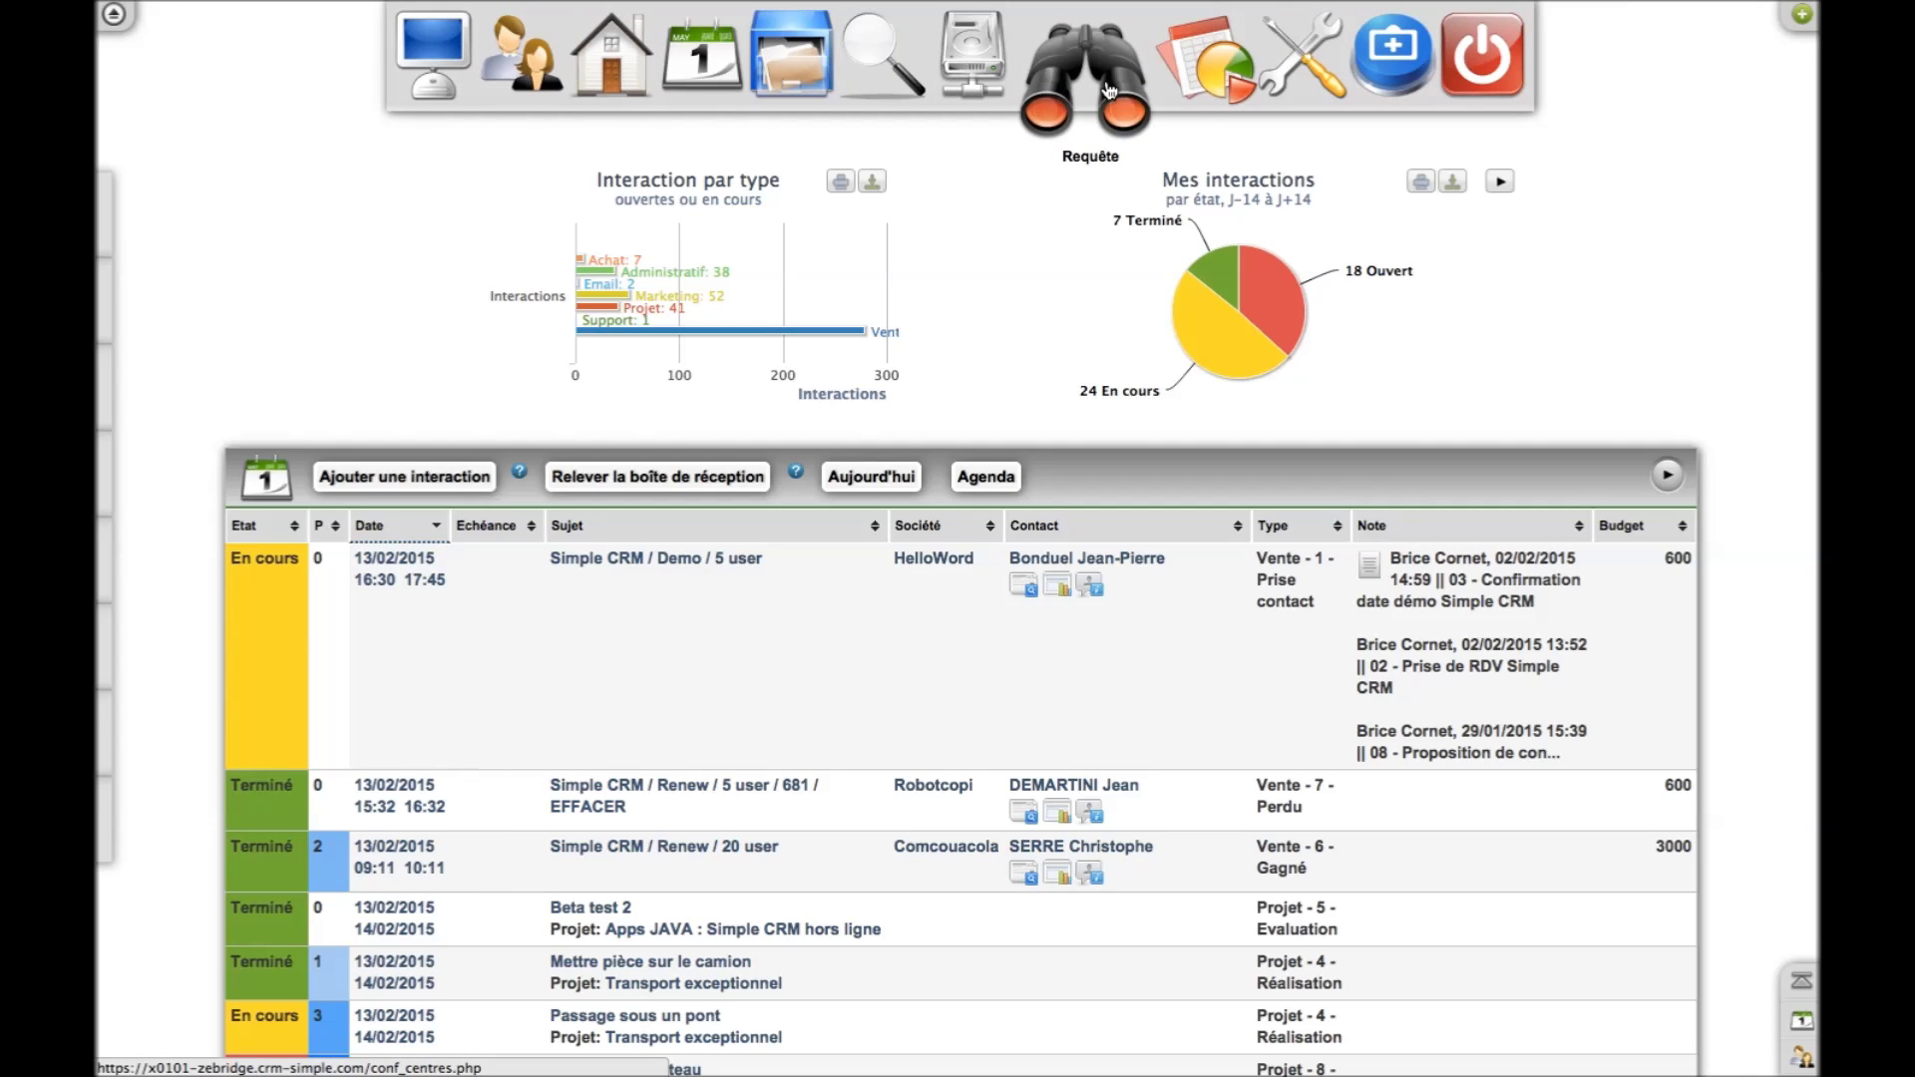
From the binoculars interests page, add the interest categories 'Client' and 'Produit A'
left_click(1109, 90)
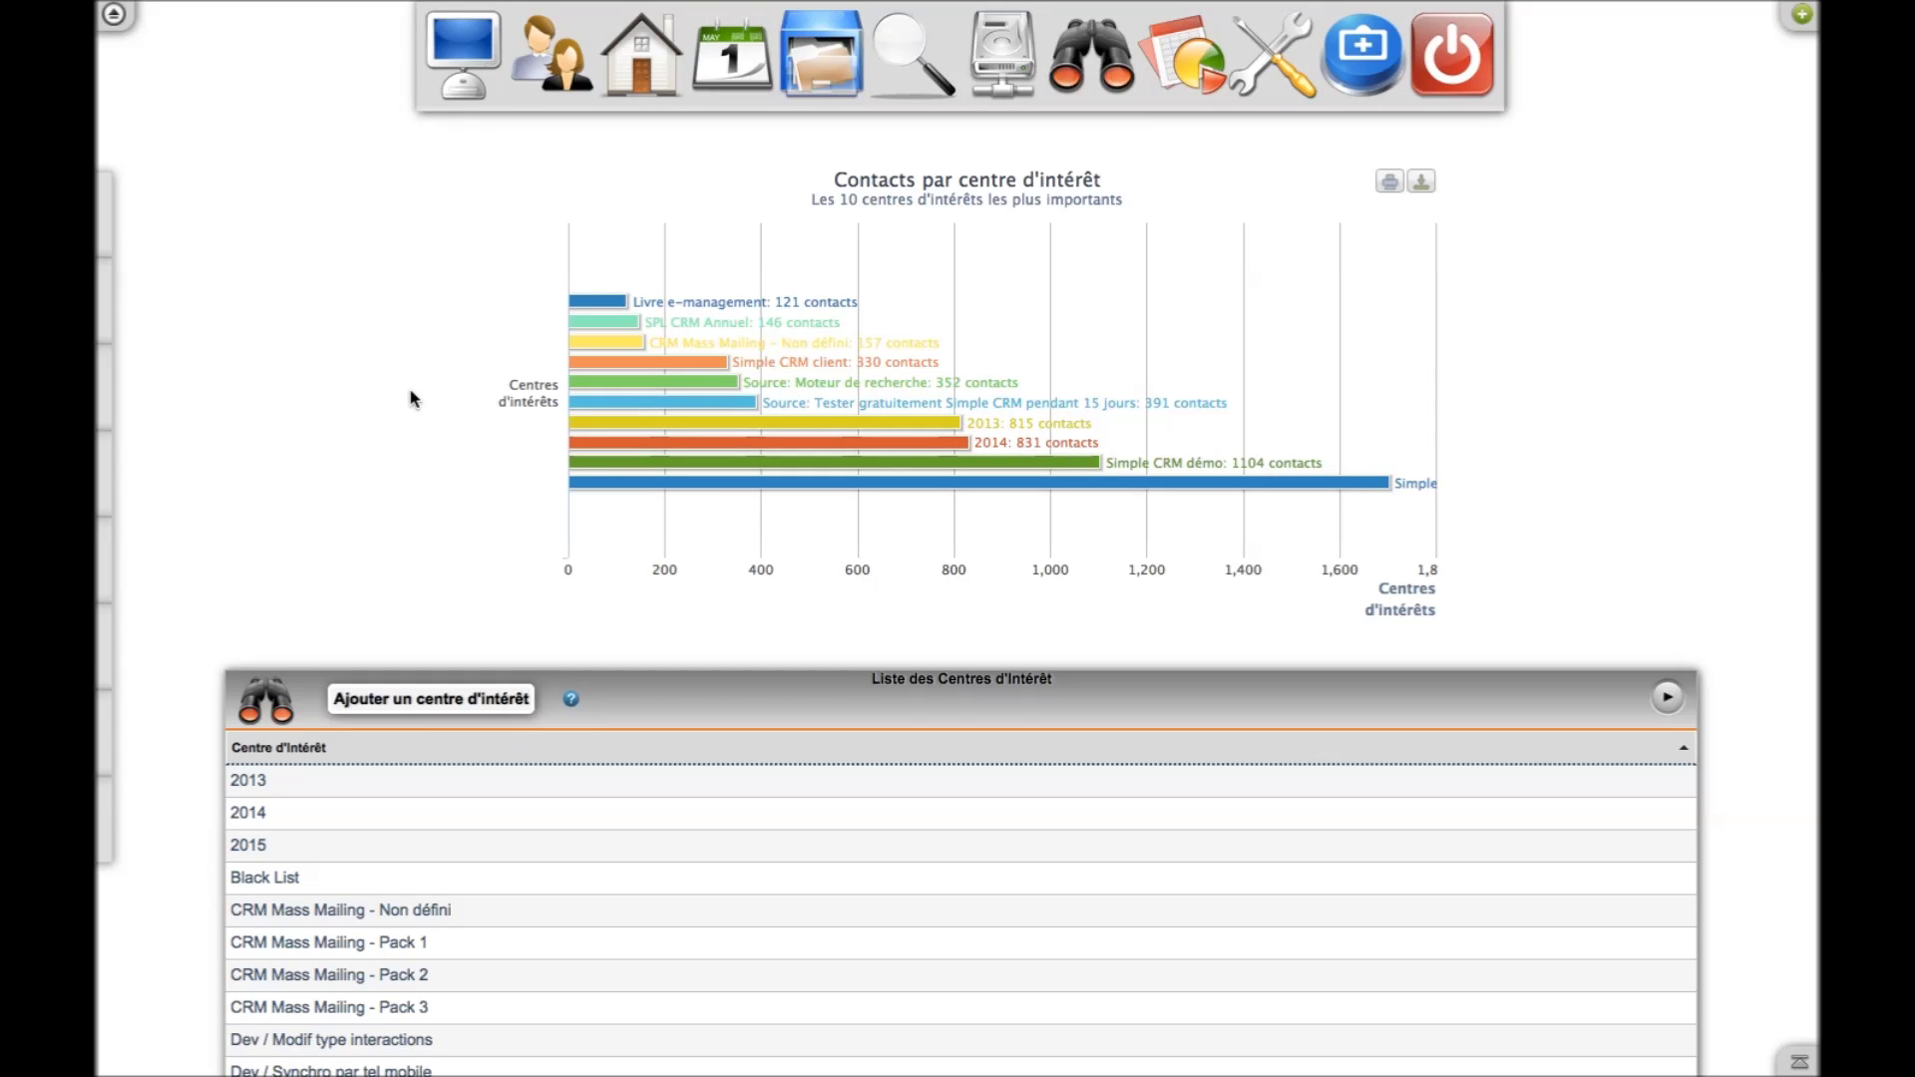
scroll(411, 399, "down", 5)
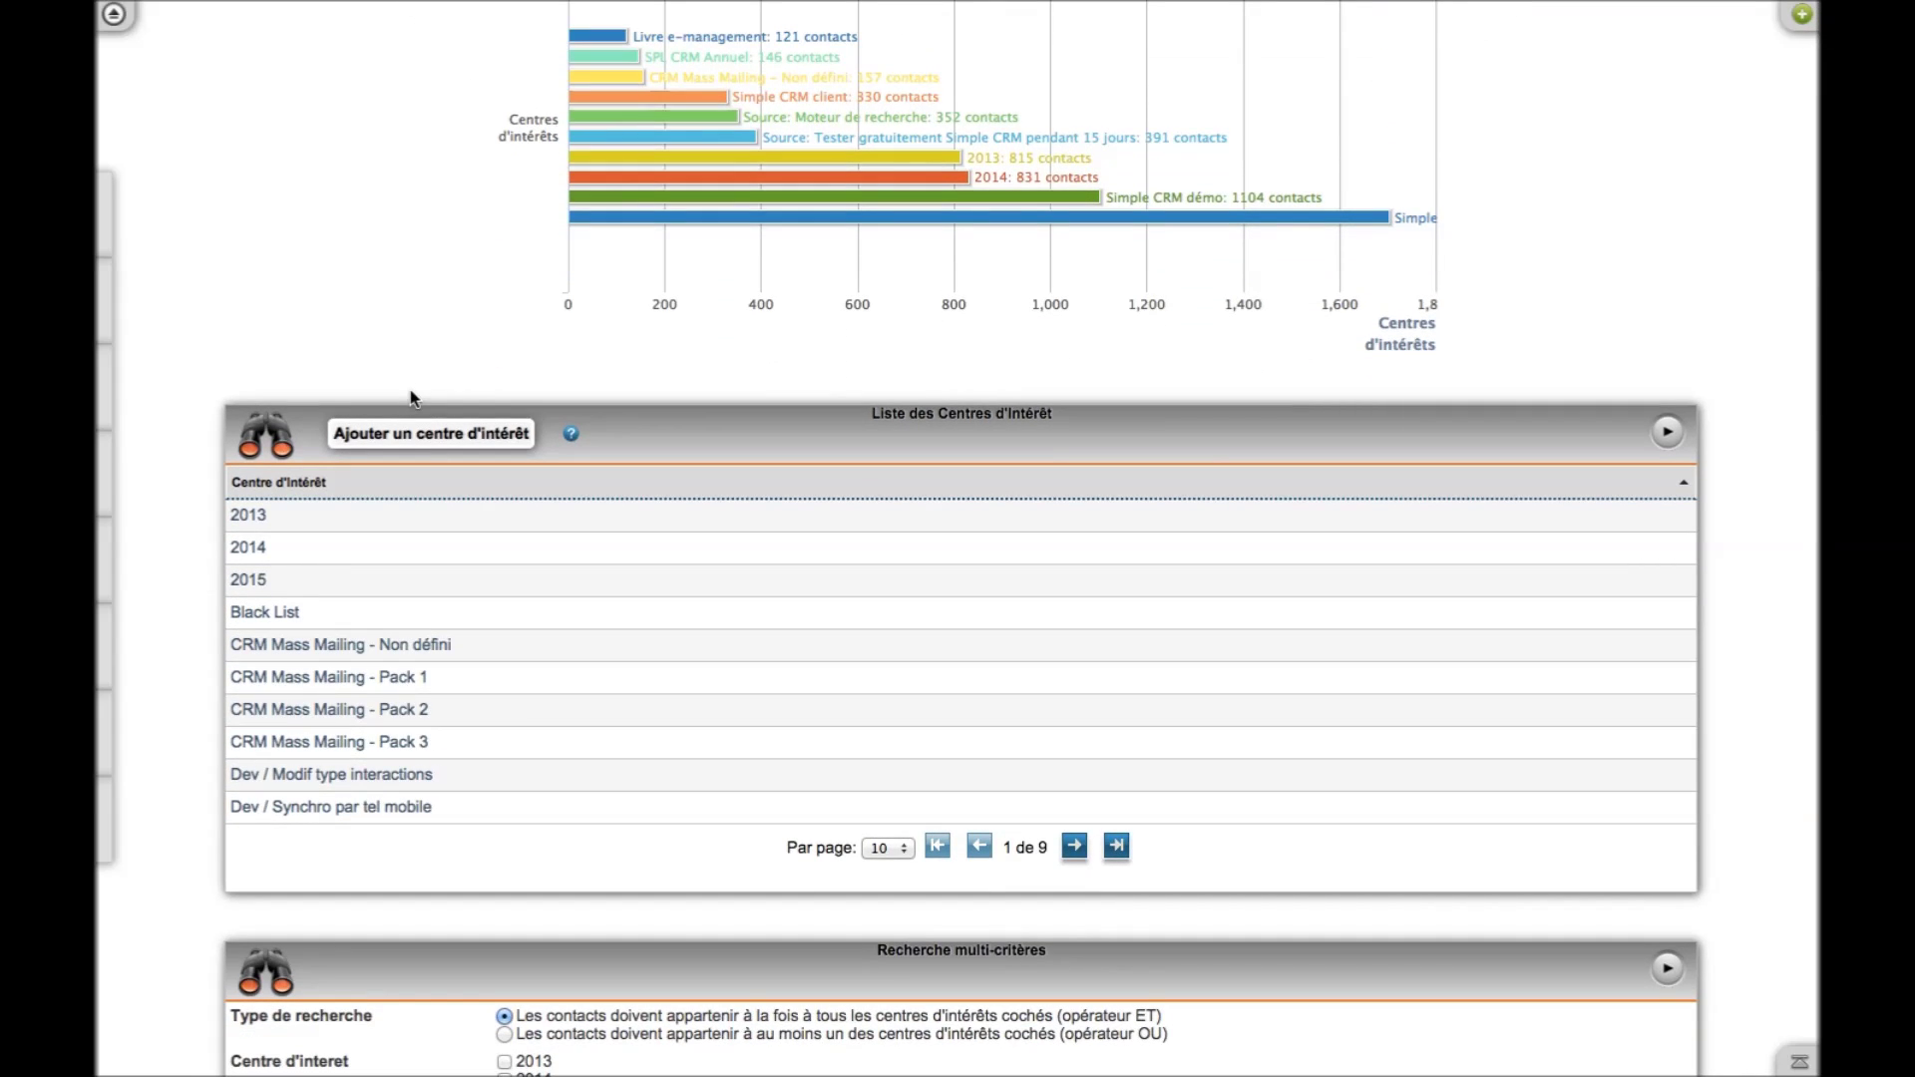
left_click(424, 438)
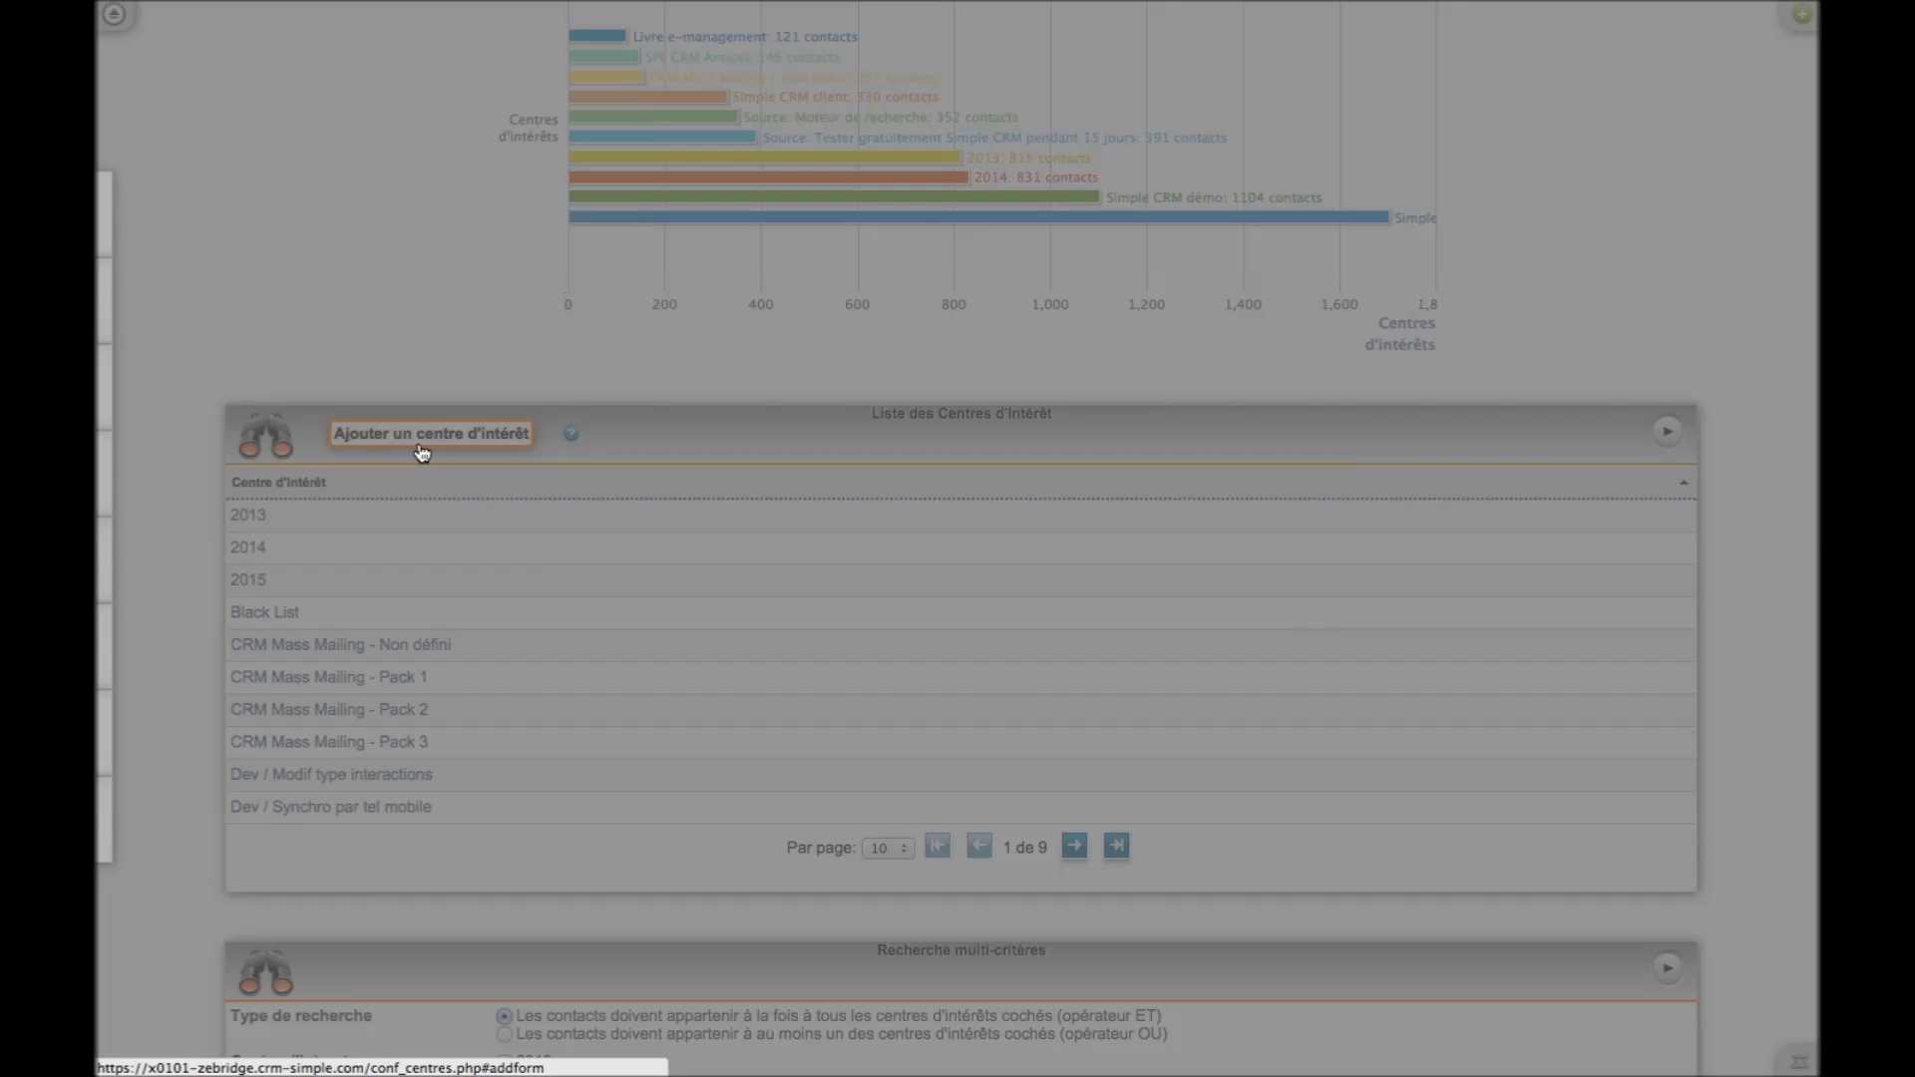
left_click(813, 544)
type("Client")
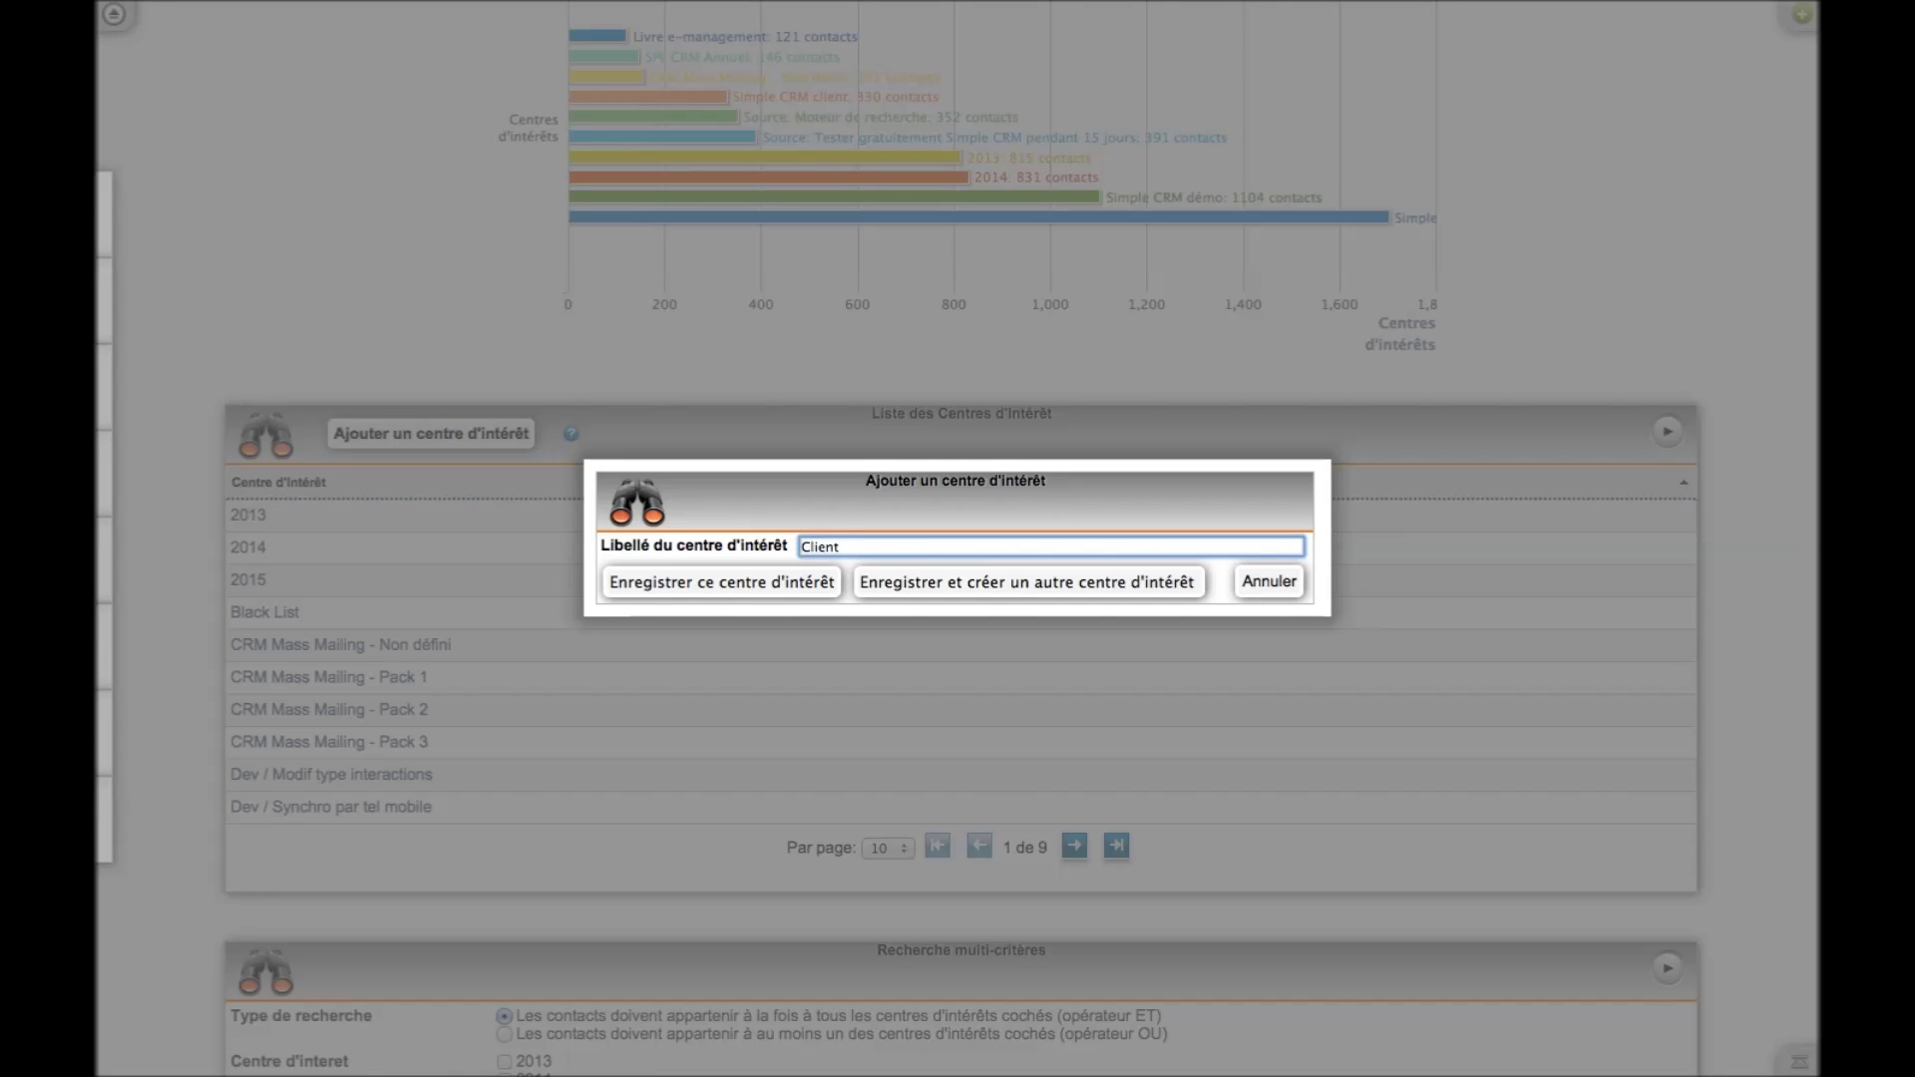
left_click(987, 589)
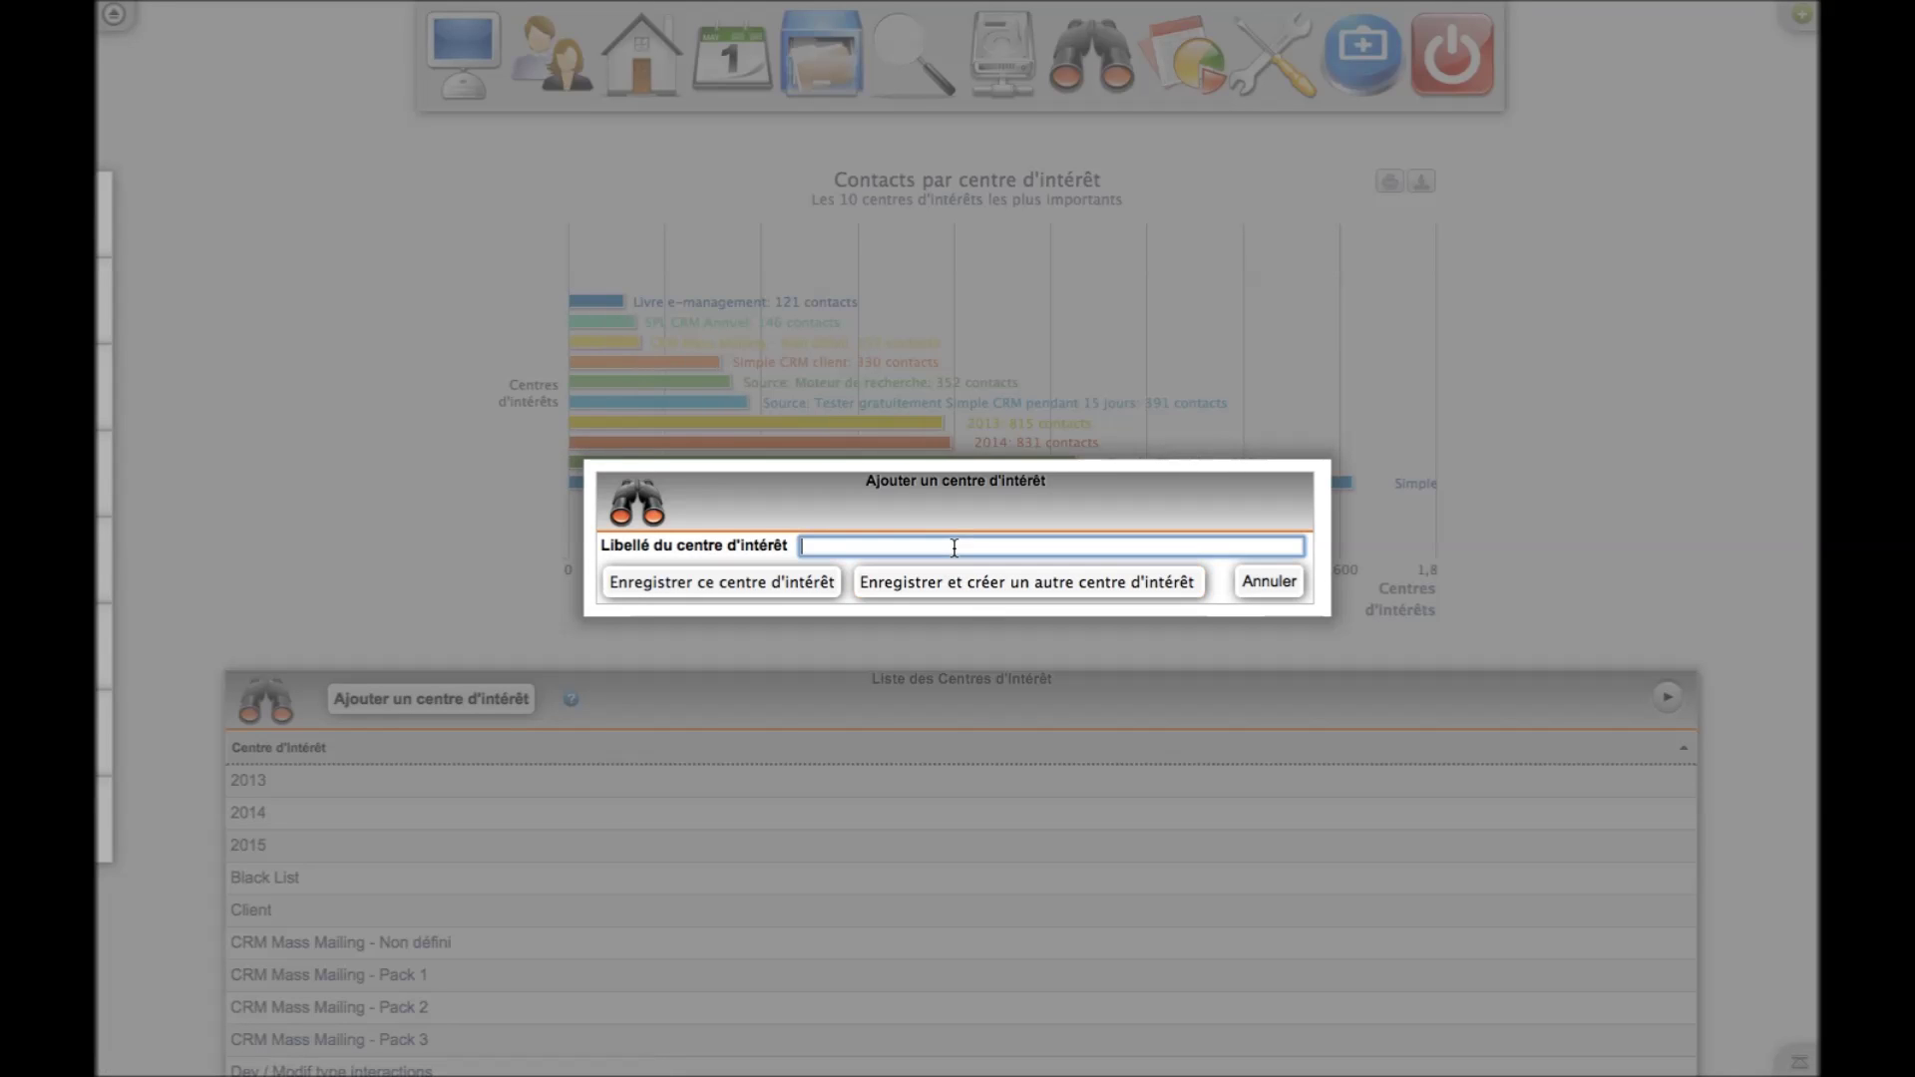
type("Produit A")
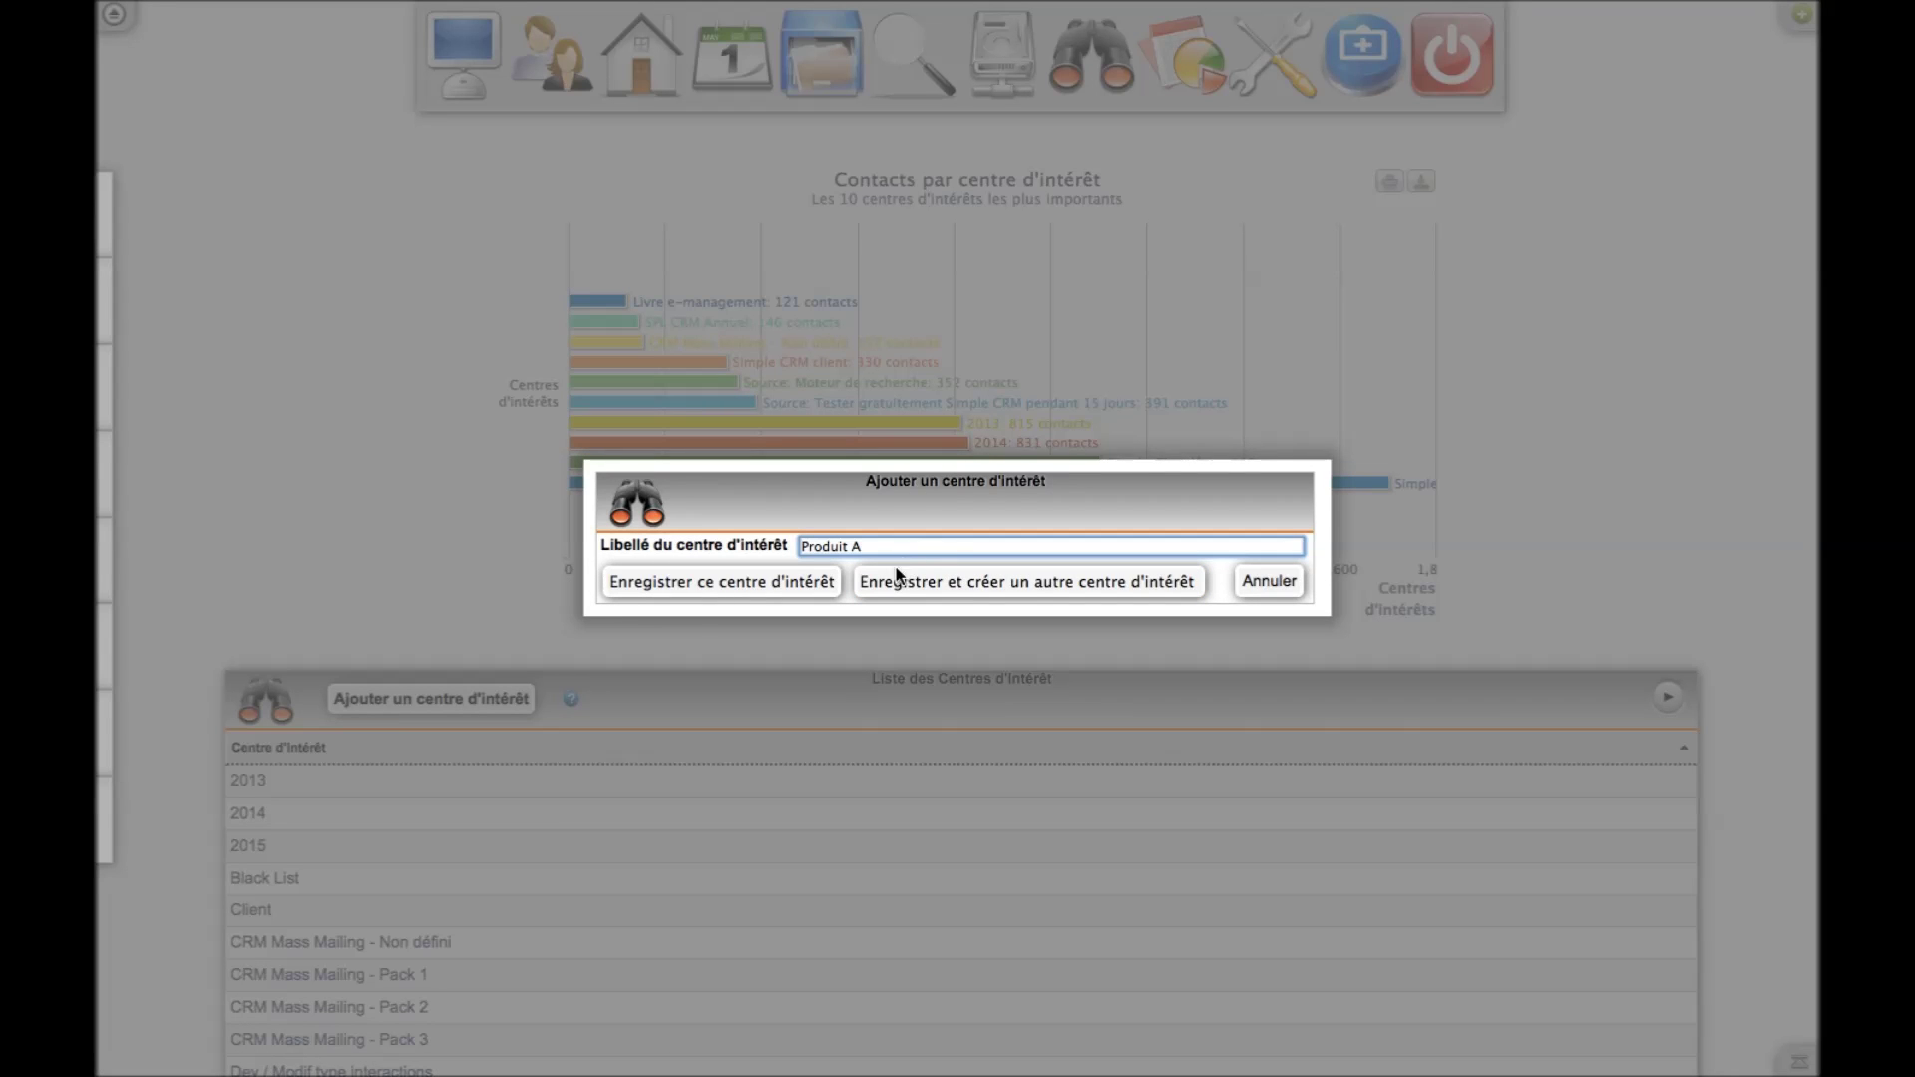
left_click(786, 587)
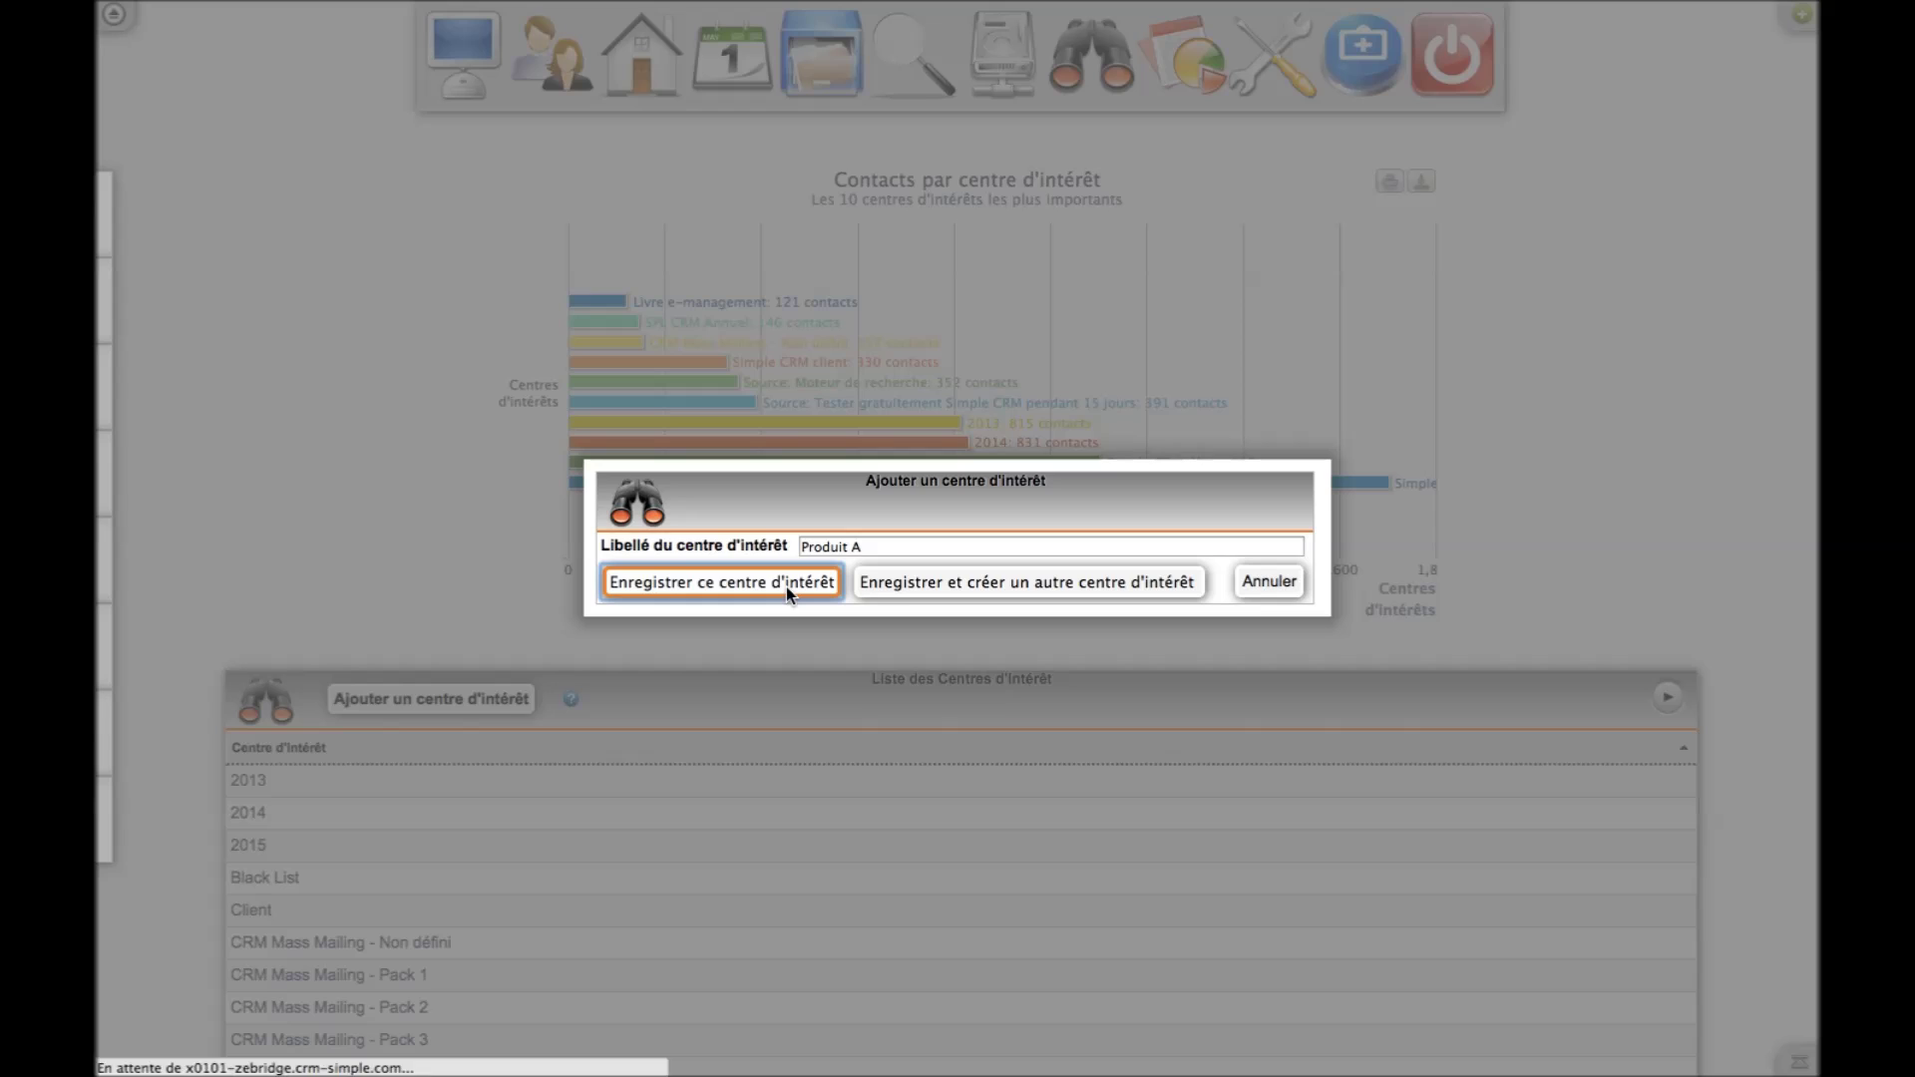
Run a multi-criteria search on the Client and SCRM 1 u interests, which finds no contacts
scroll(282, 481, "down", 3)
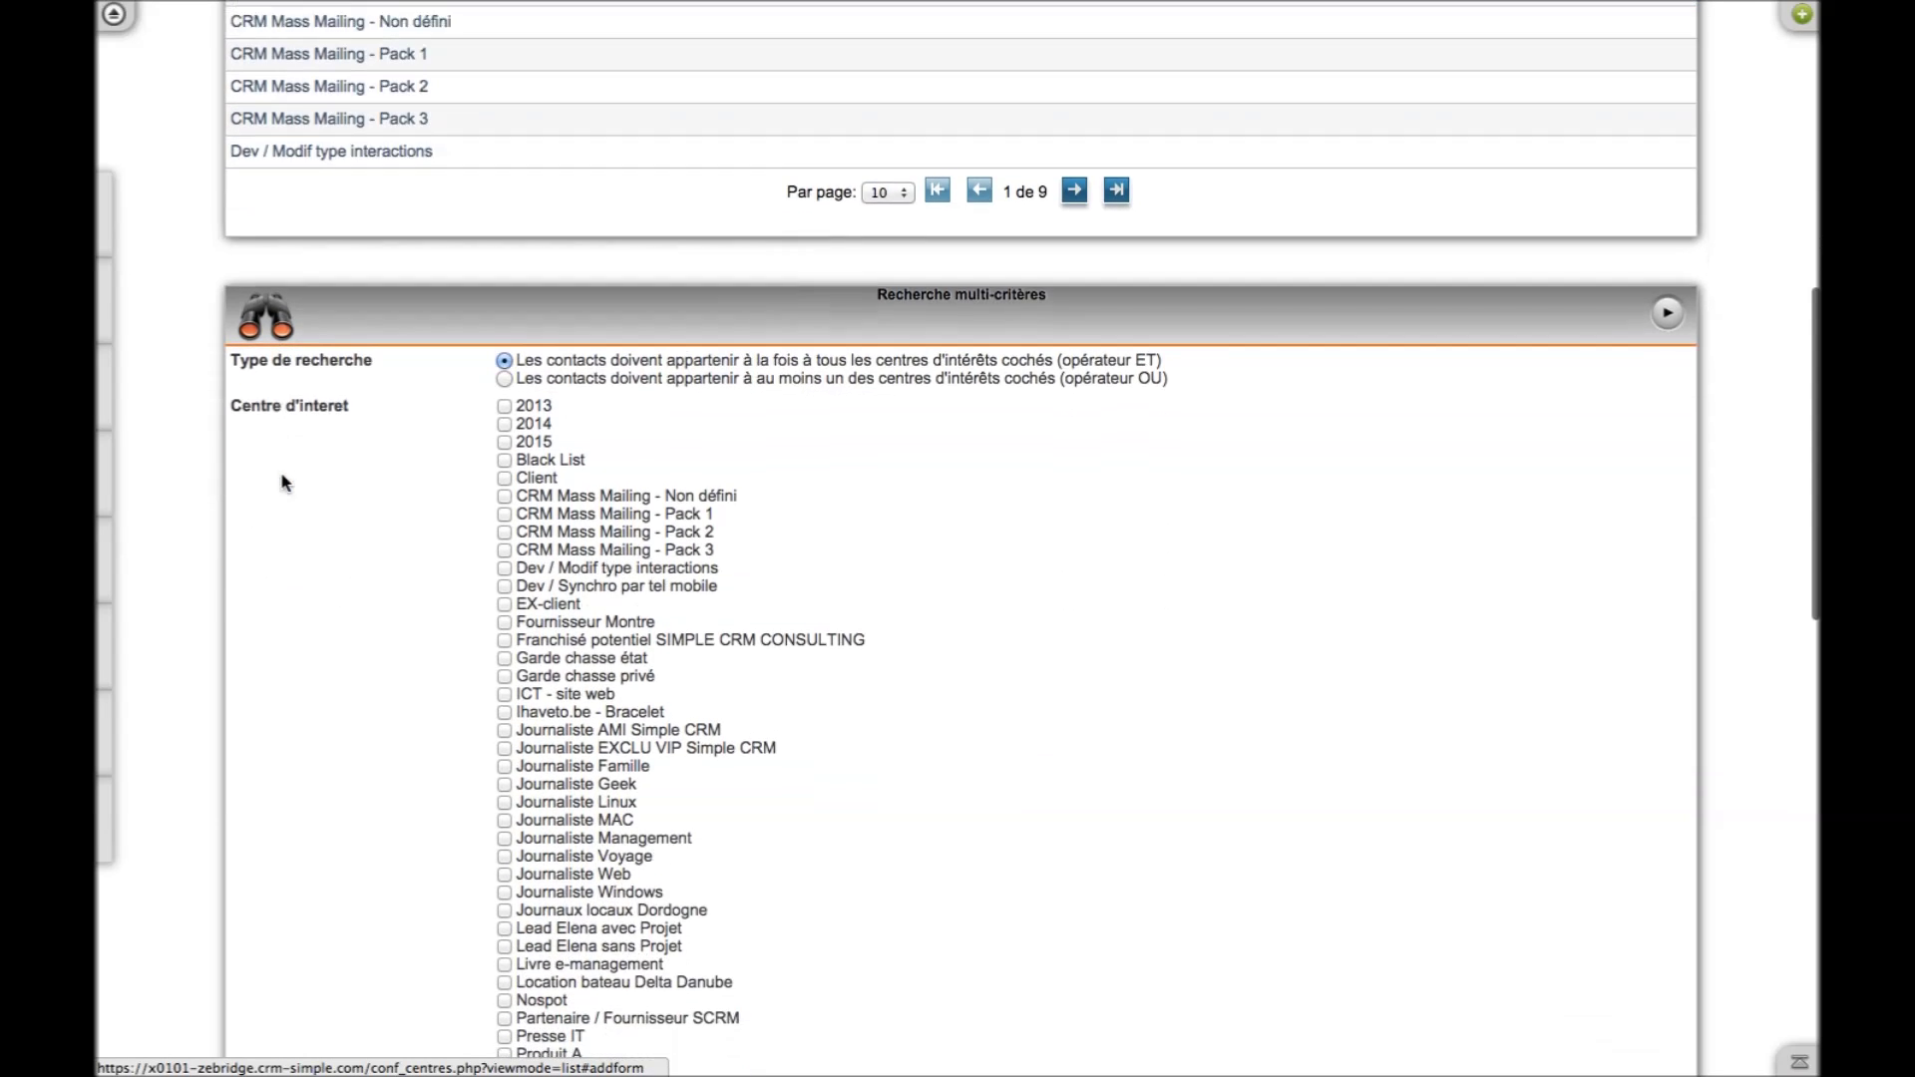
left_click(503, 412)
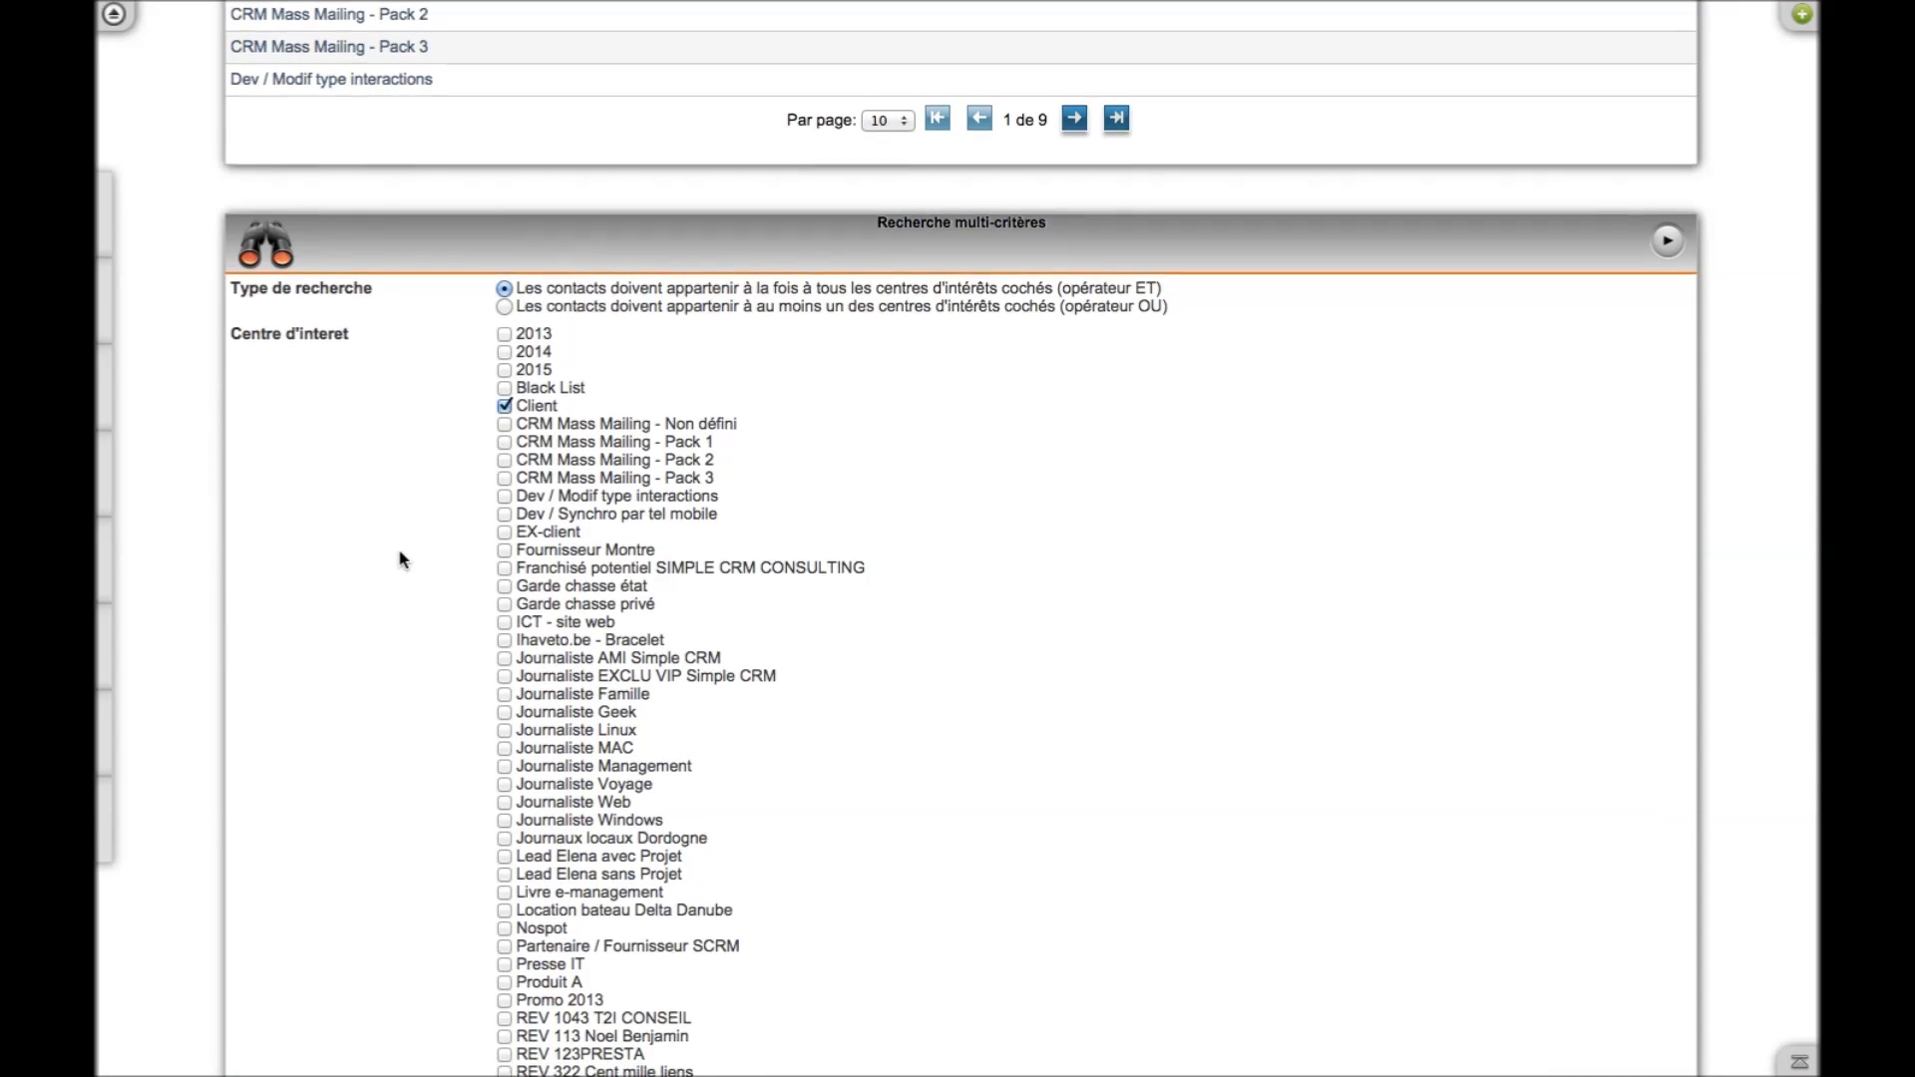
scroll(398, 556, "down", 8)
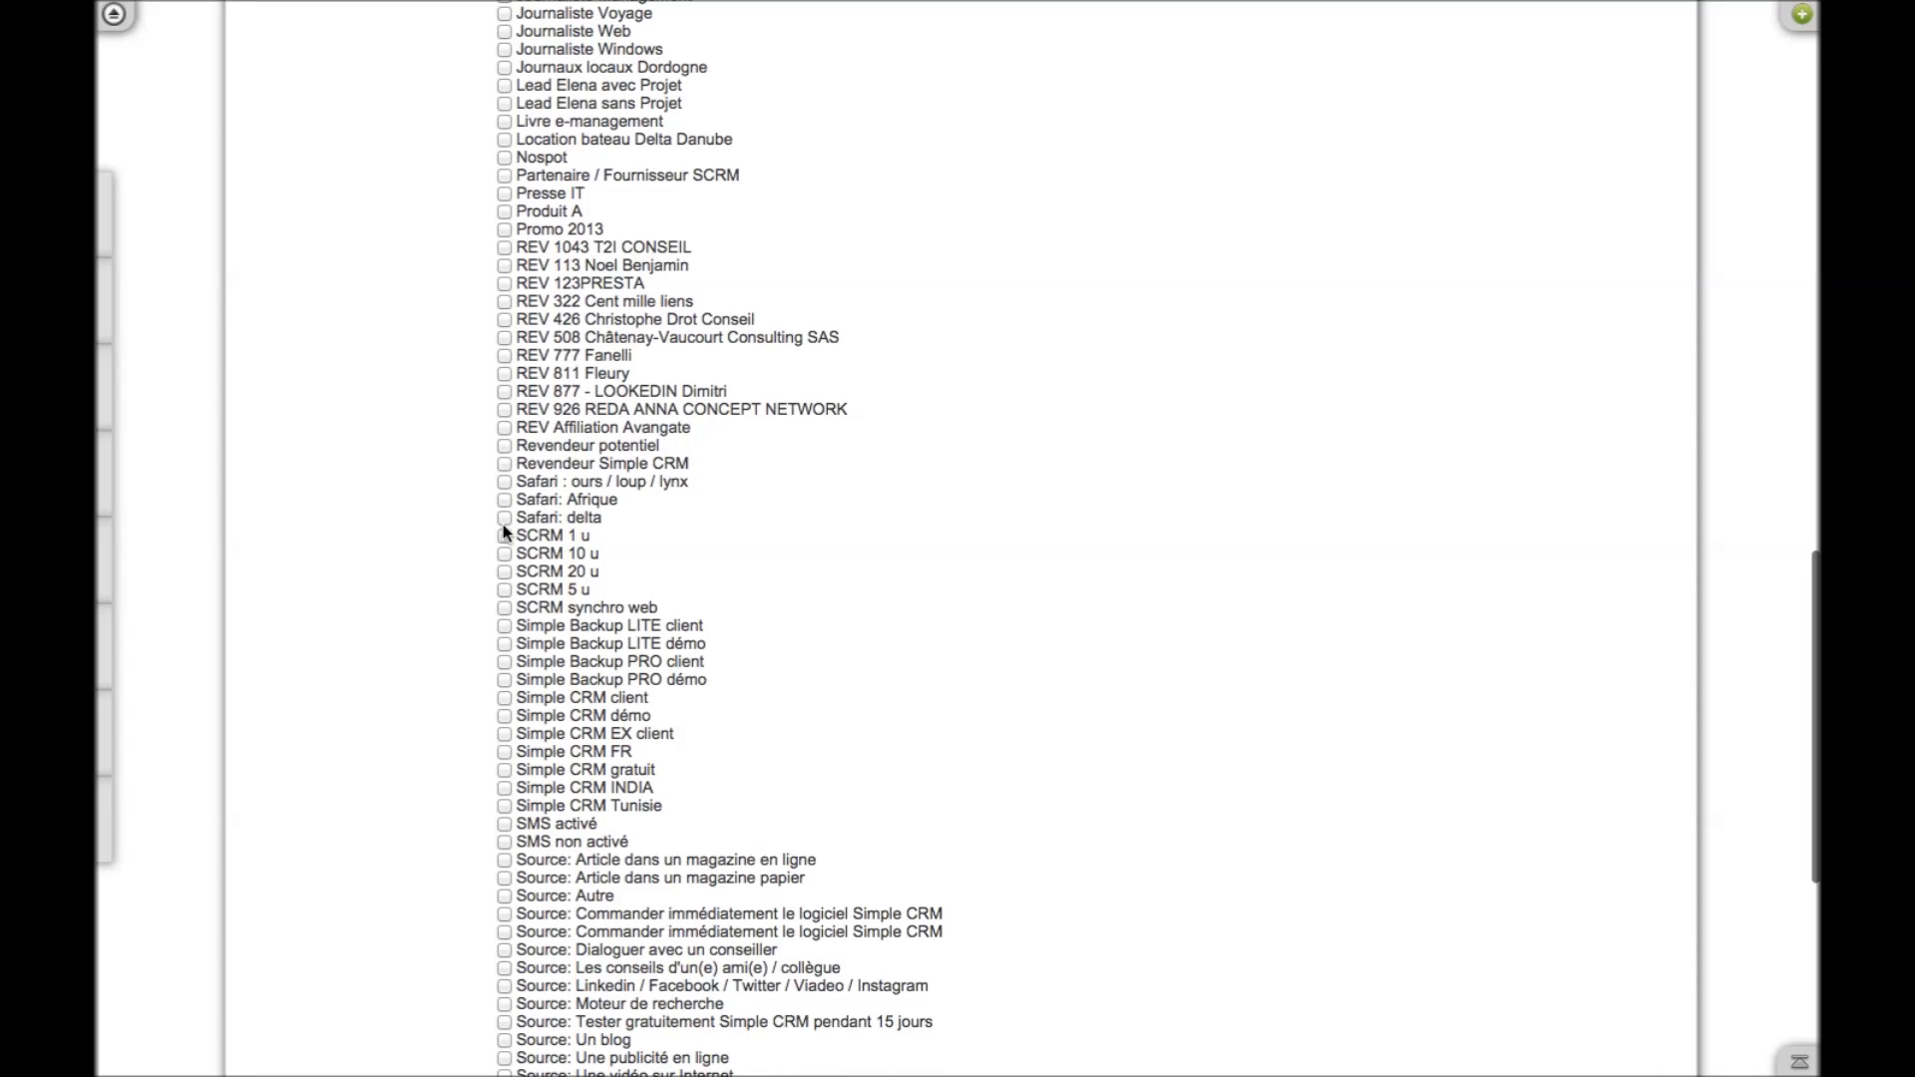
left_click(504, 535)
scroll(436, 624, "down", 6)
left_click(958, 538)
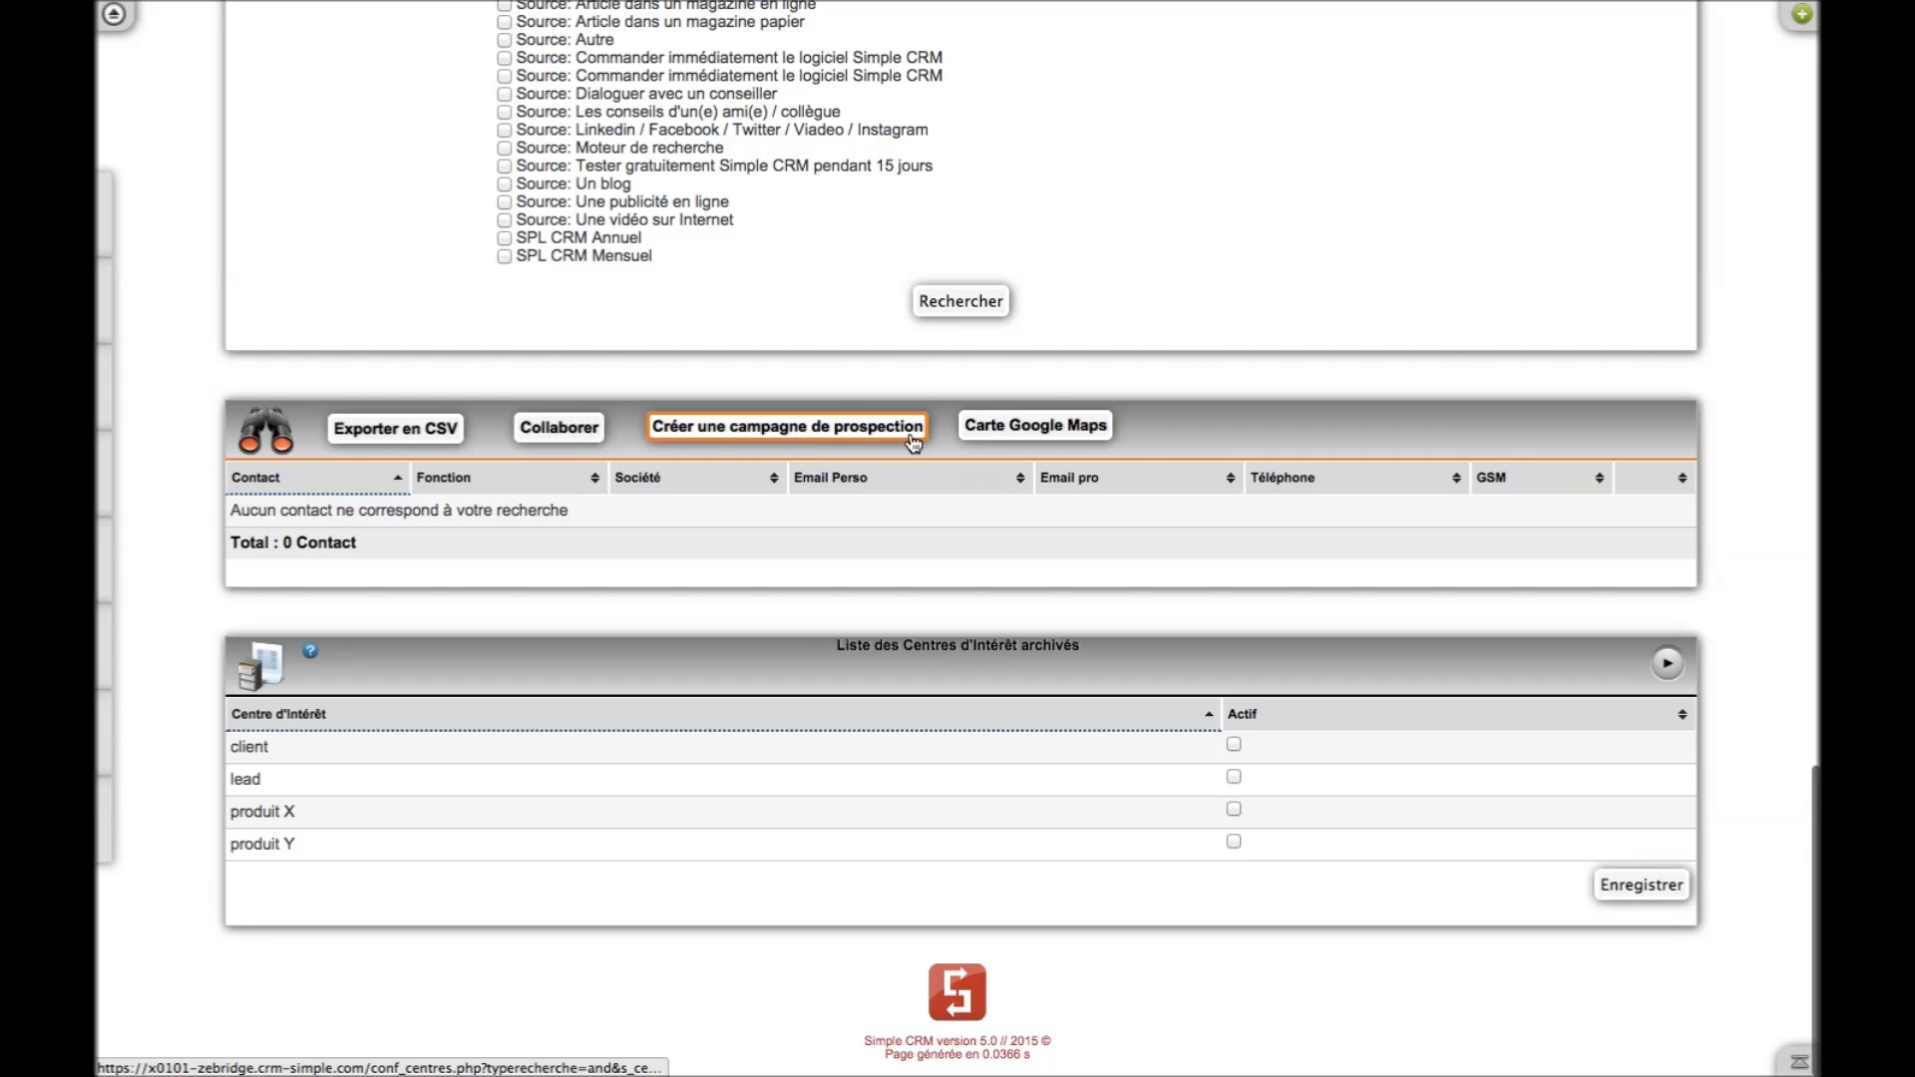
scroll(674, 417, "up", 1)
scroll(676, 417, "up", 15)
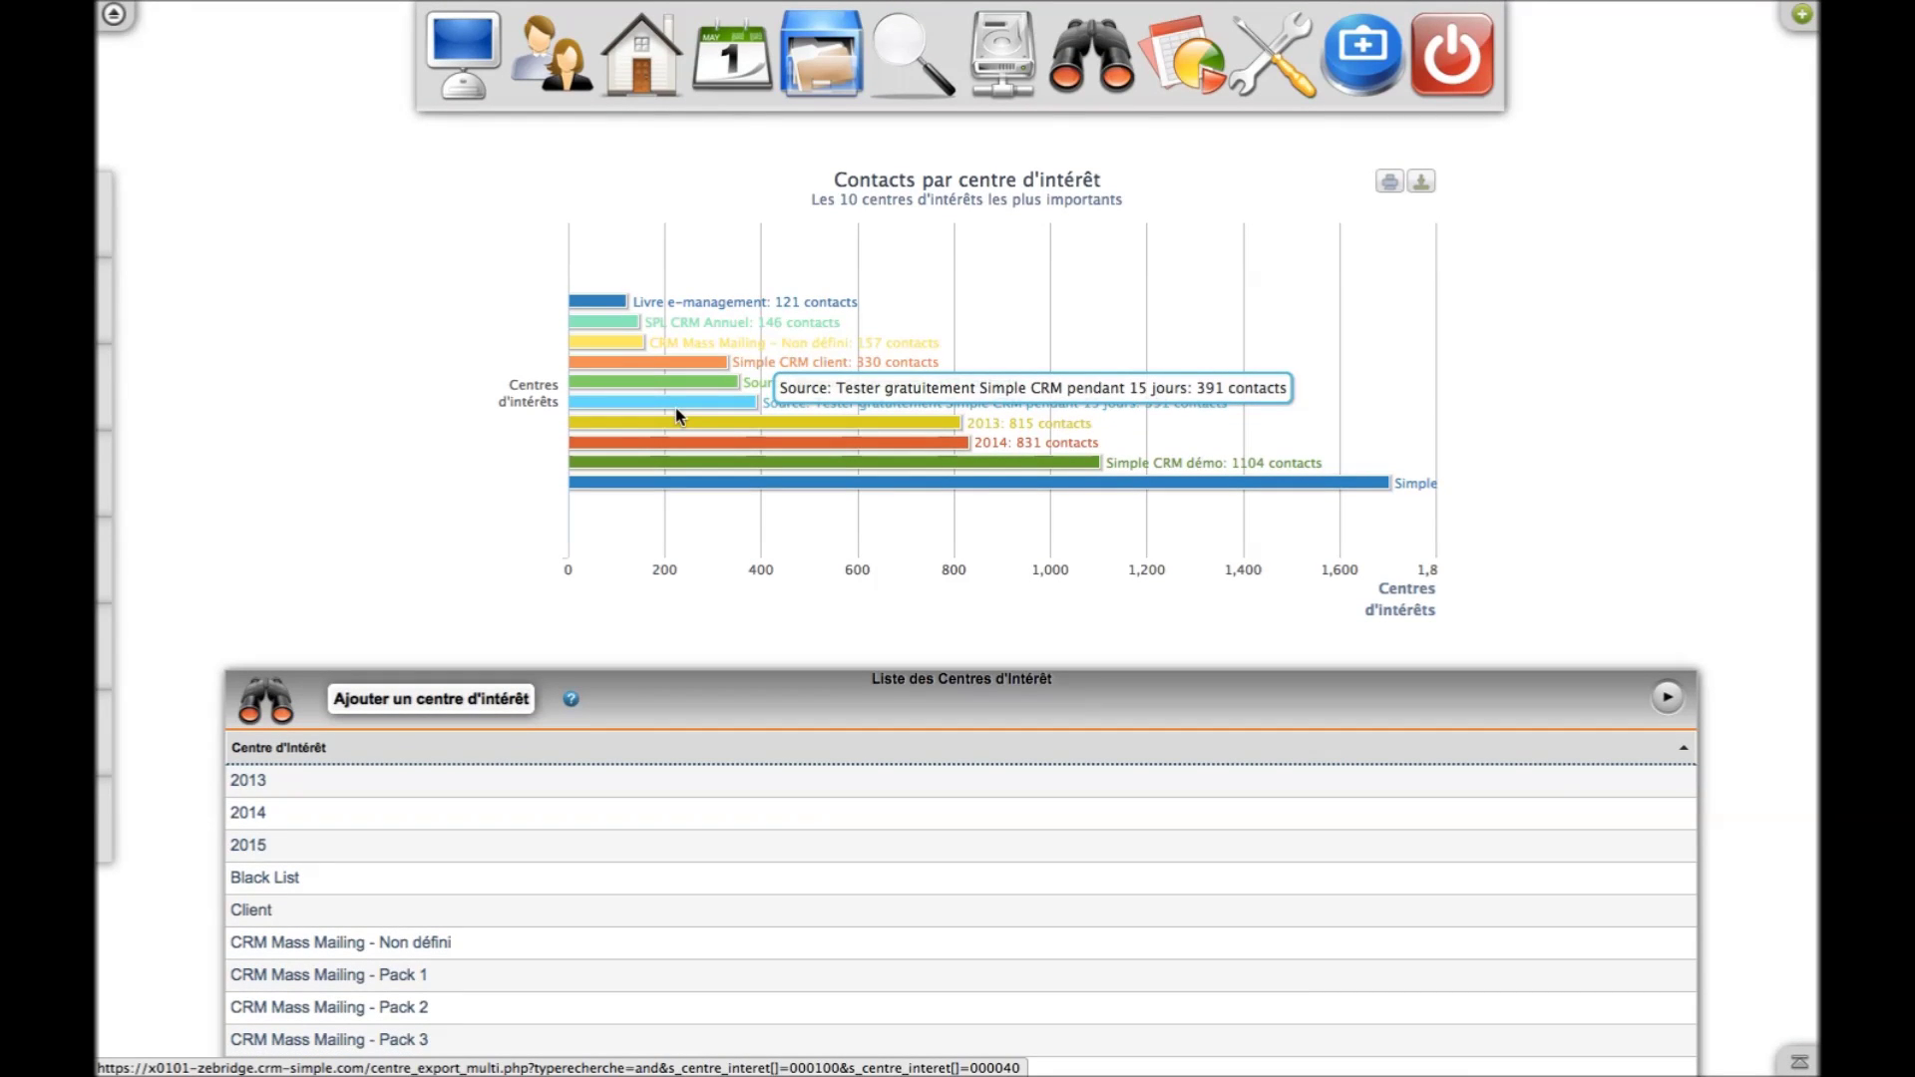
Go back to the Bureau dashboard and preview each tool in the left sidebar
left_click(461, 55)
mouse_move(101, 228)
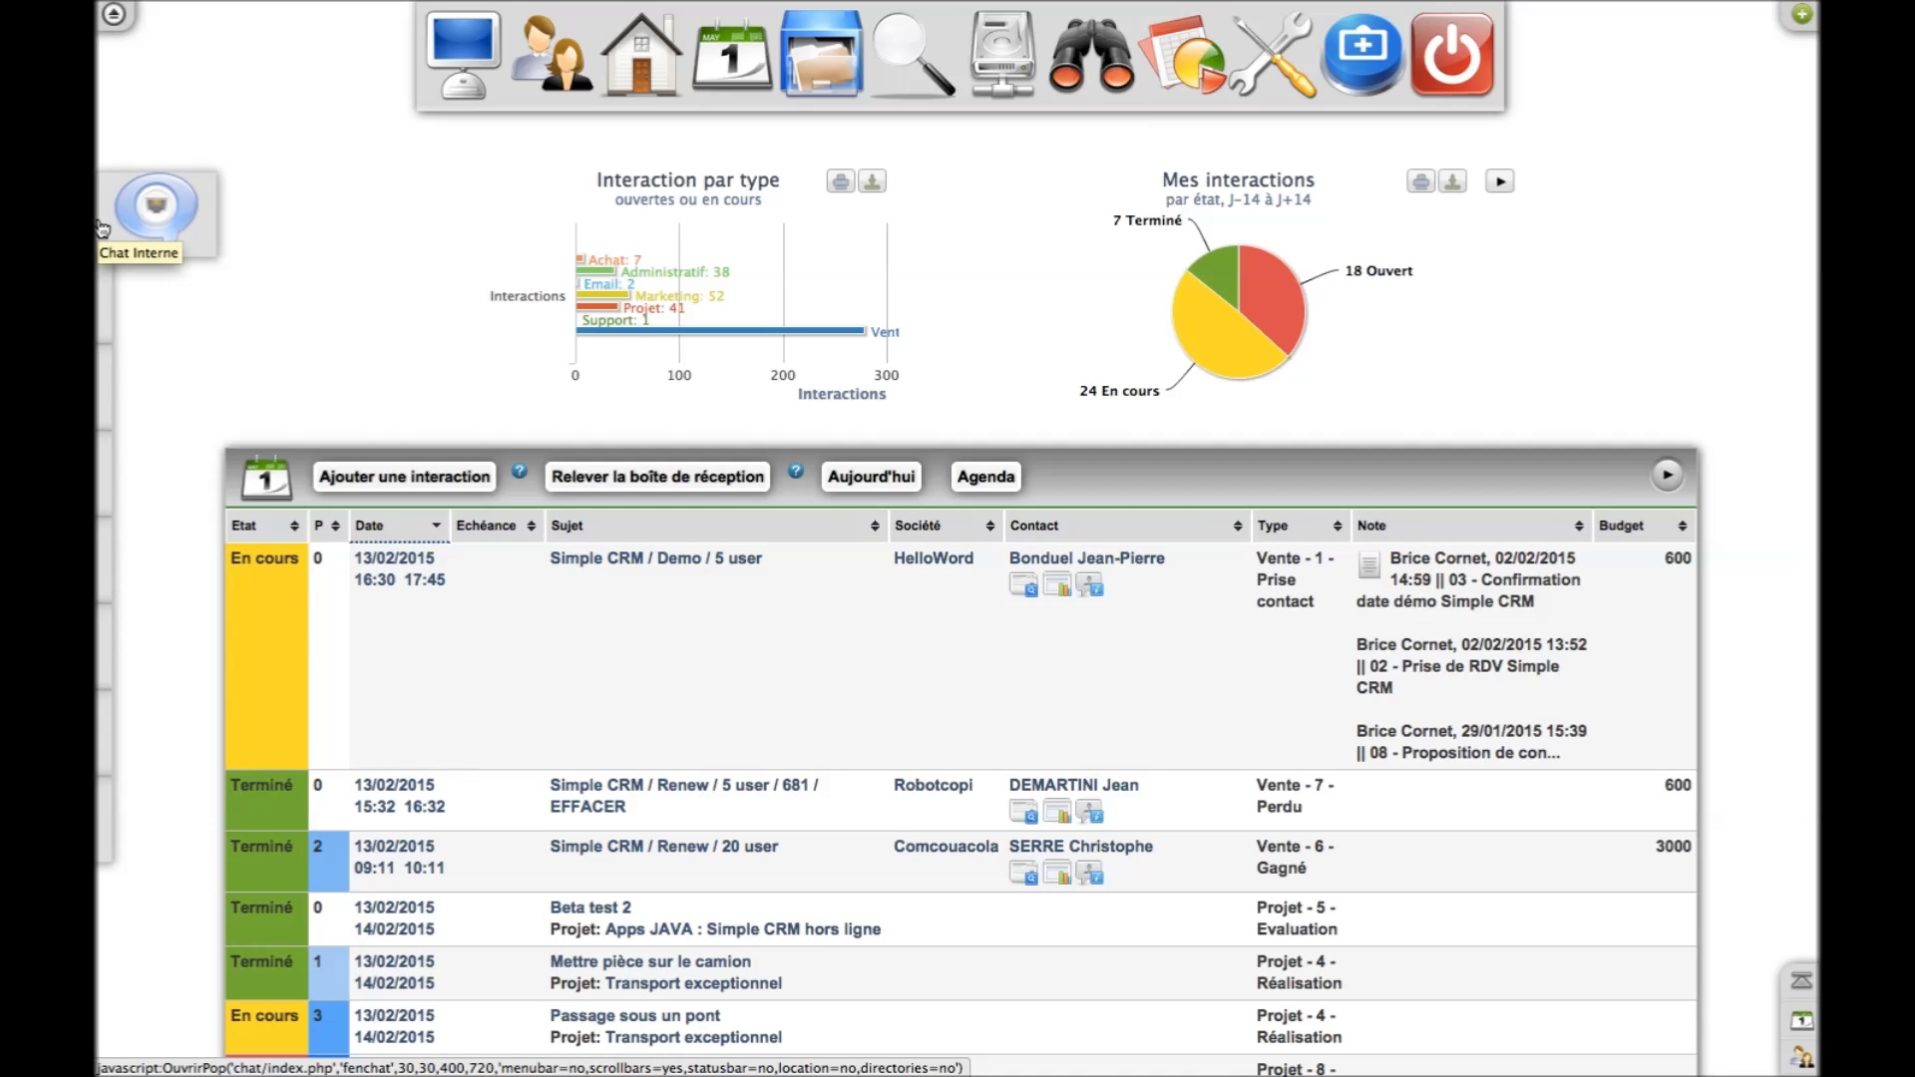
mouse_move(140, 301)
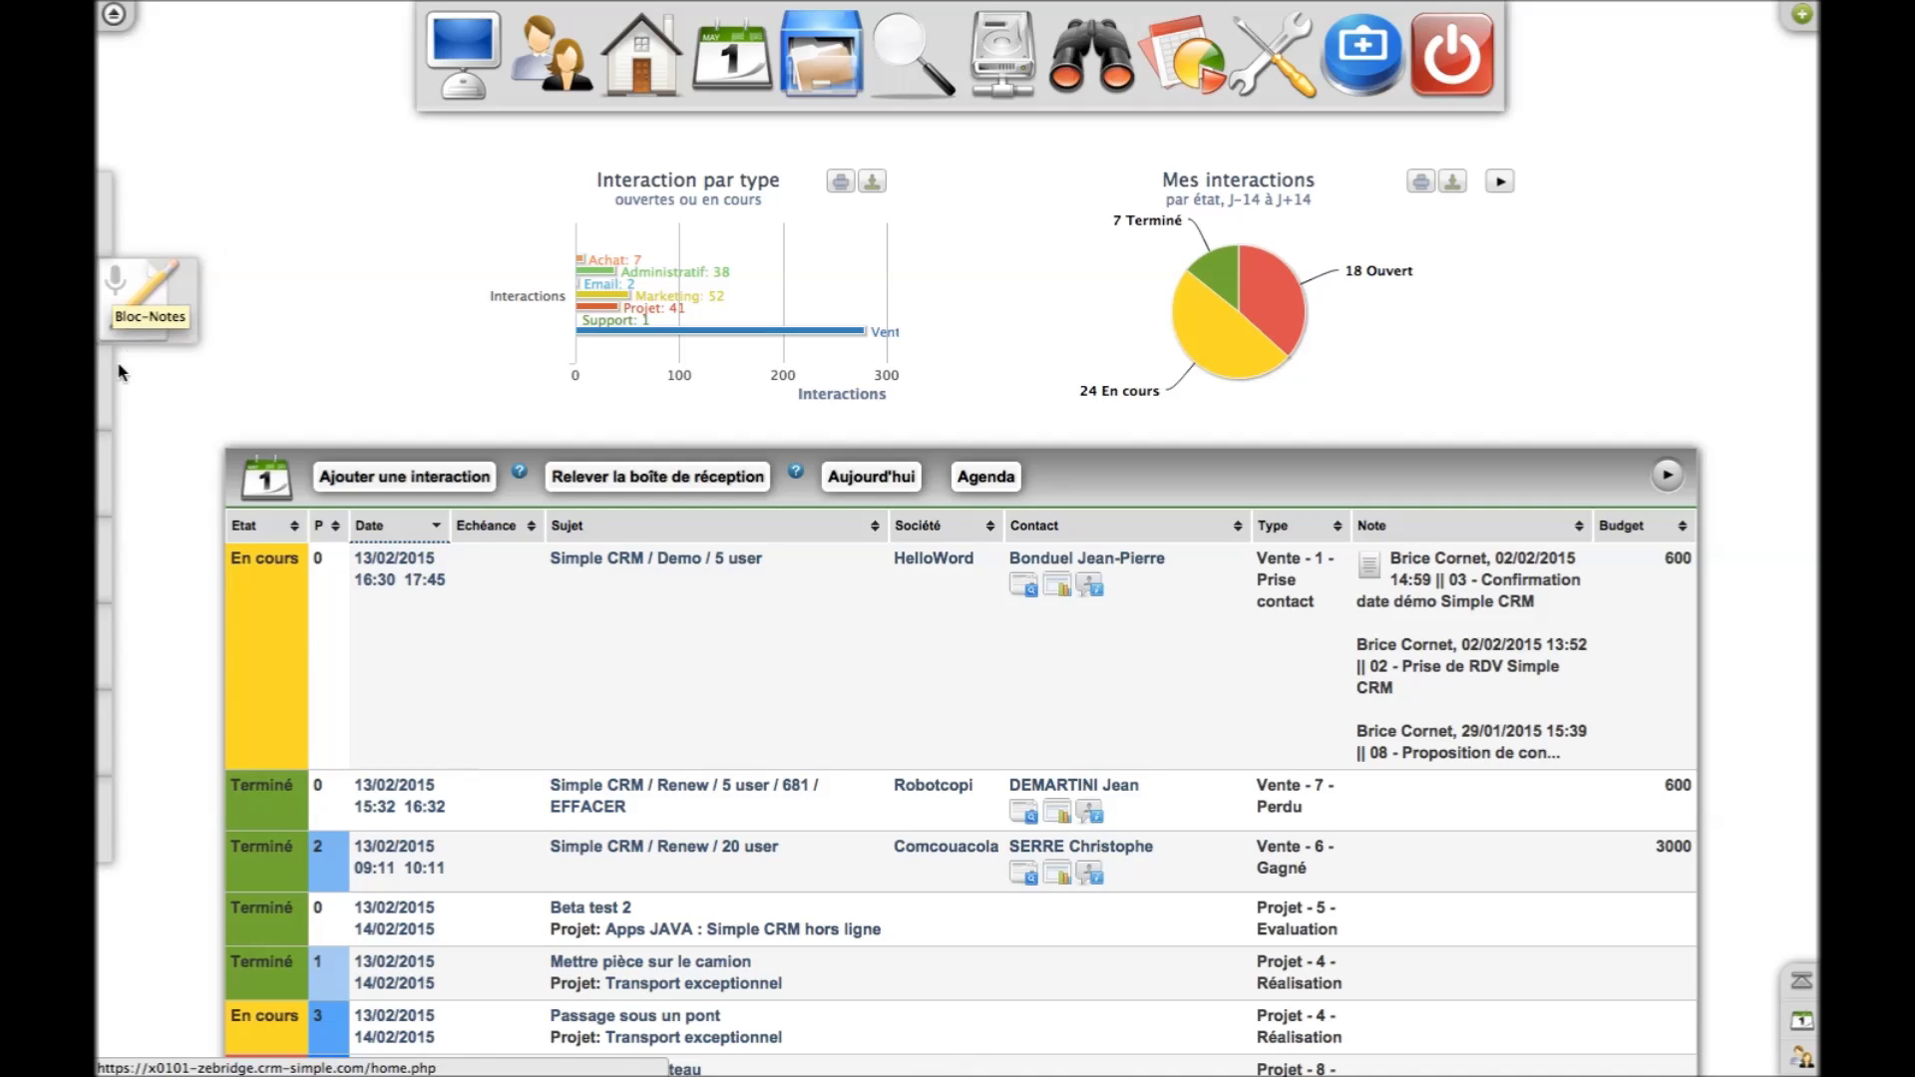
mouse_move(111, 397)
mouse_move(139, 489)
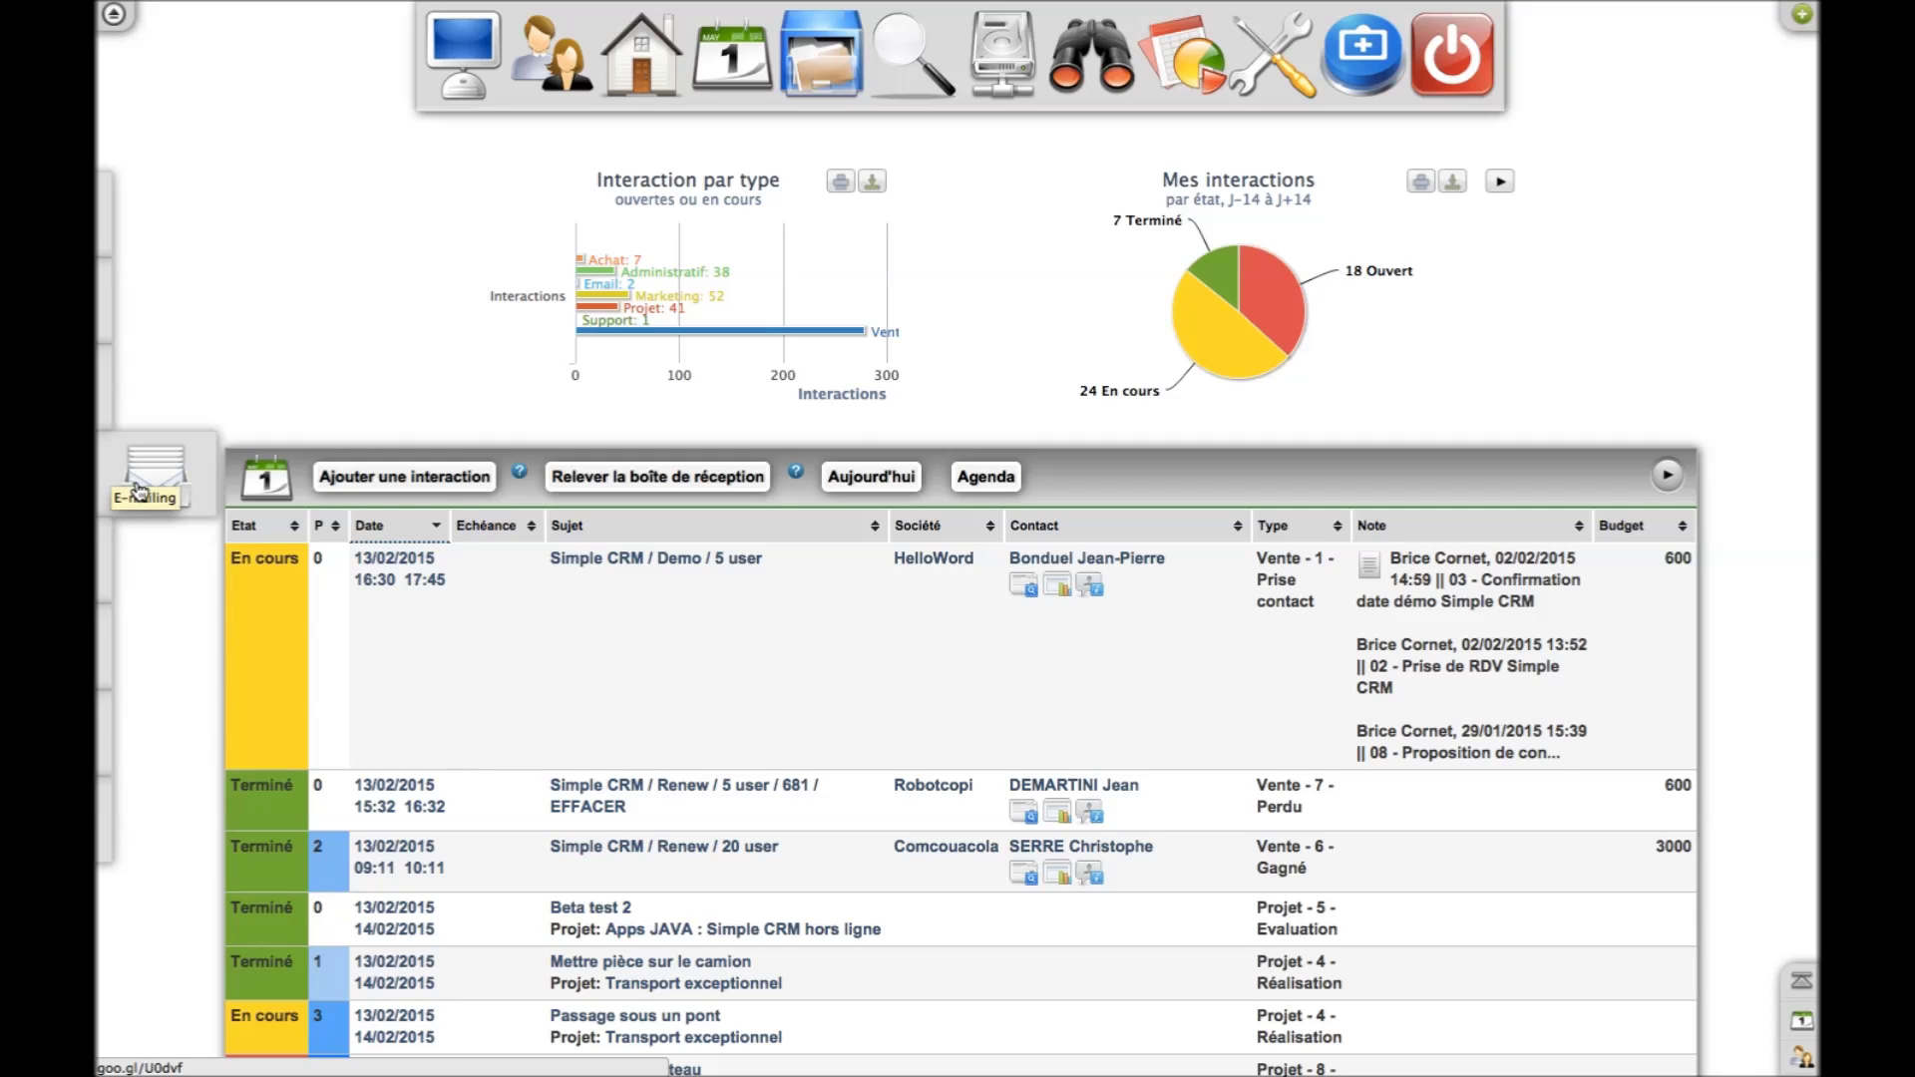
mouse_move(139, 567)
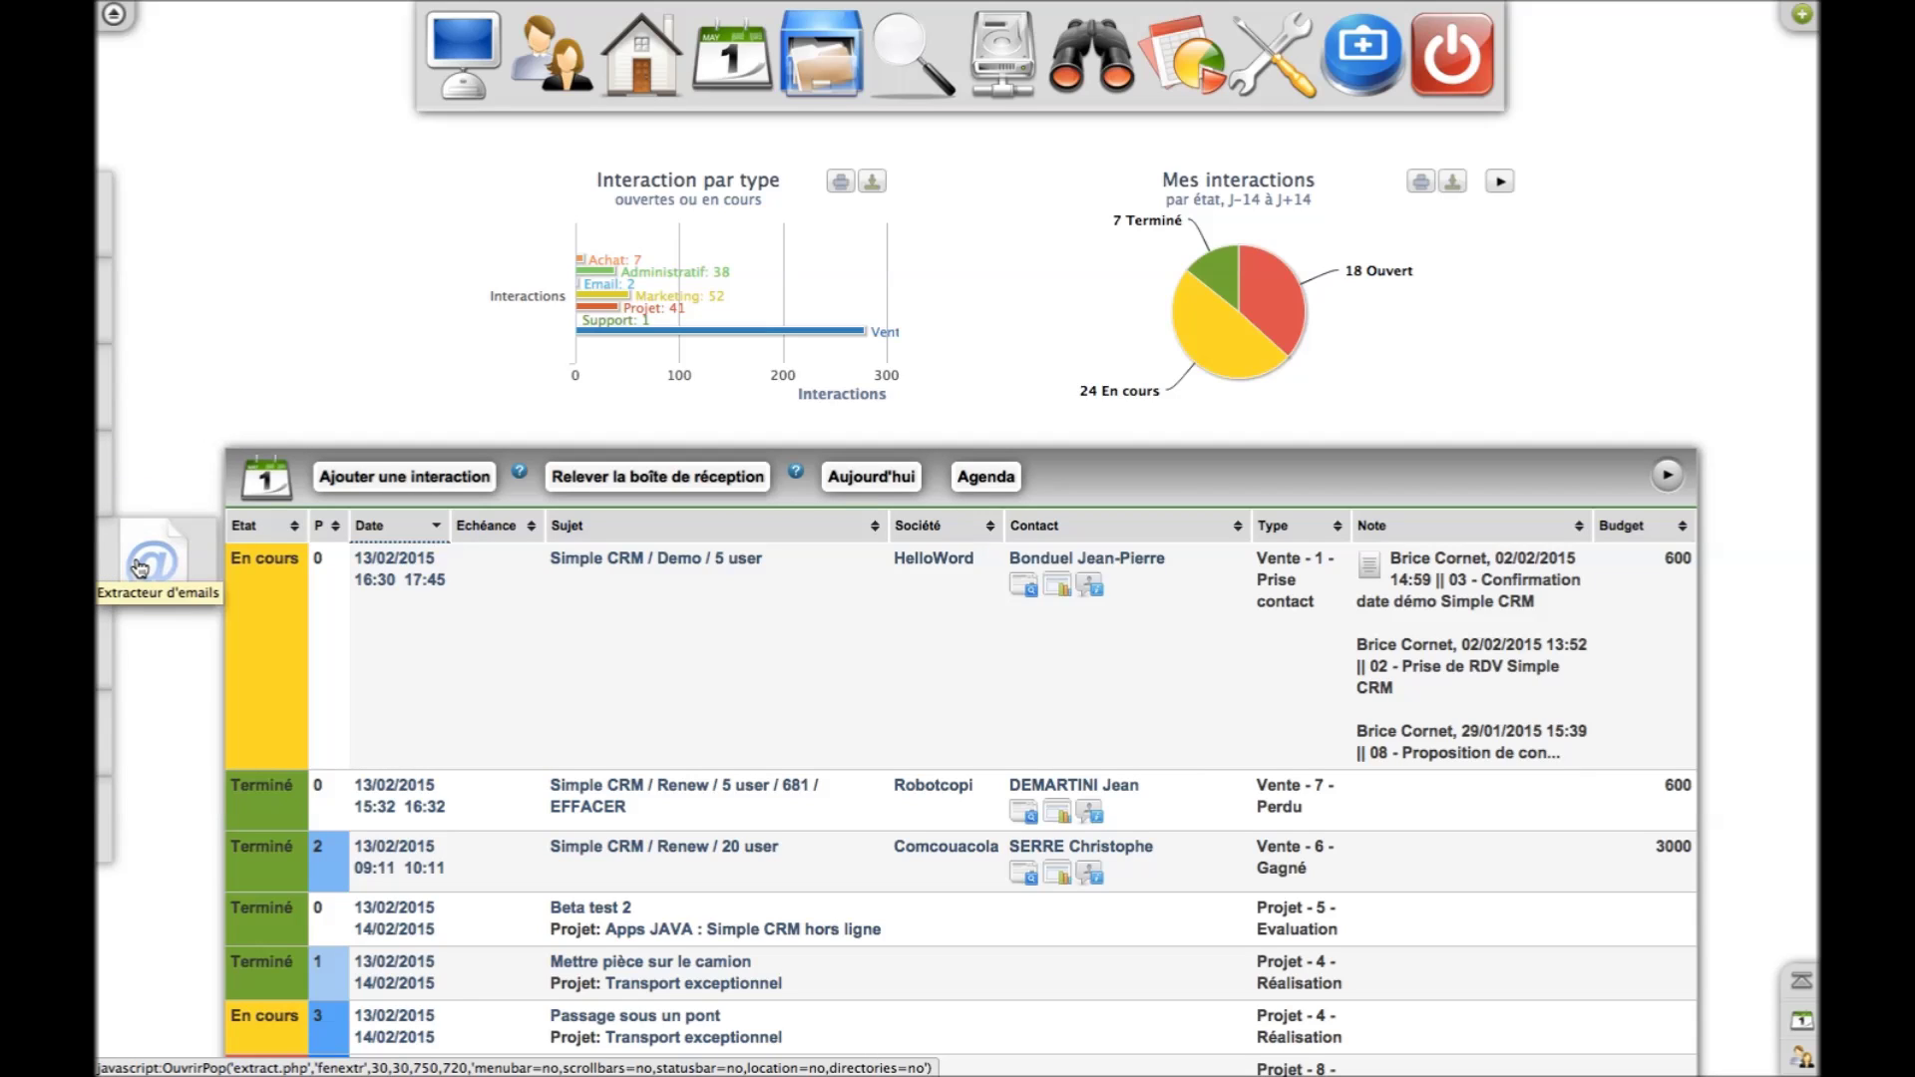
mouse_move(126, 655)
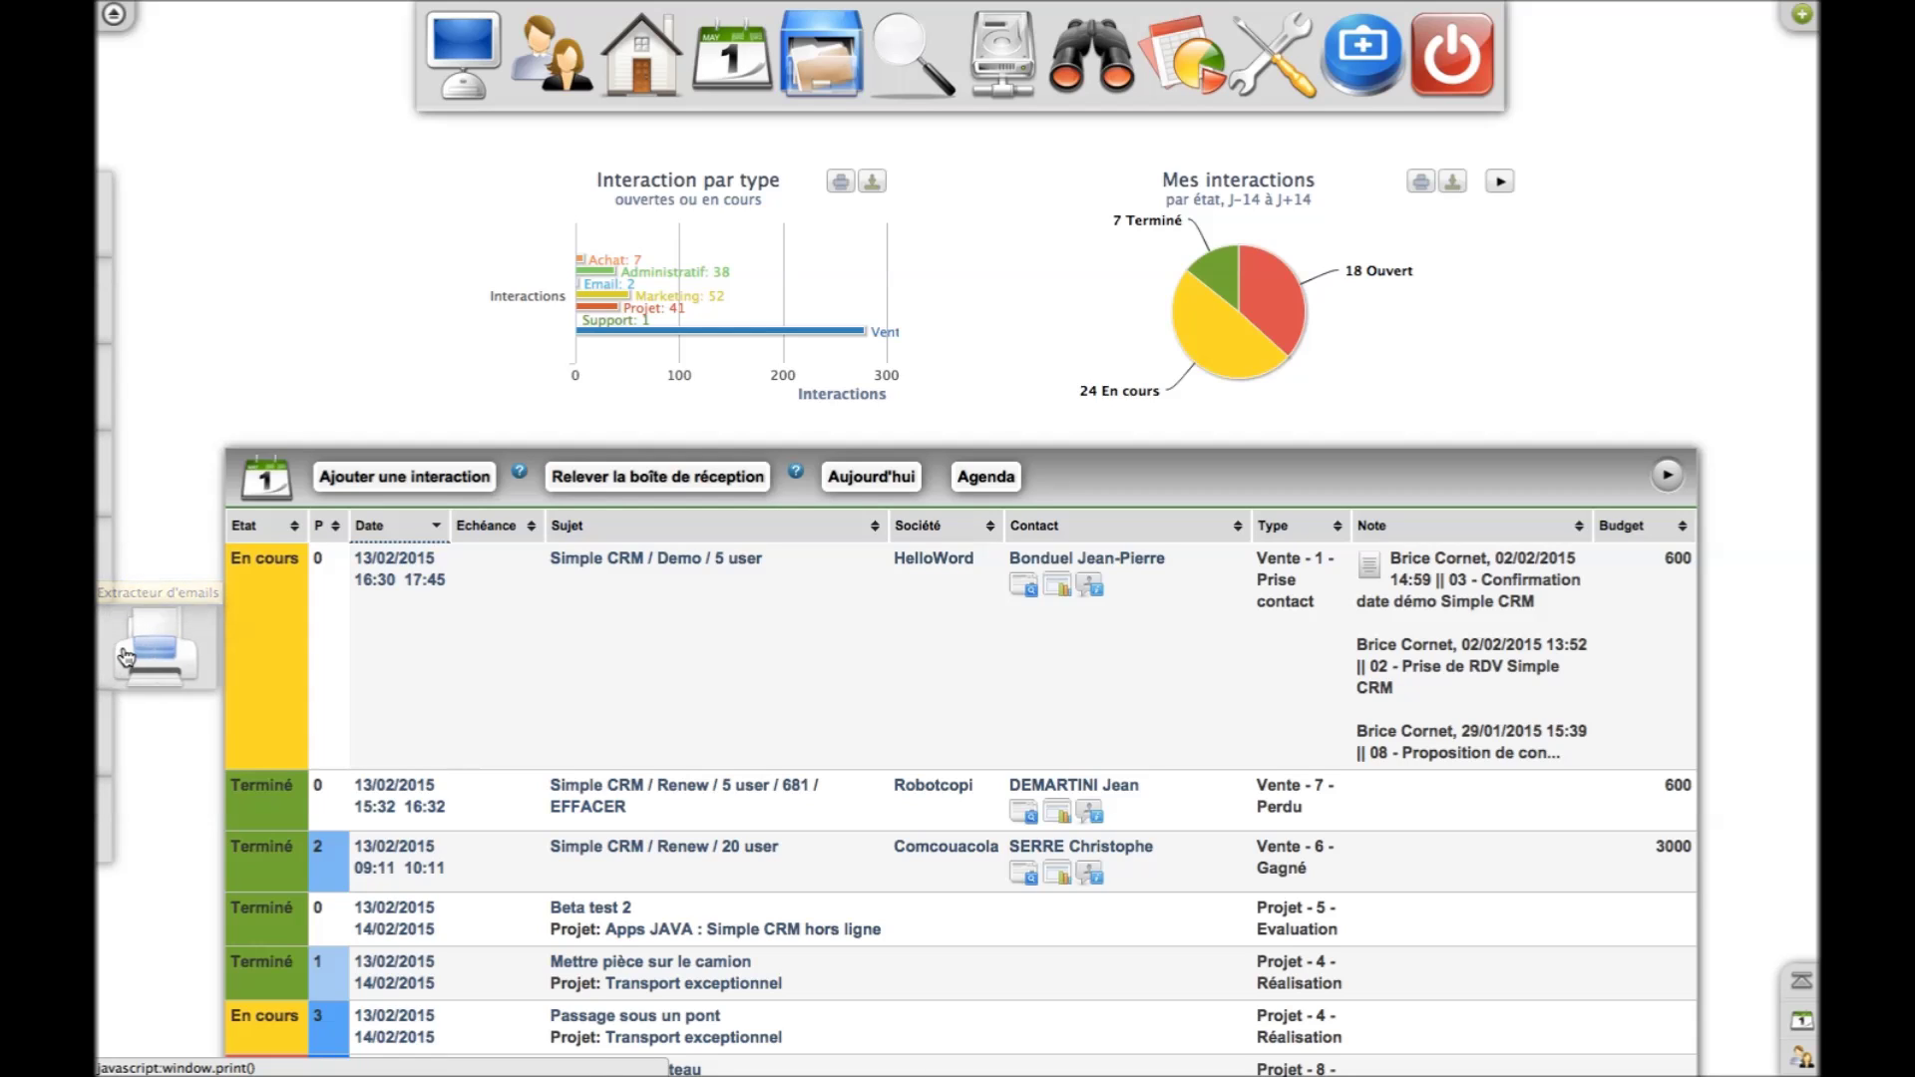
mouse_move(120, 750)
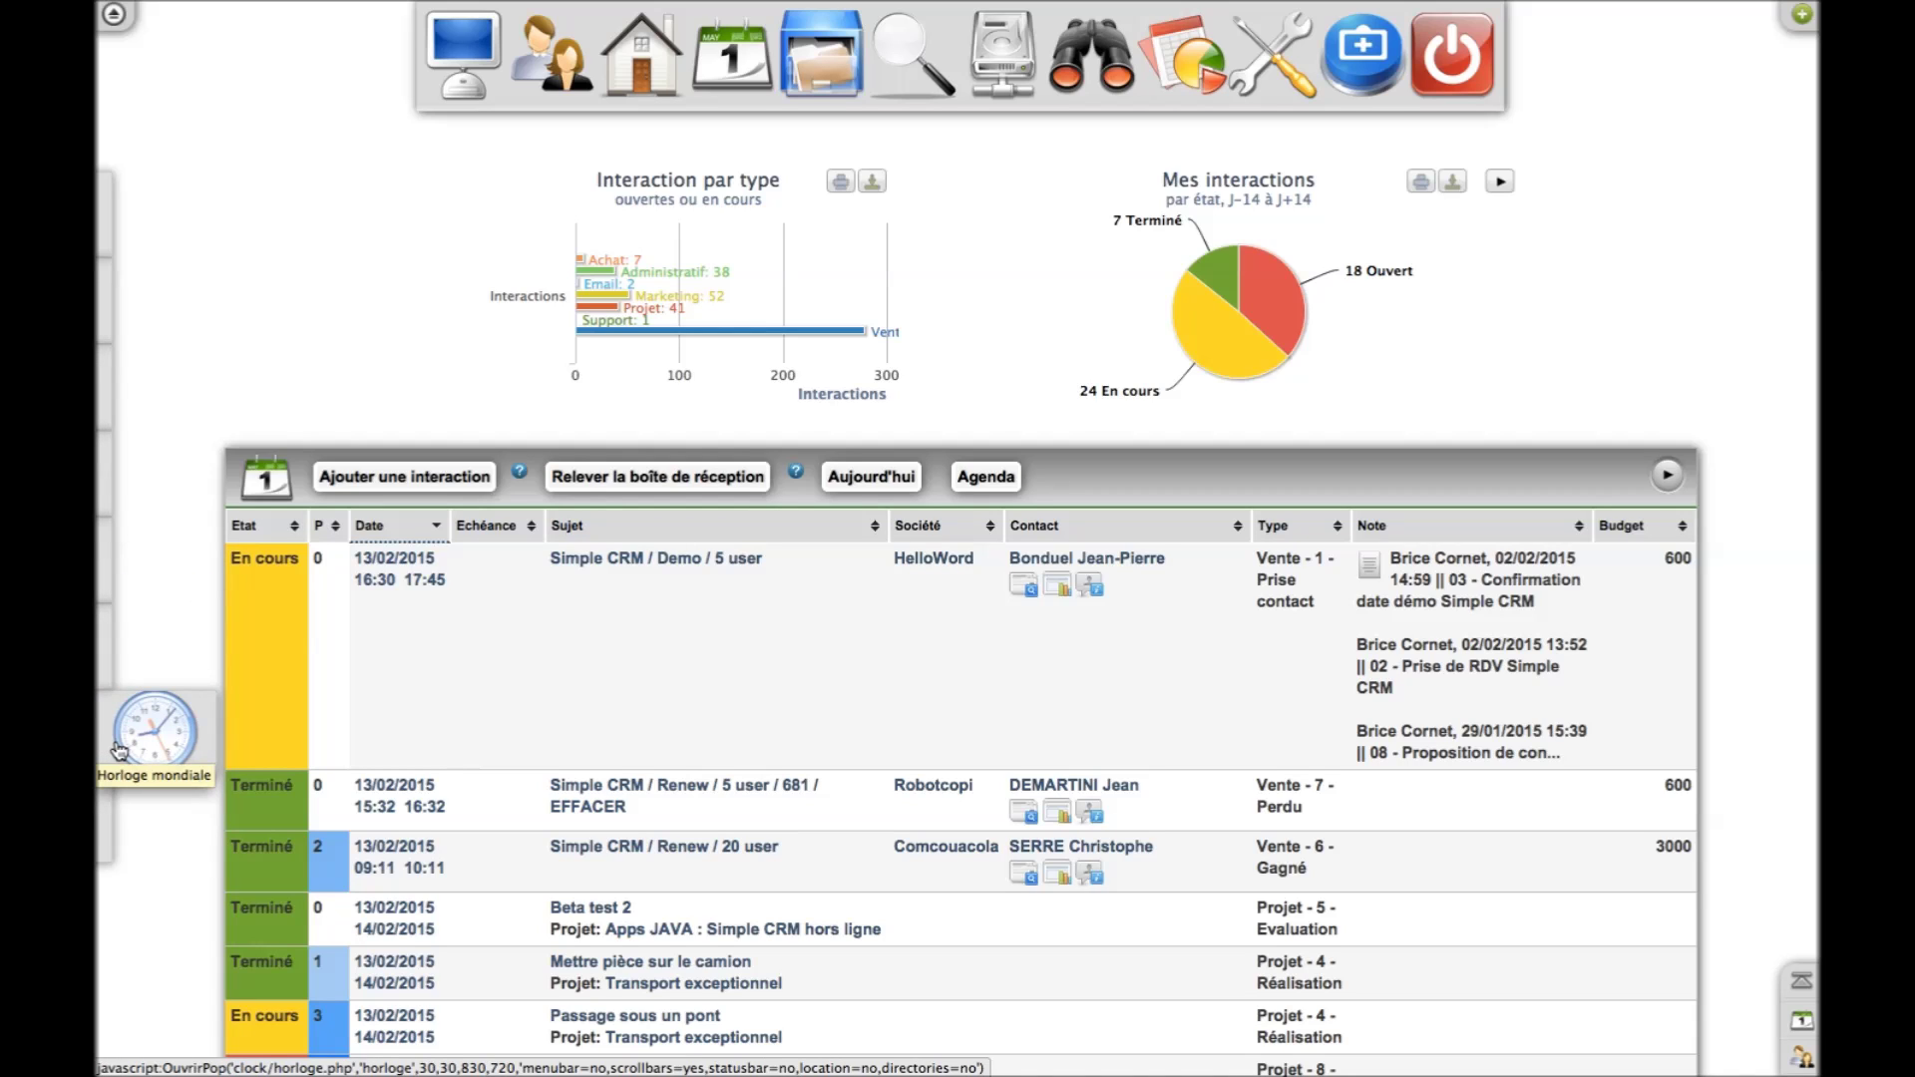
mouse_move(105, 824)
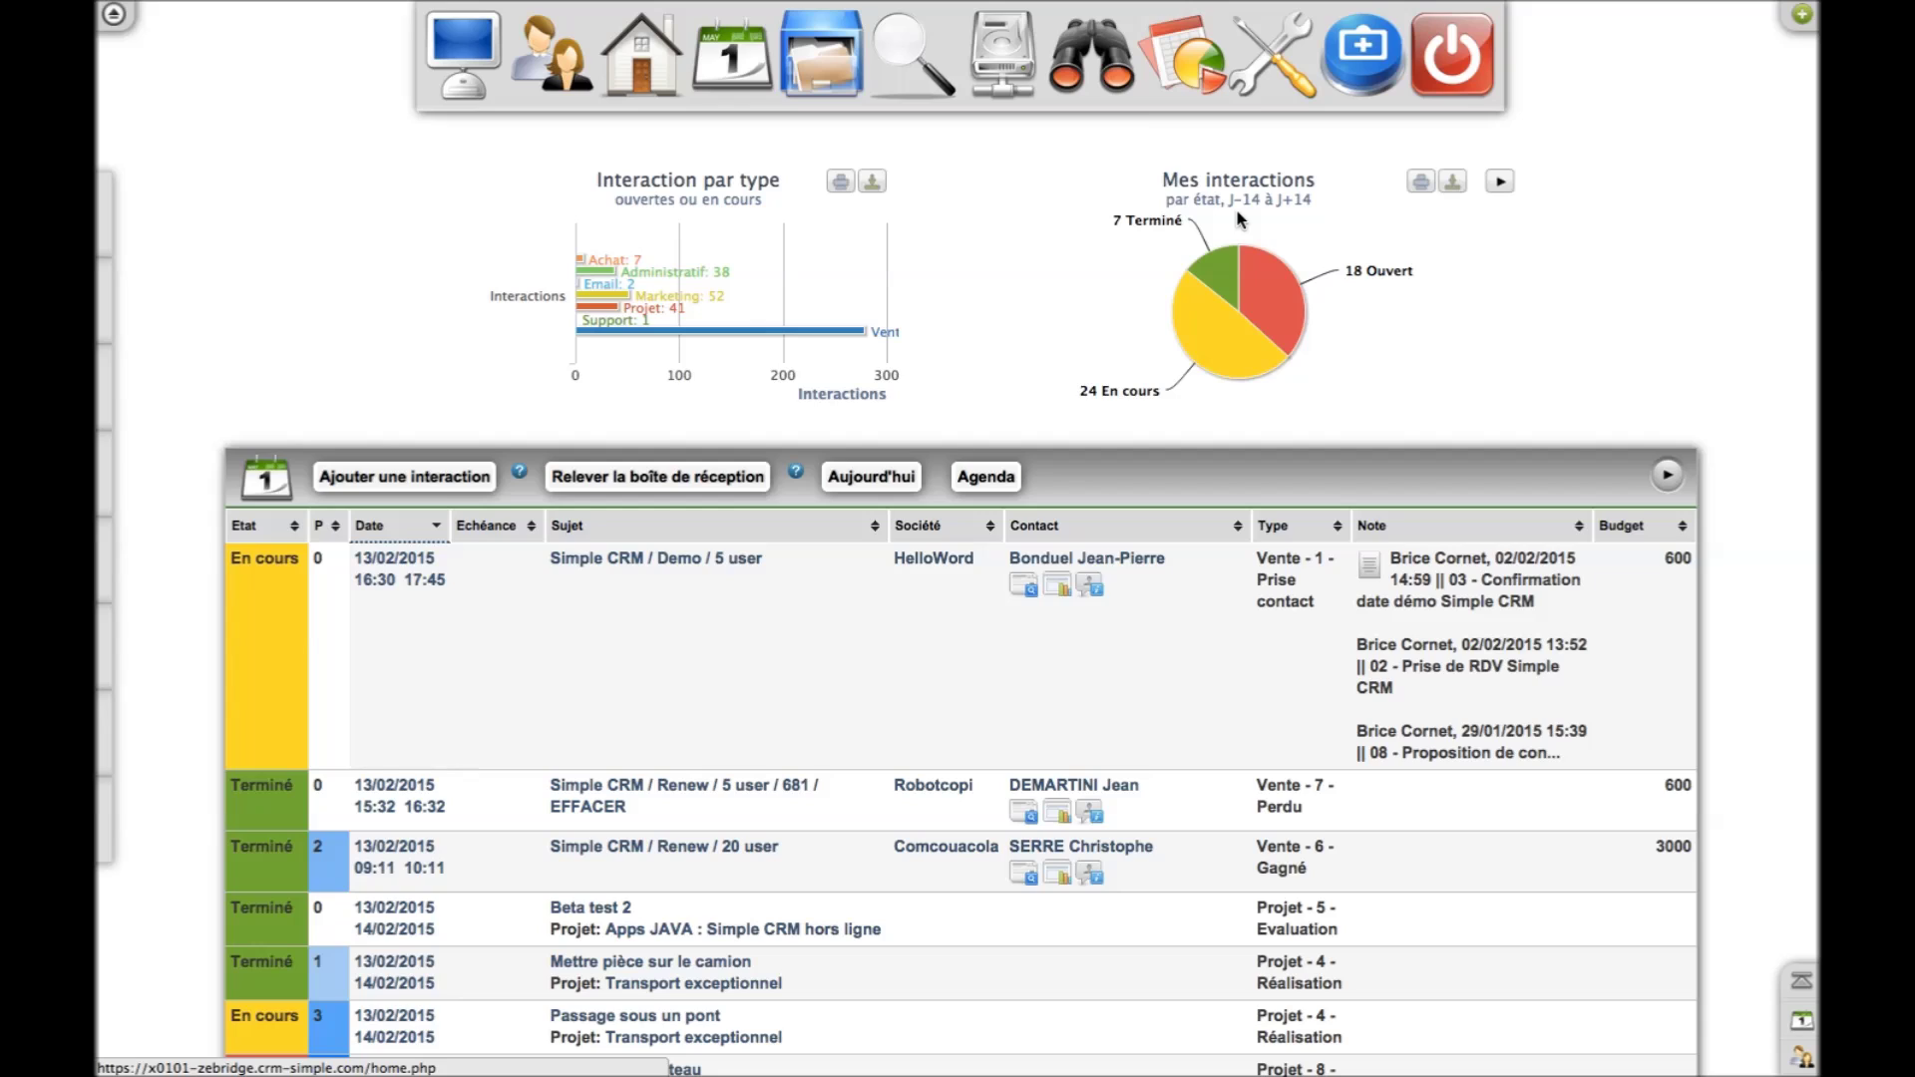
Pull the Terminé, Ouvert, then En cours (24) slices out of the Mes interactions pie
mouse_move(1226, 277)
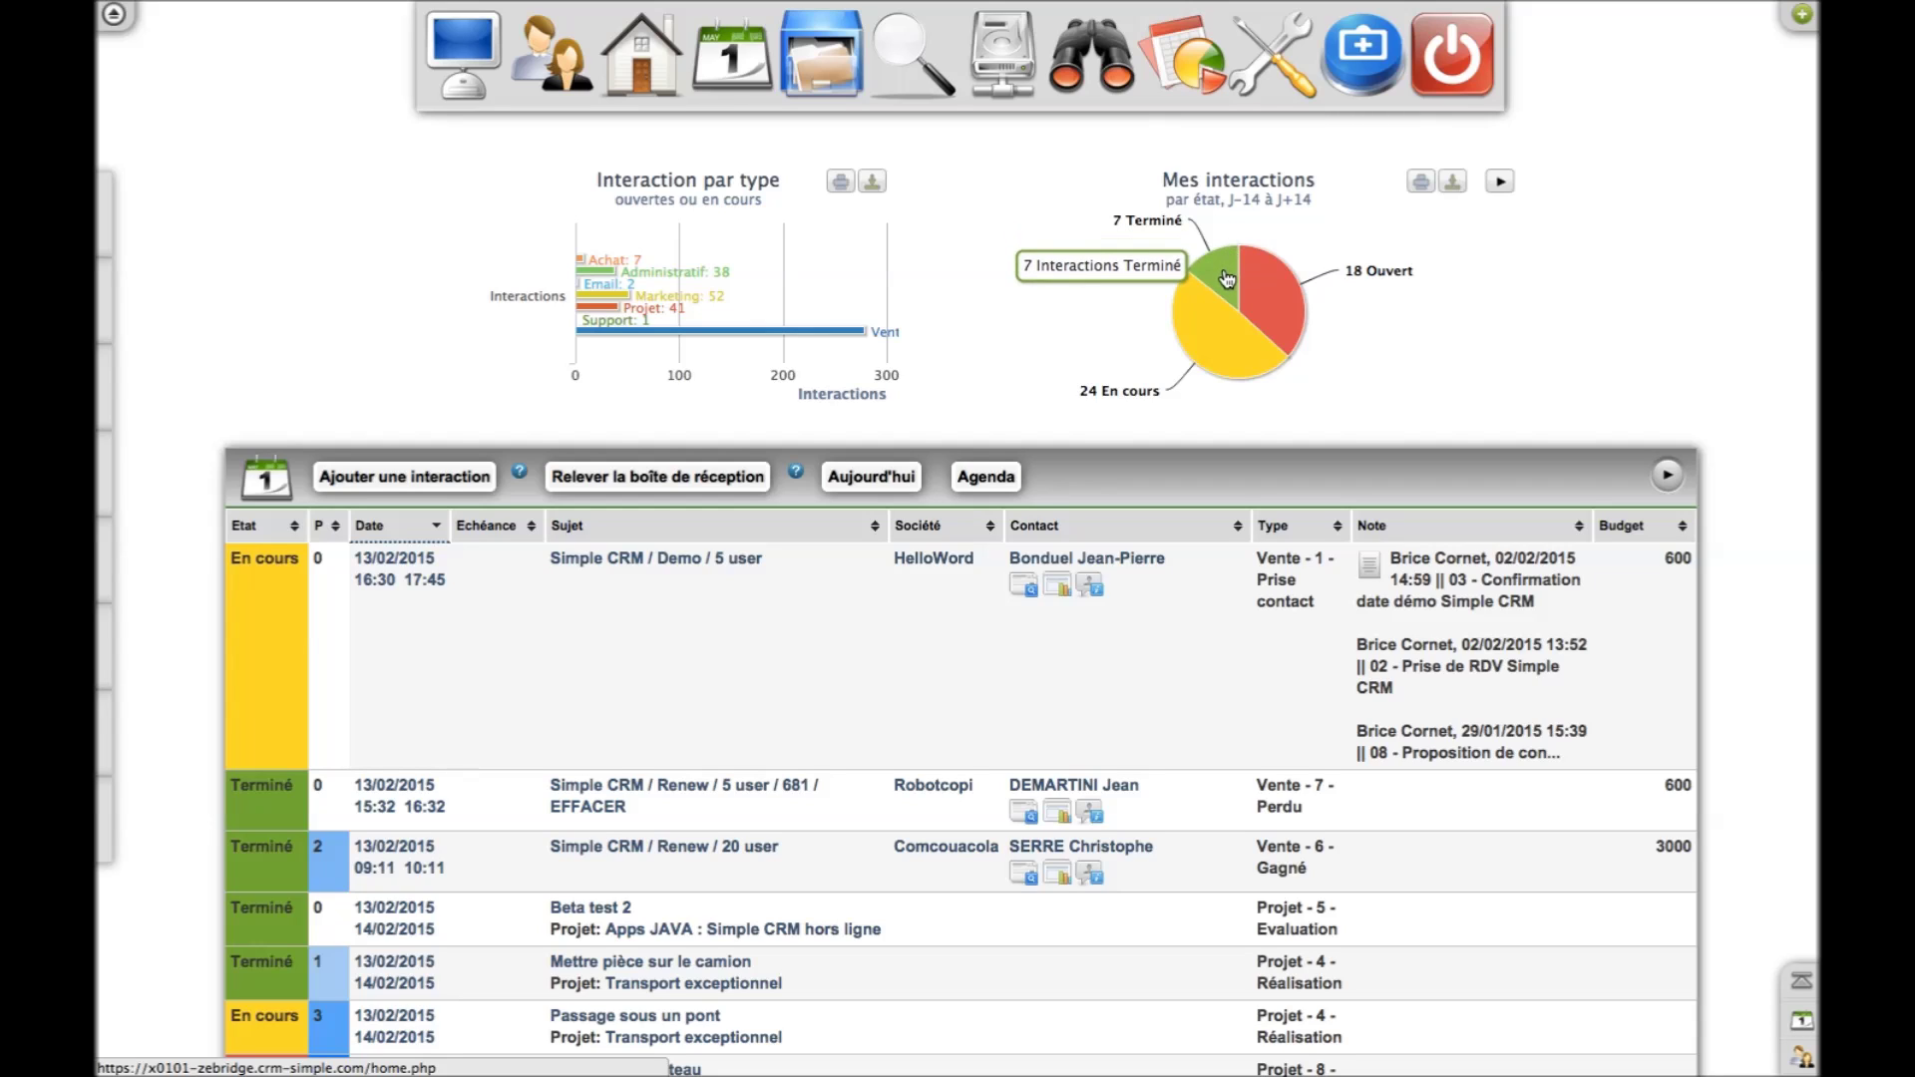
mouse_move(1222, 340)
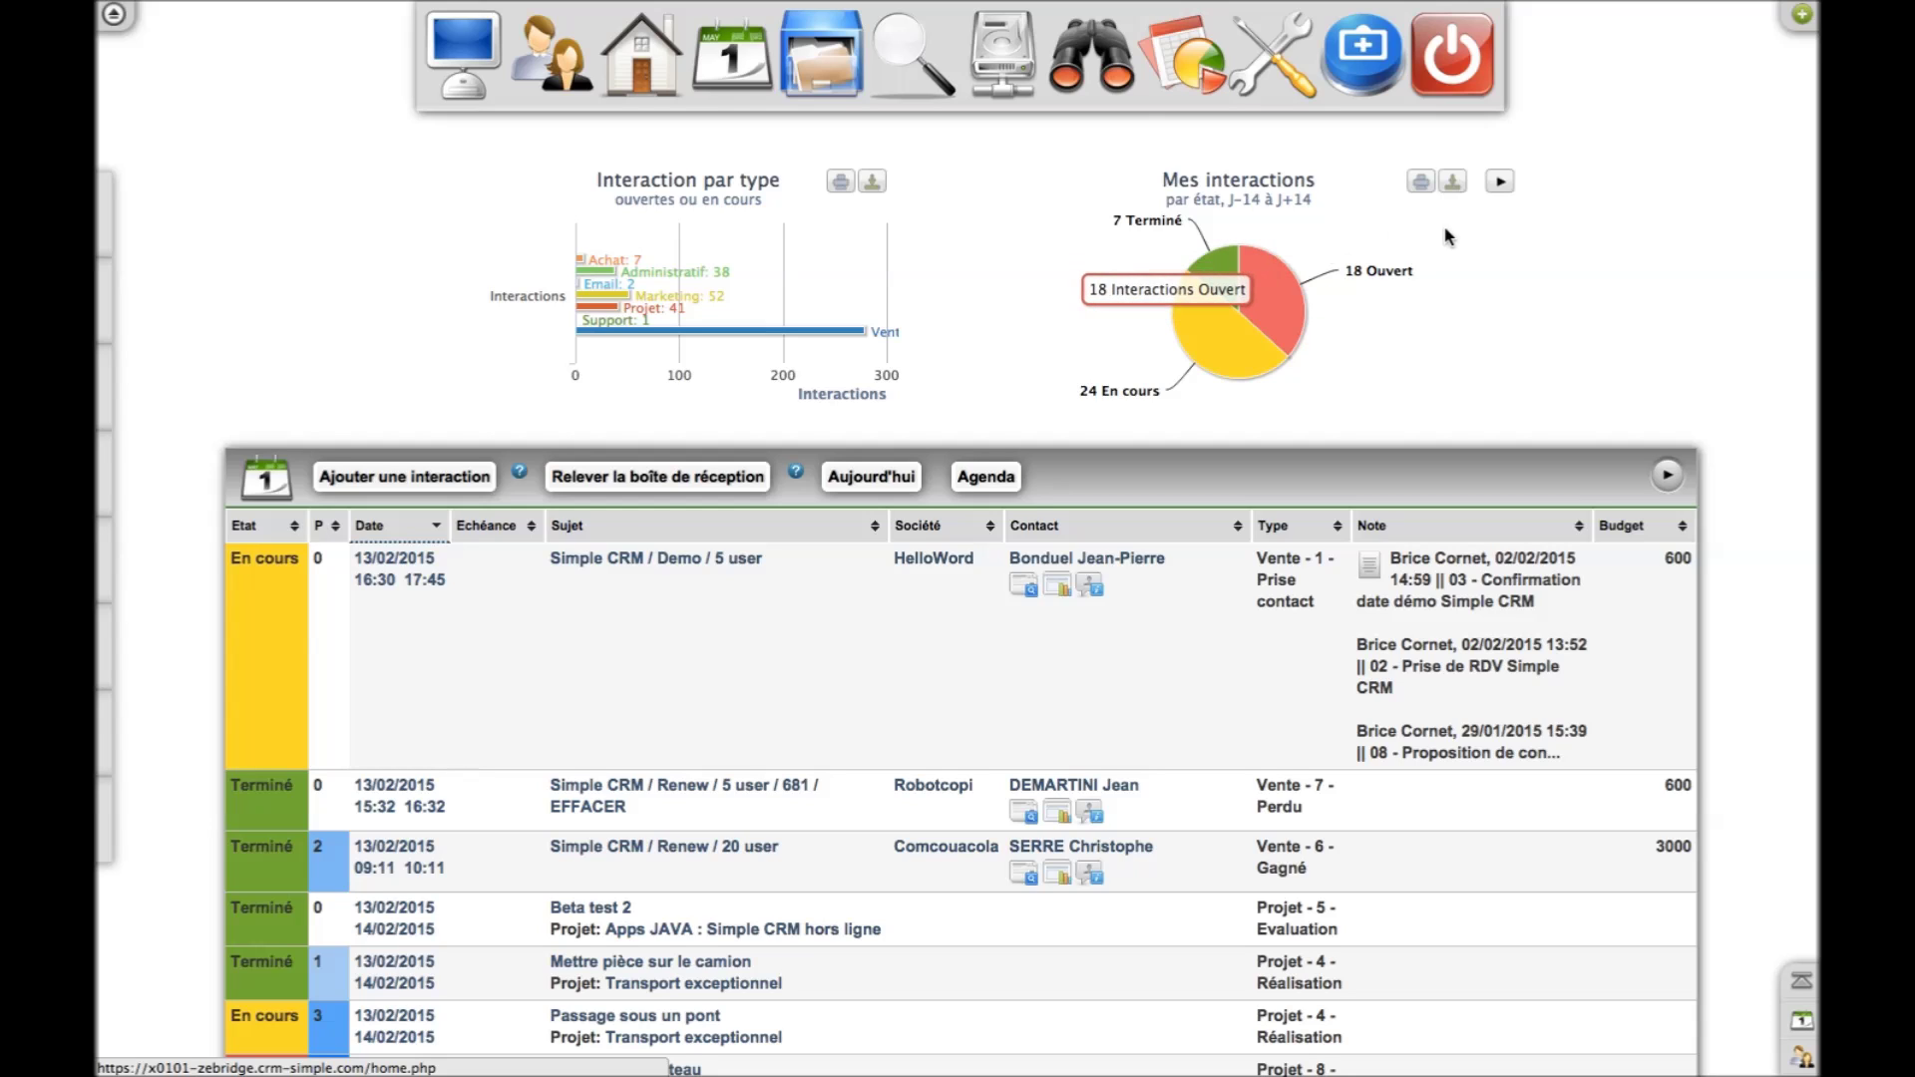
scroll(1605, 299, "down", 3)
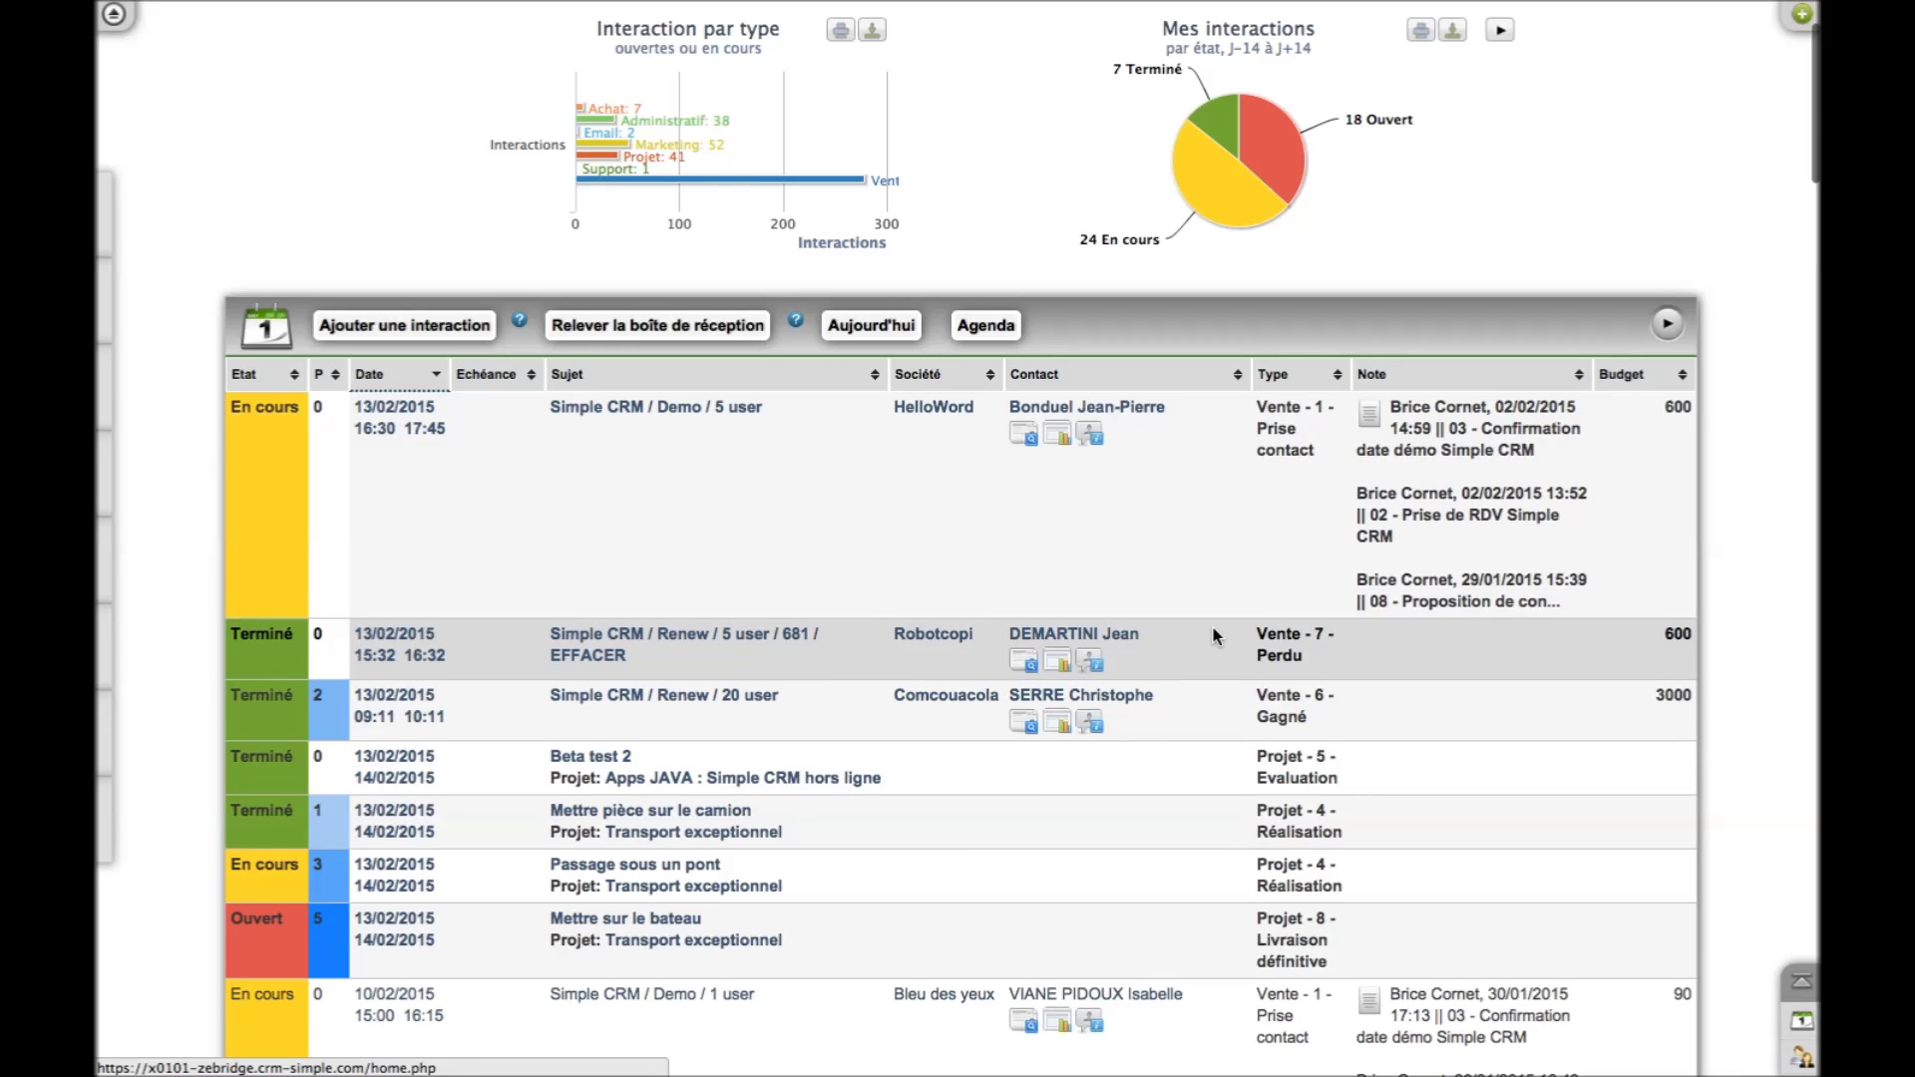
scroll(1214, 635, "up", 3)
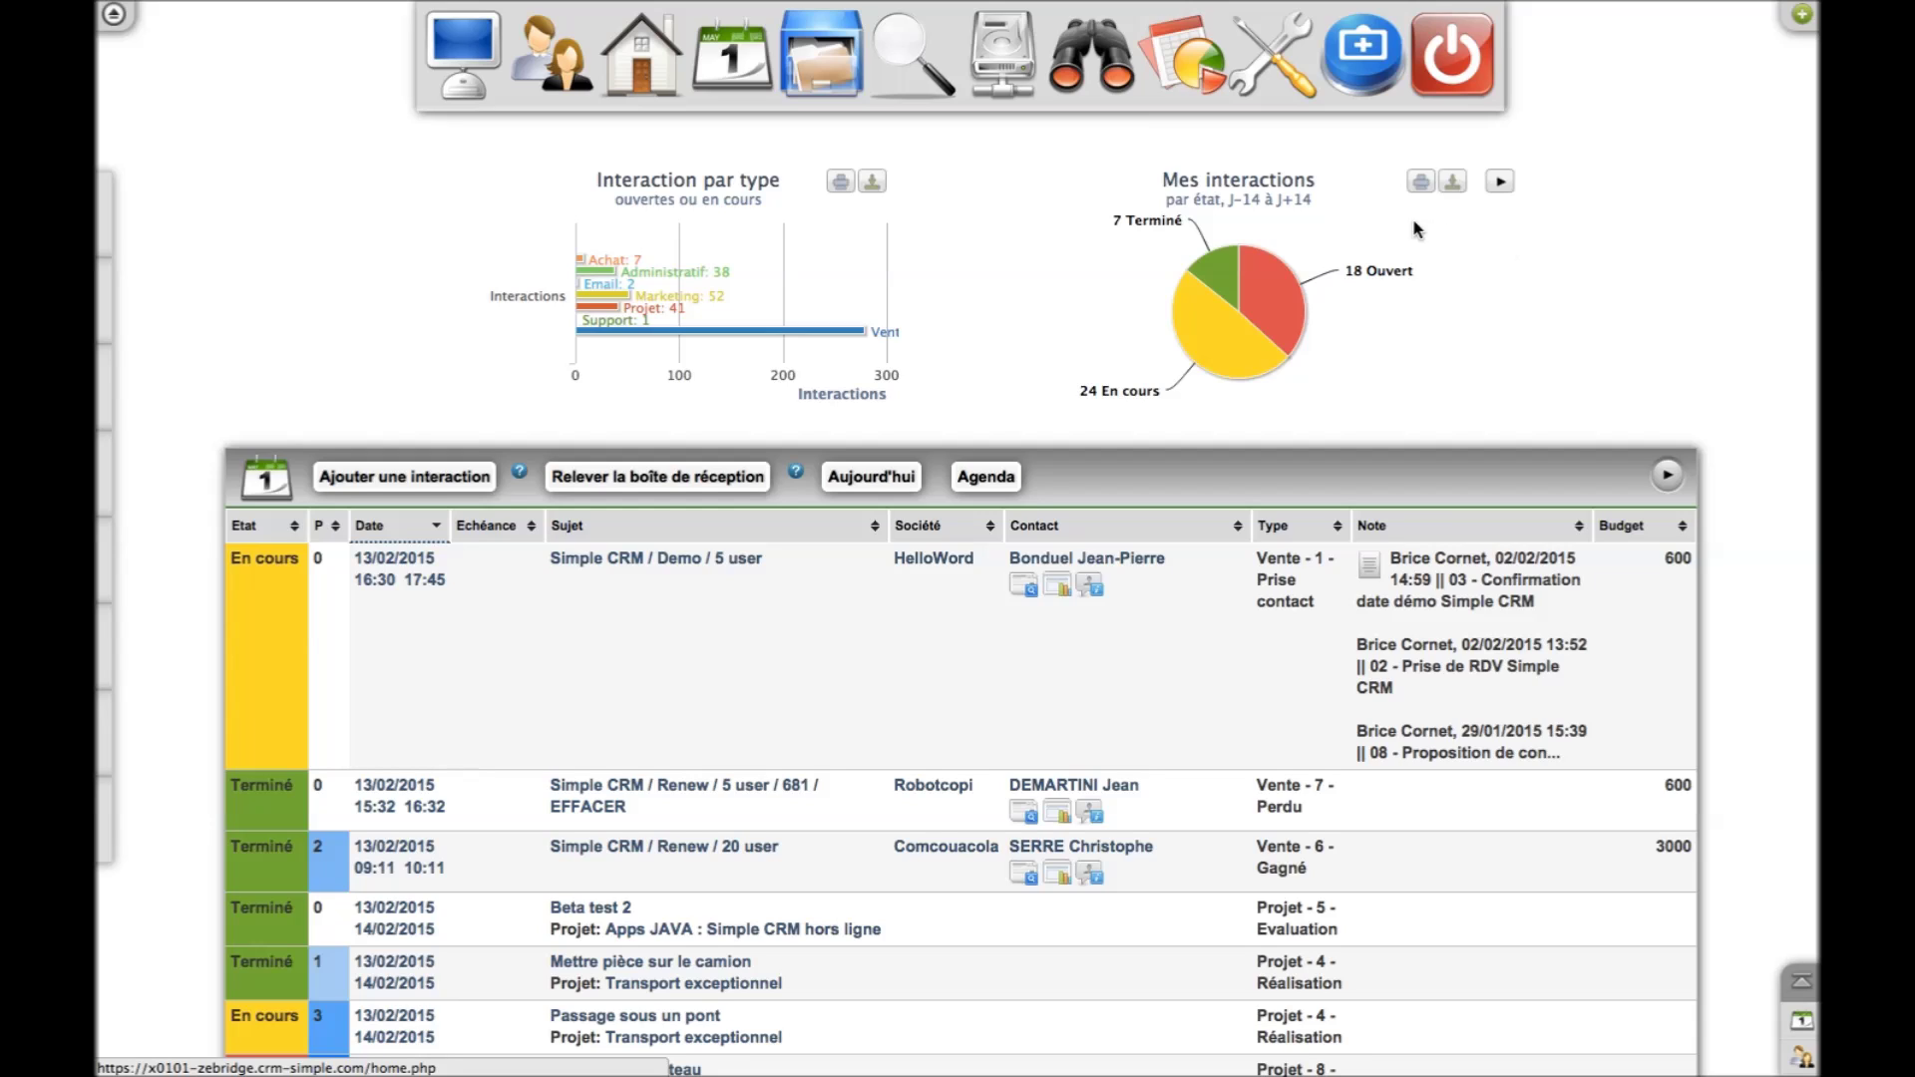
left_click(1215, 268)
left_click(1294, 295)
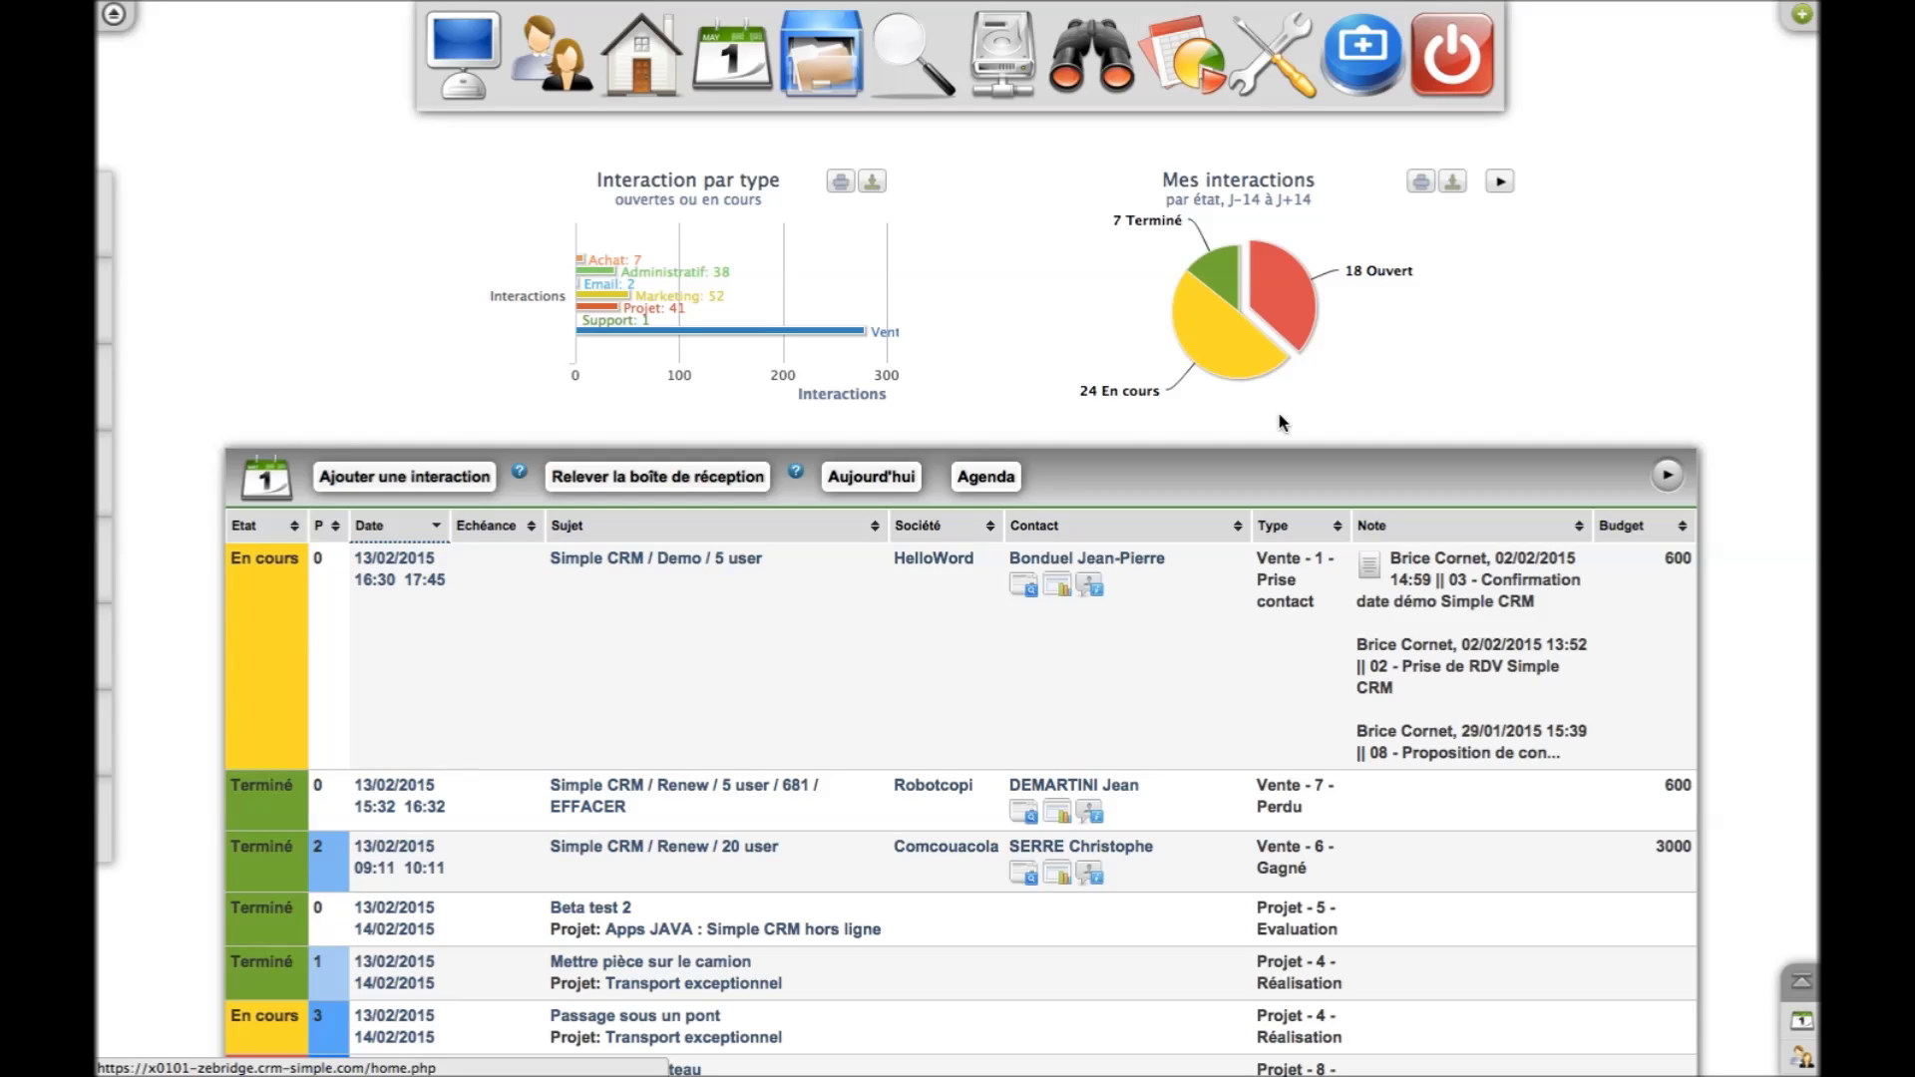
left_click(1223, 351)
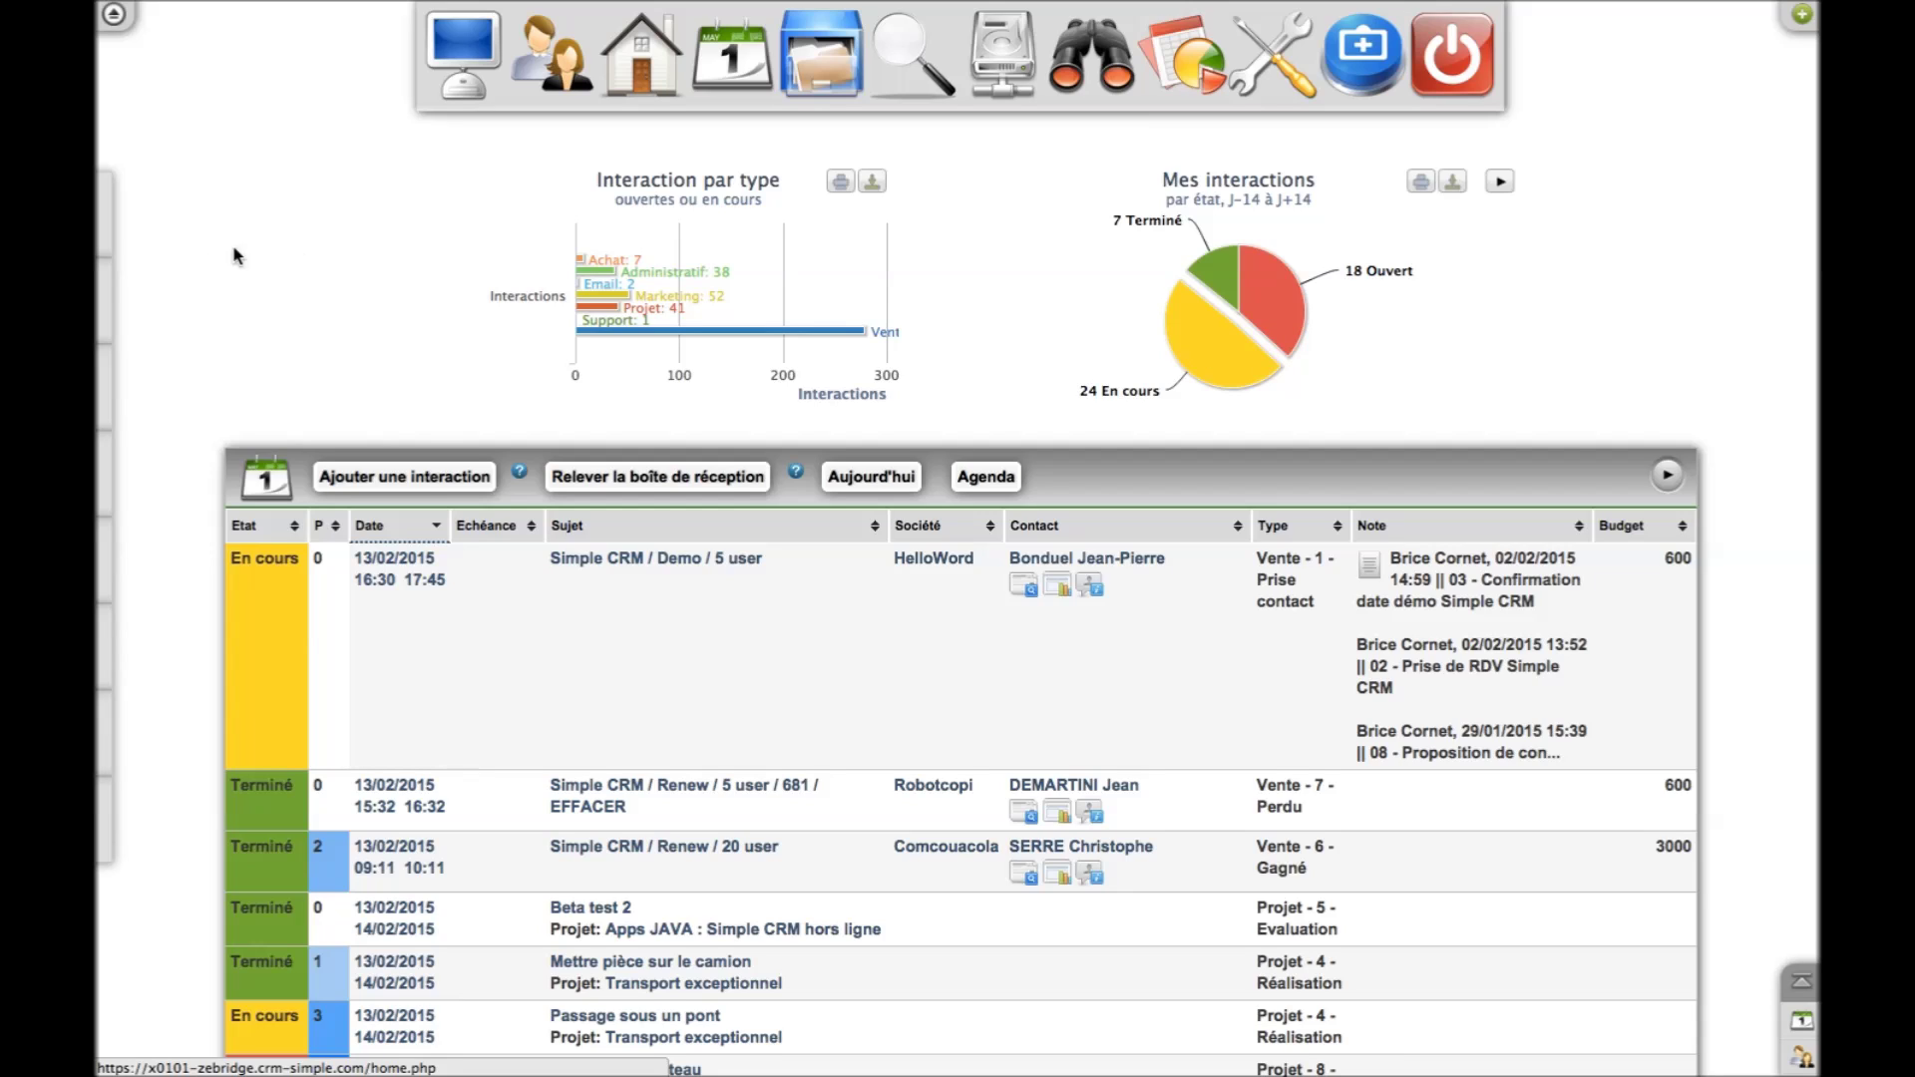
scroll(150, 691, "down", 5)
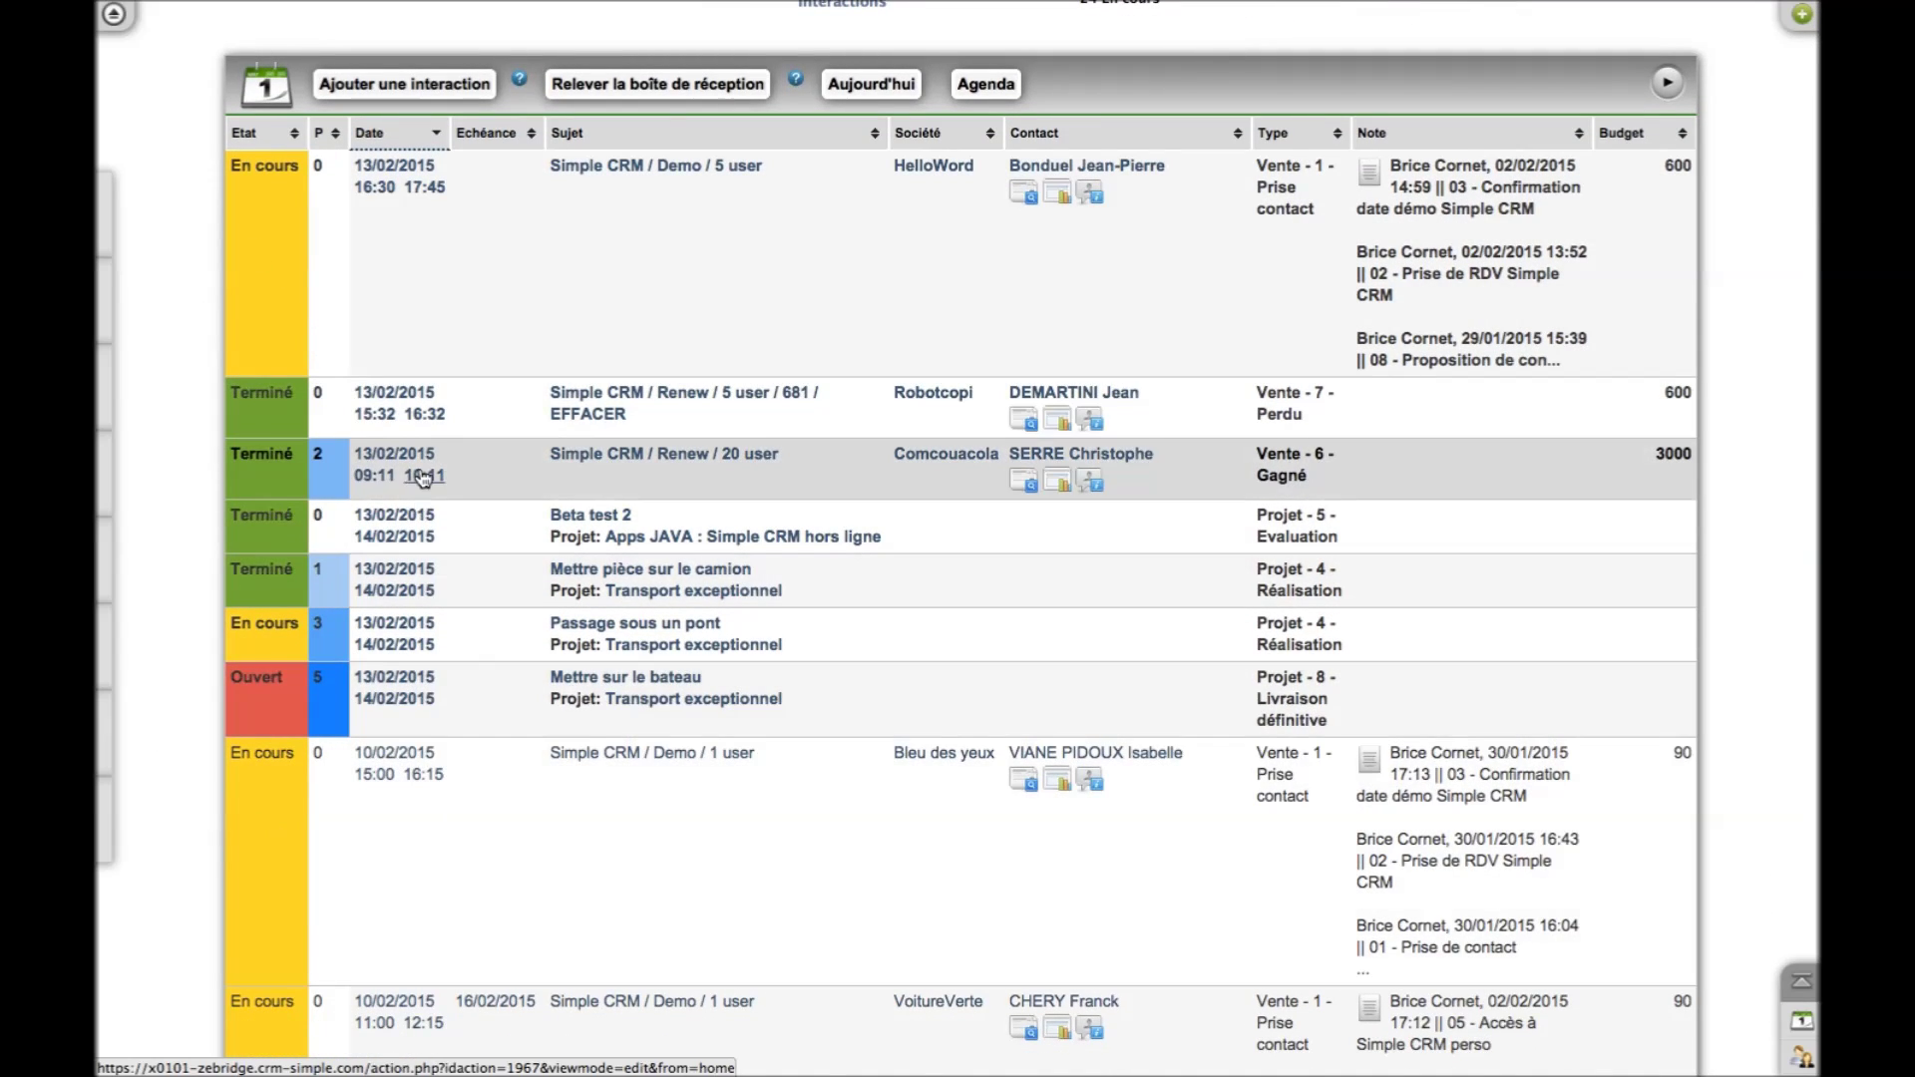
Open the agenda and cycle through its day, week and month views
left_click(990, 86)
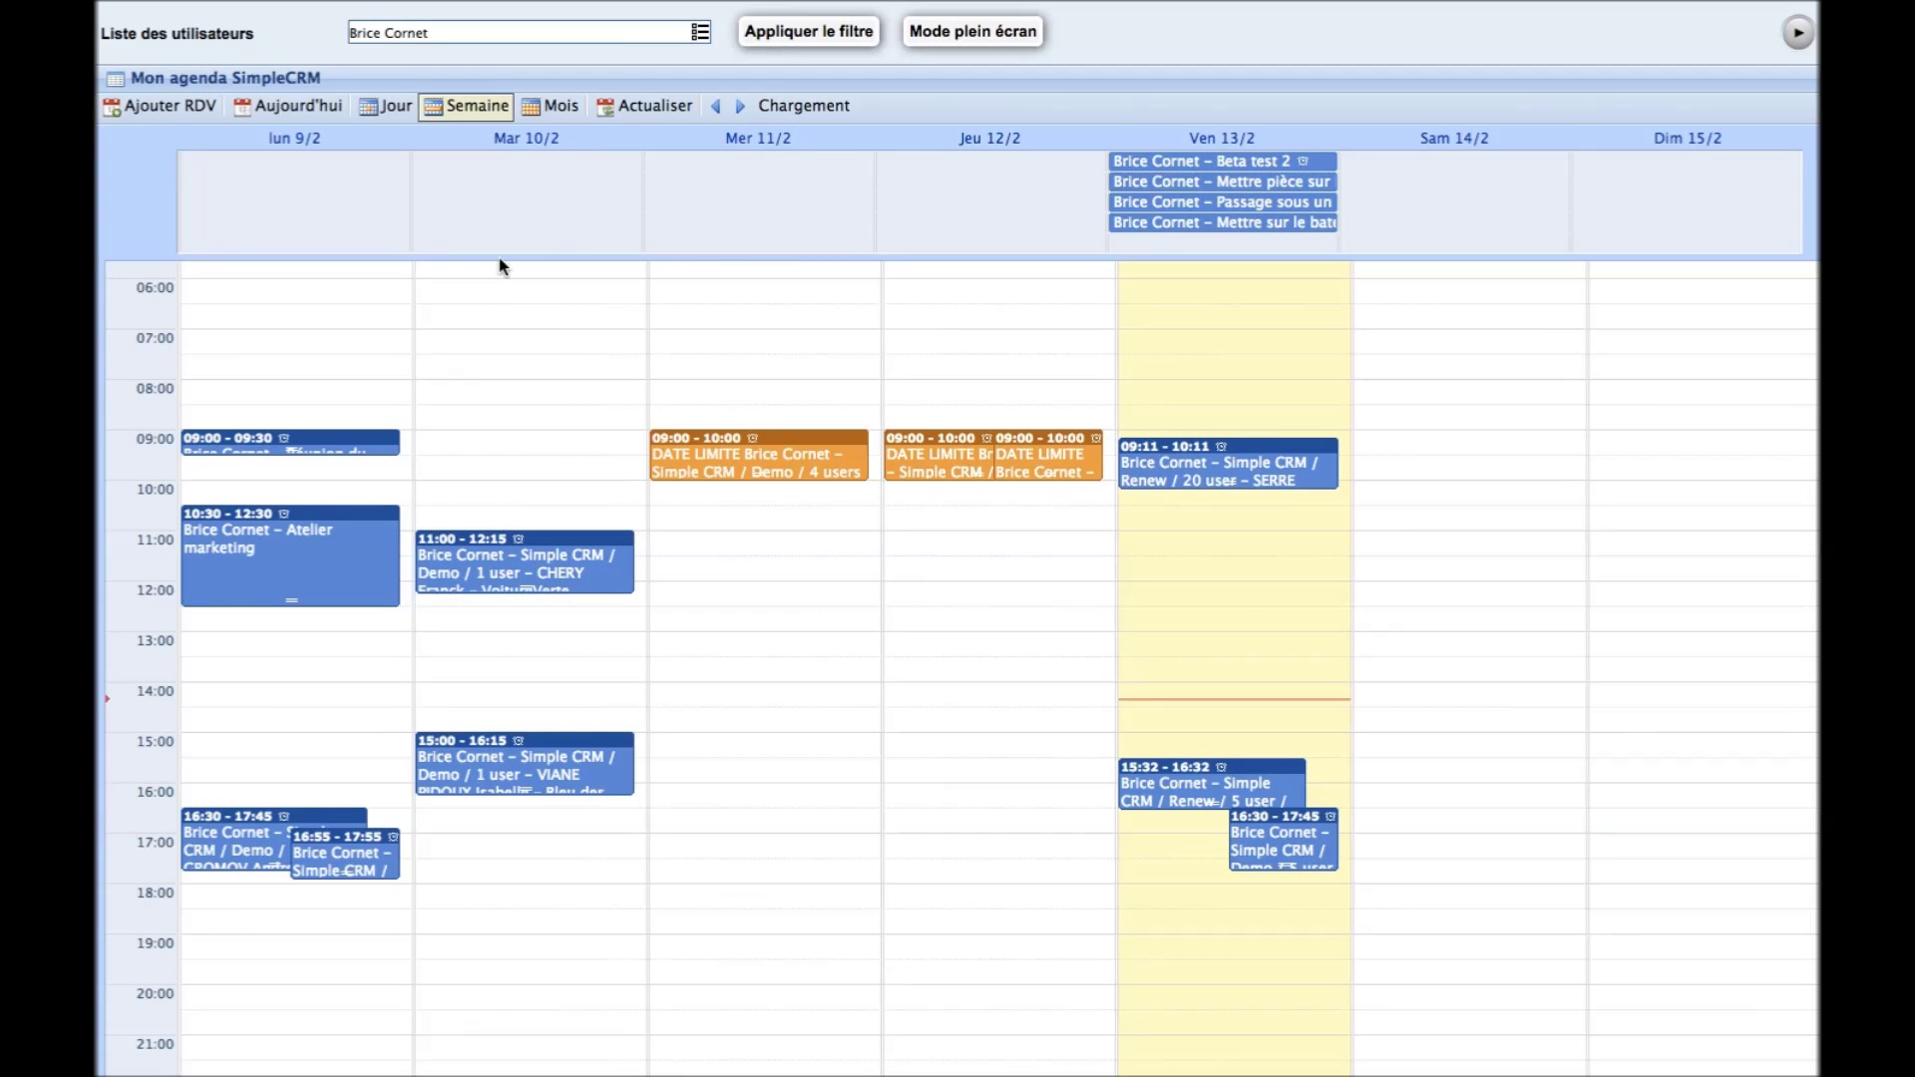
left_click(396, 108)
left_click(469, 107)
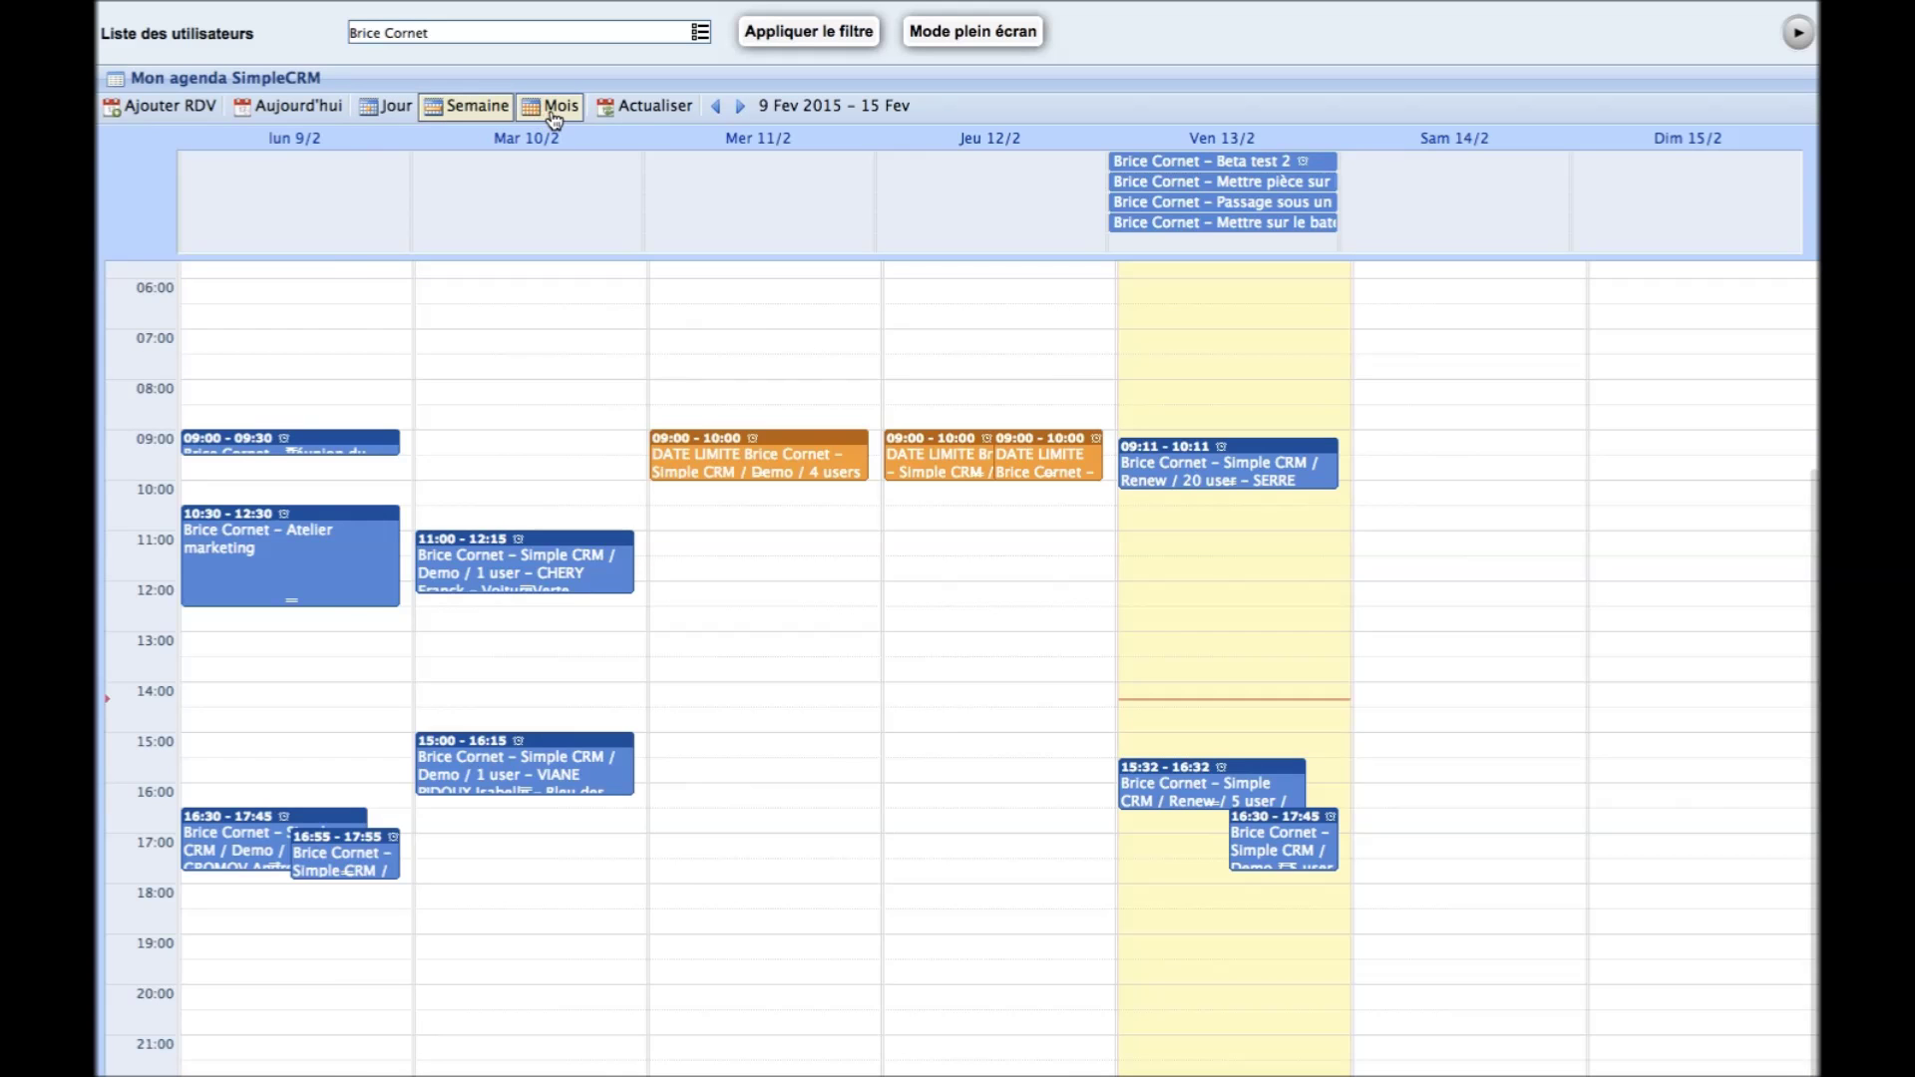
left_click(554, 107)
Browse the list of users whose agendas show, then close it keeping only your agenda
left_click(702, 32)
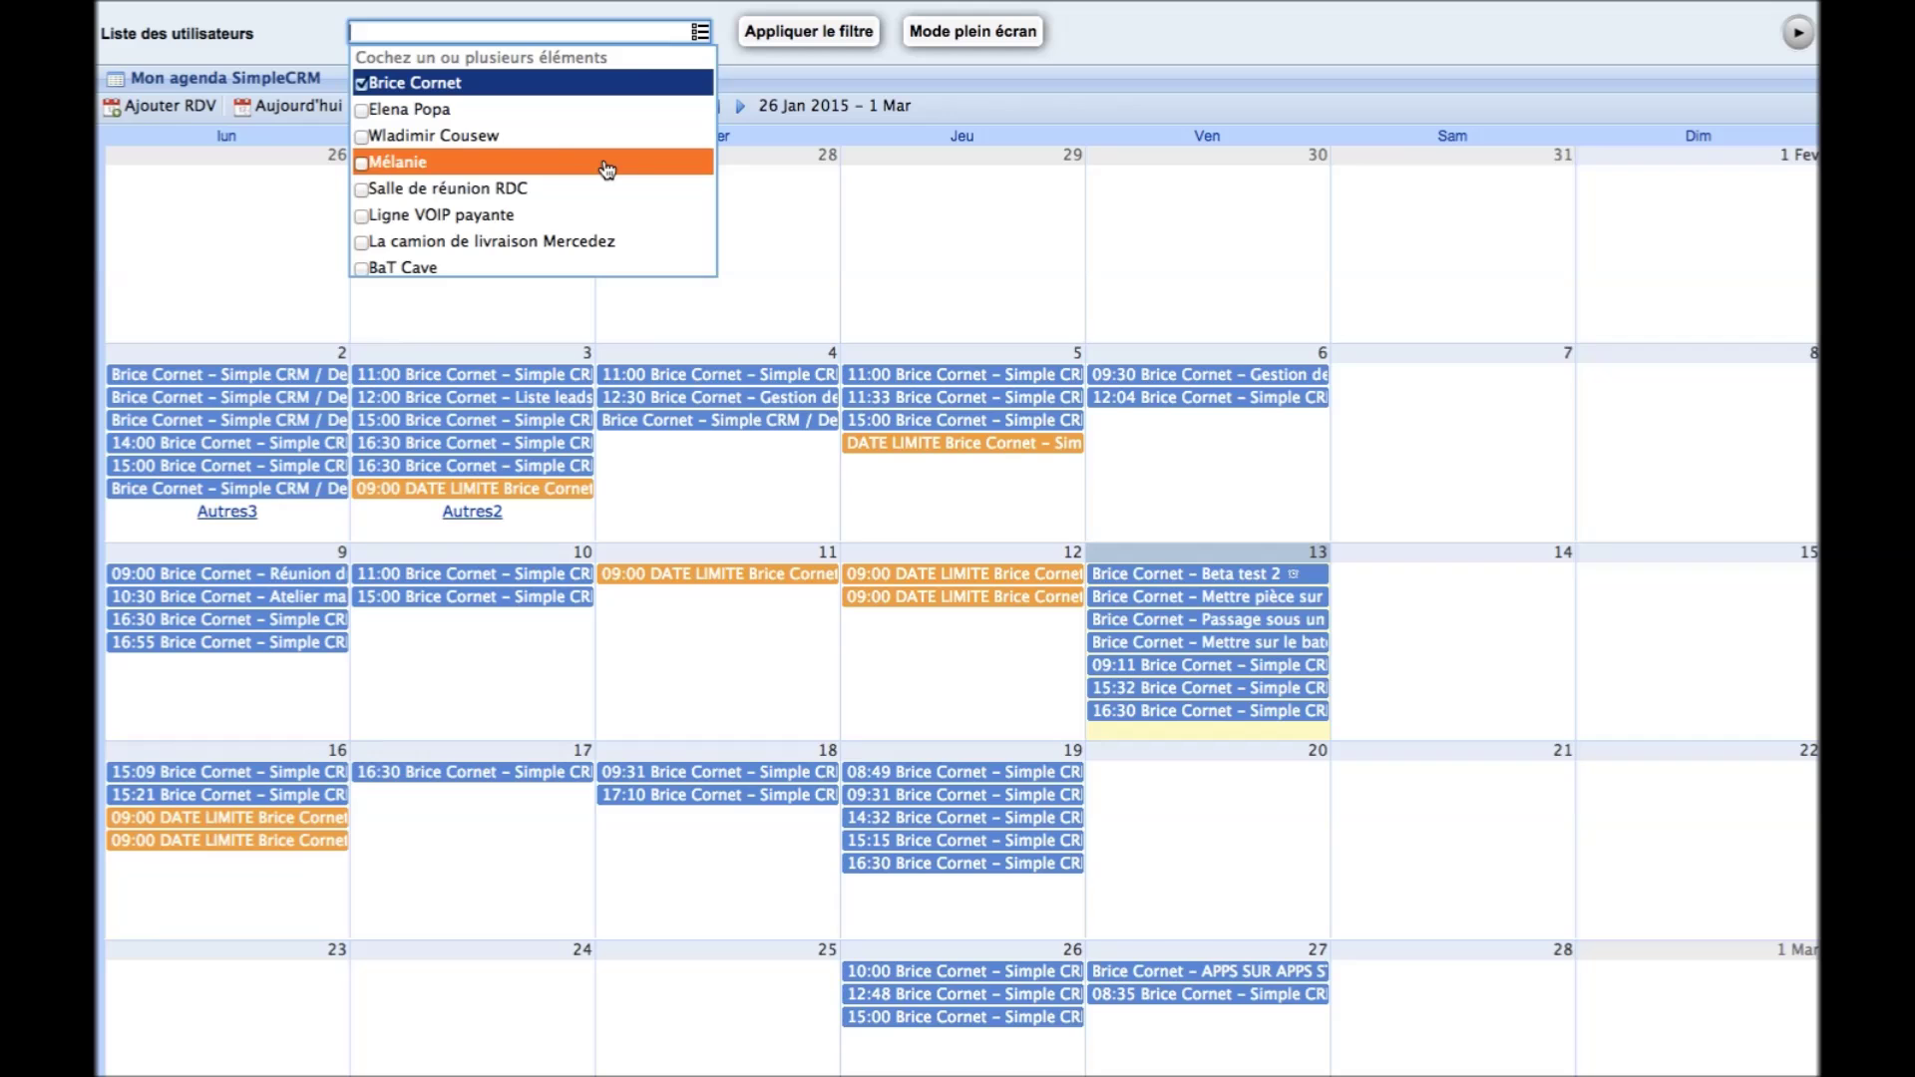
scroll(628, 189, "down", 1)
scroll(634, 192, "up", 1)
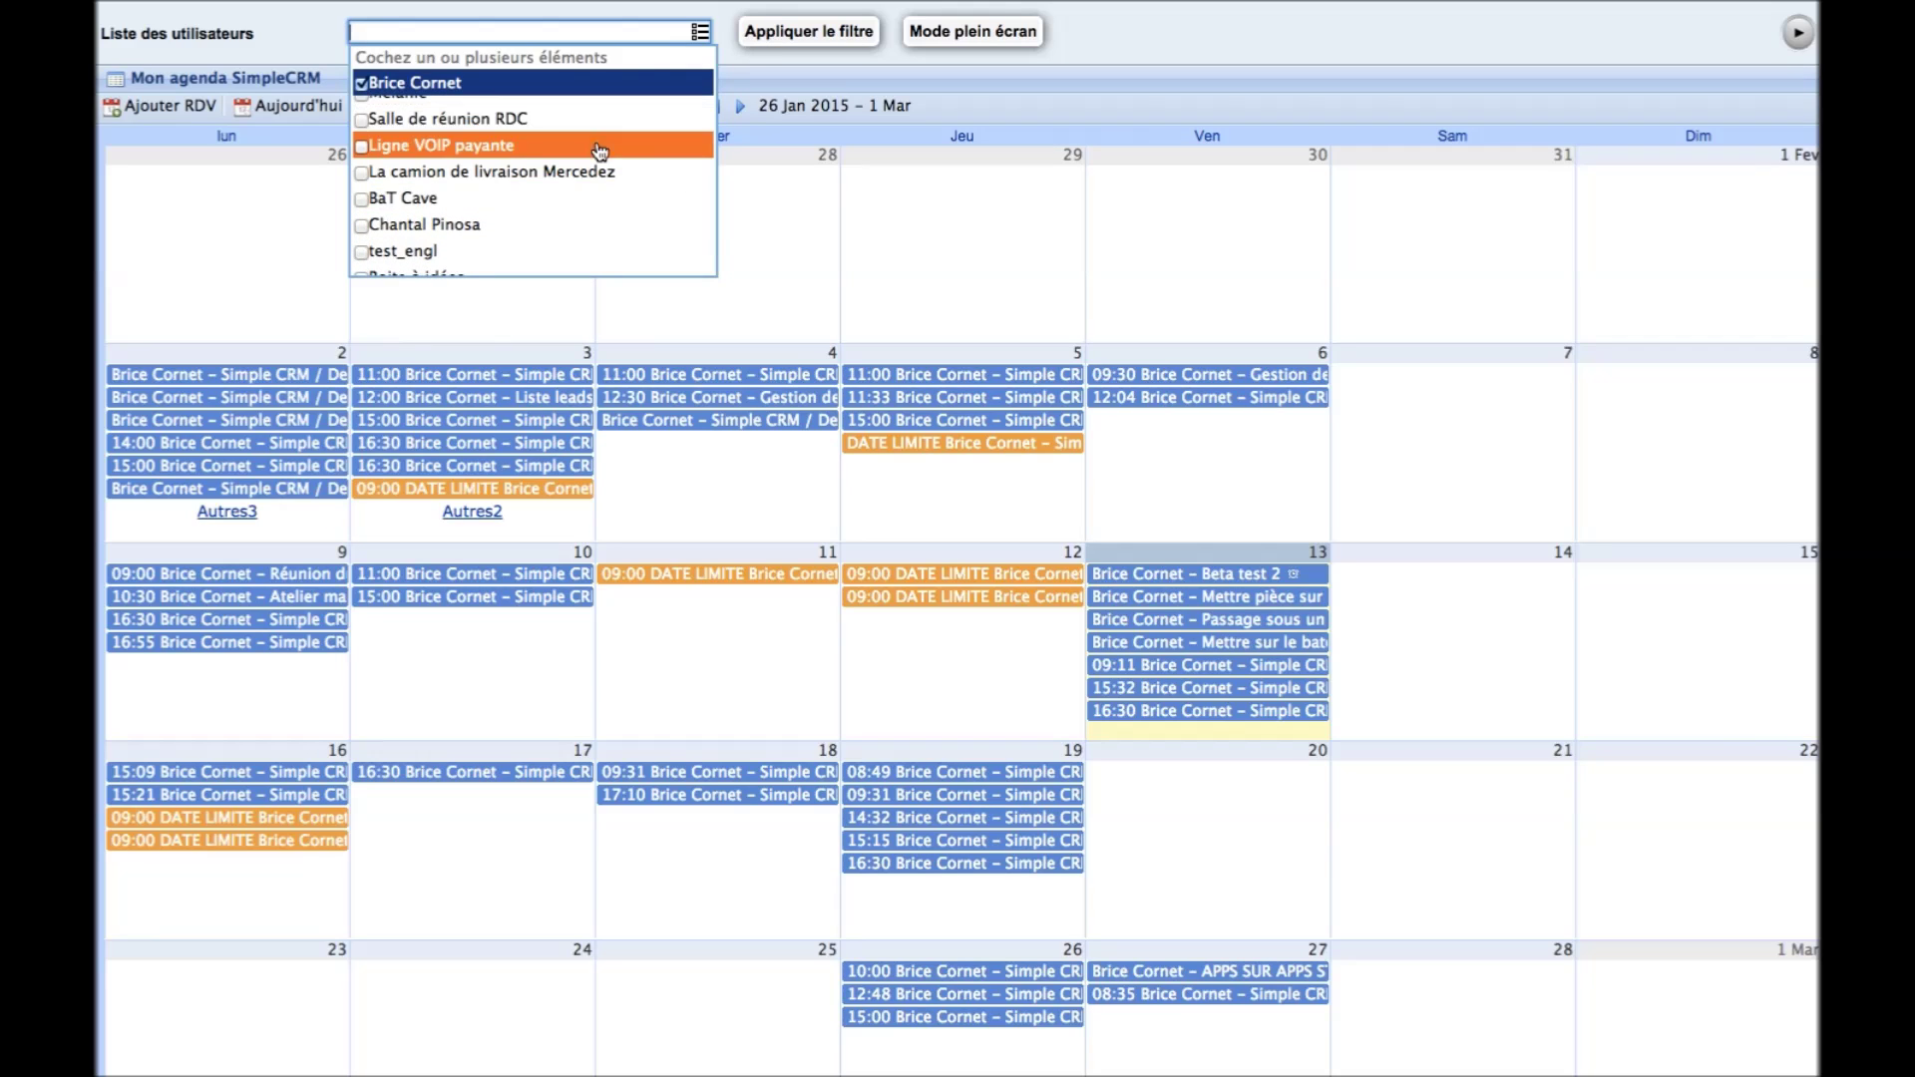
scroll(586, 228, "down", 2)
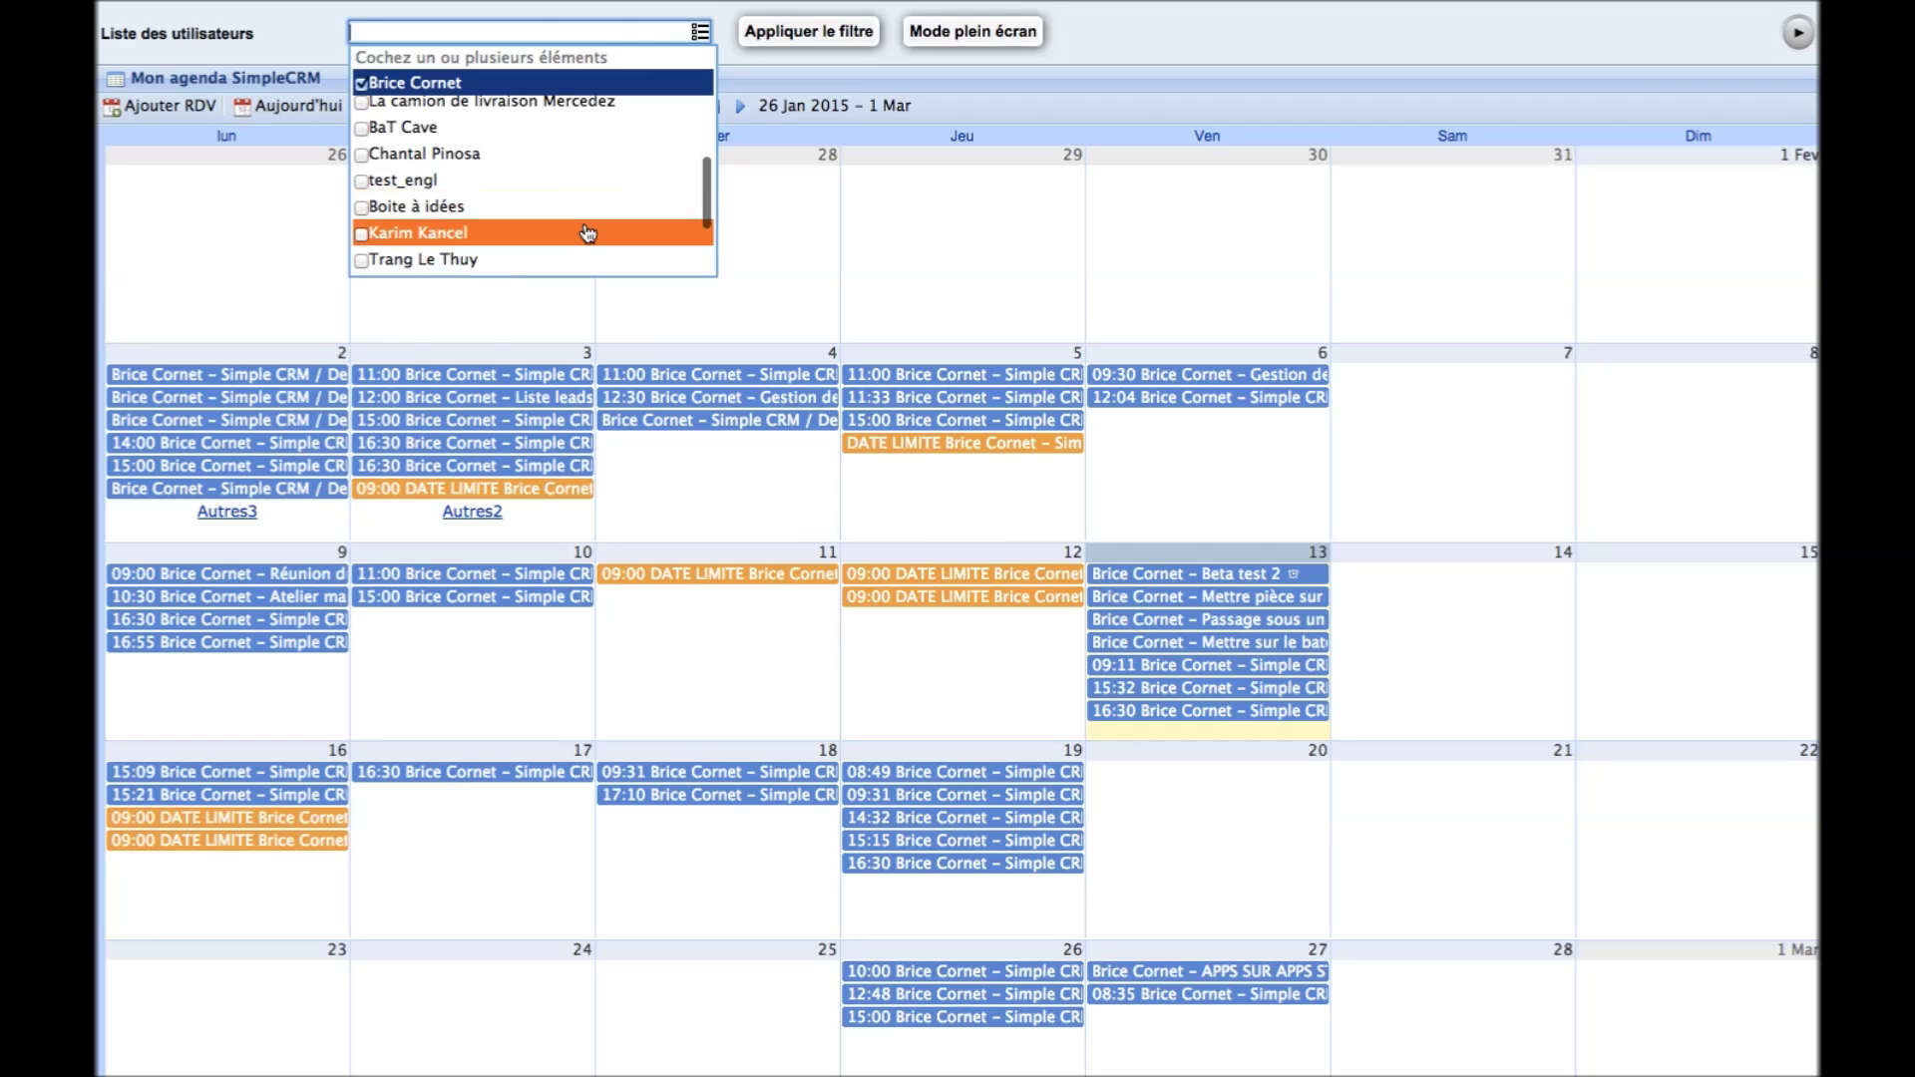
scroll(587, 233, "up", 2)
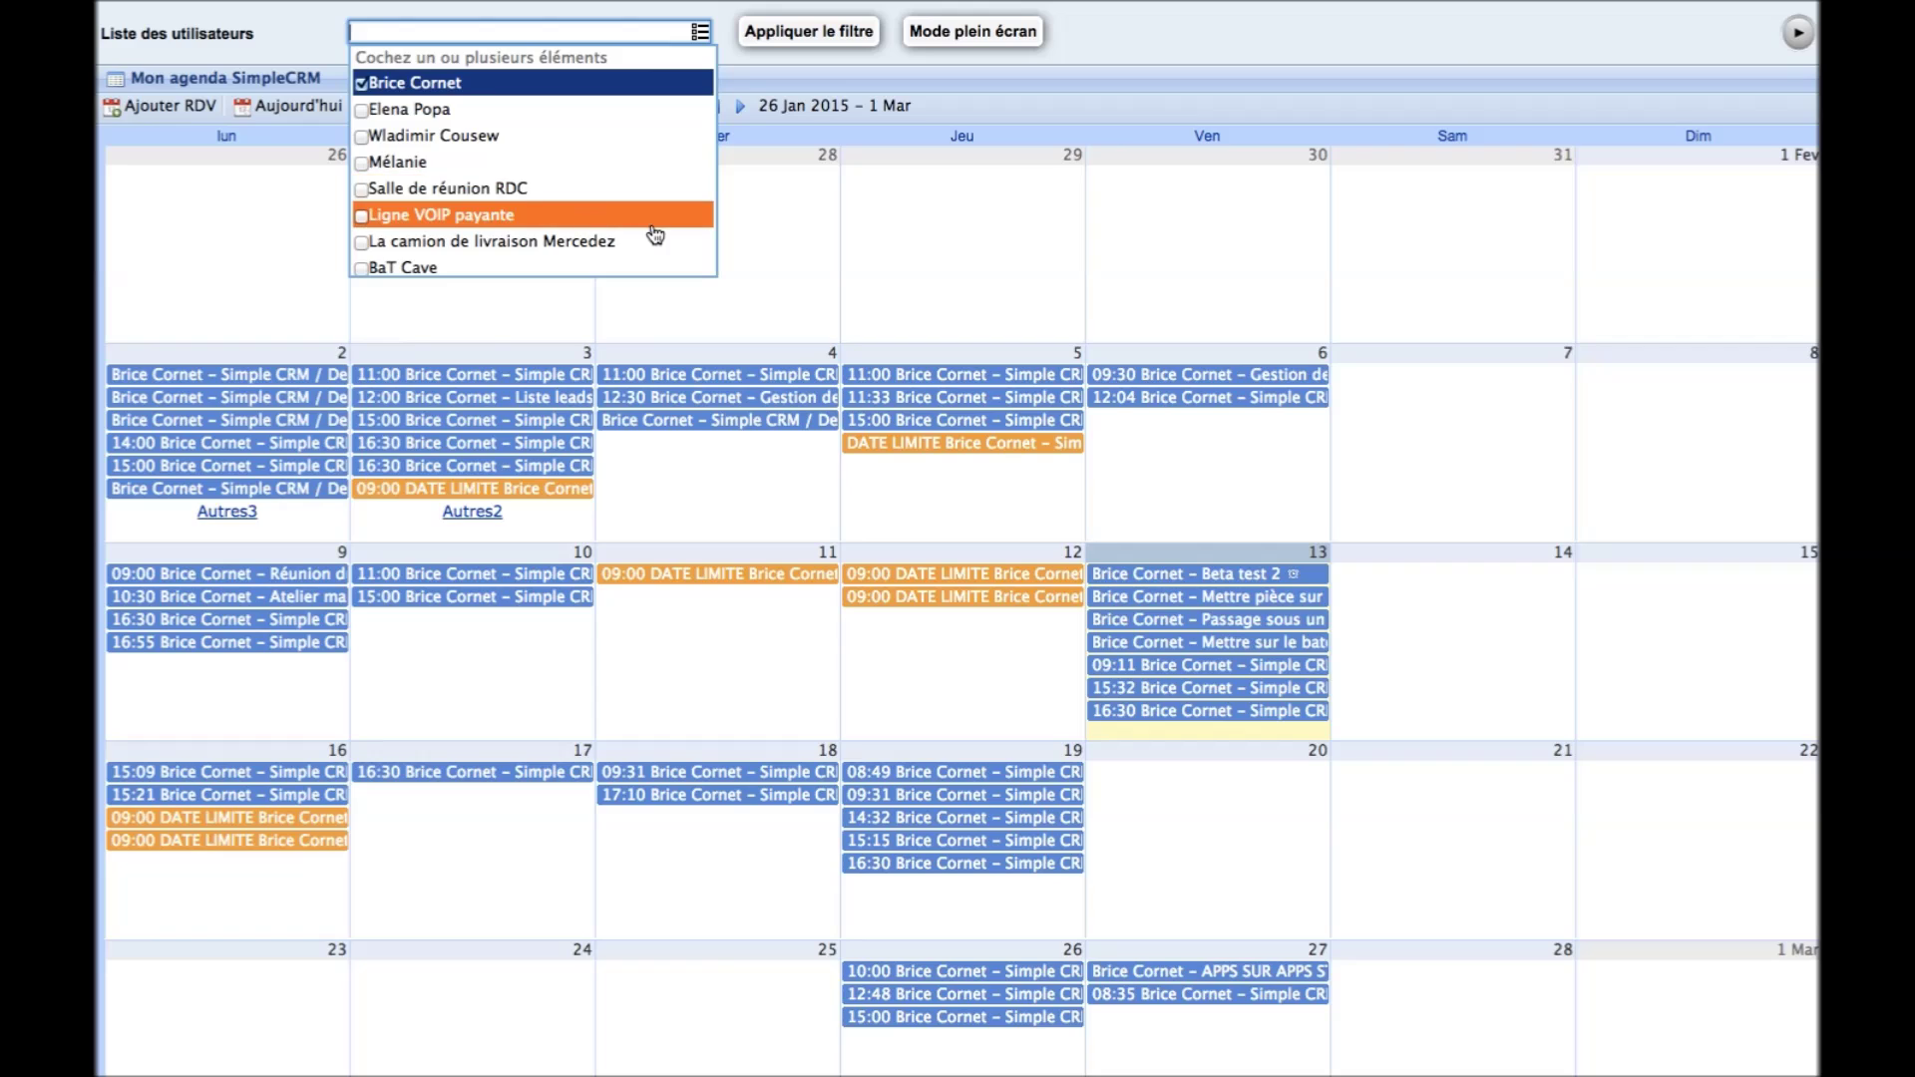
left_click(1193, 37)
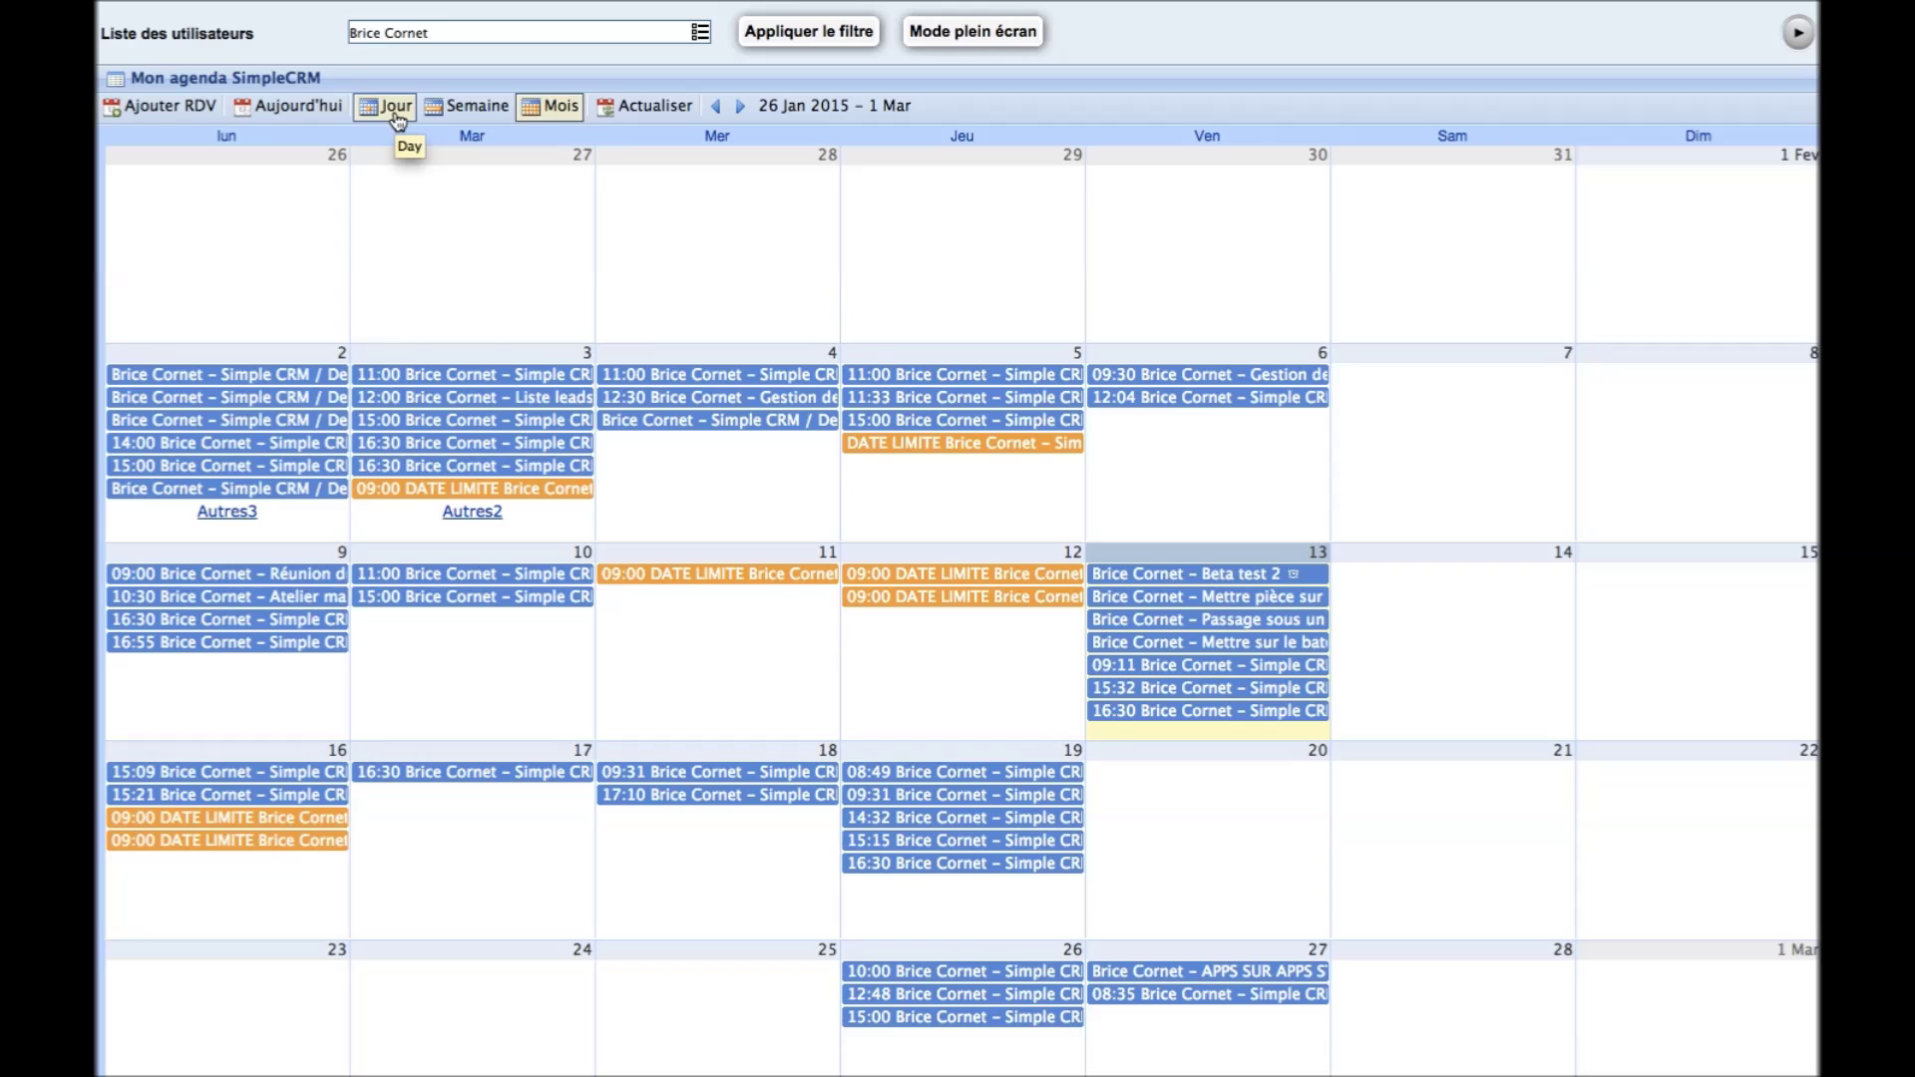
Show your agenda in week view, then return to the dashboard tab
left_click(395, 110)
left_click(467, 107)
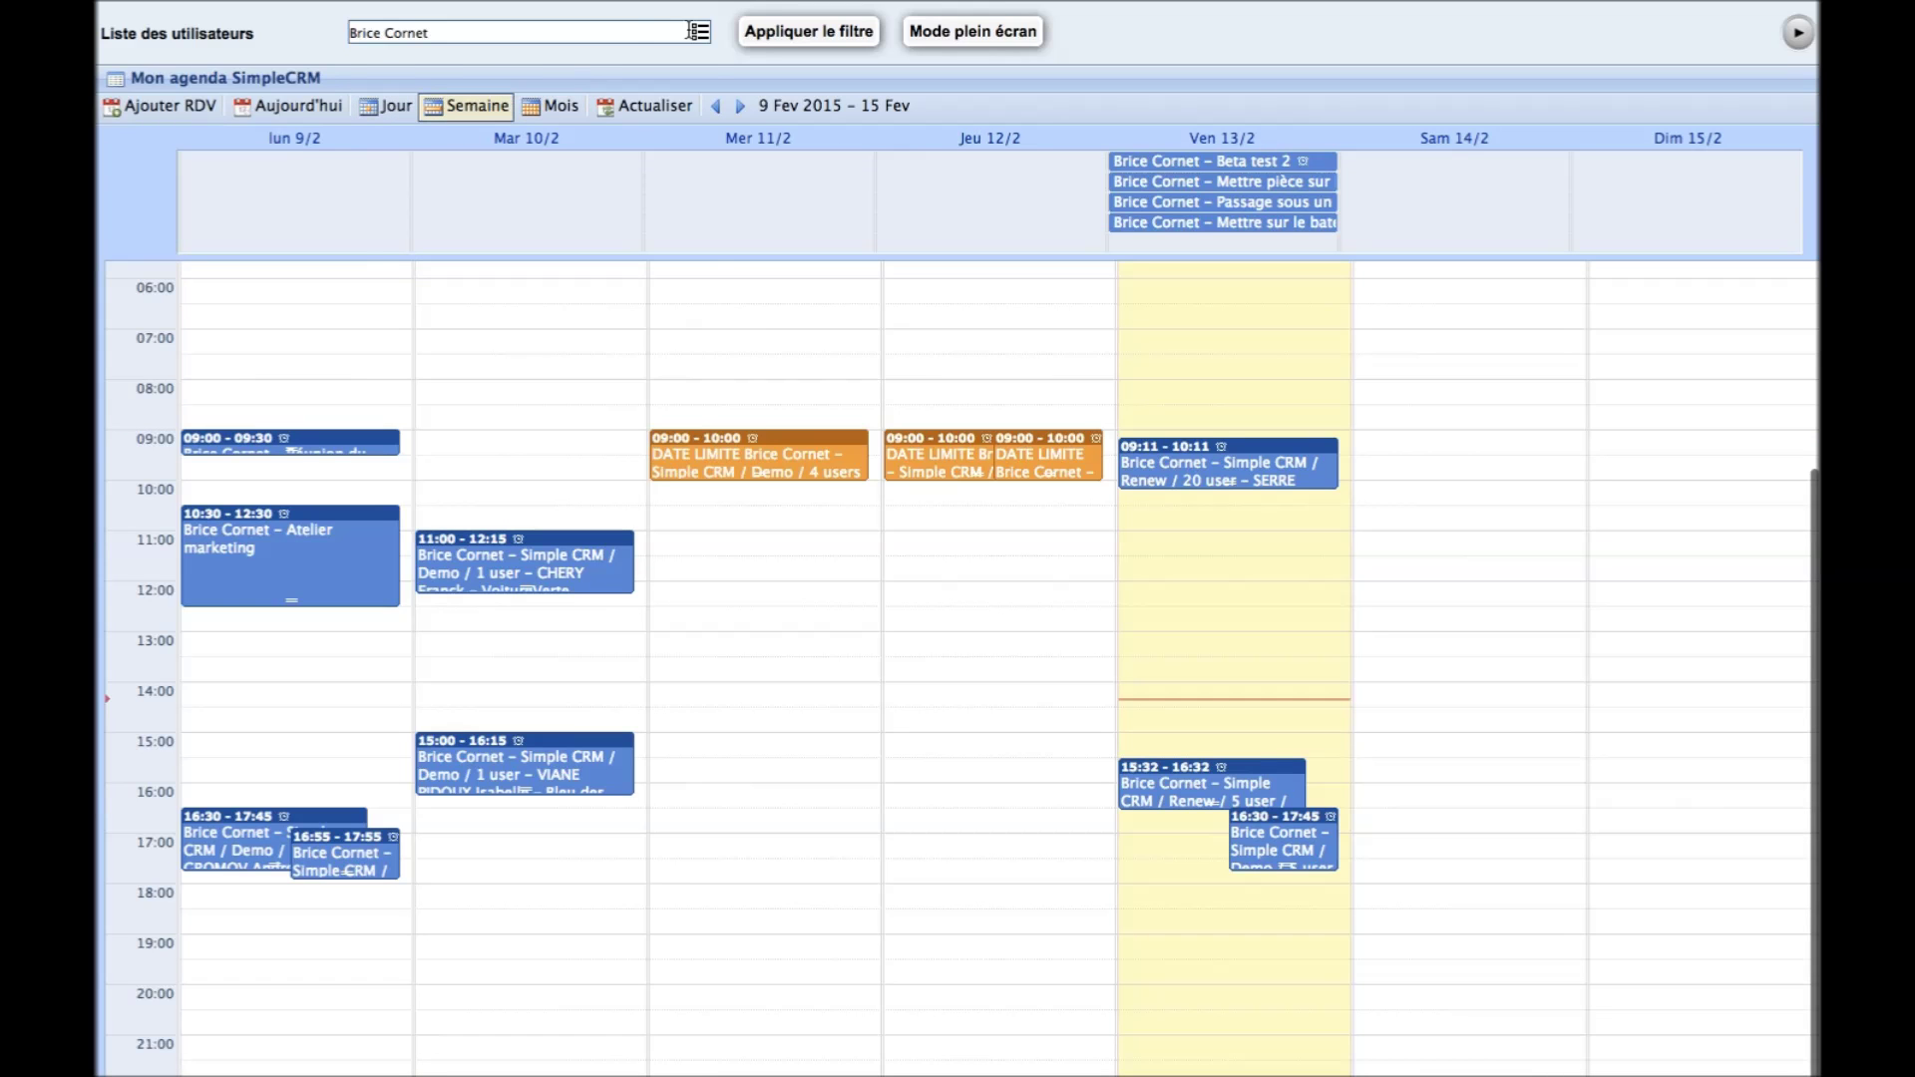
left_click(701, 32)
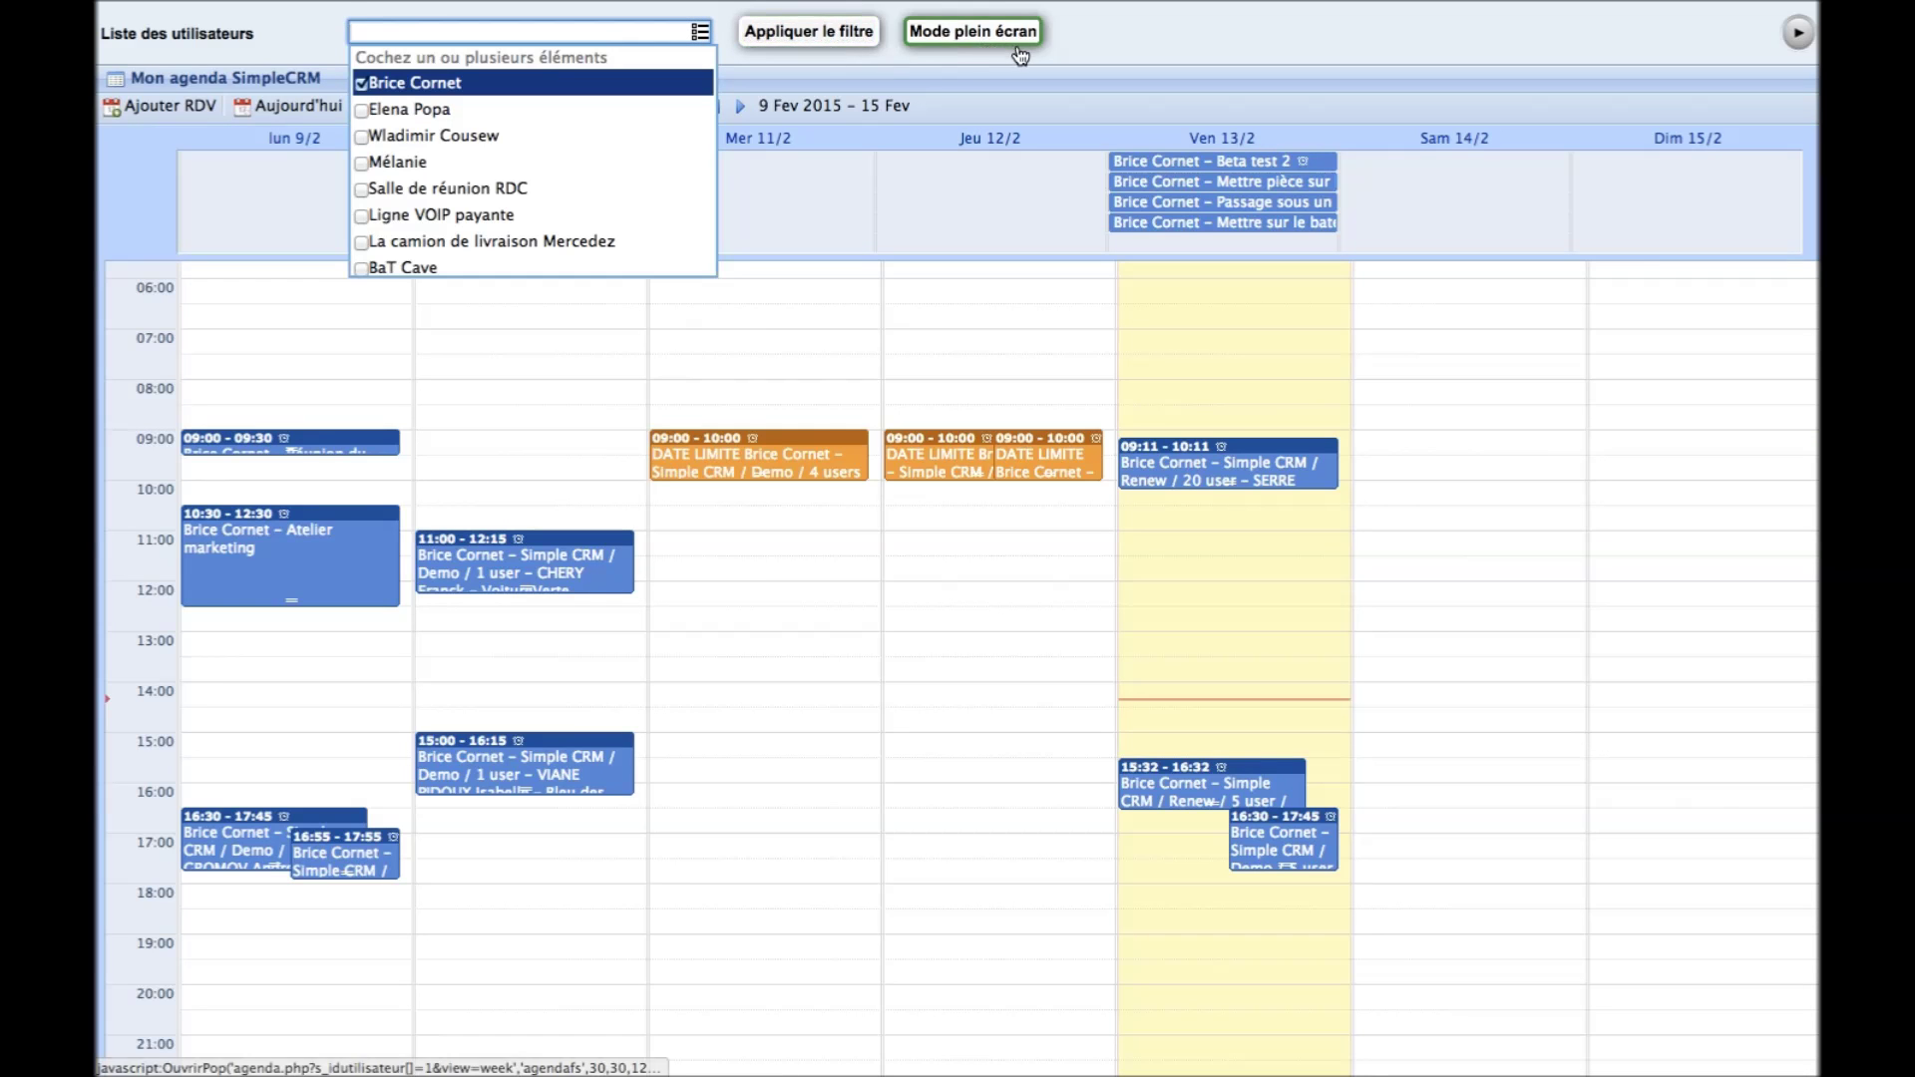
left_click(1074, 58)
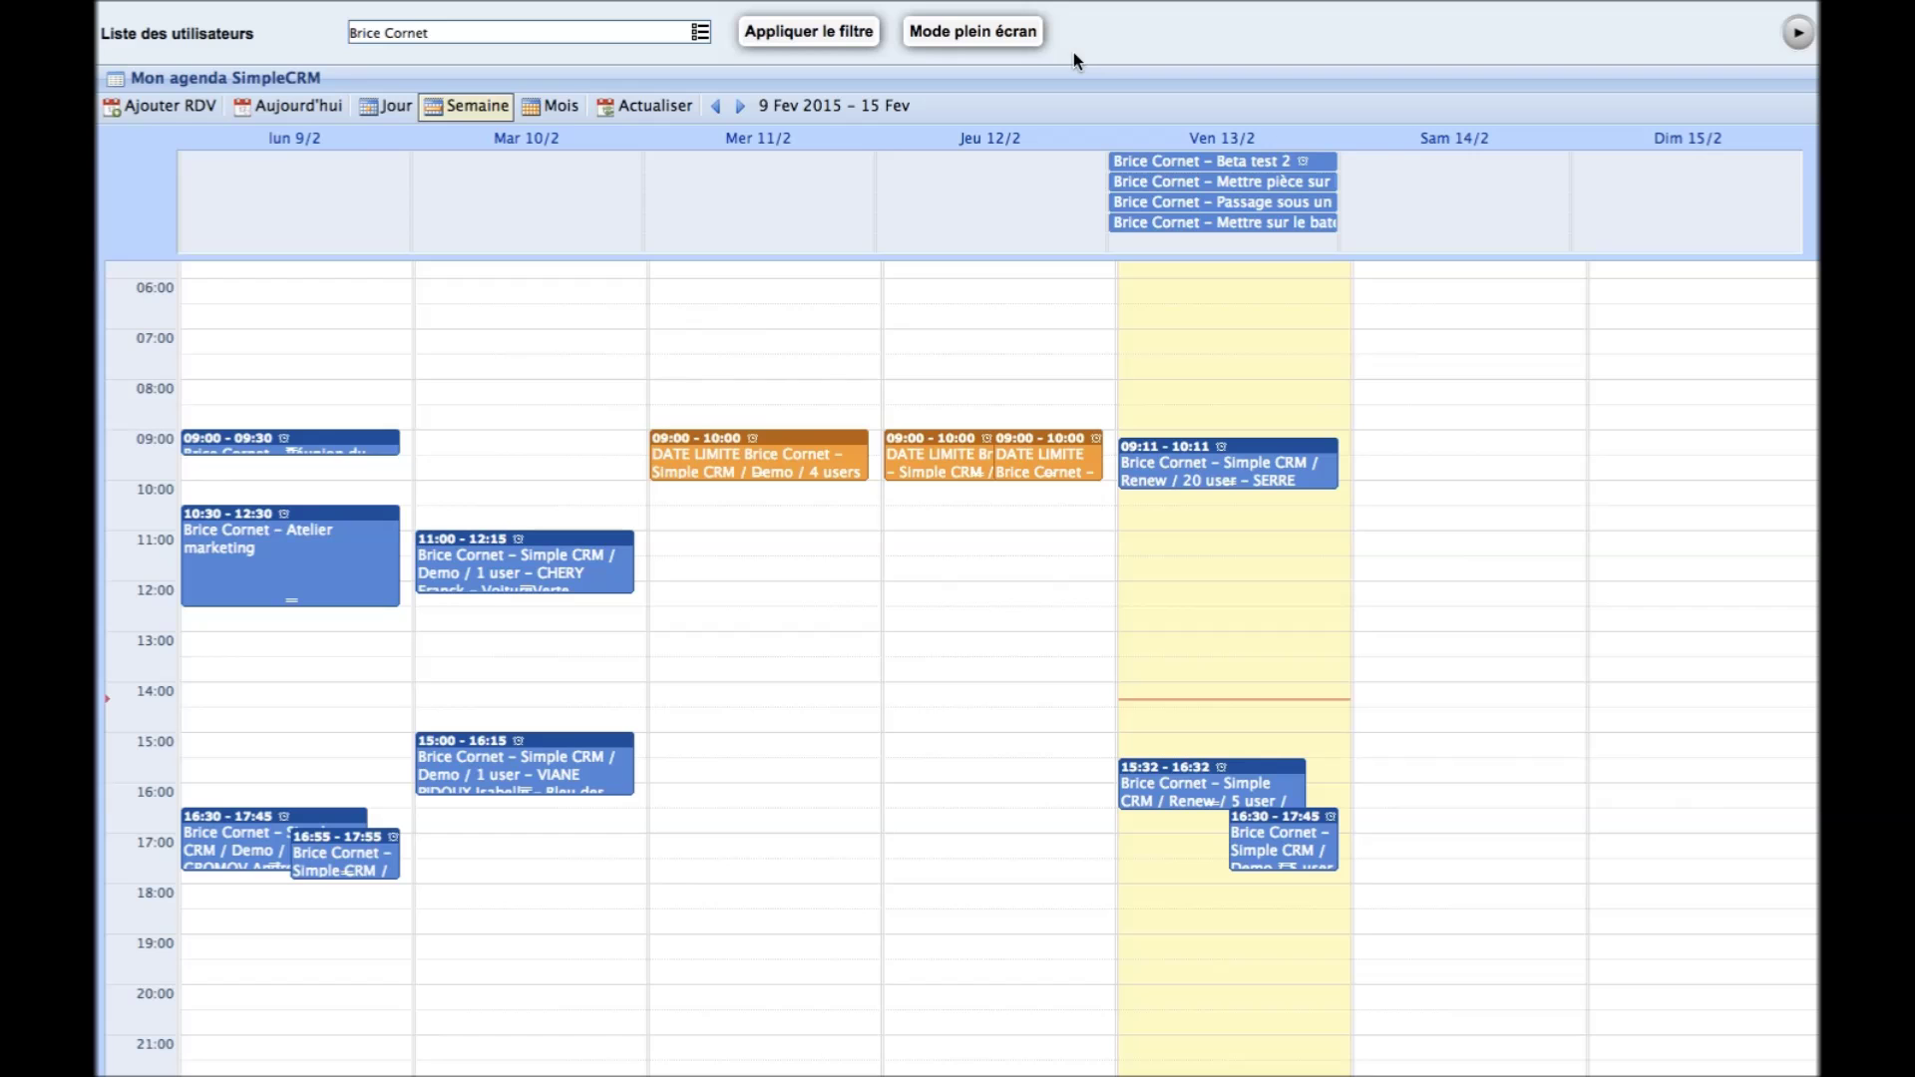
mouse_move(278, 8)
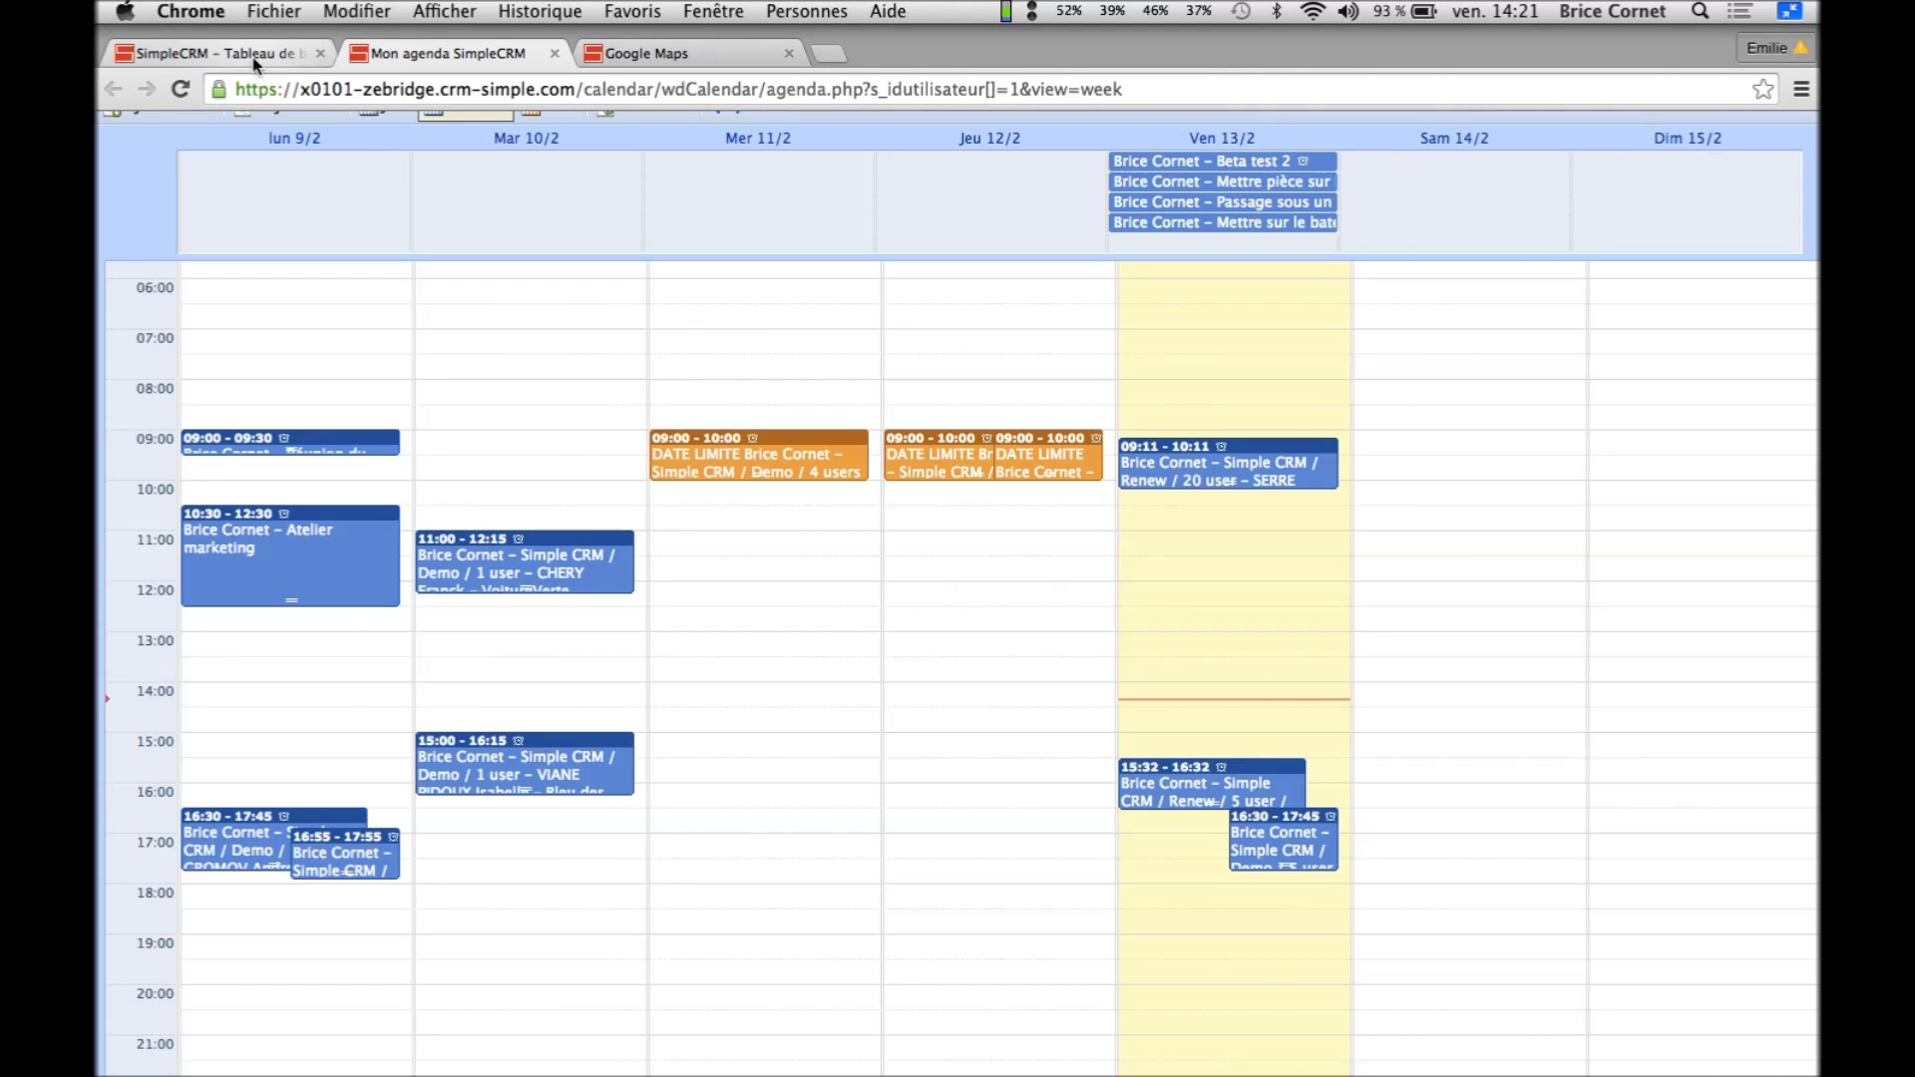
left_click(255, 62)
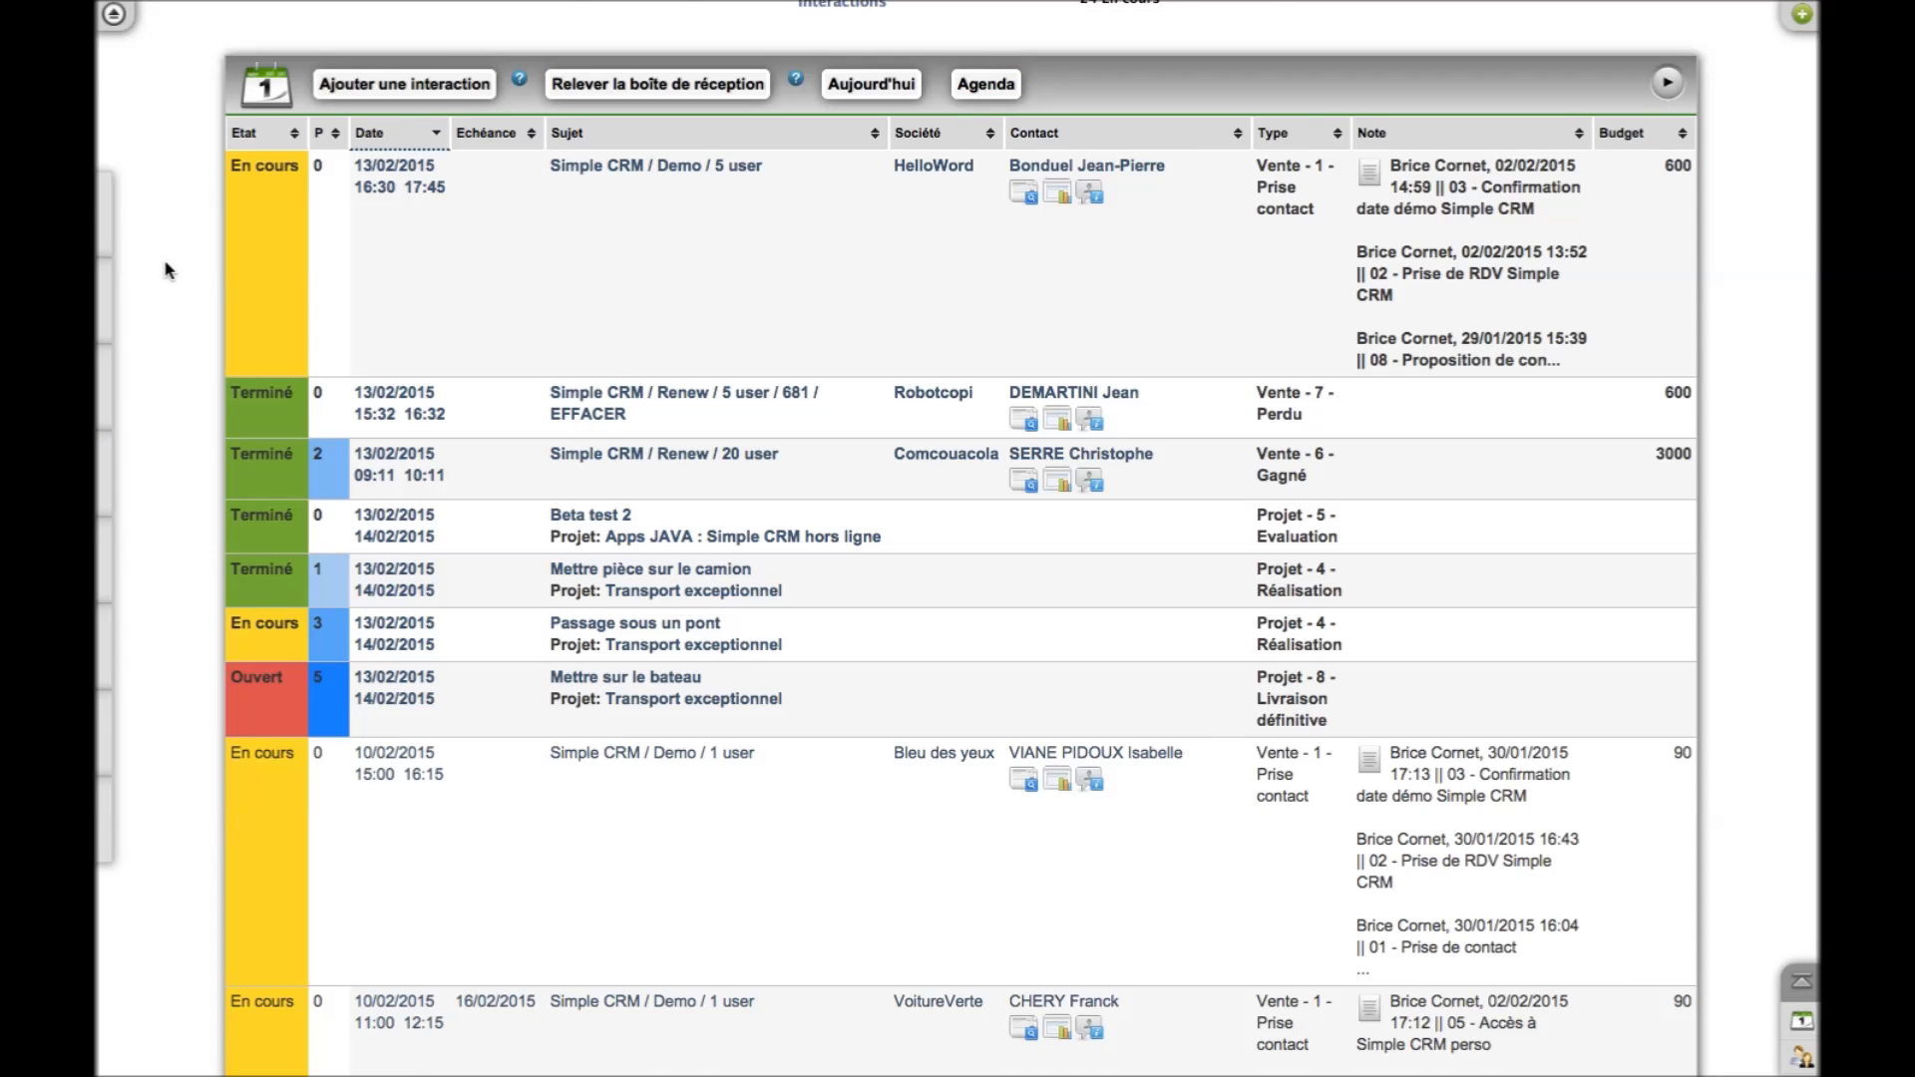
scroll(165, 269, "up", 5)
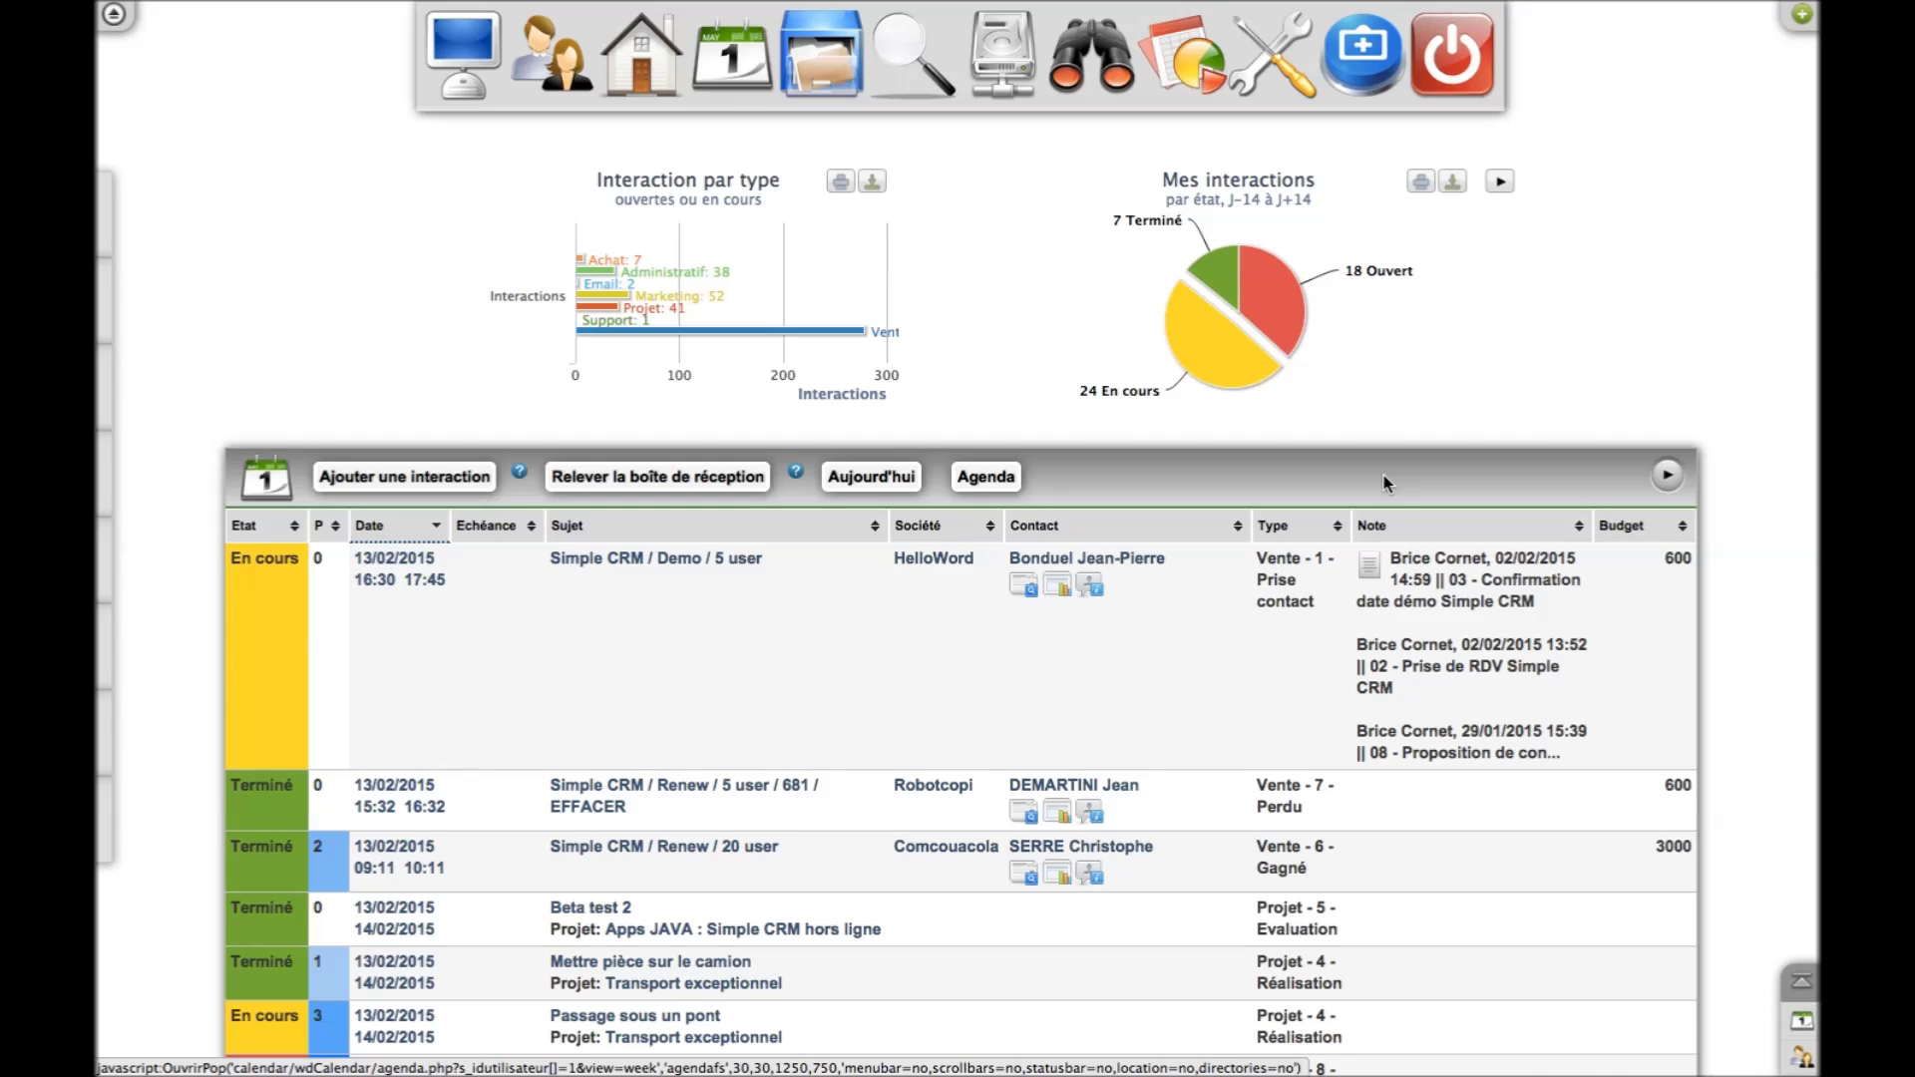
scroll(1384, 483, "down", 3)
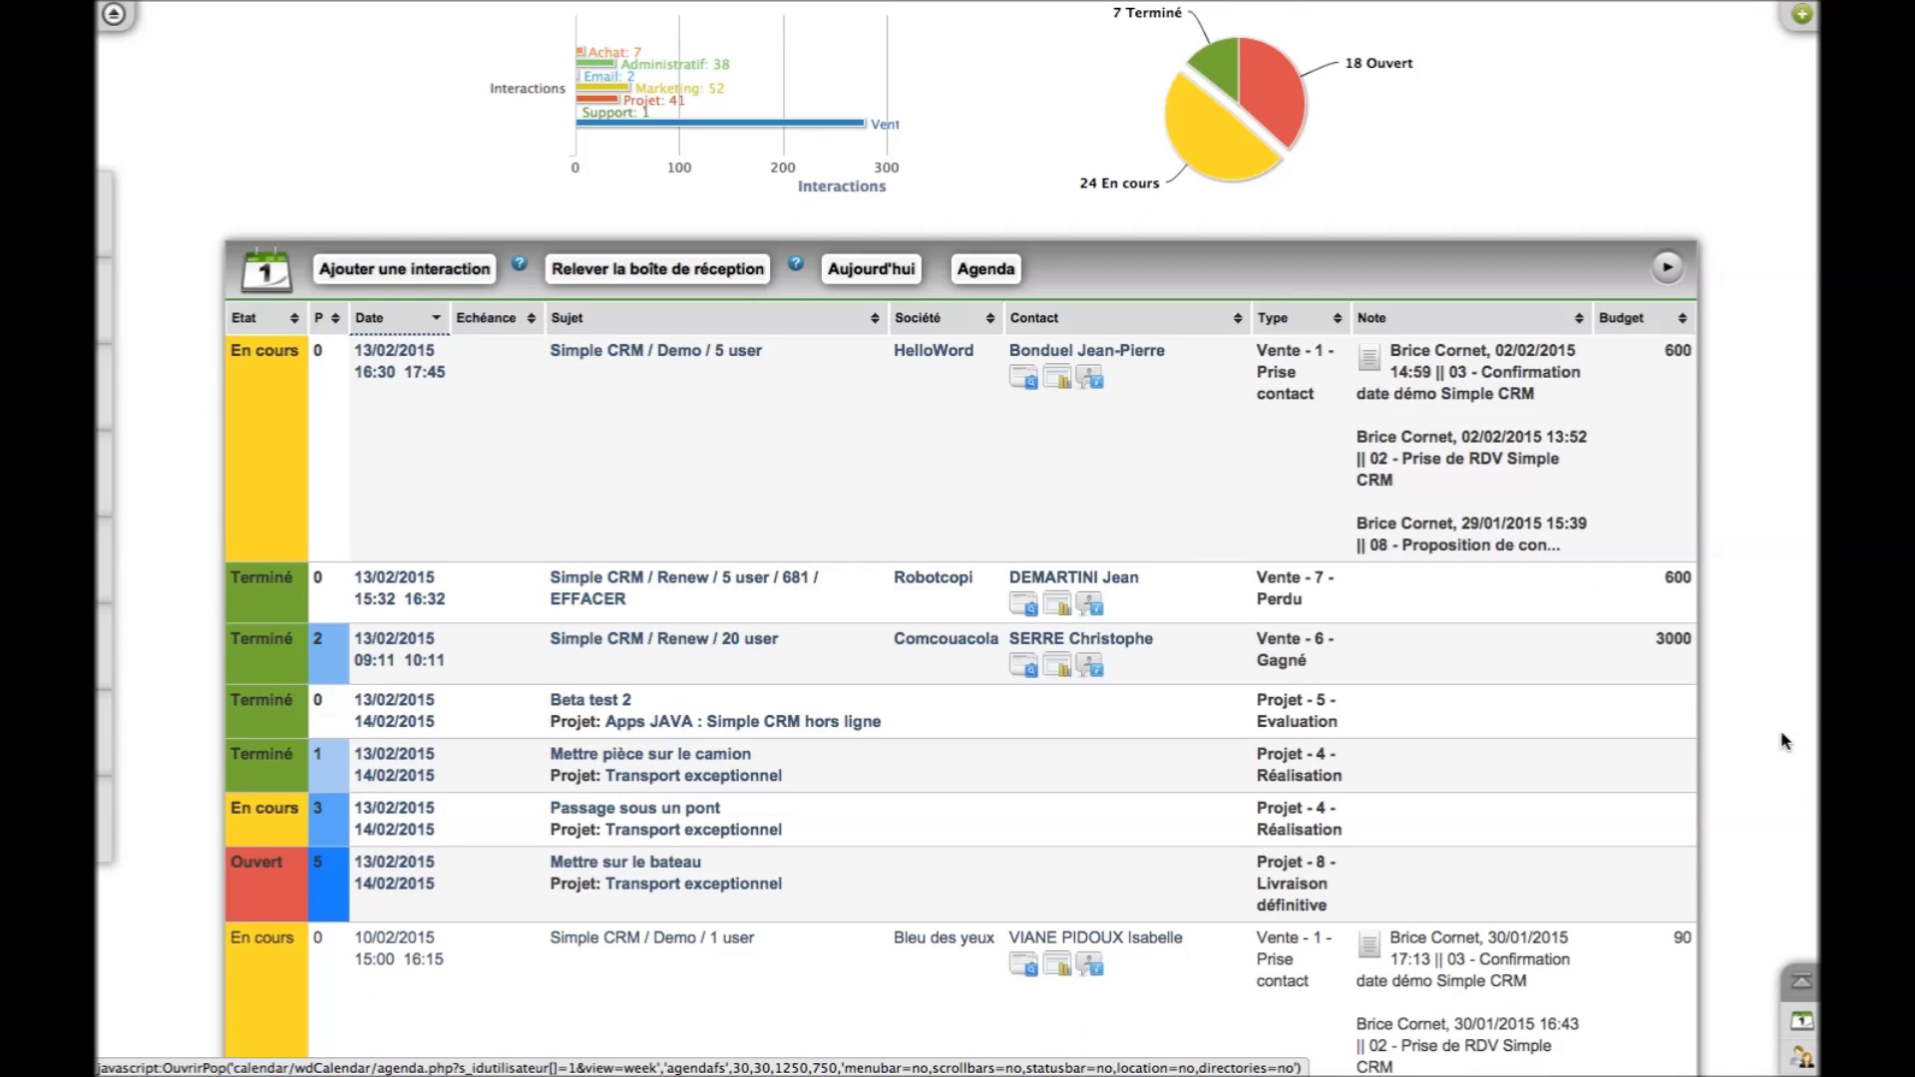
scroll(1785, 741, "down", 3)
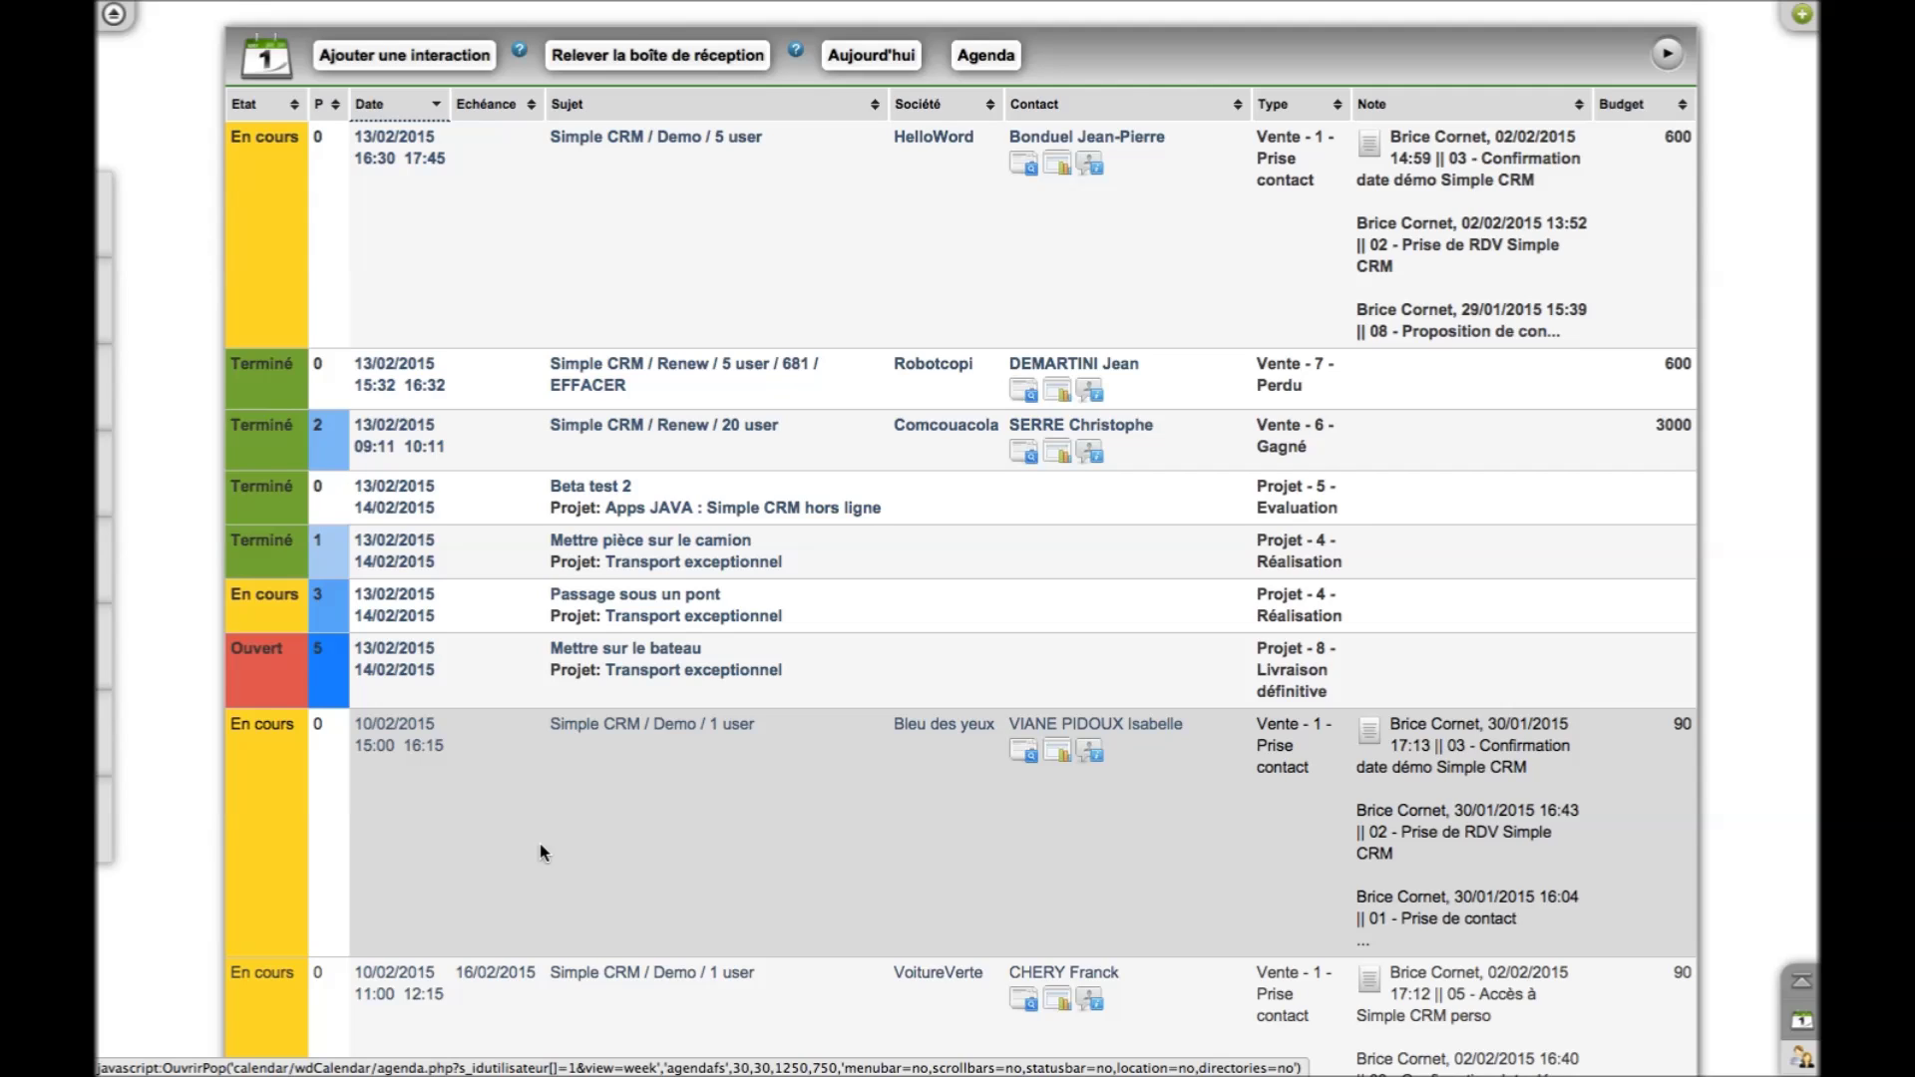
scroll(540, 844, "up", 5)
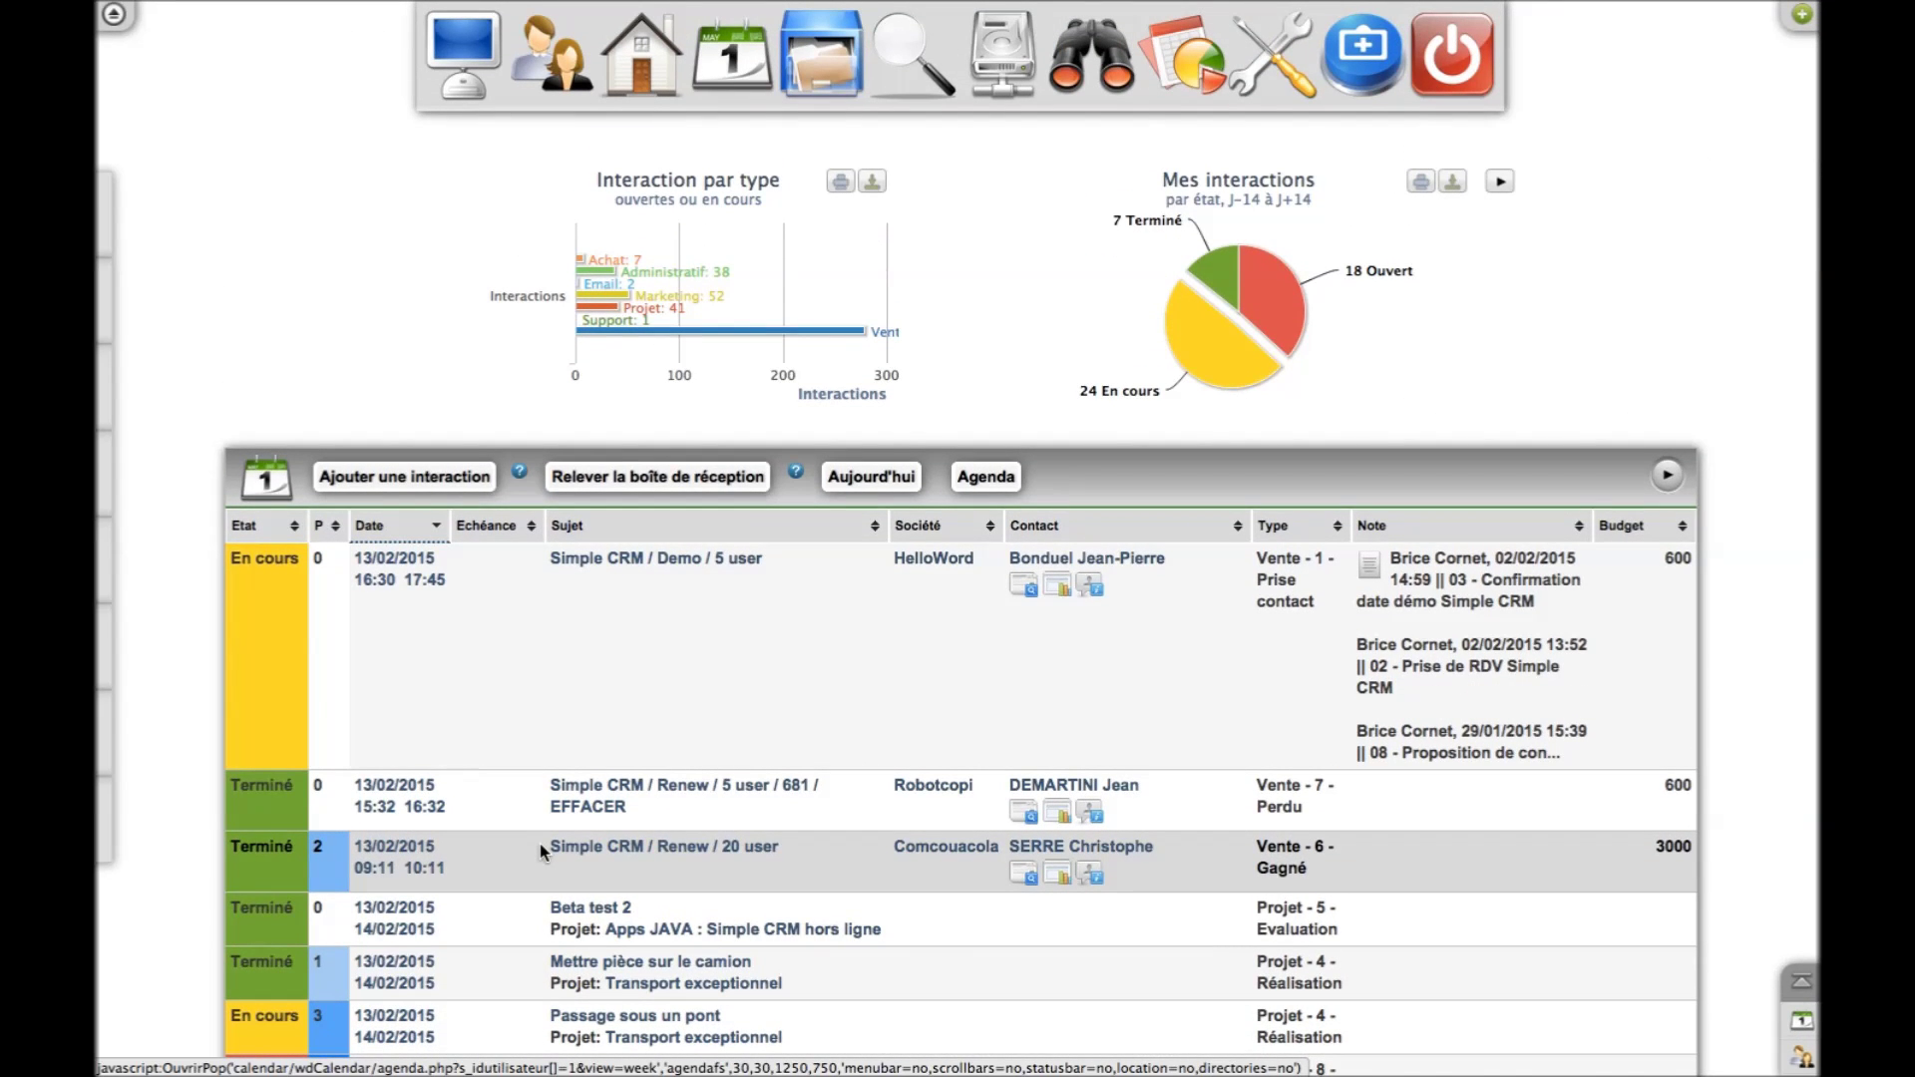
left_click(272, 539)
left_click(272, 539)
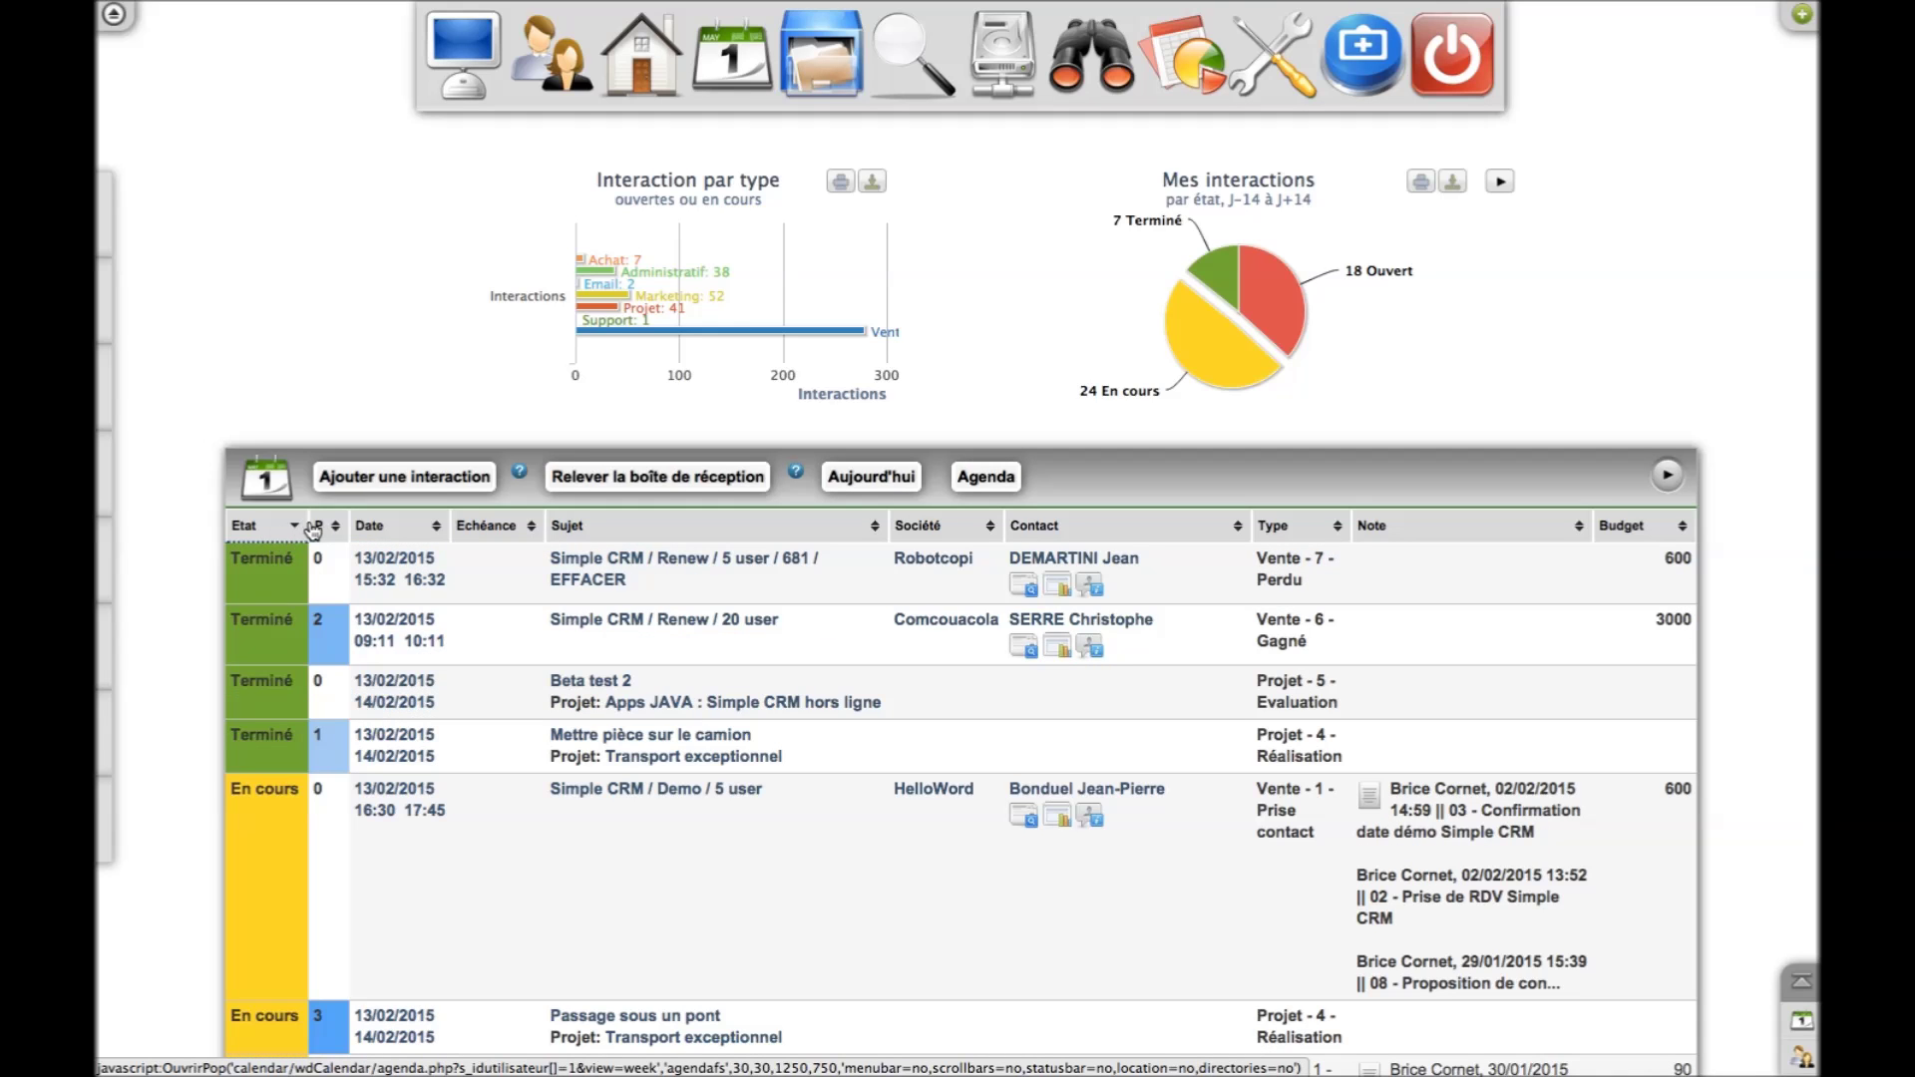
left_click(332, 529)
left_click(332, 529)
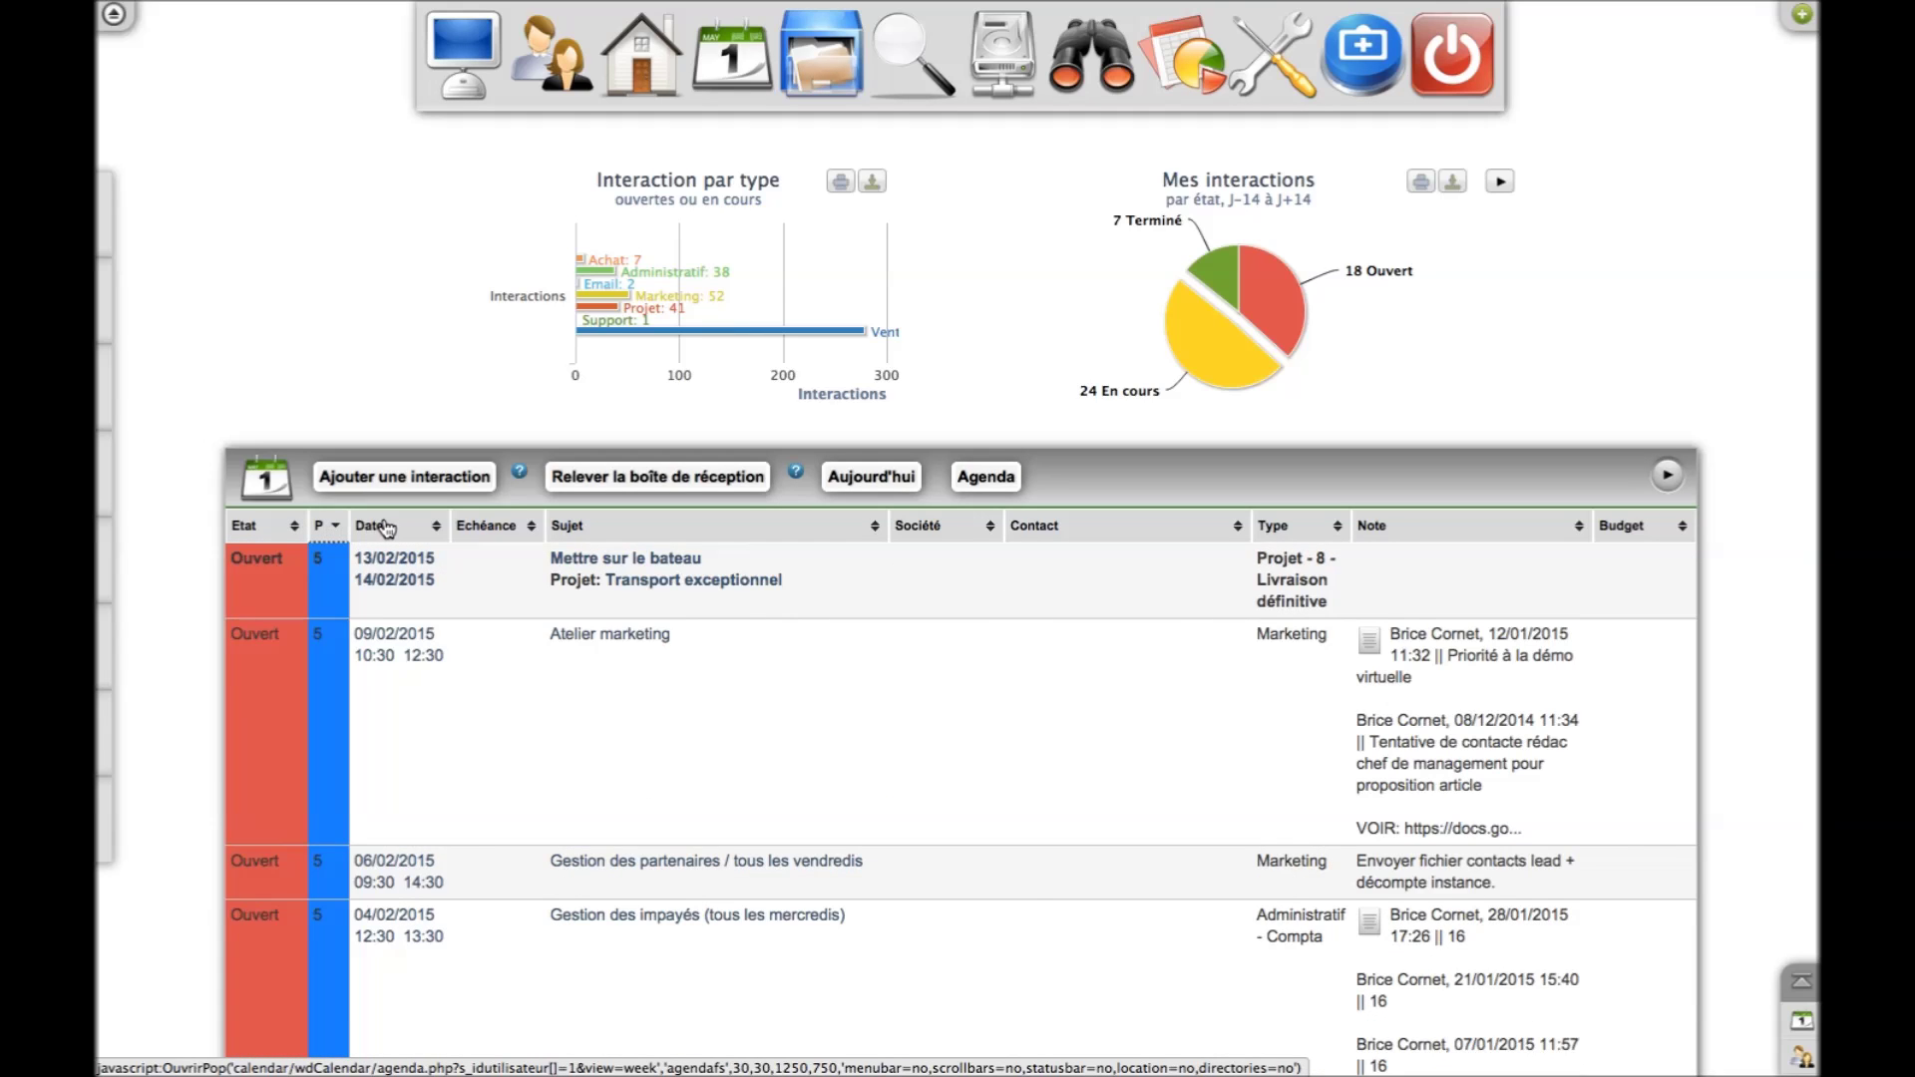
left_click(385, 527)
left_click(385, 528)
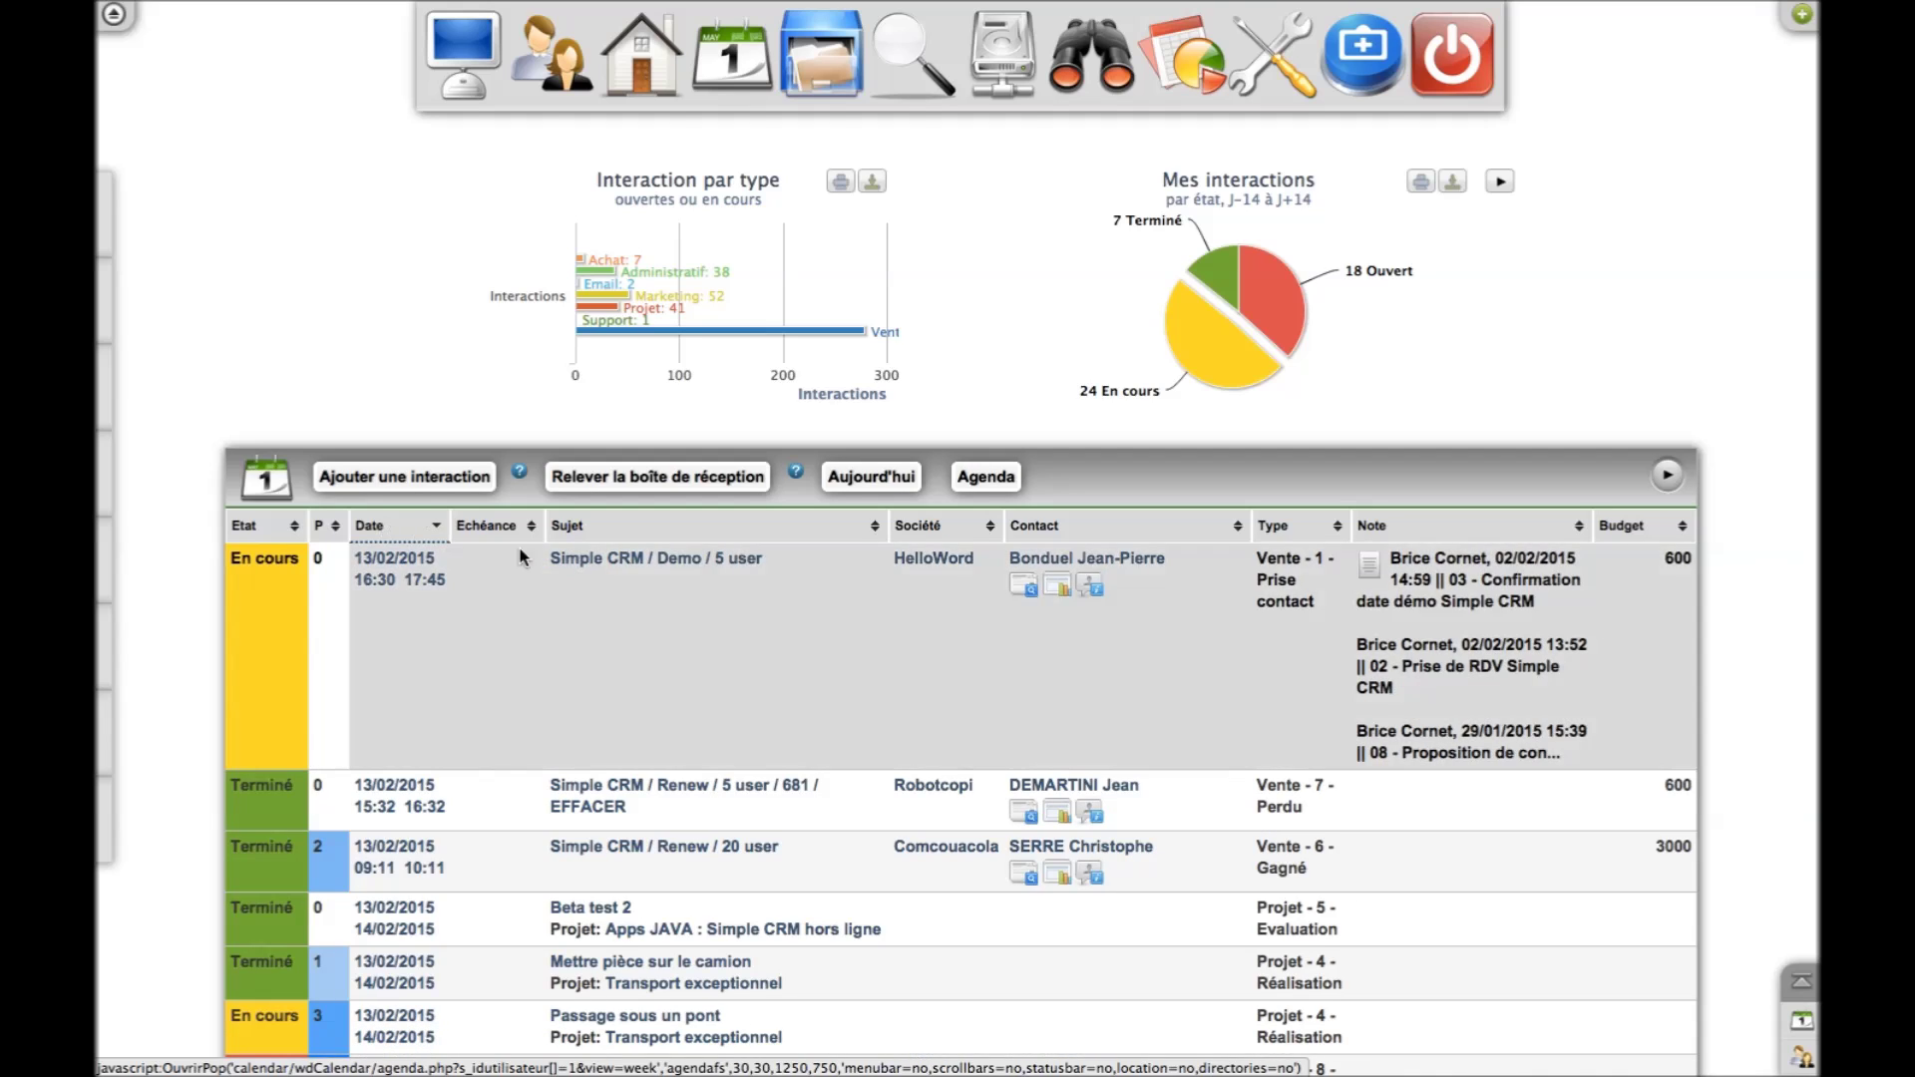
left_click(864, 487)
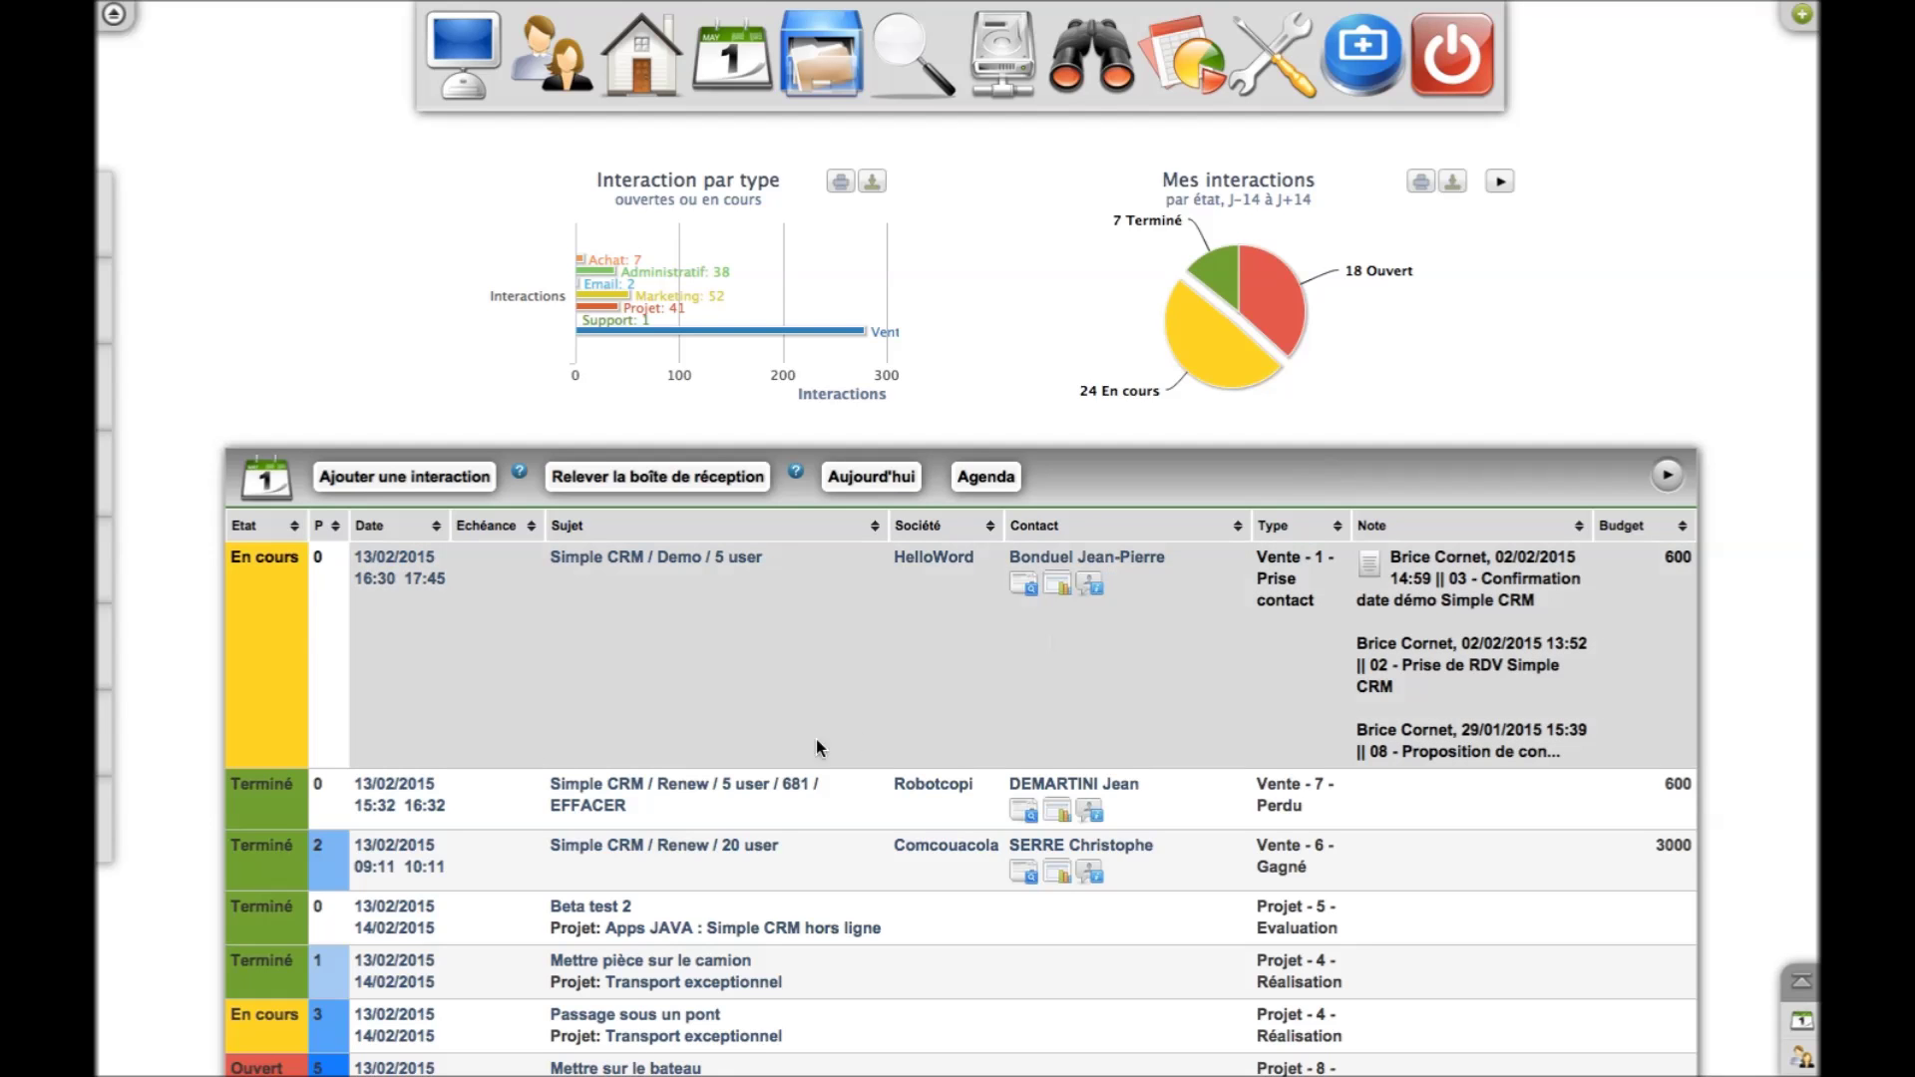
scroll(989, 698, "down", 4)
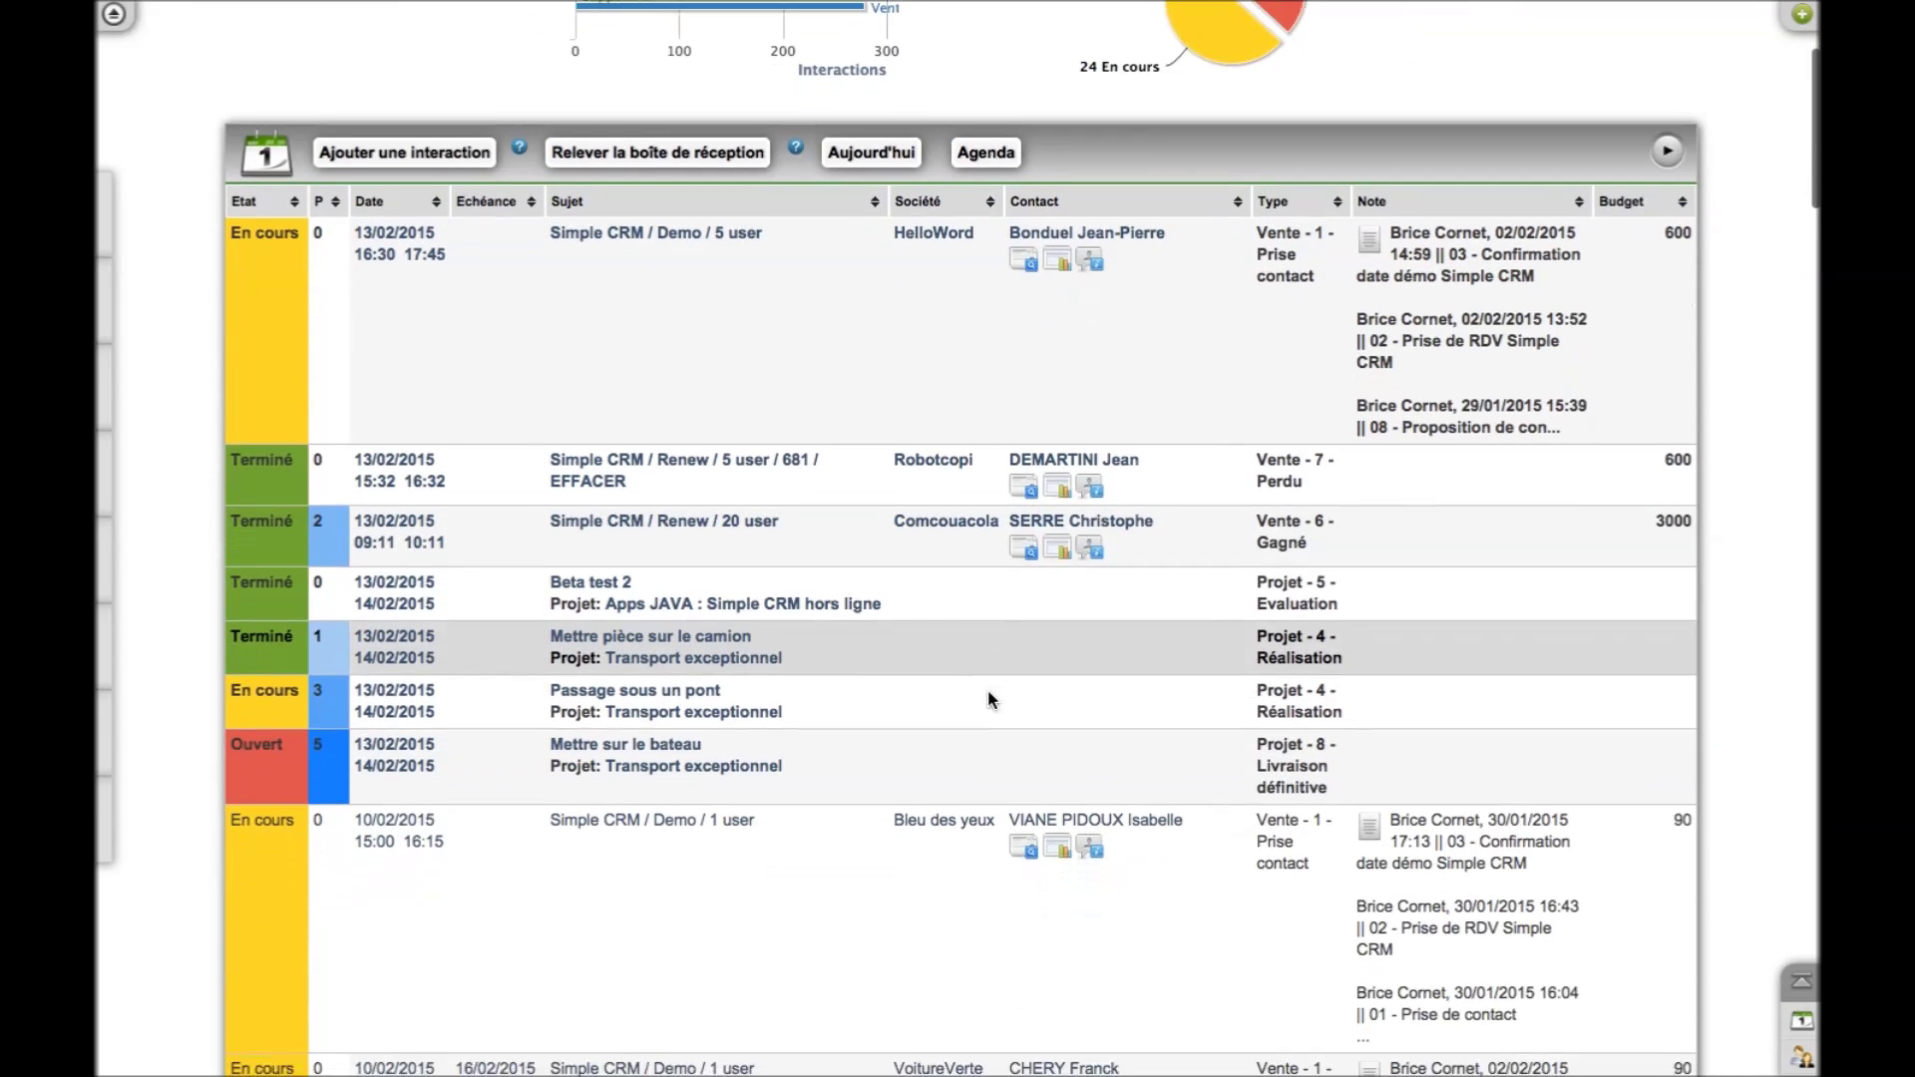
scroll(987, 690, "down", 1)
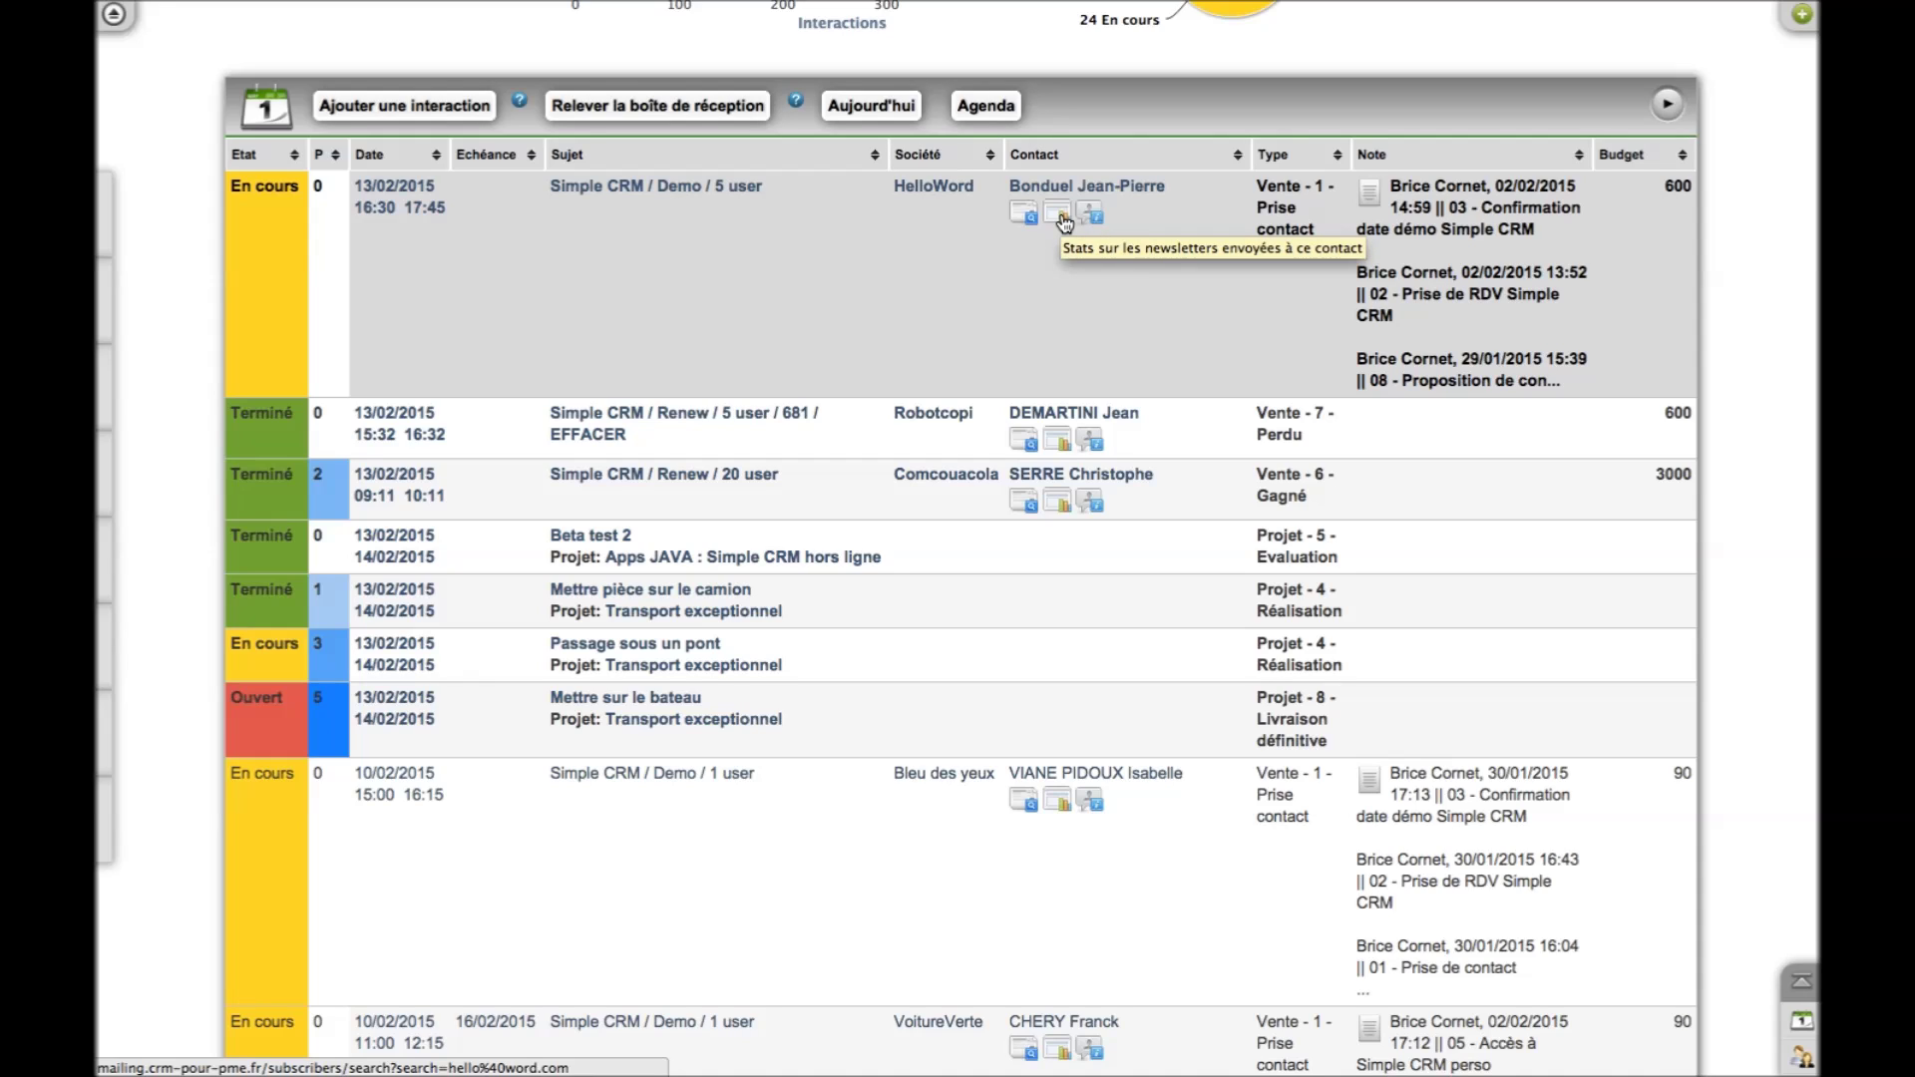
mouse_move(1092, 213)
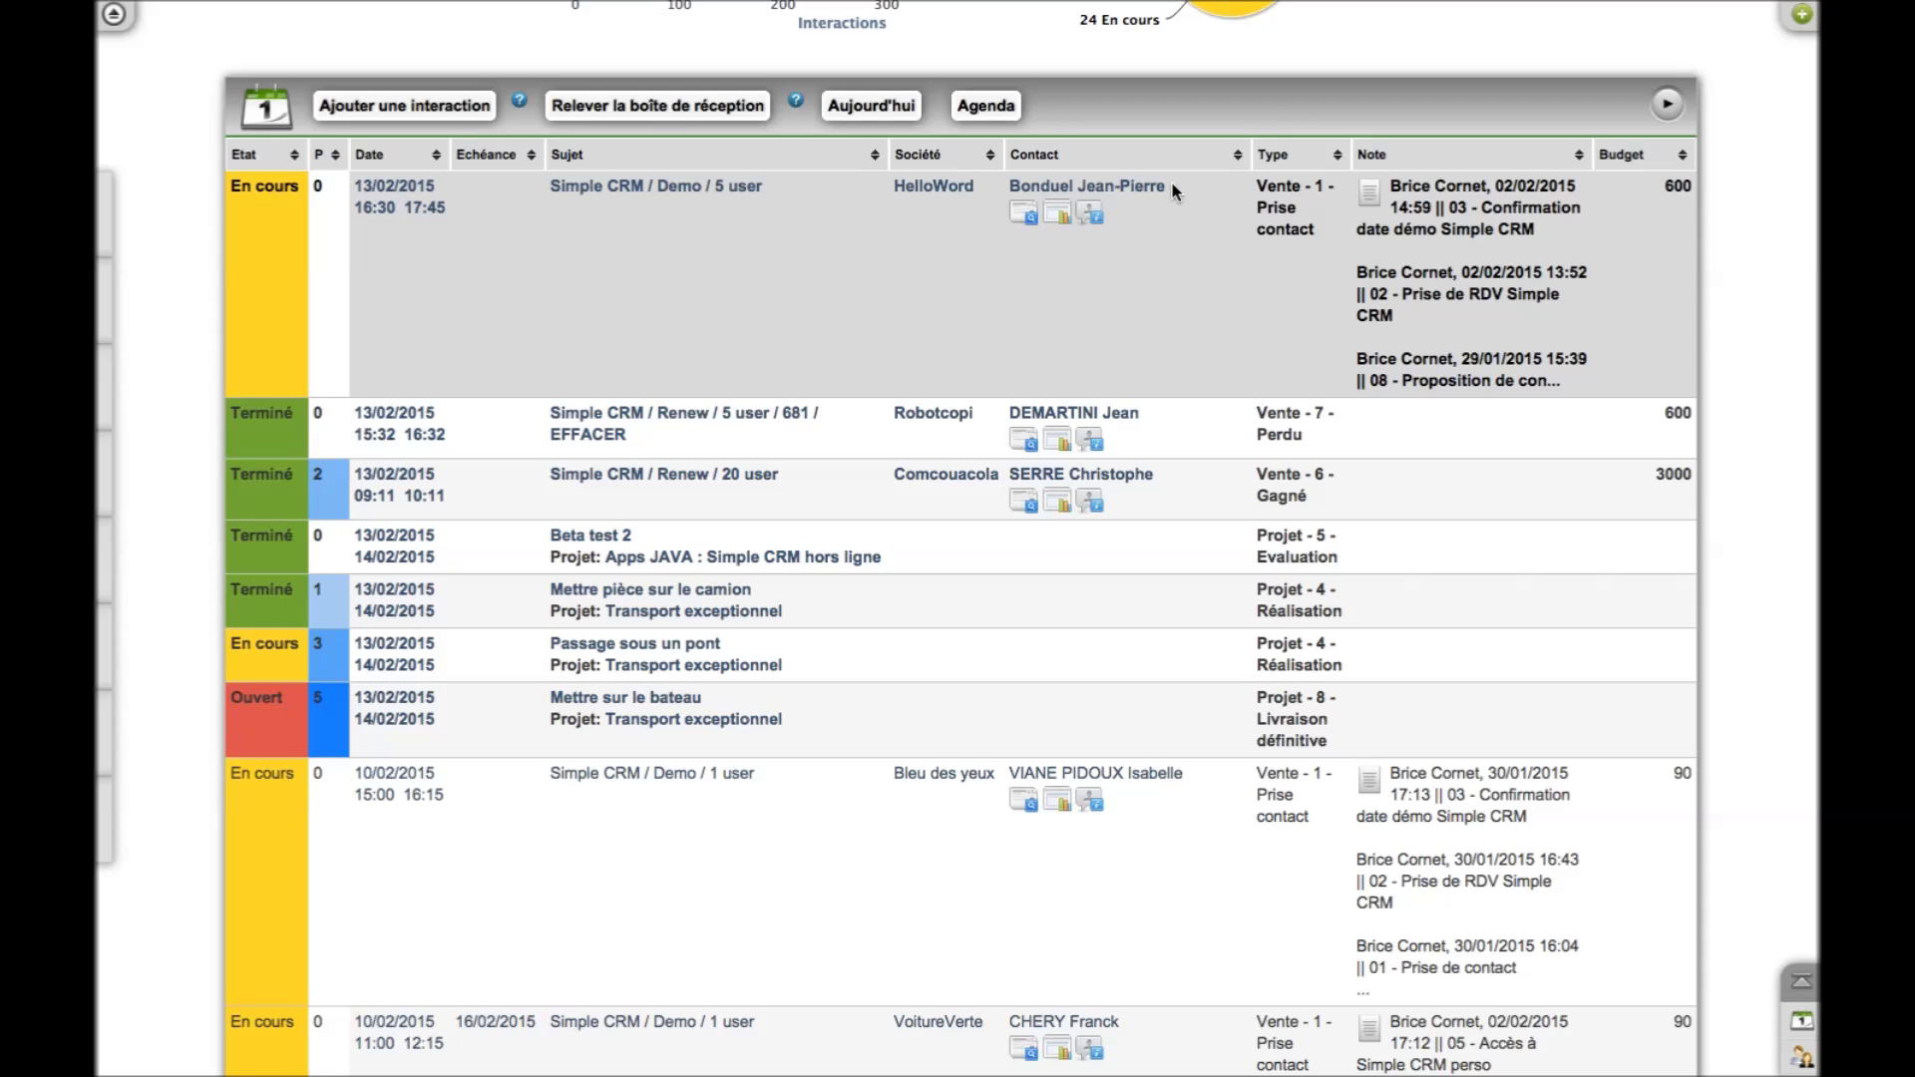
left_click_drag(1175, 192, 1006, 189)
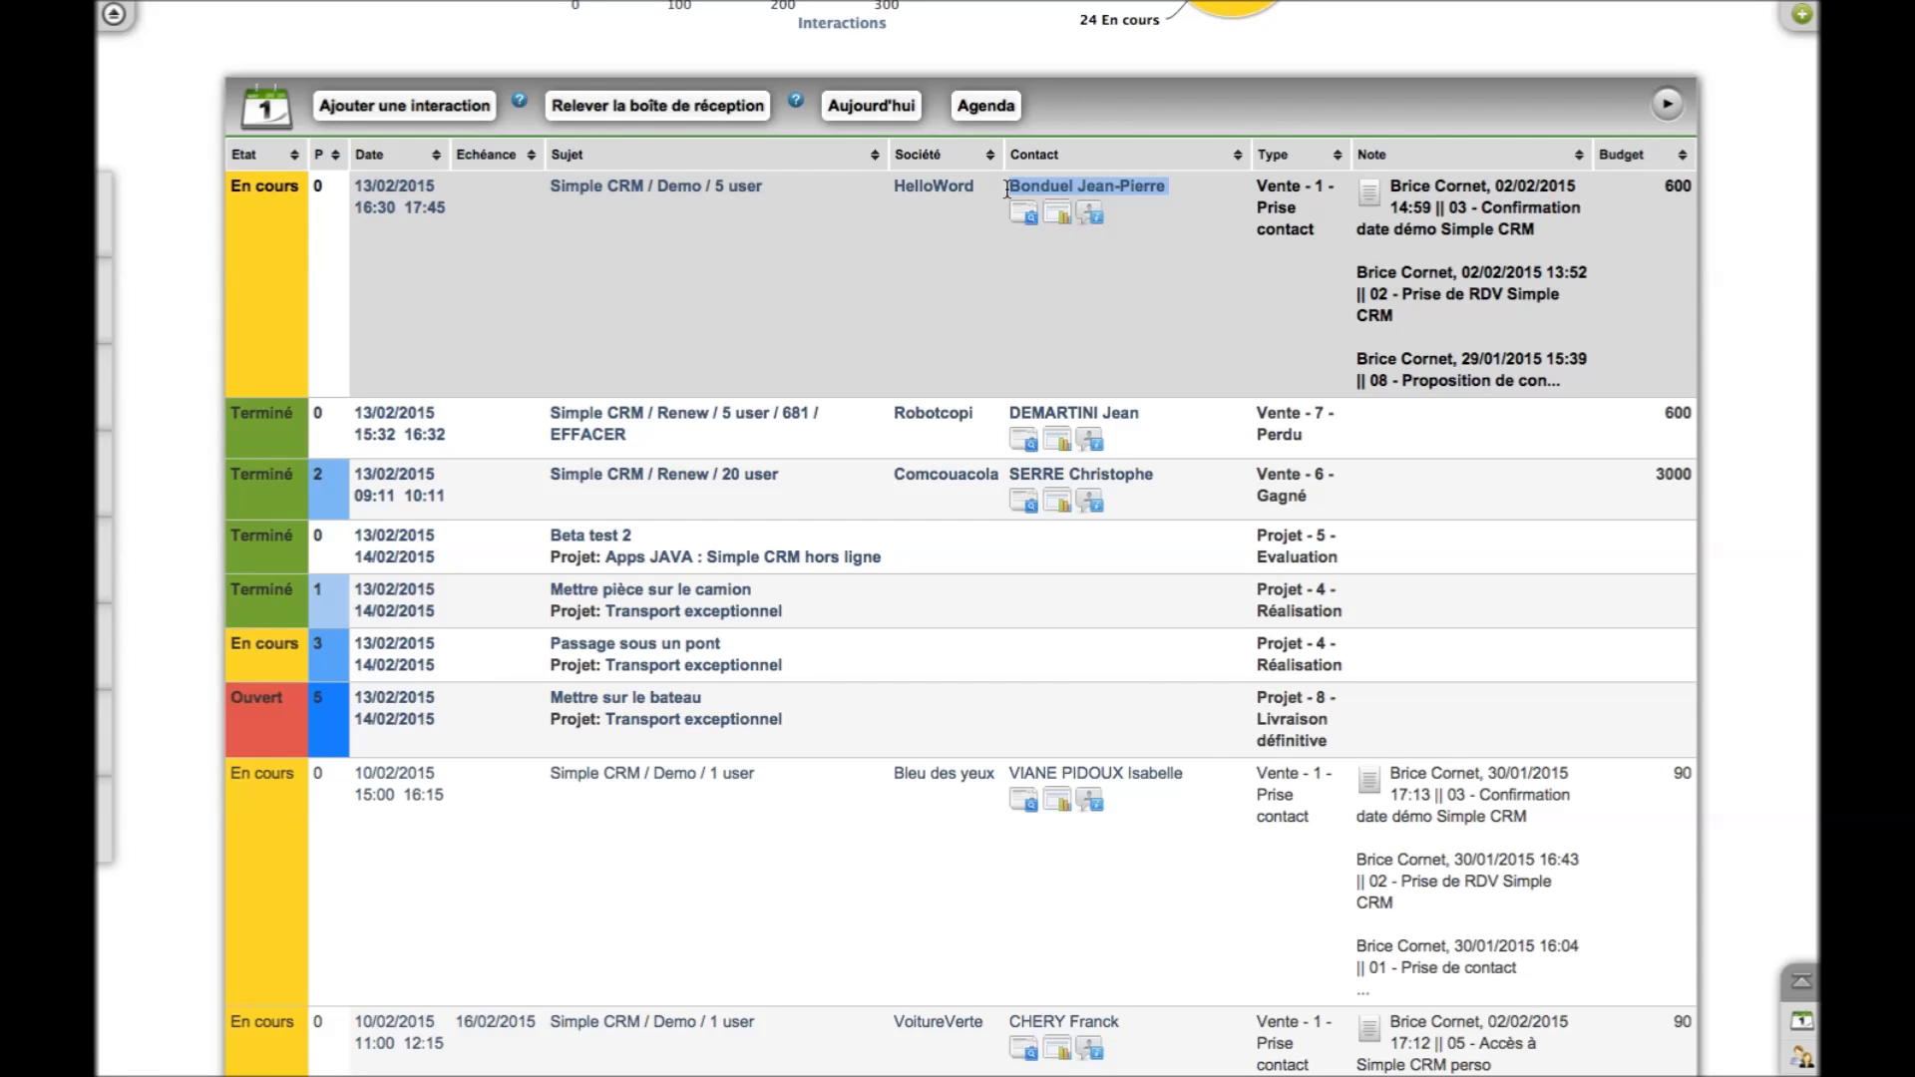
right_click(1007, 189)
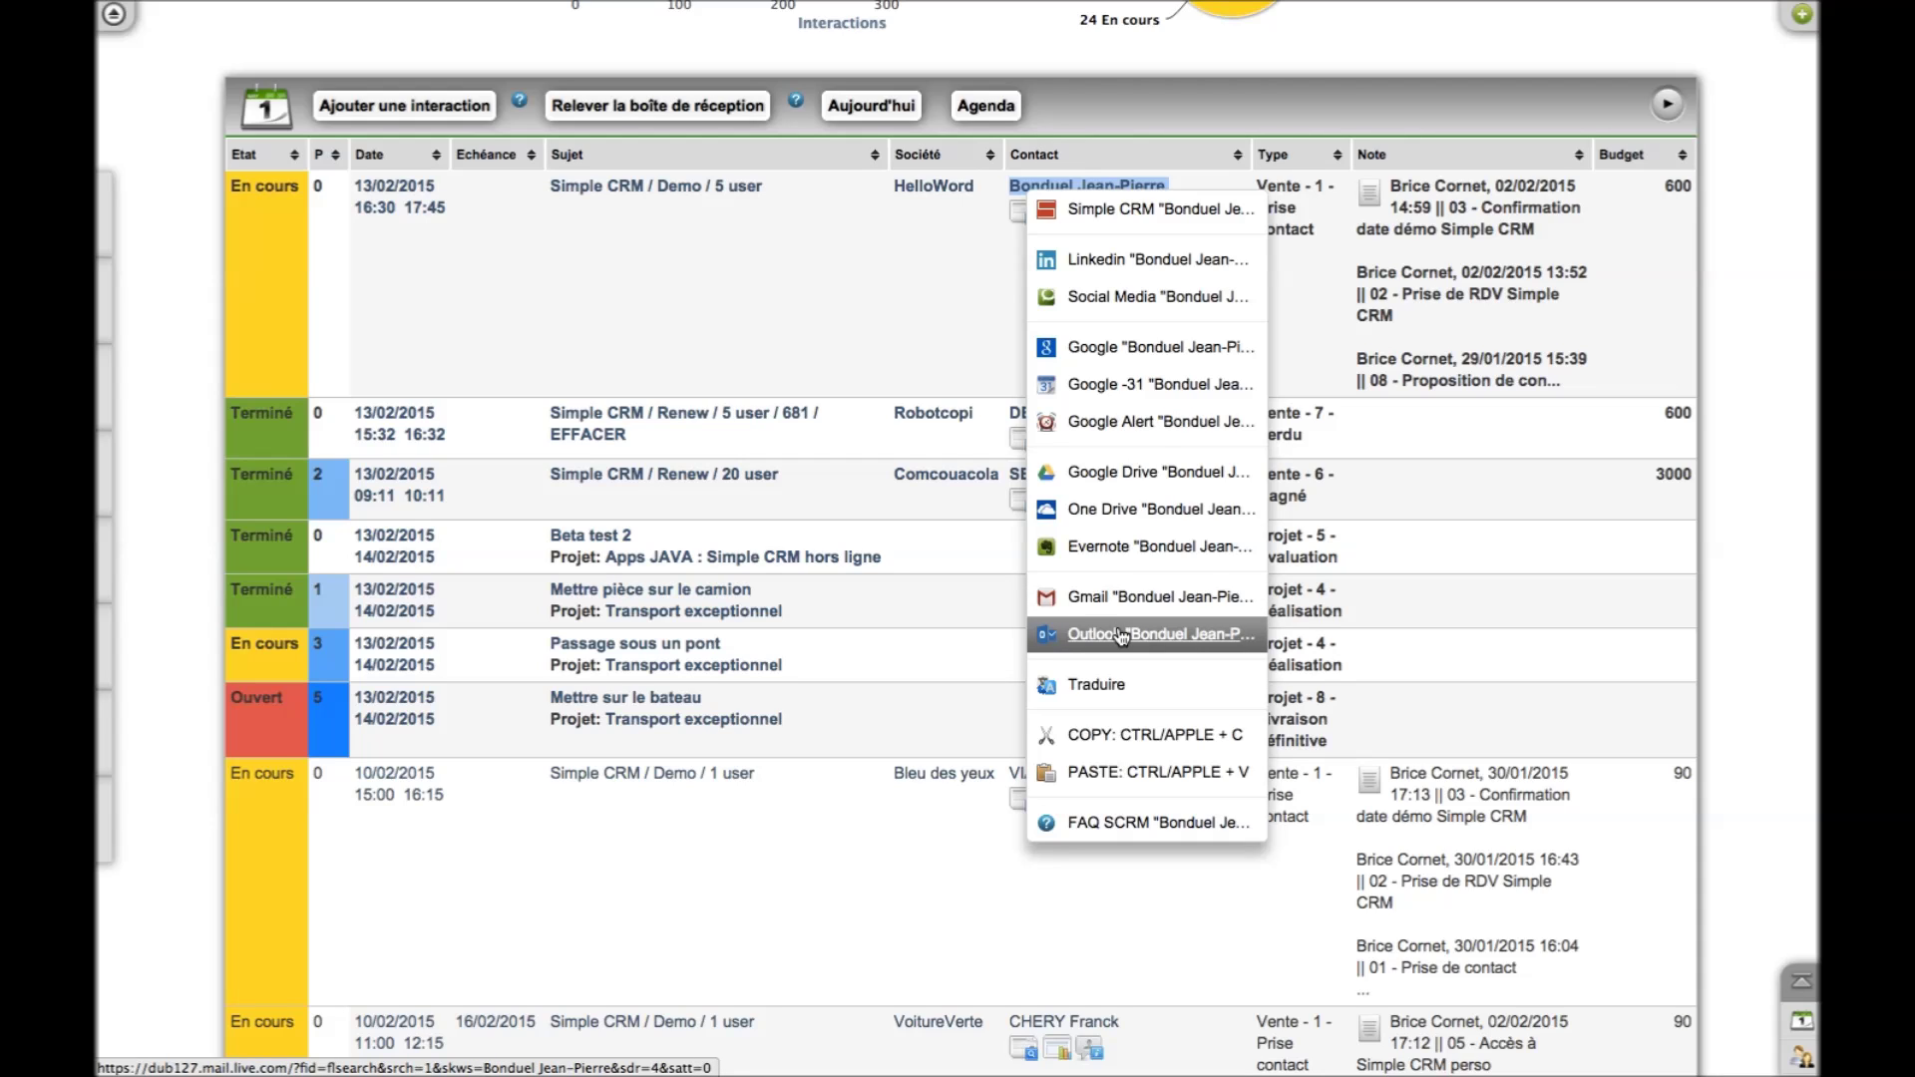
left_click(1743, 613)
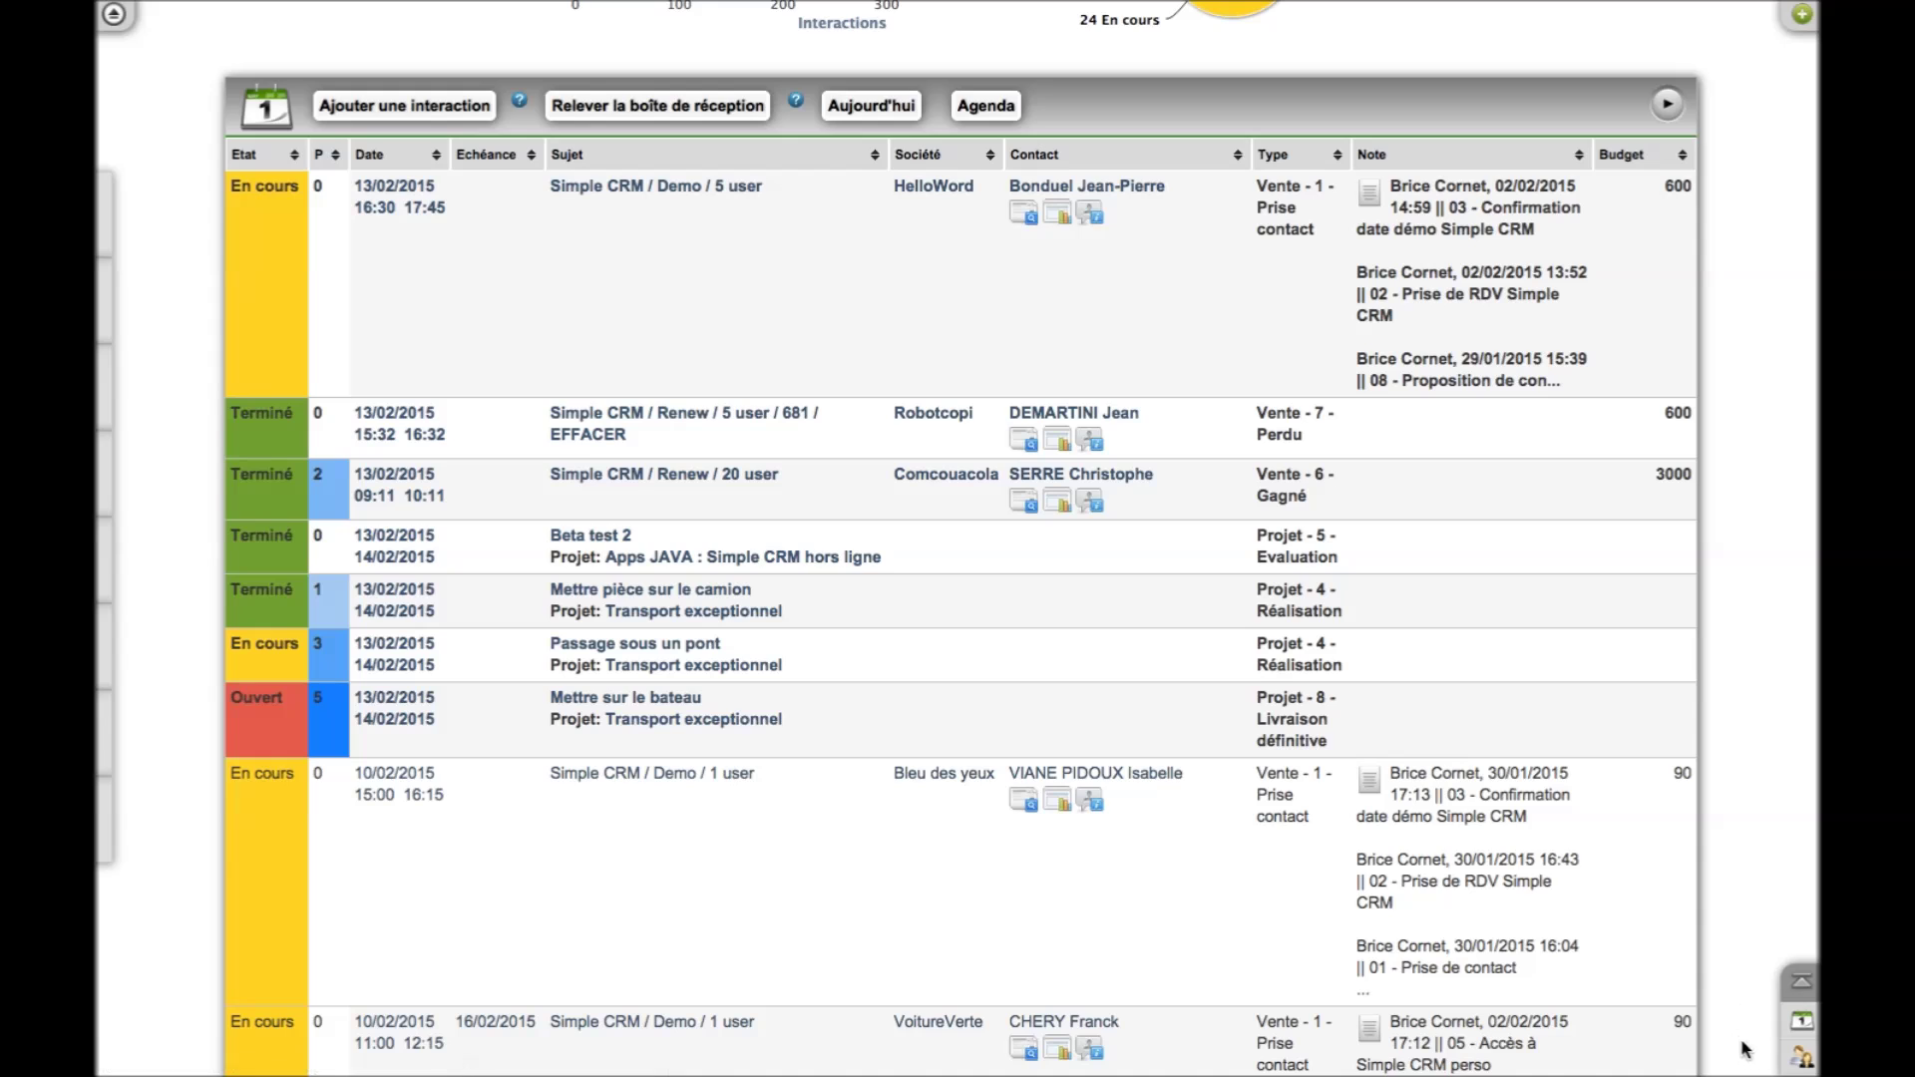
left_click(1801, 1060)
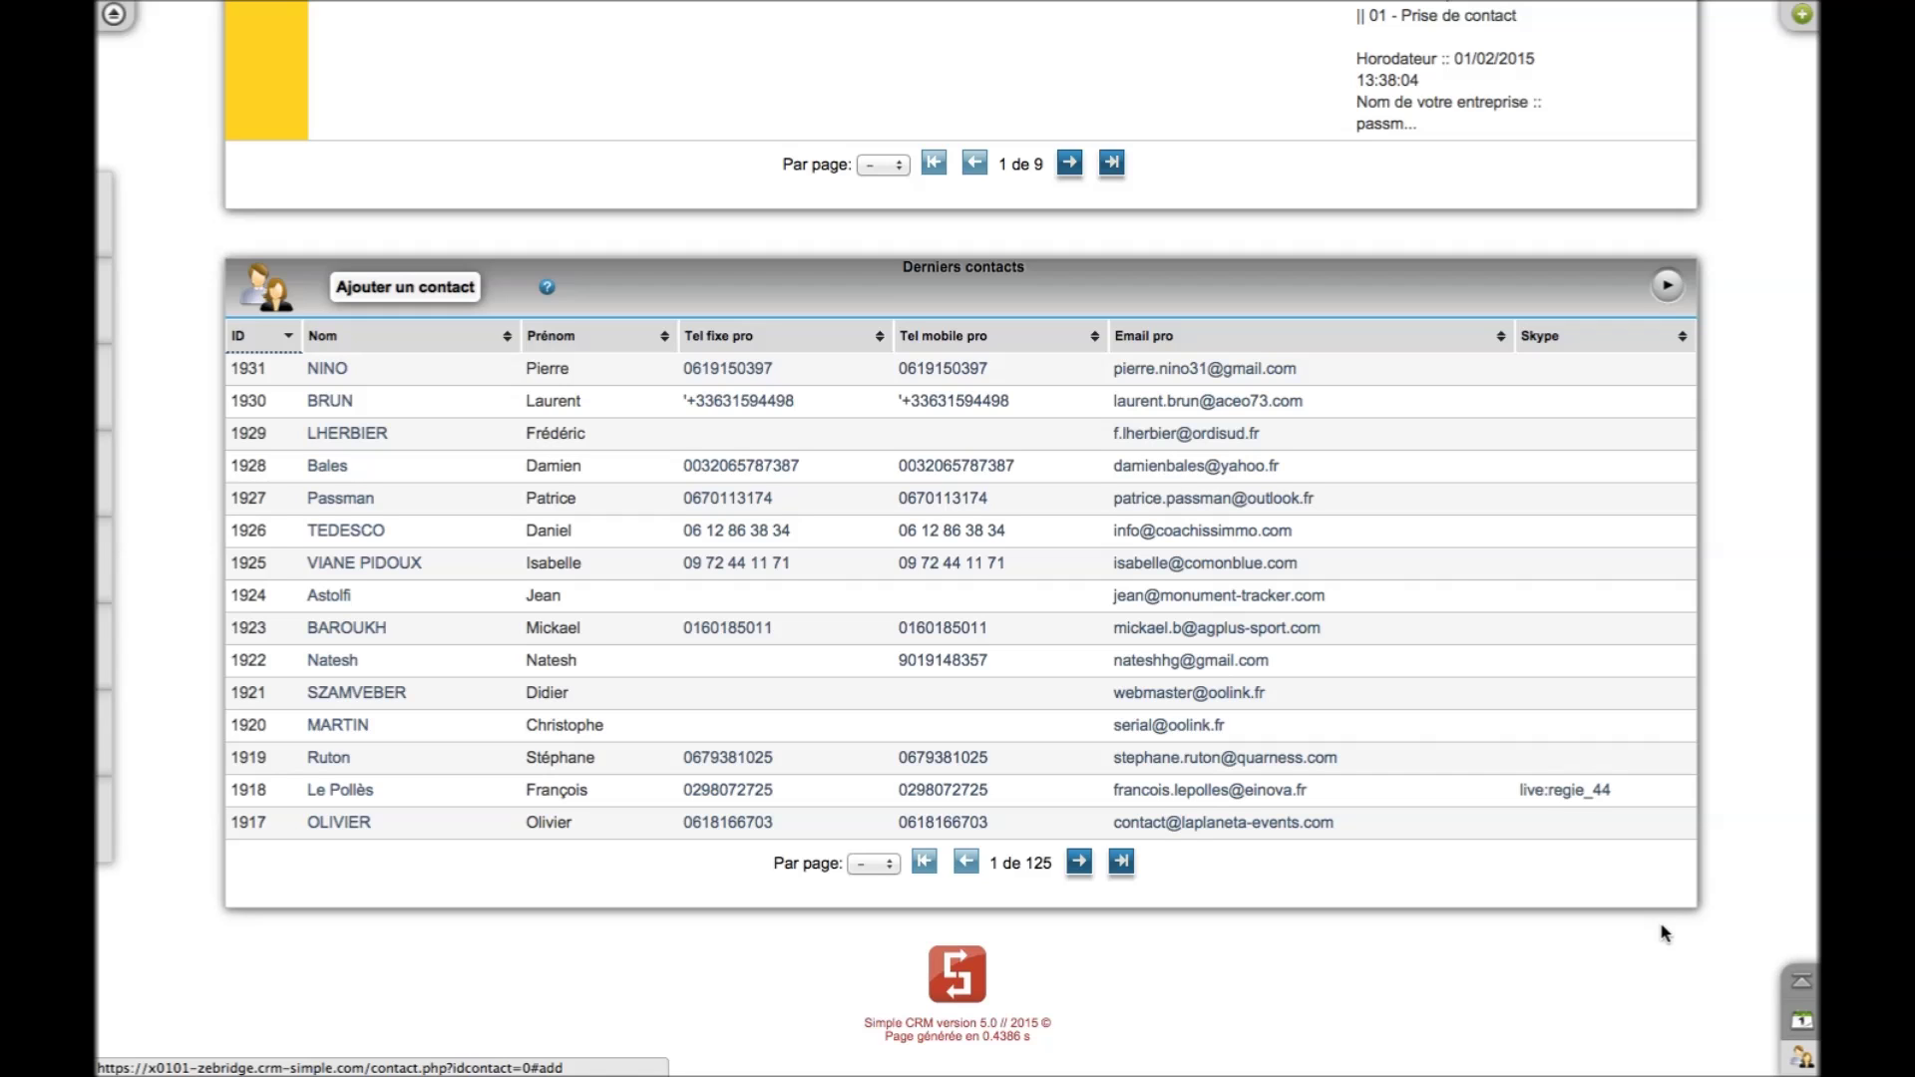
left_click(1801, 989)
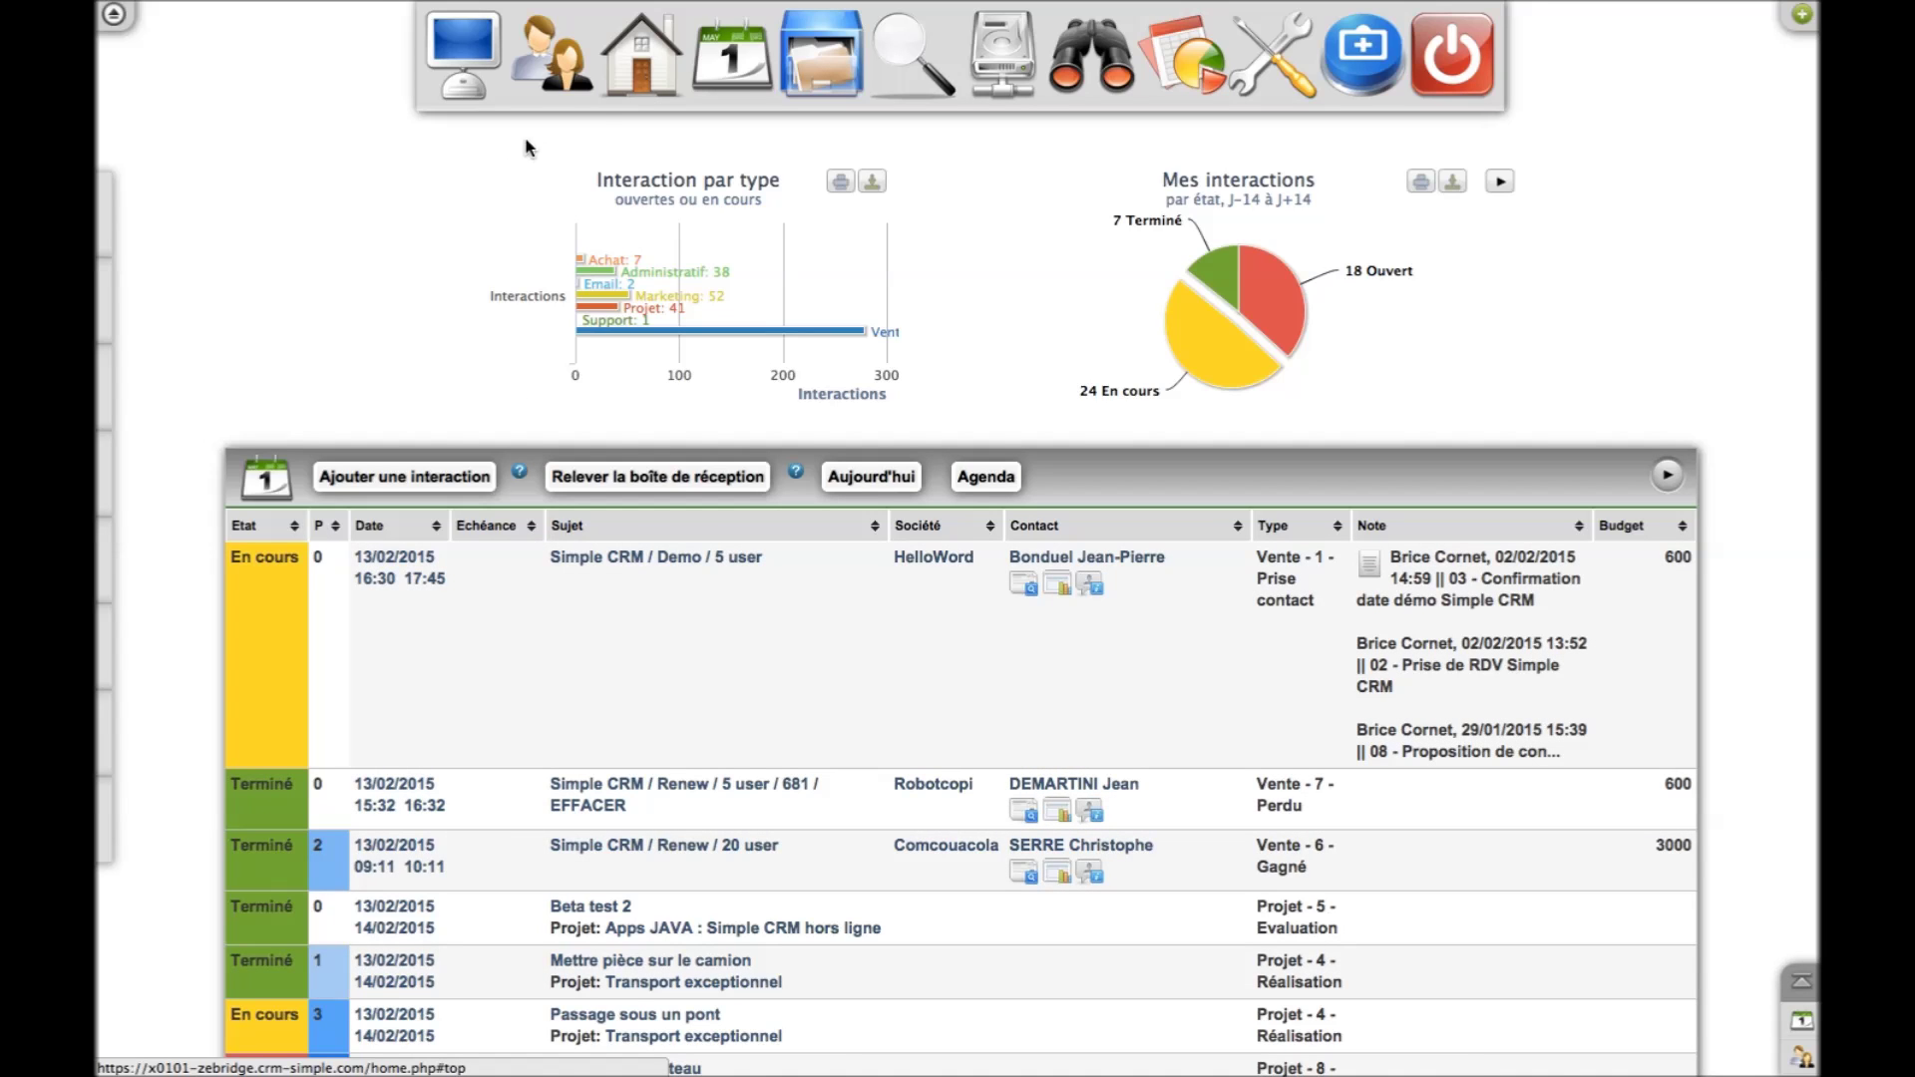
left_click(558, 83)
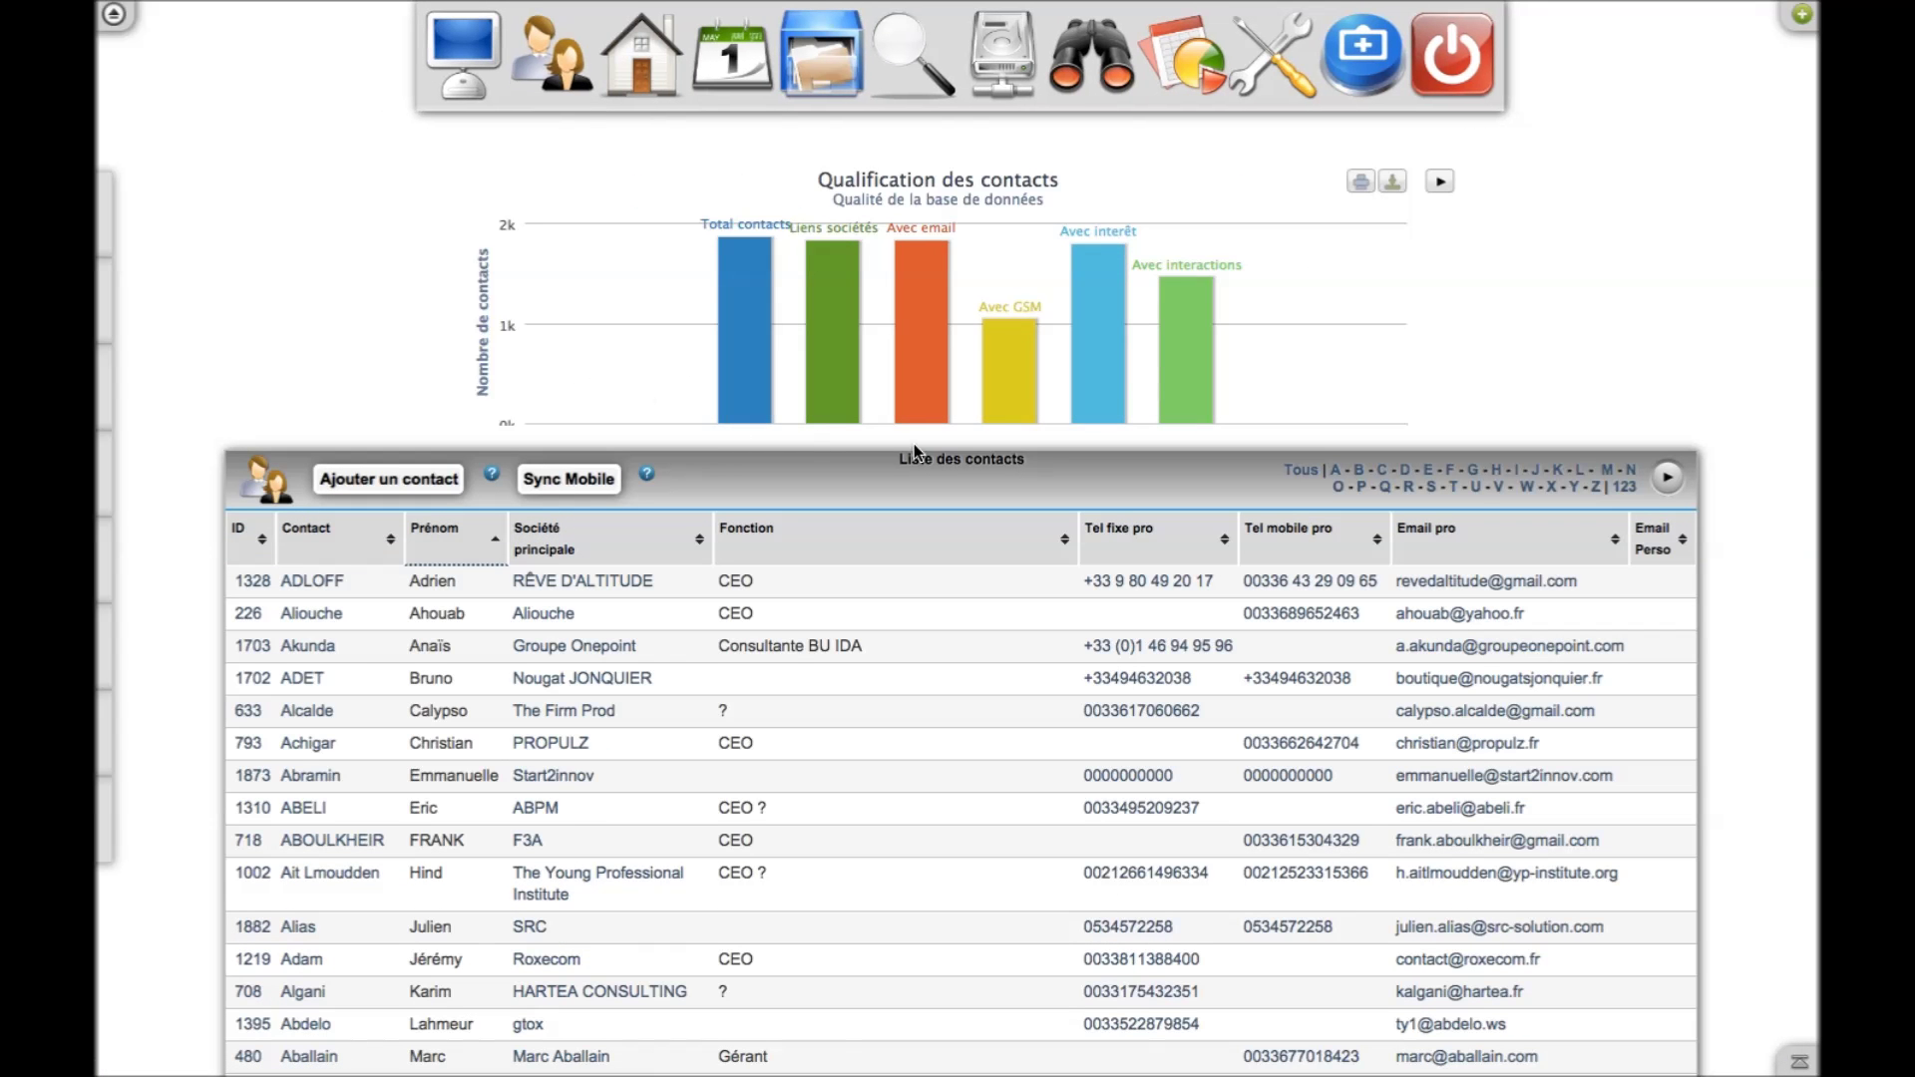
mouse_move(858, 337)
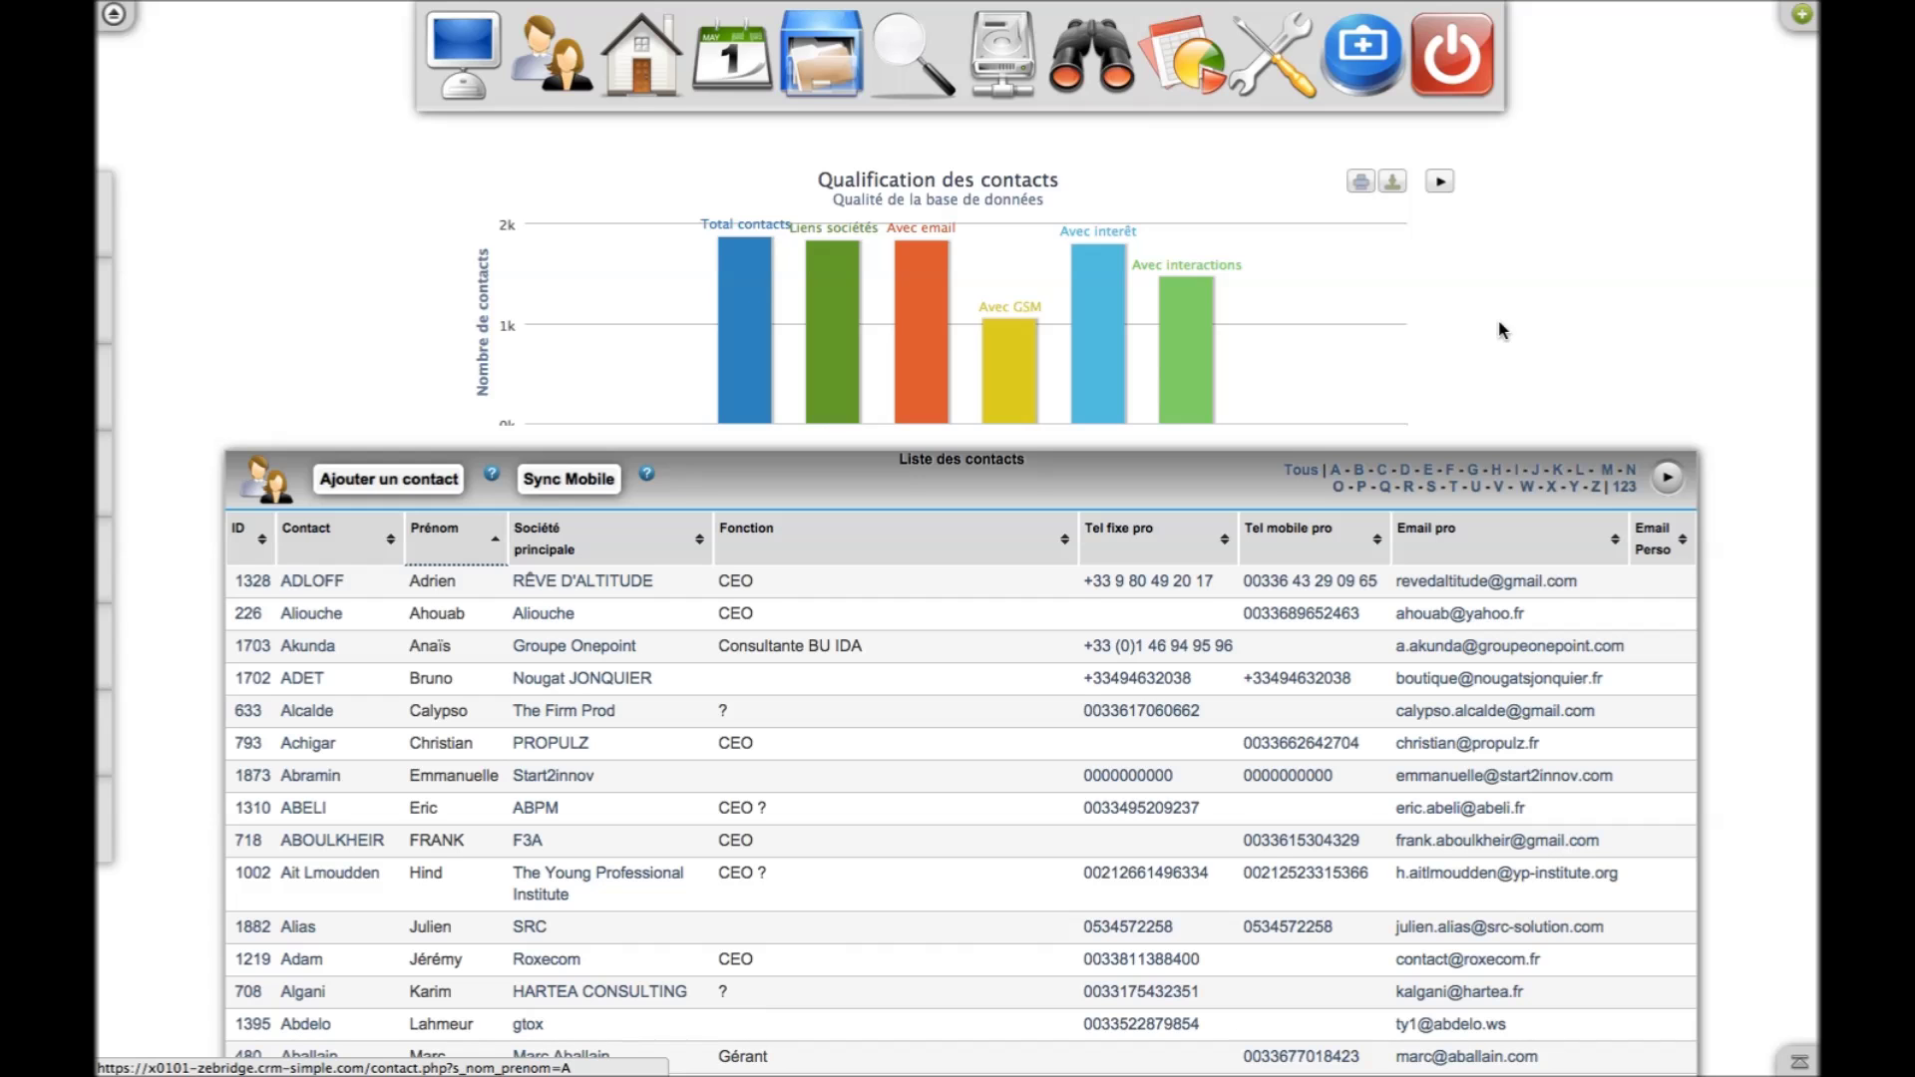
scroll(1500, 330, "down", 10)
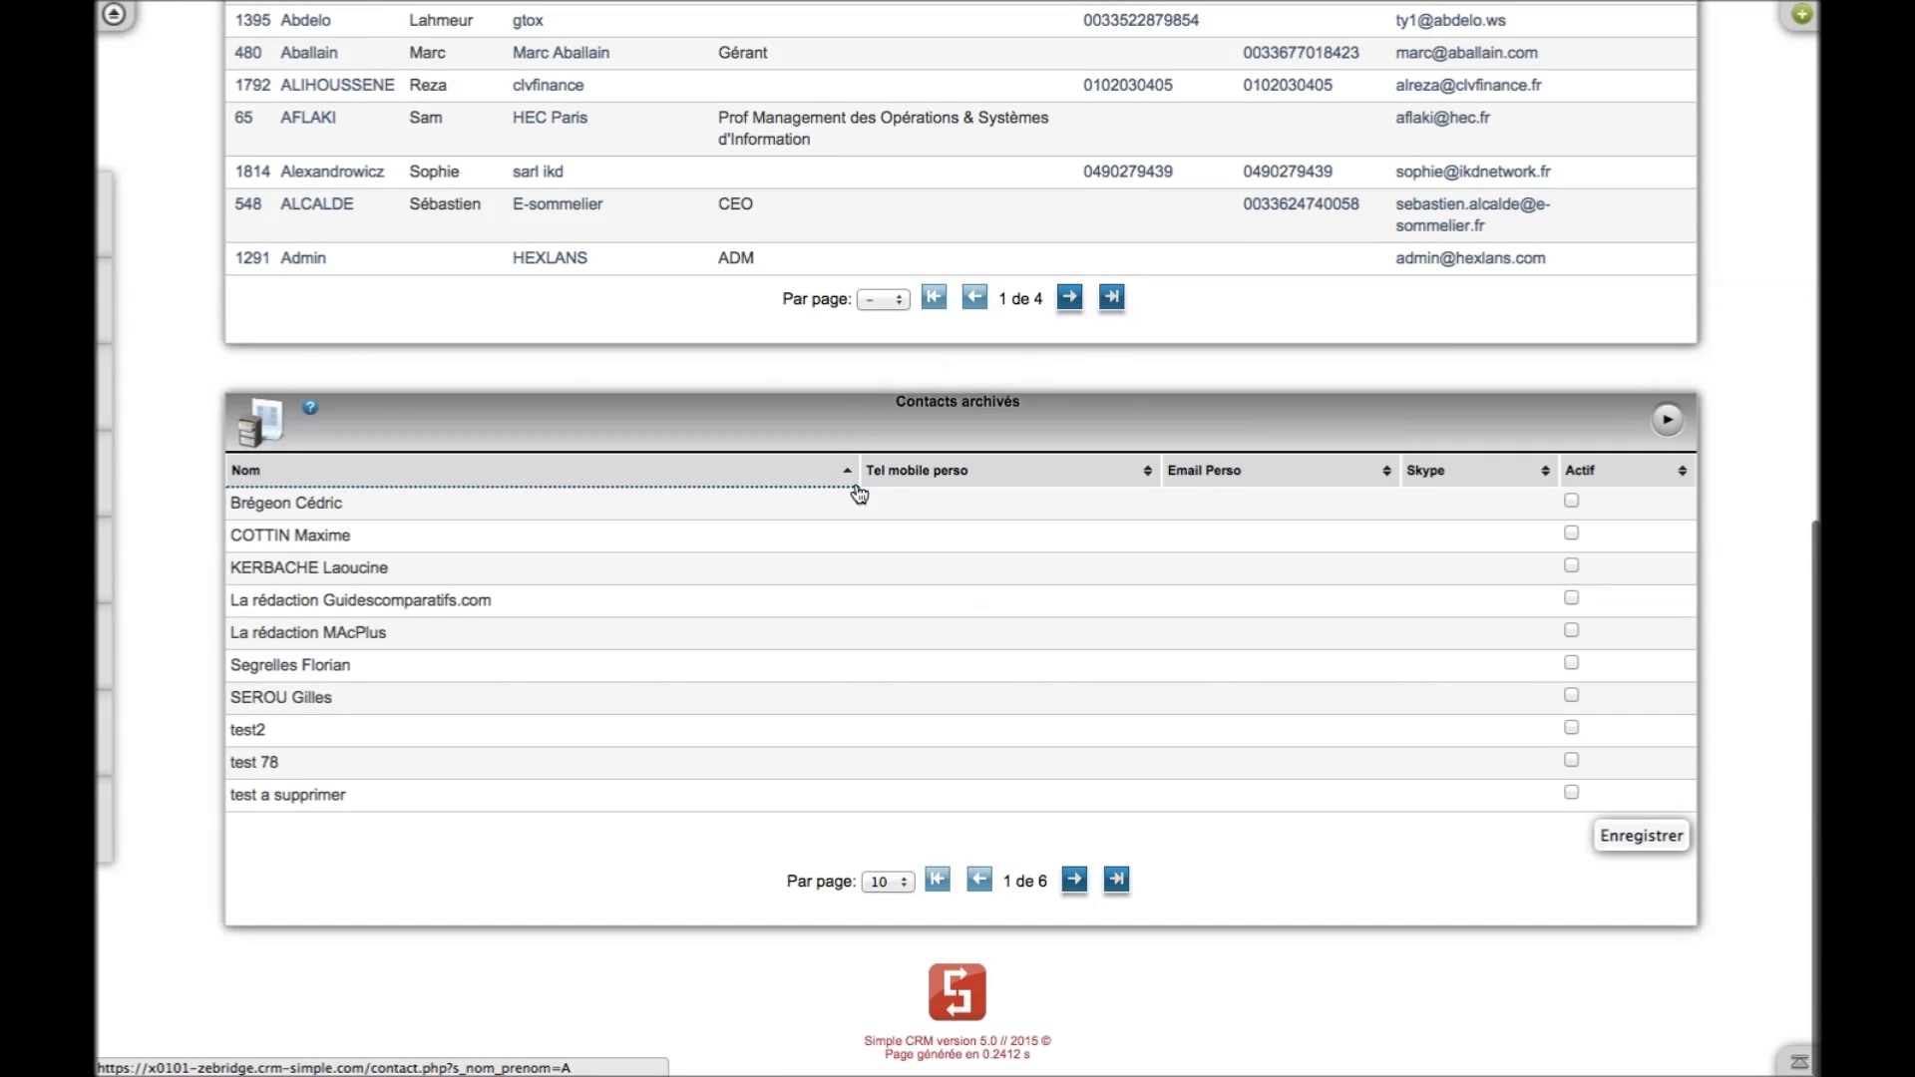
scroll(1203, 510, "up", 10)
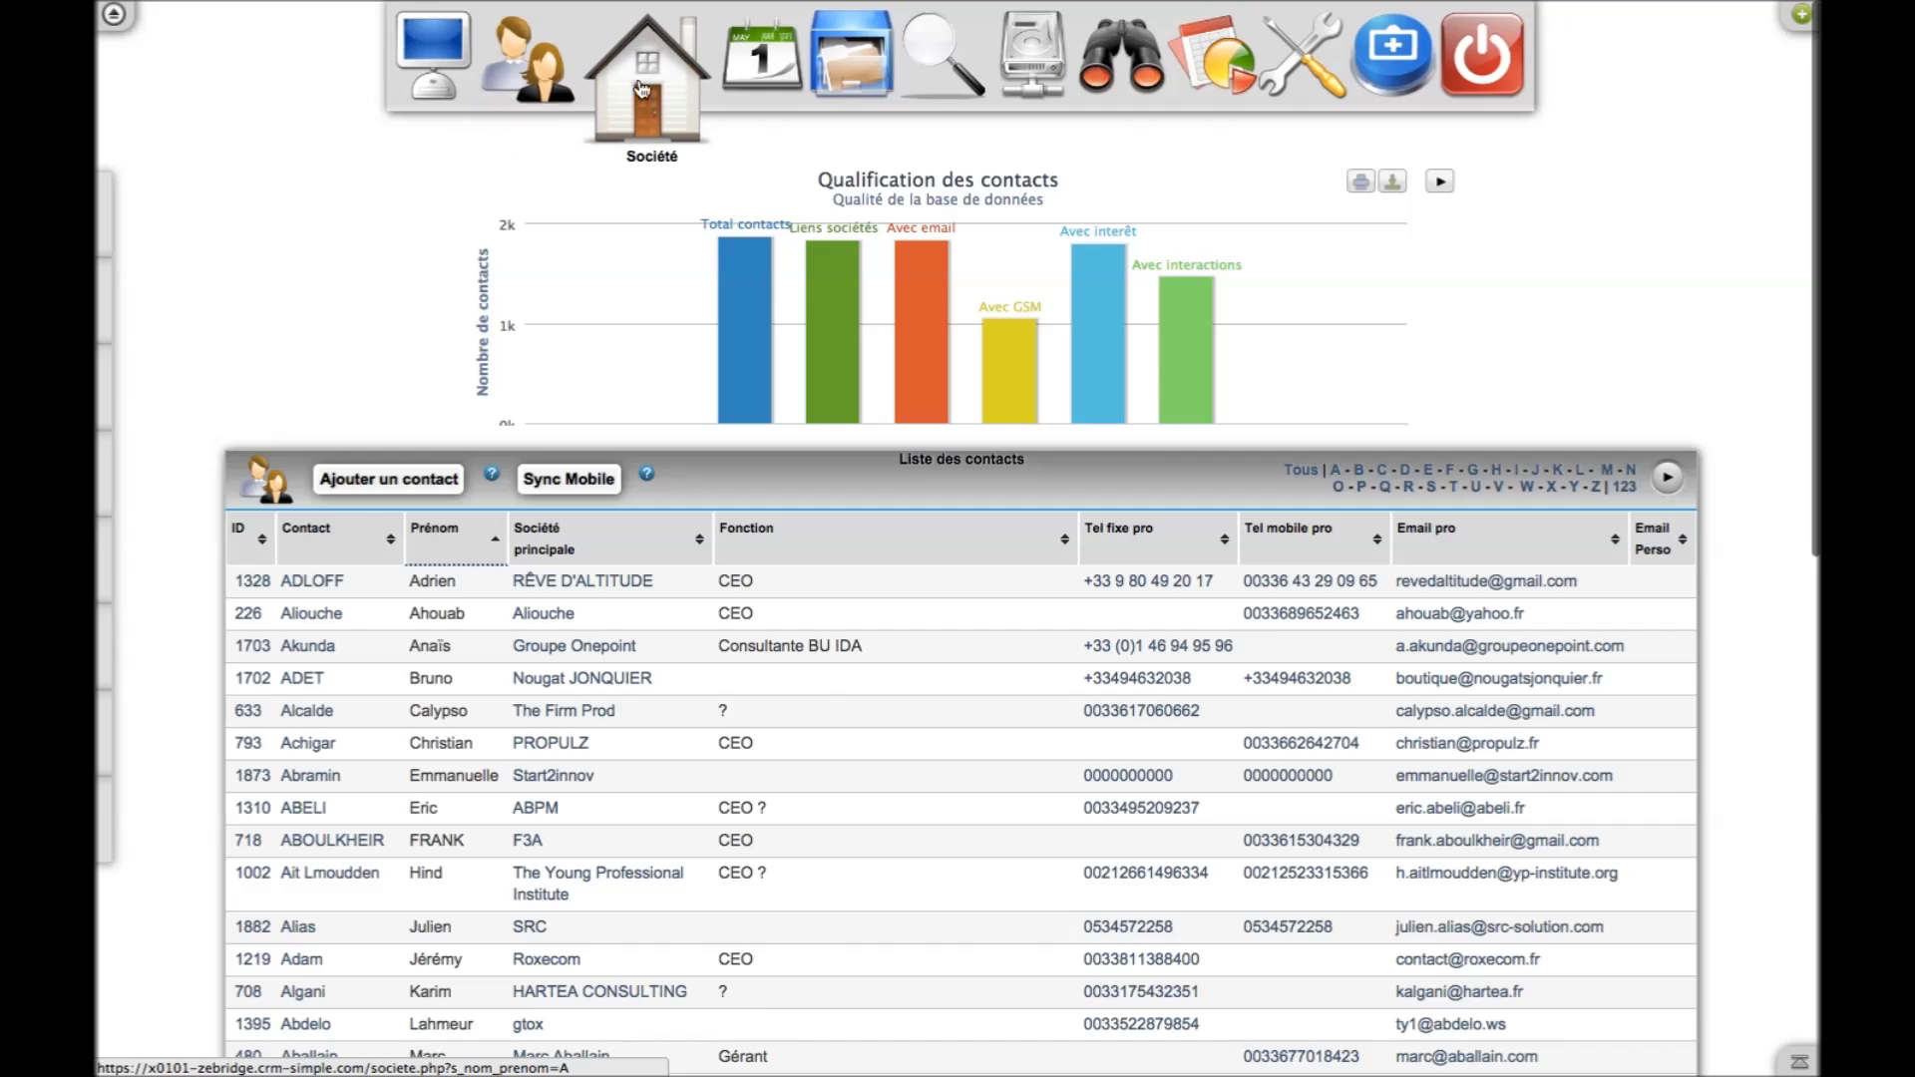
In the companies list, tick Actif for archived company Brégeon and save the change
left_click(633, 85)
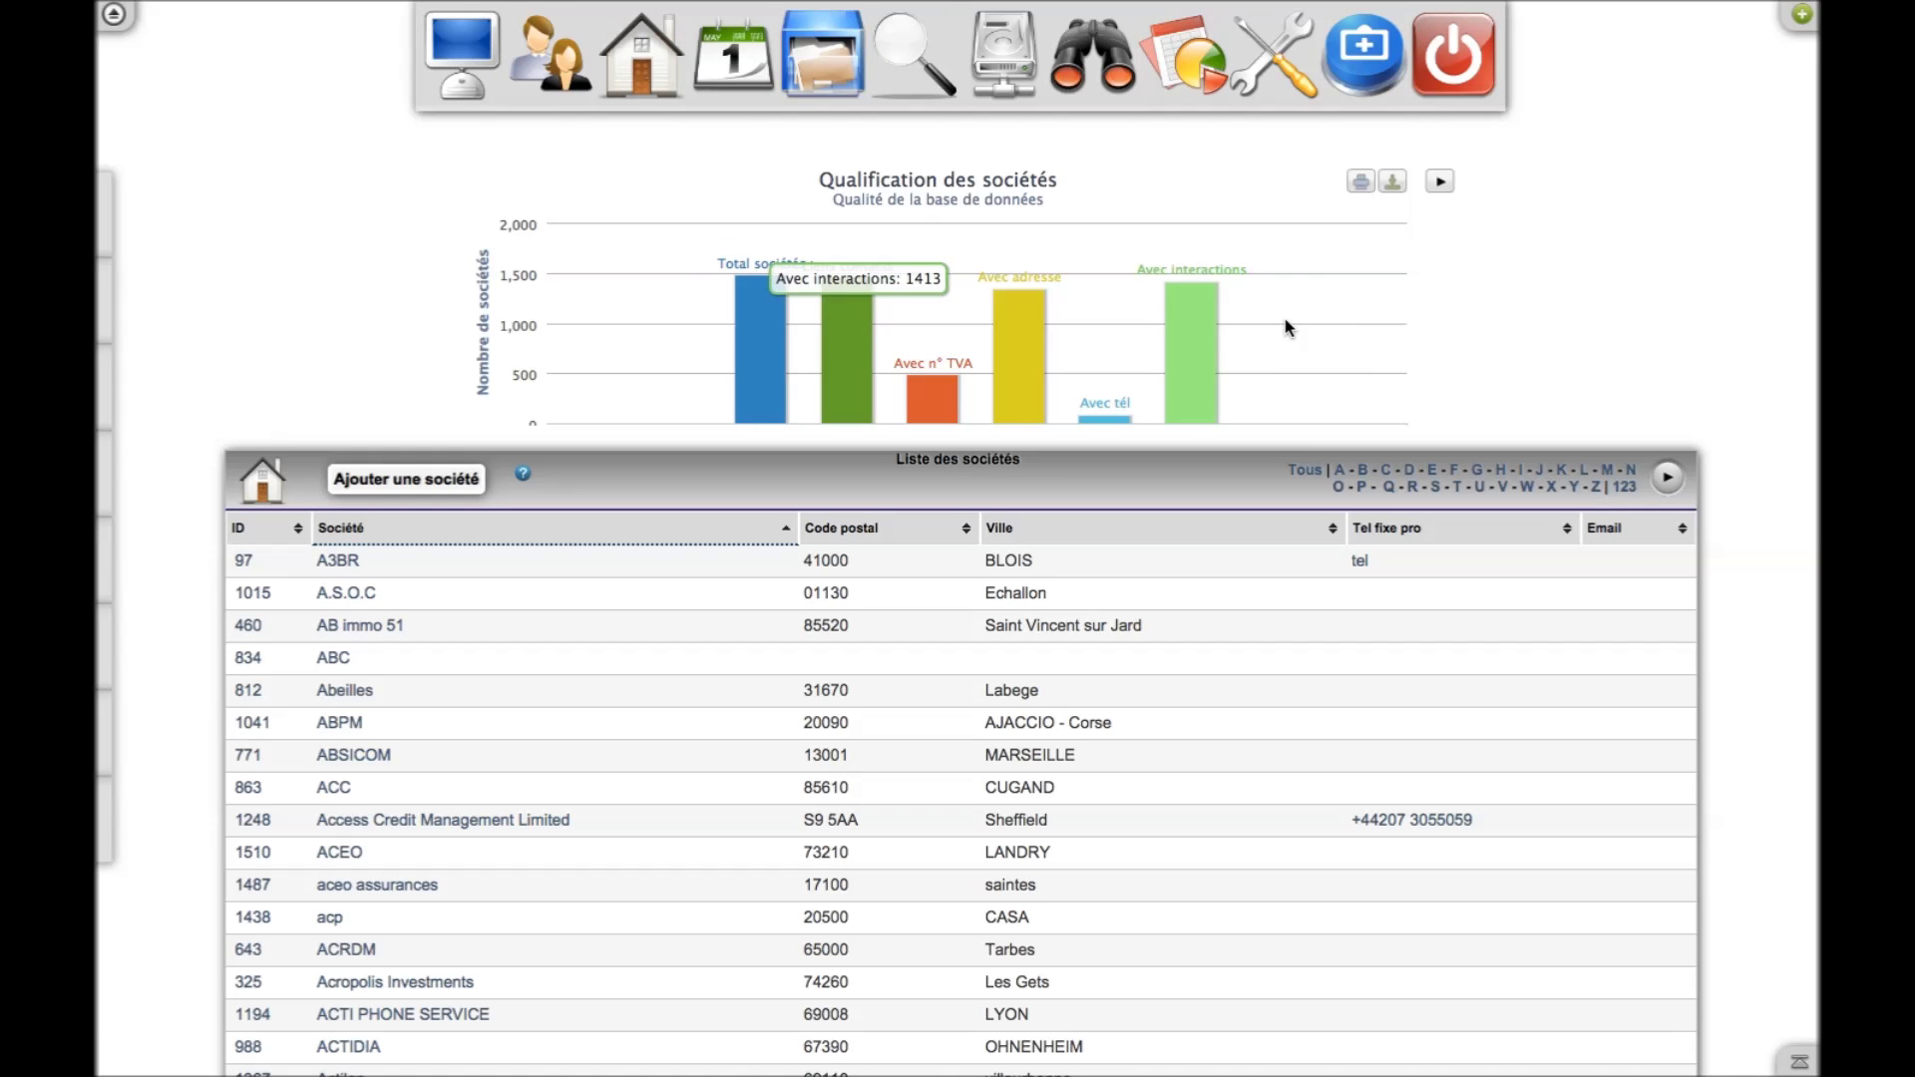
scroll(1586, 254, "down", 10)
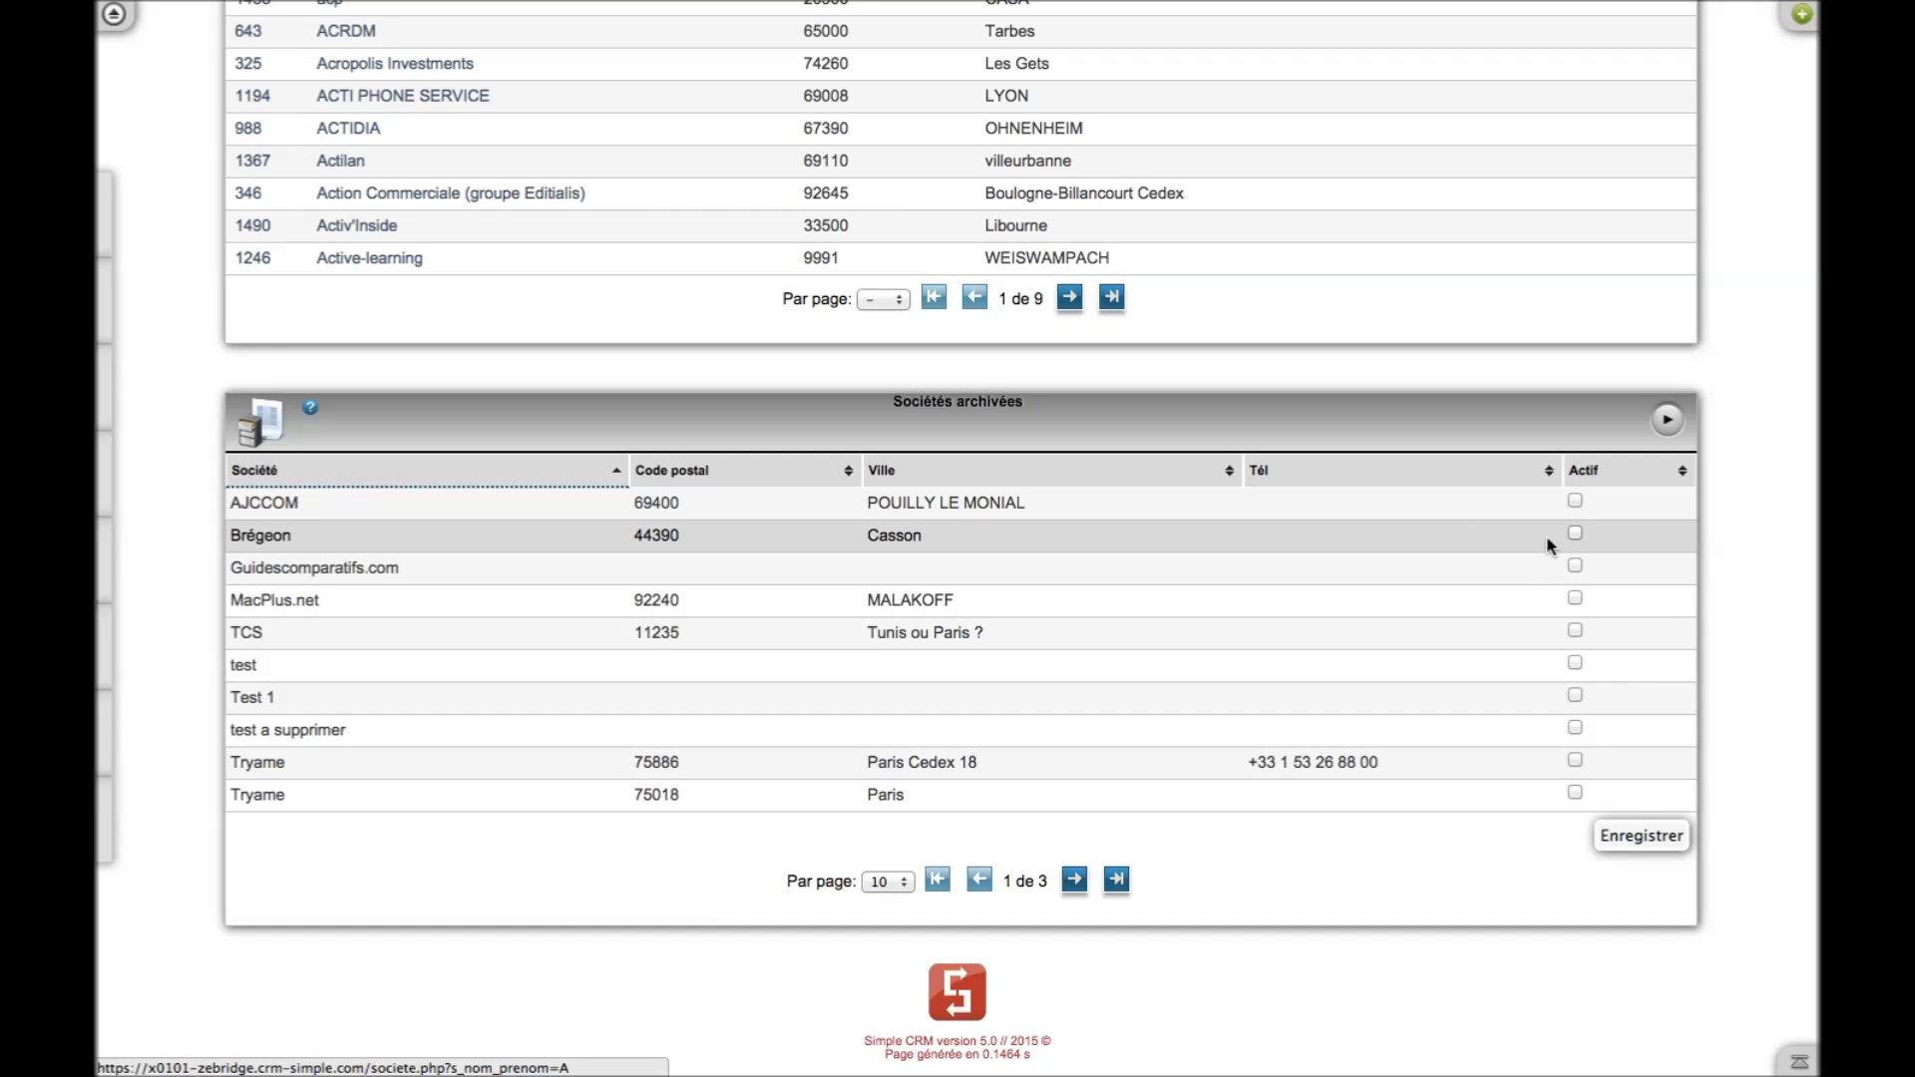
left_click(1576, 535)
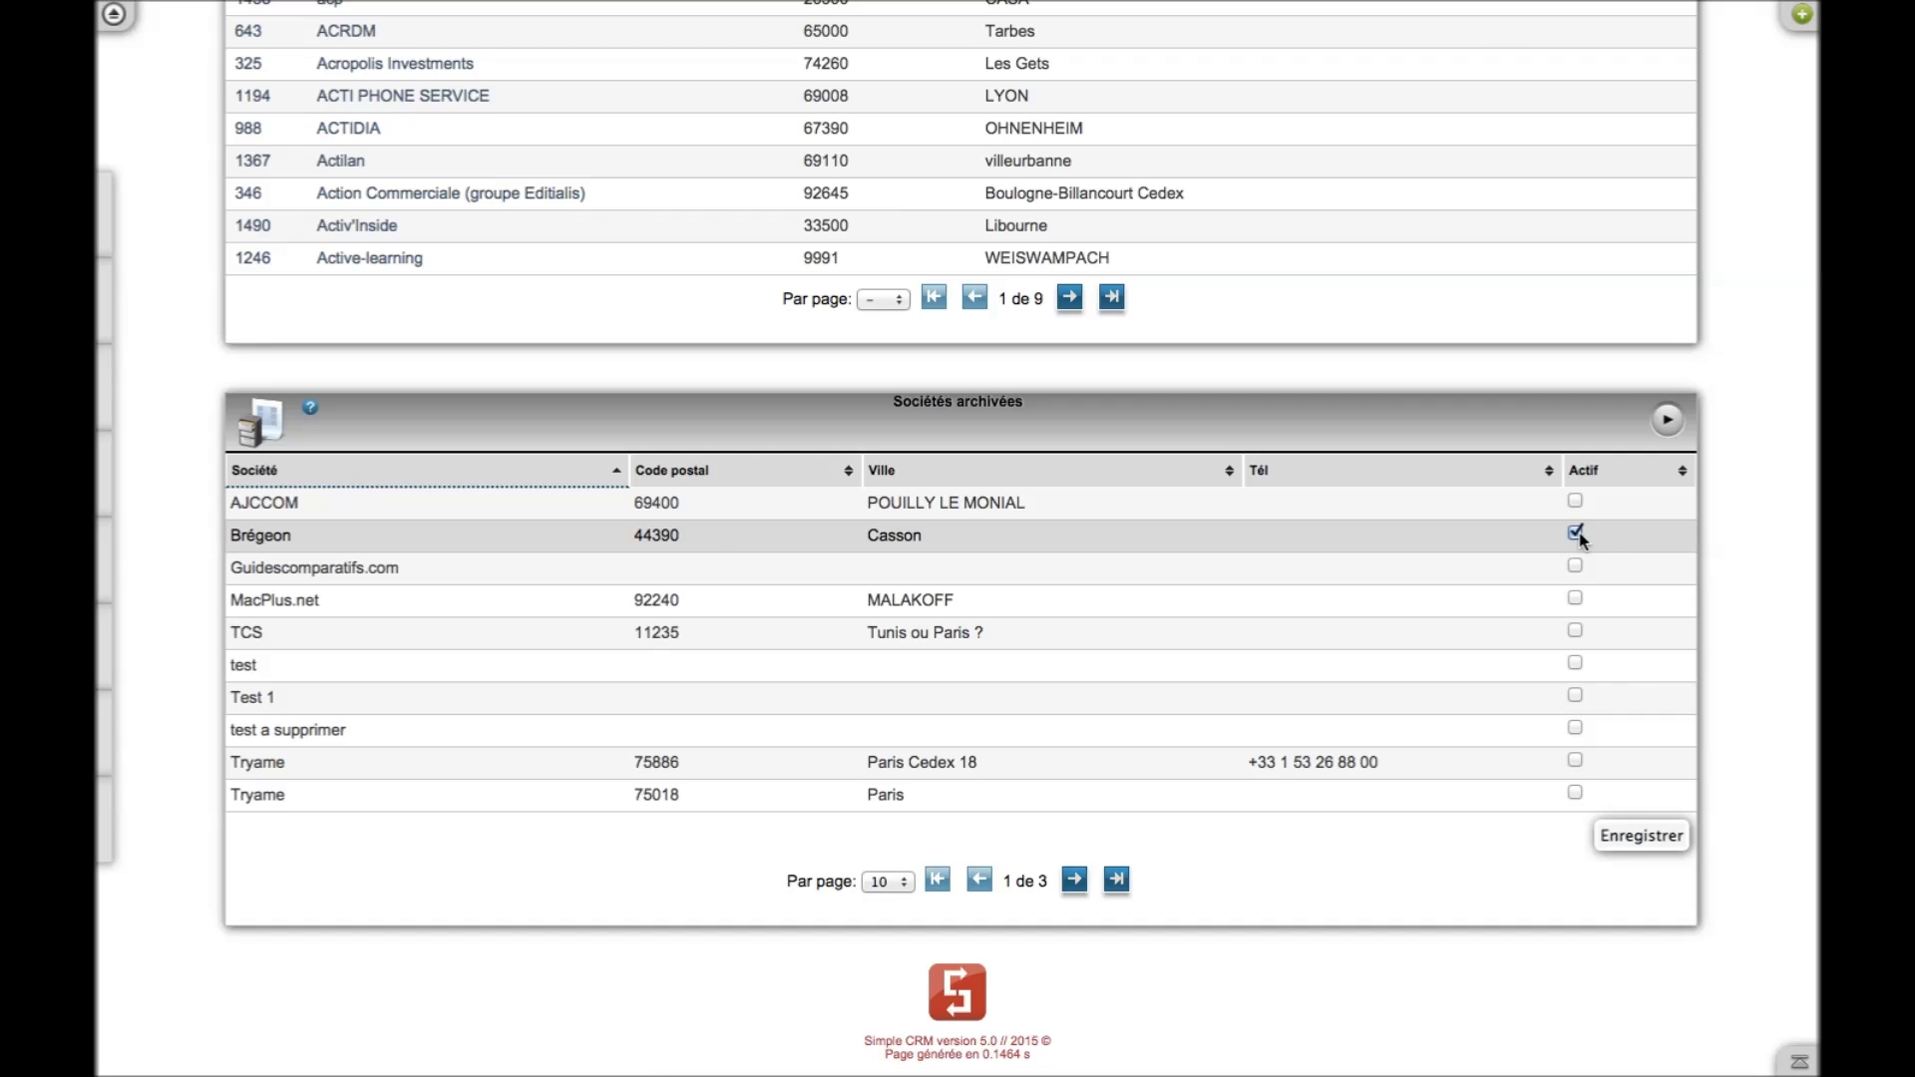
left_click(1644, 836)
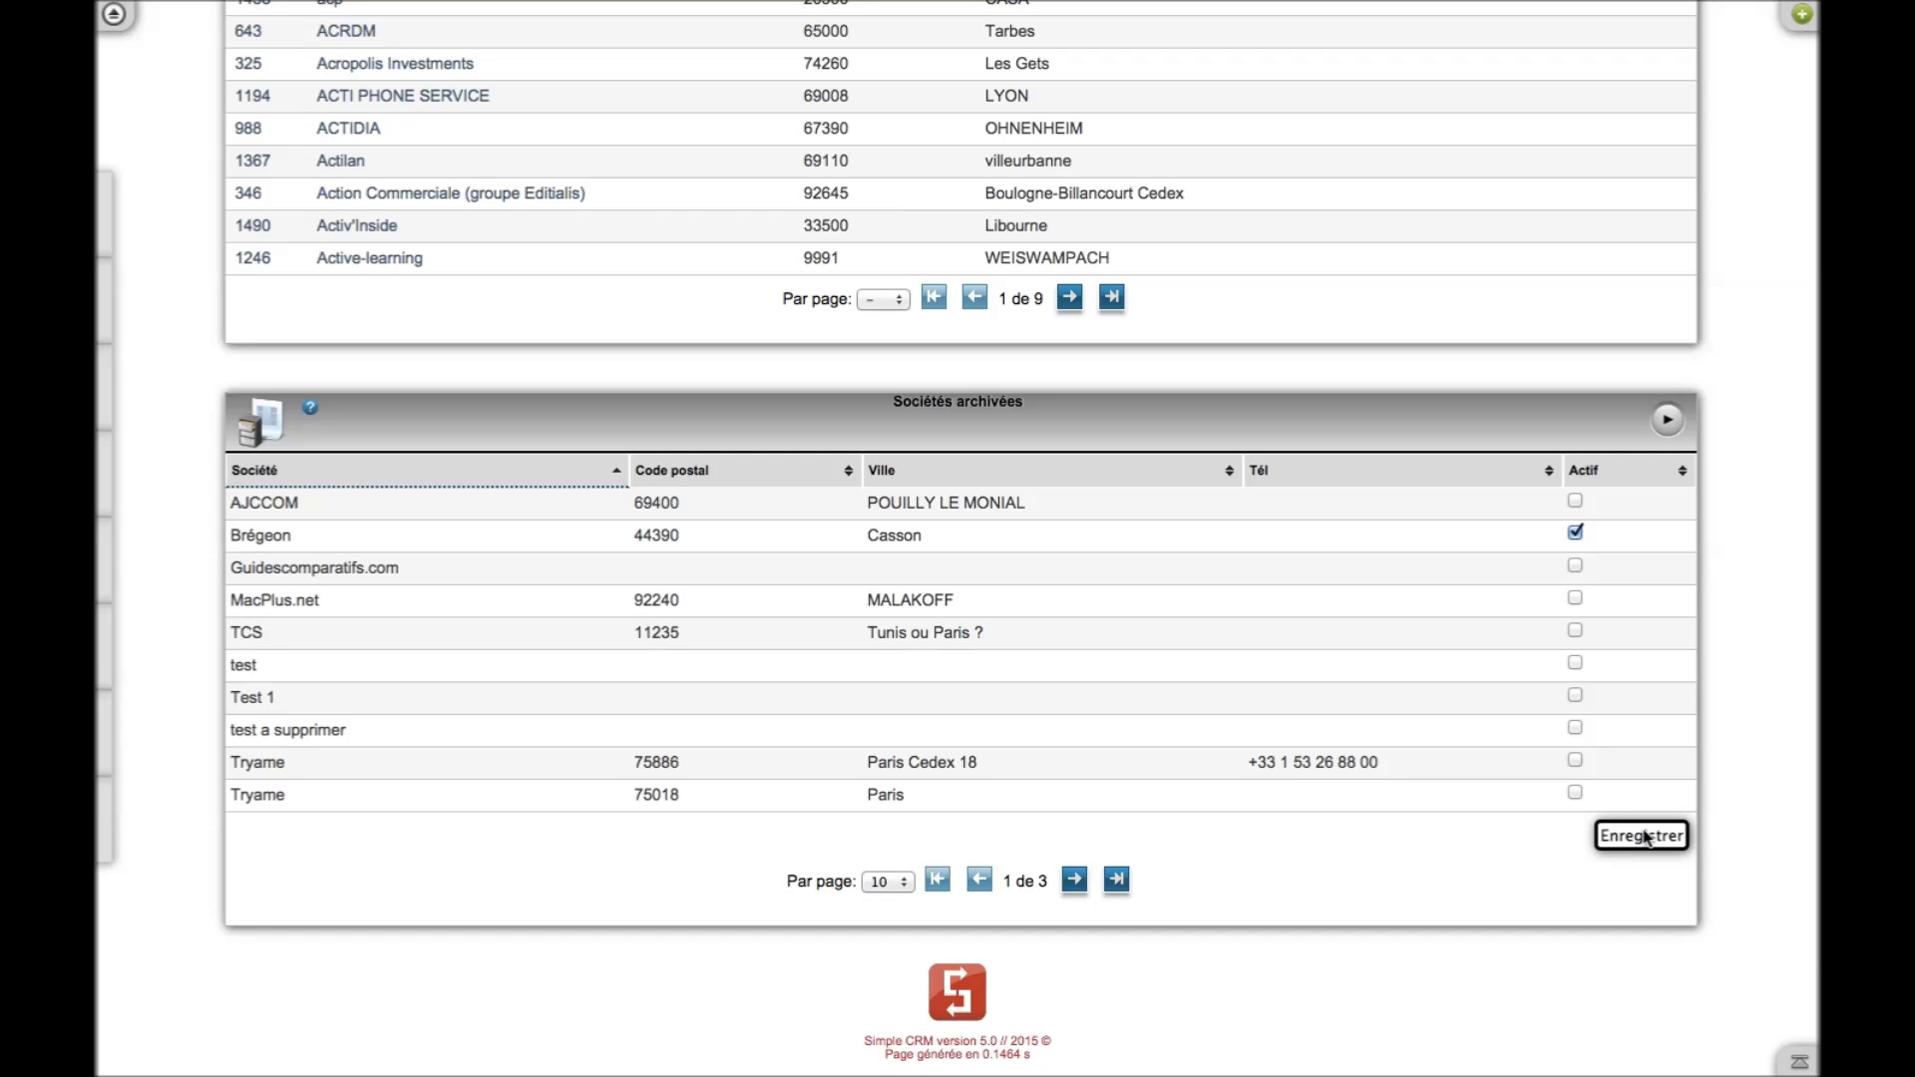
left_click(1795, 1065)
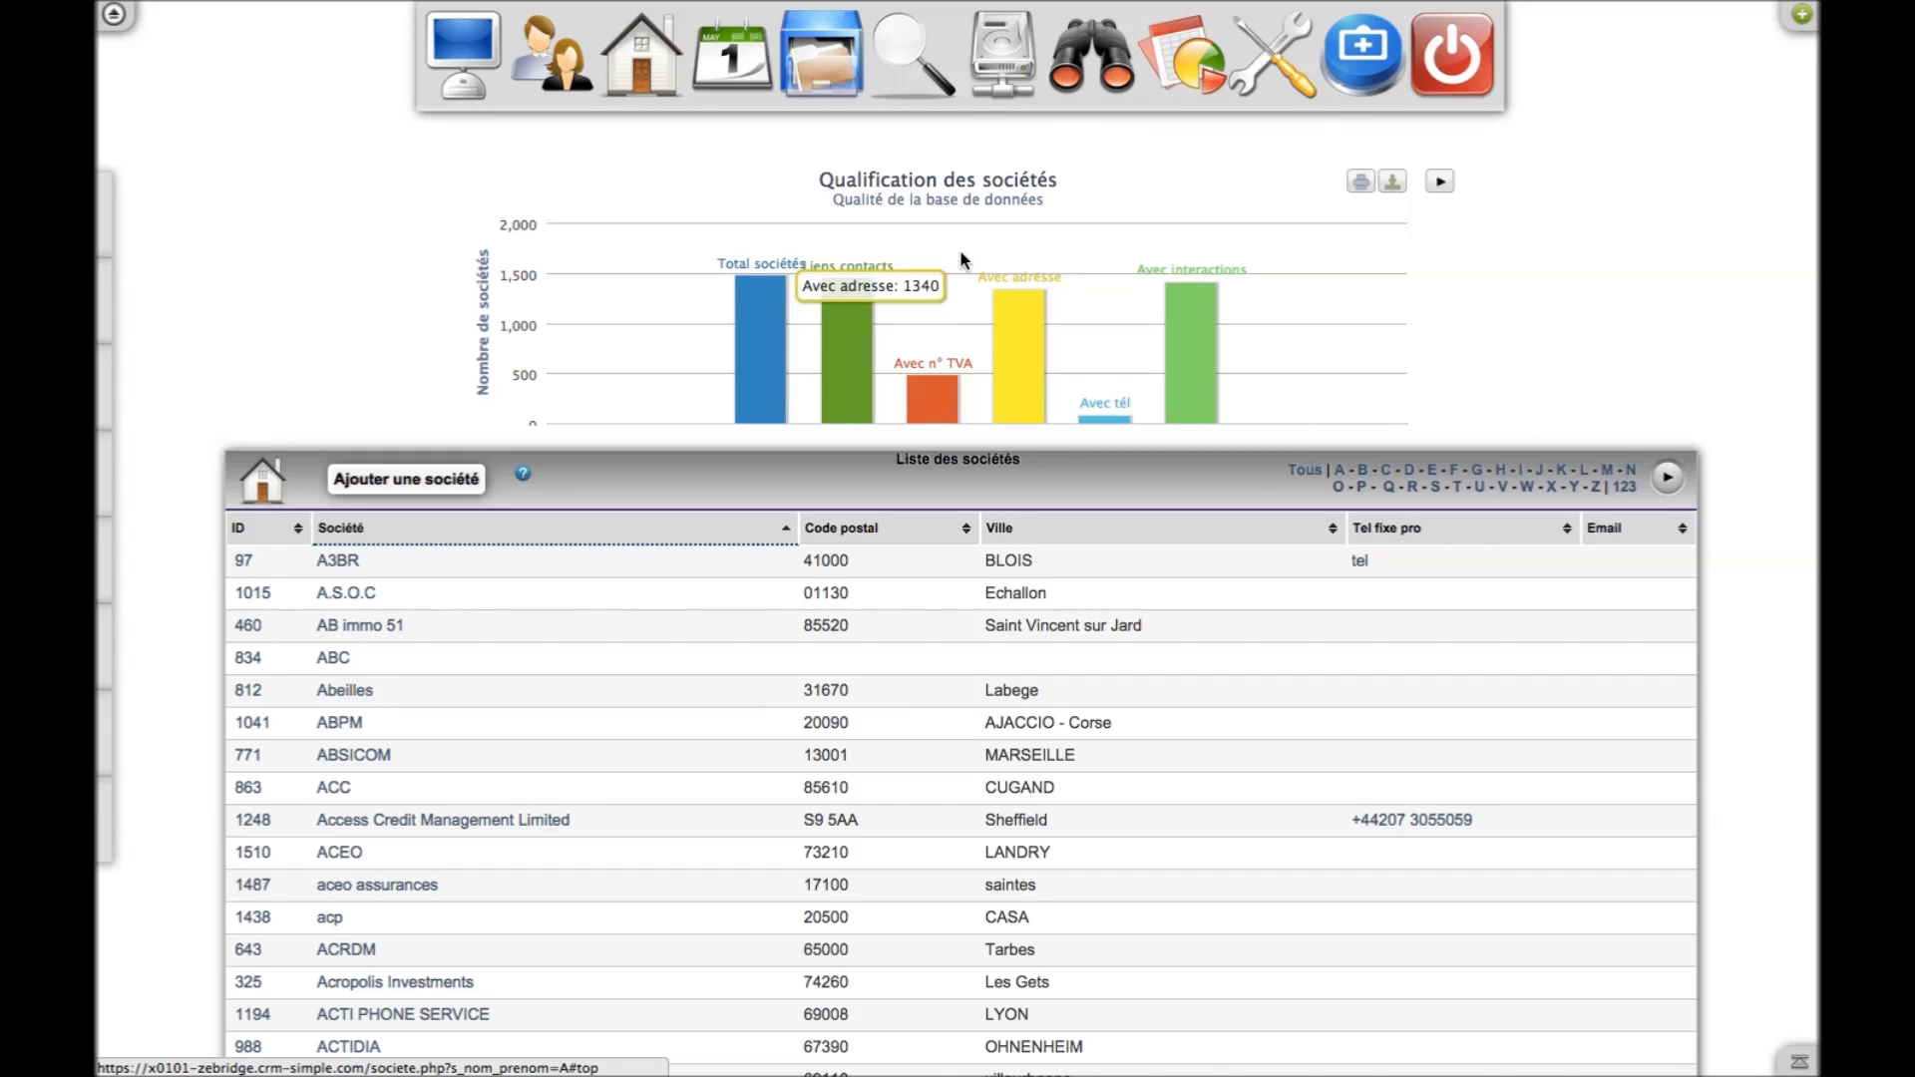
Search the whole CRM for the contact's surname and open the matching contact record
left_click(915, 77)
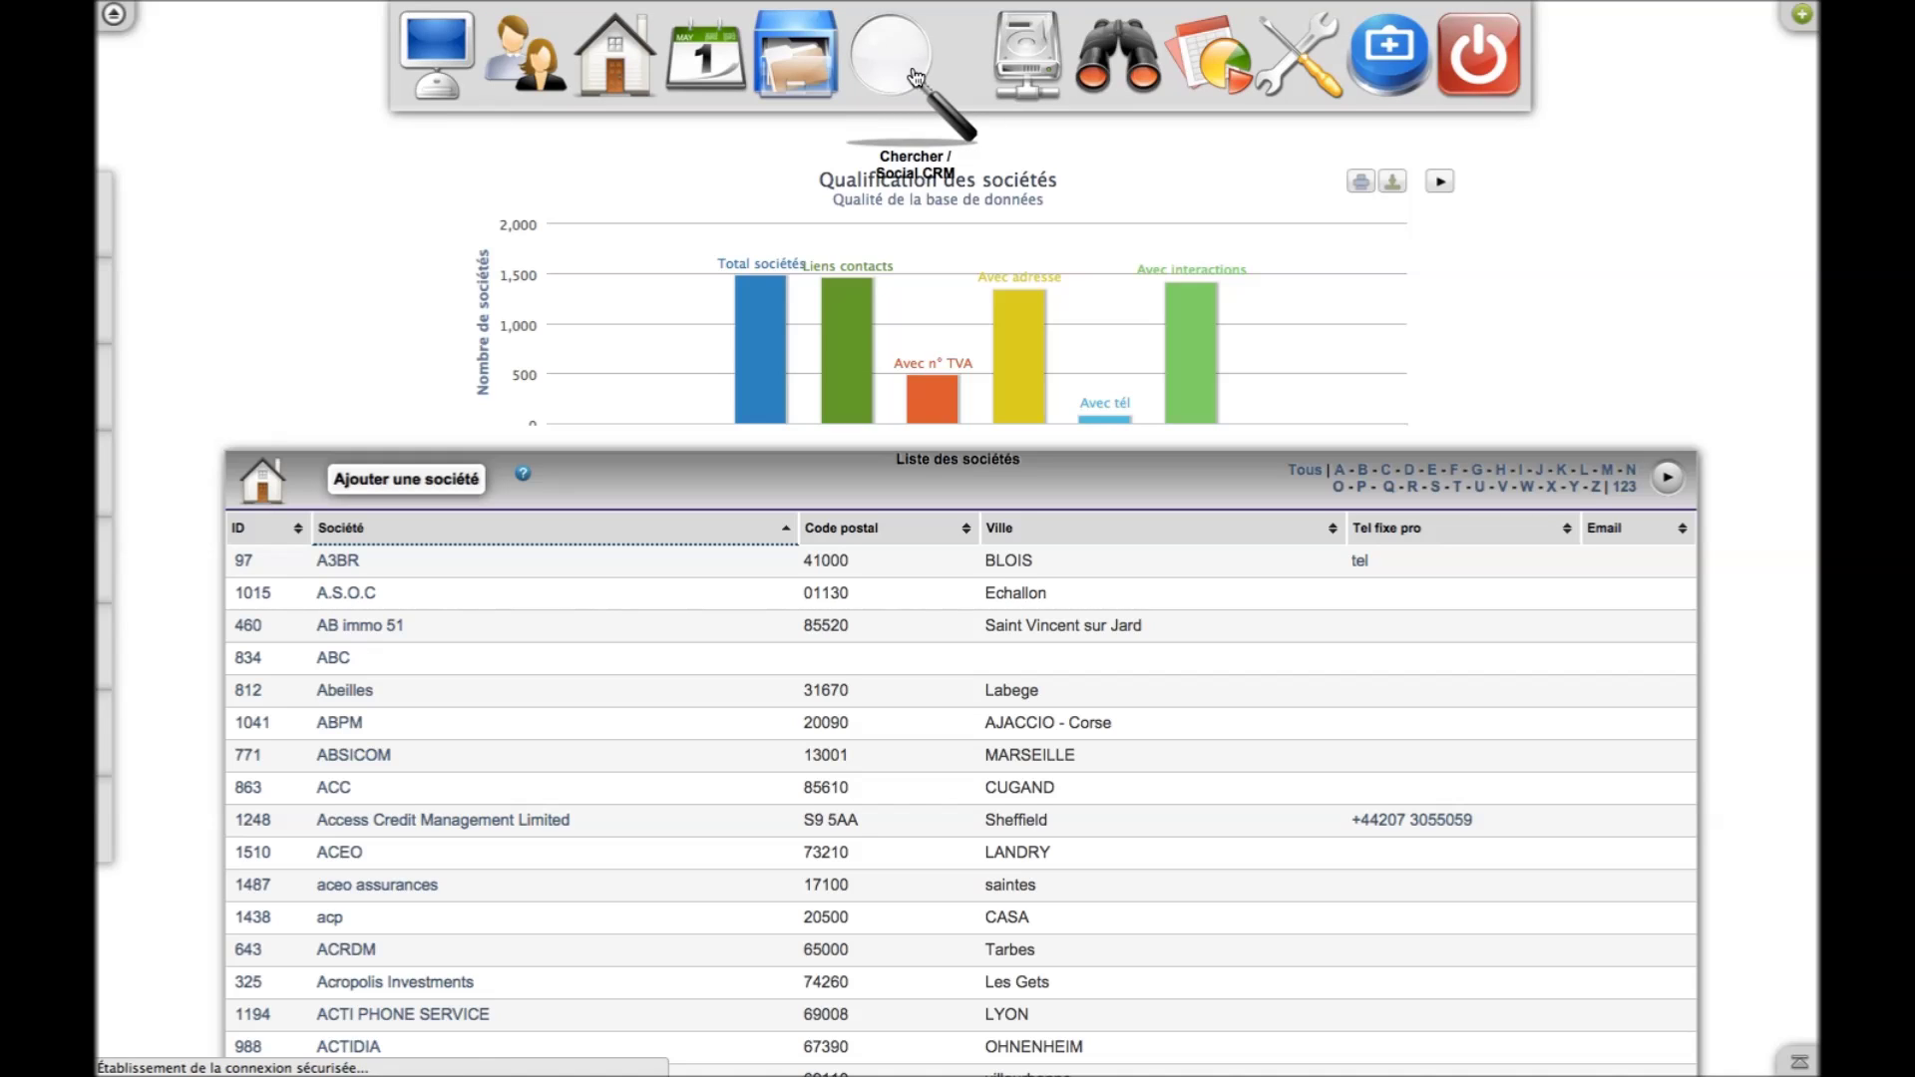
left_click(774, 247)
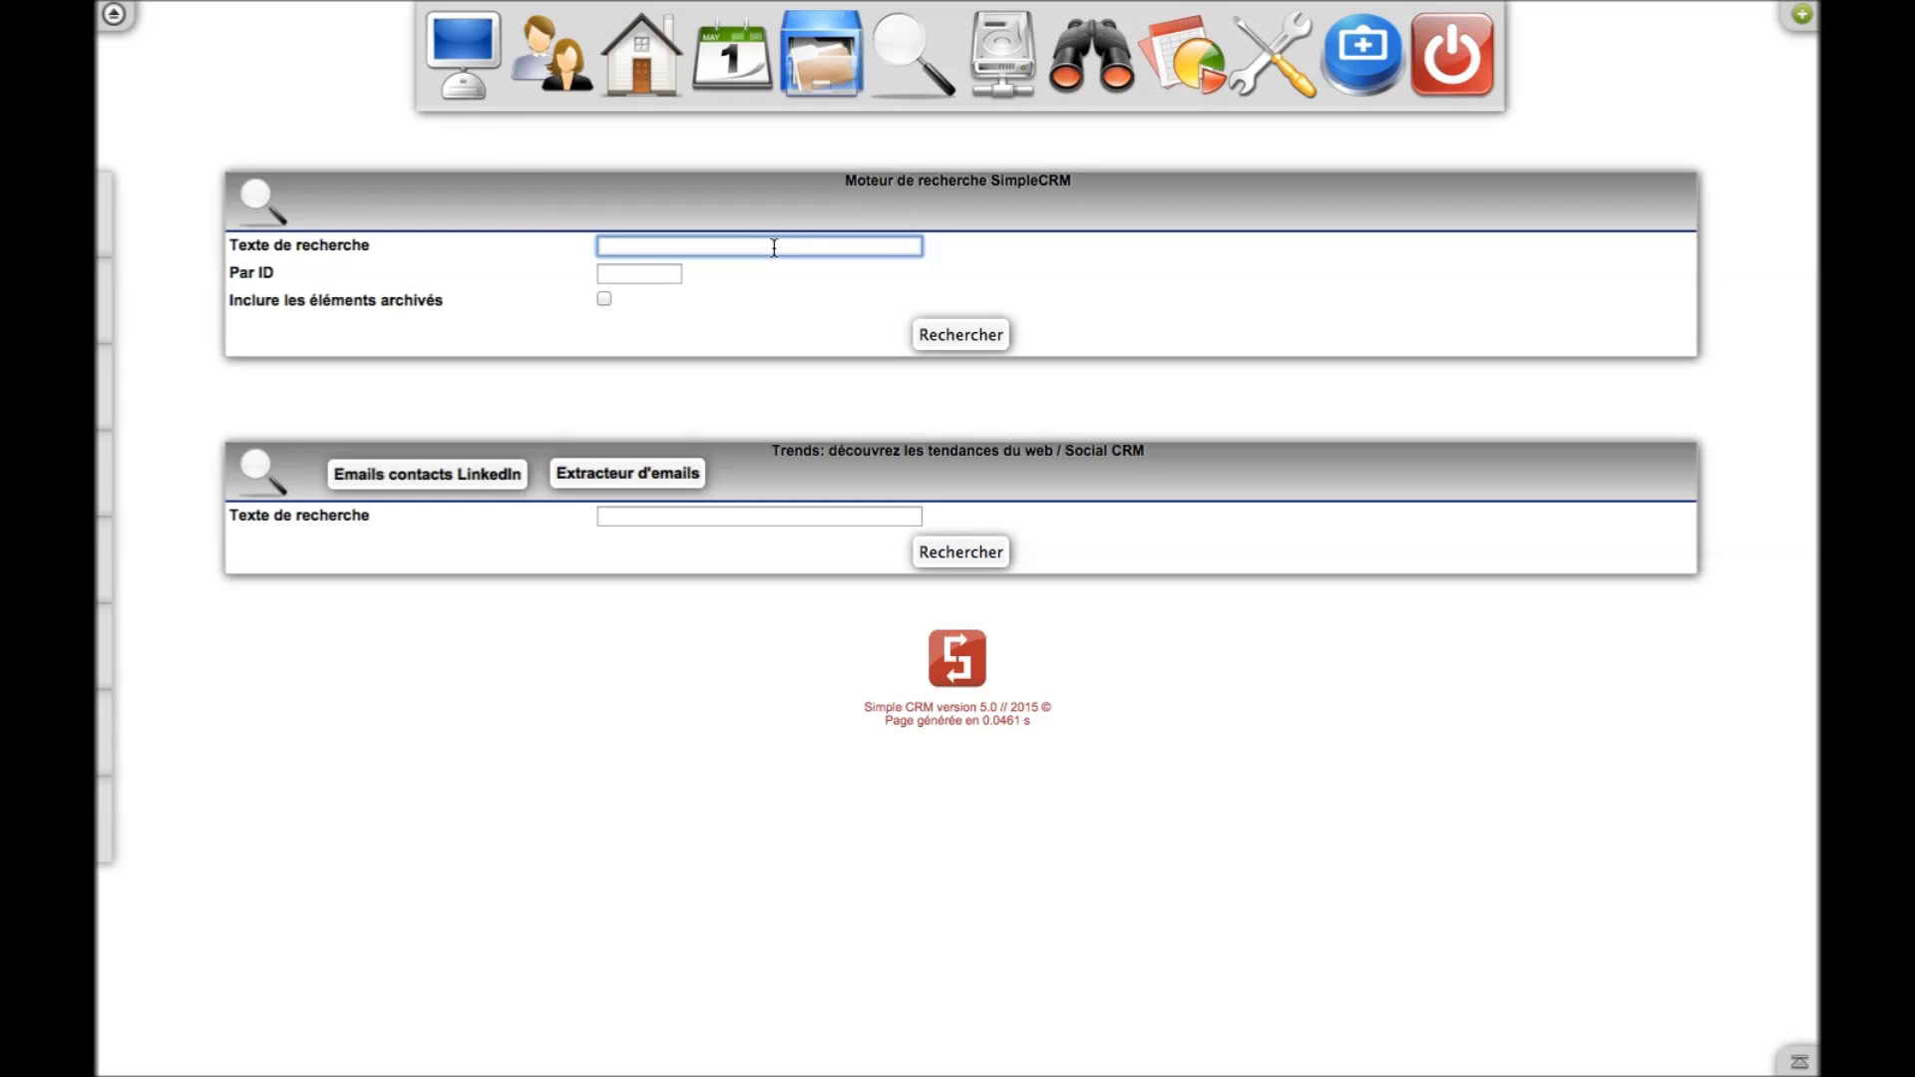
type("dupont")
key("Return")
left_click(434, 517)
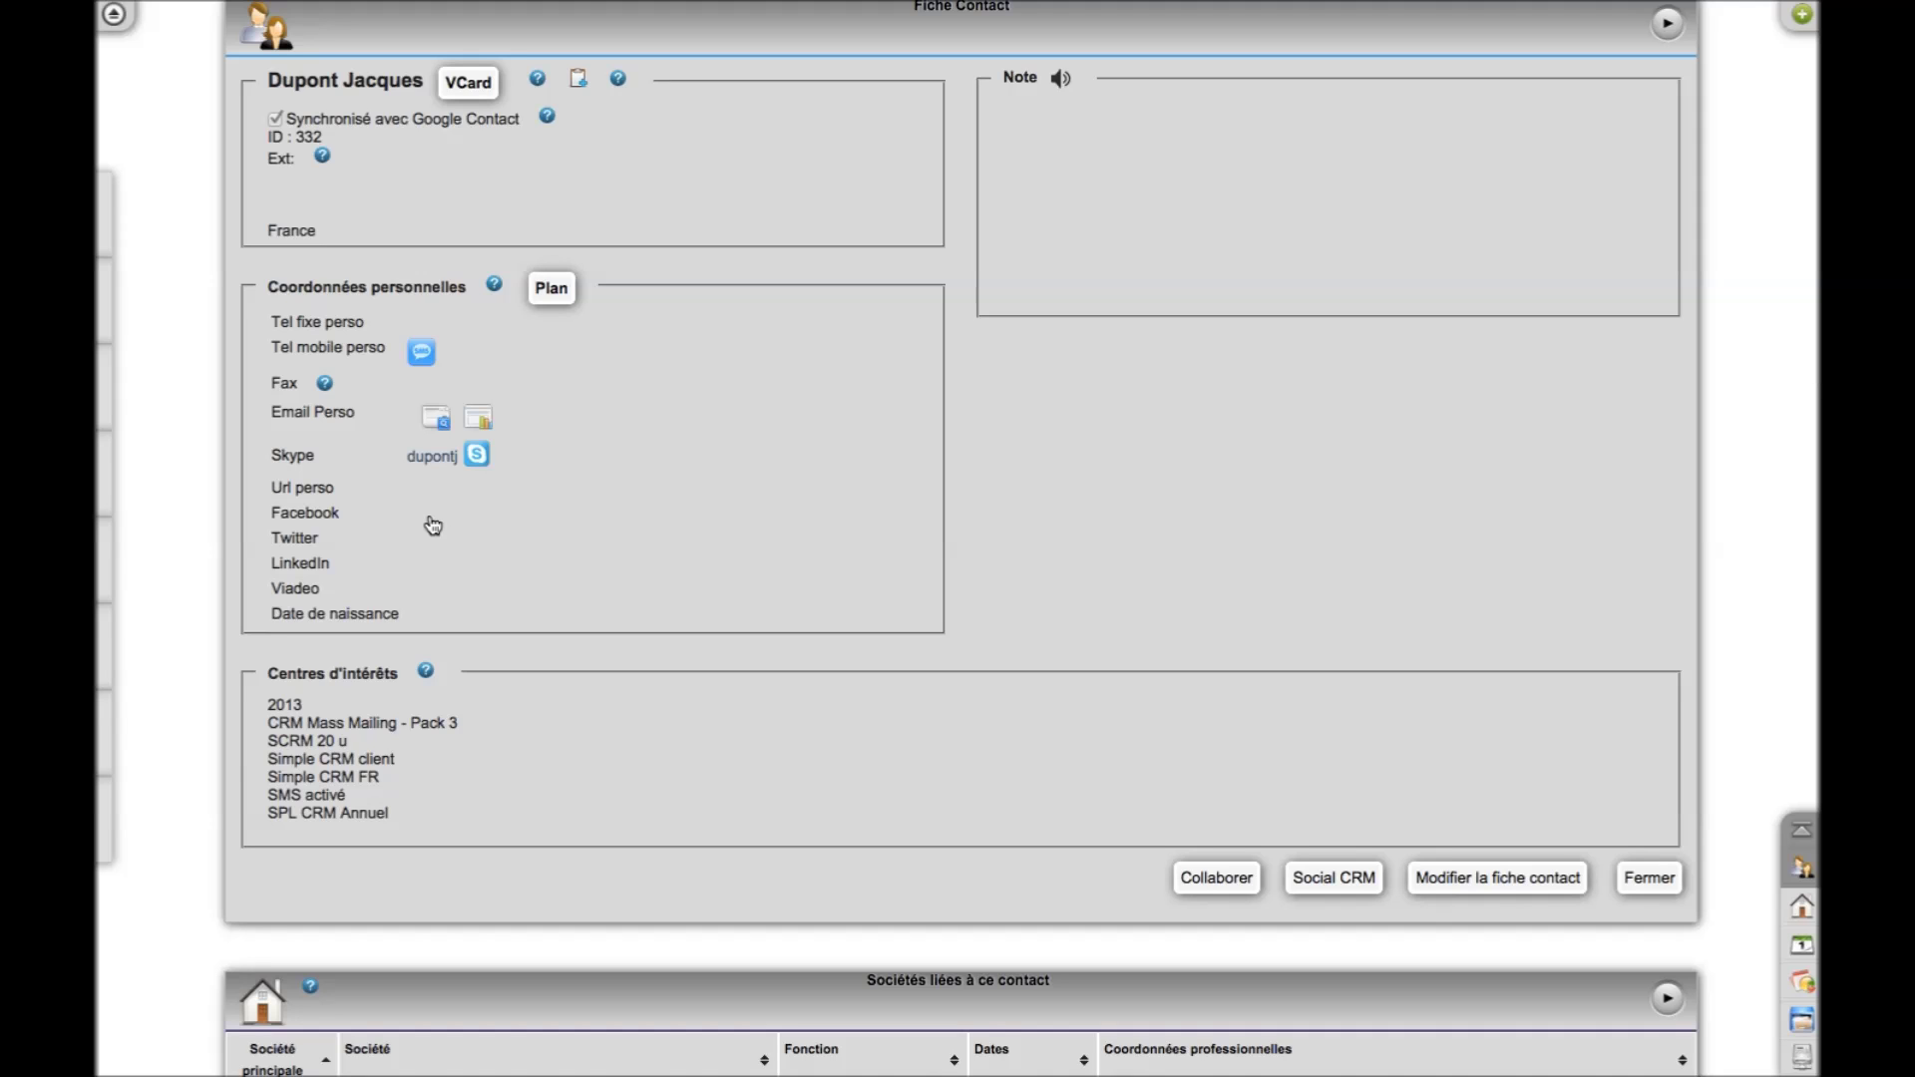
Scroll through the contact's details, interest centres and linked companies tables
scroll(851, 637, "down", 4)
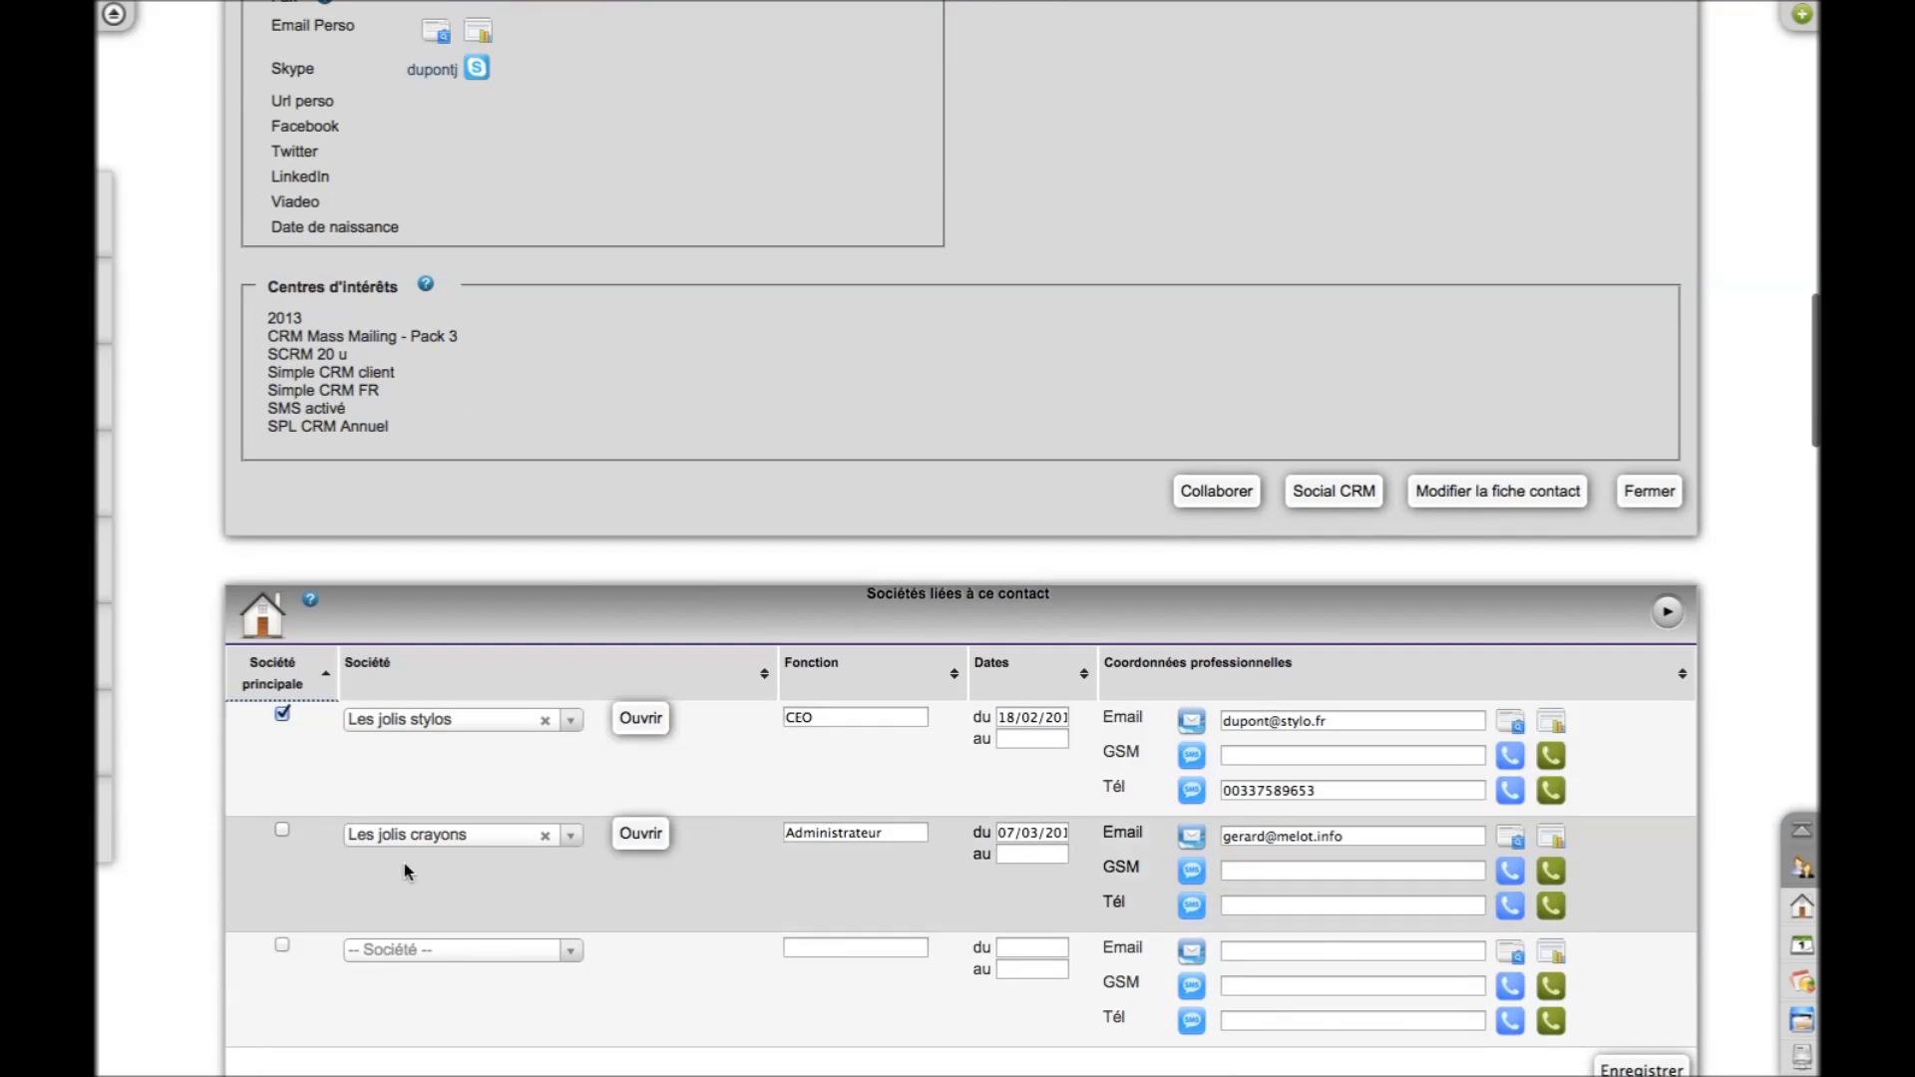
scroll(779, 376, "up", 4)
scroll(779, 376, "up", 1)
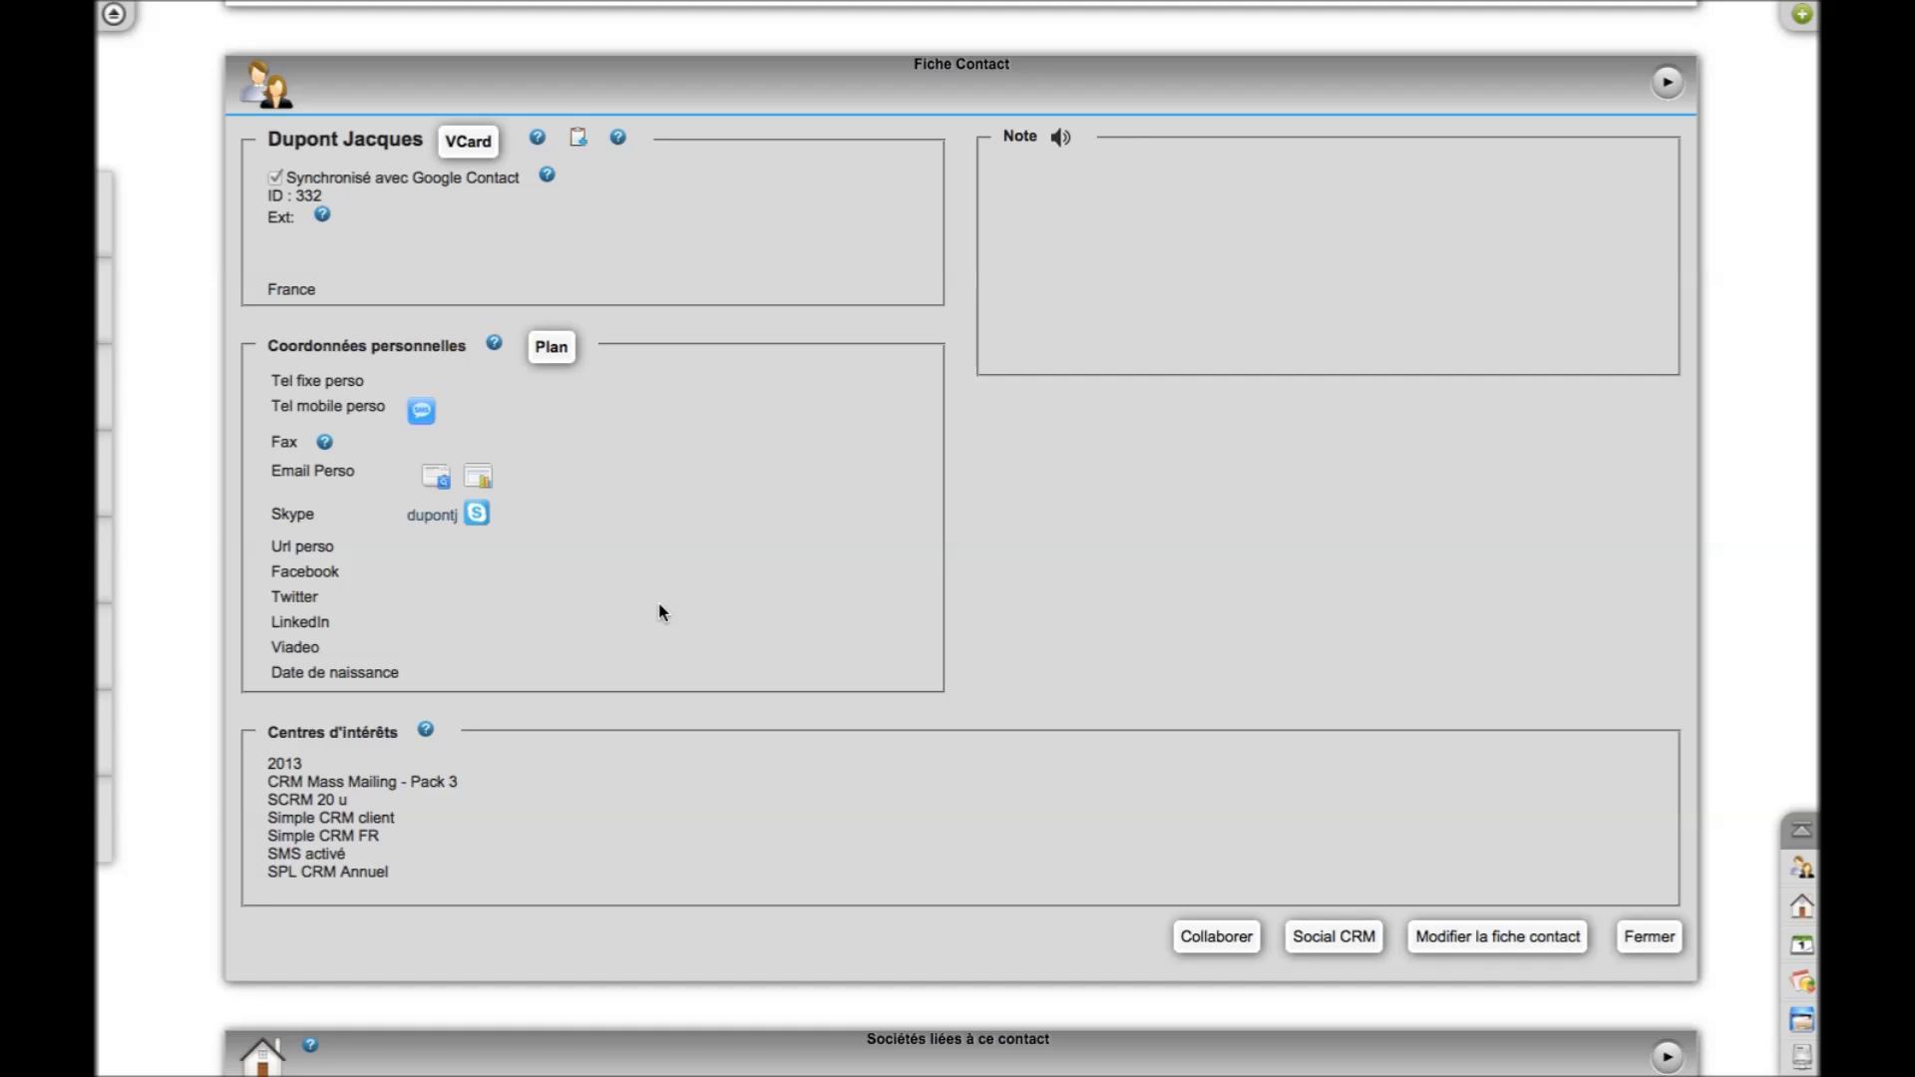
scroll(660, 610, "down", 1)
scroll(661, 611, "up", 1)
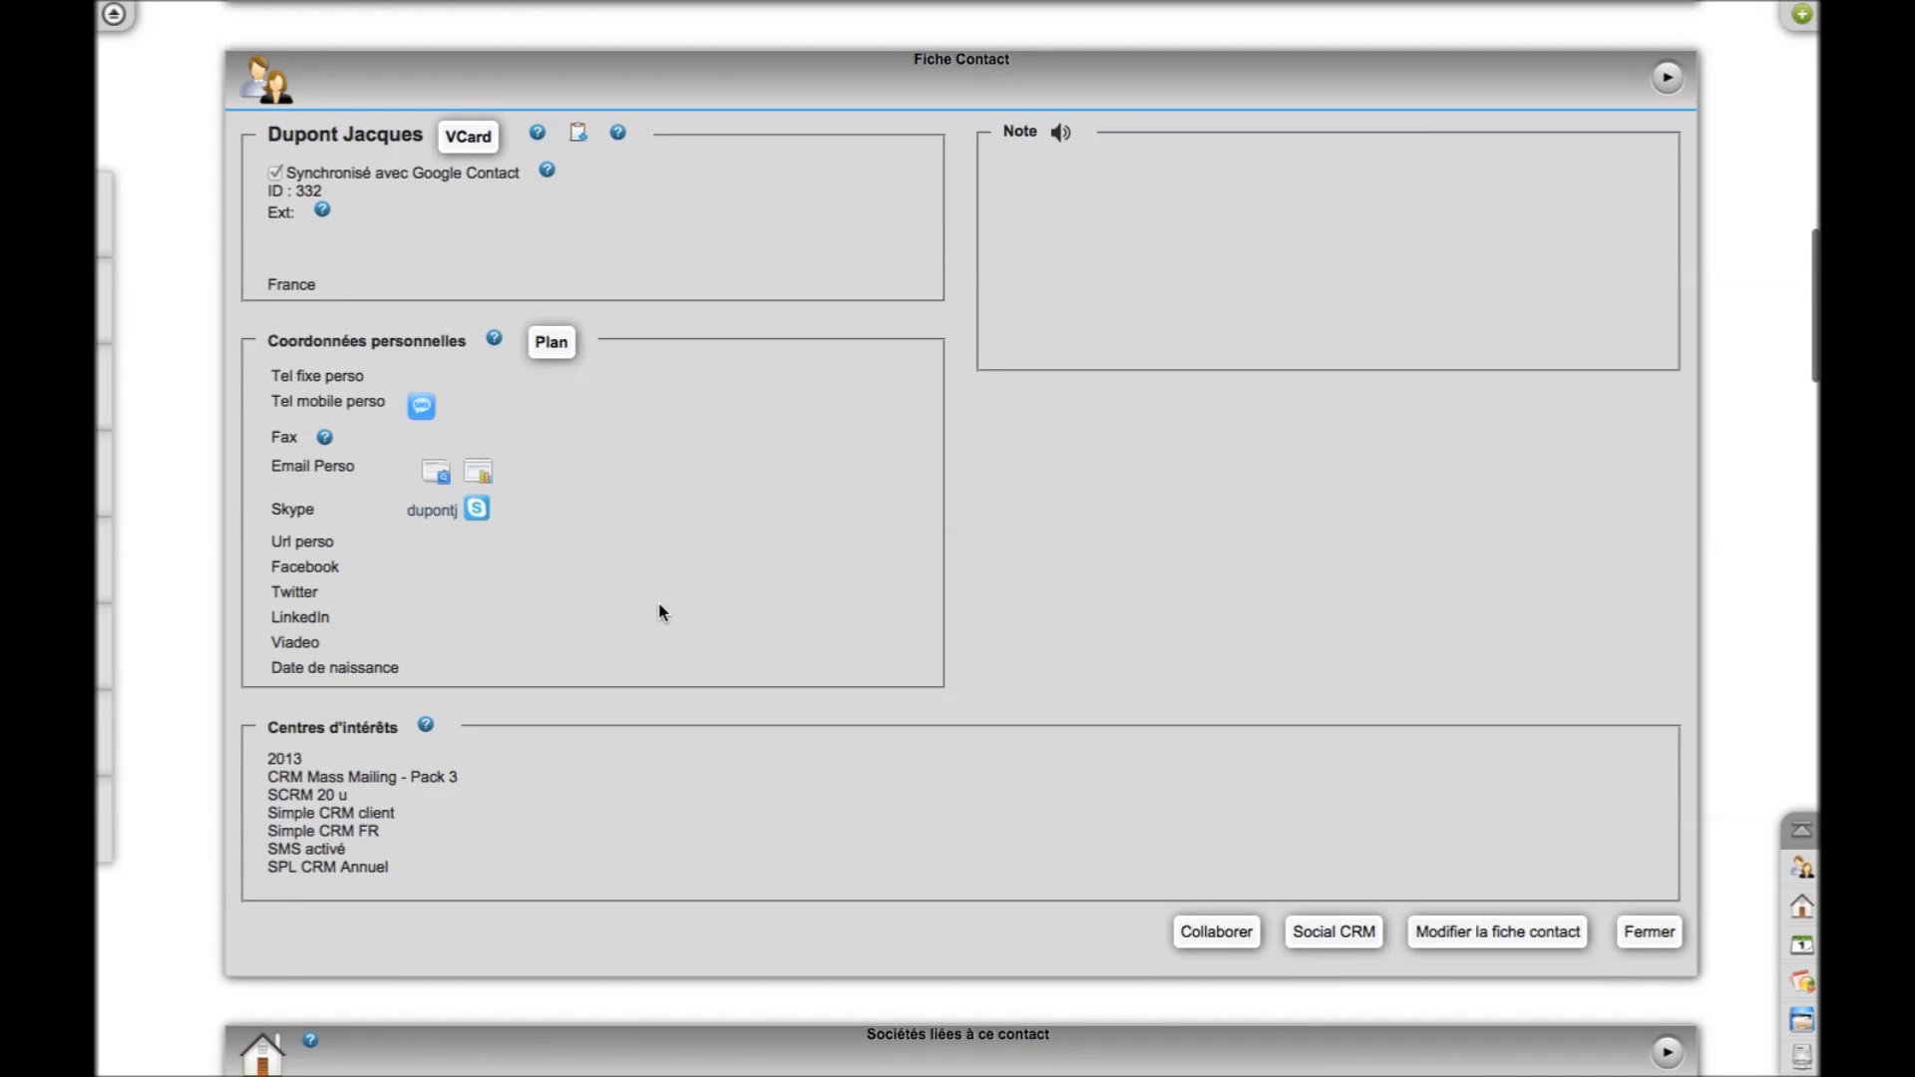
scroll(661, 610, "down", 1)
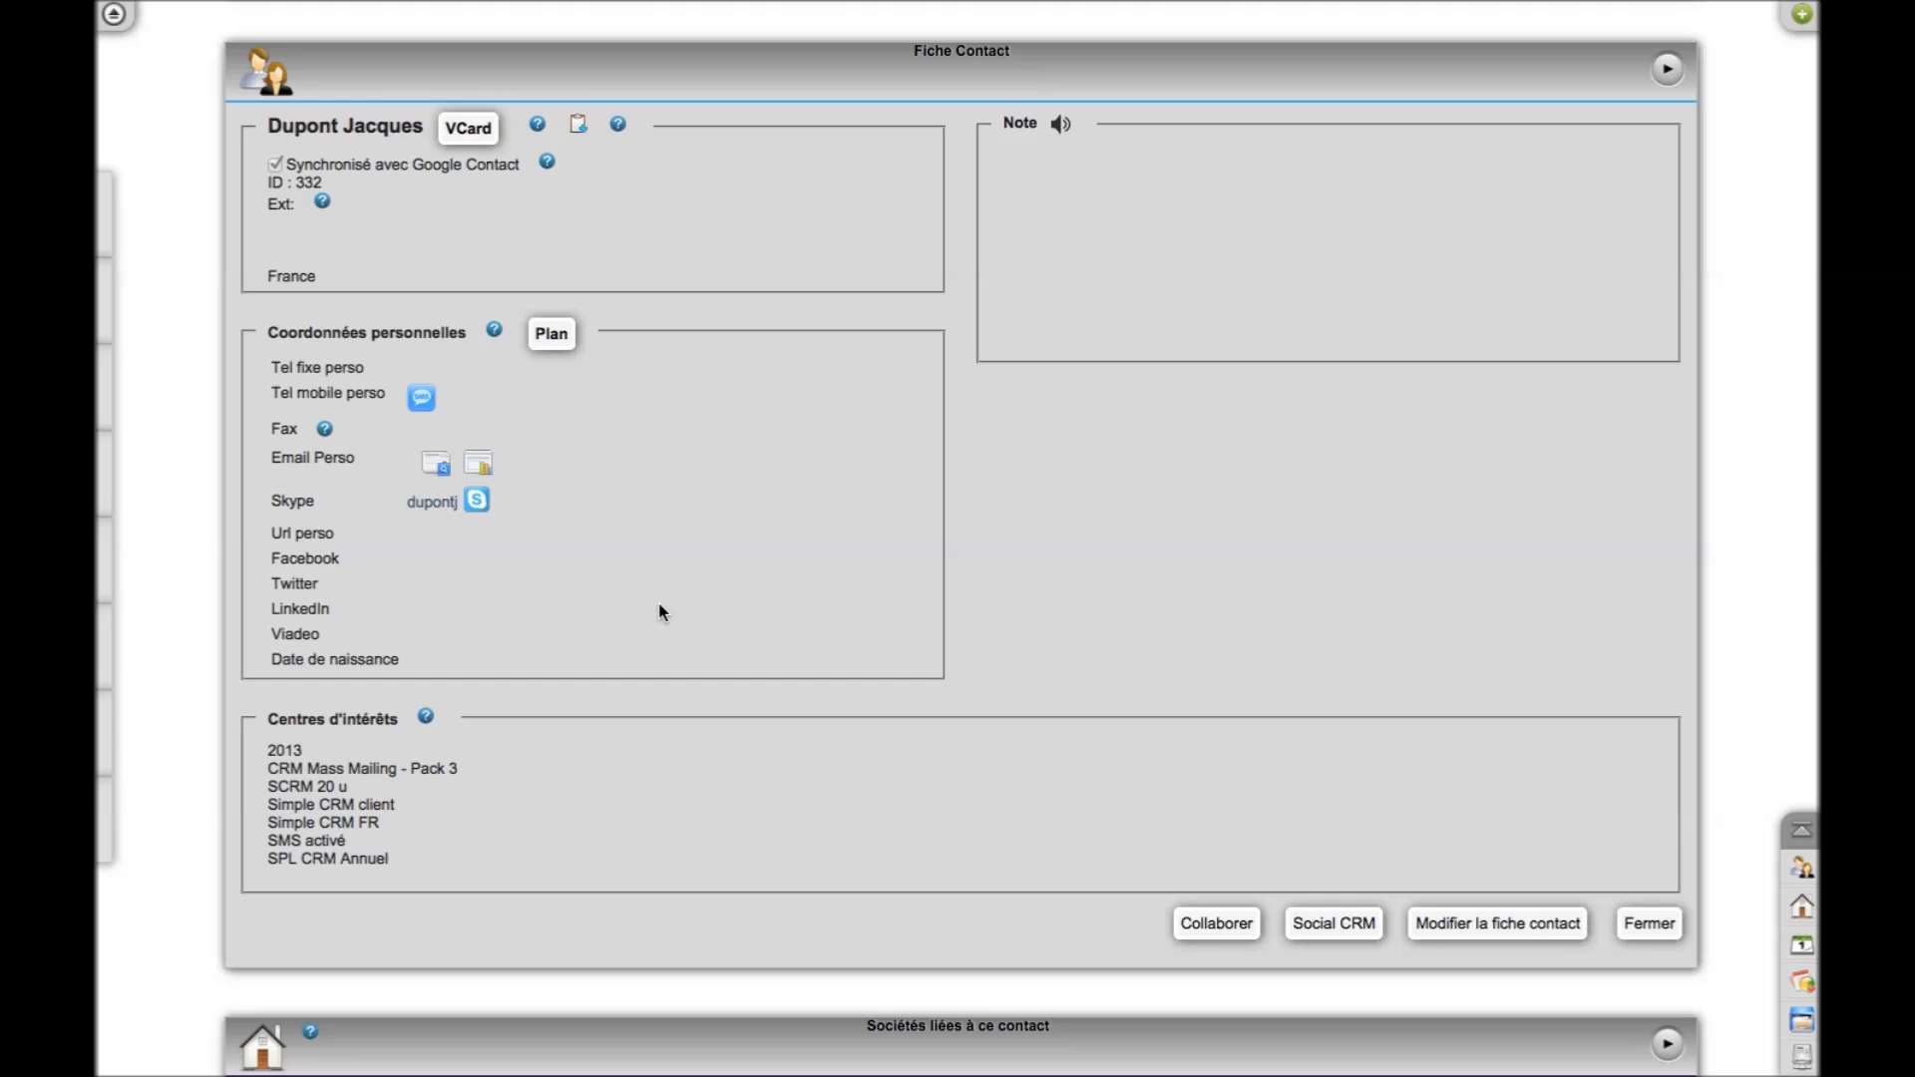
scroll(659, 612, "down", 1)
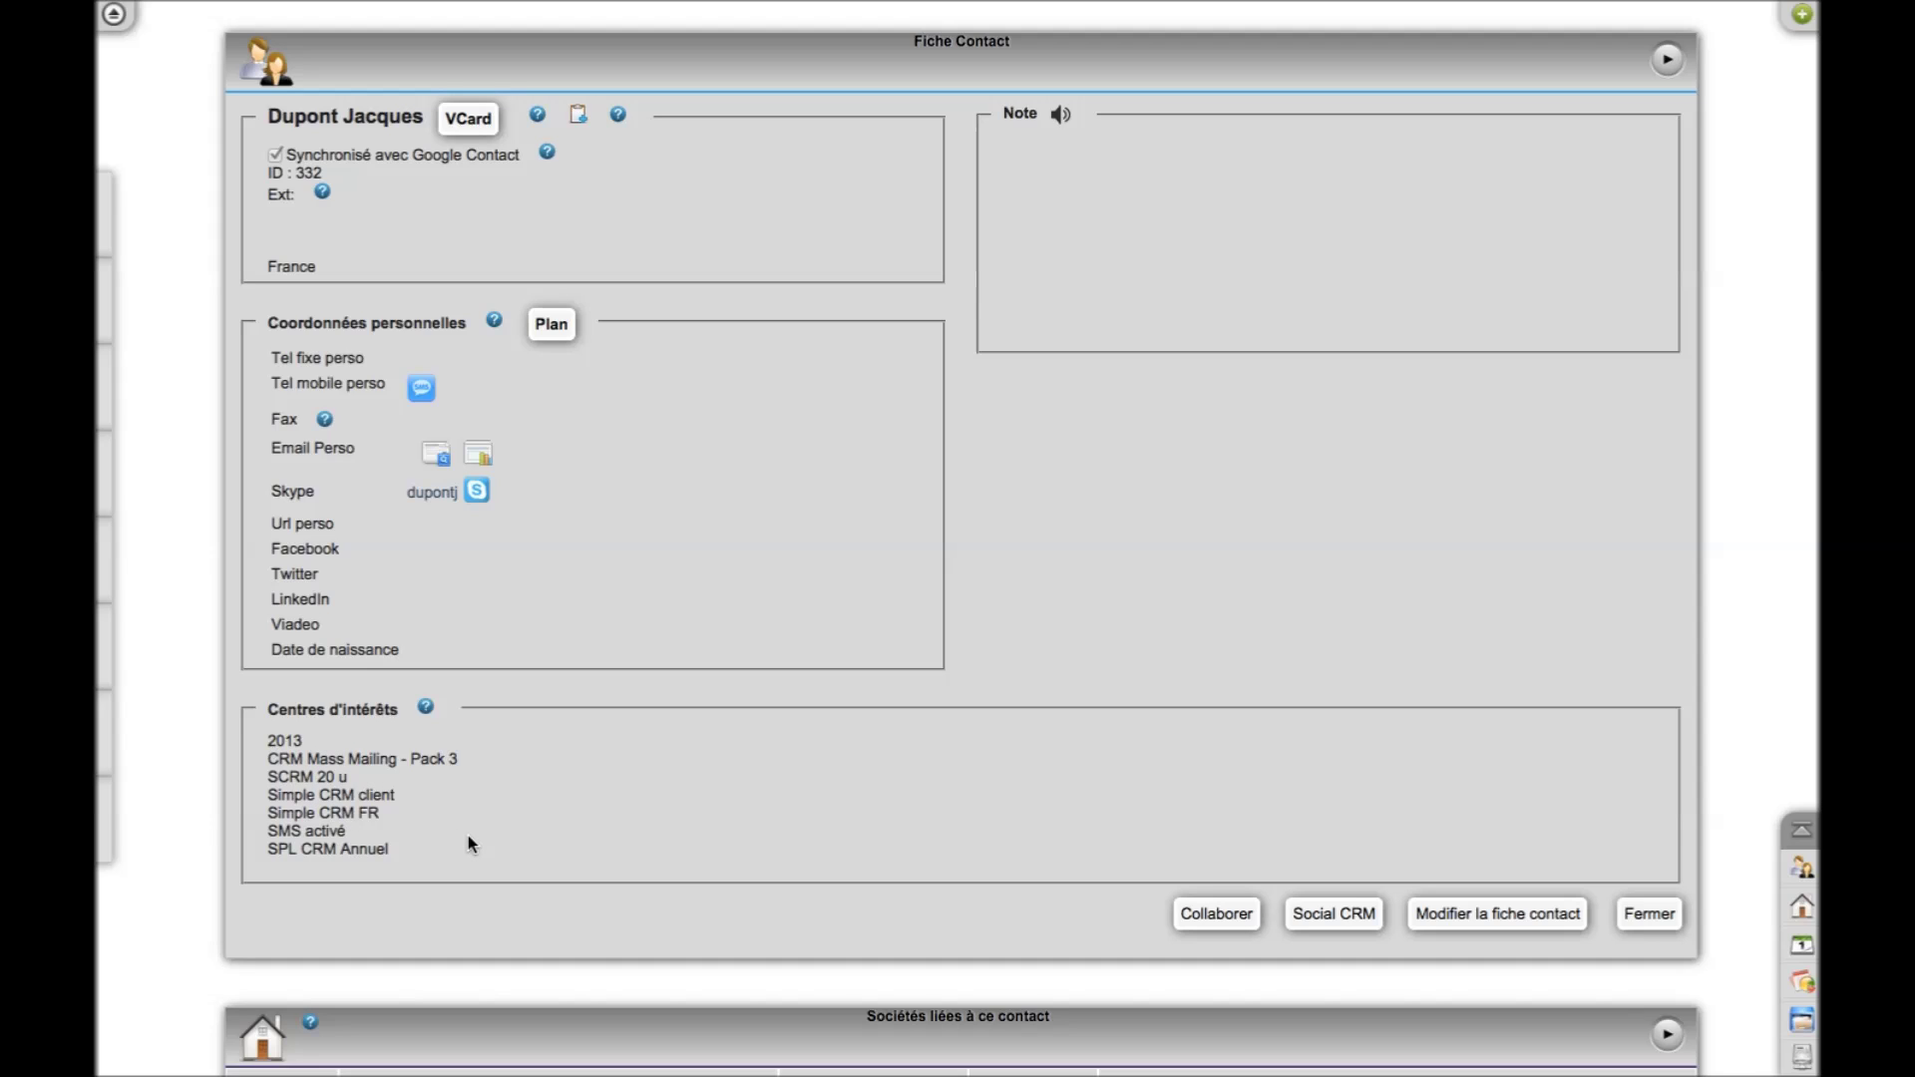
left_click(1444, 915)
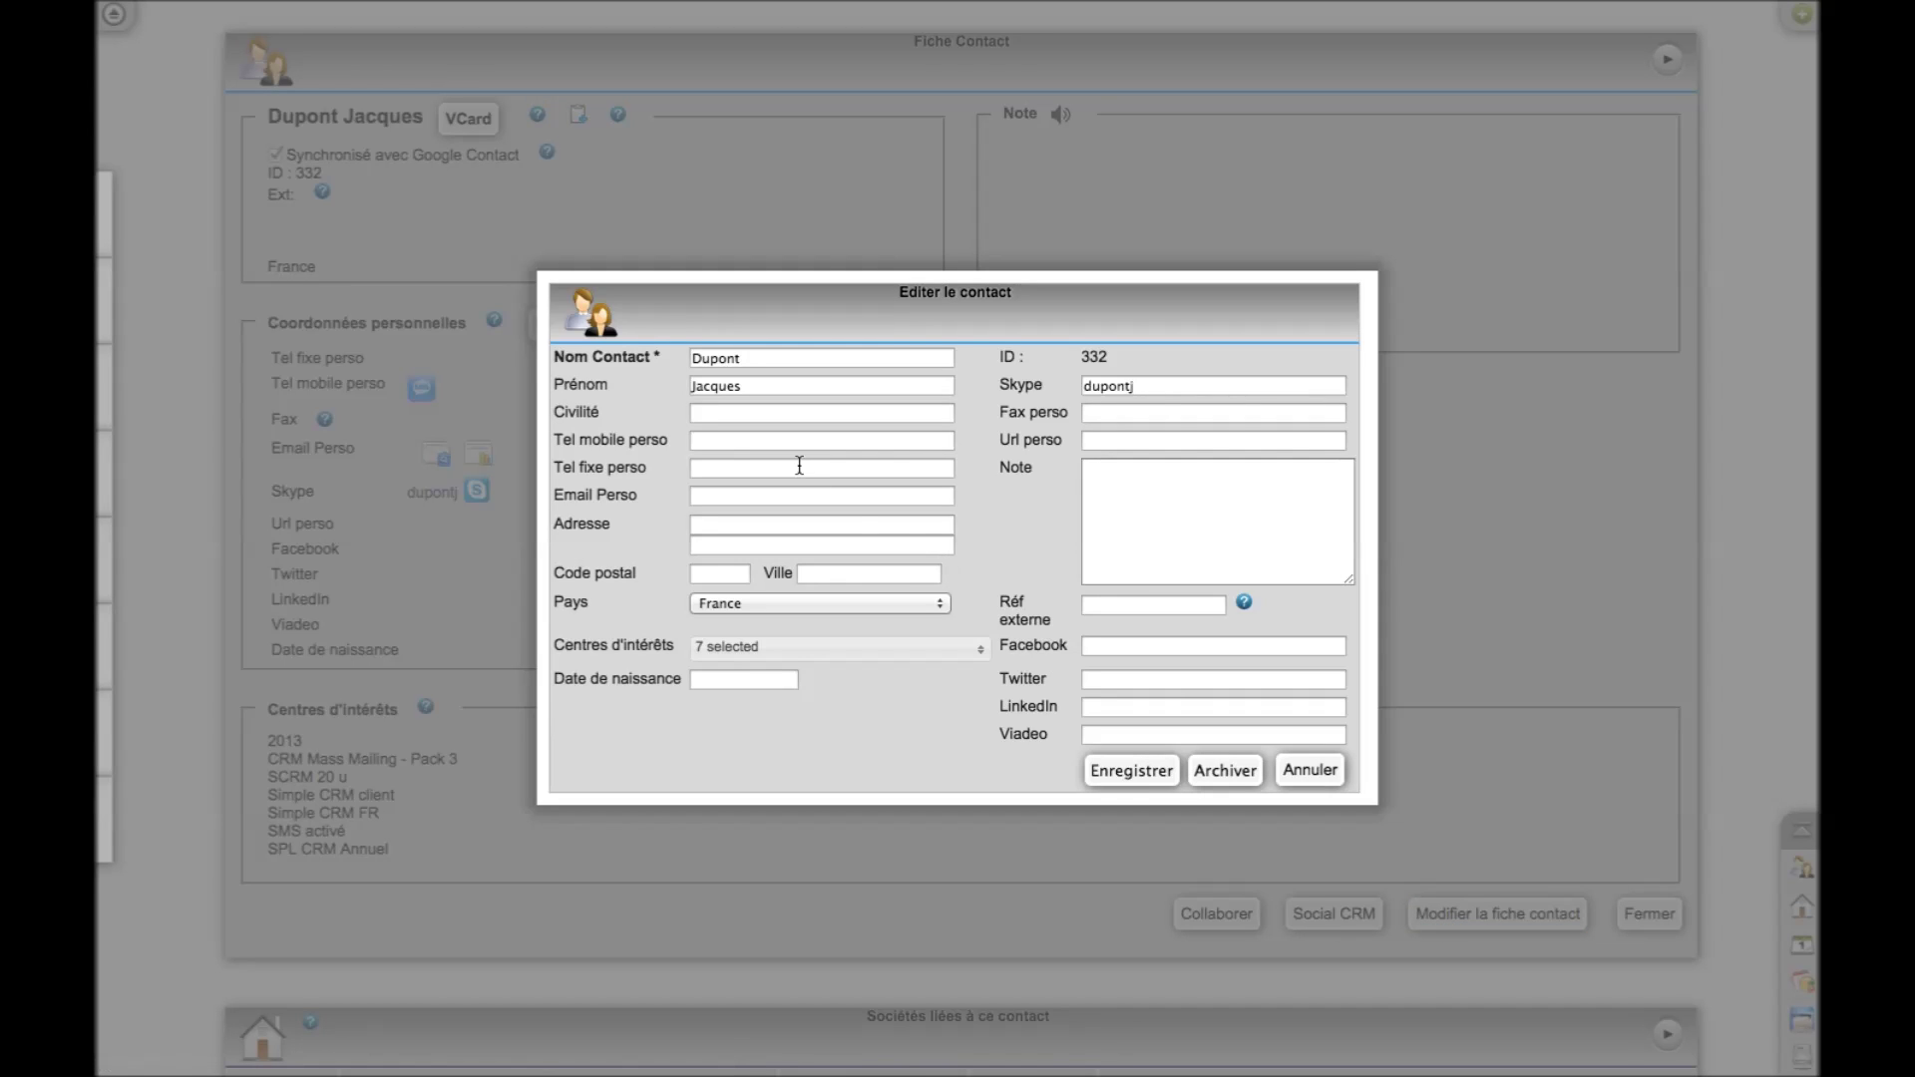
left_click(816, 650)
scroll(834, 768, "down", 10)
scroll(834, 768, "down", 8)
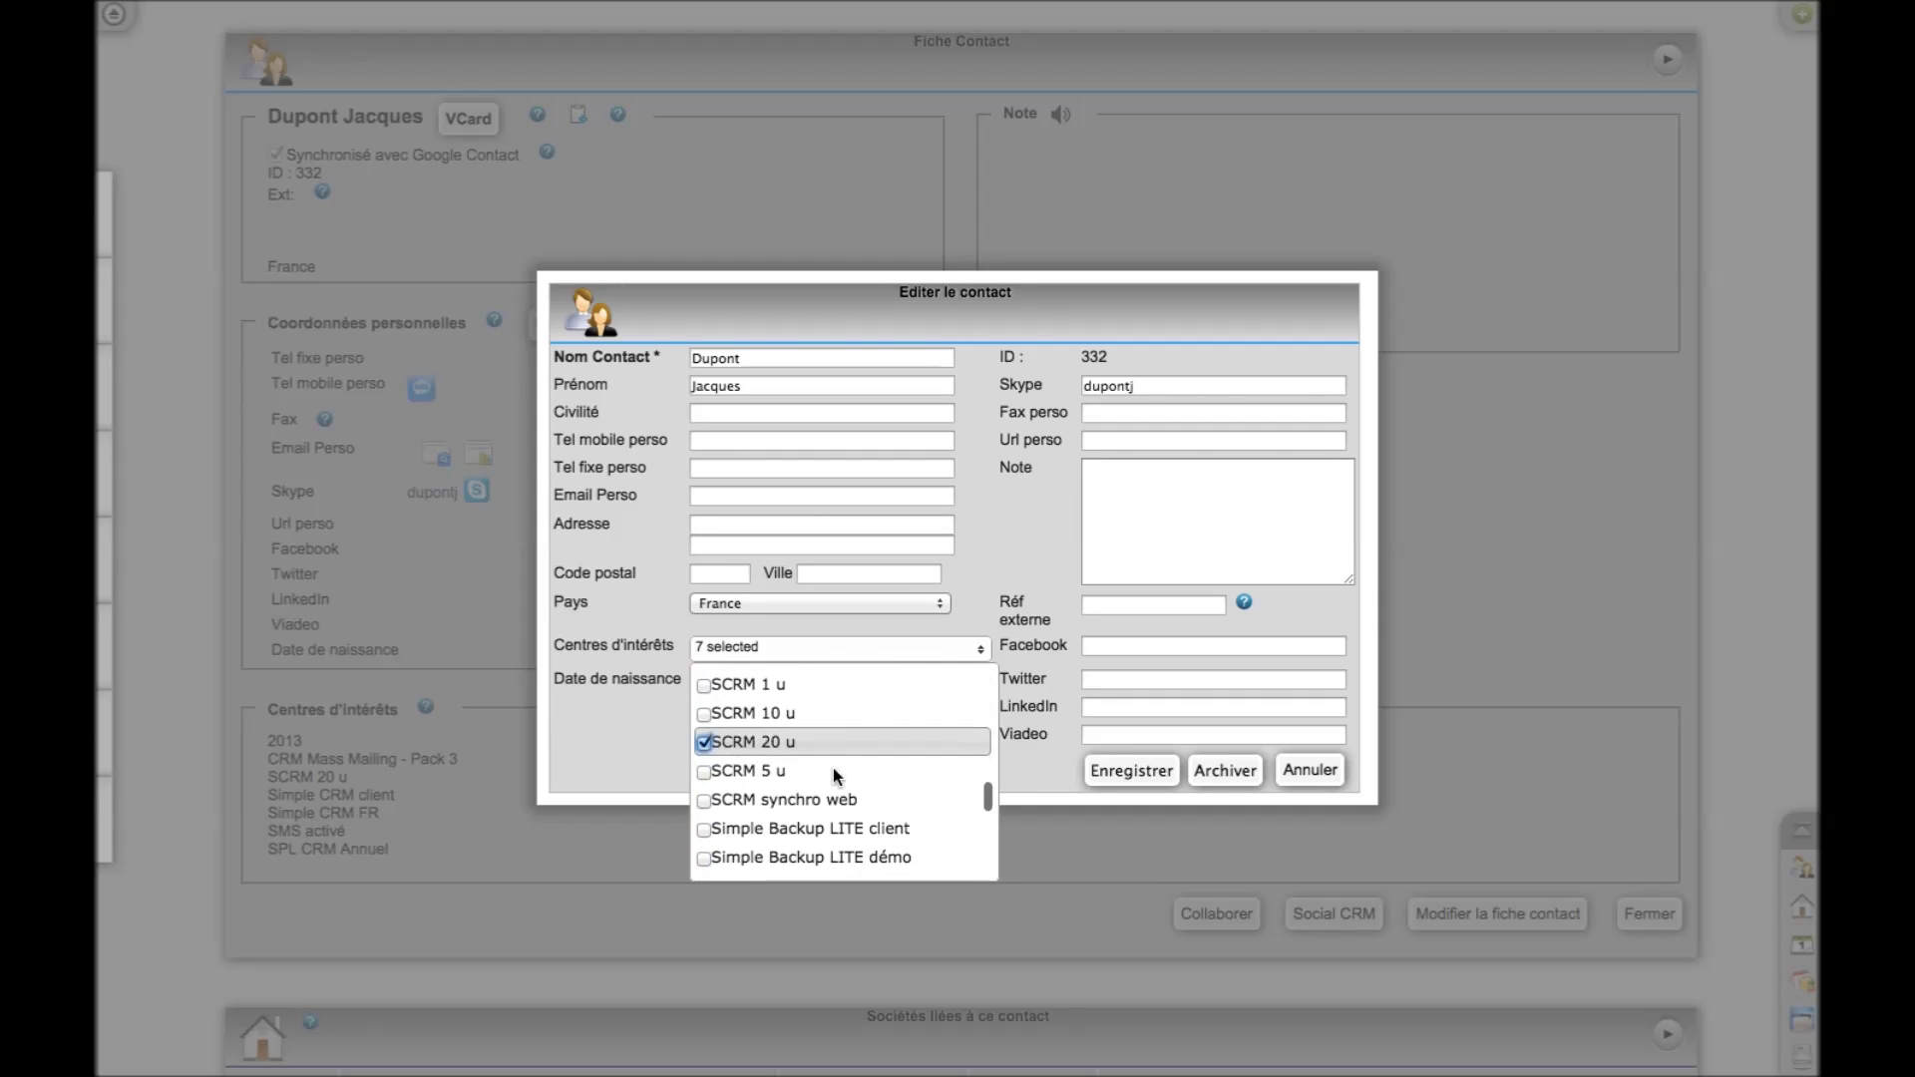
scroll(833, 768, "down", 6)
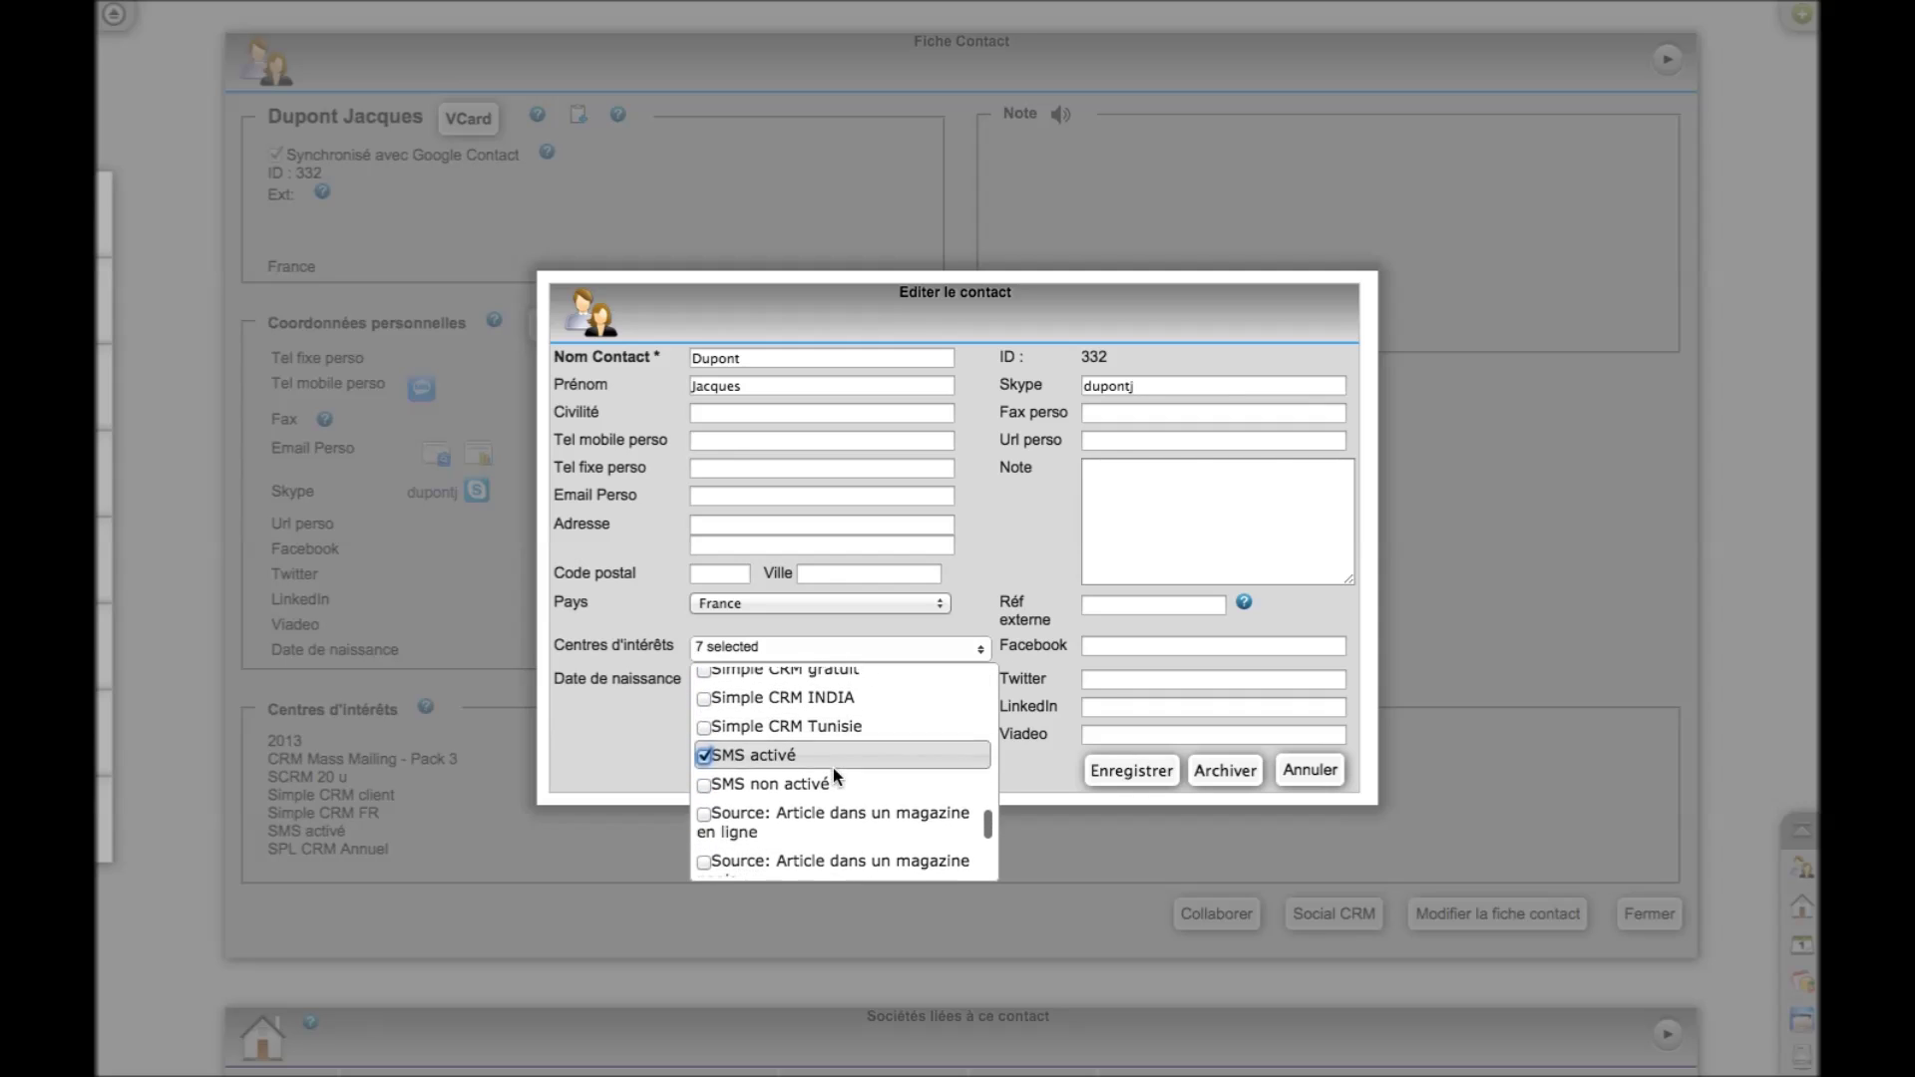
scroll(833, 768, "down", 5)
scroll(833, 768, "down", 6)
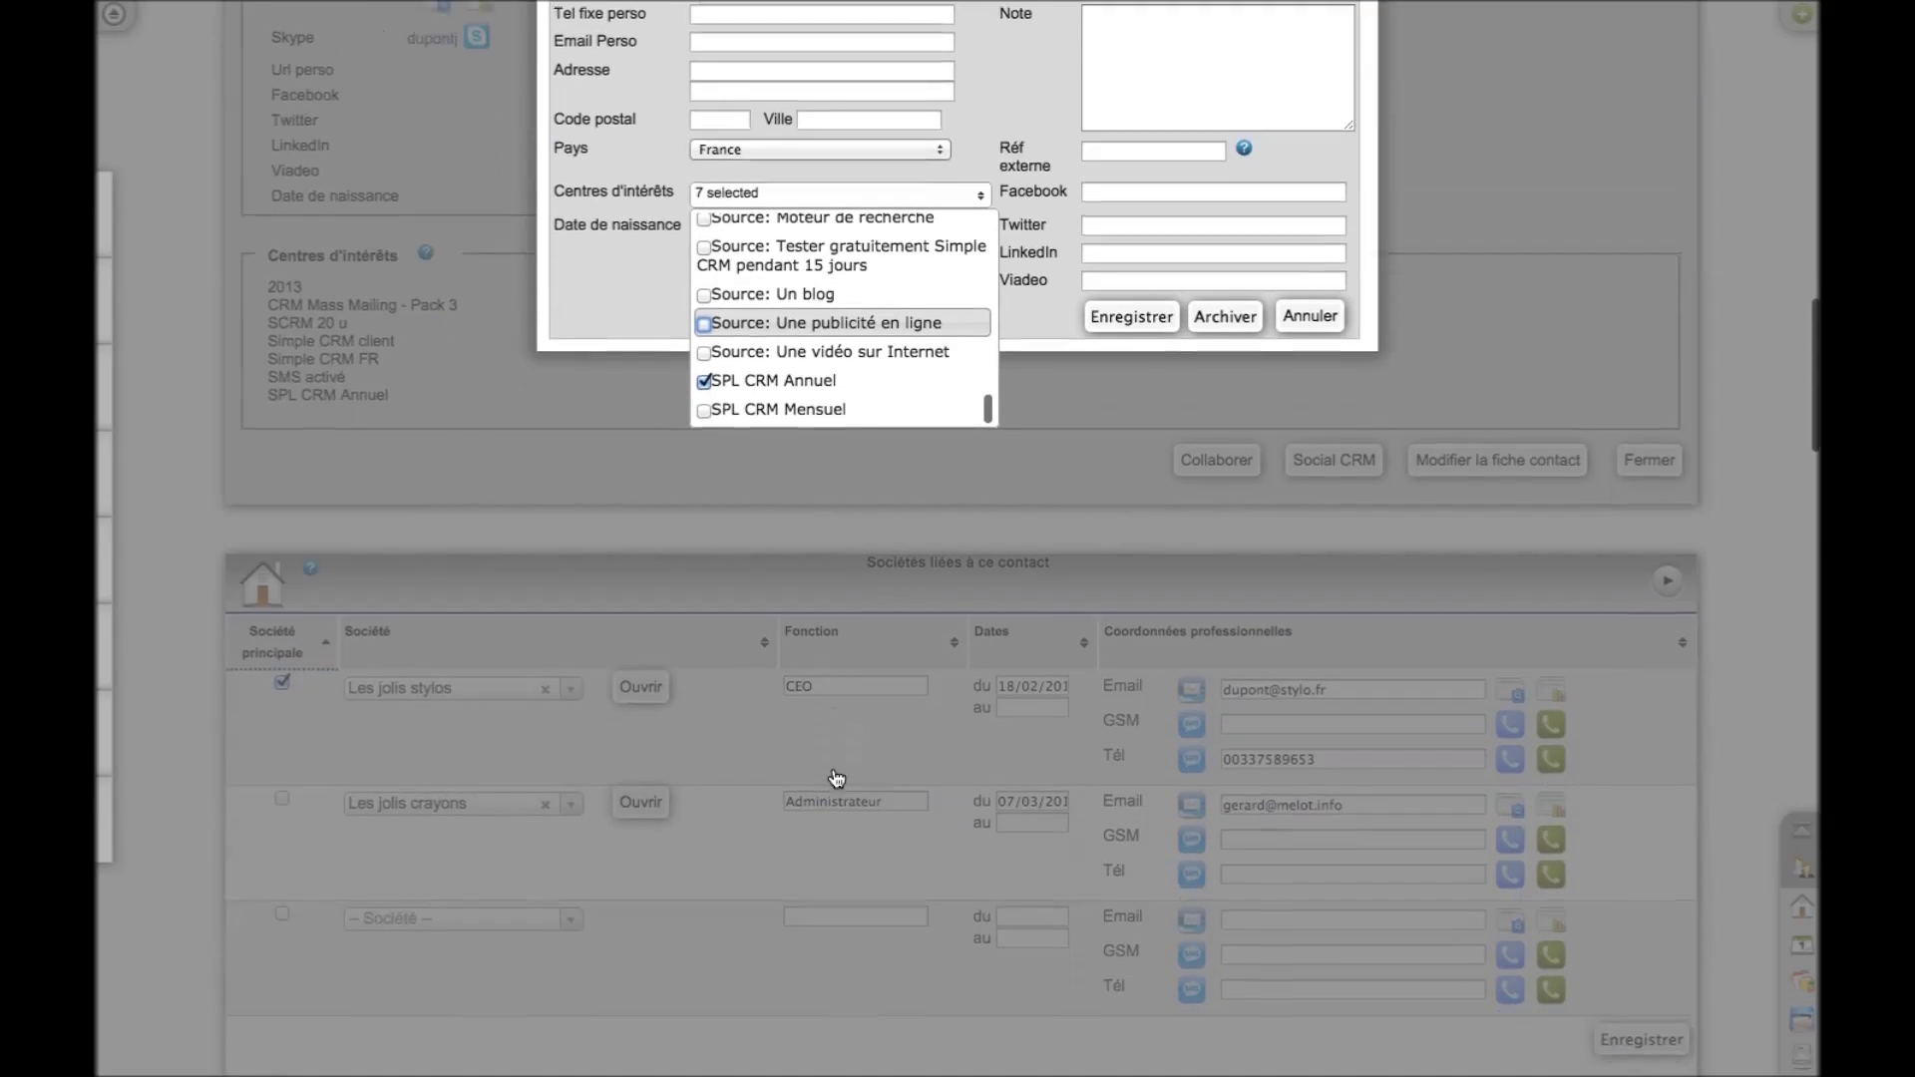
scroll(836, 778, "up", 3)
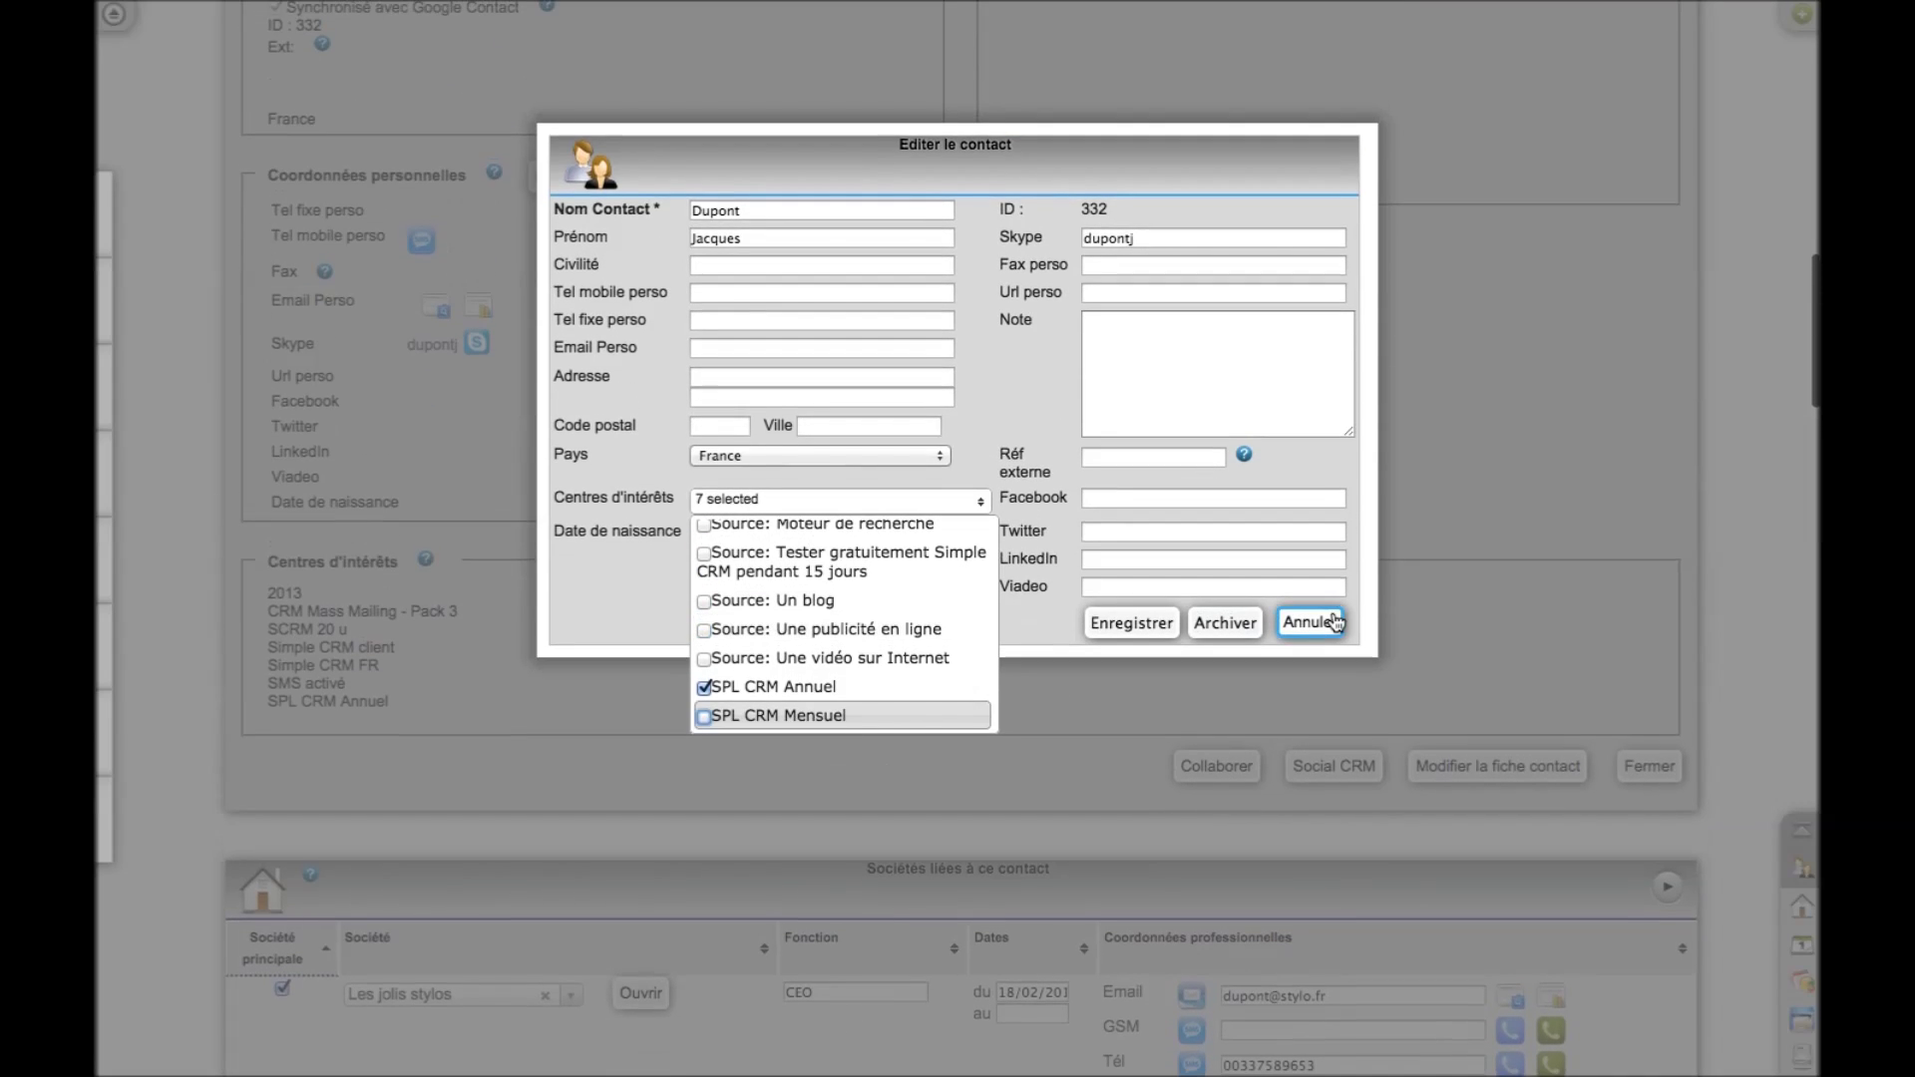
left_click(1334, 623)
left_click(1335, 623)
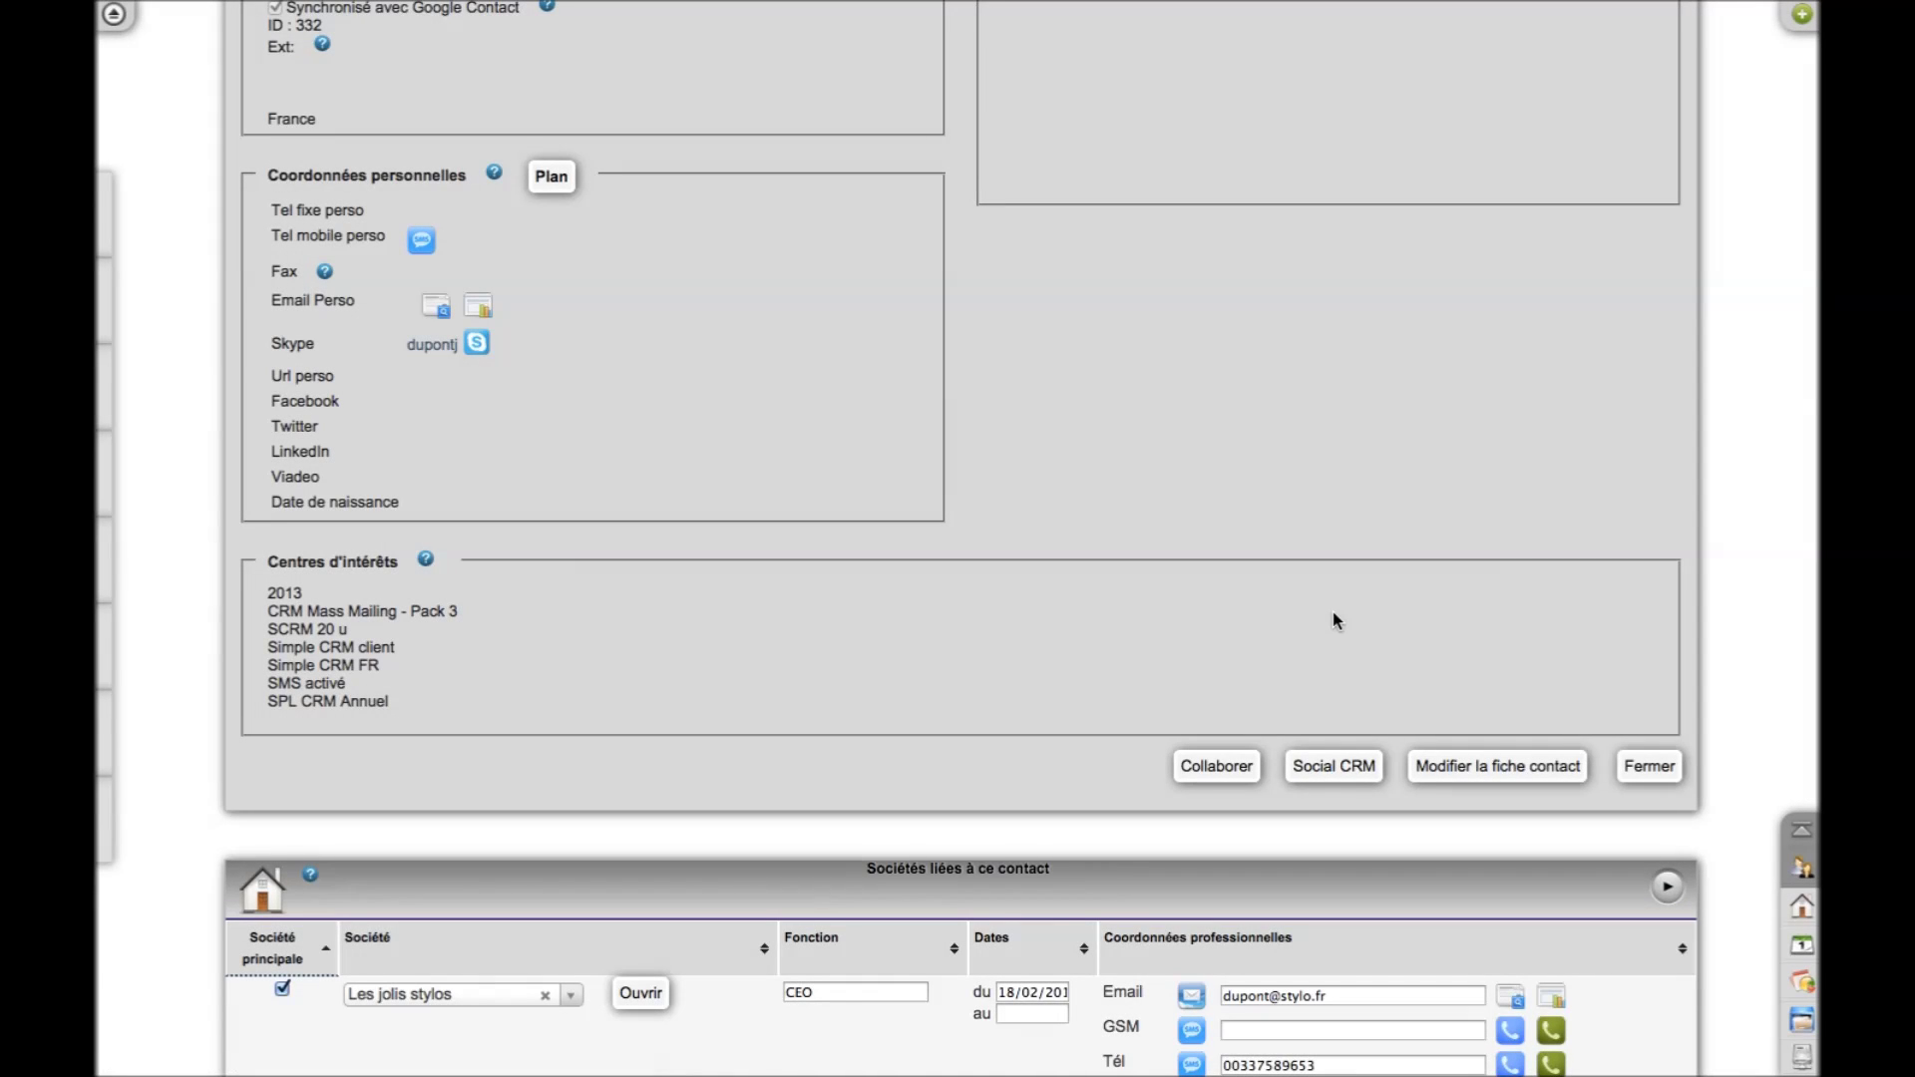
scroll(1333, 612, "up", 2)
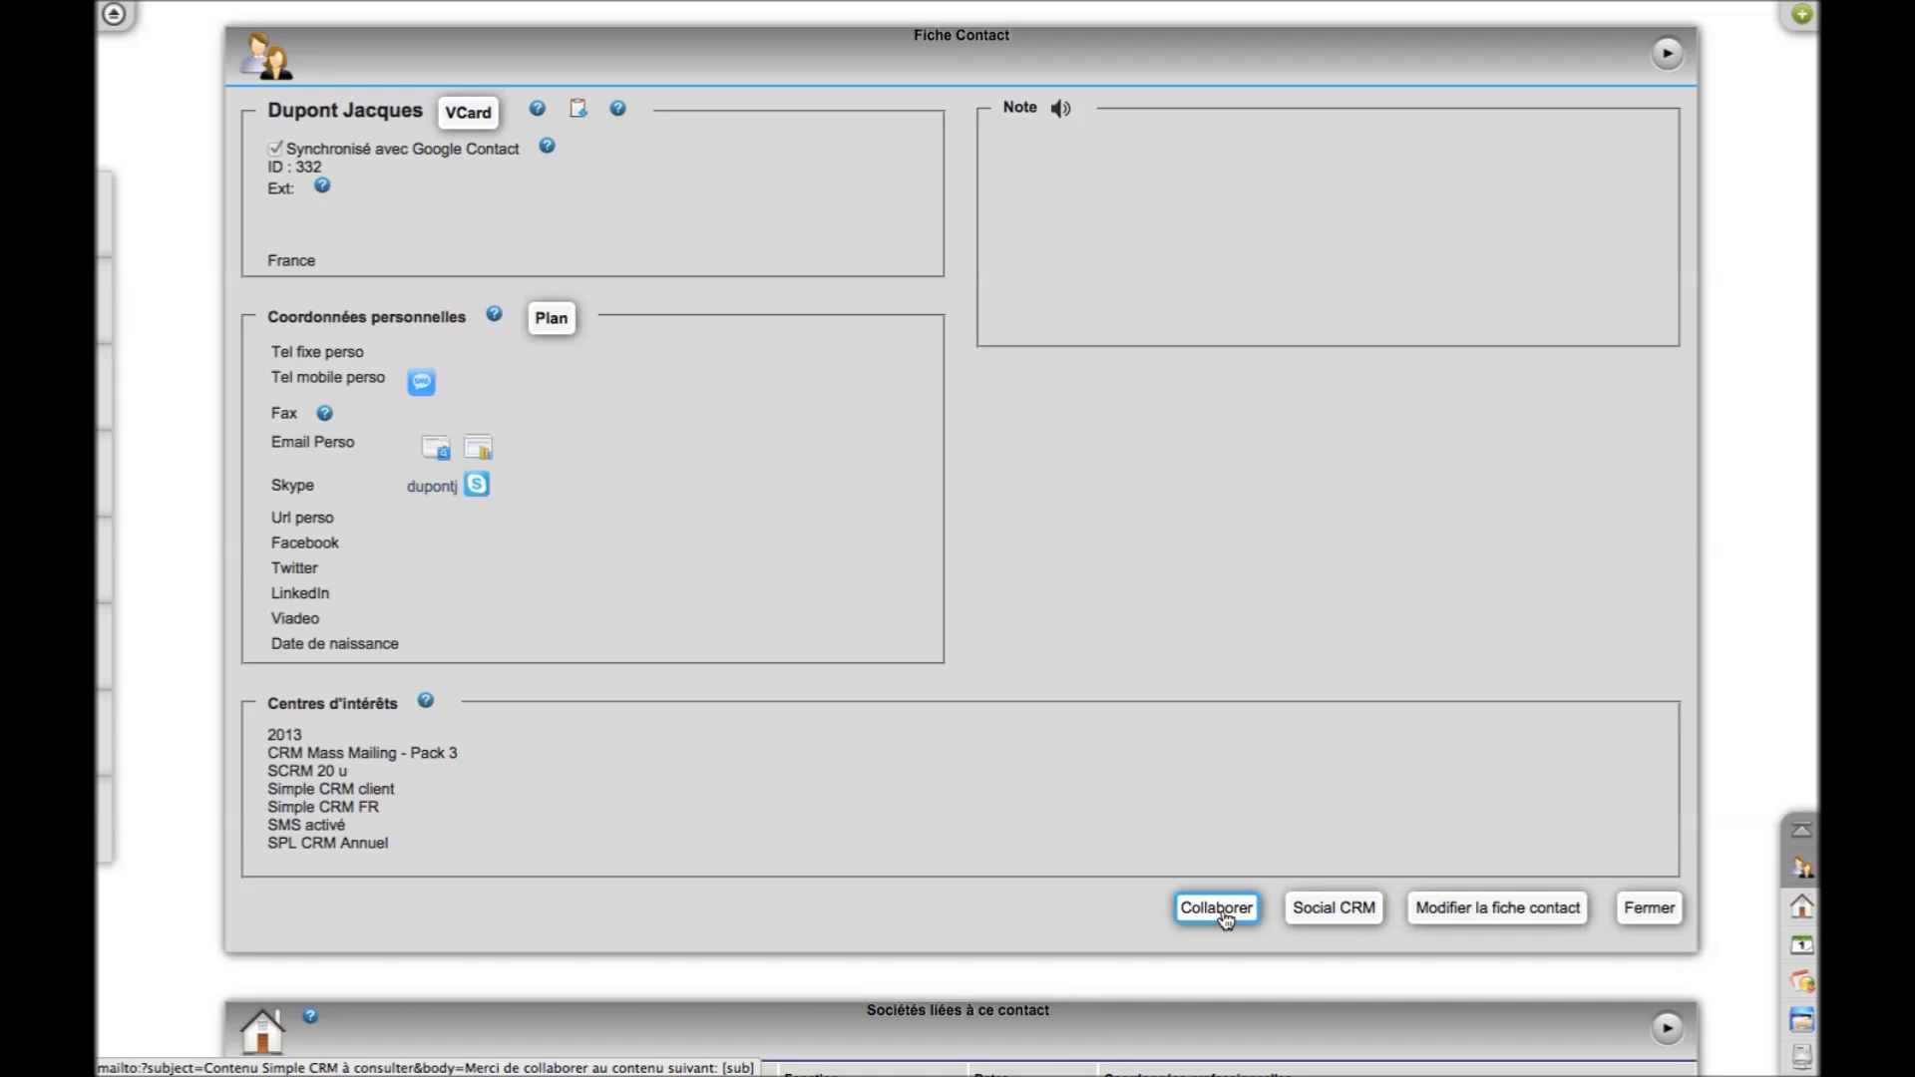
Address the collaboration email to a colleague's e-mail and add a line asking them to phone the contact
left_click(1226, 913)
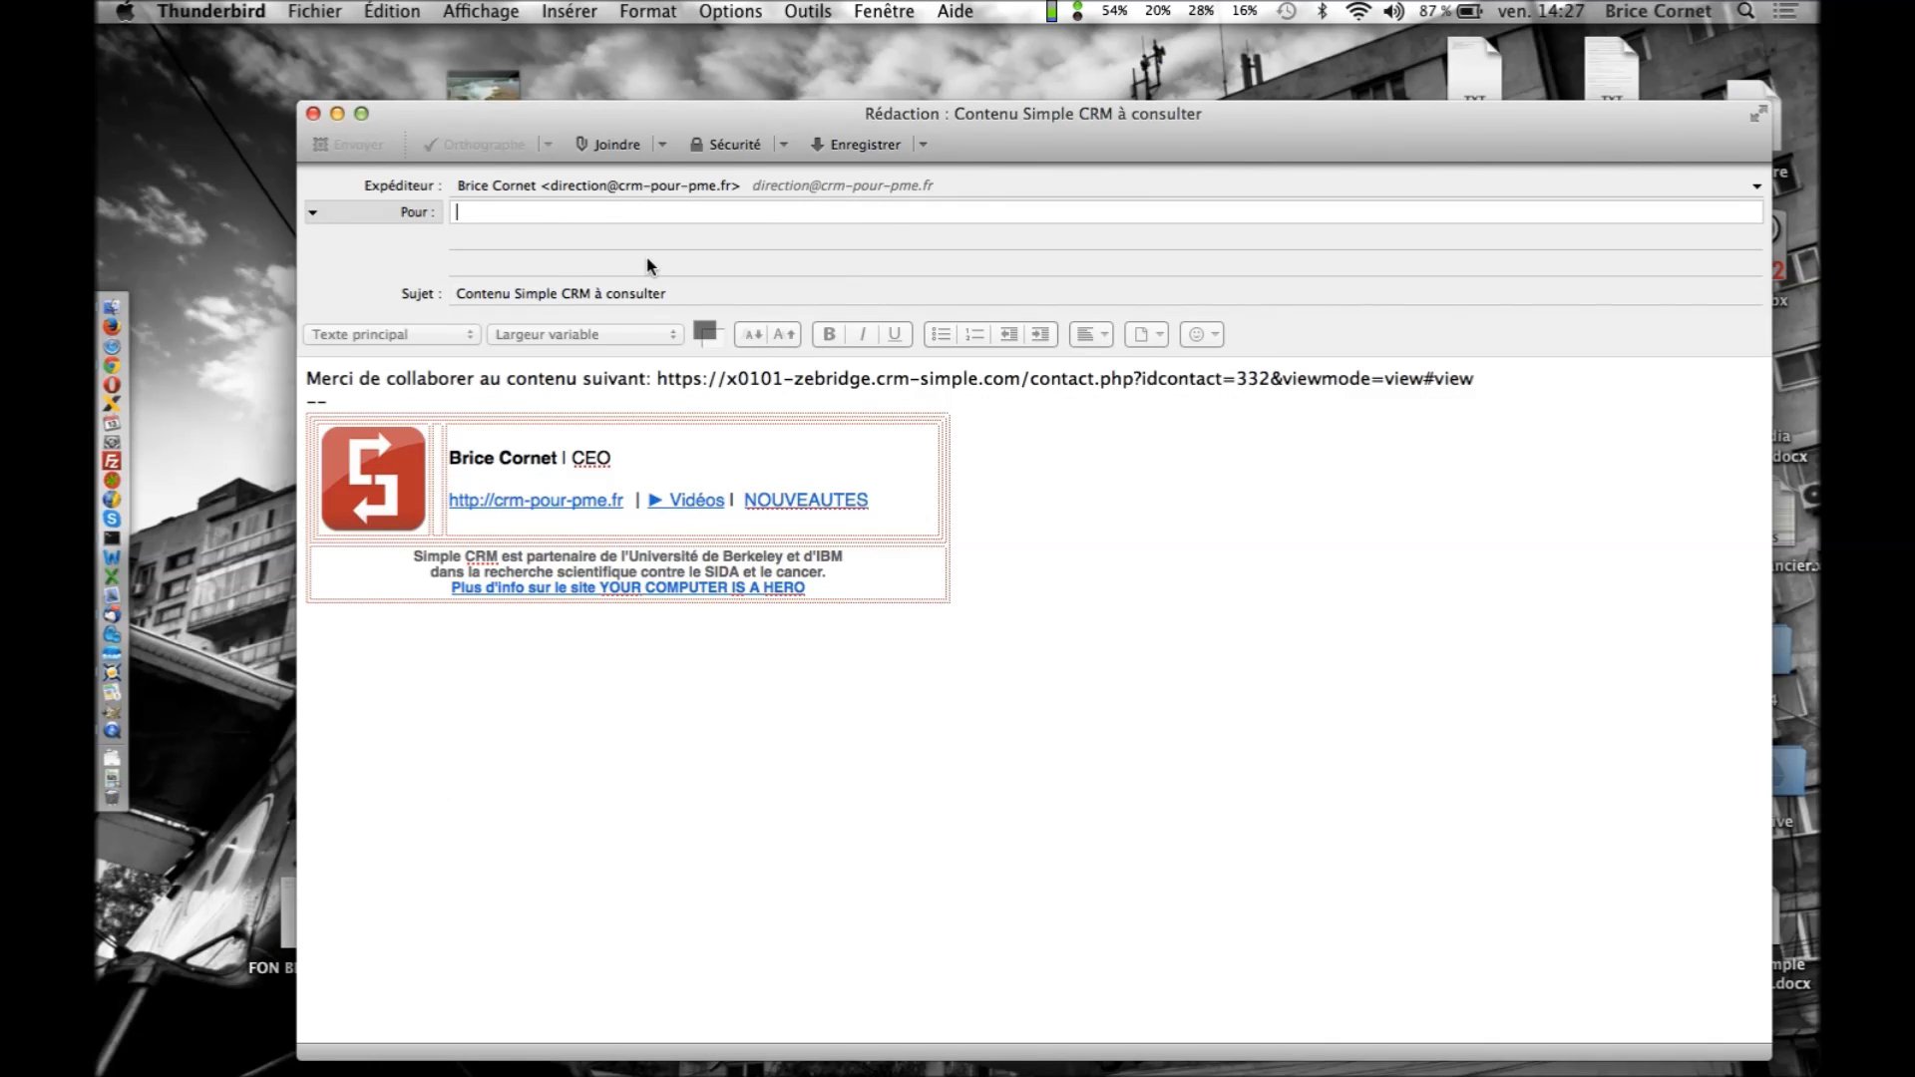
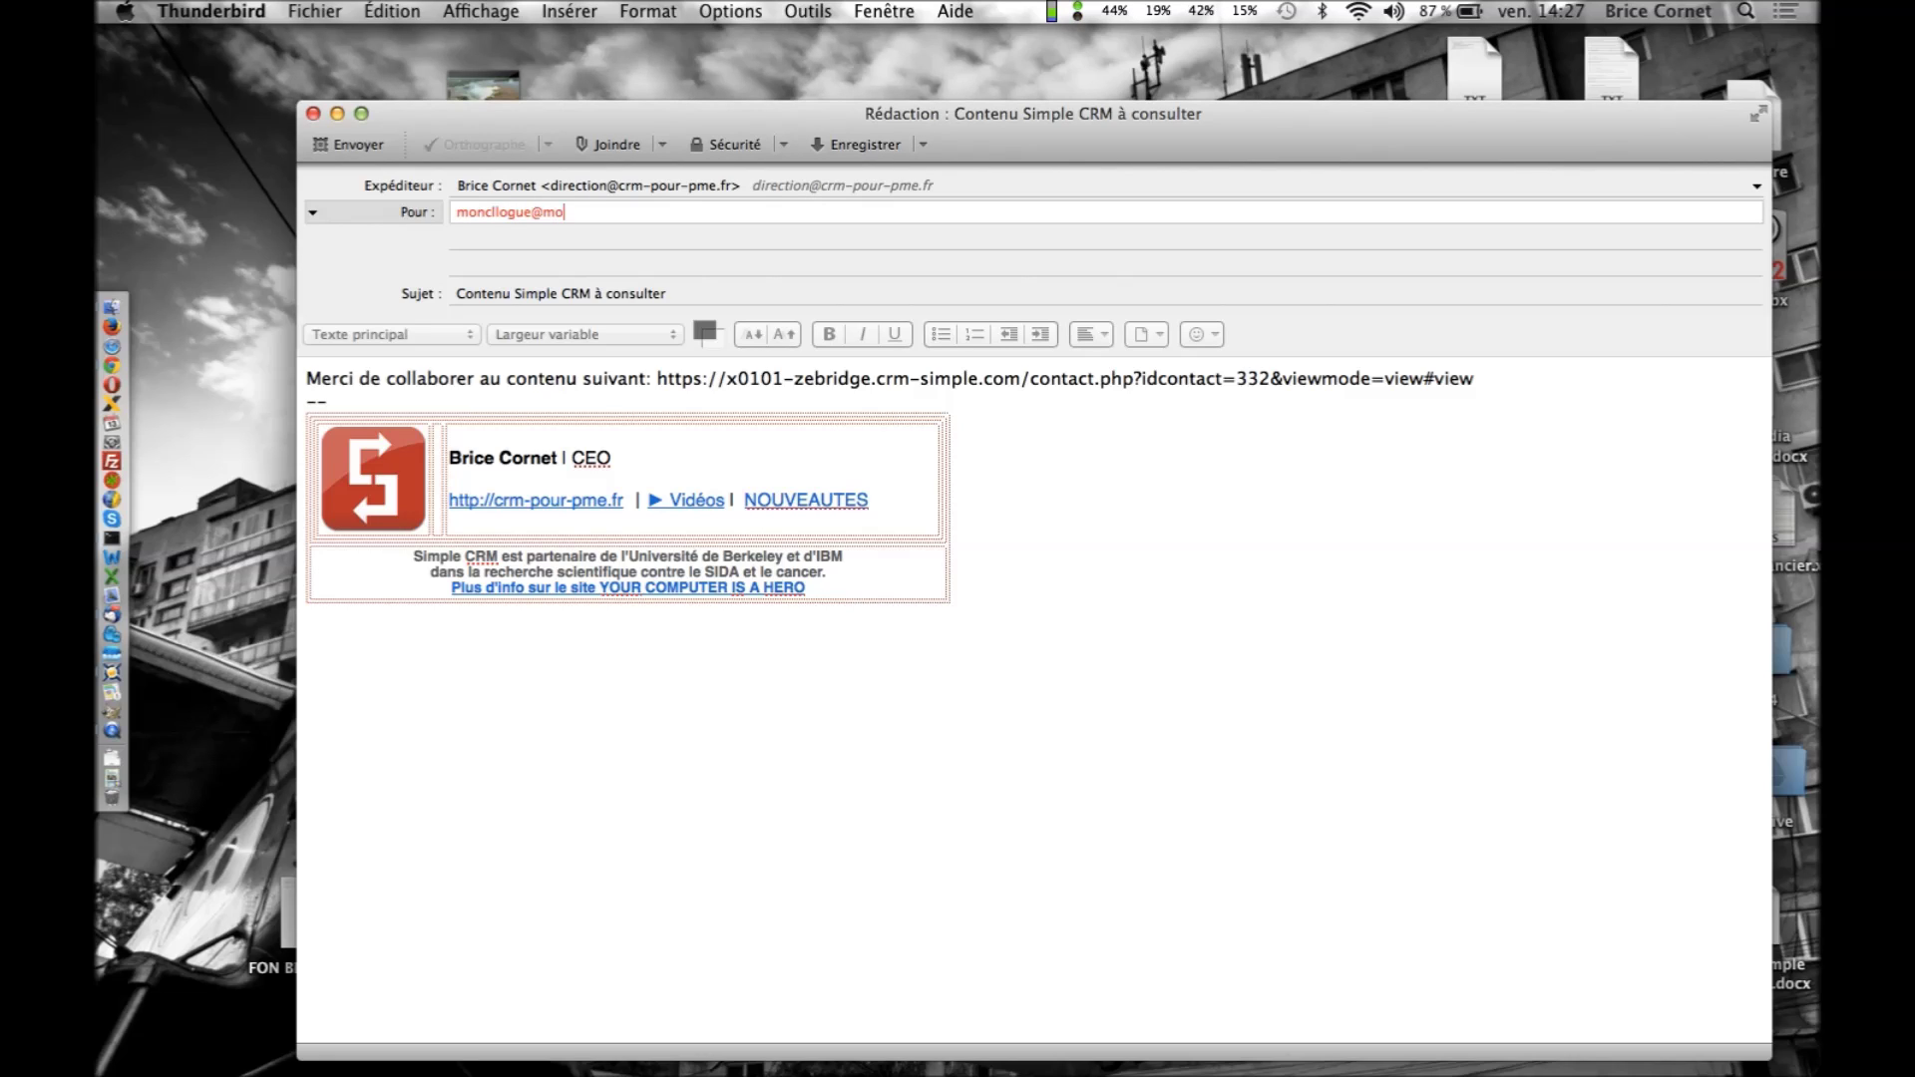
left_click(1511, 377)
key("Return")
key("Return")
type("Tel Monsieur Du")
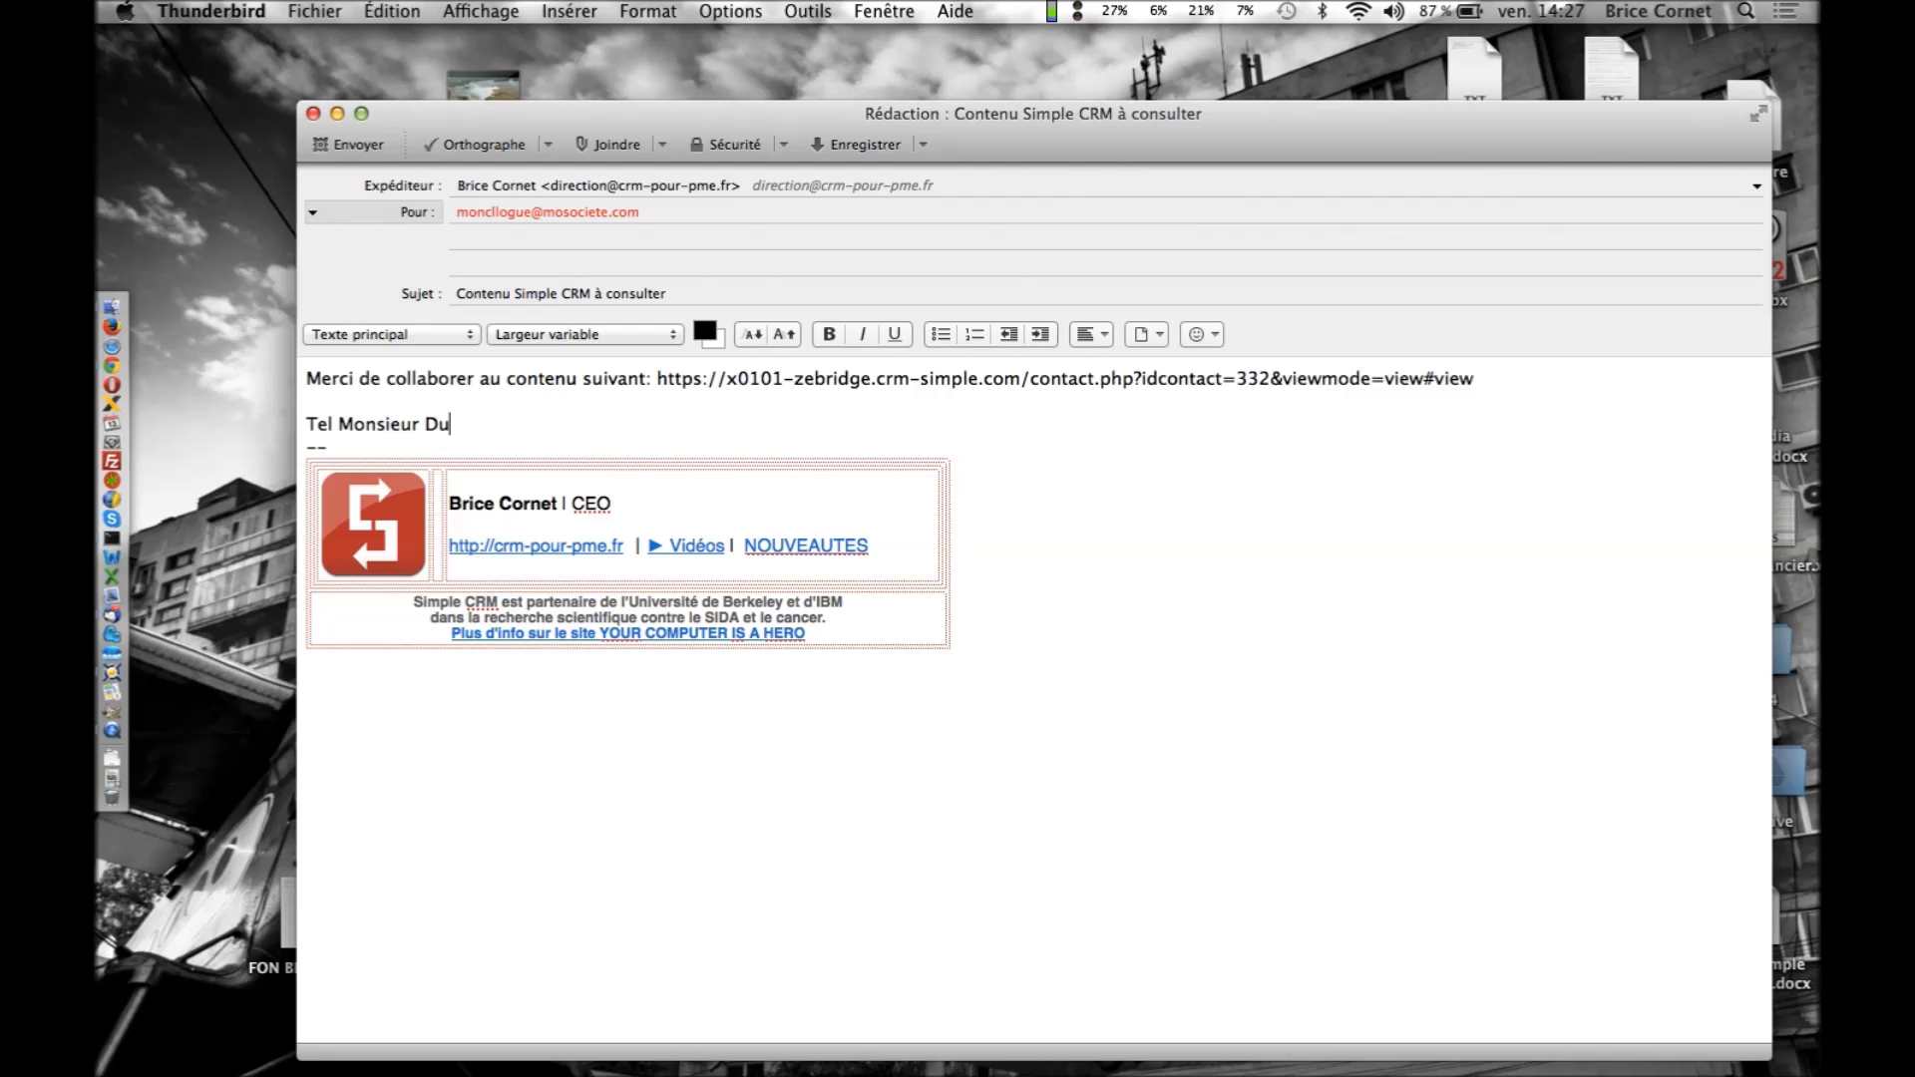
type("pont! Merci.")
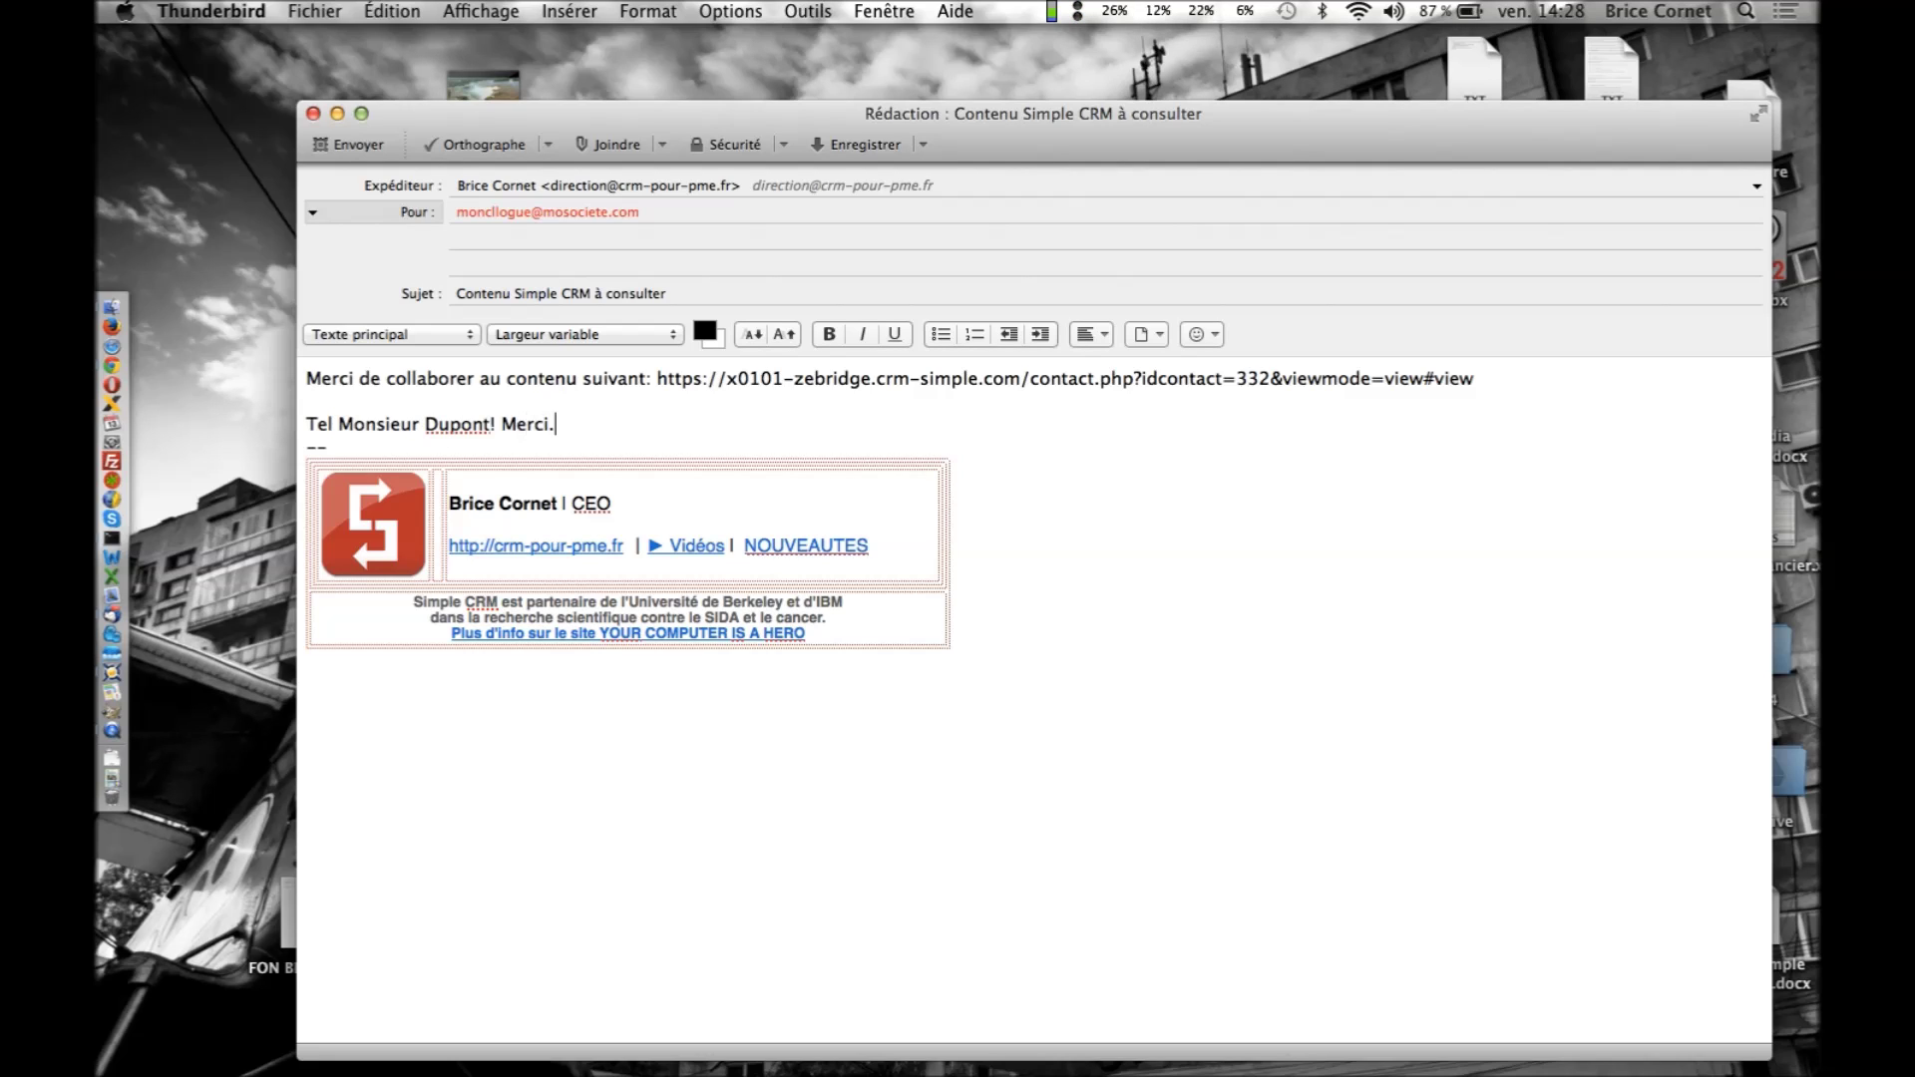
key("super+Tab")
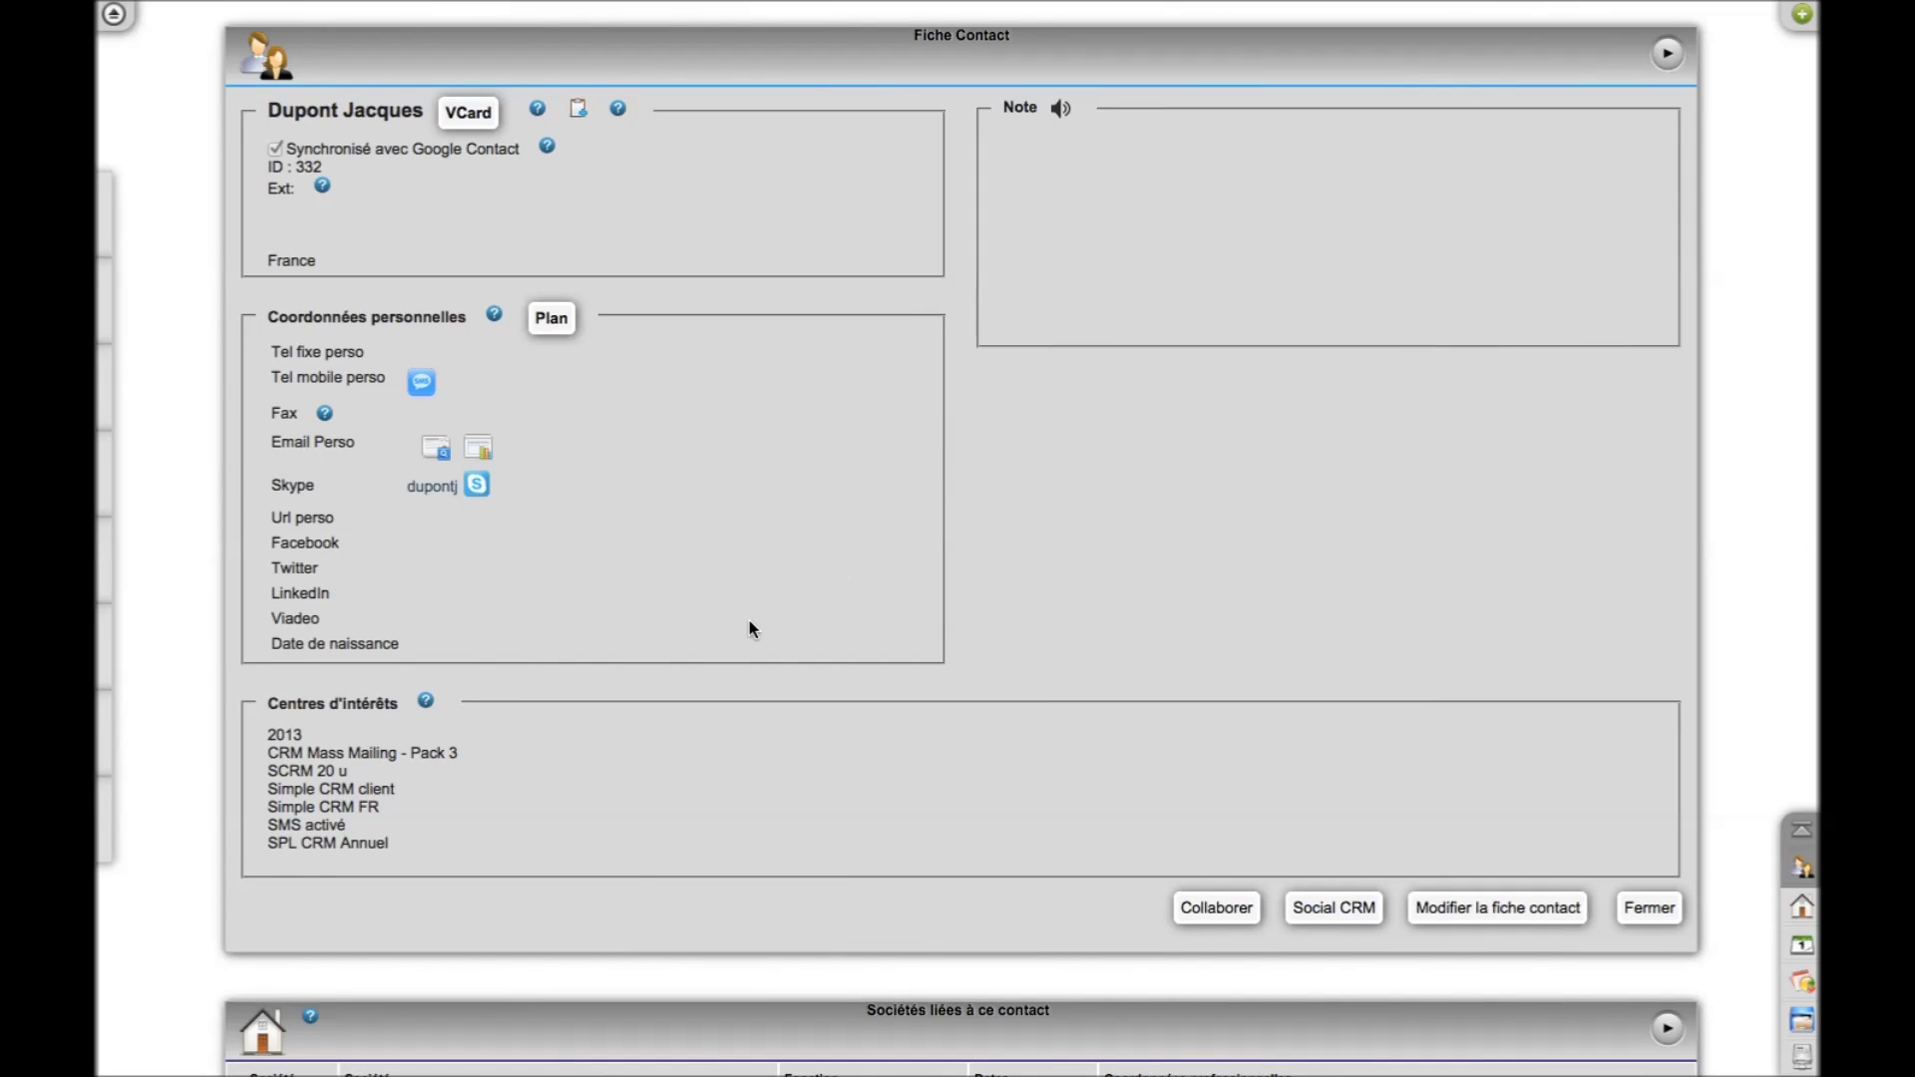
Open the contact's Social CRM profile search, then go back to the record's linked companies
scroll(750, 627, "down", 1)
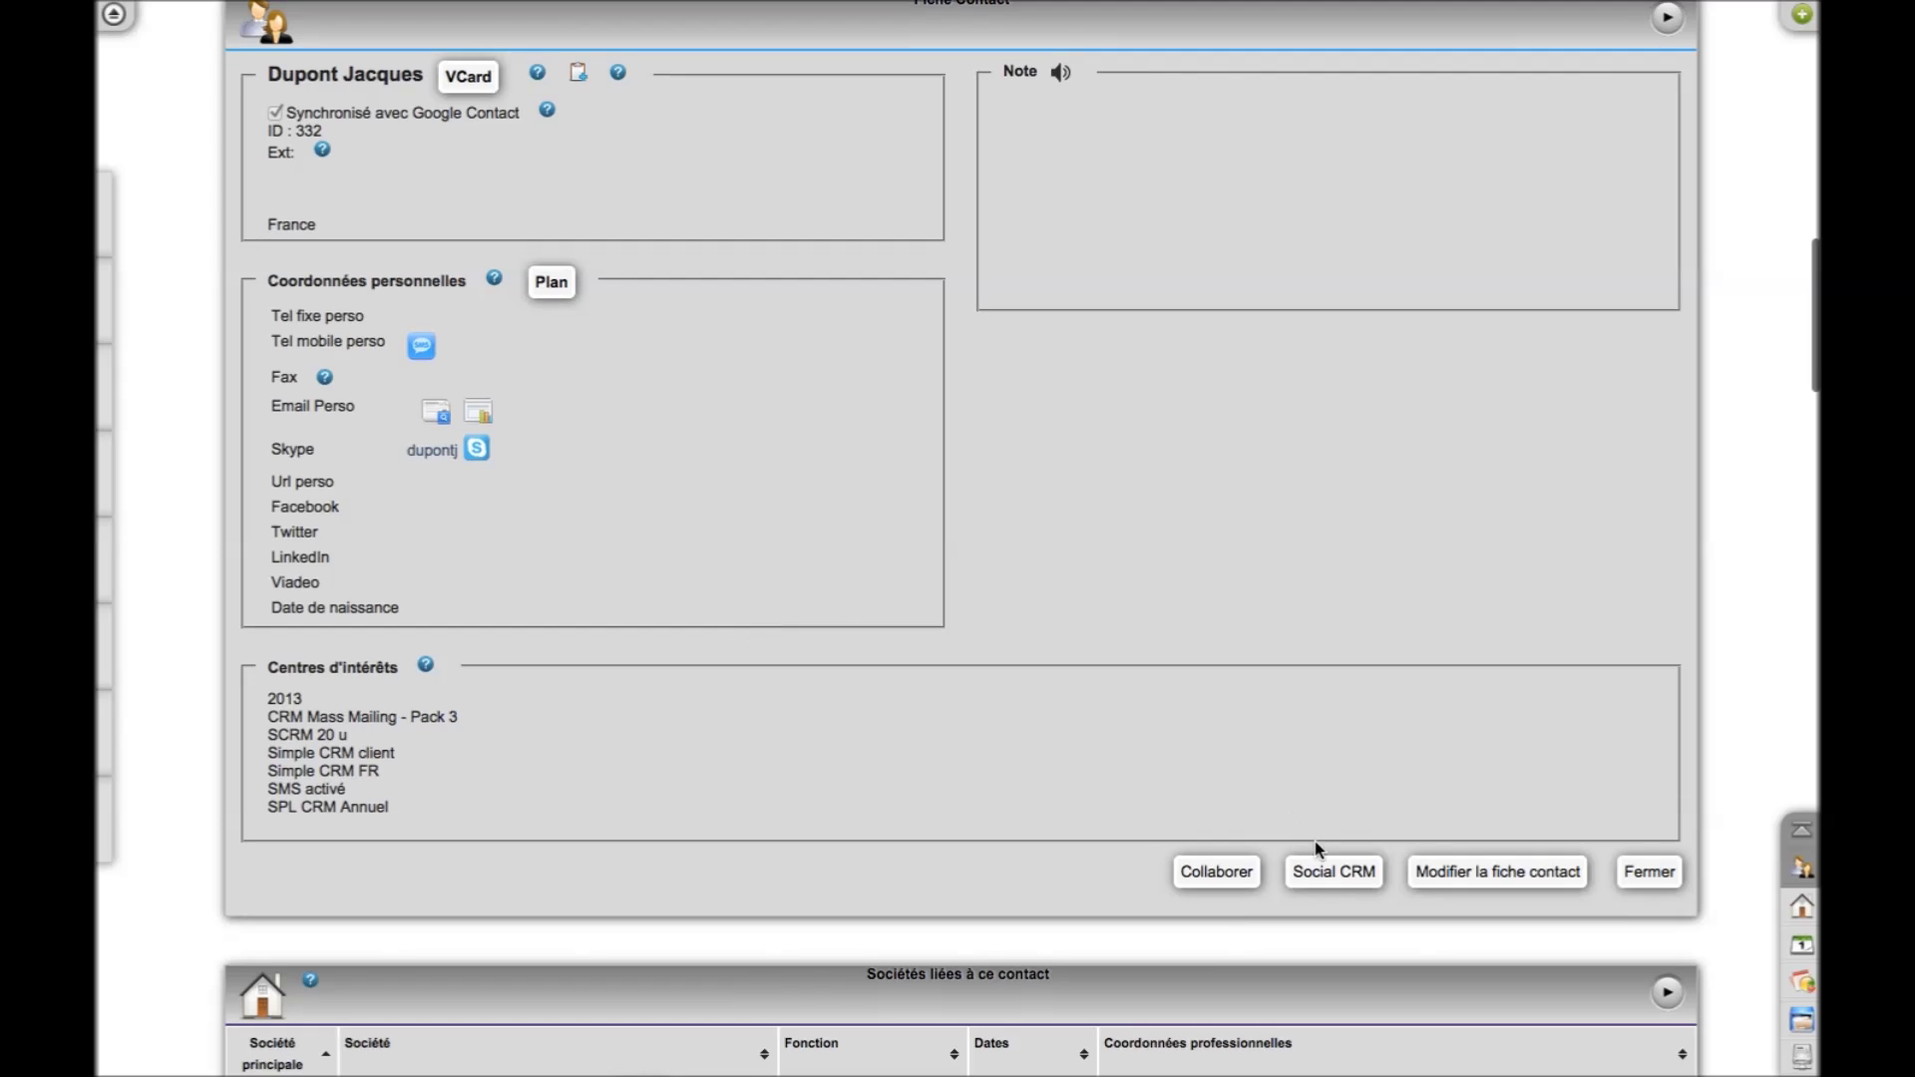
left_click(1325, 875)
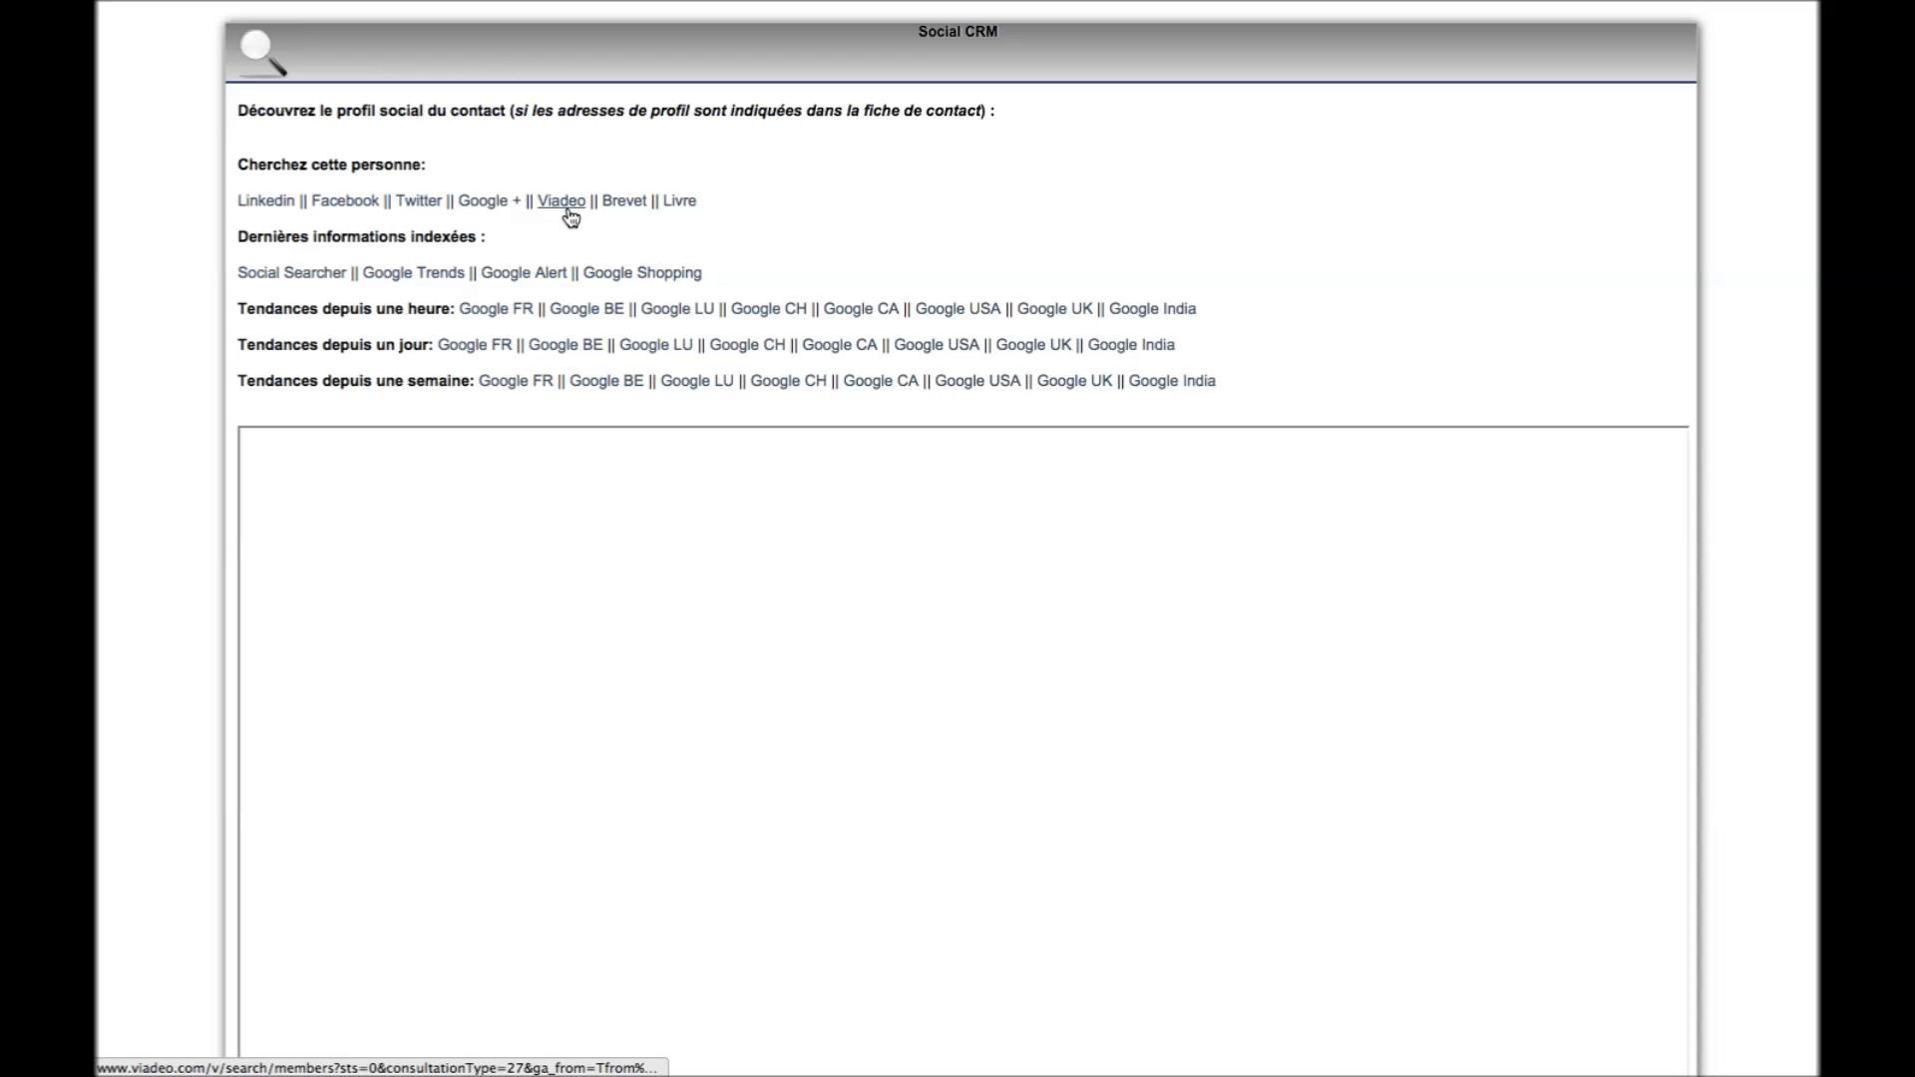
mouse_move(334, 1)
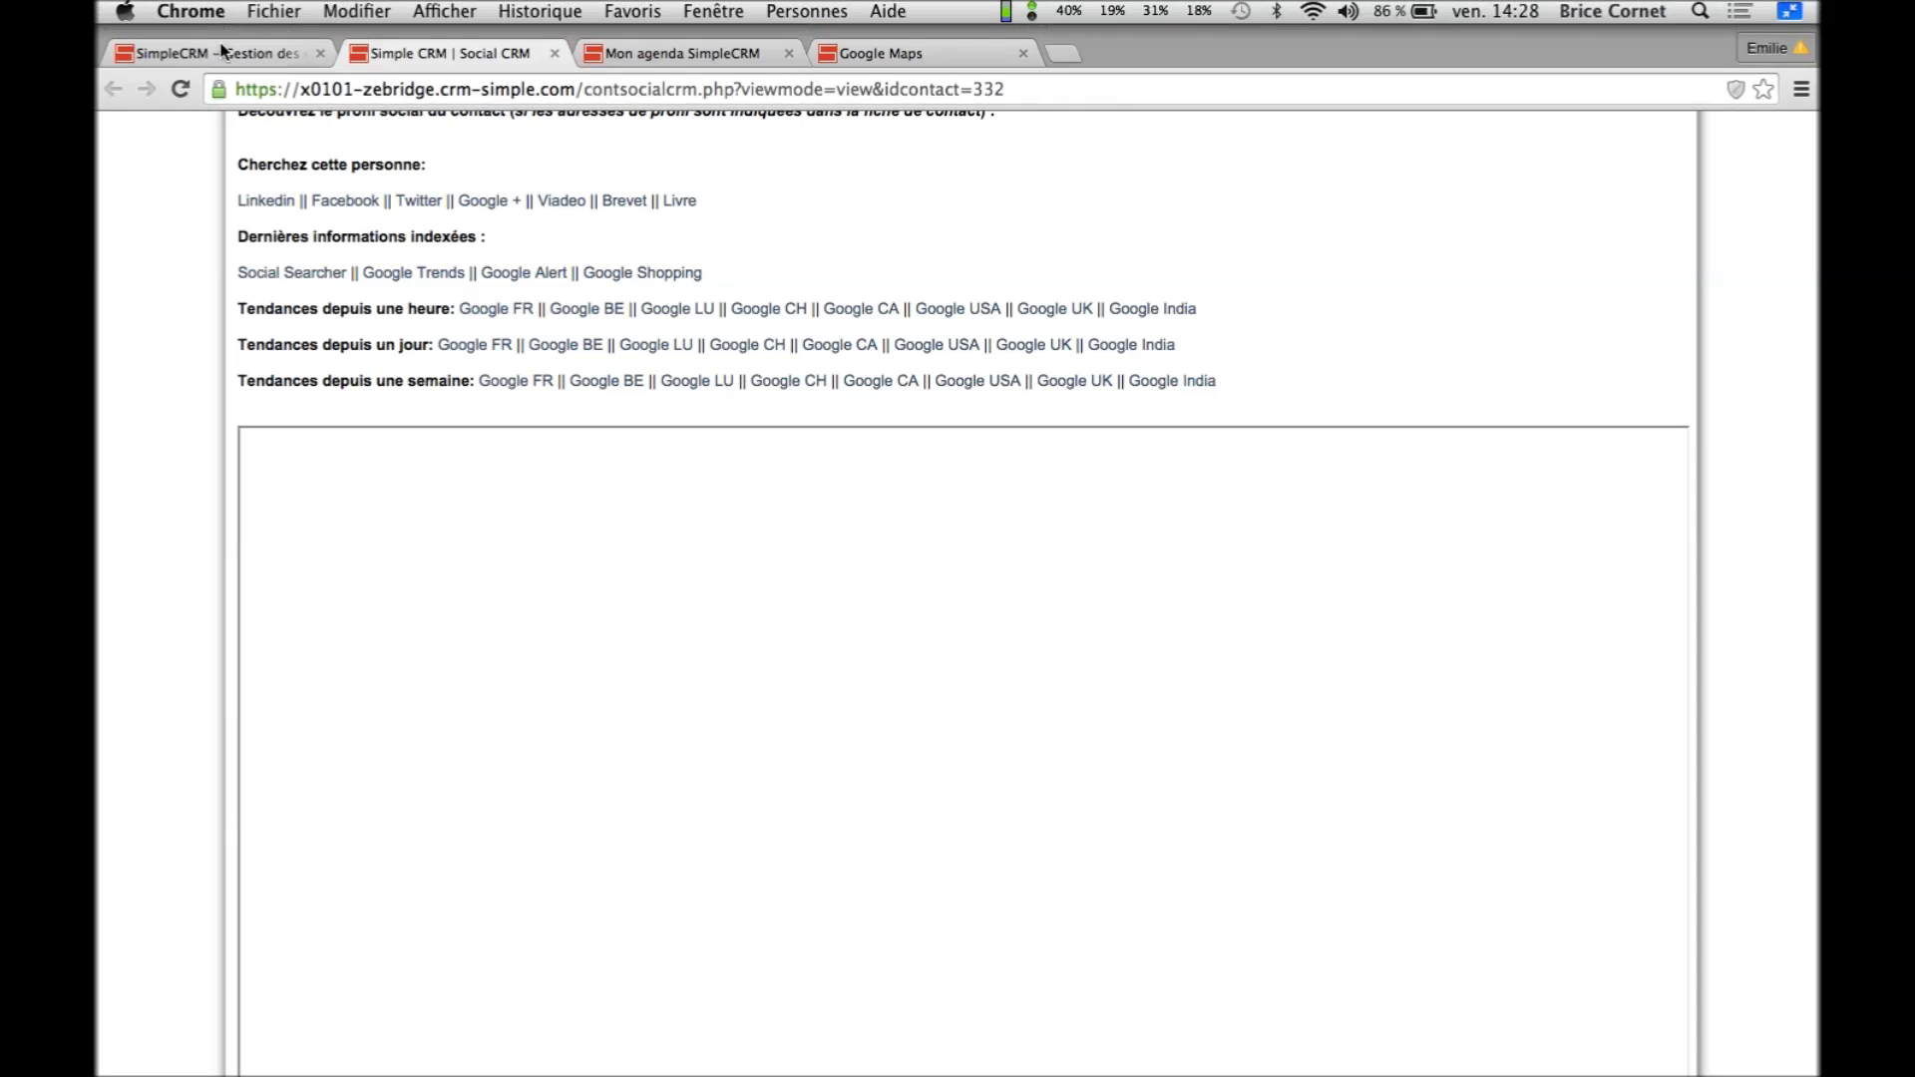
left_click(222, 54)
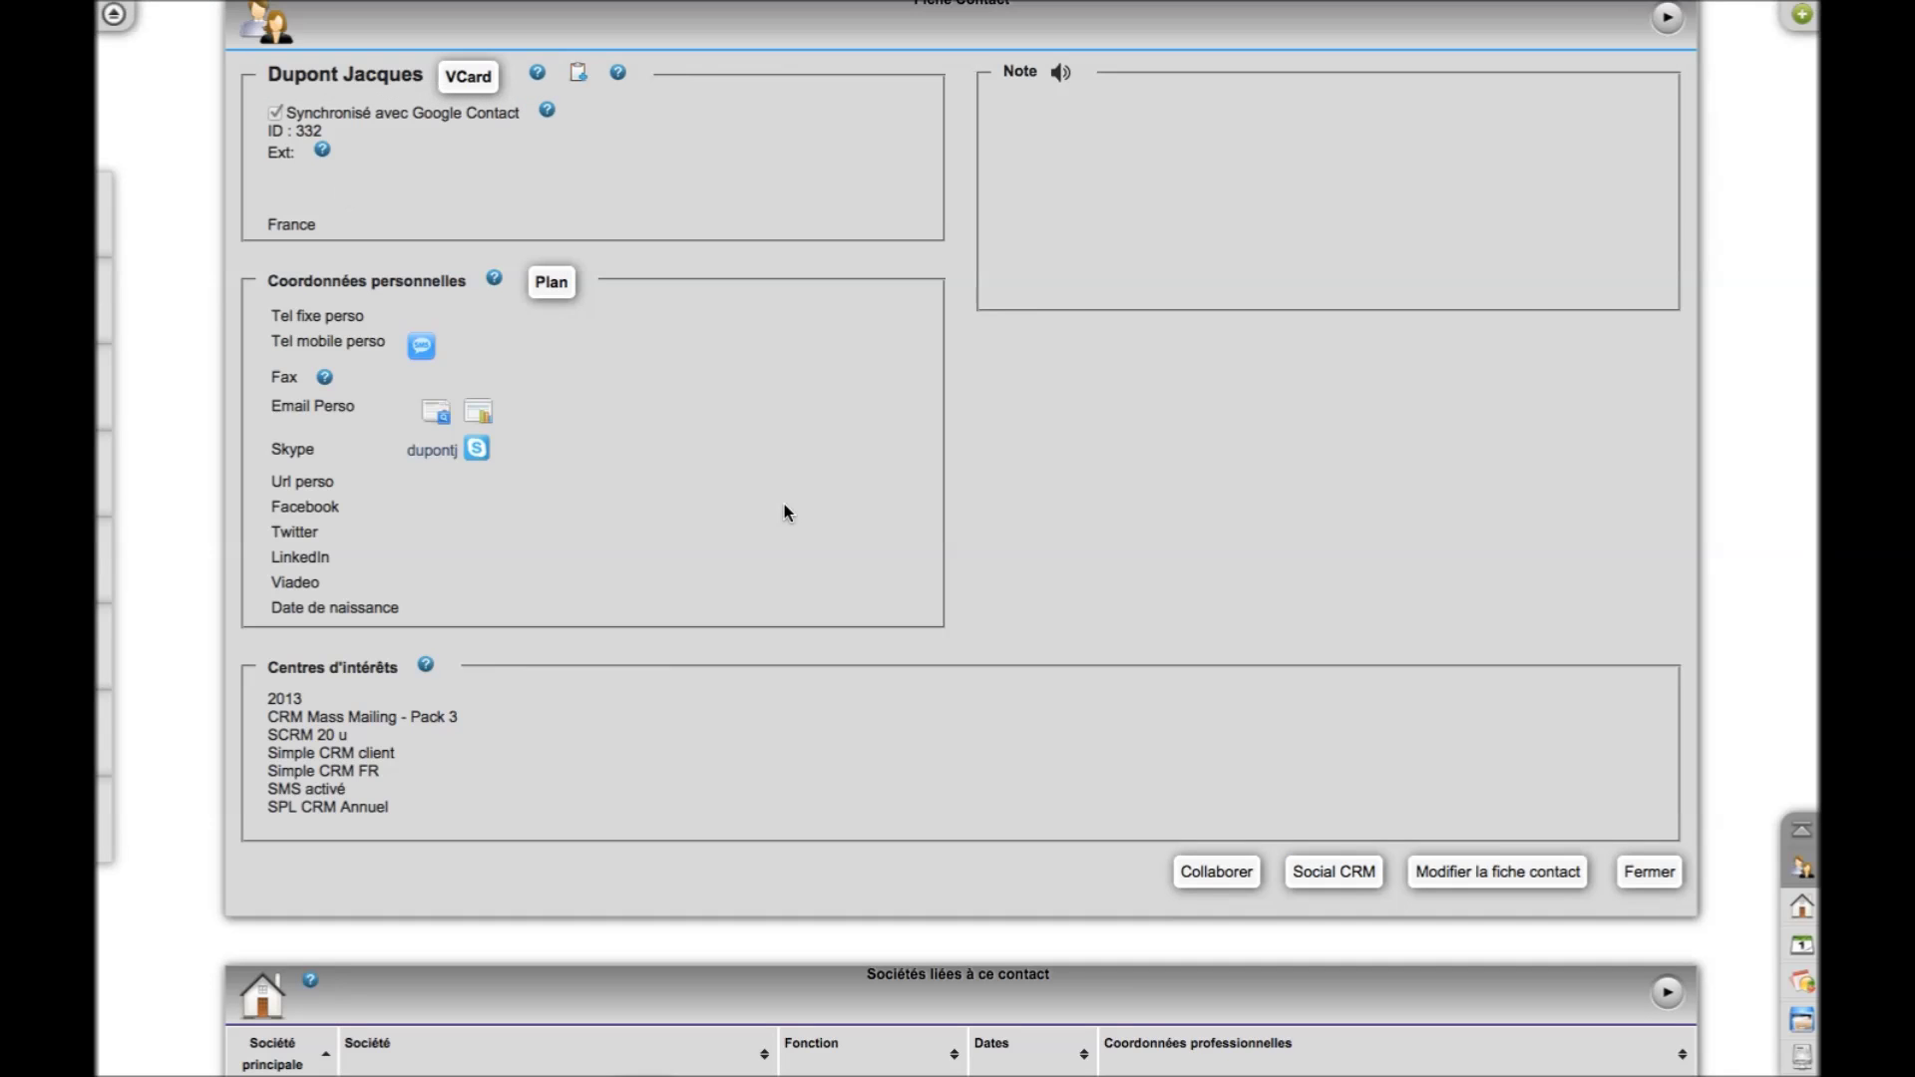
scroll(784, 511, "down", 2)
scroll(784, 512, "down", 5)
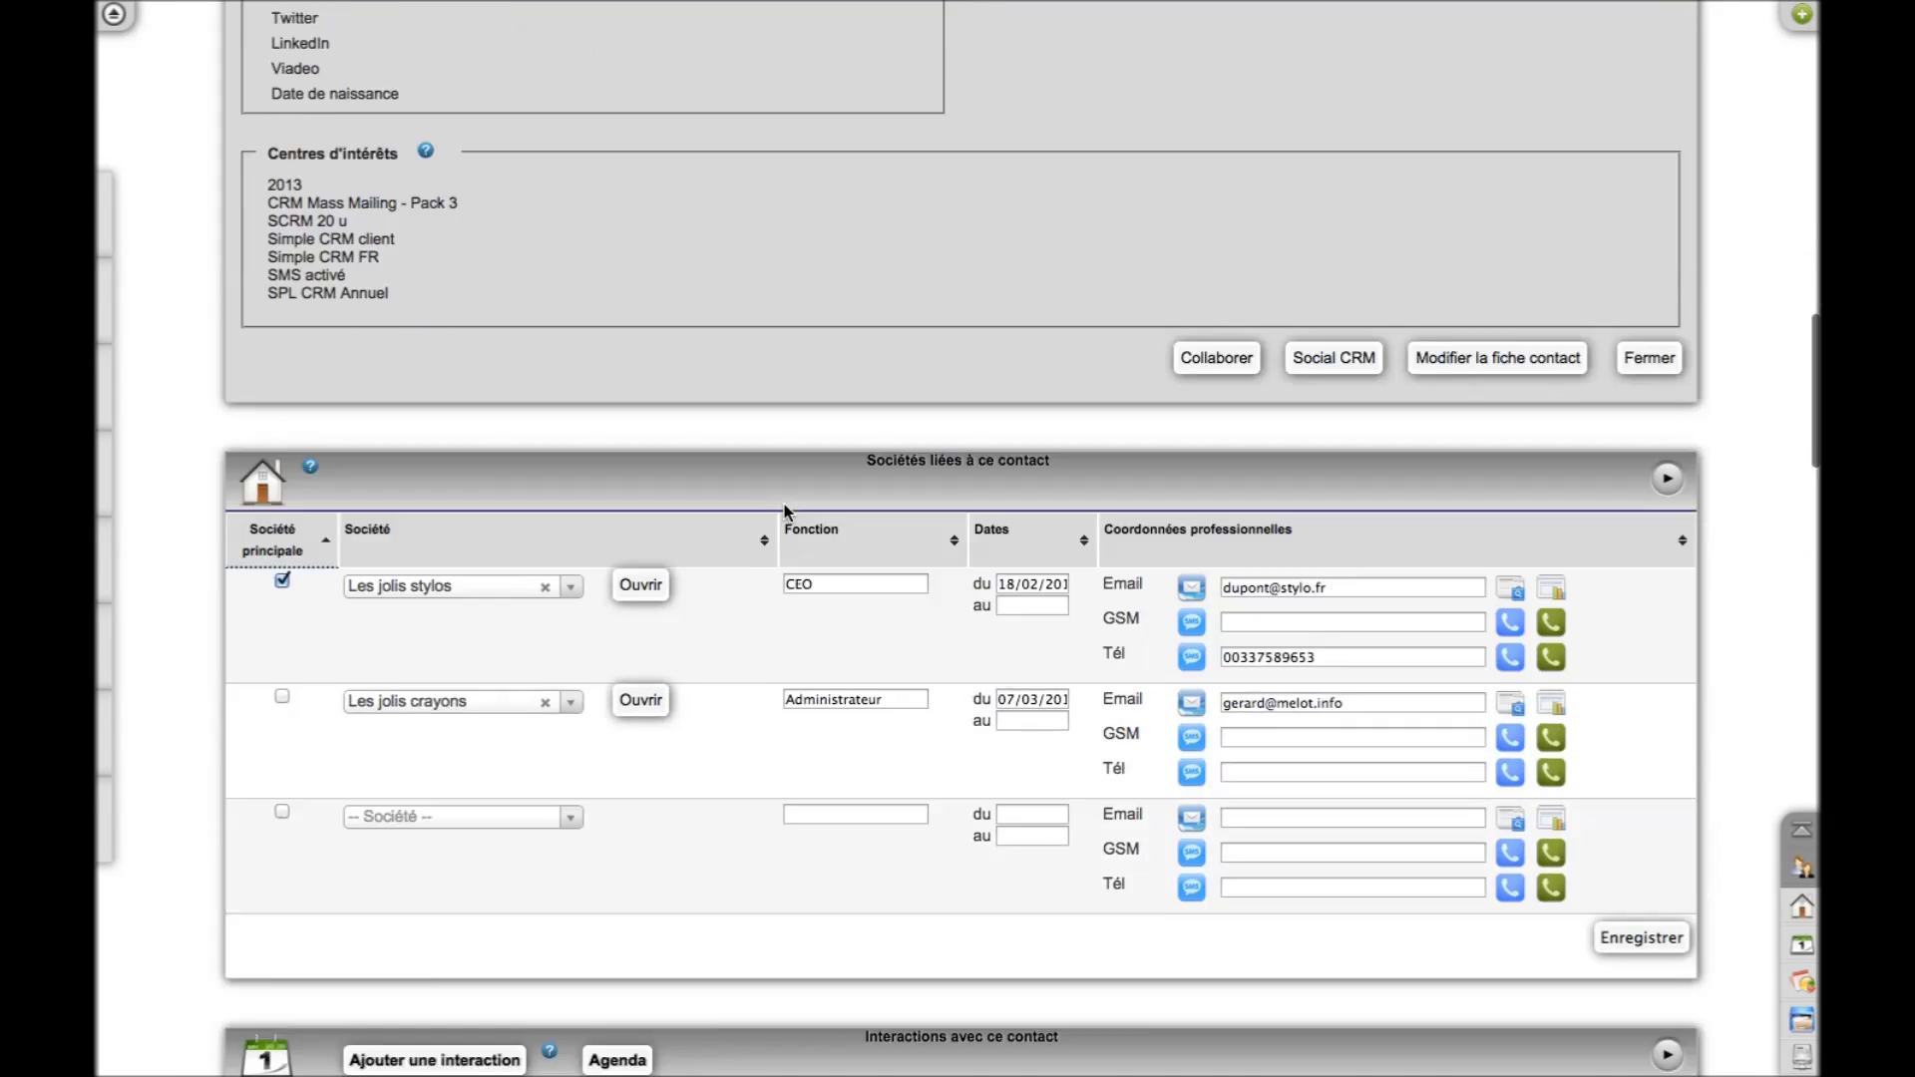
scroll(783, 504, "down", 5)
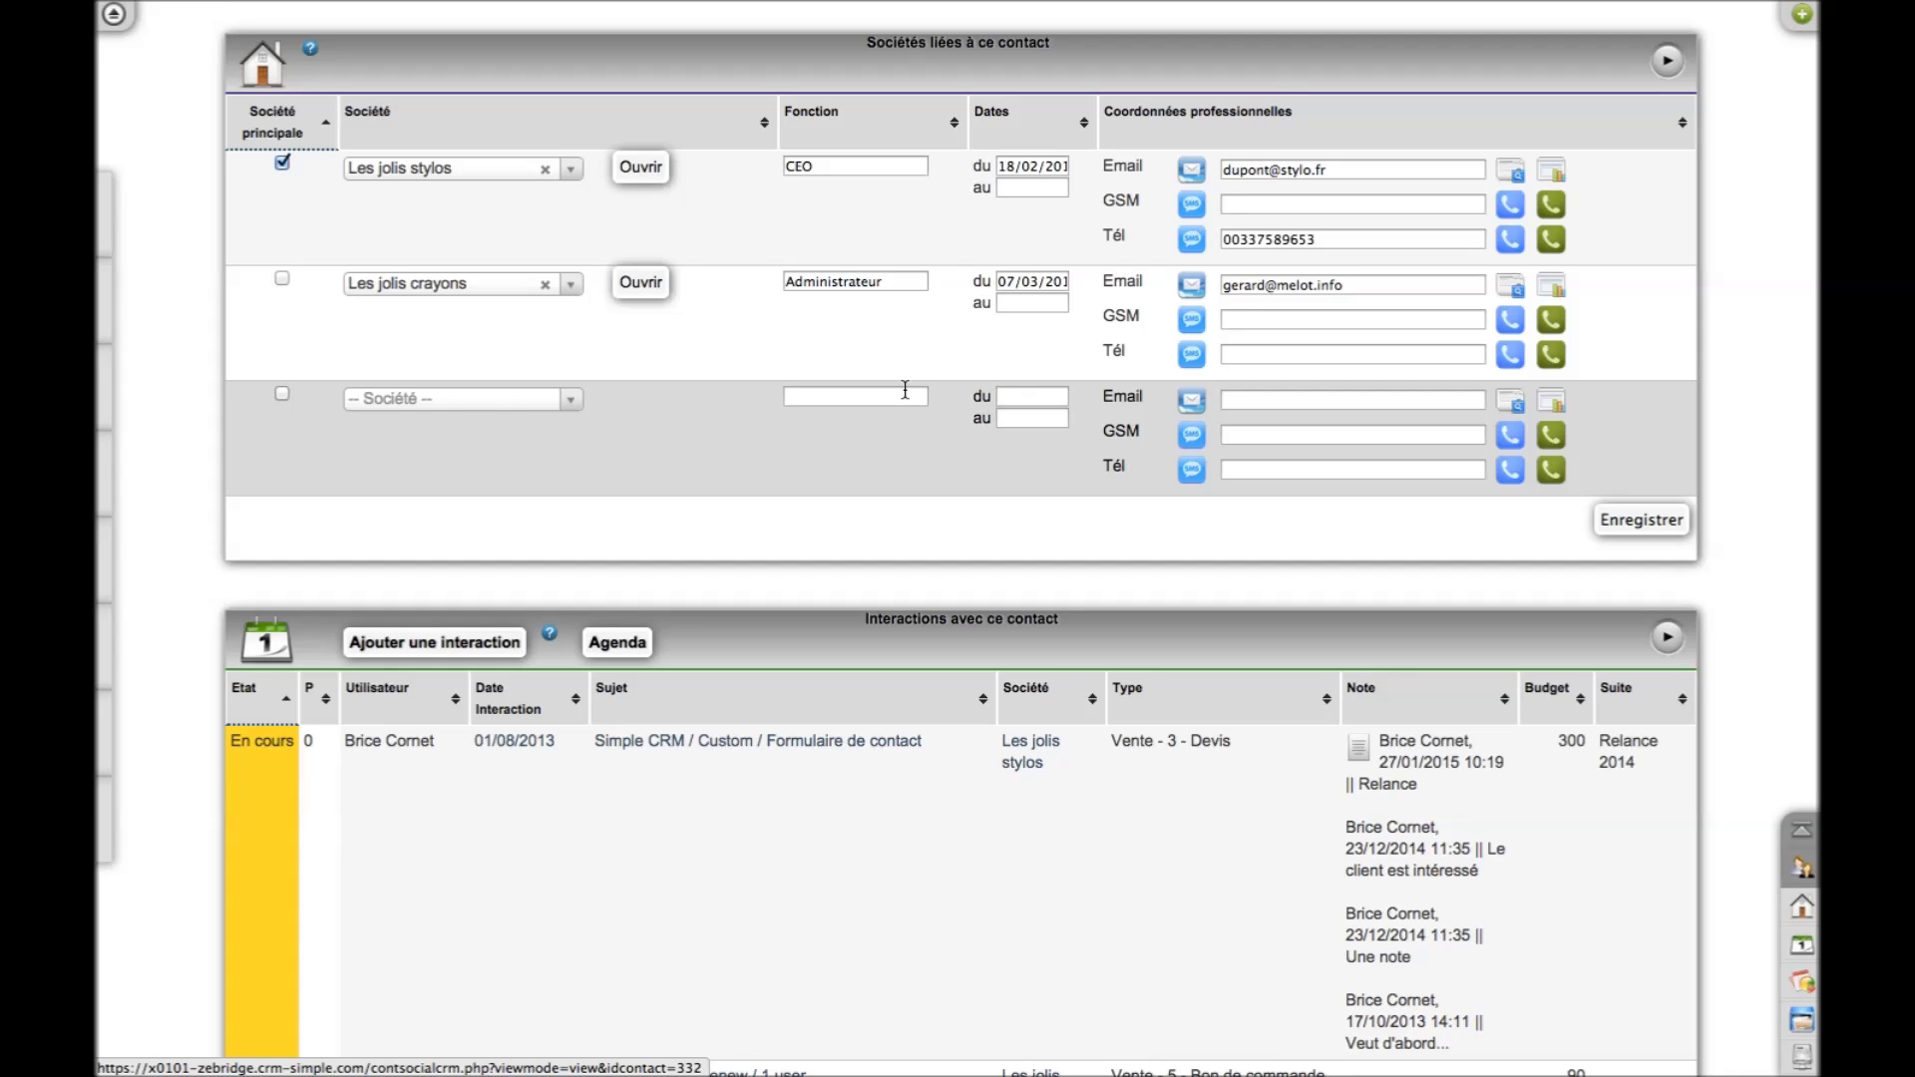
Review which newsletters the Les jolis crayons address opened, from News Février 2015 back to News Février 2014
left_click(1562, 299)
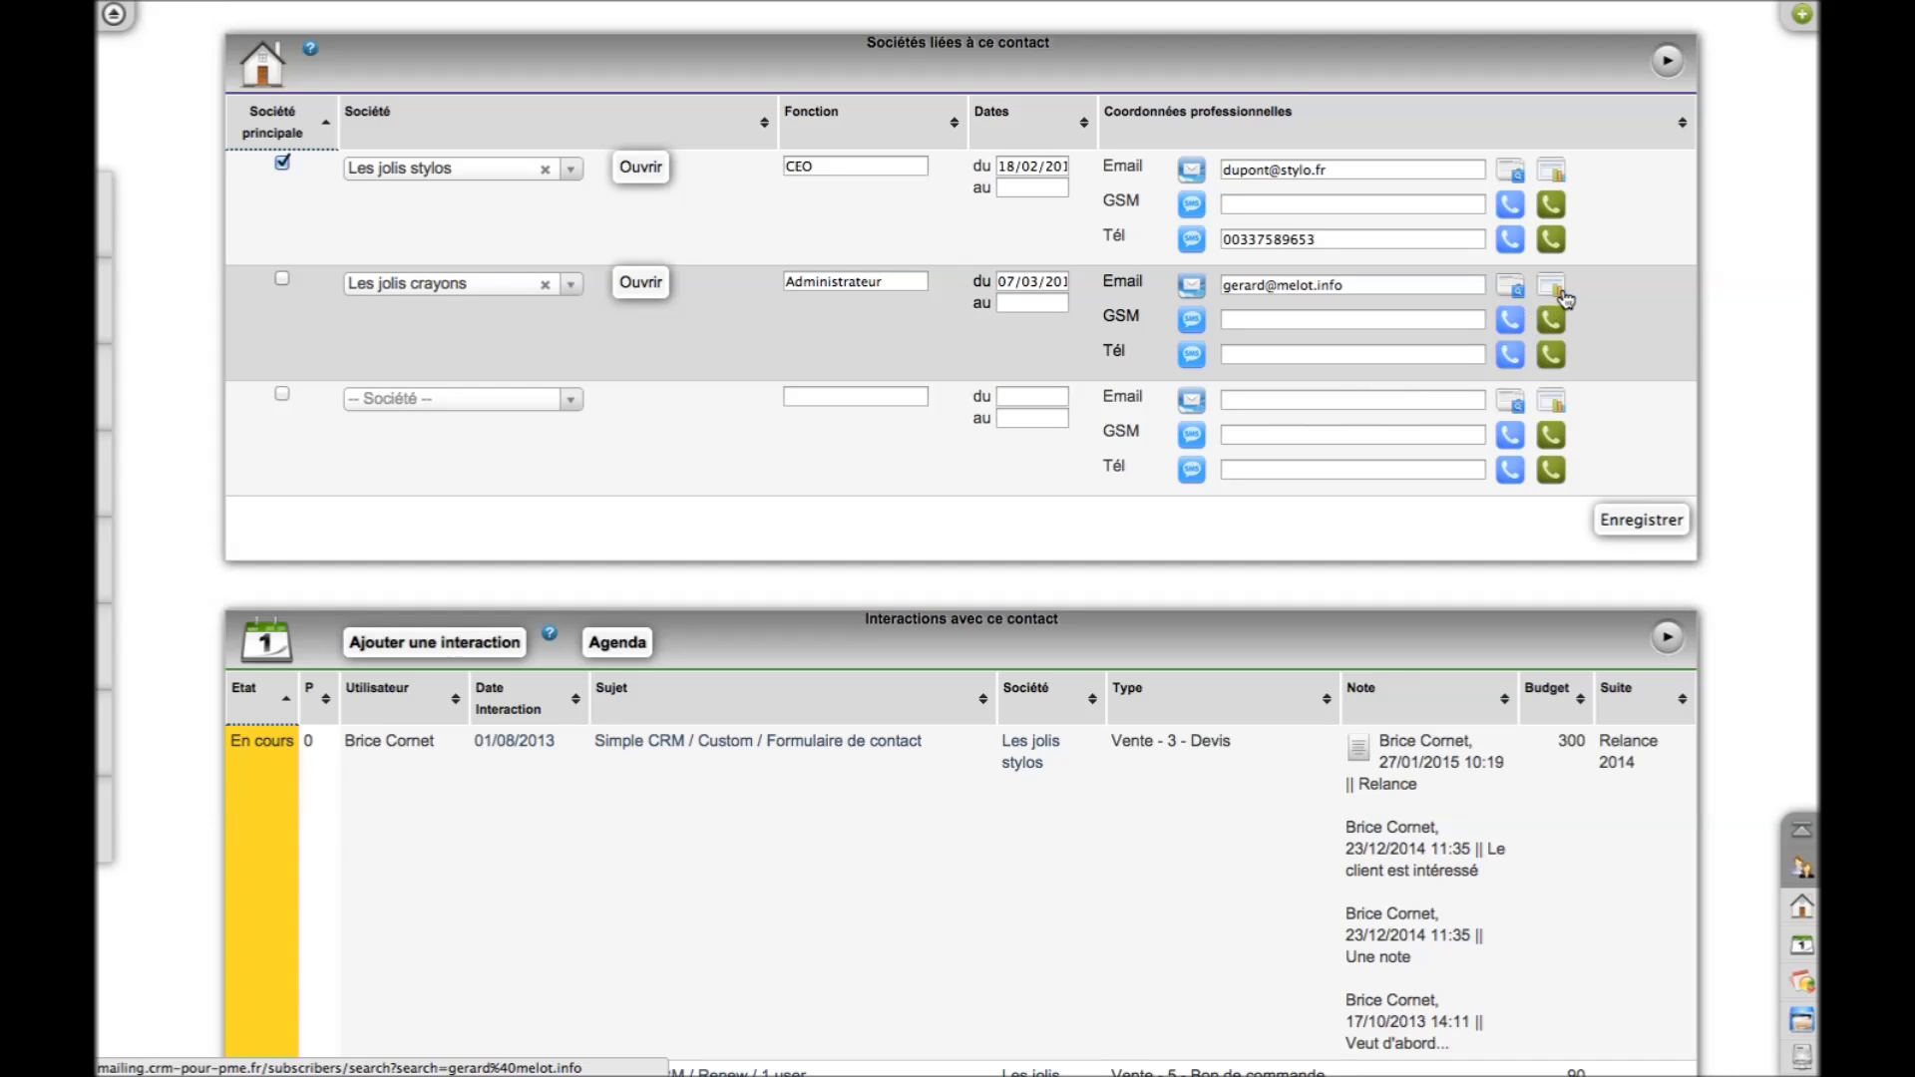
scroll(495, 753, "down", 5)
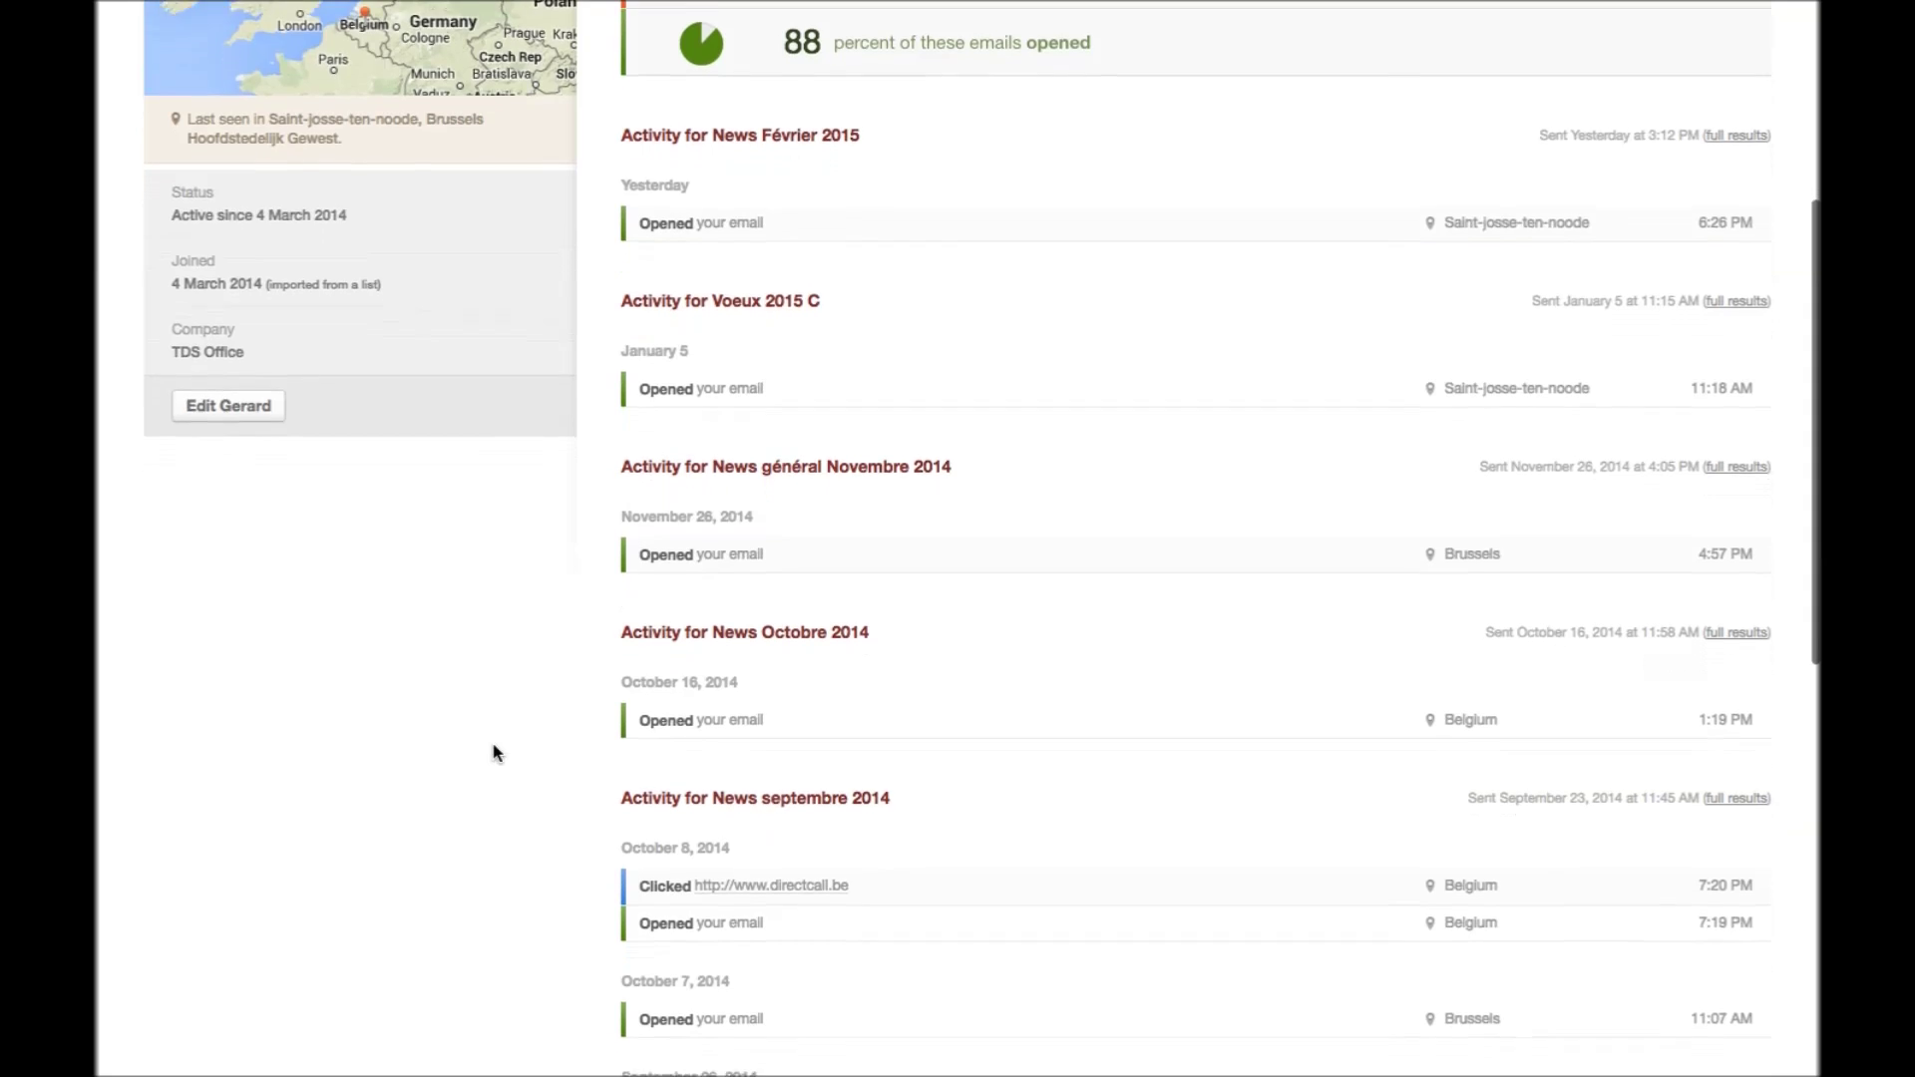
scroll(496, 753, "down", 10)
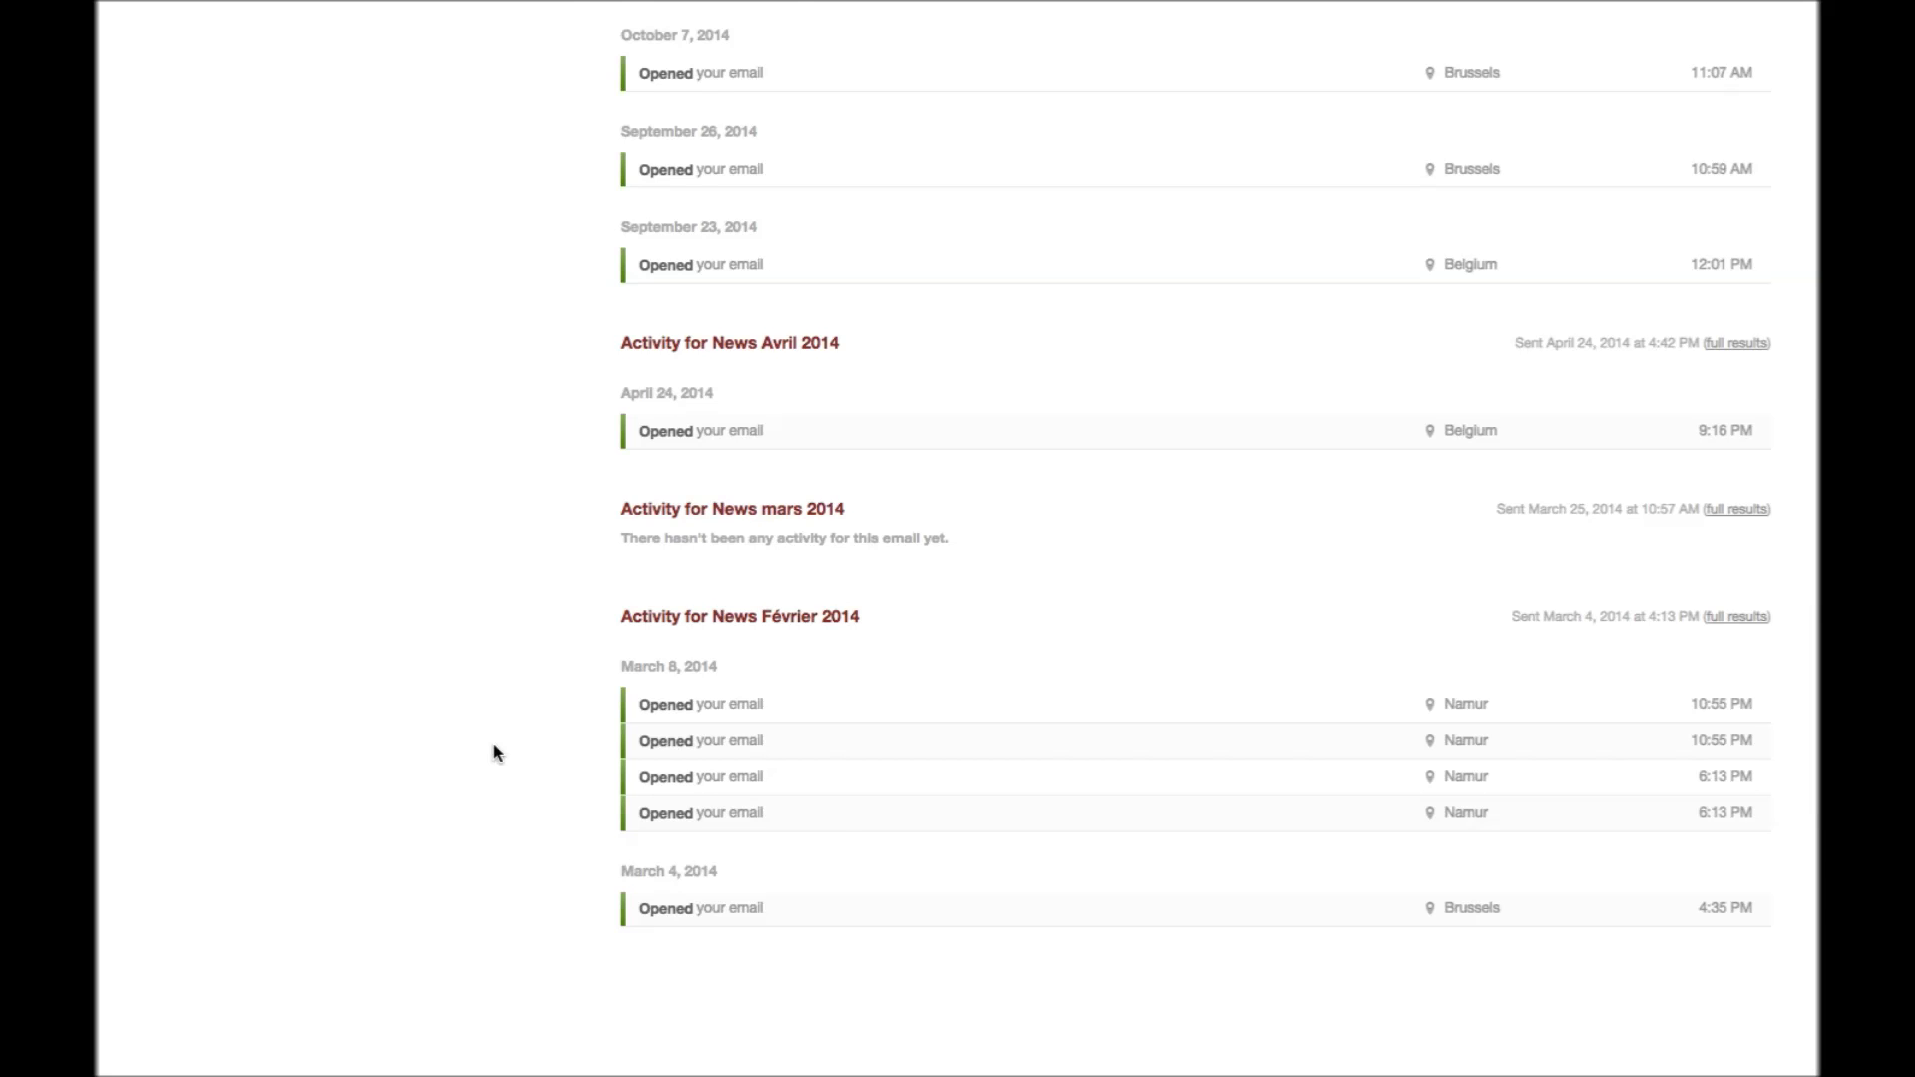
scroll(496, 752, "up", 15)
scroll(496, 753, "down", 4)
scroll(495, 753, "down", 3)
scroll(496, 753, "down", 7)
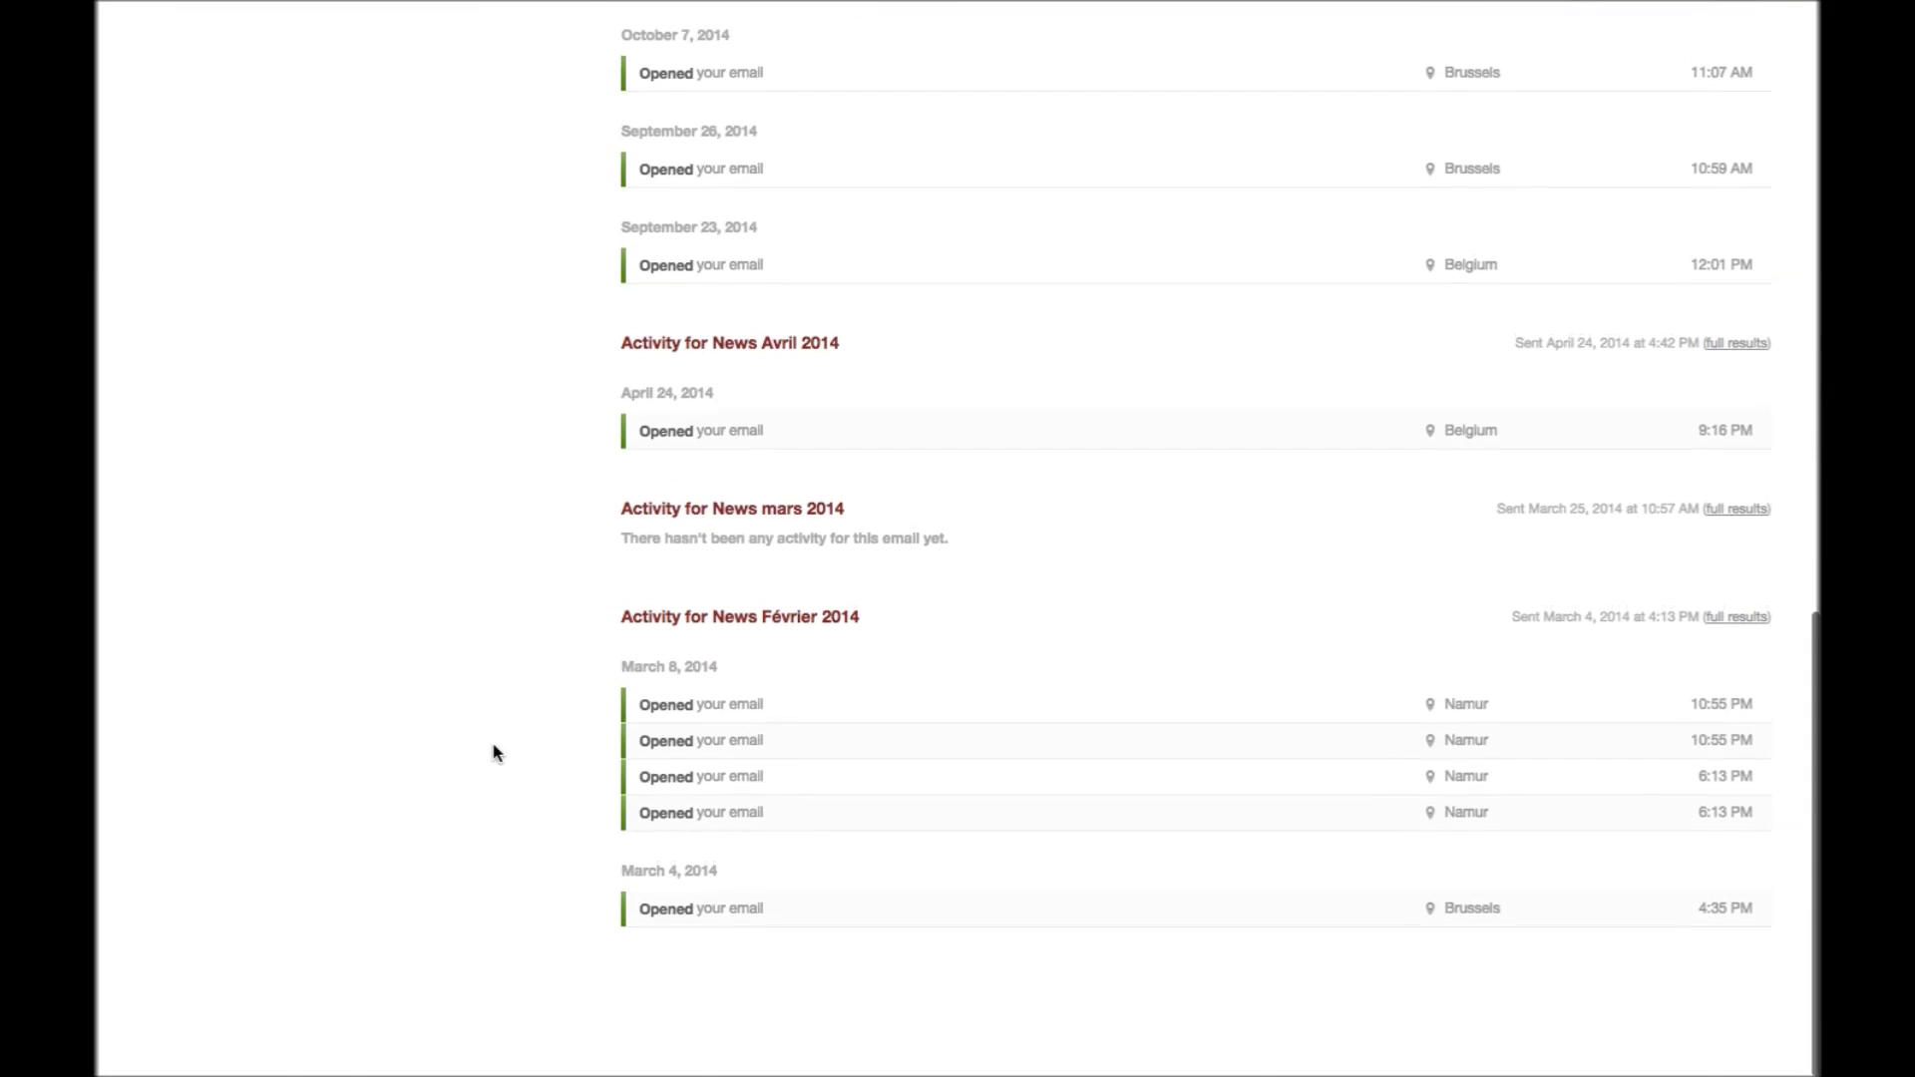
scroll(495, 753, "up", 12)
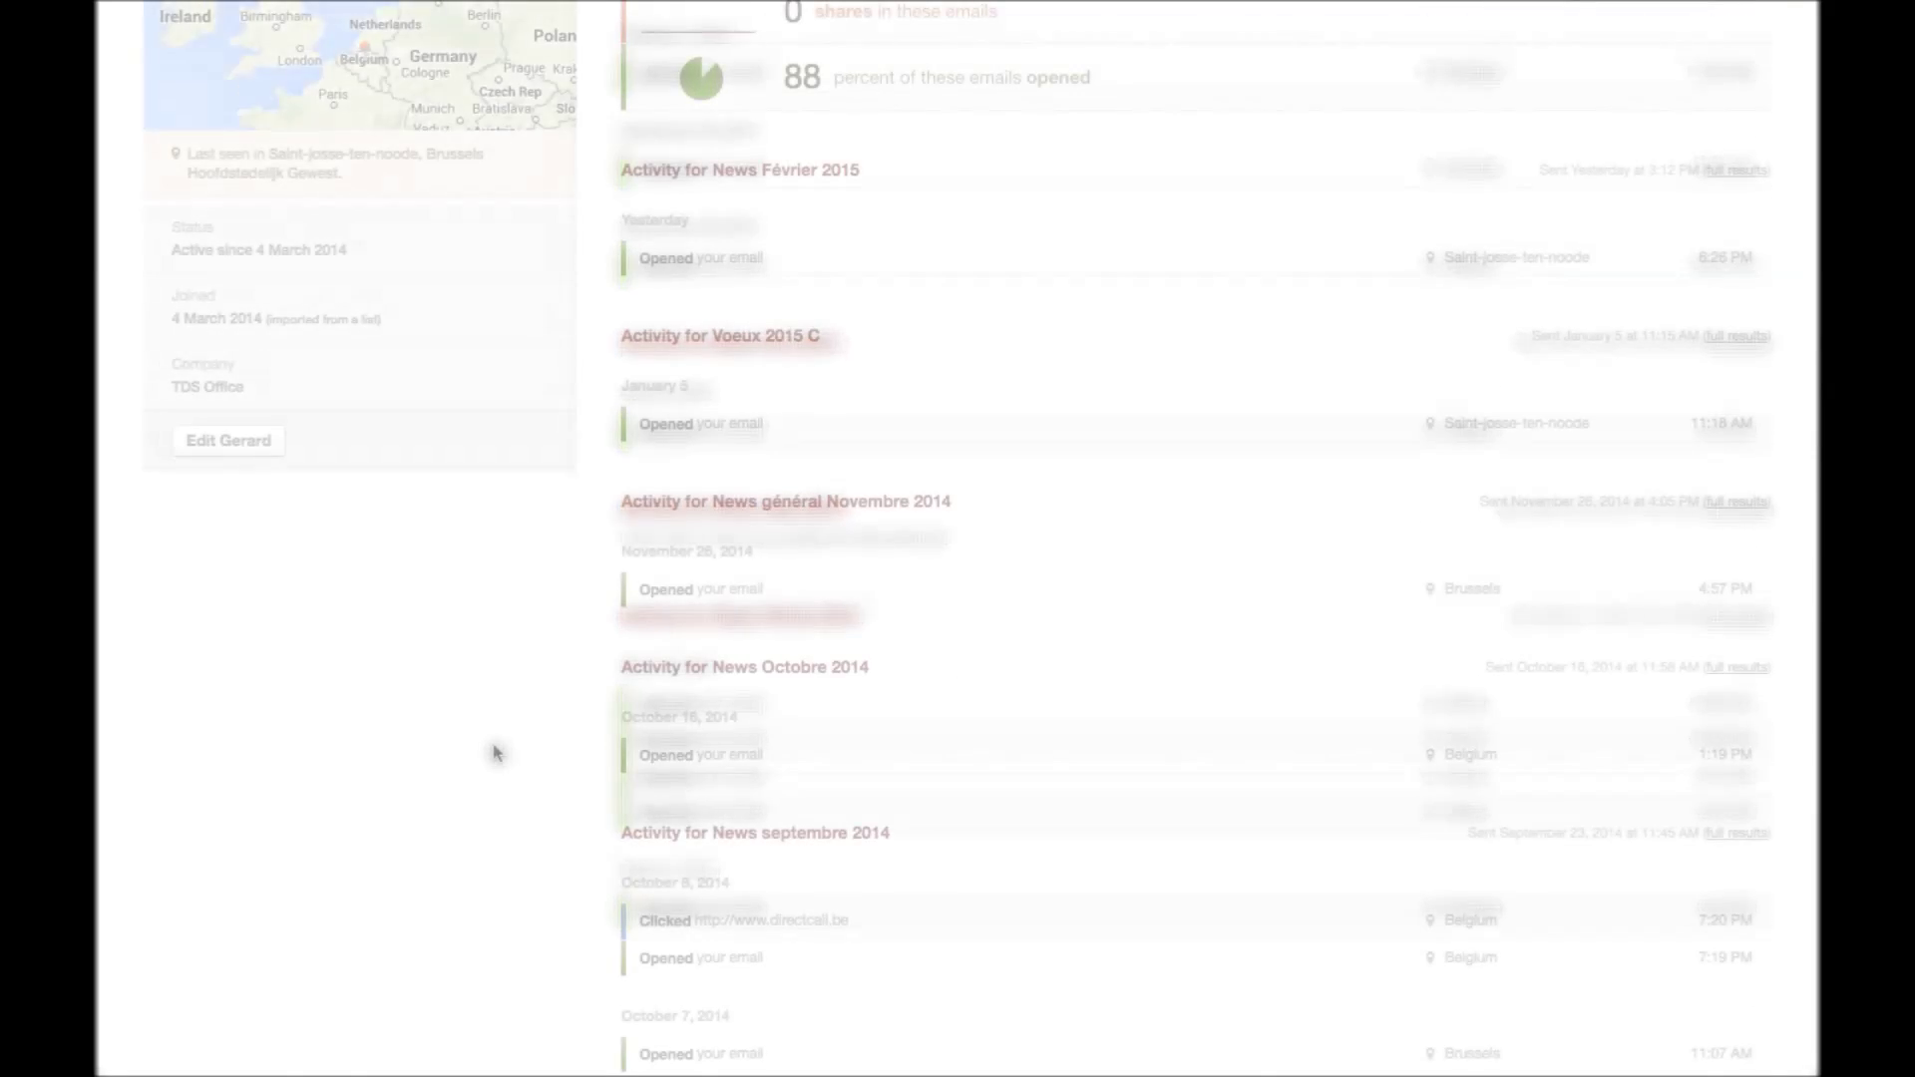
scroll(495, 753, "down", 5)
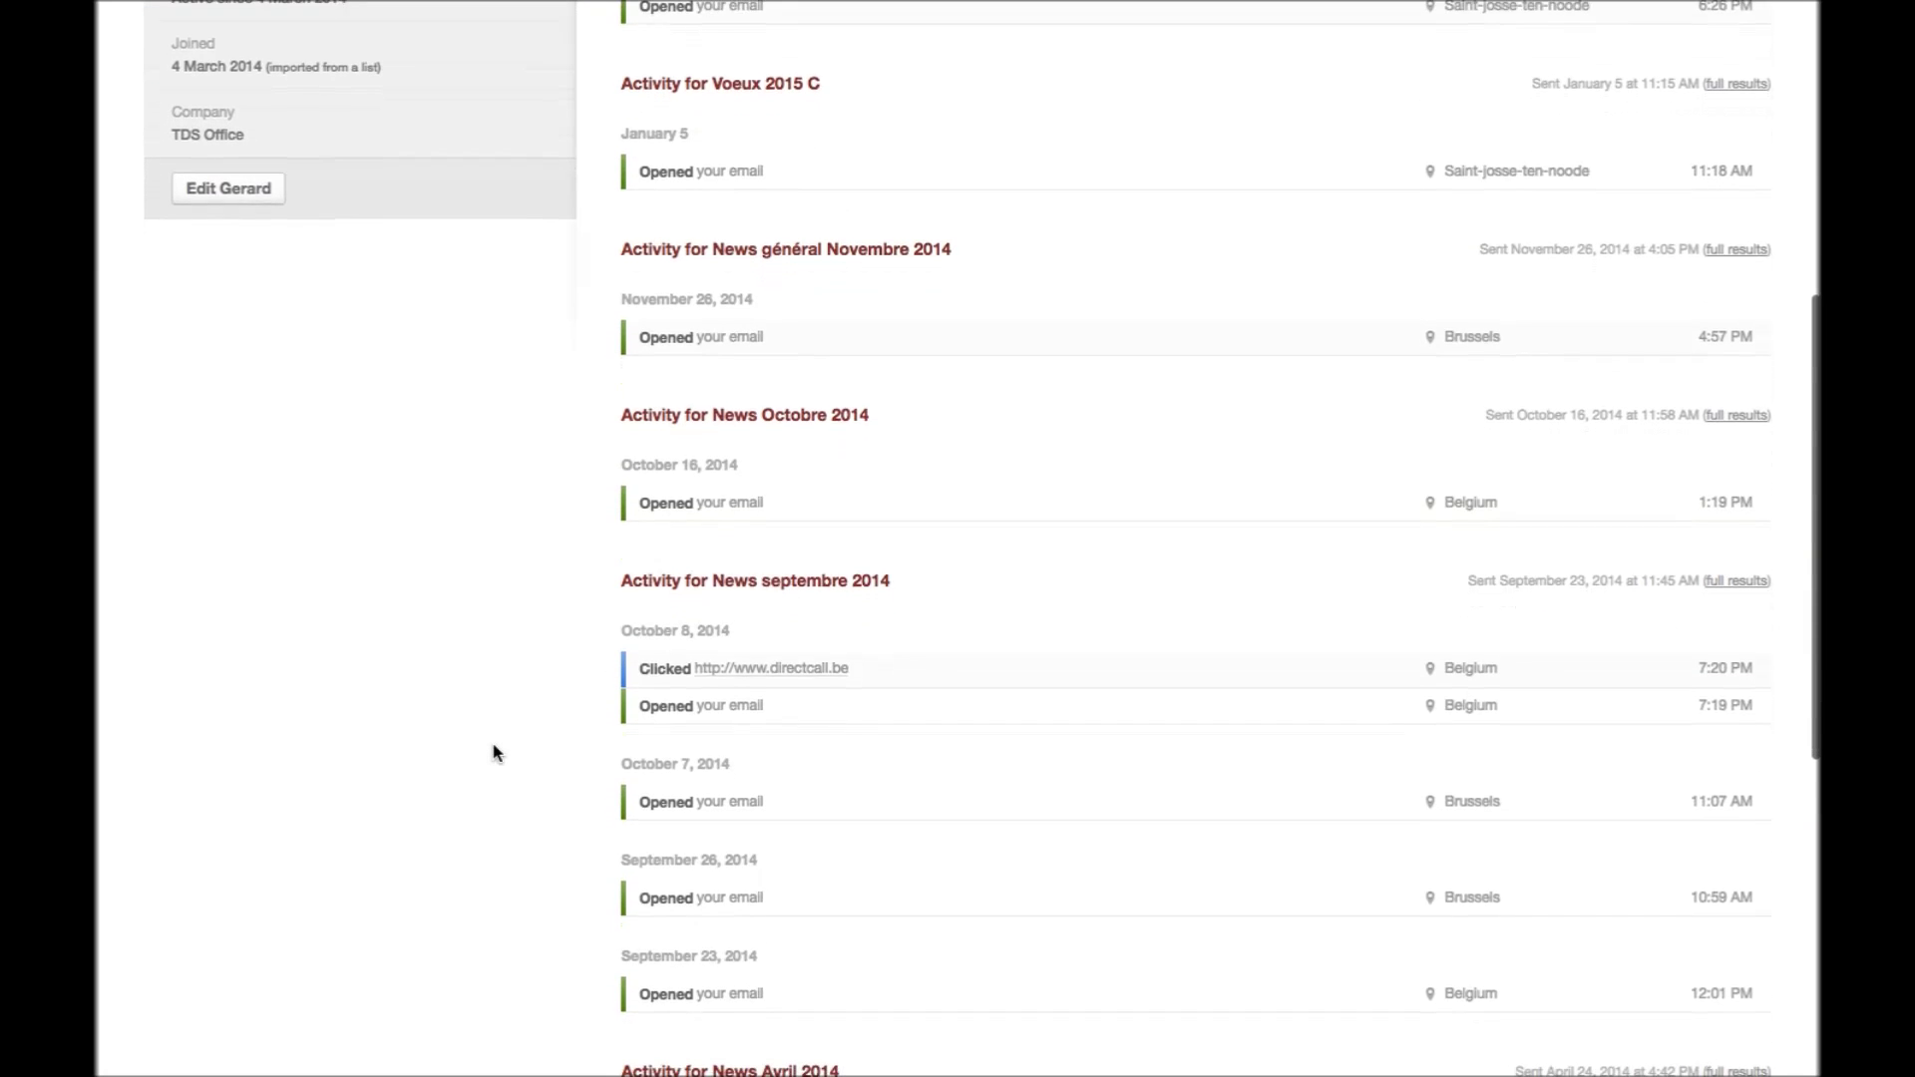
scroll(496, 753, "down", 7)
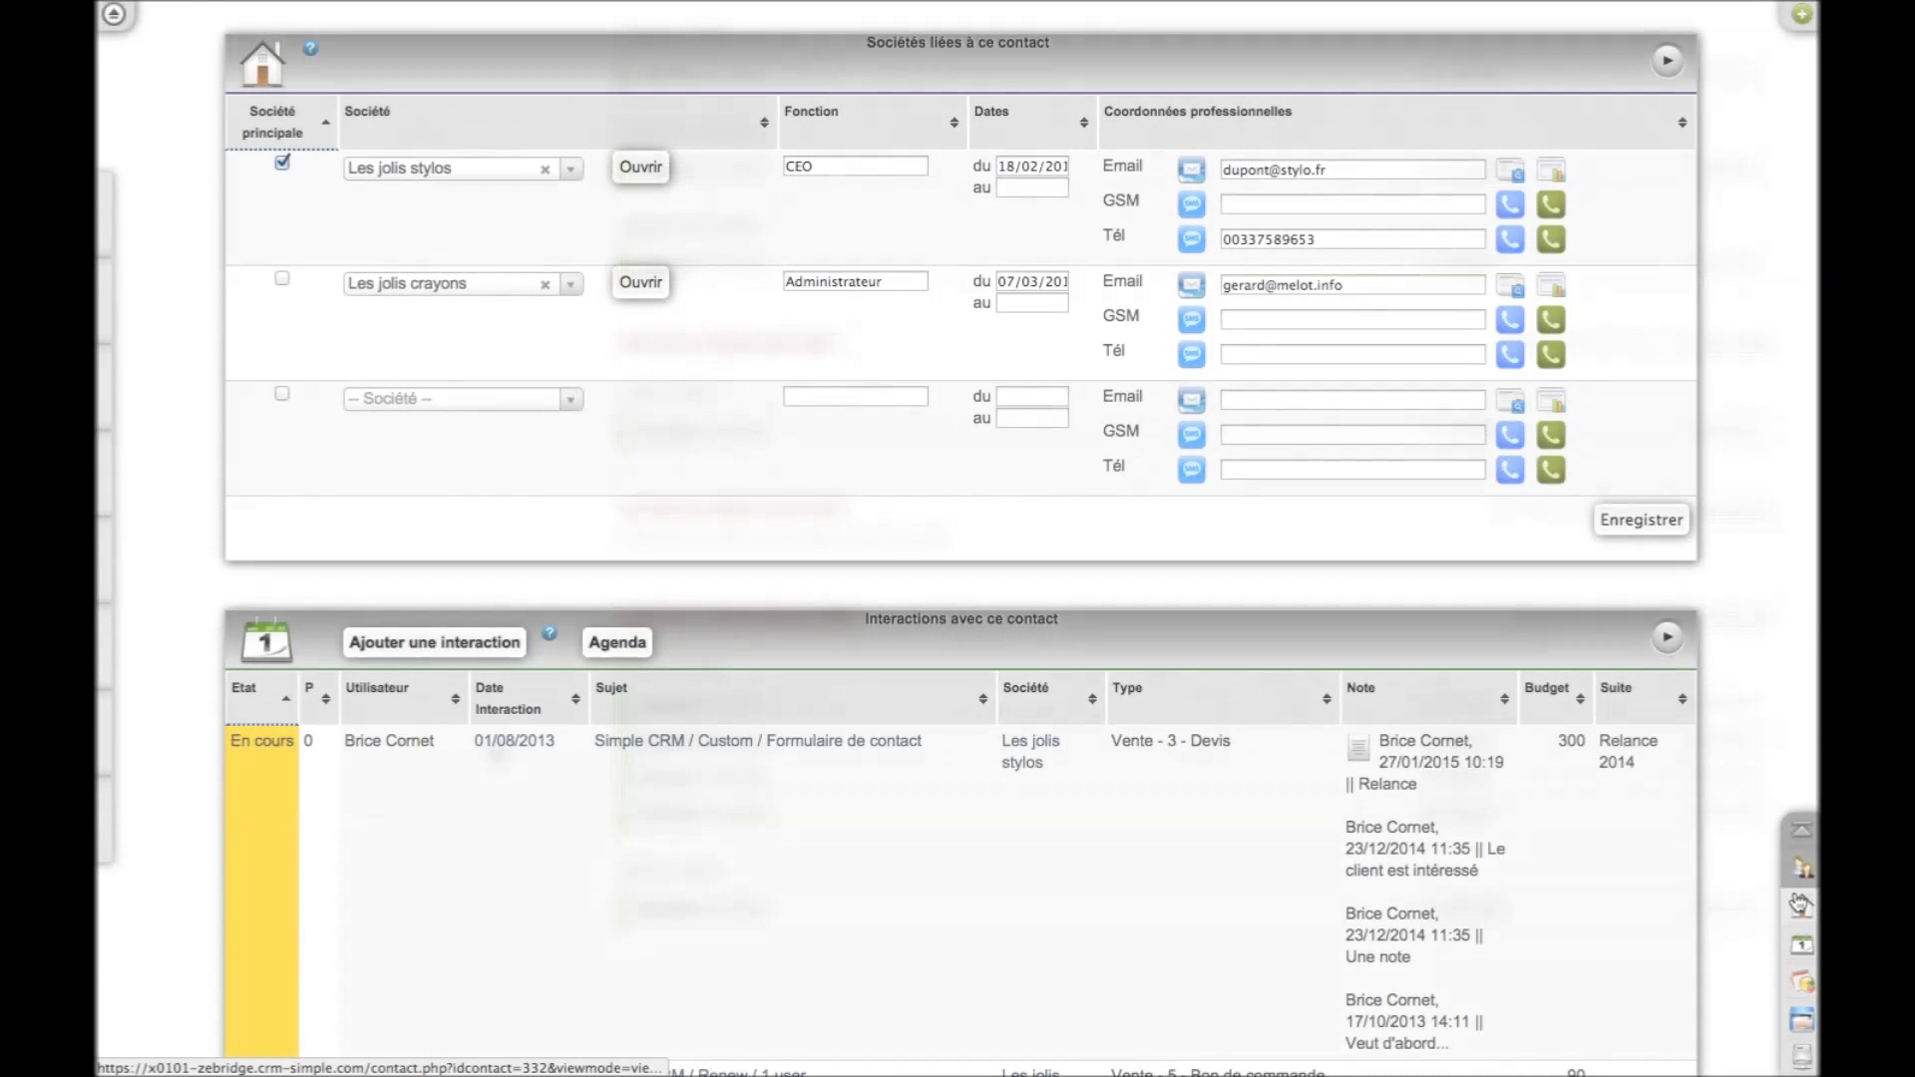
Show the contact's interactions analysed by sale outcome: Gagné 505, Perdu 432, 937 overall
left_click(1803, 946)
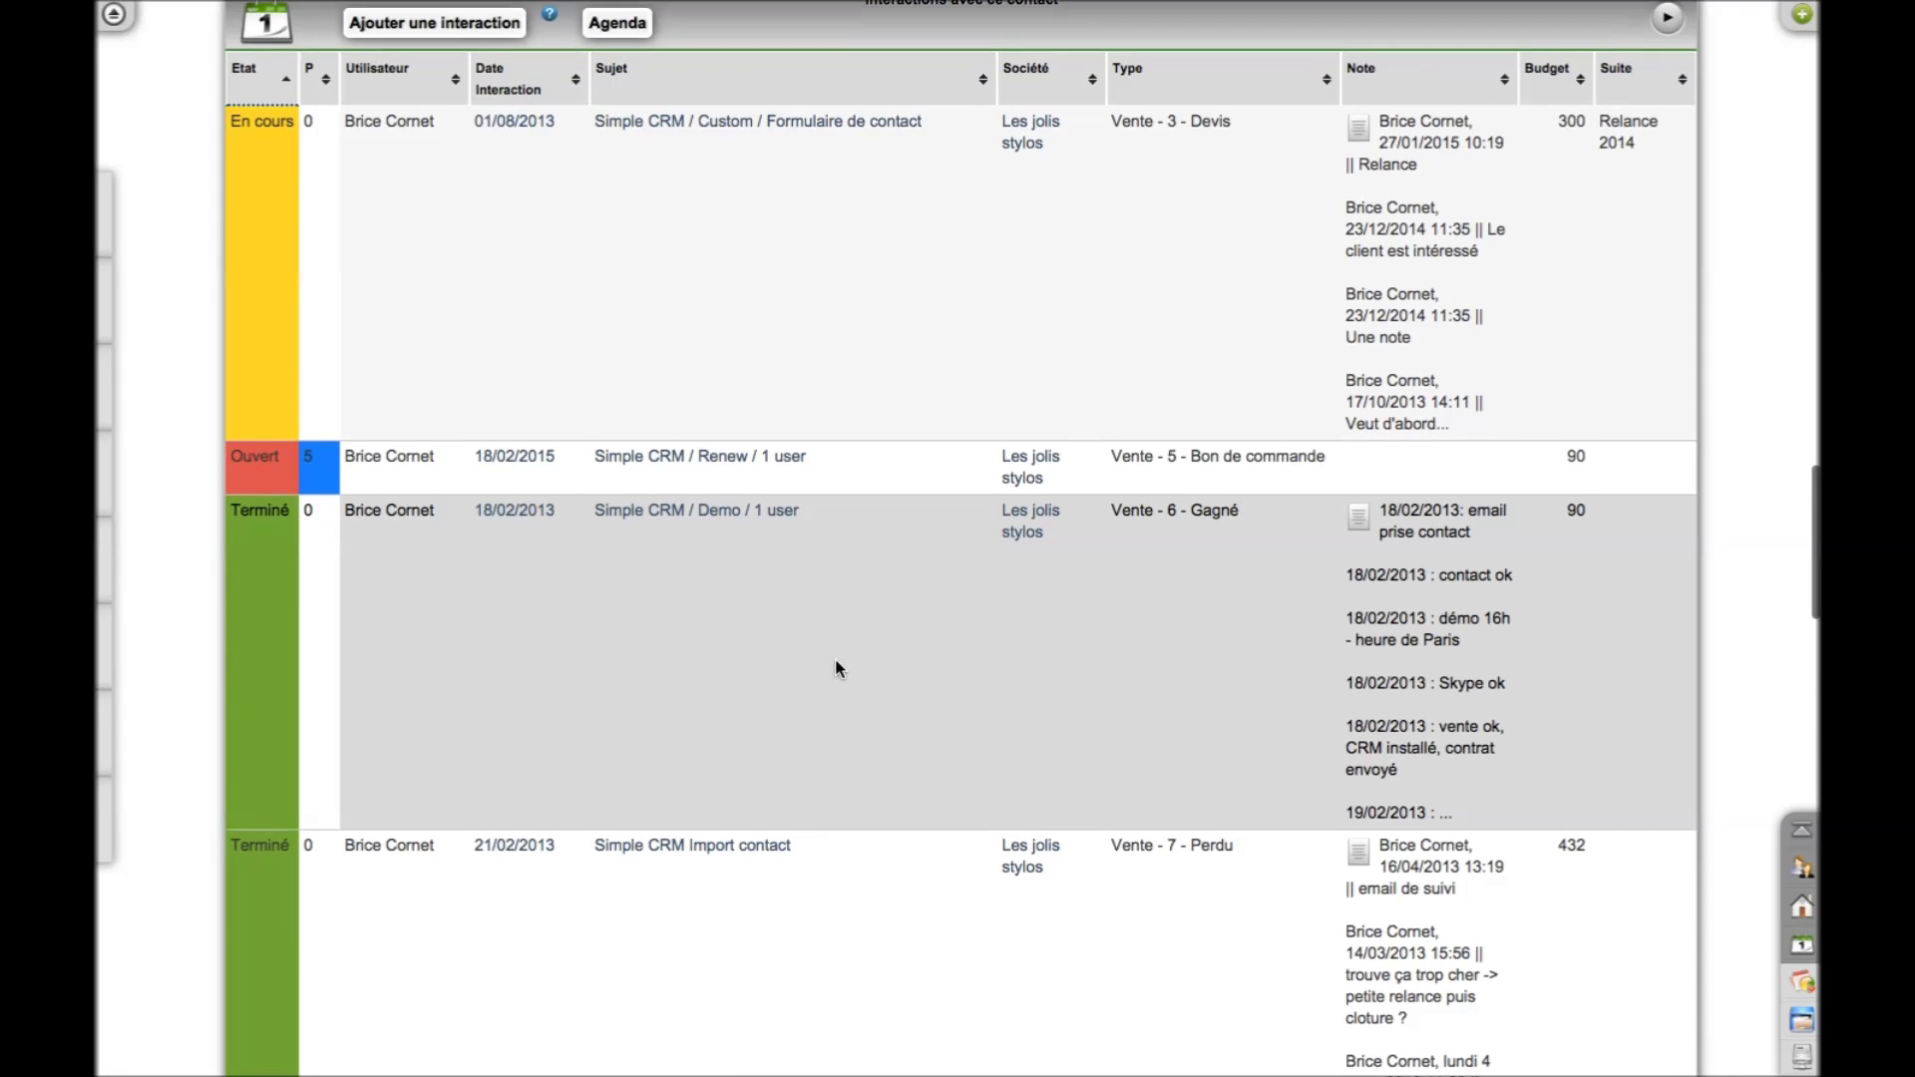
scroll(835, 667, "down", 6)
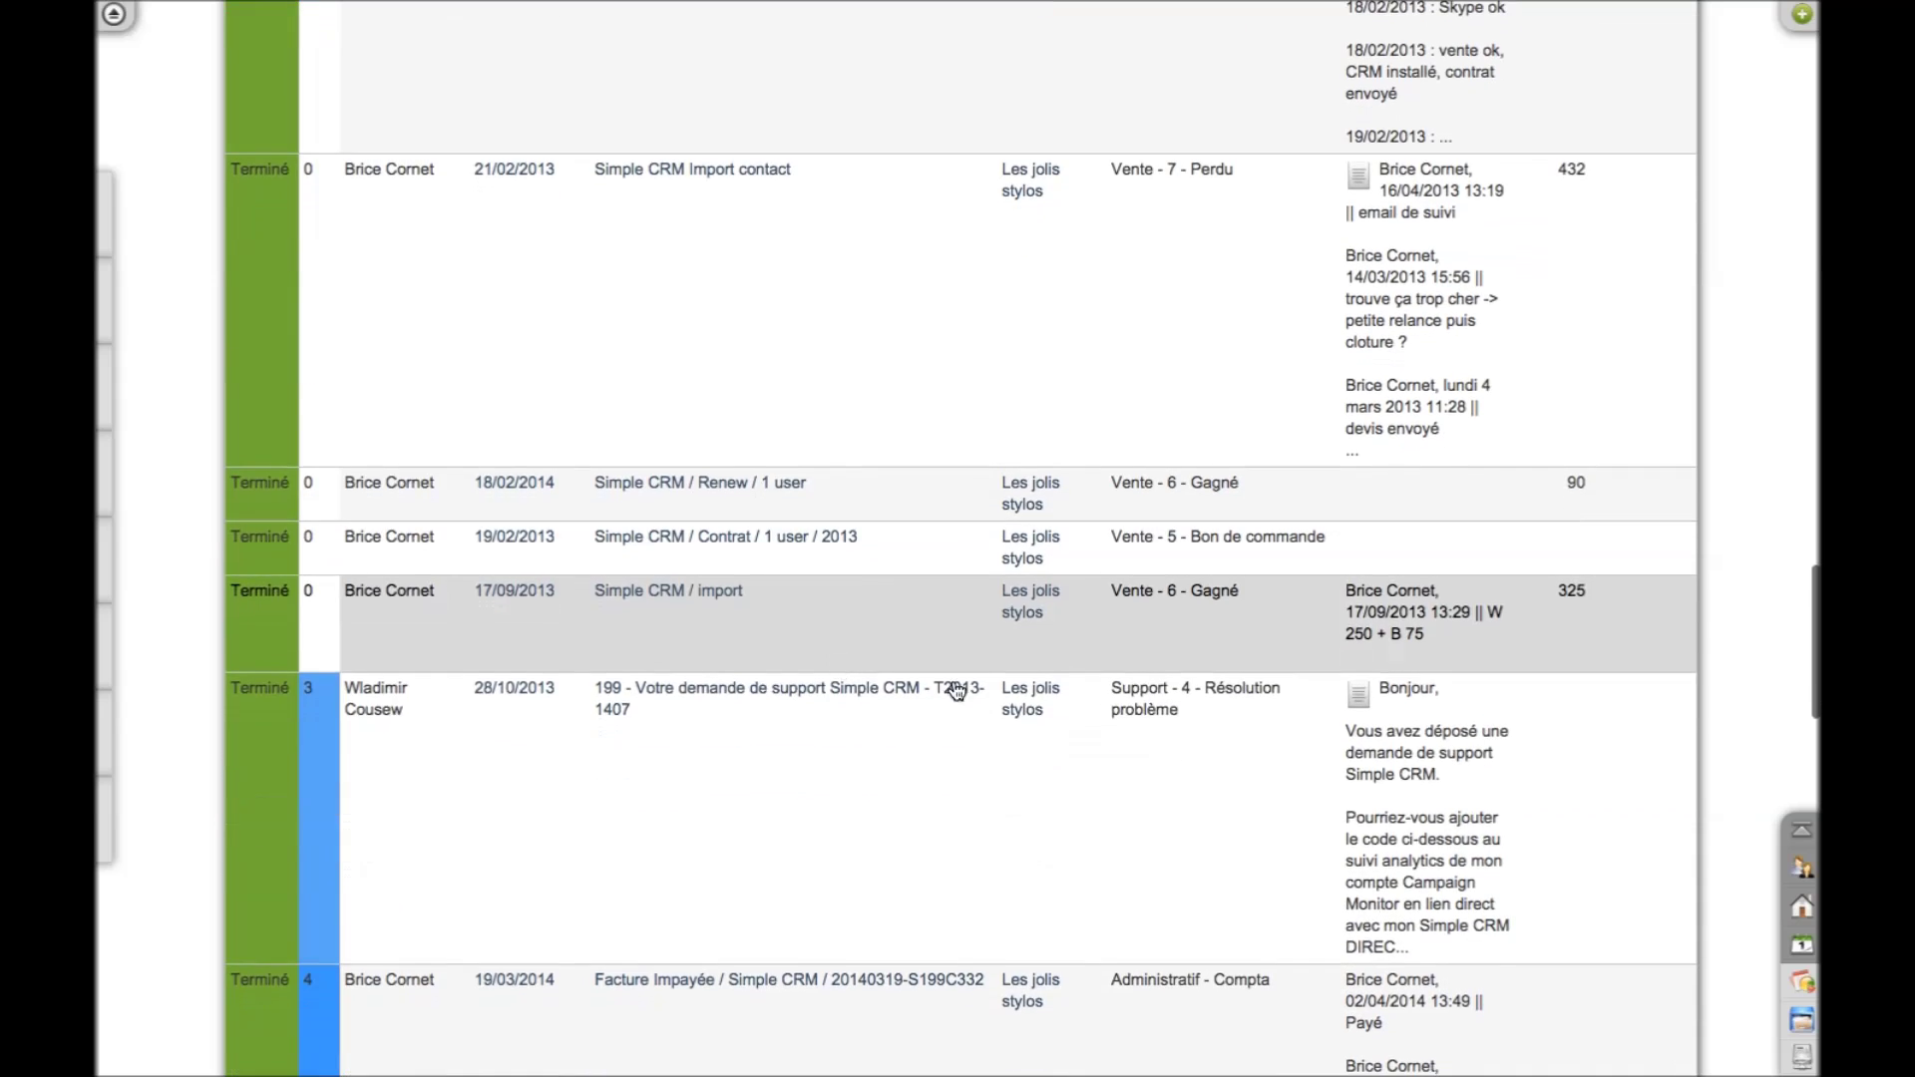
scroll(1079, 743, "down", 2)
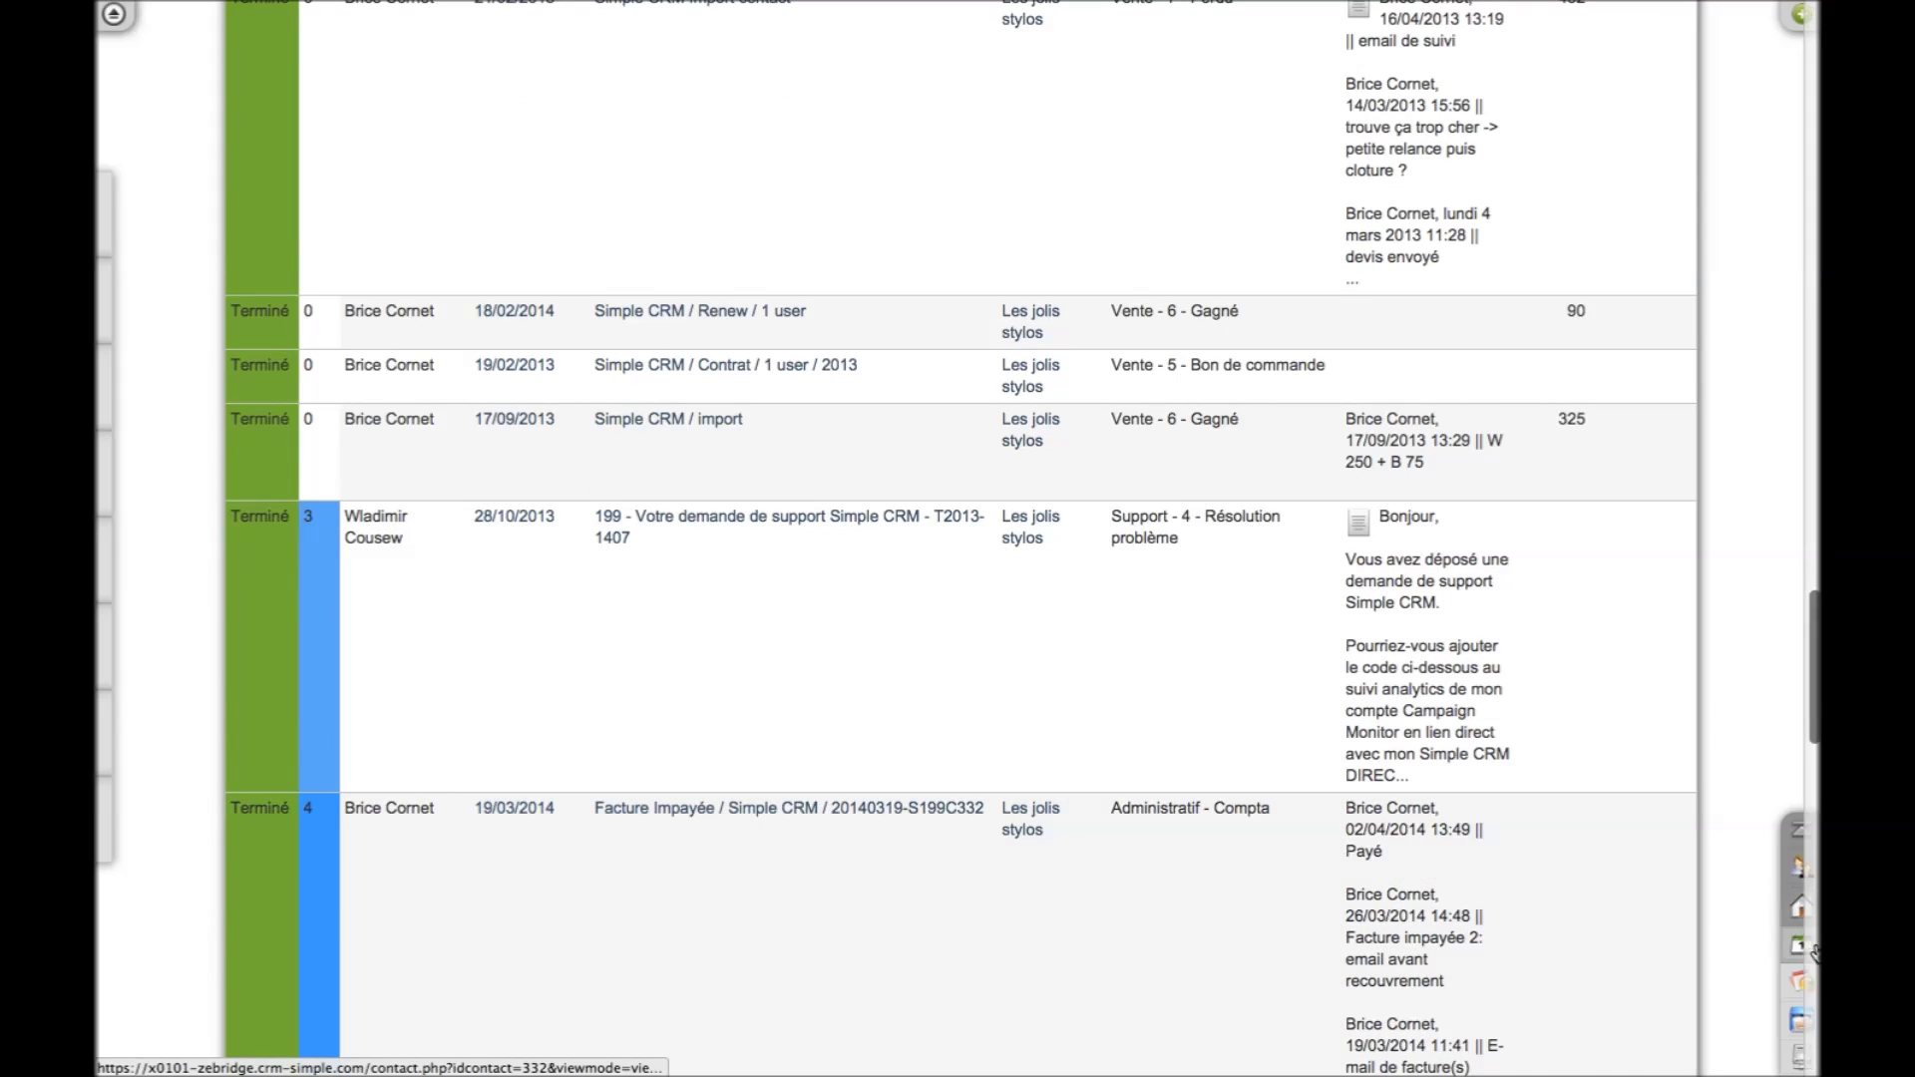
left_click(1795, 986)
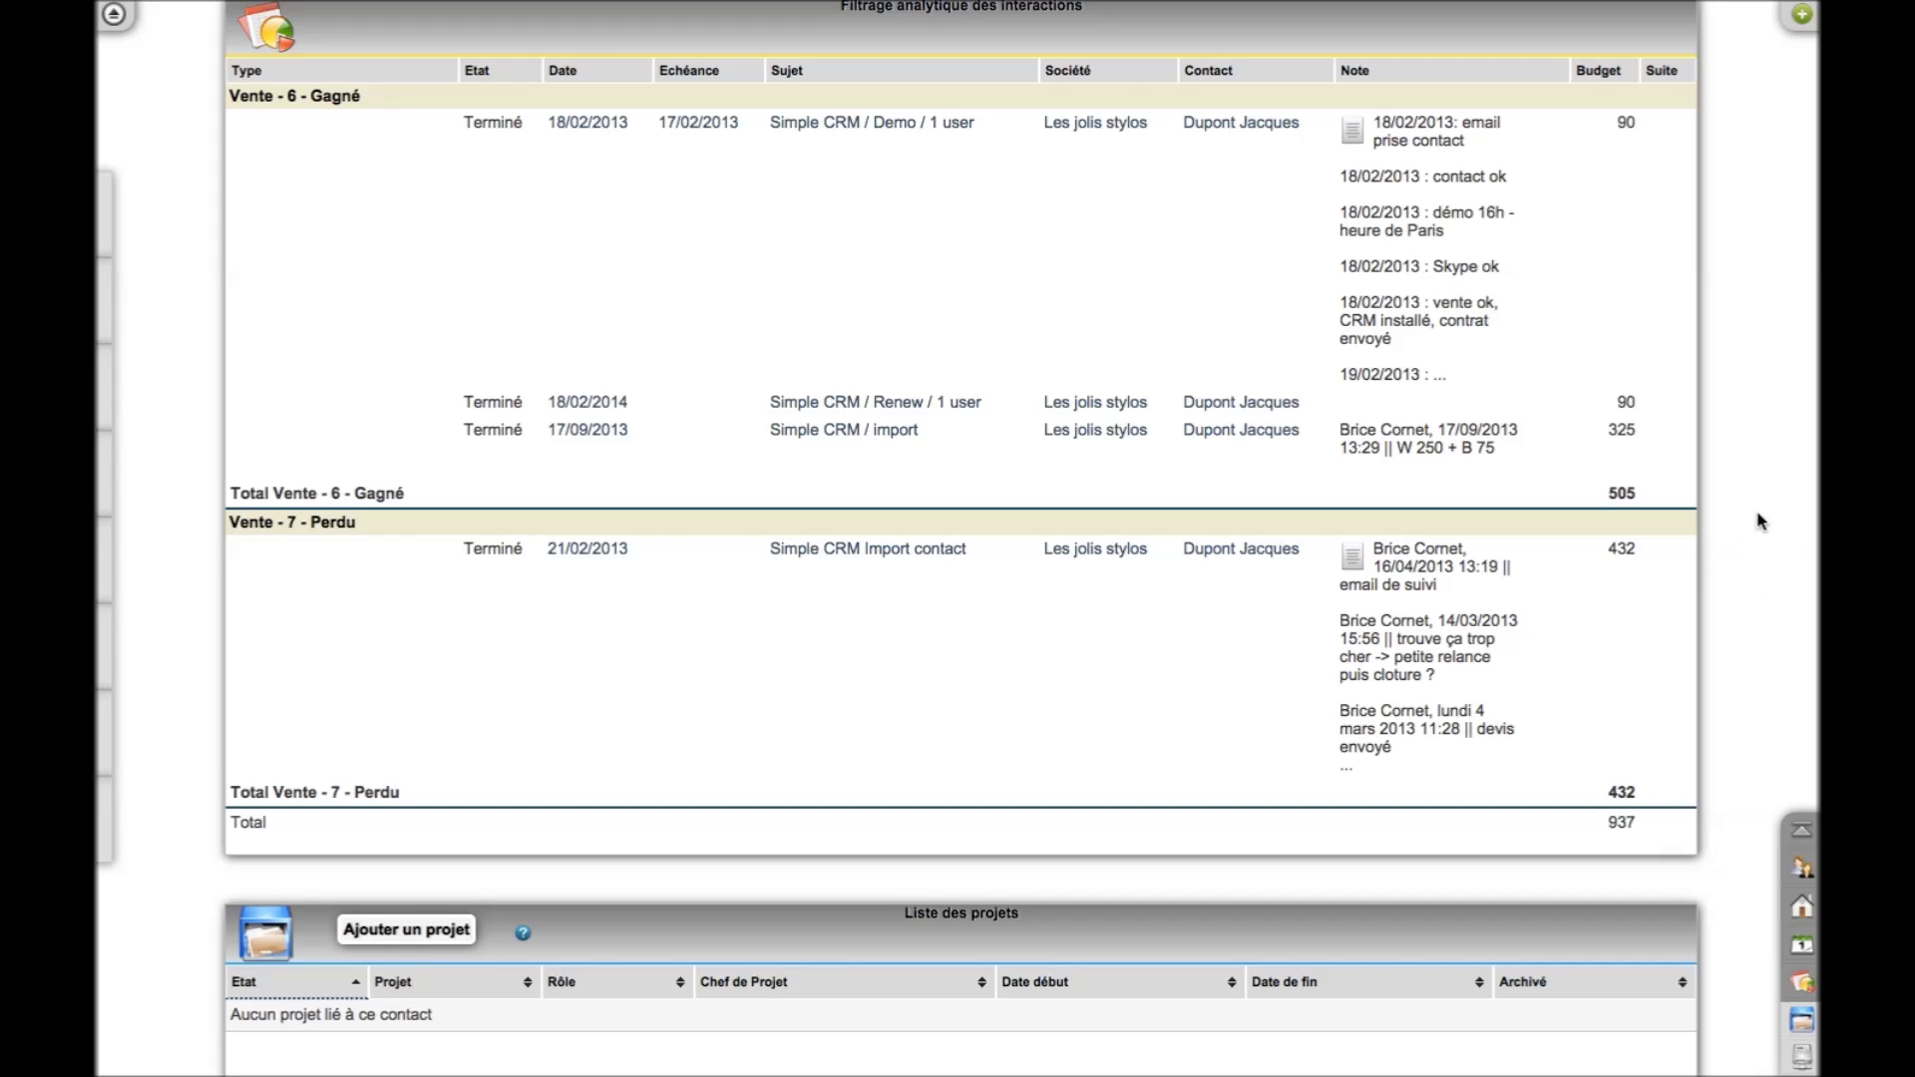
Switch the interactions back to the plain list showing Devis En cours 300 and order Ouvert 90
scroll(1757, 520, "up", 3)
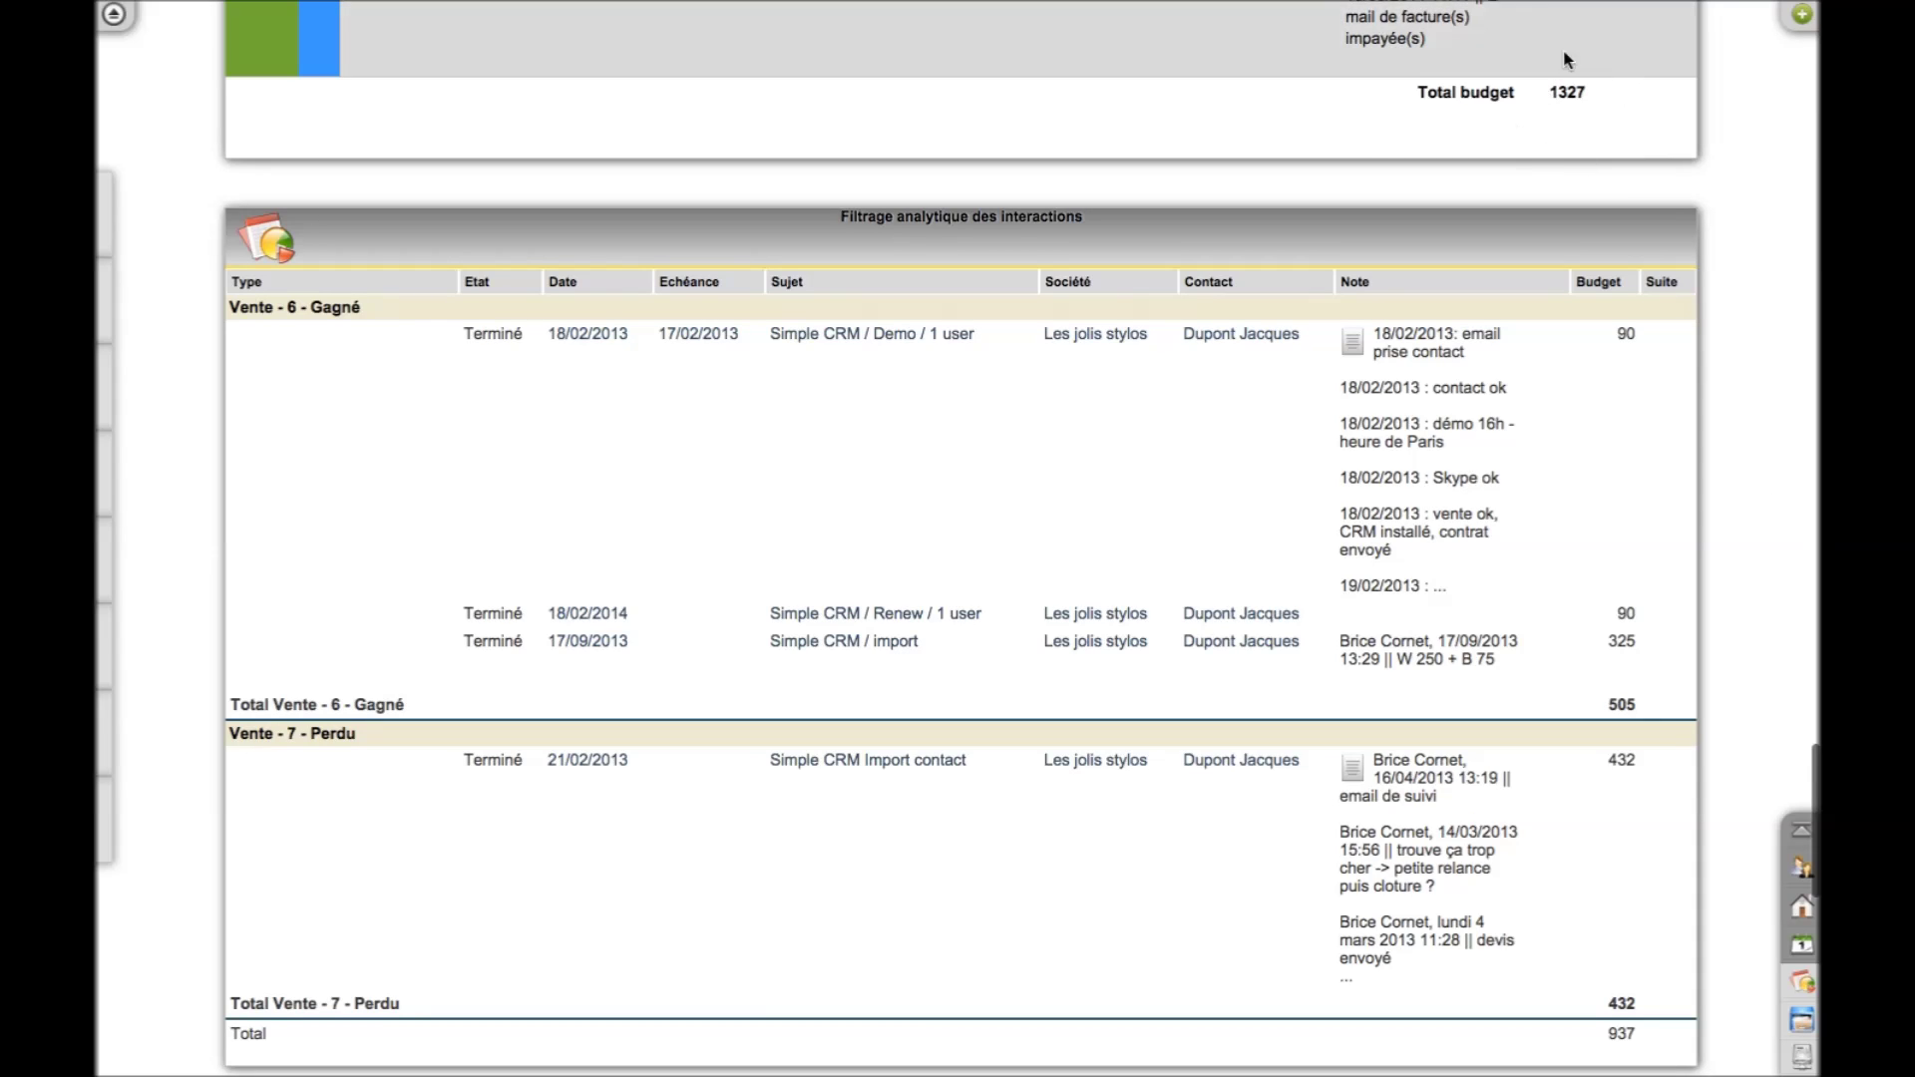
left_click(1792, 950)
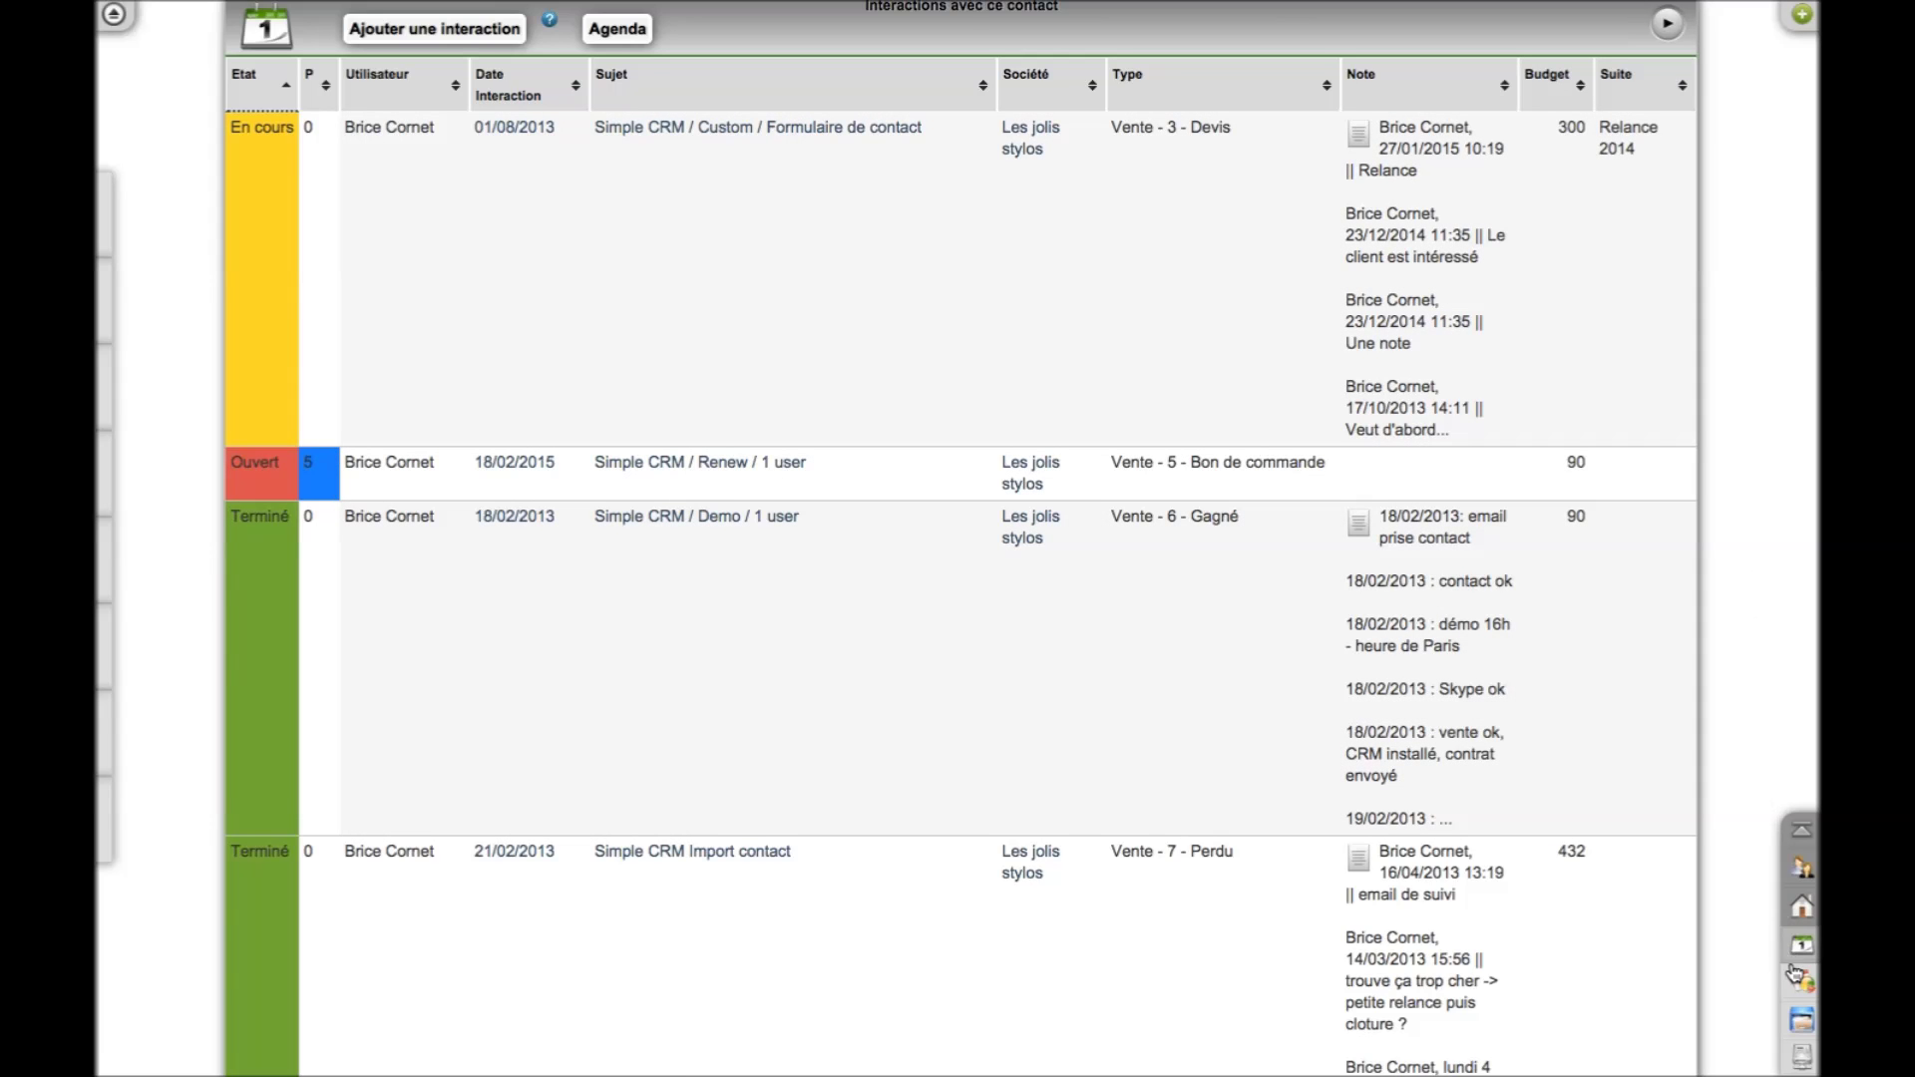
Show the contact's documents: a Vente - Contrat scan and a Procès verbal order form
left_click(1803, 1033)
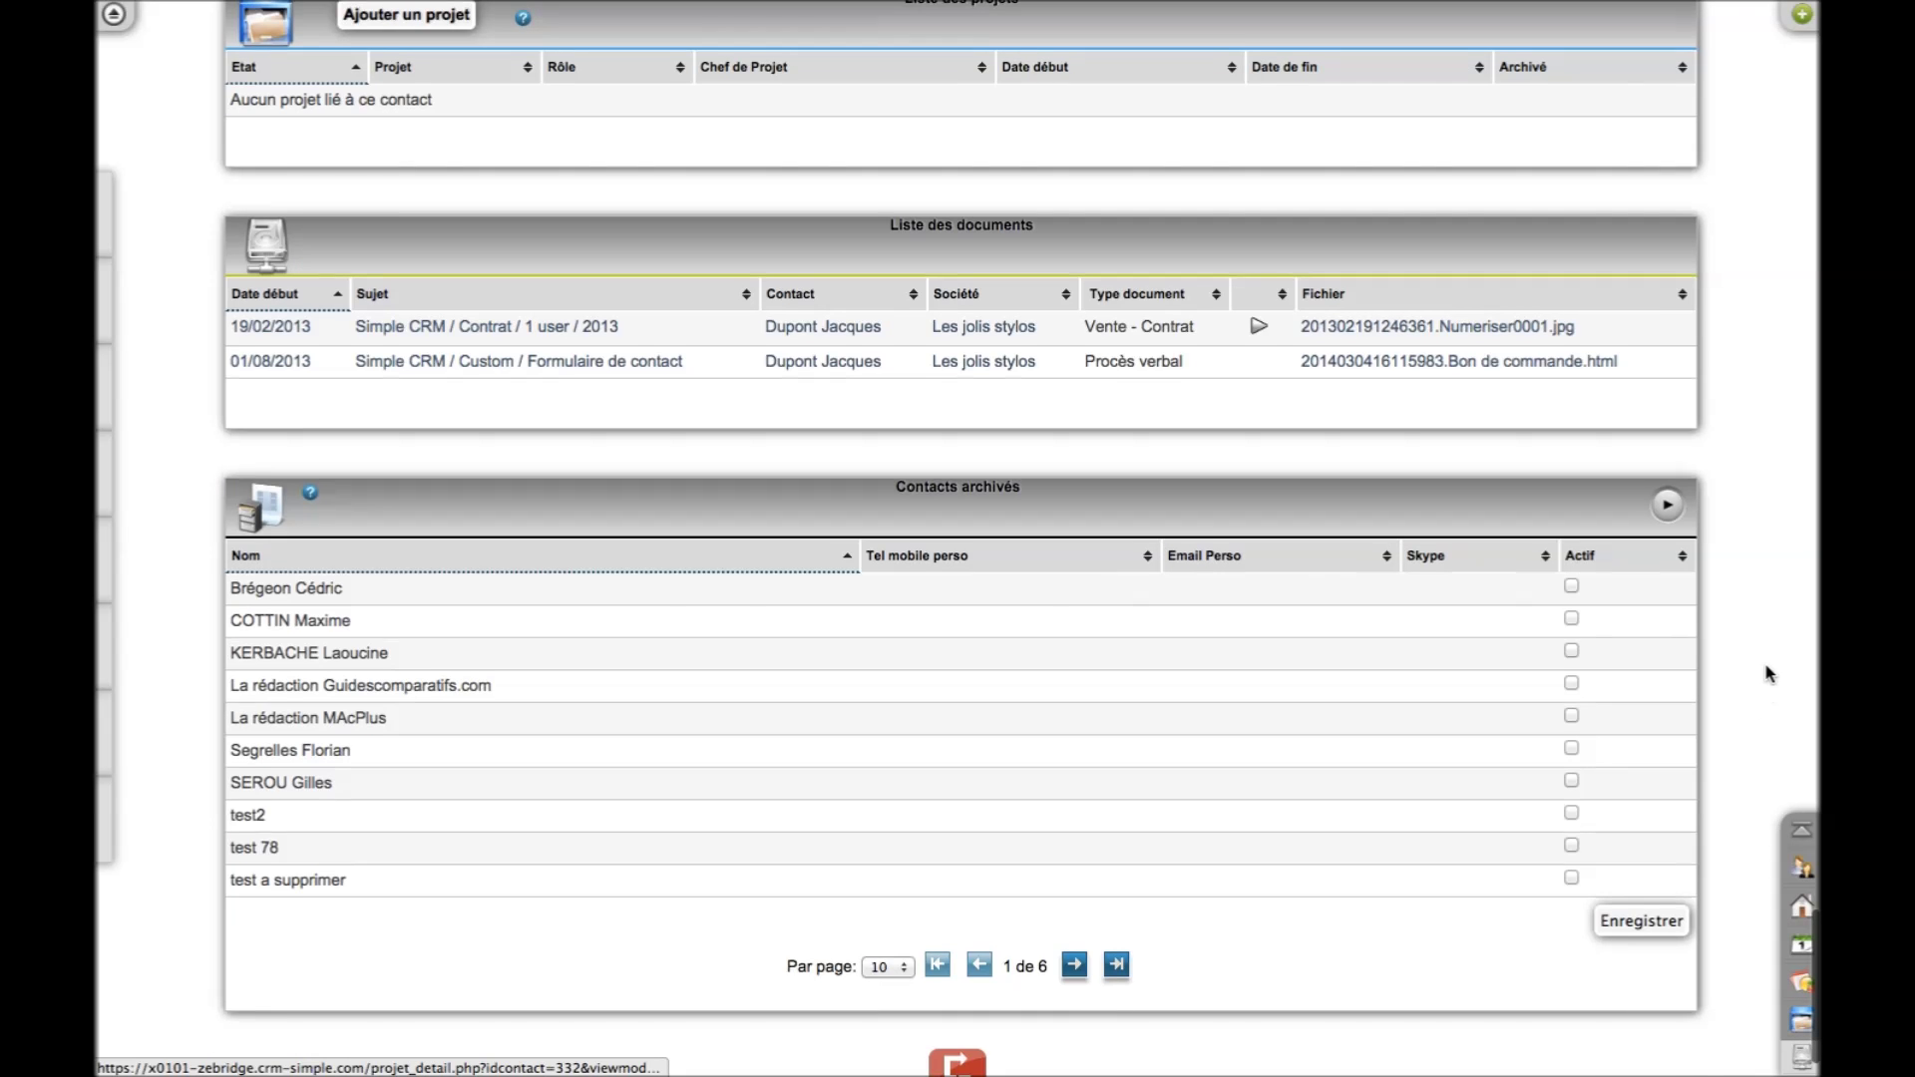
scroll(1765, 684, "up", 2)
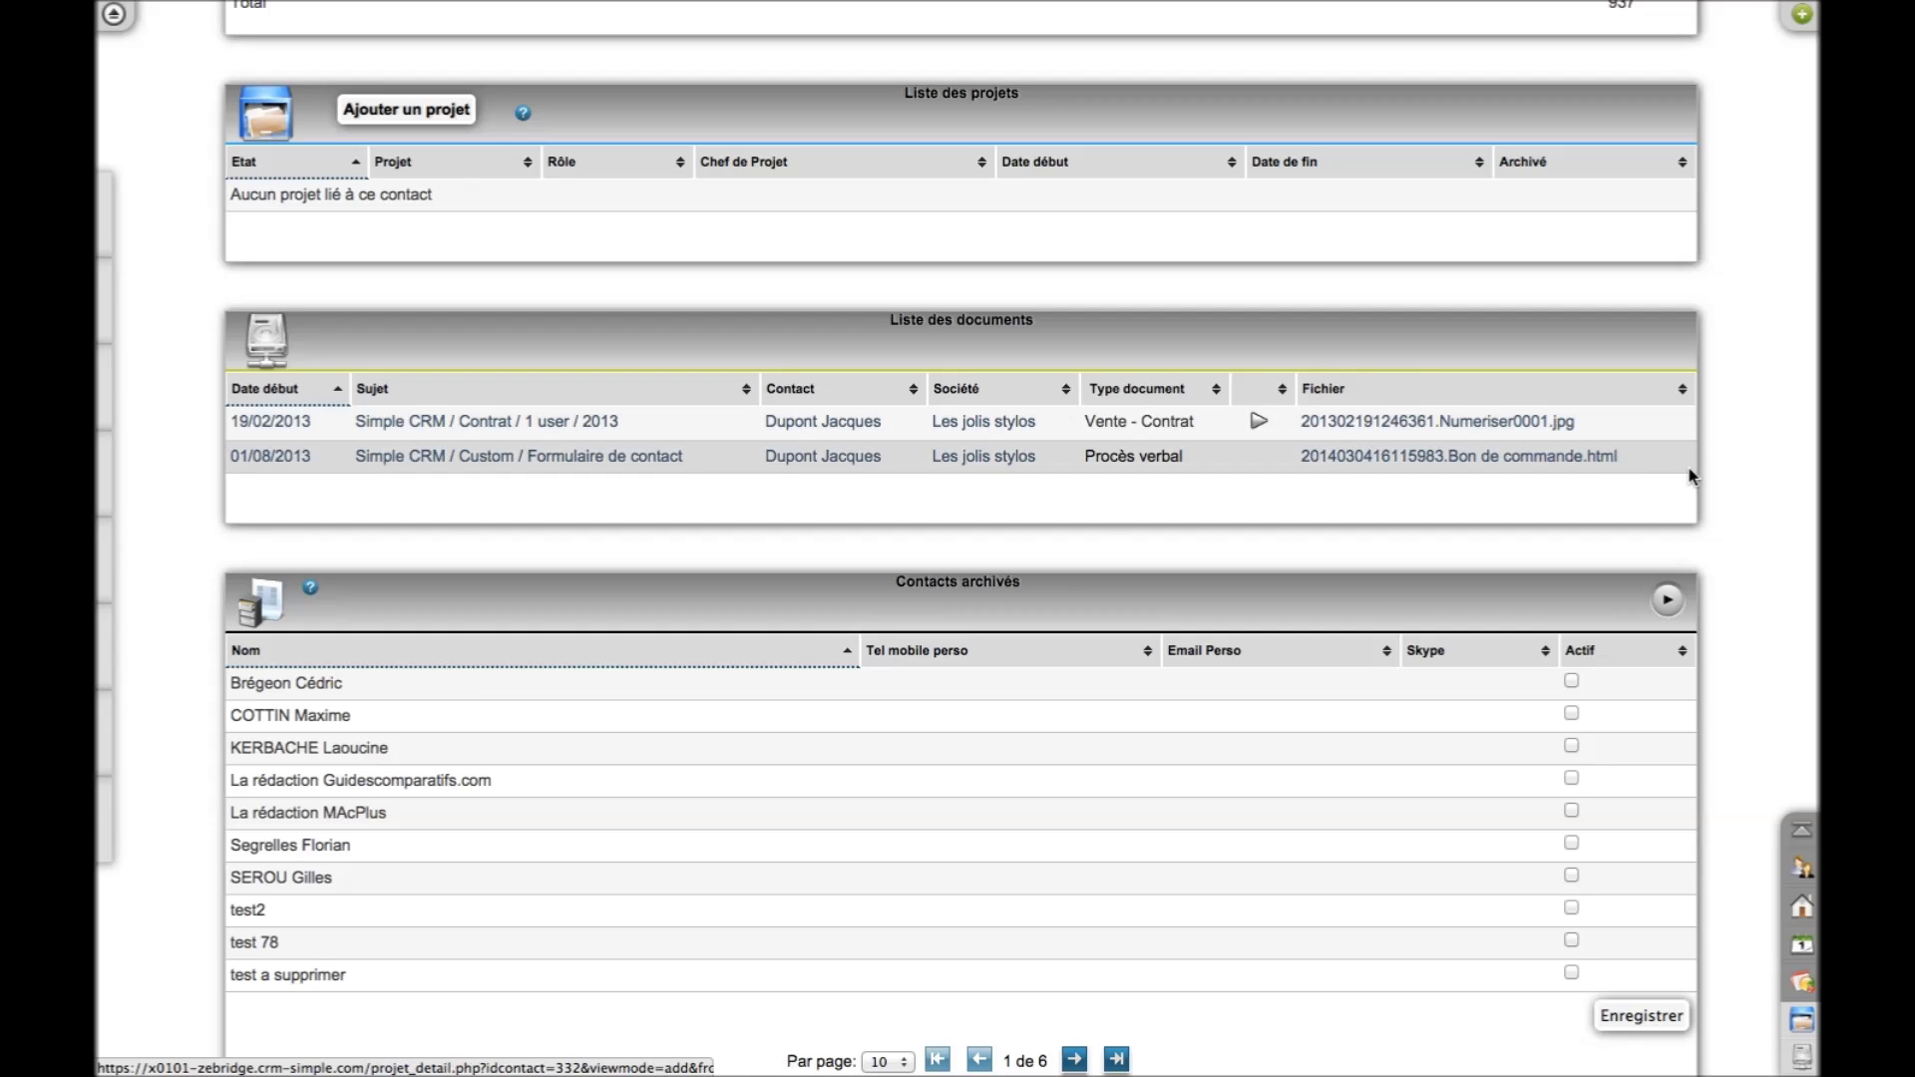
Open the Les jolis stylos company from the linked companies, verify its VAT number, and list its contacts
left_click(1801, 905)
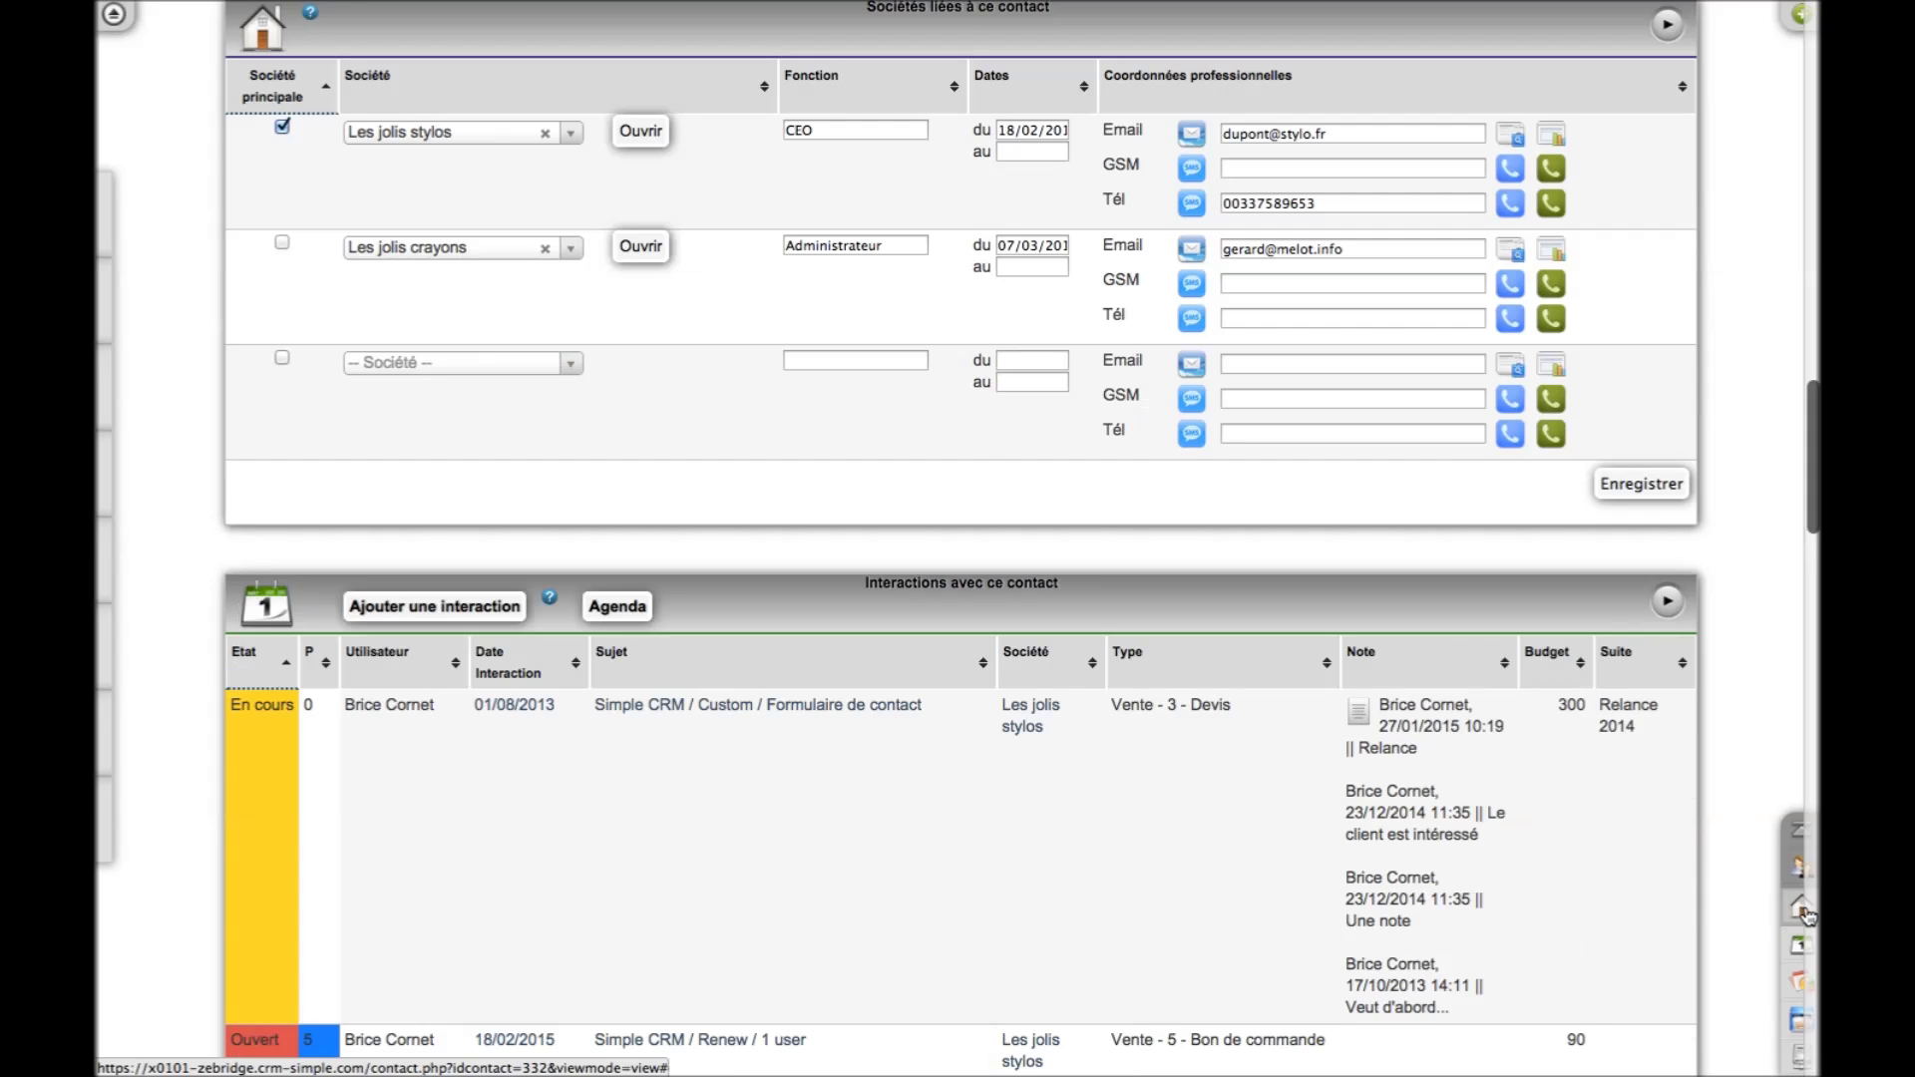
left_click(652, 140)
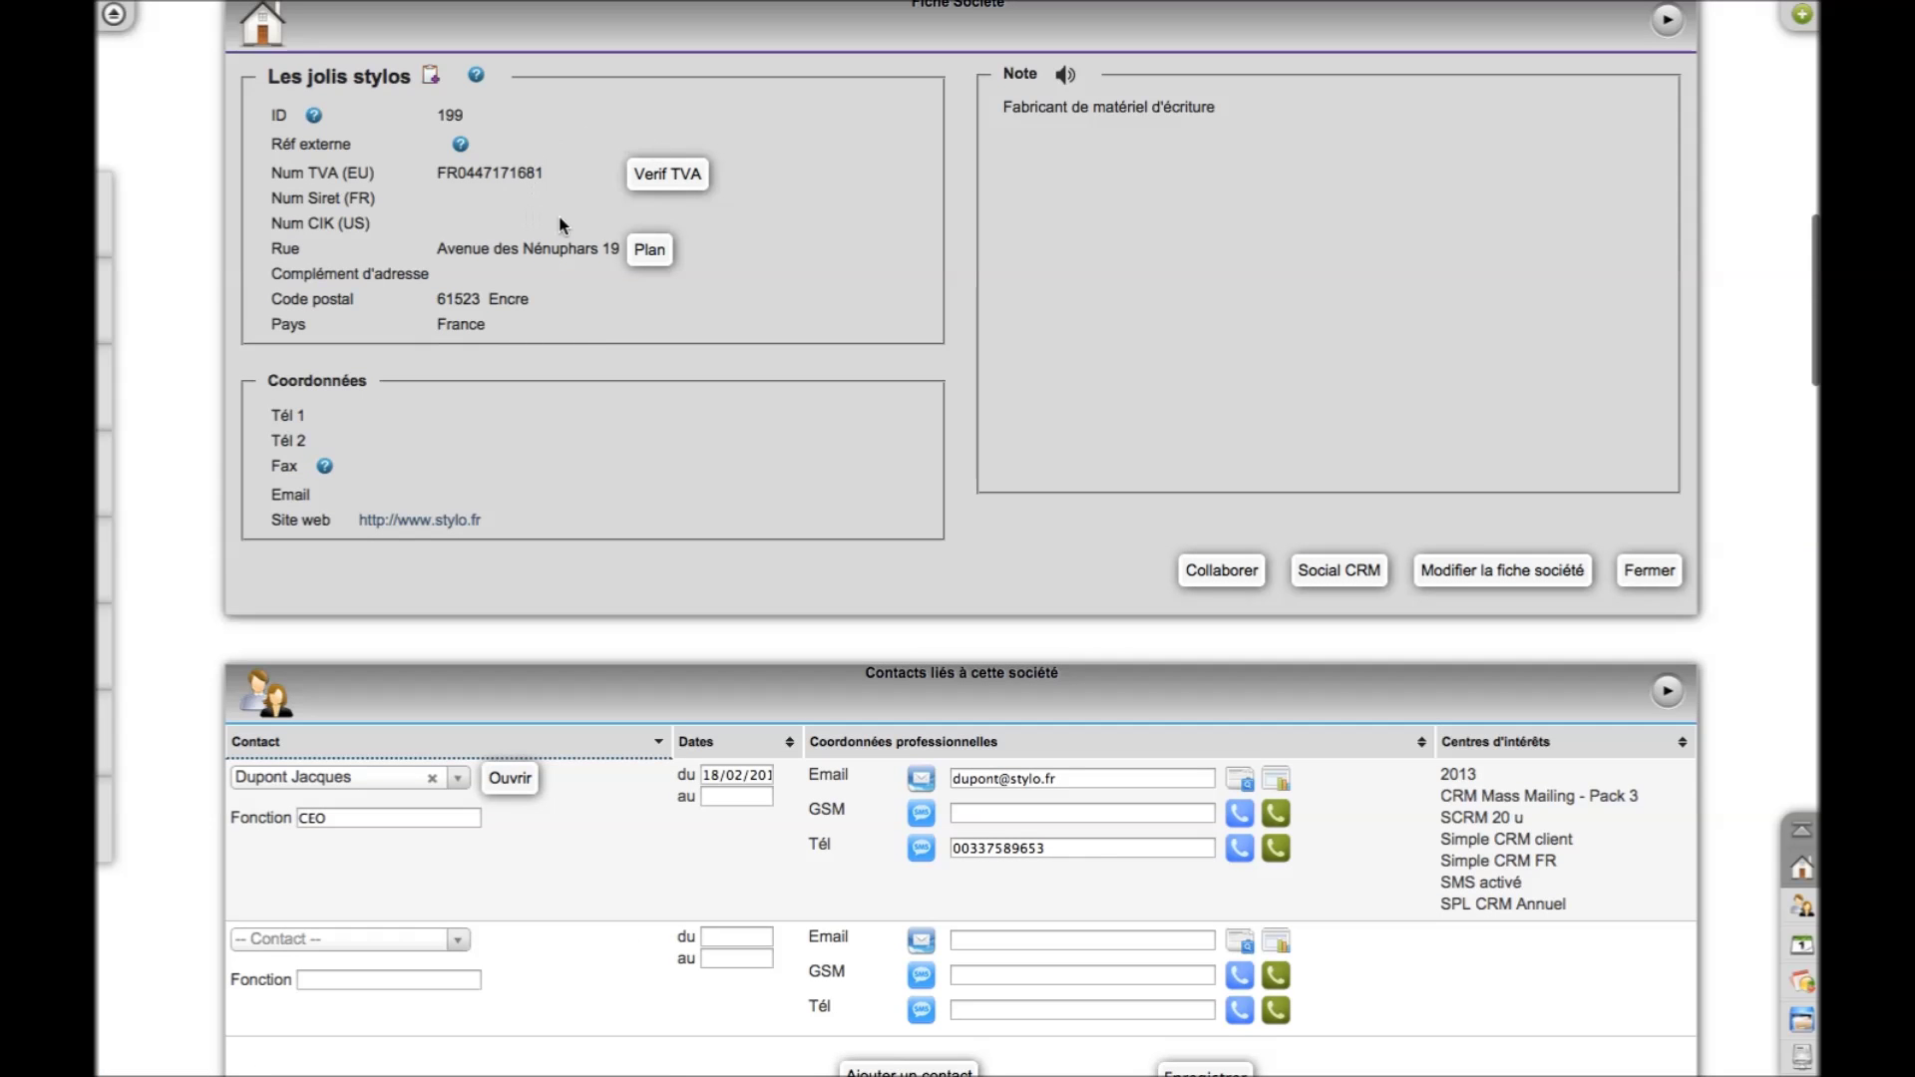
left_click(636, 185)
left_click(1803, 907)
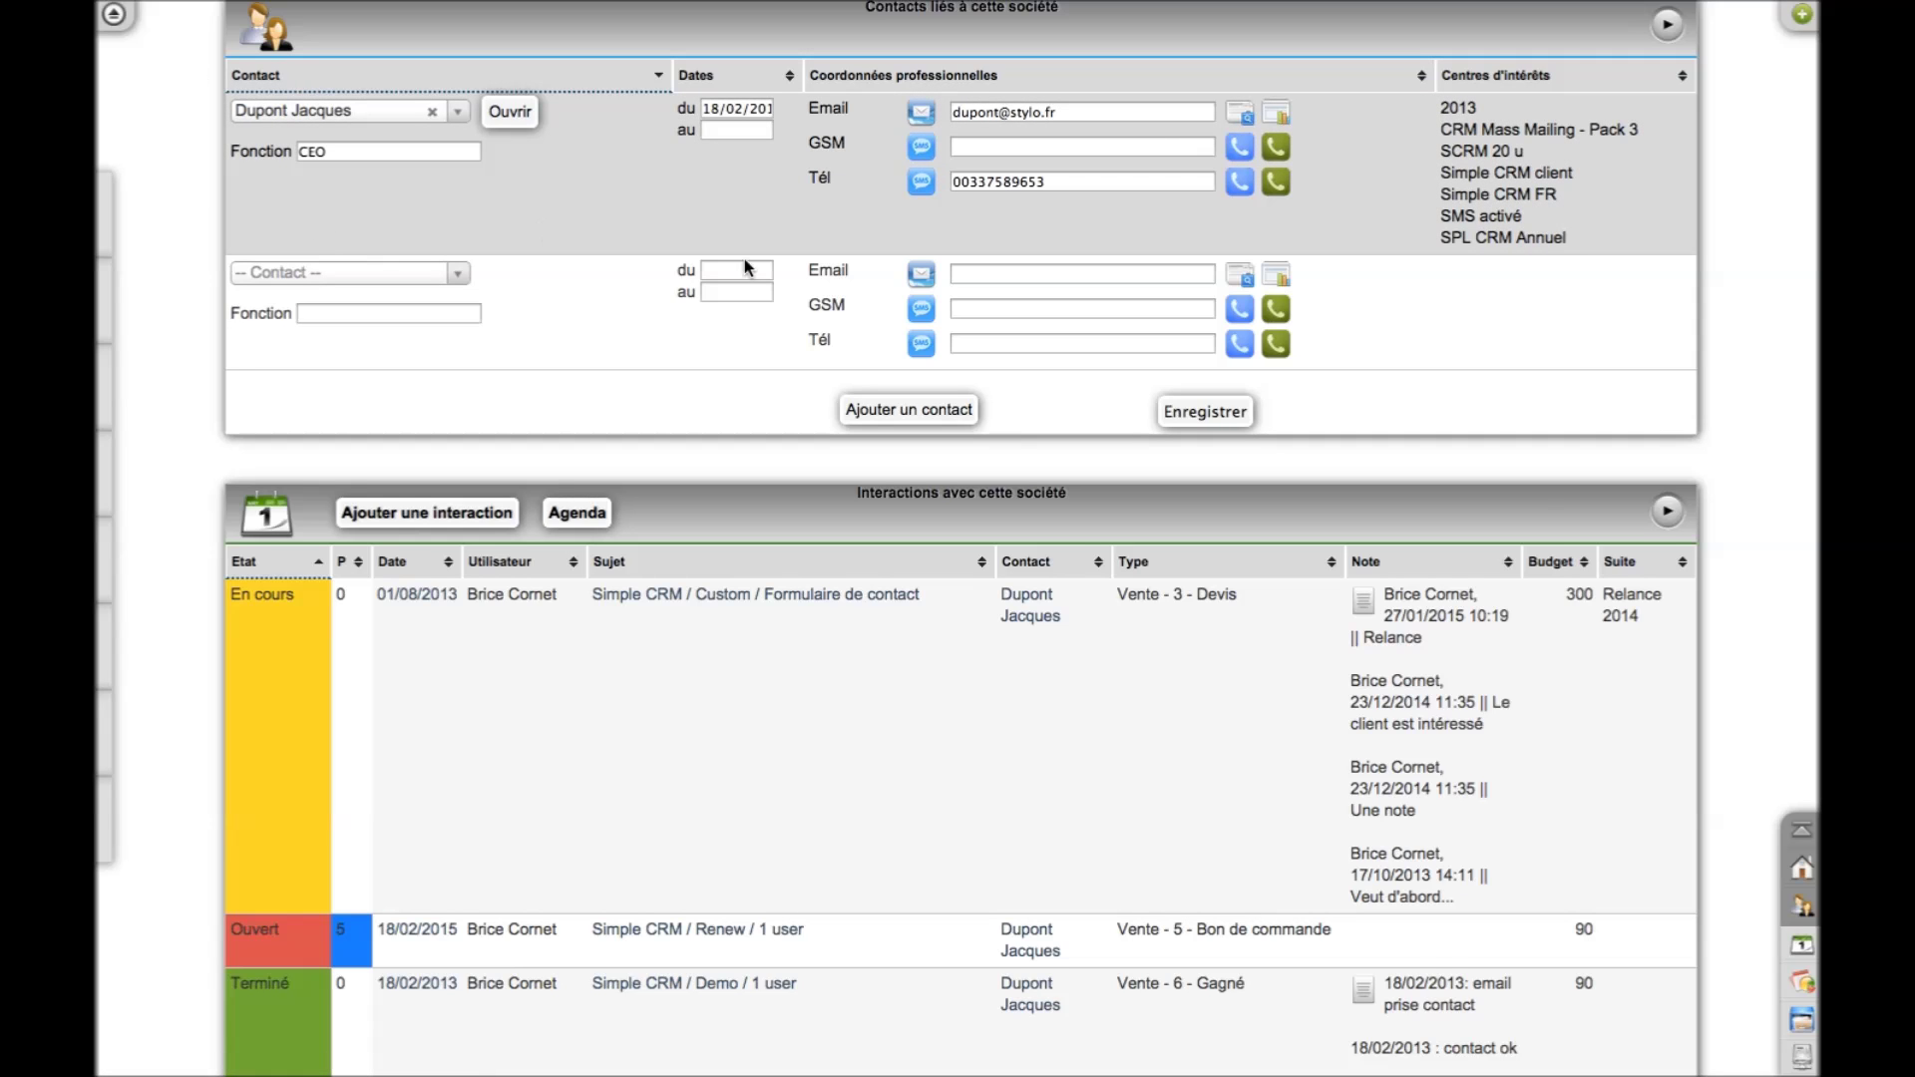
left_click(1803, 952)
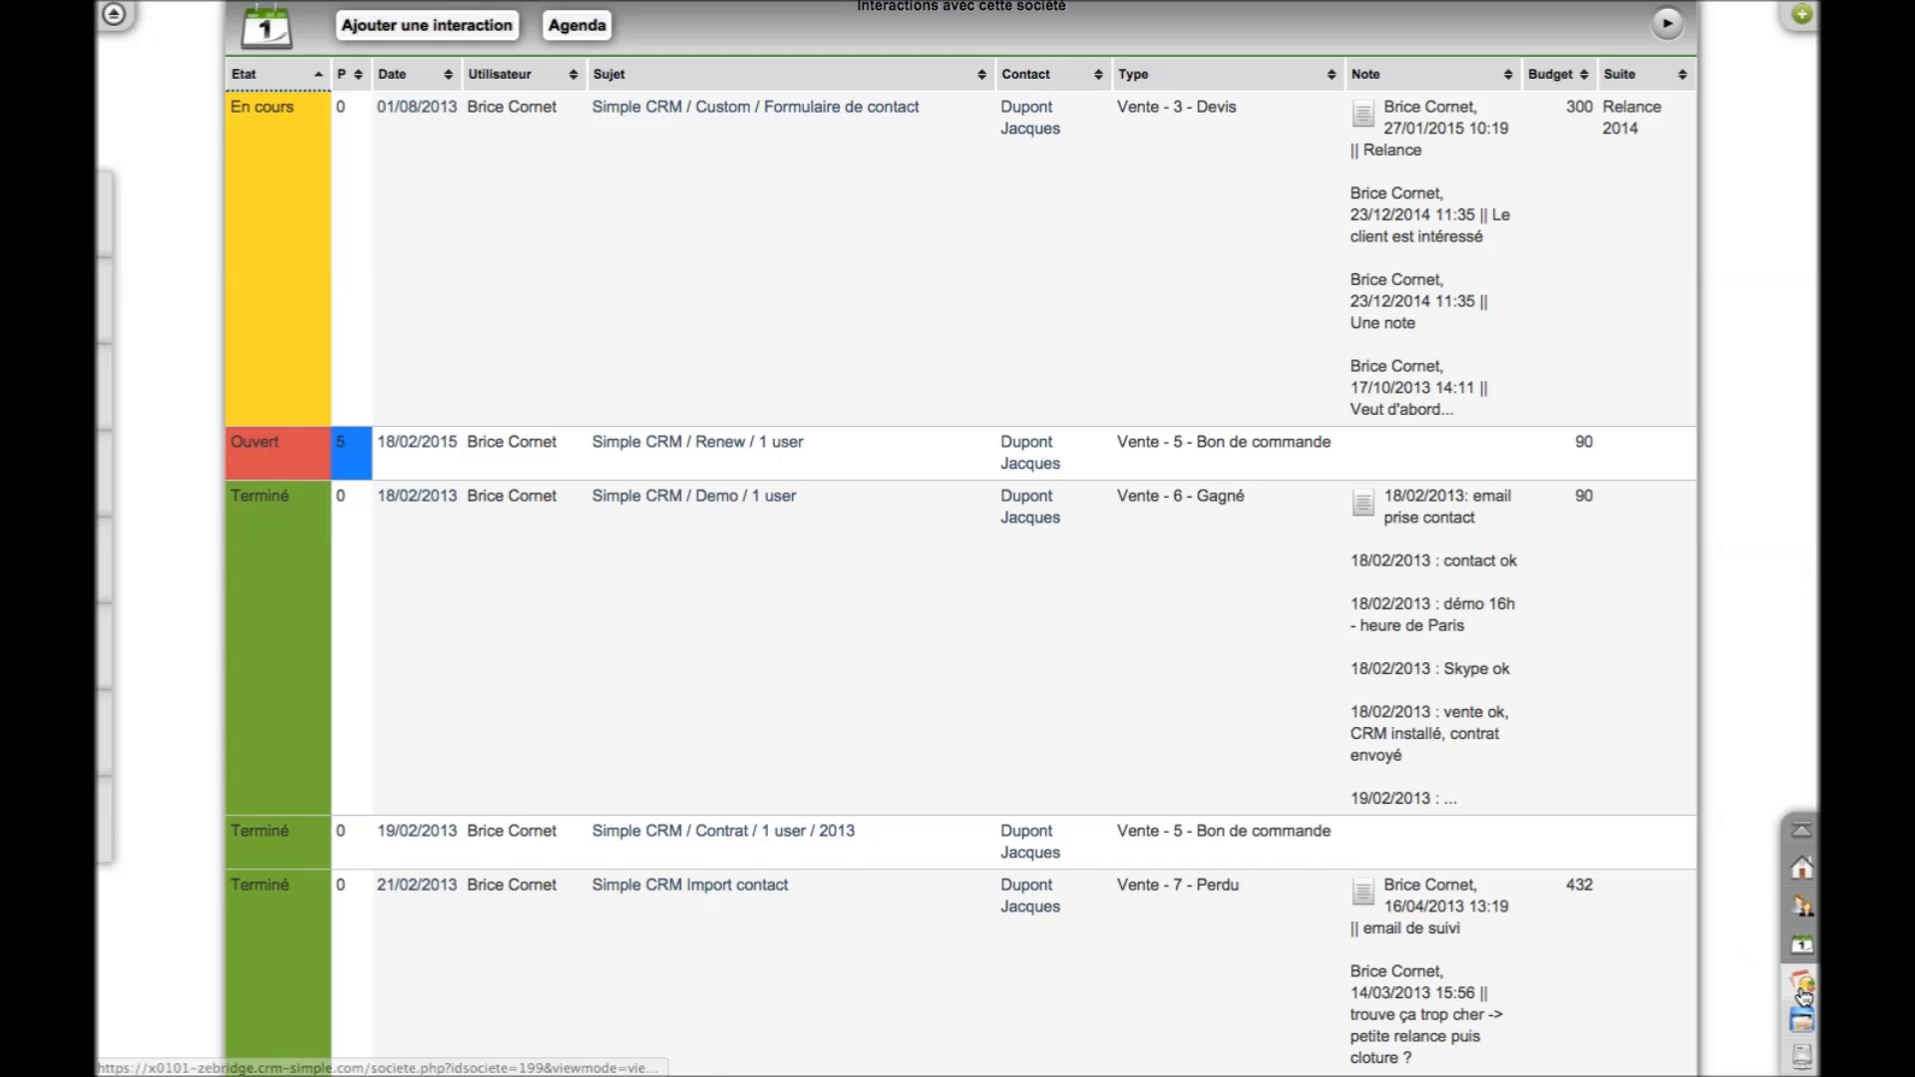
left_click(1805, 992)
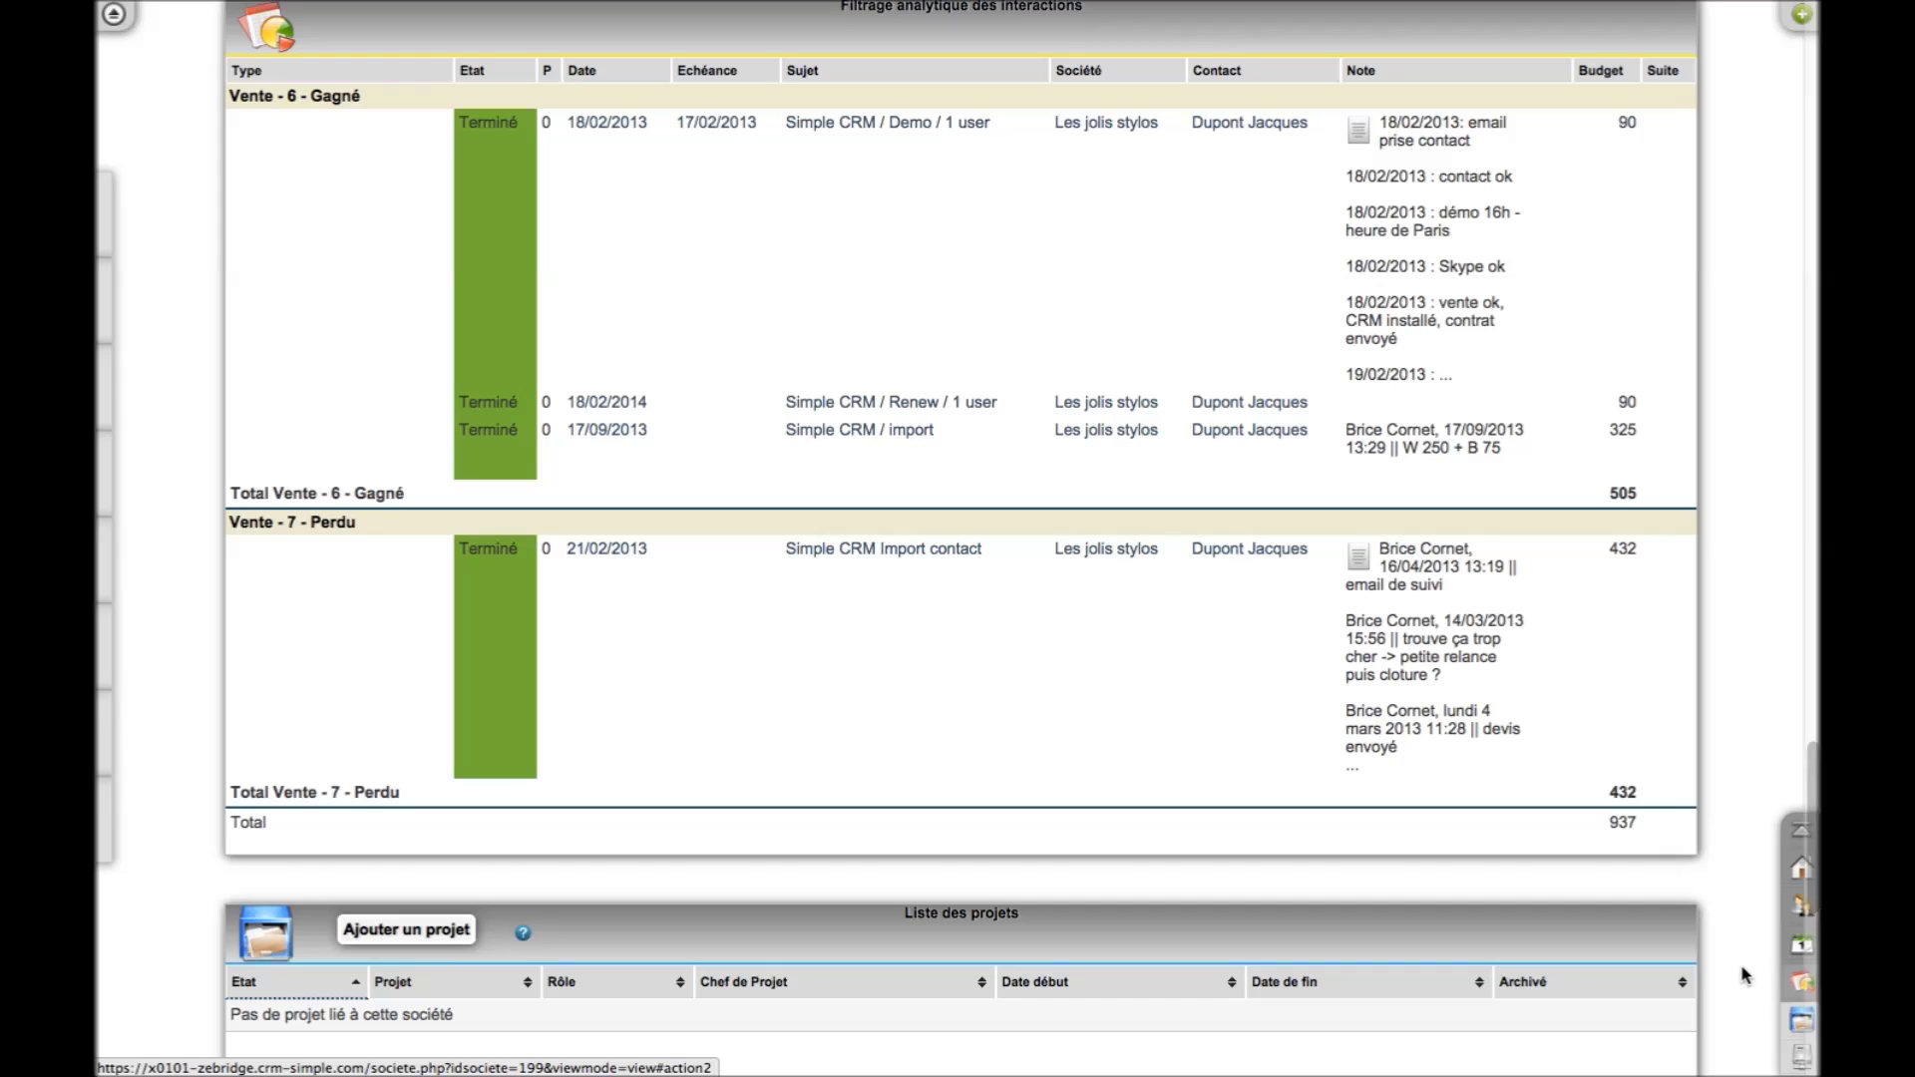
left_click(1801, 1025)
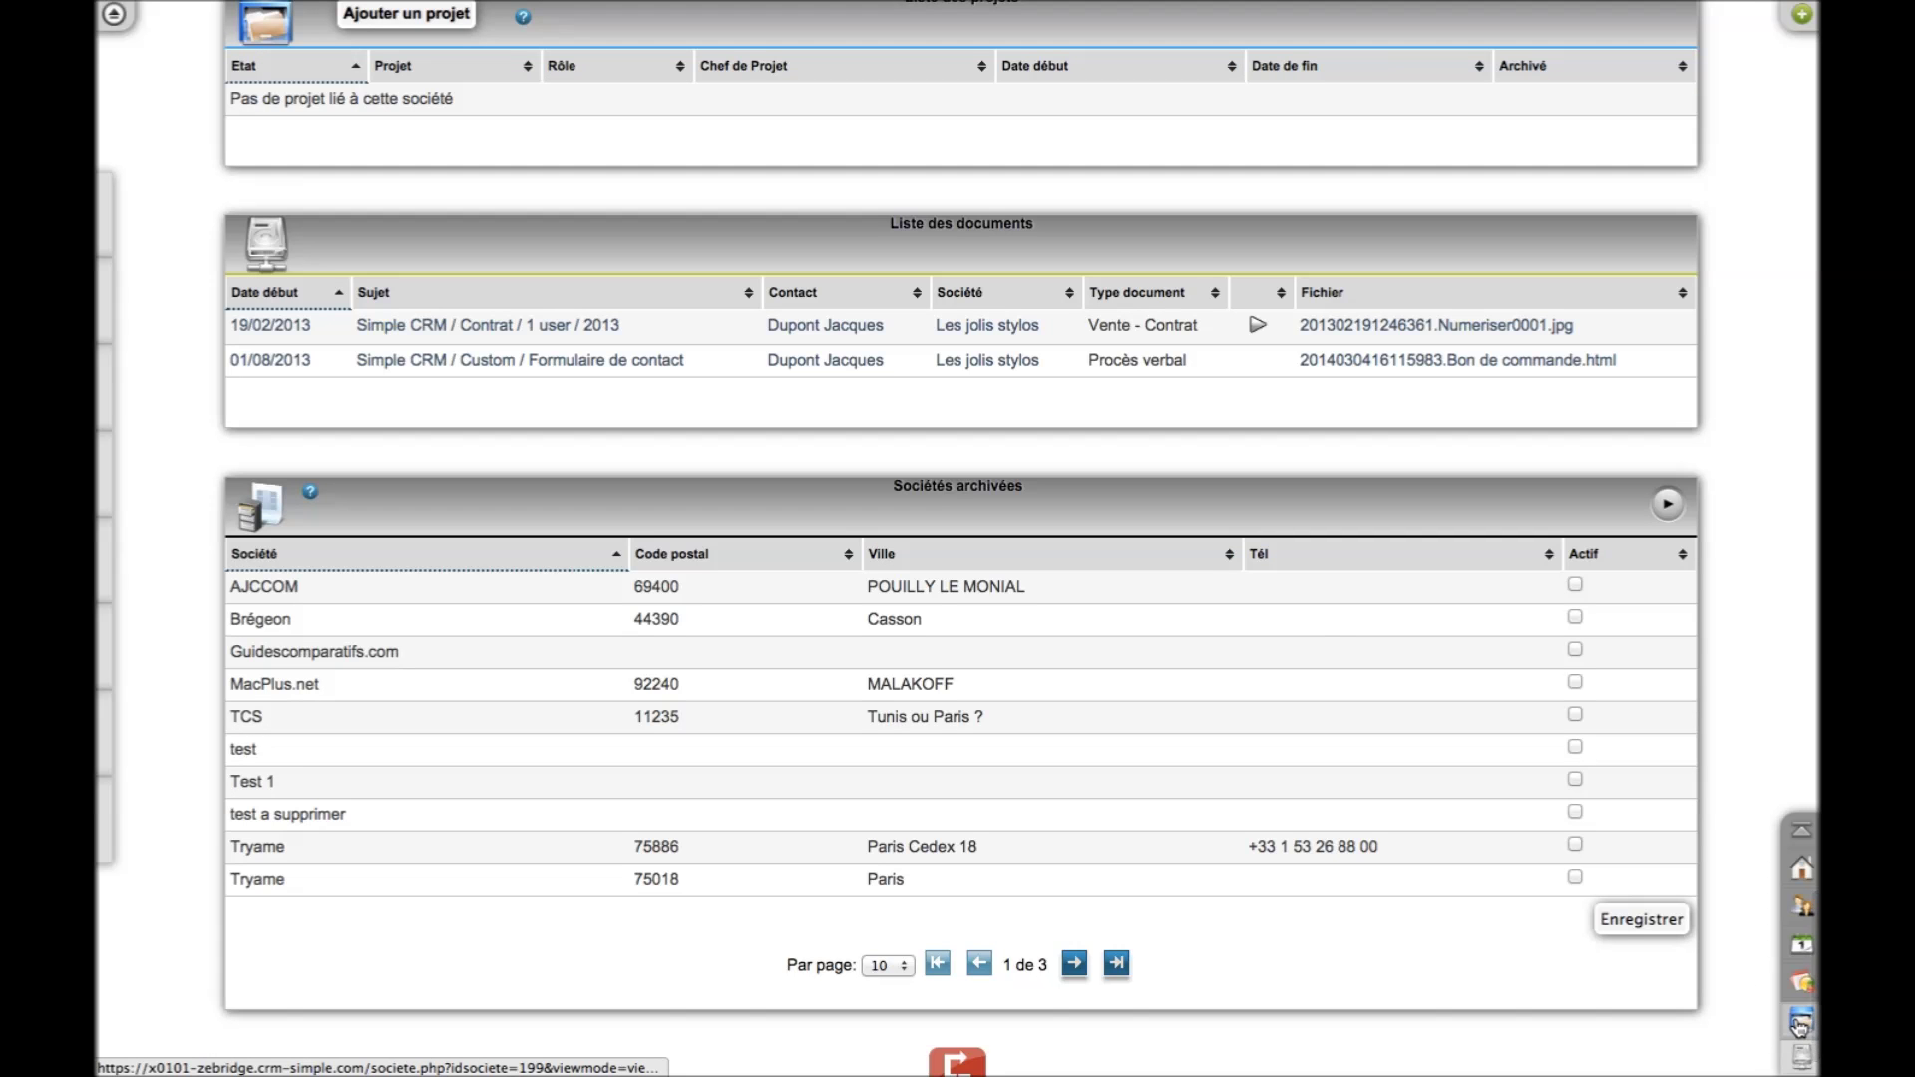
scroll(1774, 712, "up", 1)
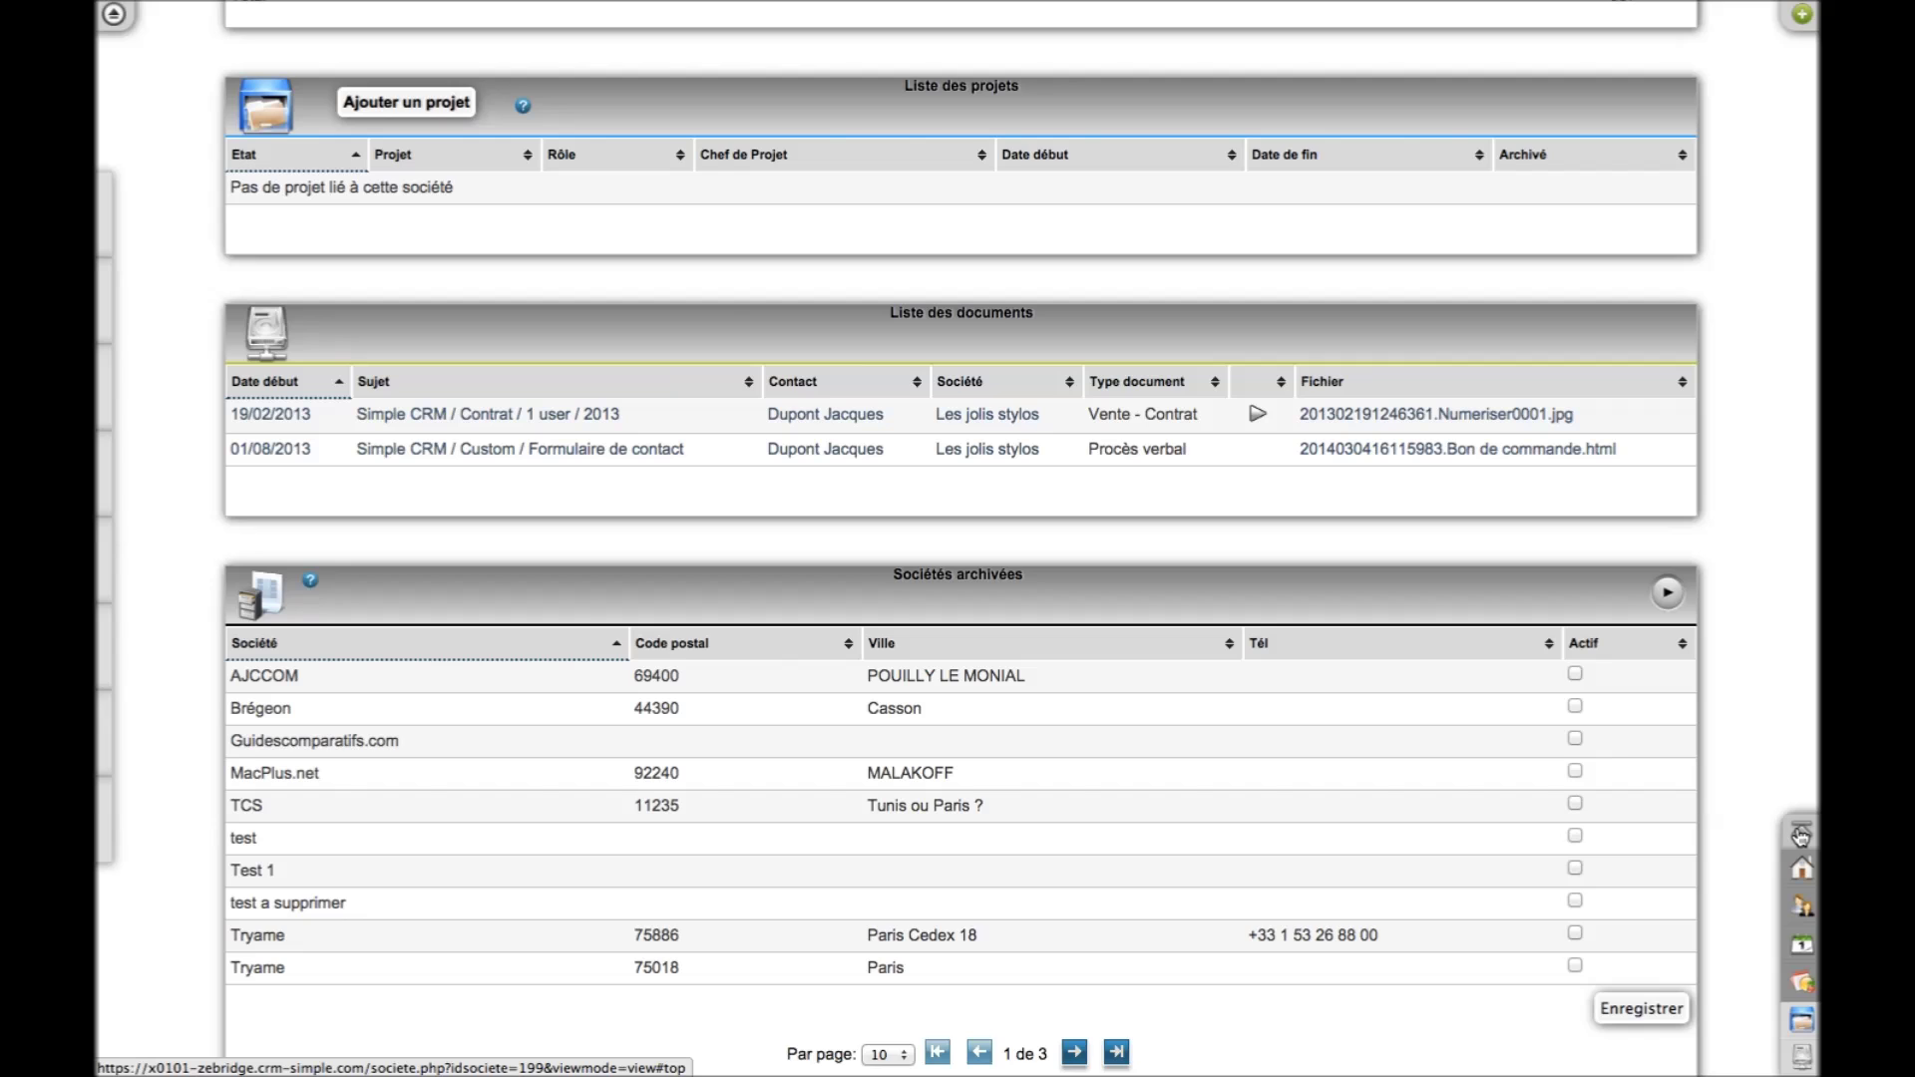
Return to the page top and open the Interactions page with its filter panel
left_click(1800, 834)
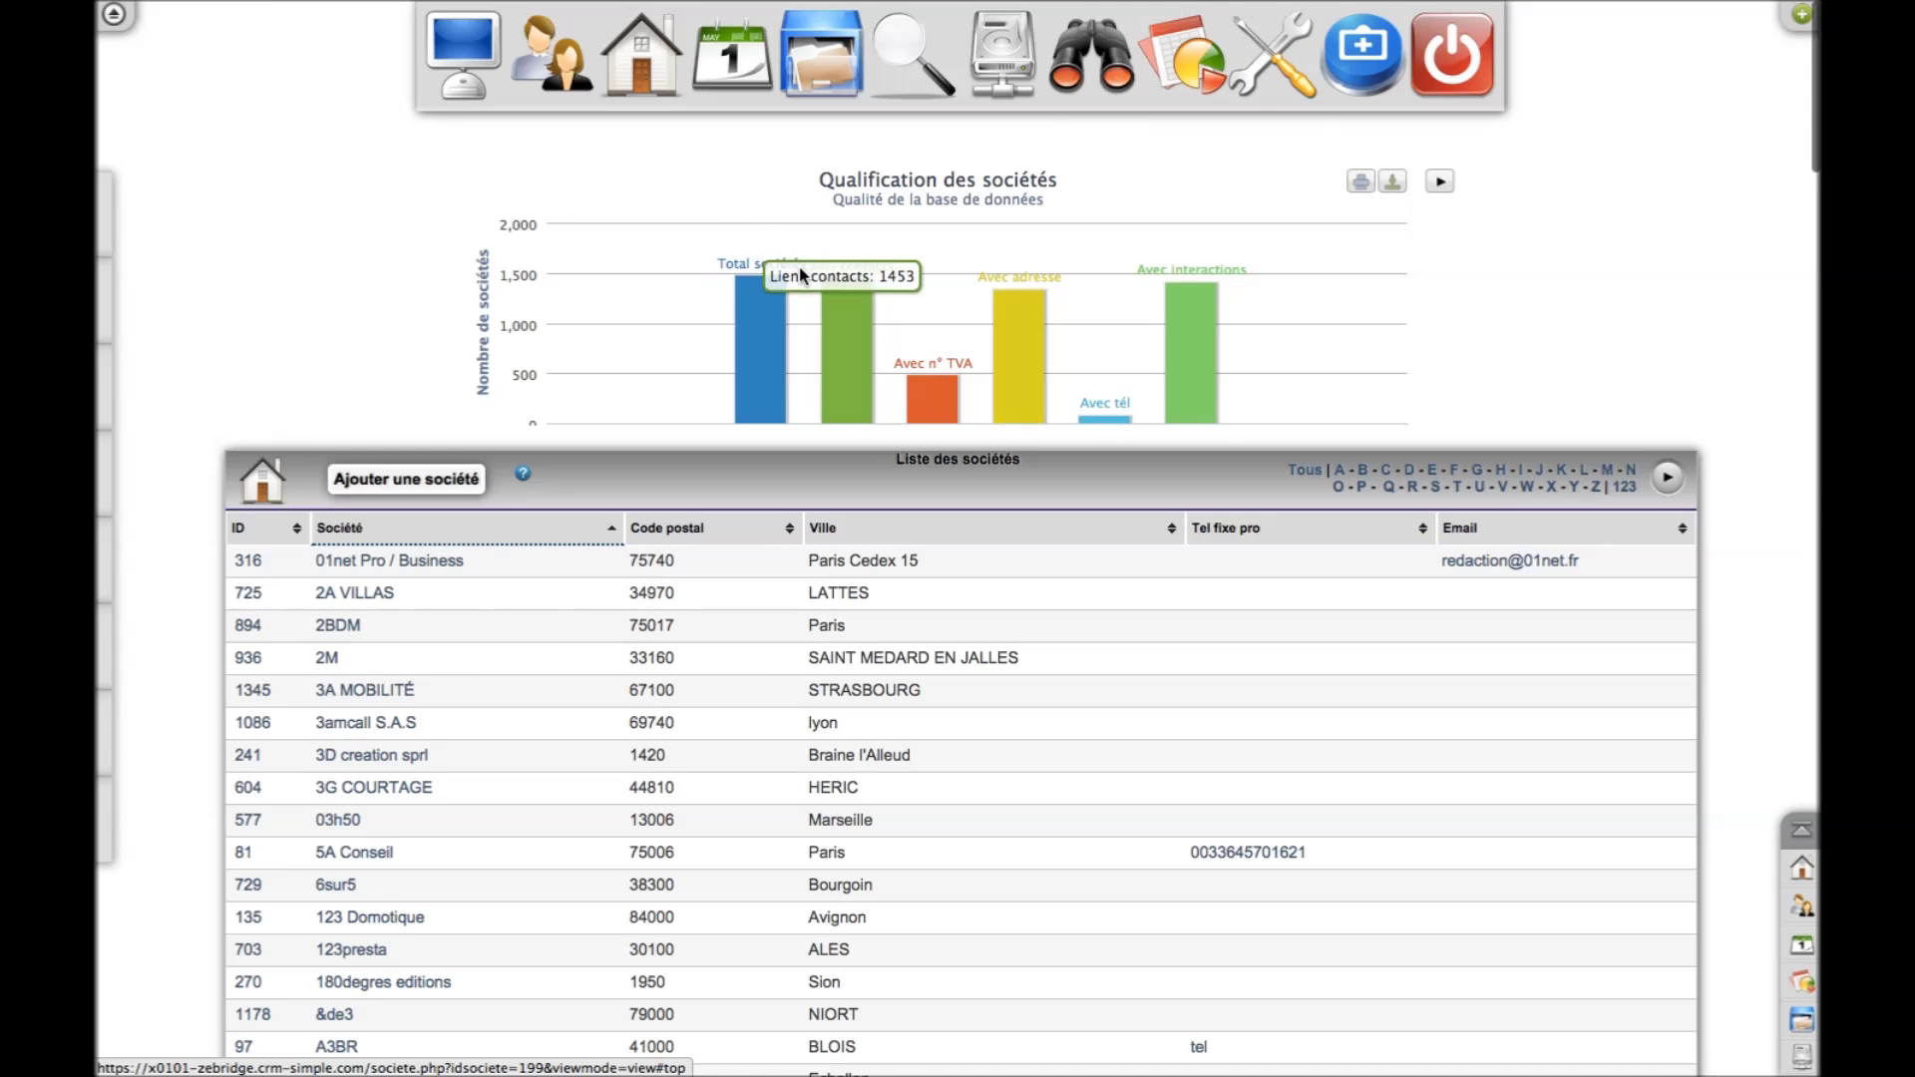
left_click(734, 92)
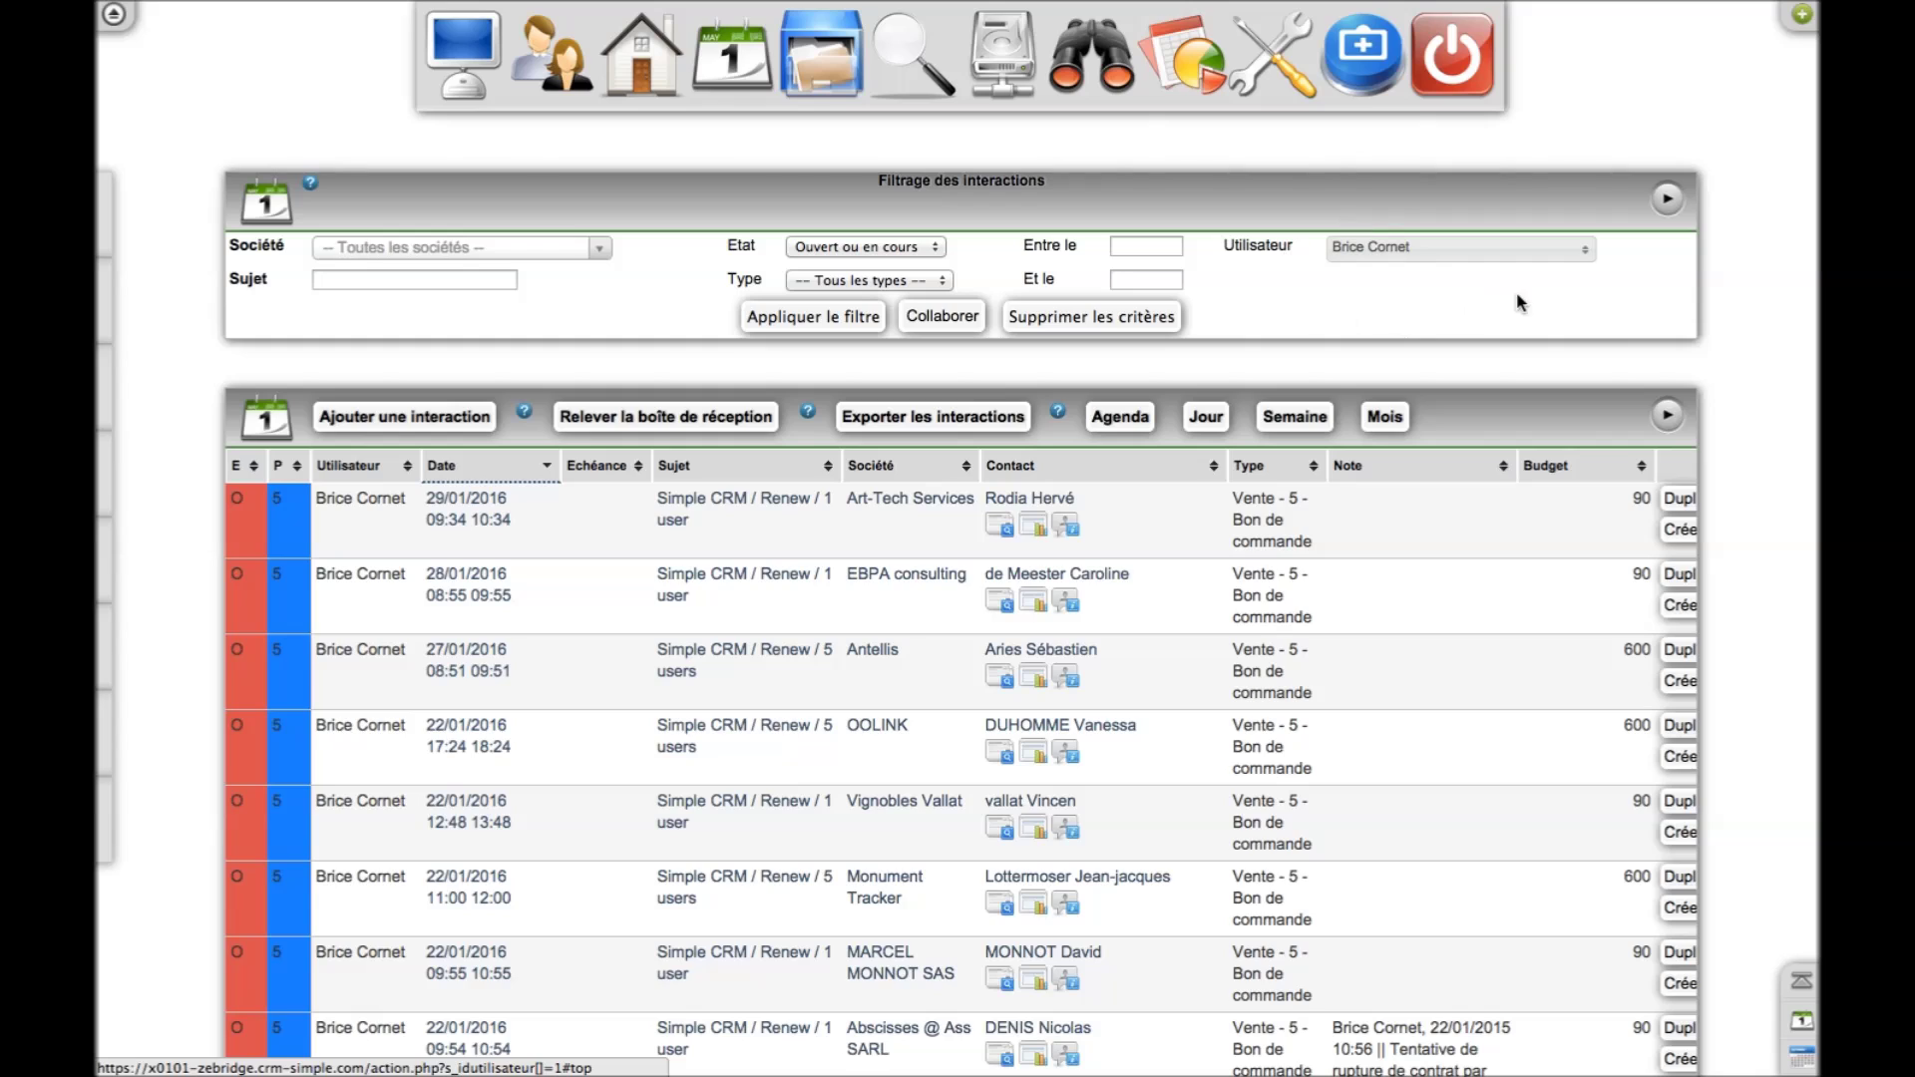
Filter interactions to the current user, status En cours, type Vente and subject 'Simple CRM / Demo'
left_click(1562, 257)
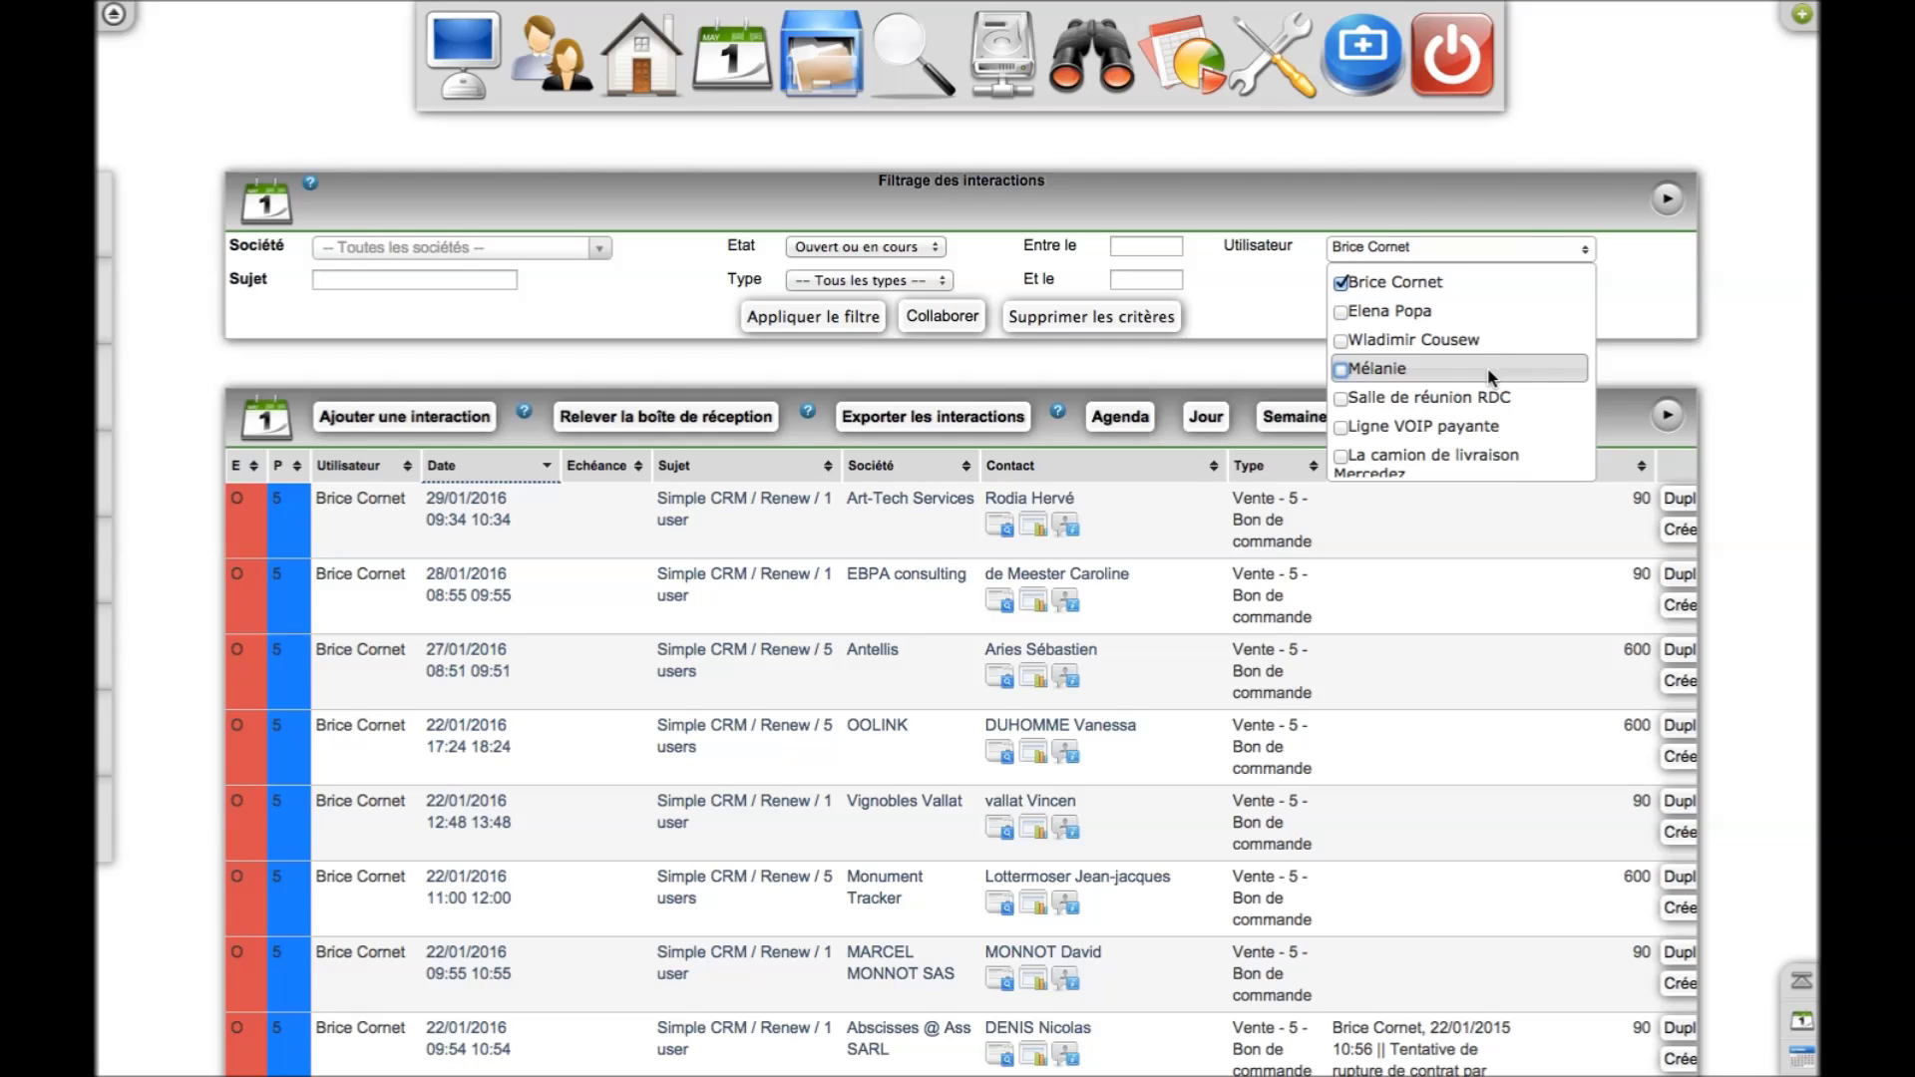
left_click(1261, 299)
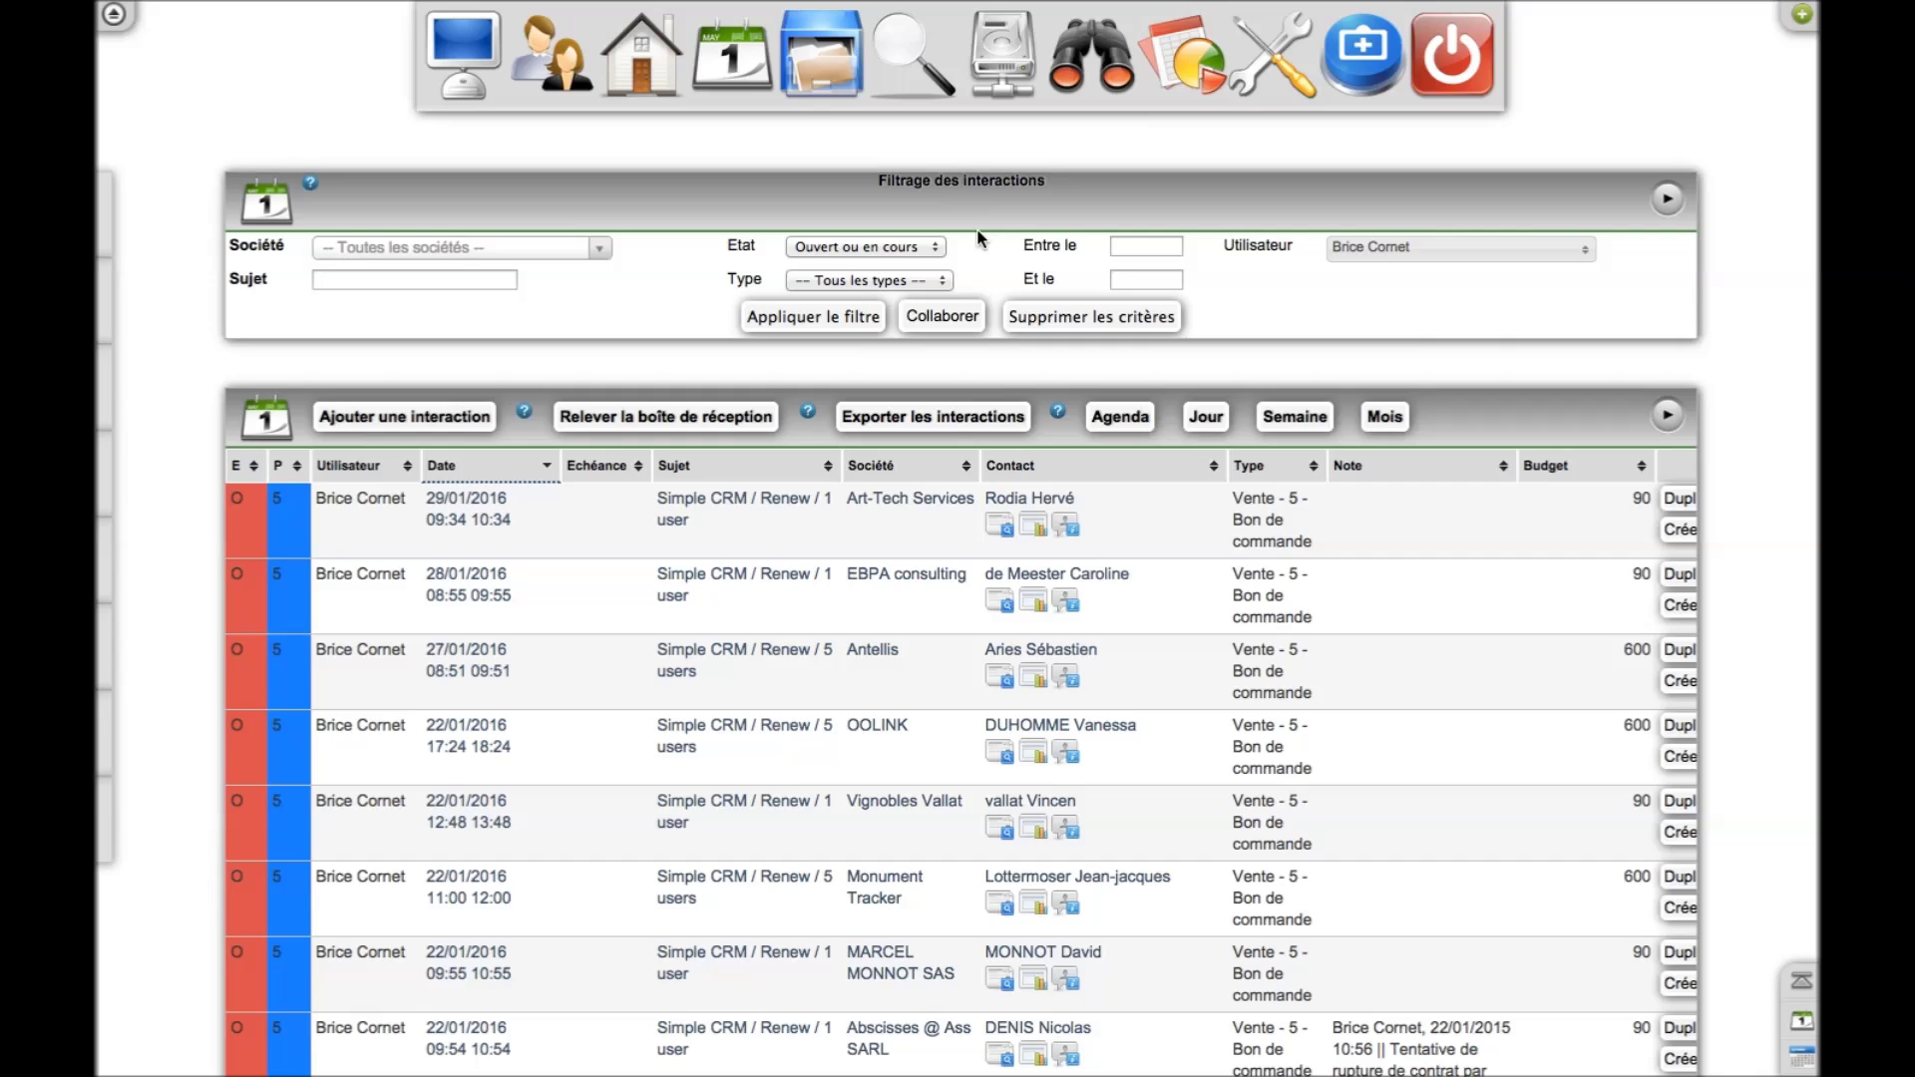
left_click(912, 248)
left_click(899, 283)
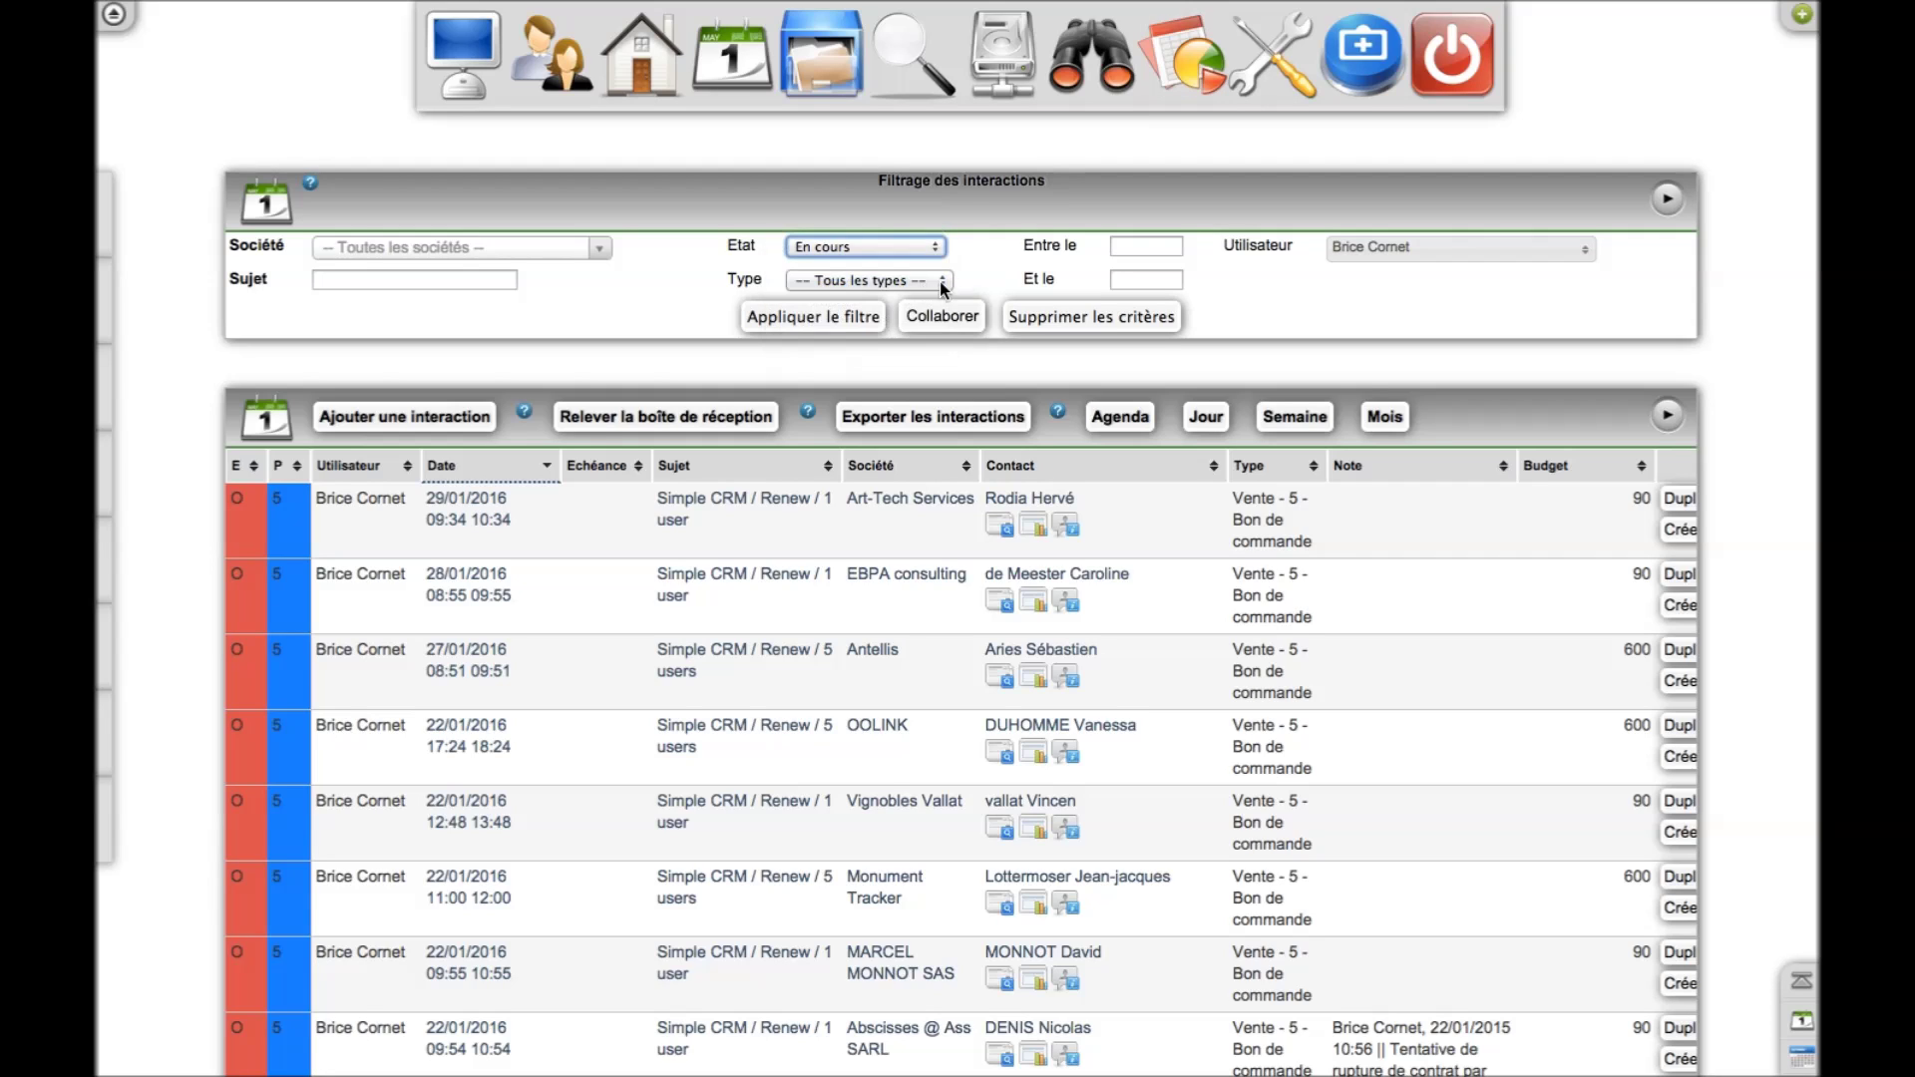
left_click(935, 280)
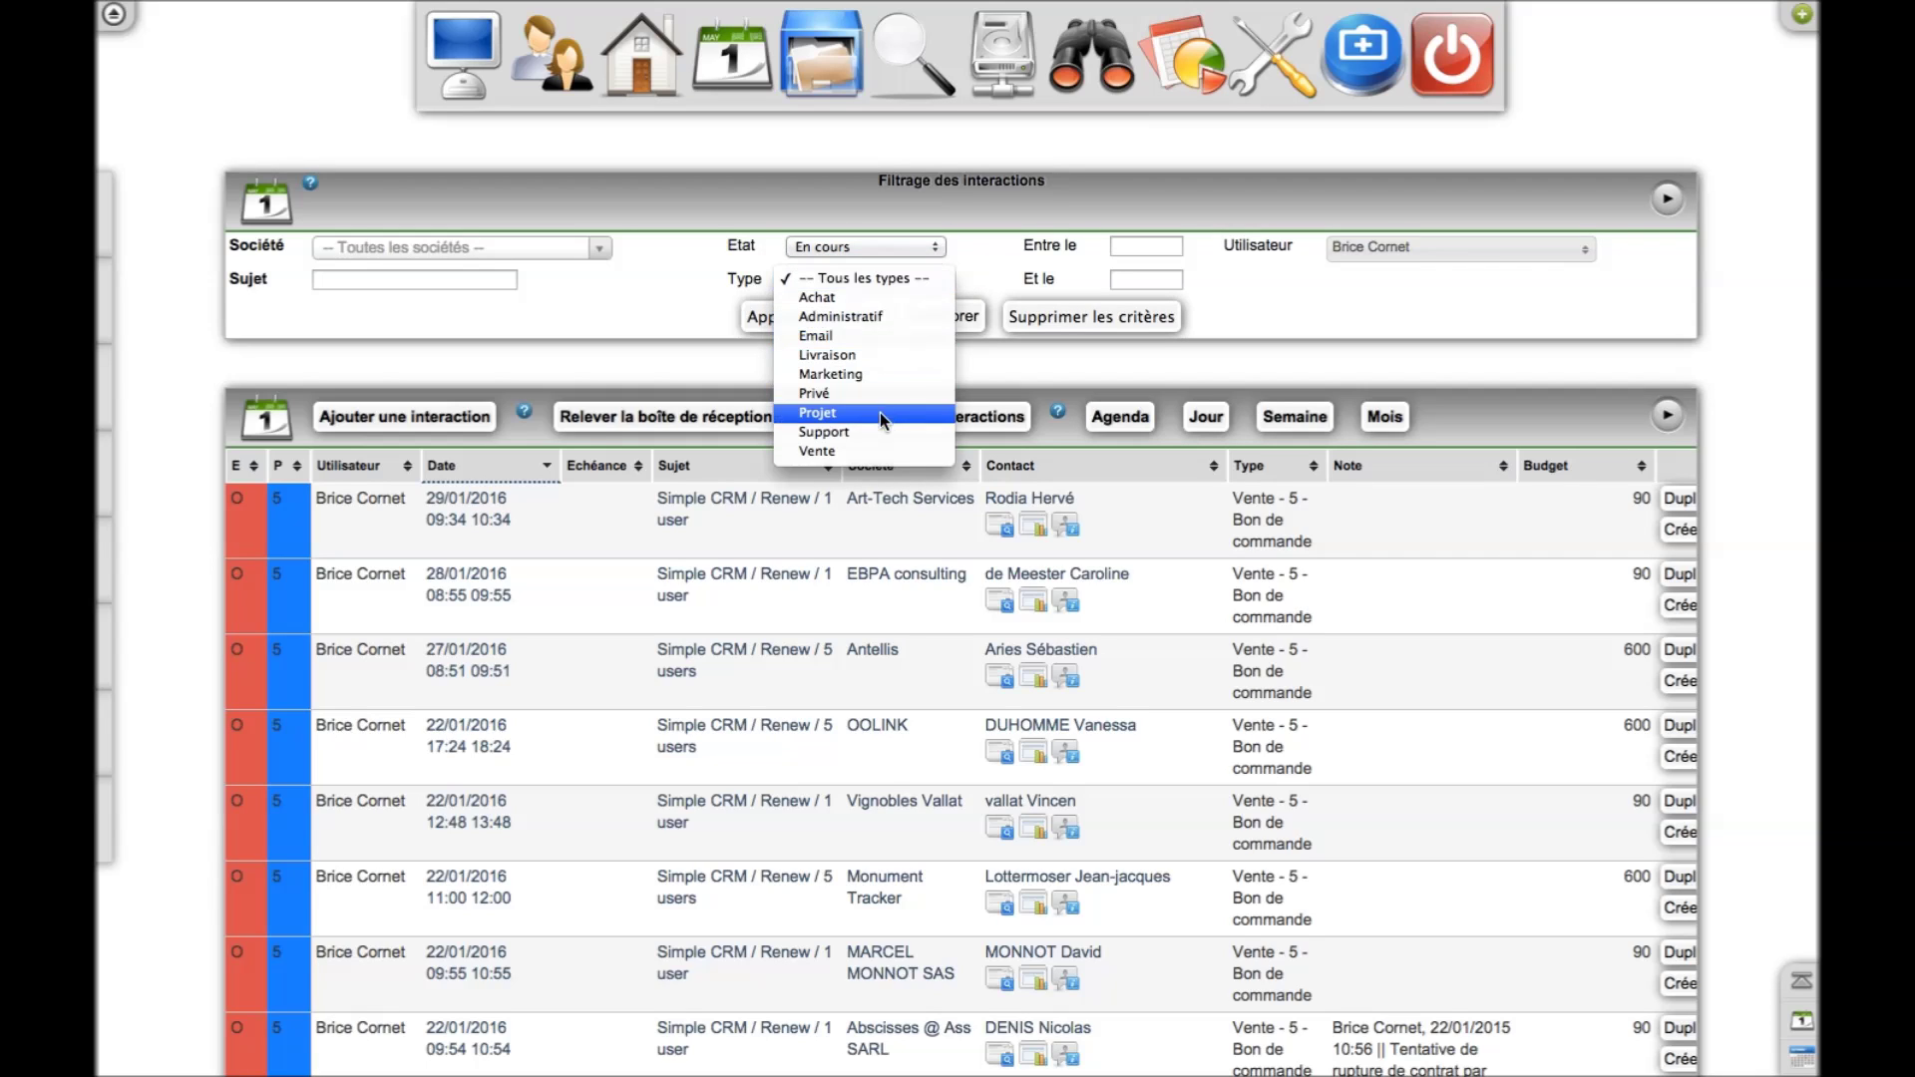
left_click(868, 447)
left_click(496, 281)
type("Simple CRM / Demo")
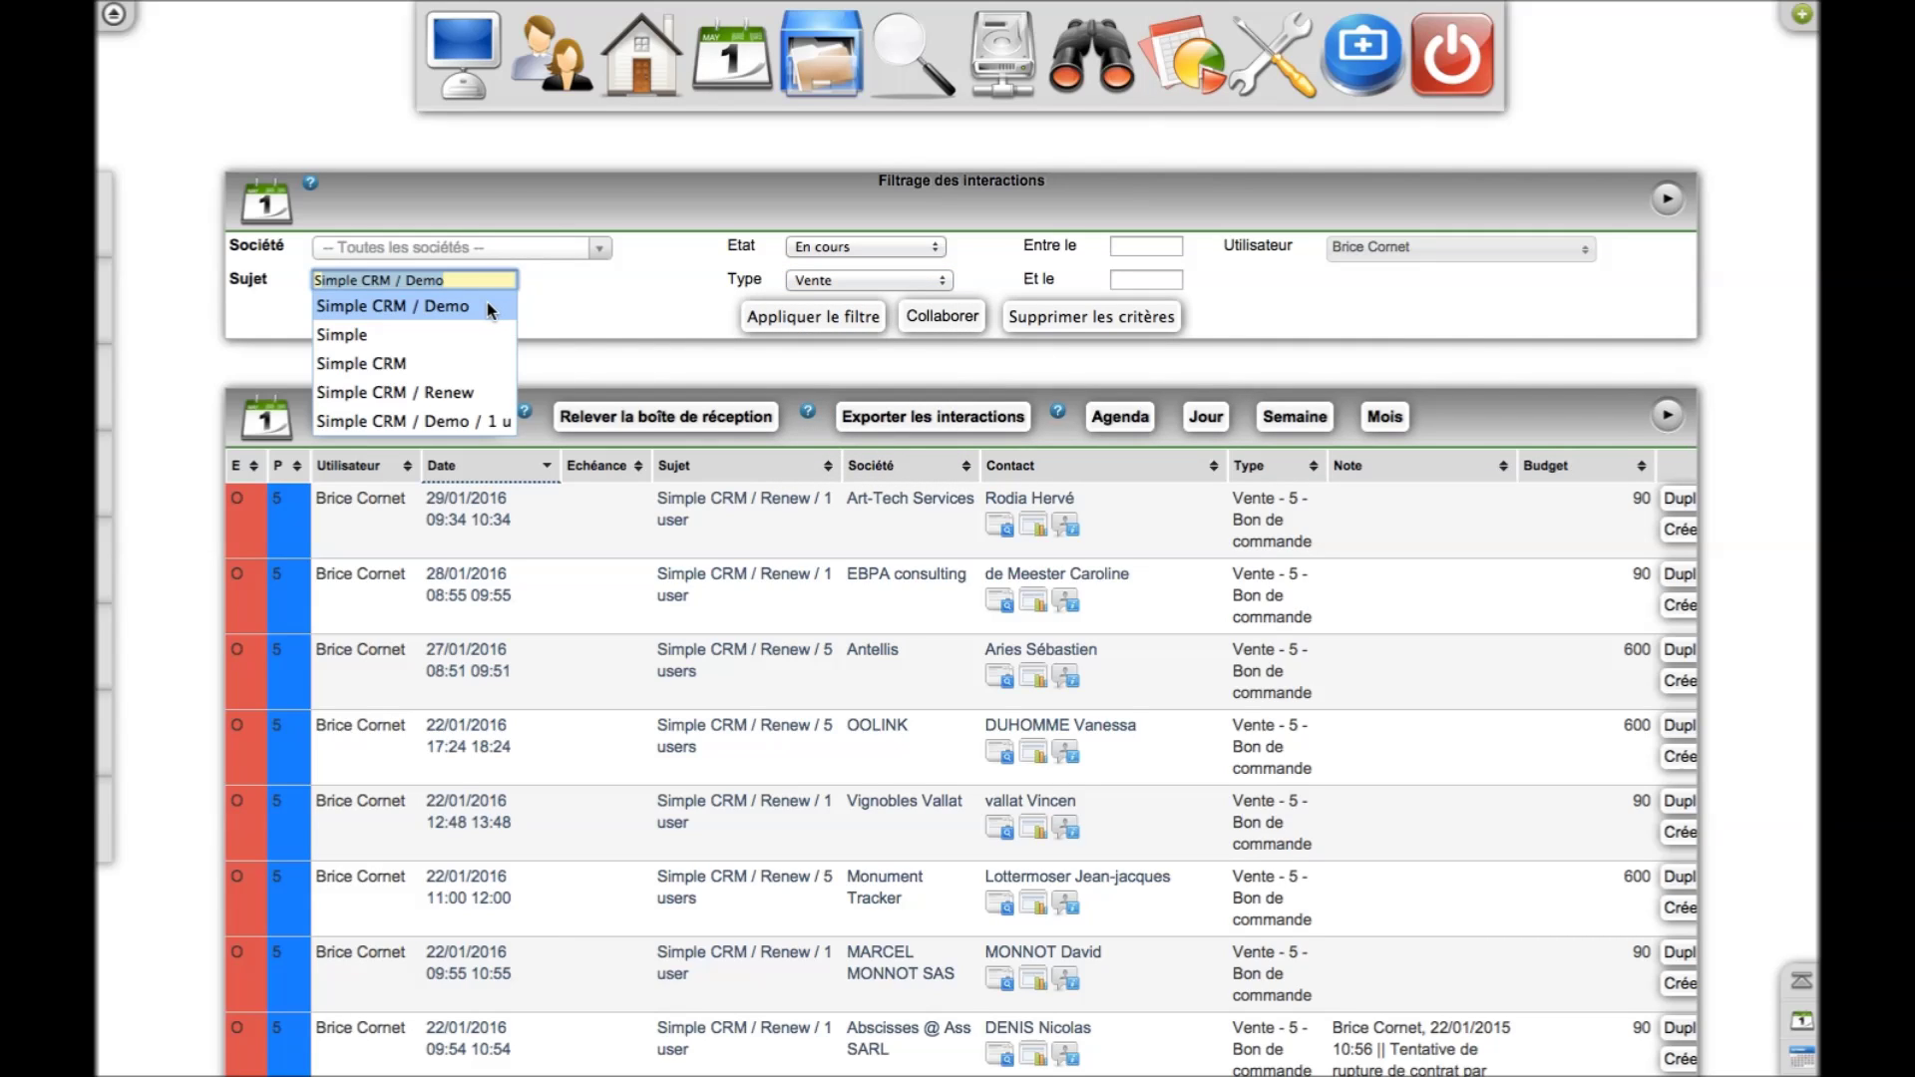
left_click(487, 303)
left_click(757, 319)
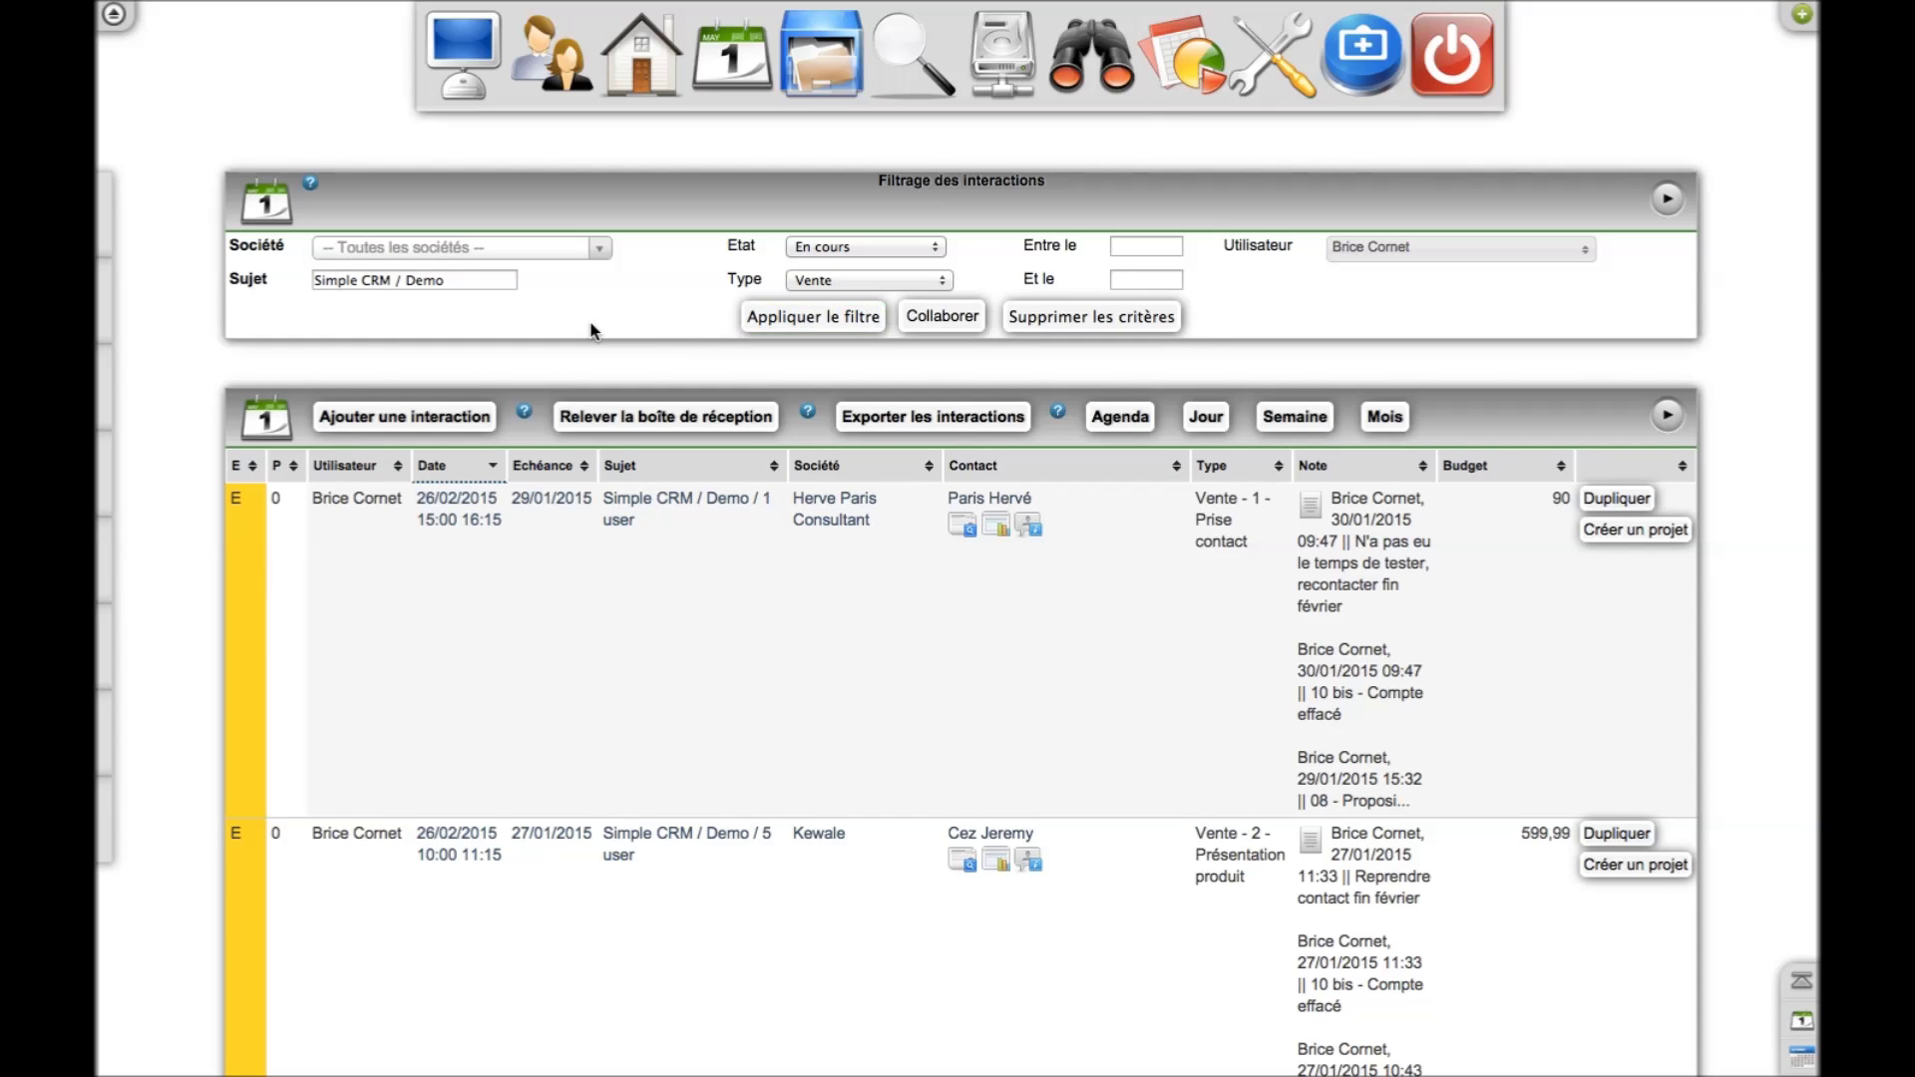
scroll(590, 331, "down", 10)
scroll(591, 331, "up", 10)
Replace the subject filter text with the examples 'Type / Famille / Quantté', then 'Fruit / Pomme / 20 T'
left_click(457, 279)
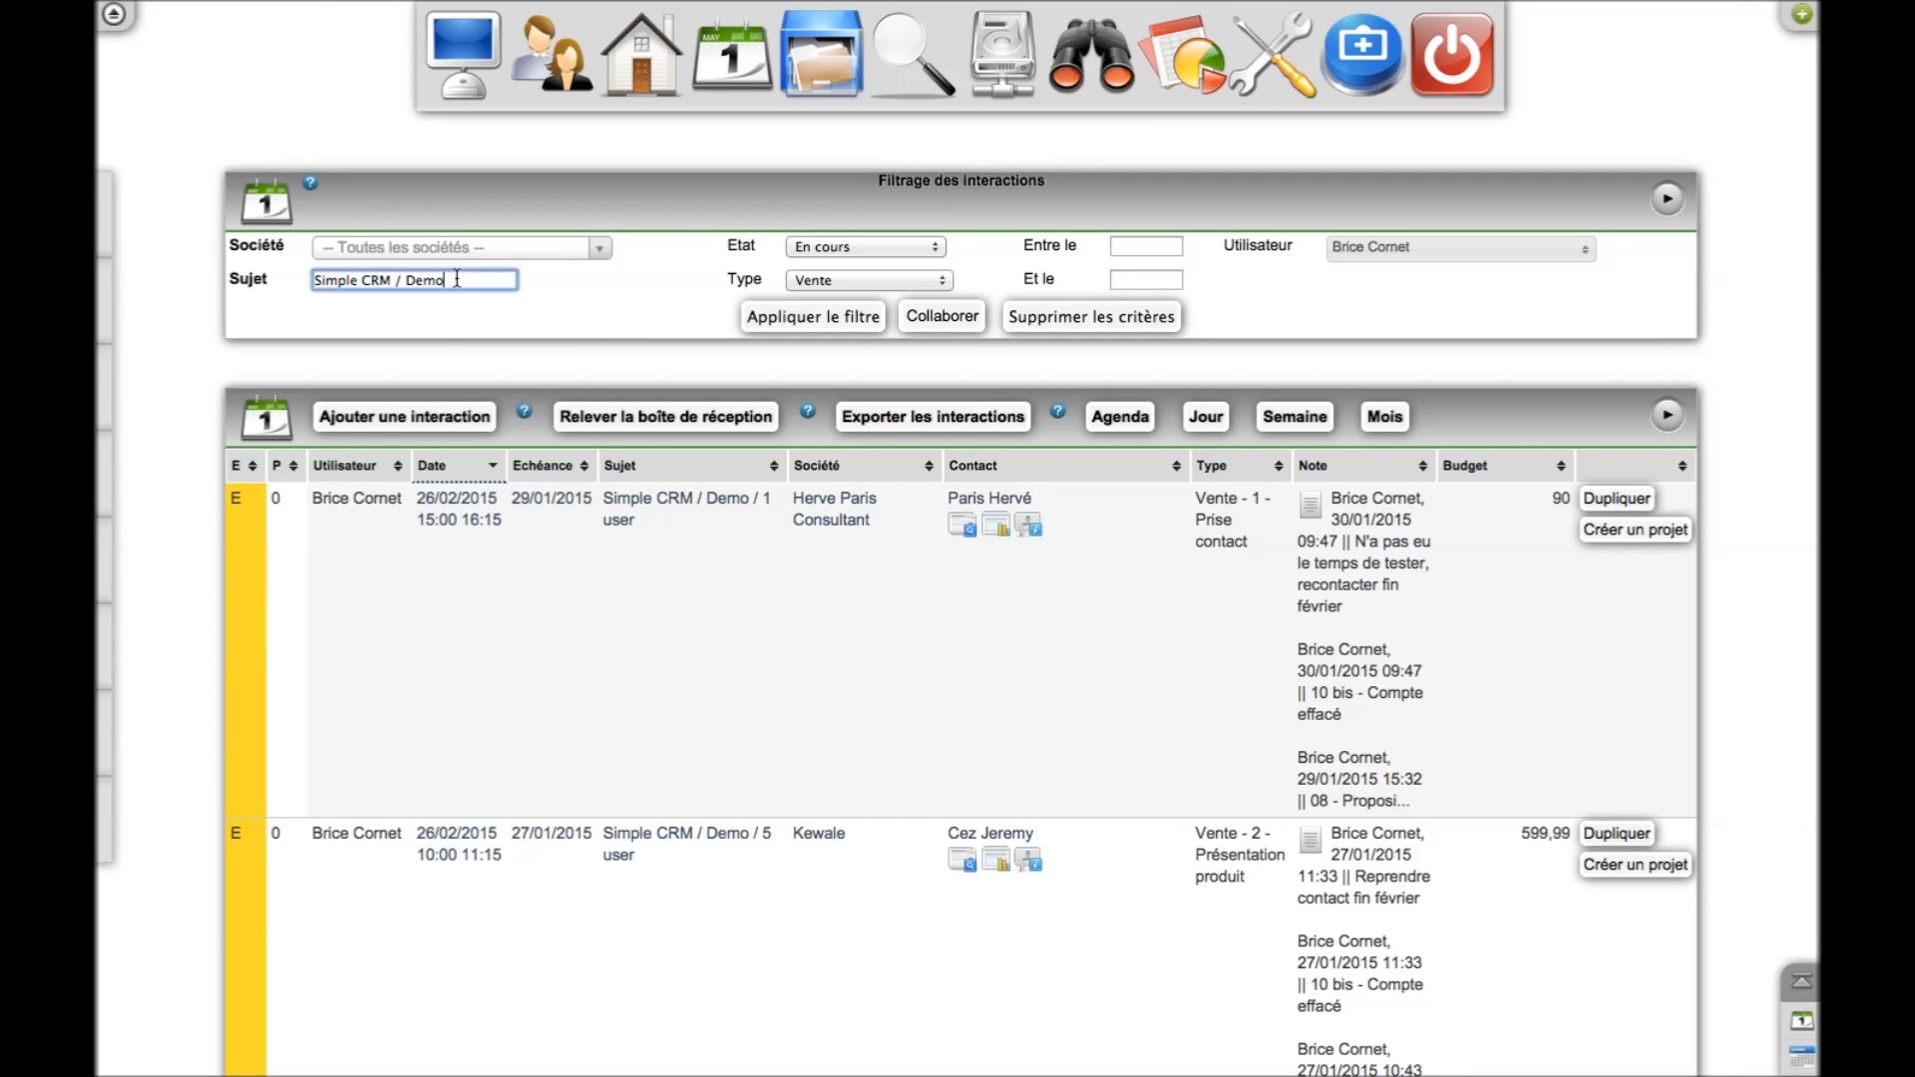
key("BackSpace")
key("BackSpace")
key("BackSpace")
key("BackSpace")
key("BackSpace")
key("BackSpace")
key("BackSpace")
key("BackSpace")
key("BackSpace")
key("BackSpace")
key("BackSpace")
key("BackSpace")
key("BackSpace")
key("BackSpace")
key("BackSpace")
key("BackSpace")
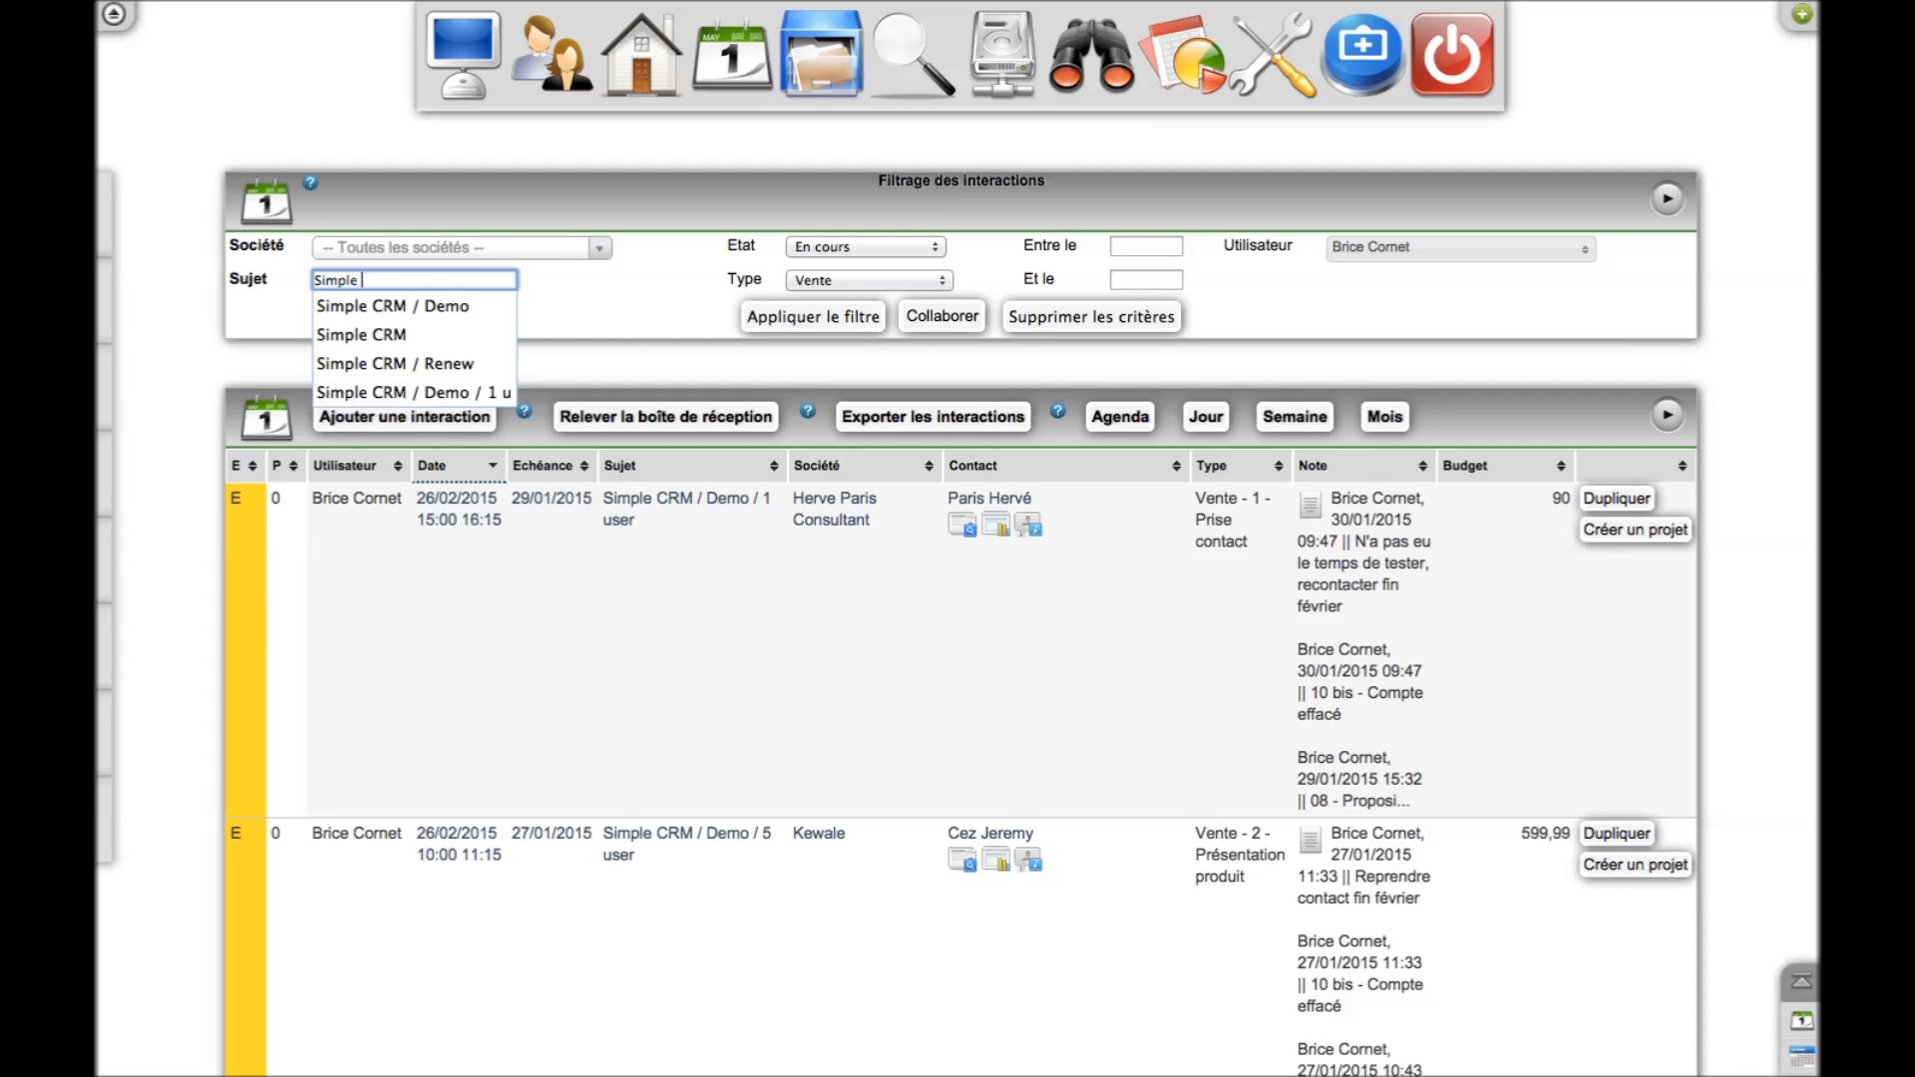
key("BackSpace")
type("Typ")
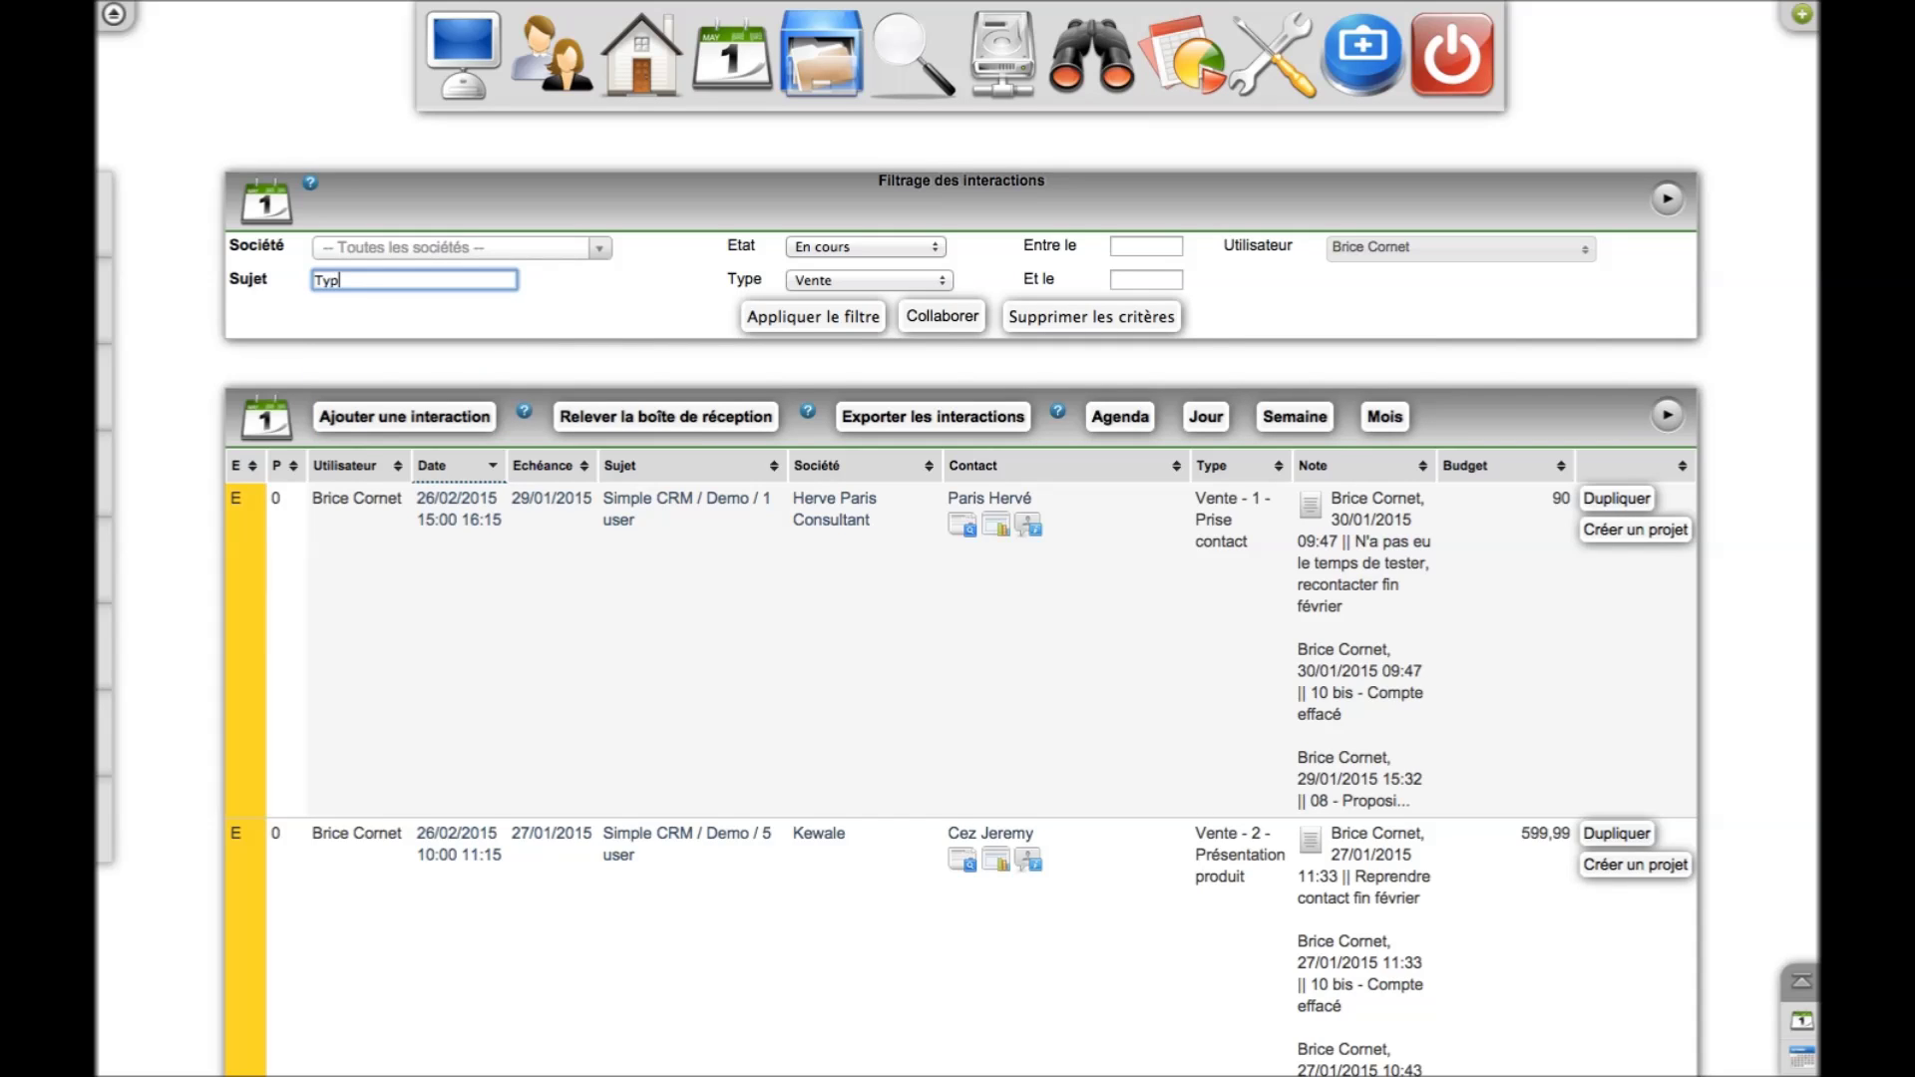
type("e / Famille / Quantté")
key("BackSpace")
key("BackSpace")
key("BackSpace")
key("BackSpace")
key("BackSpace")
key("BackSpace")
key("BackSpace")
key("BackSpace")
key("BackSpace")
key("BackSpace")
key("BackSpace")
key("BackSpace")
key("BackSpace")
key("BackSpace")
key("BackSpace")
key("BackSpace")
key("BackSpace")
key("BackSpace")
key("BackSpace")
key("BackSpace")
key("BackSpace")
key("BackSpace")
key("BackSpace")
type("Fruit / Pomme / 20 T")
left_click(420, 418)
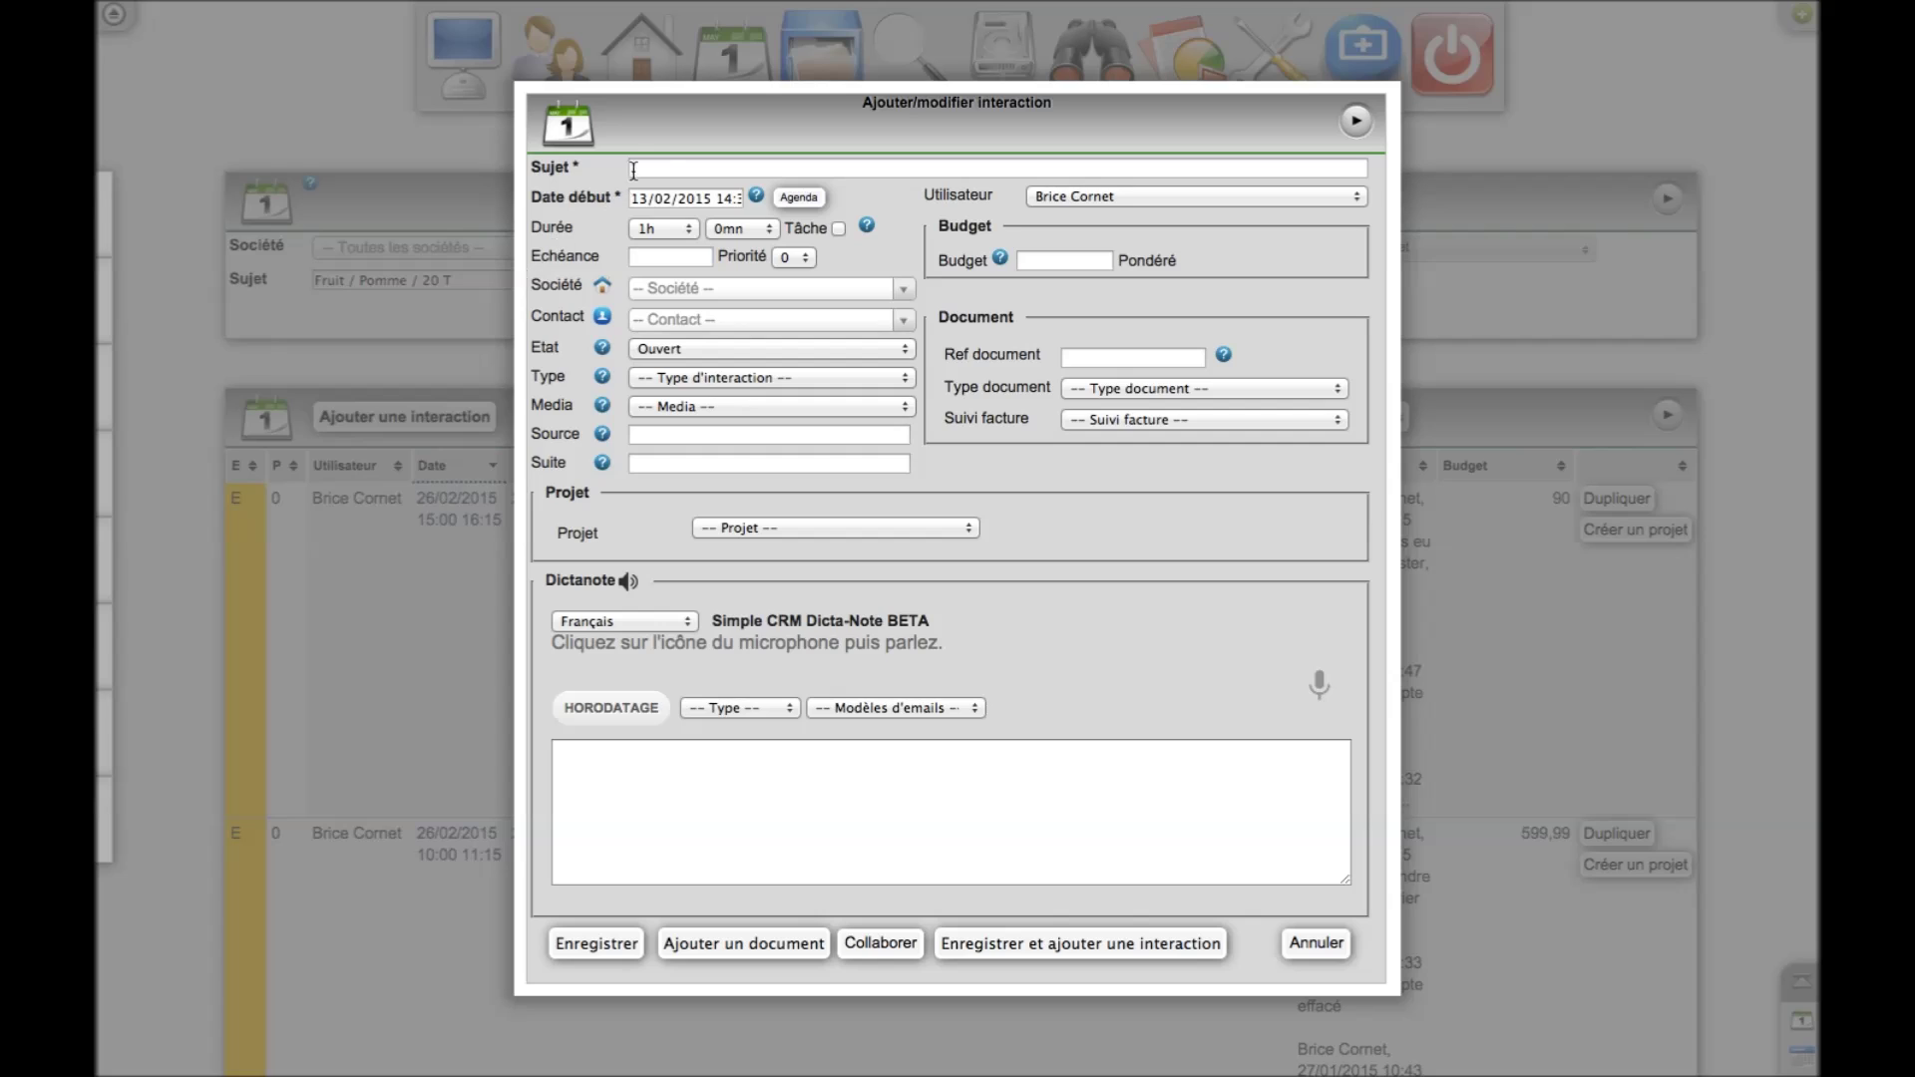
left_click(639, 169)
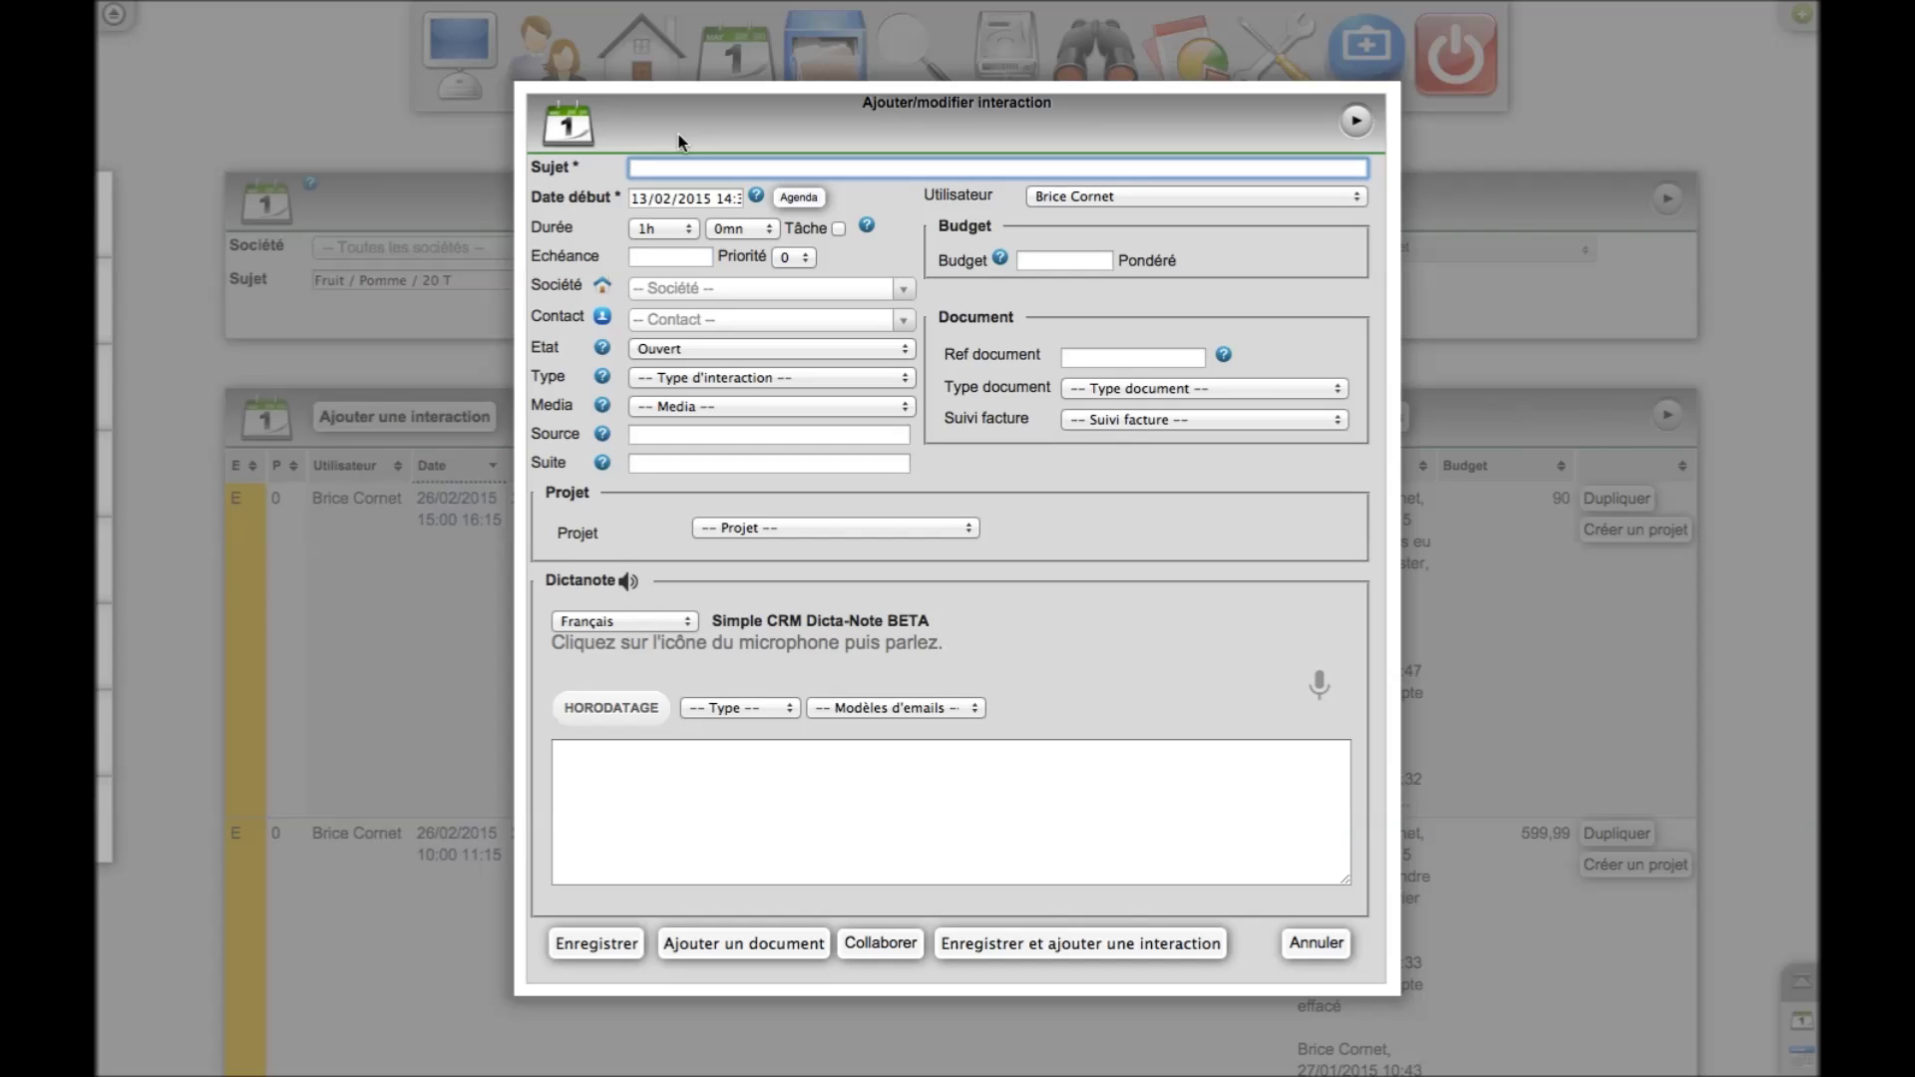
type("Sim")
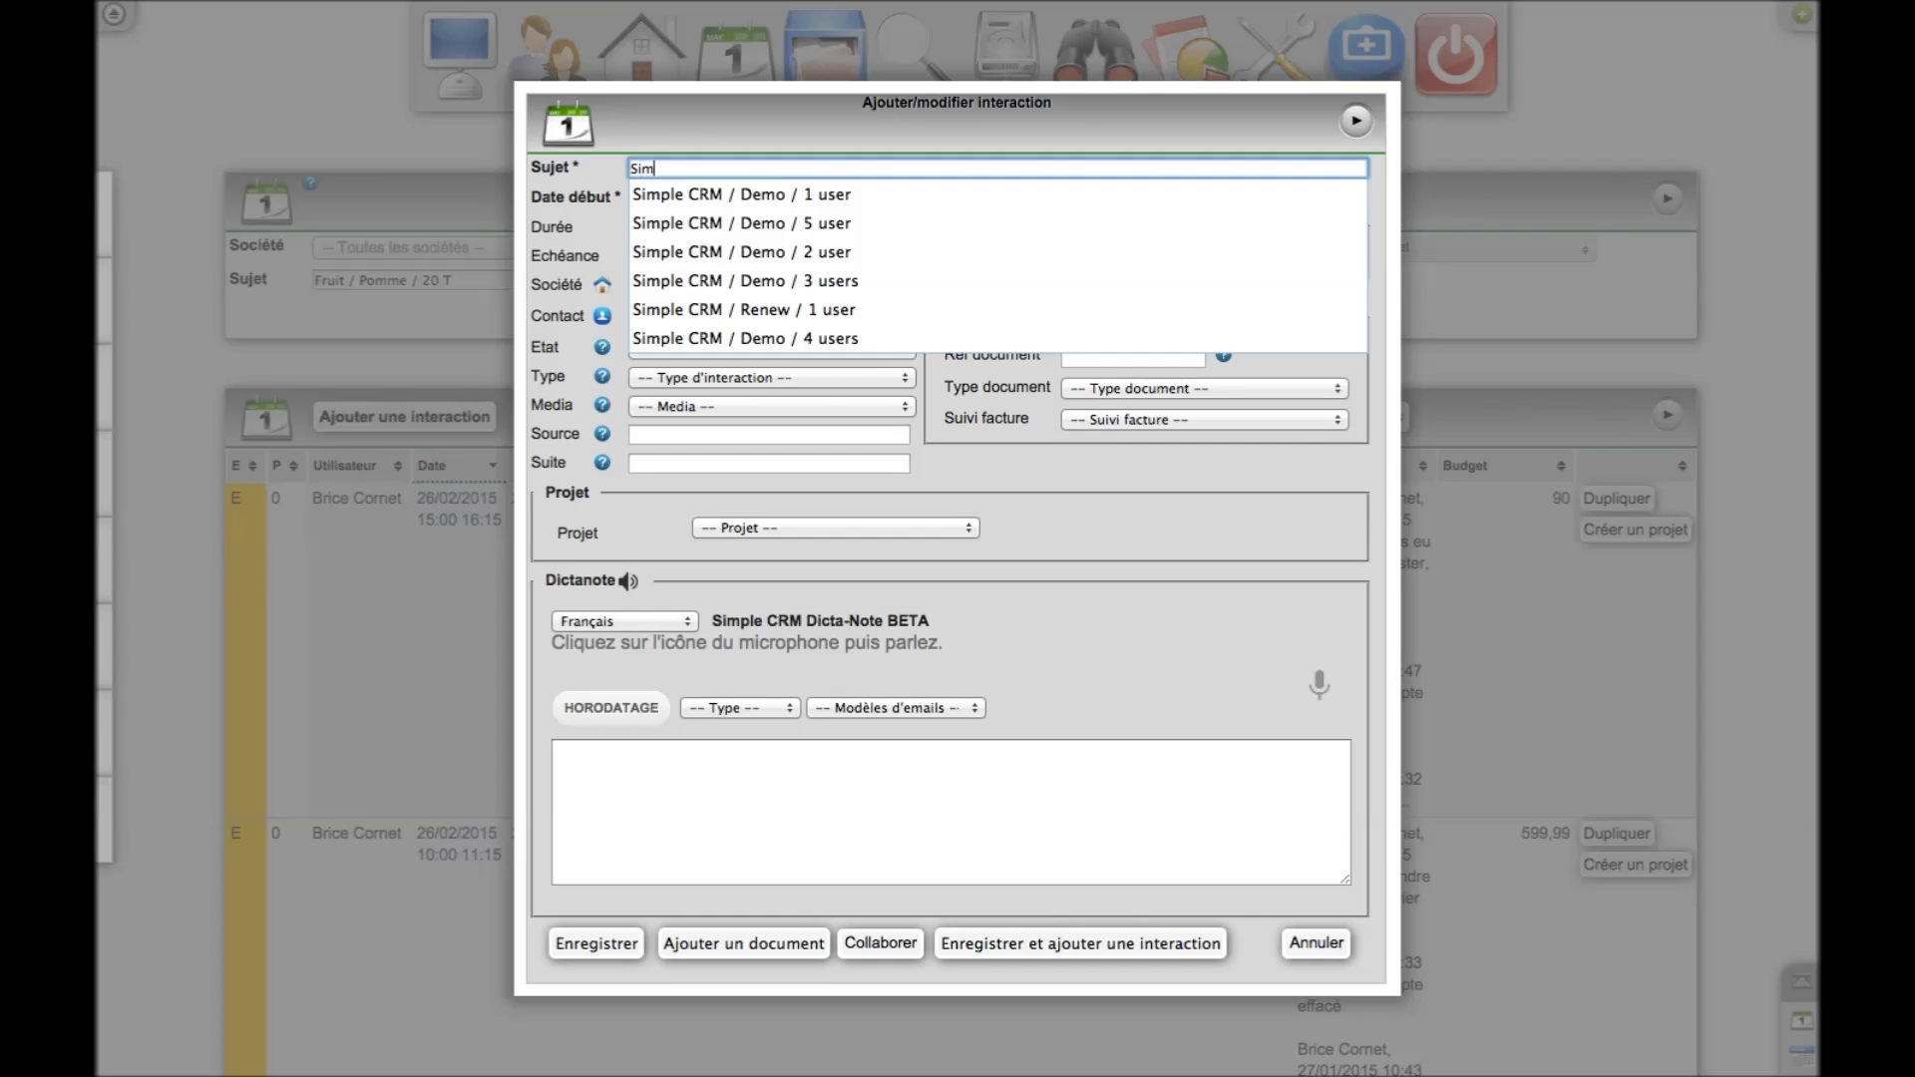
type("ple CRM / Demo")
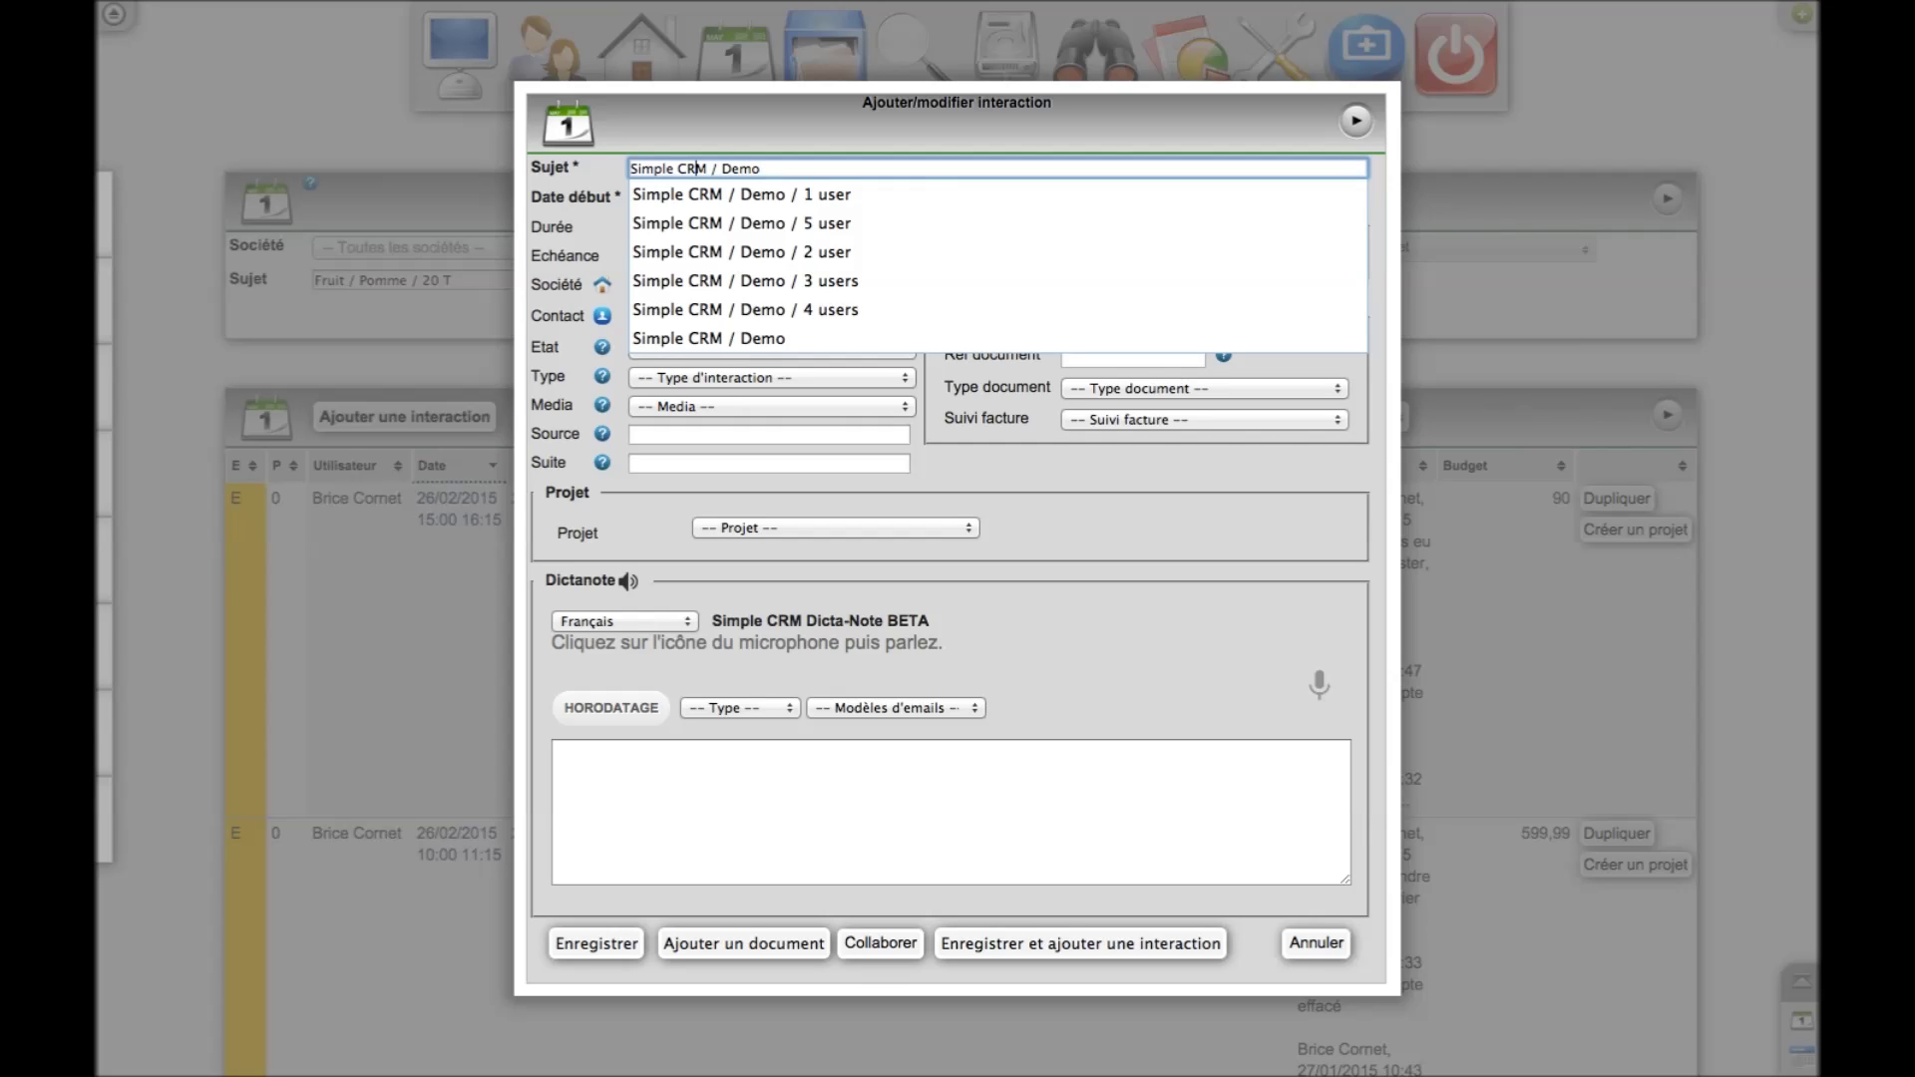
key("BackSpace")
type("R")
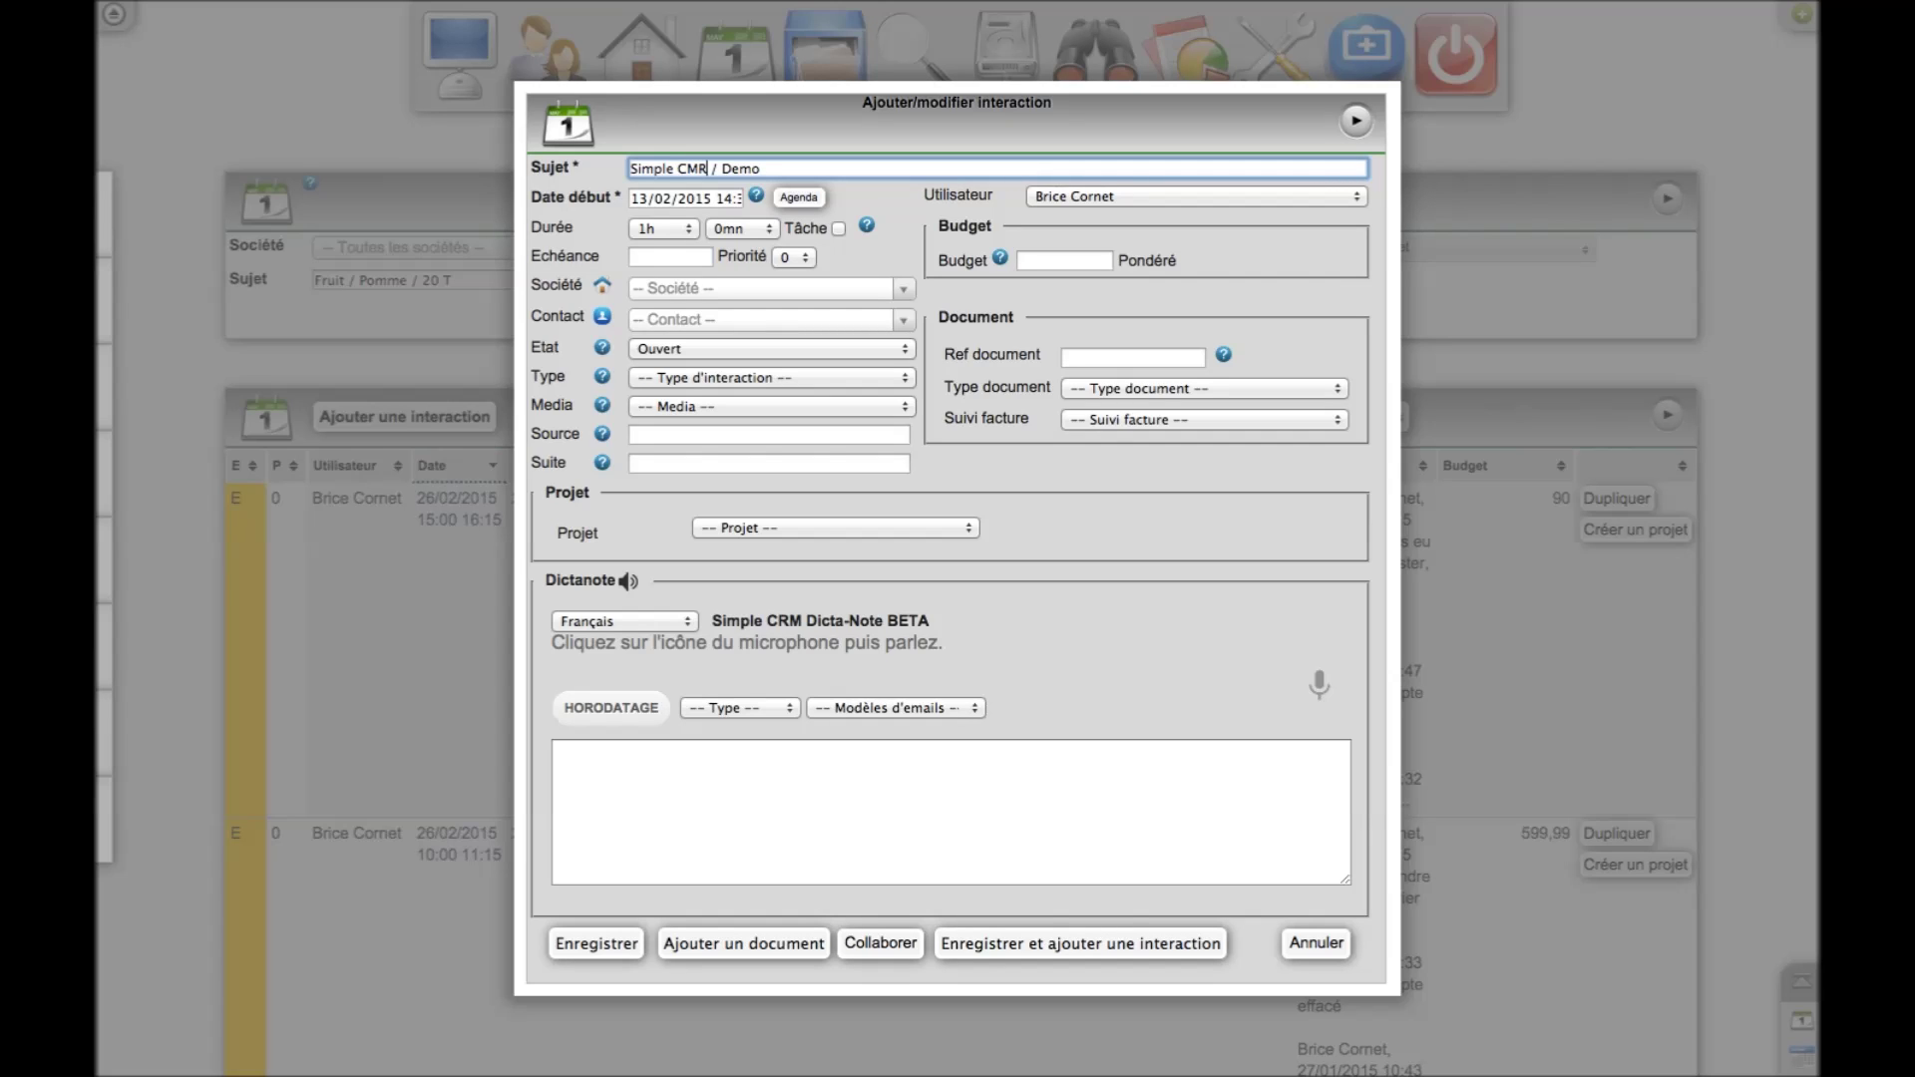
key("BackSpace")
key("BackSpace")
type("RM")
left_click(801, 169)
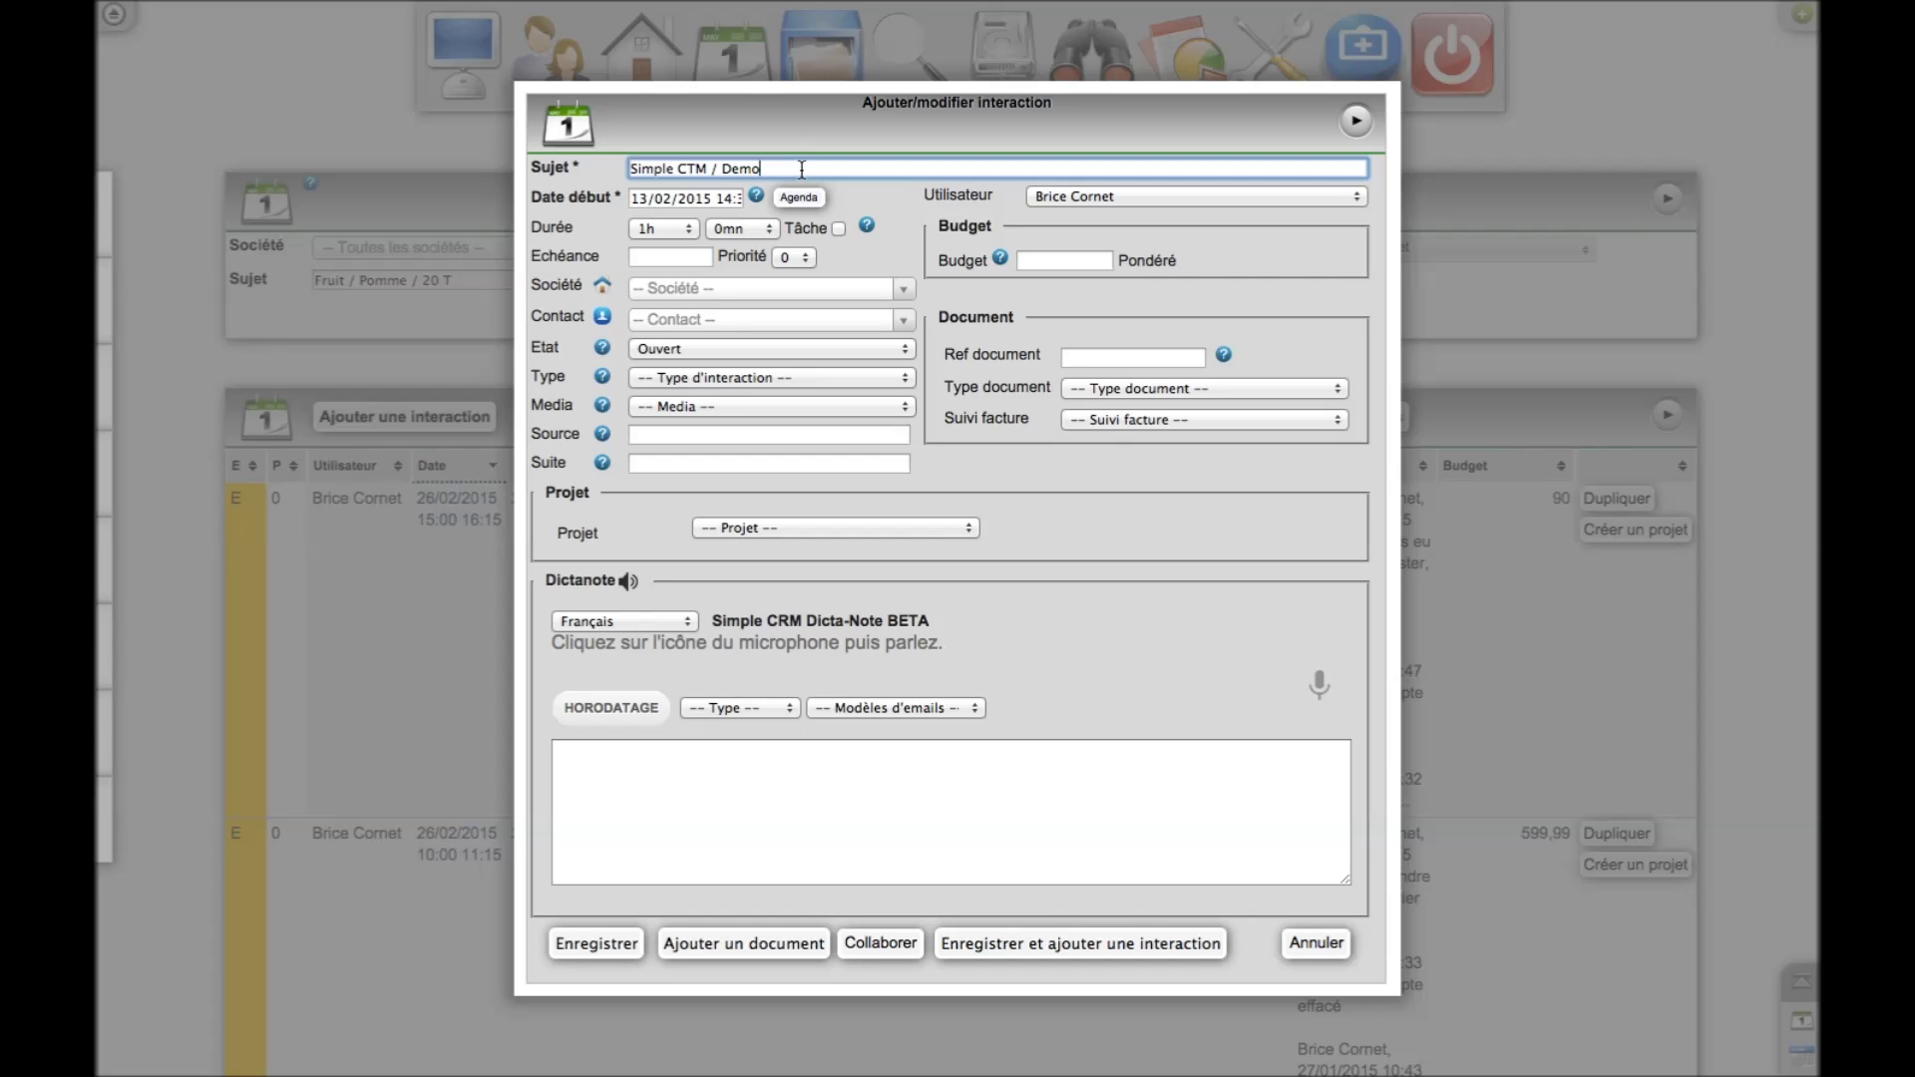
left_click(1335, 938)
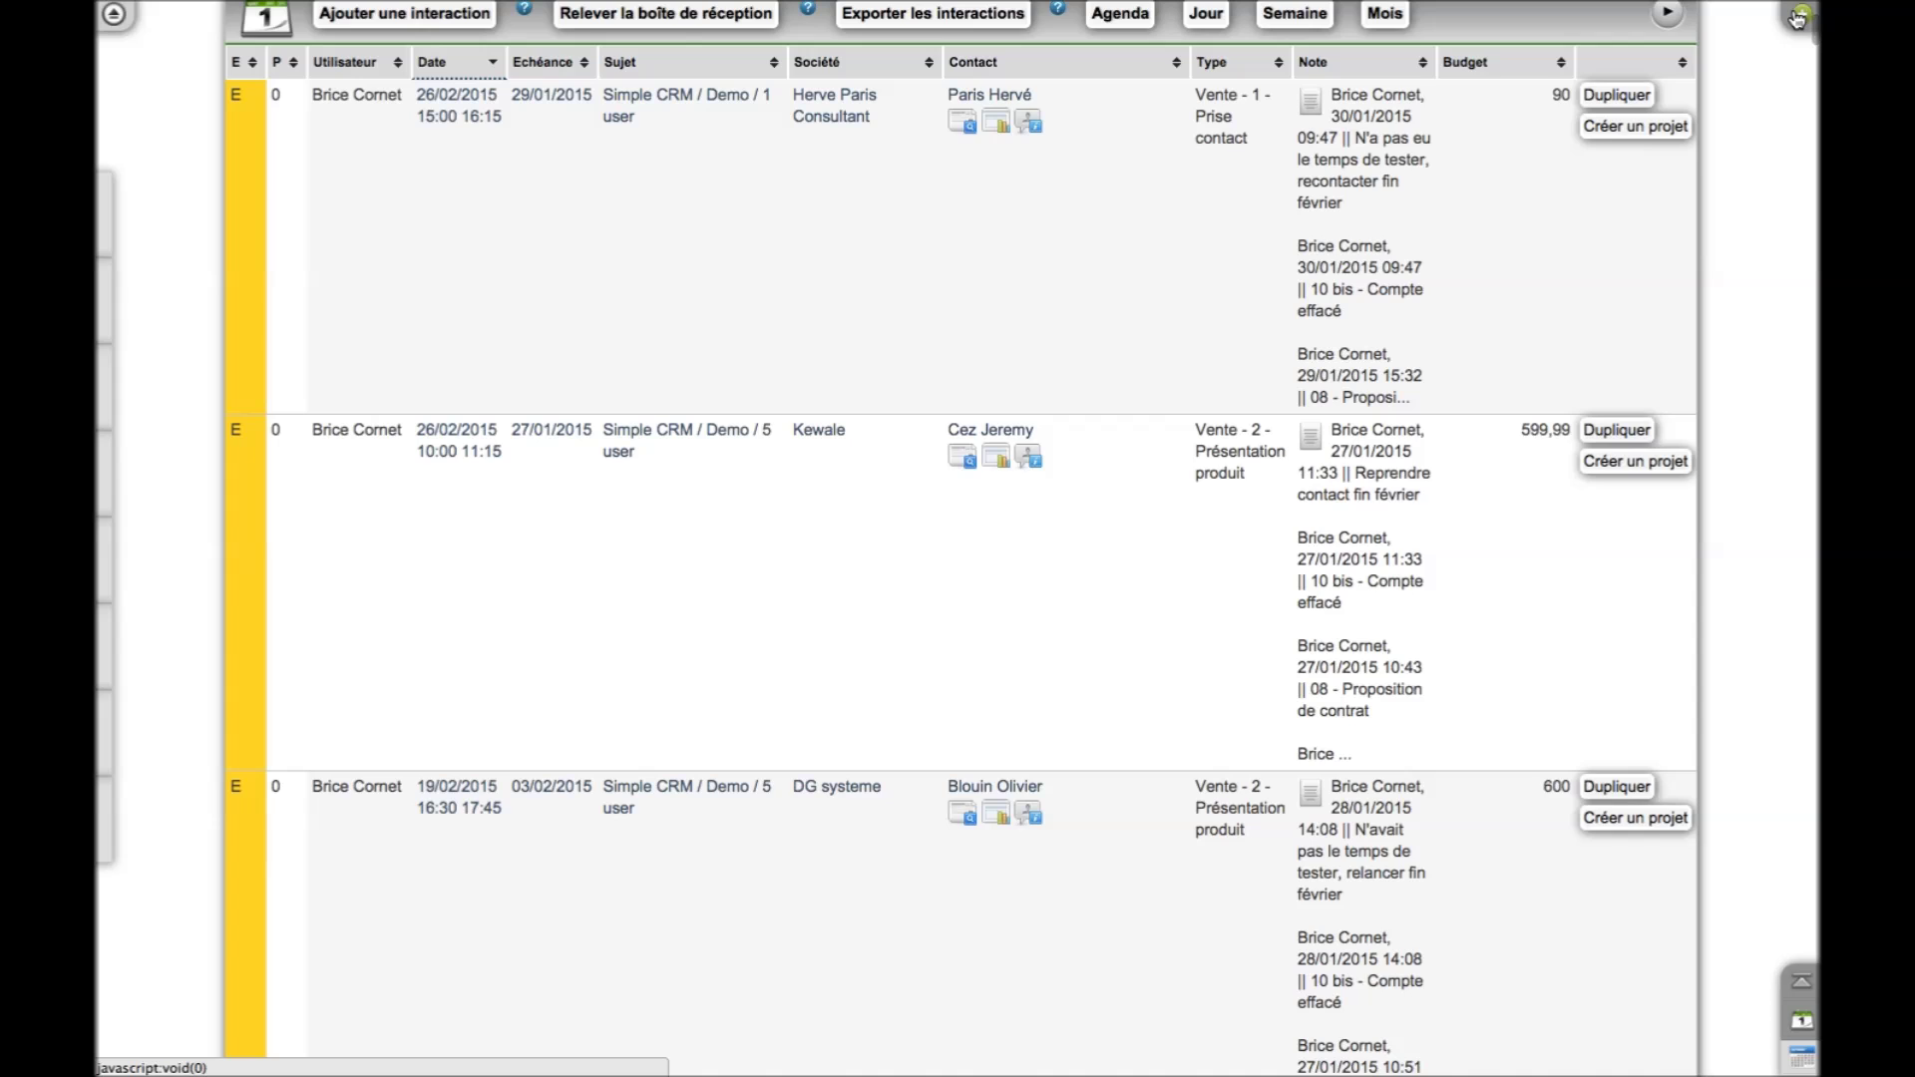
Browse the Raccourcis shortcuts list, then open the Groupe lerouge contact's record
left_click(1796, 18)
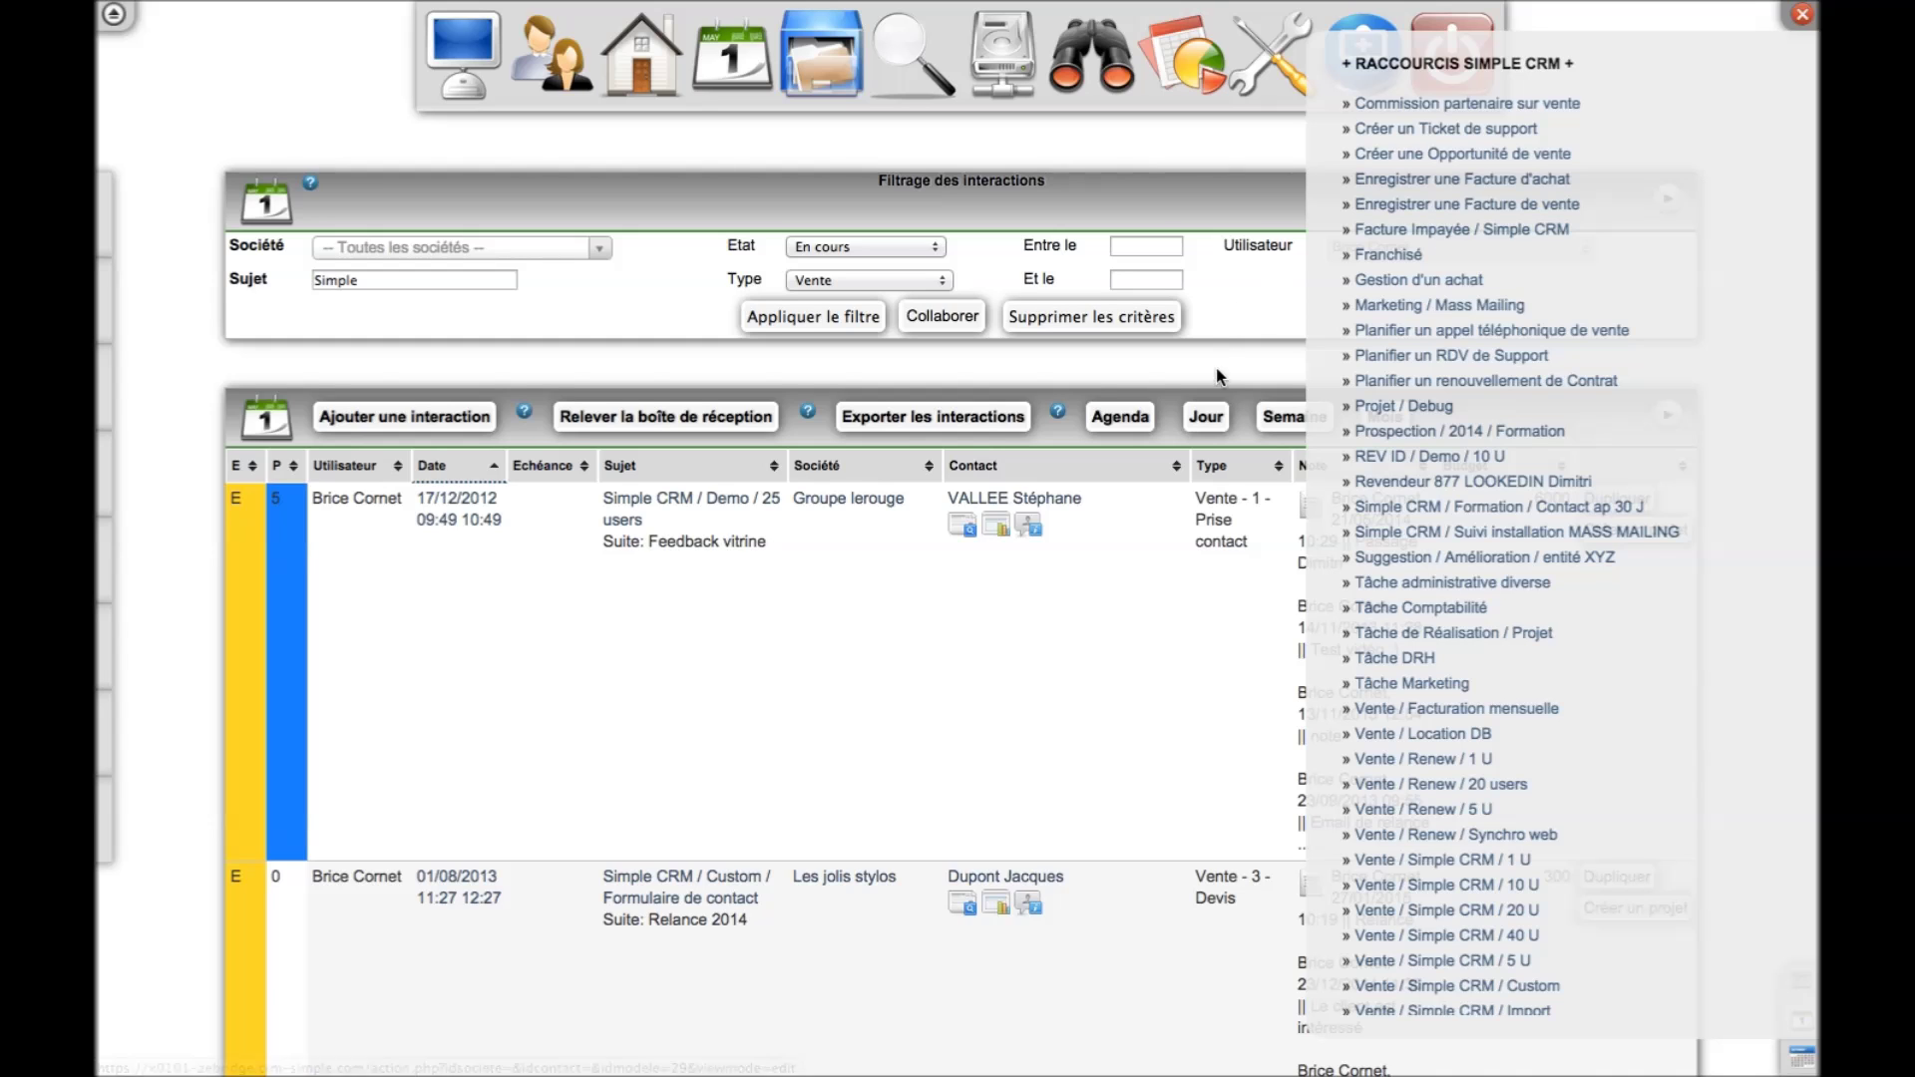
scroll(1157, 356, "down", 3)
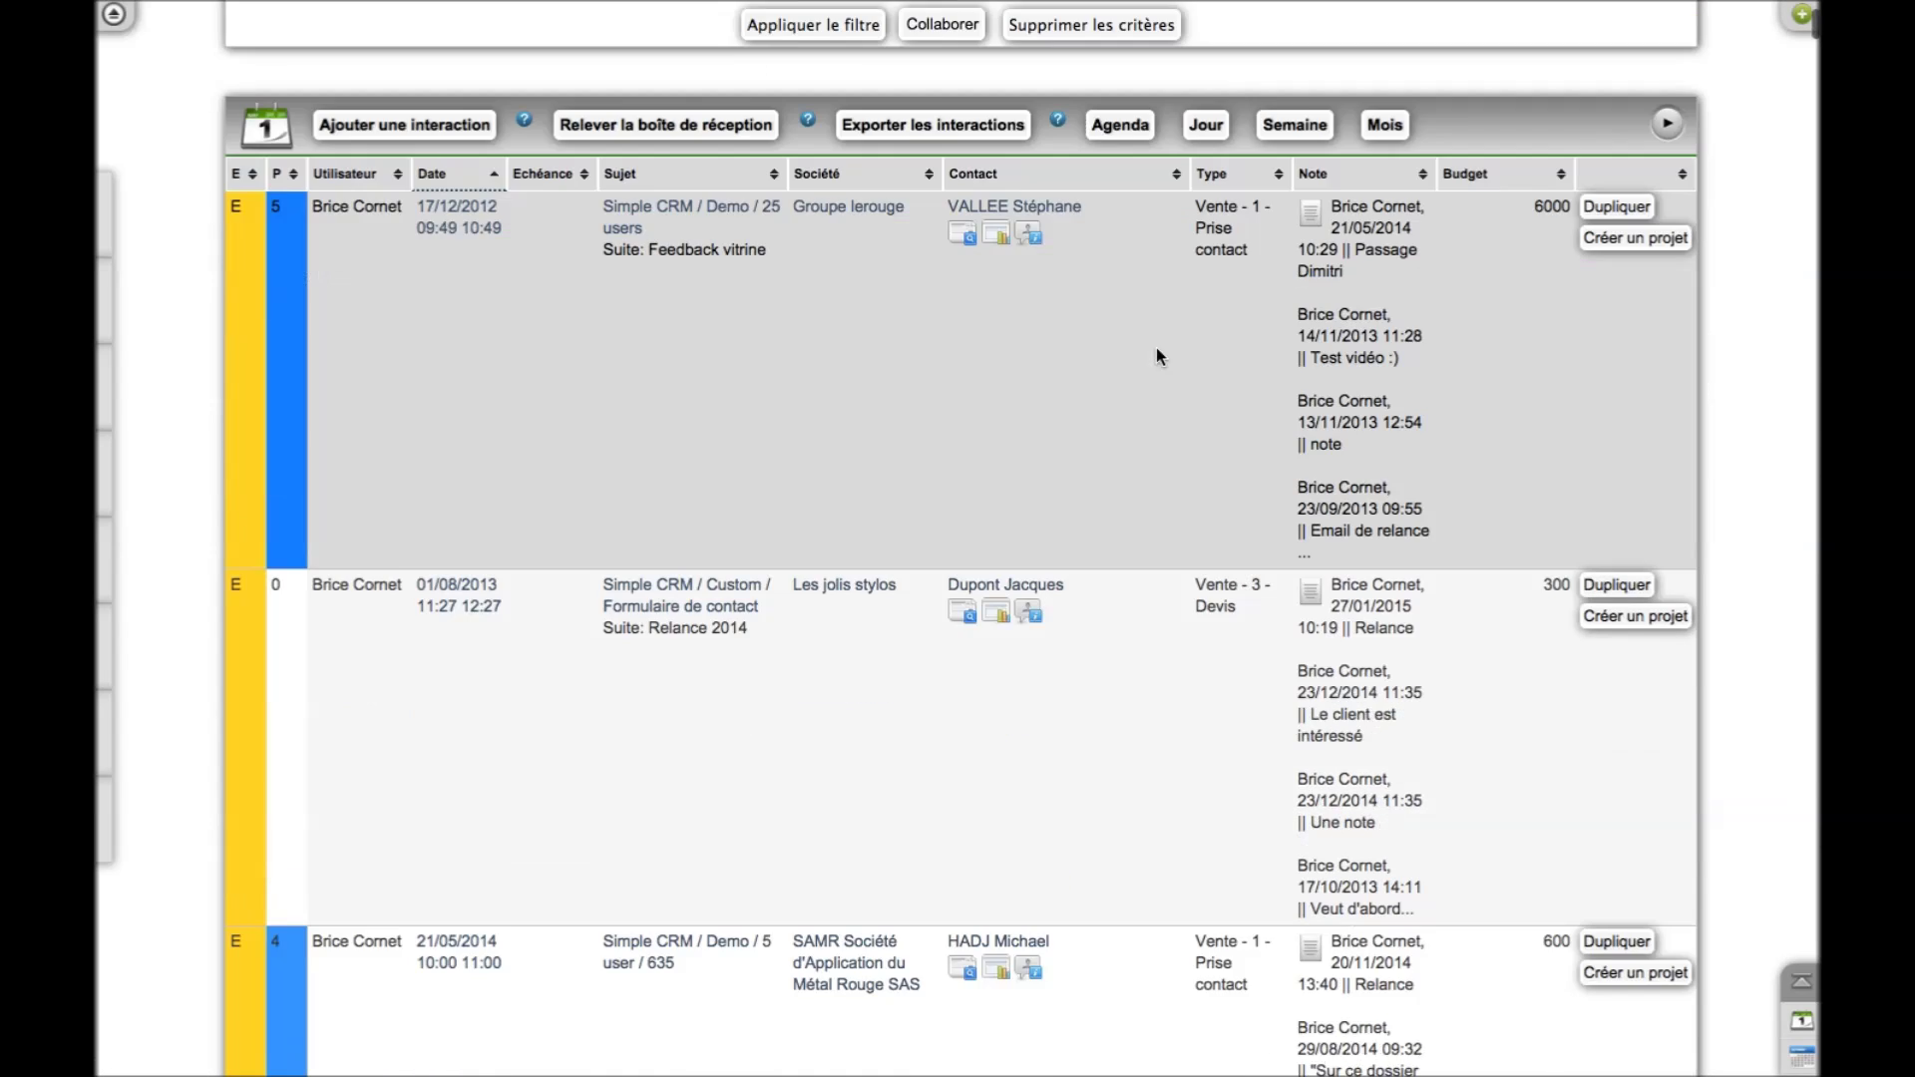
scroll(1157, 356, "down", 1)
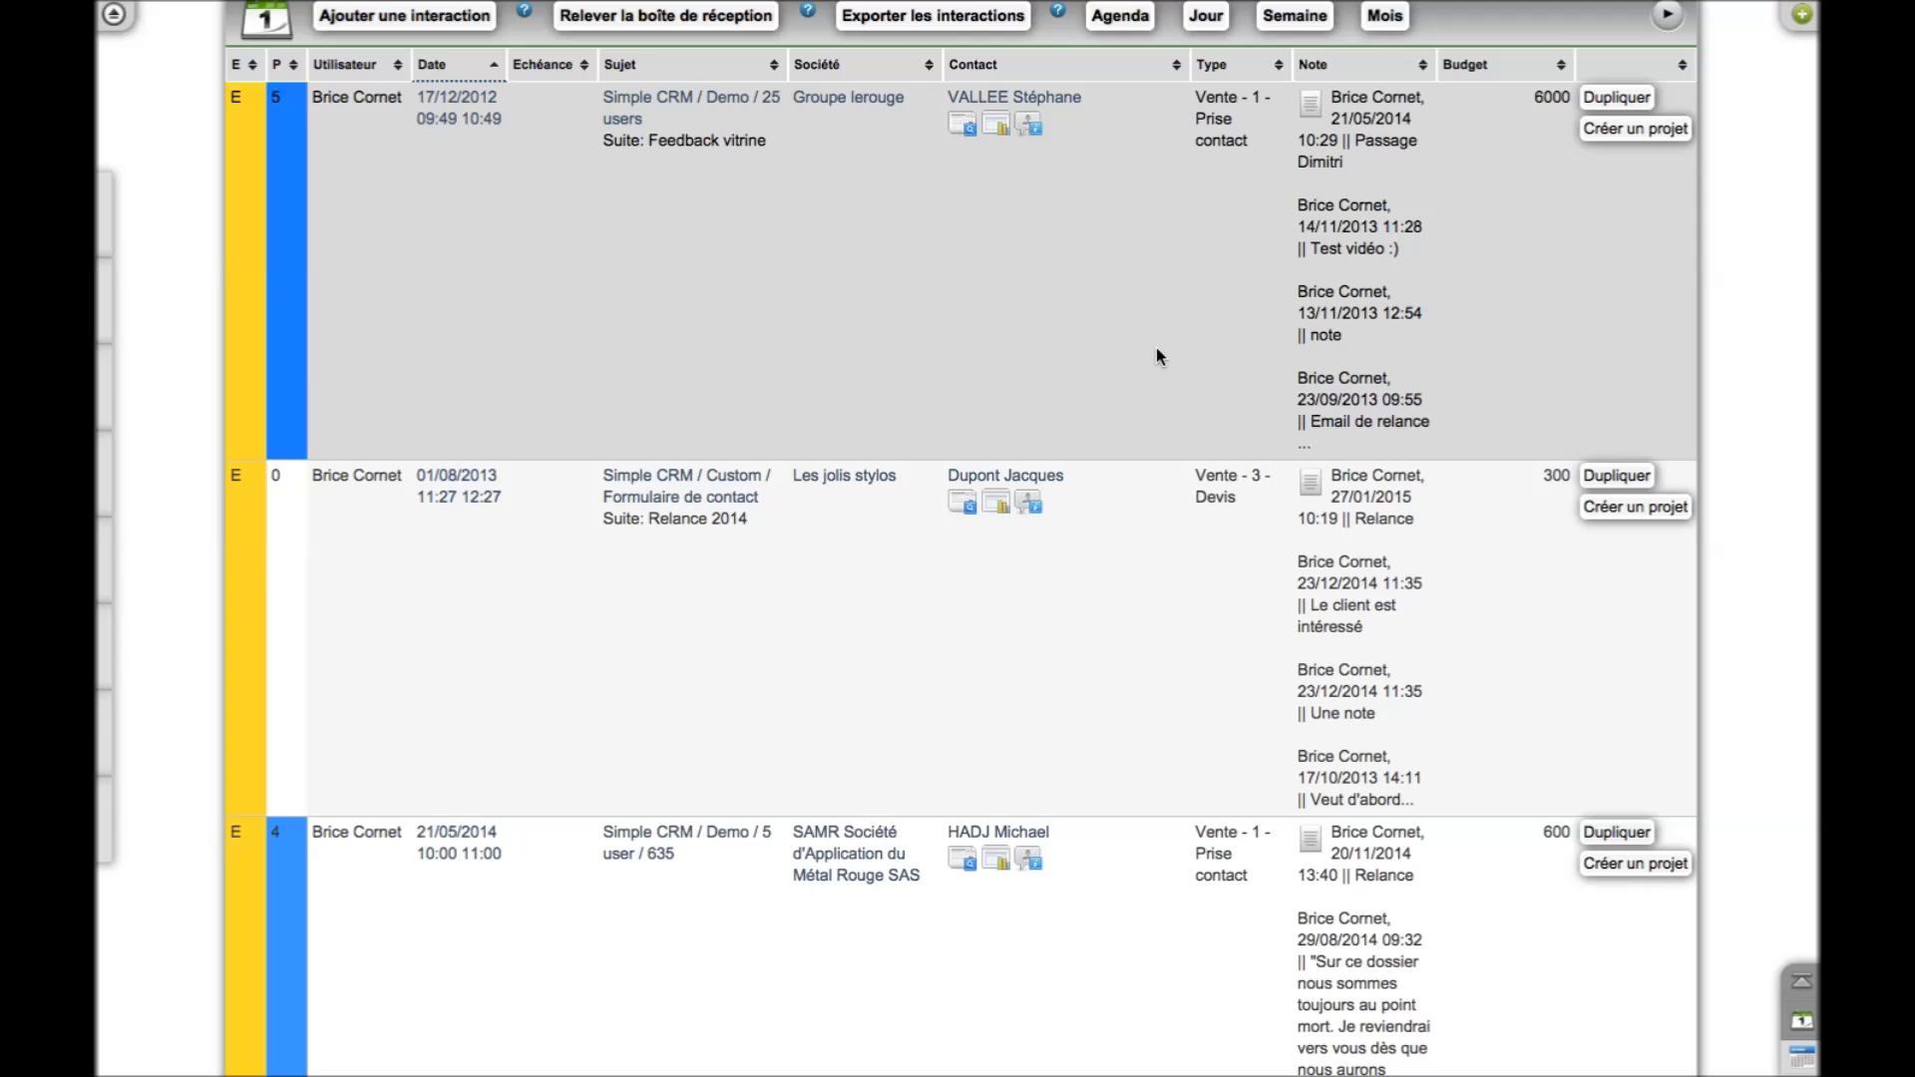
scroll(1157, 349, "up", 1)
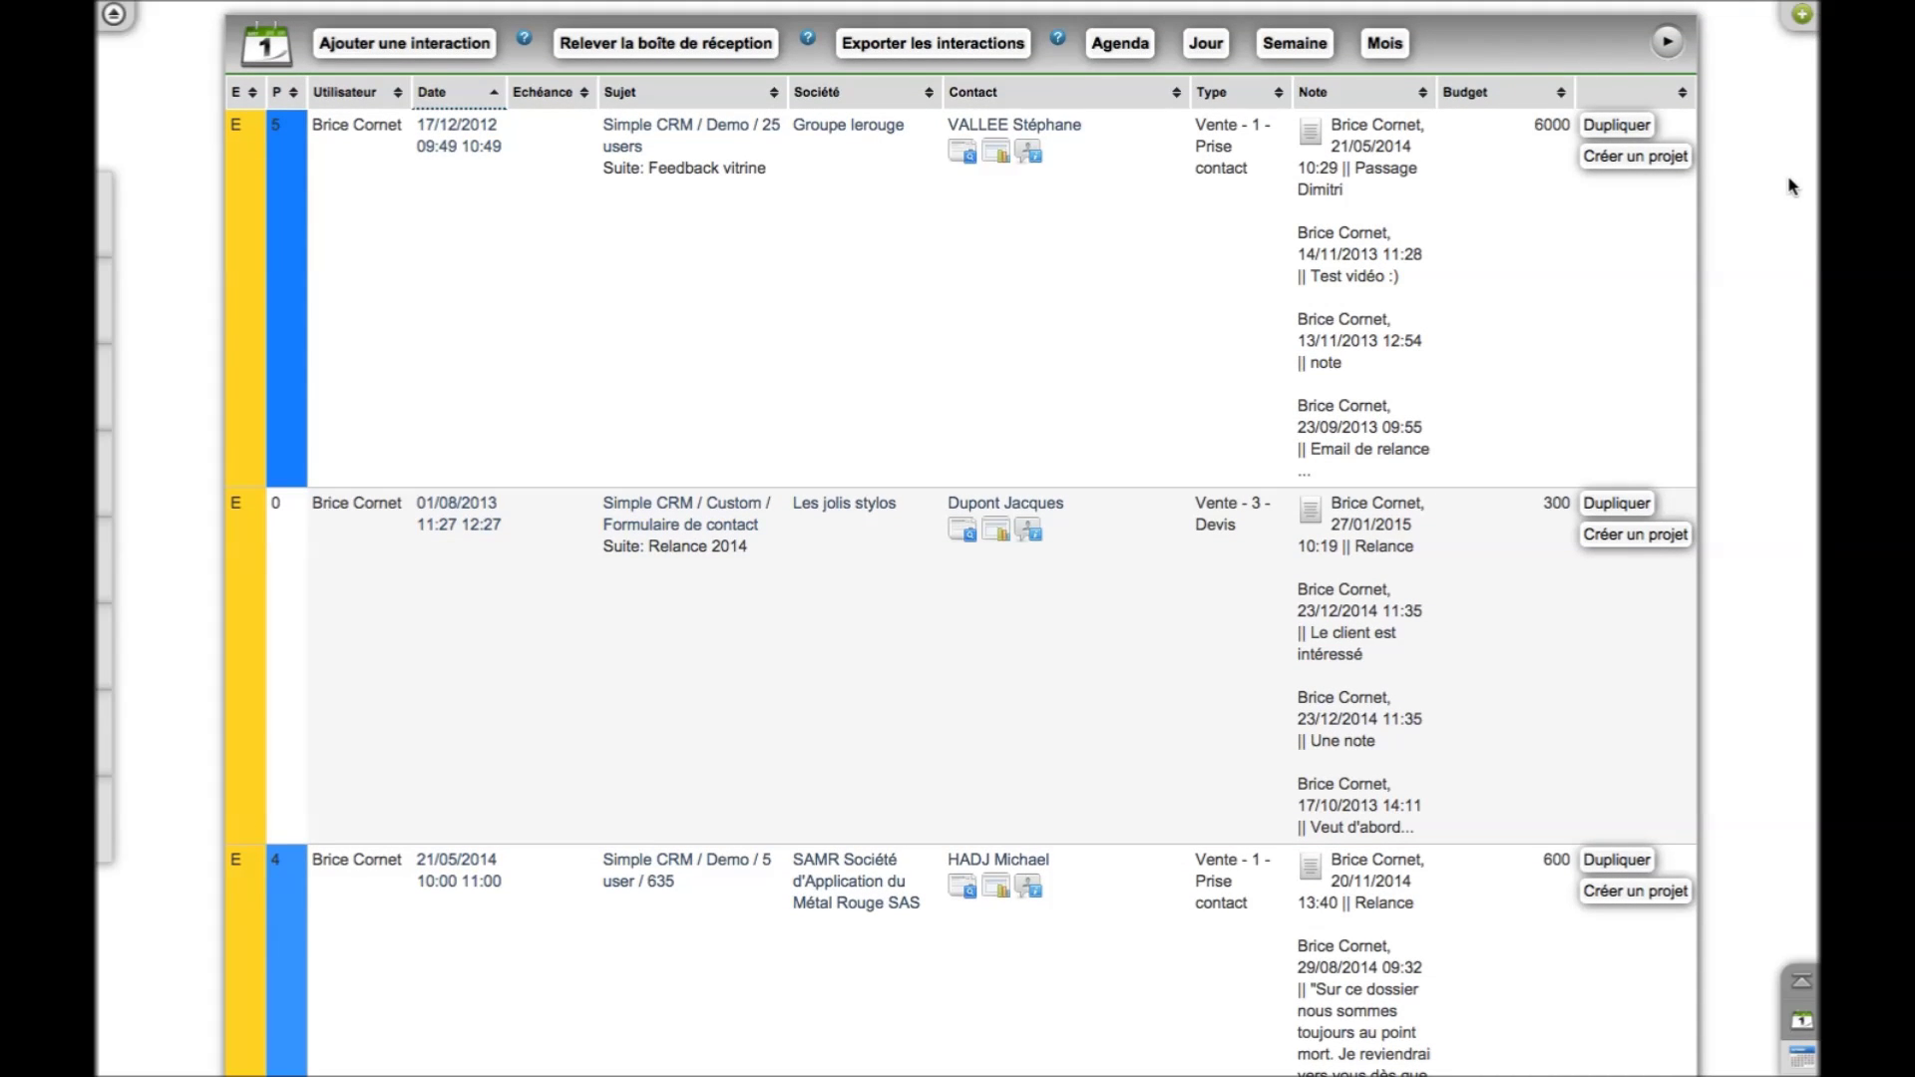
left_click(1799, 18)
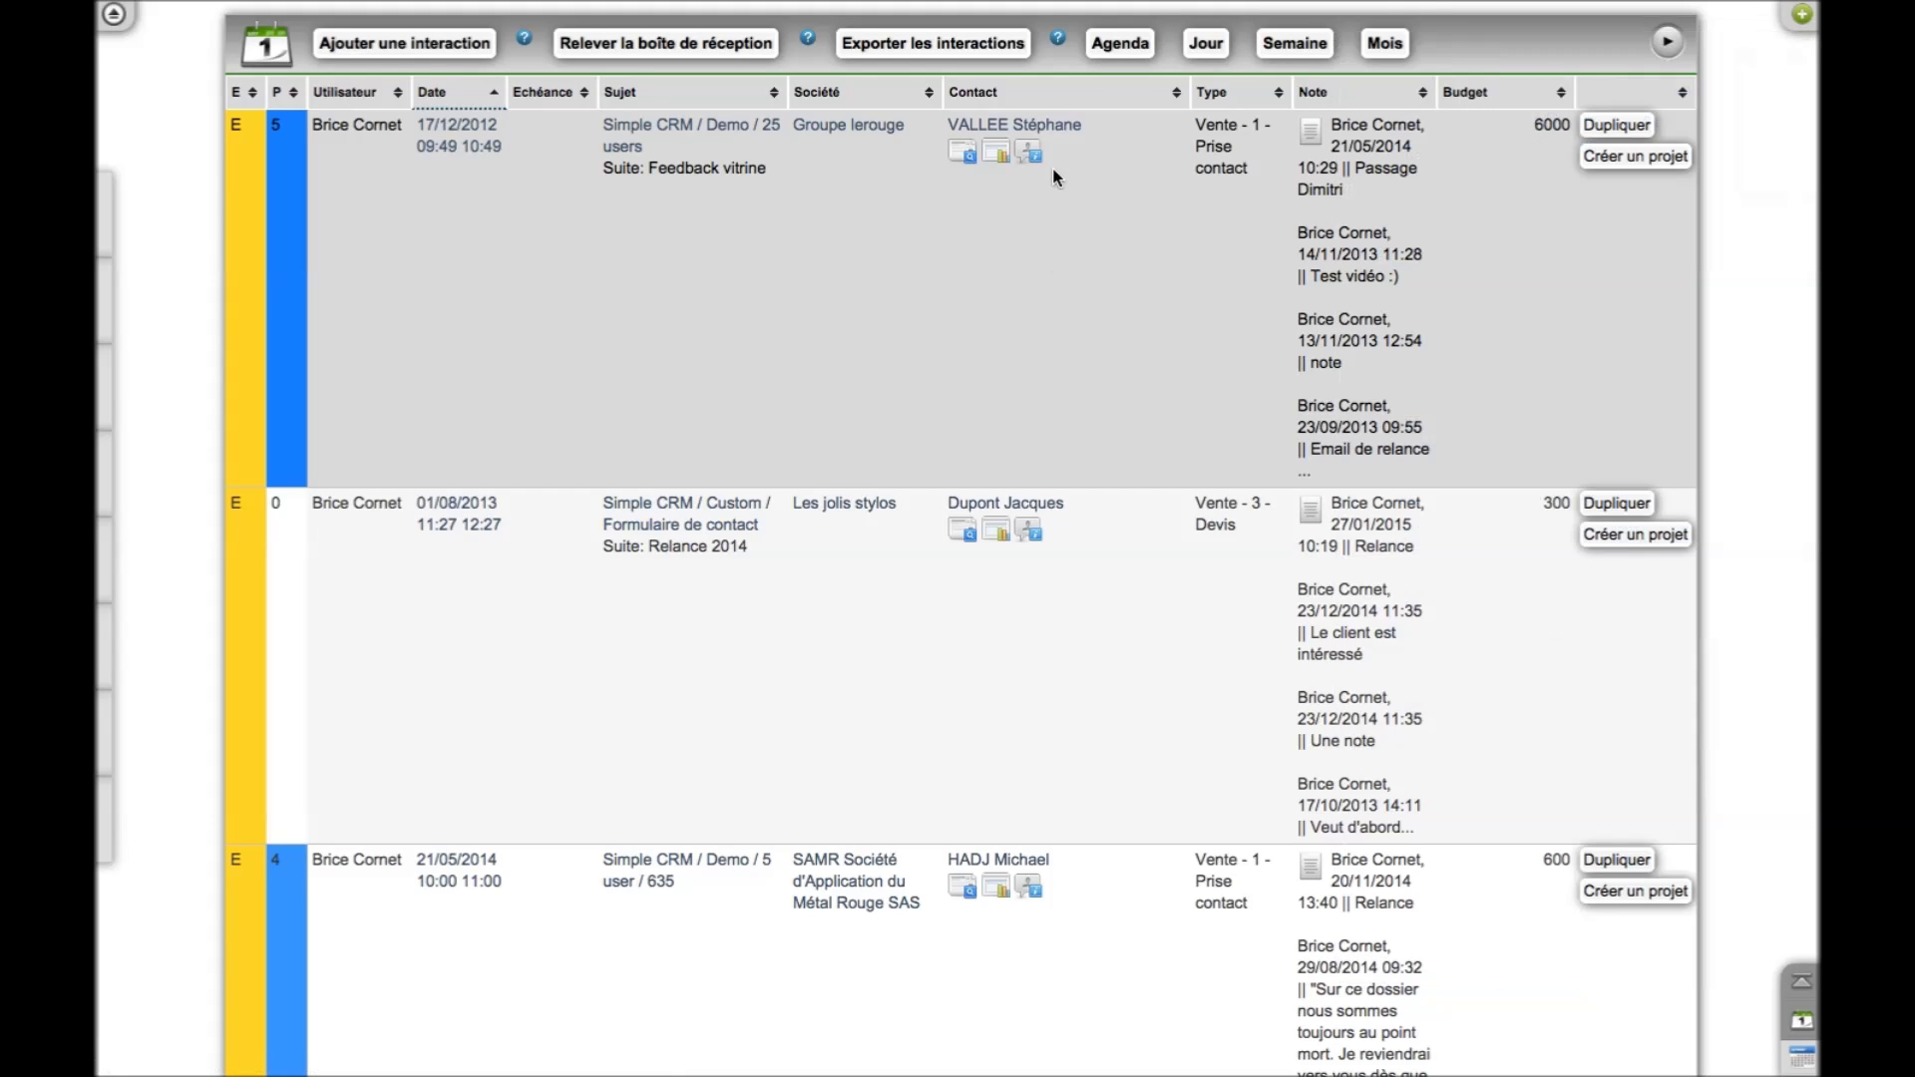
left_click(1064, 129)
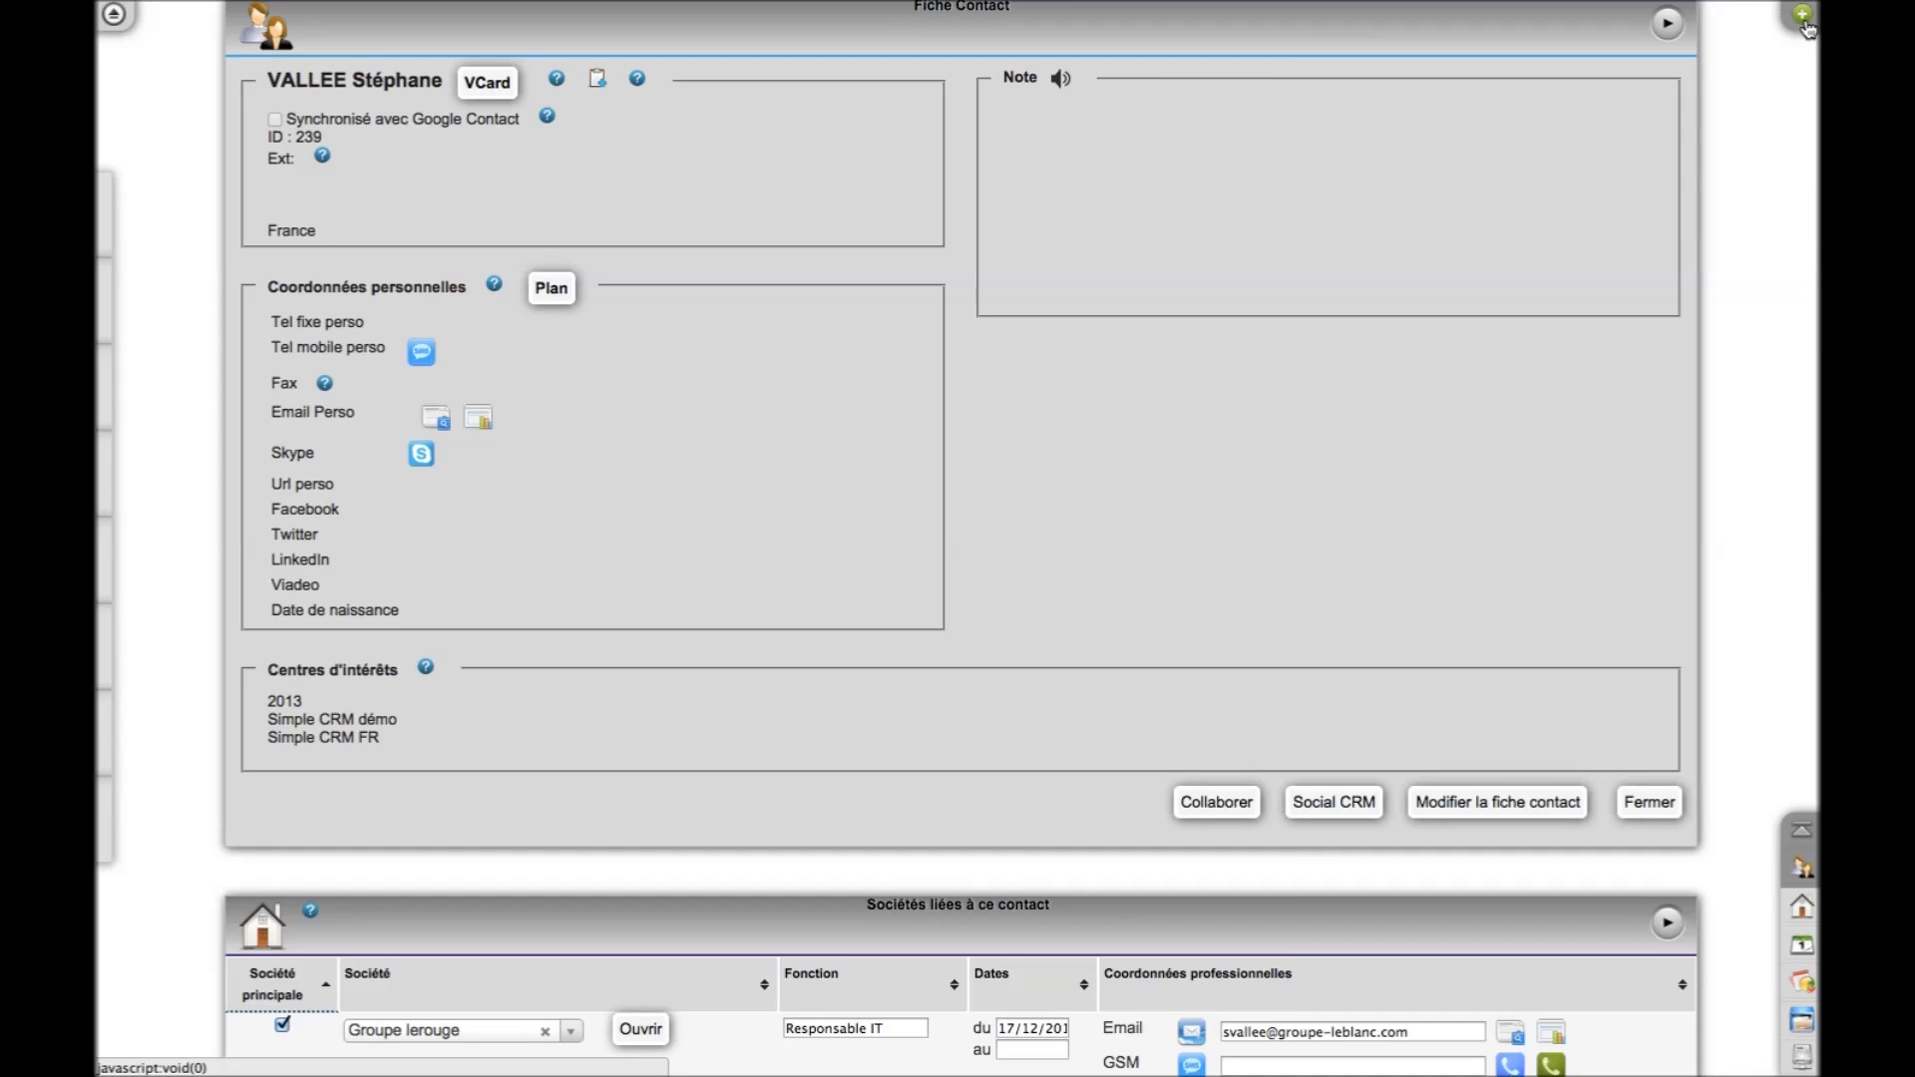
Create a Groupe lerouge interaction from the 'Vente / Simple CRM / 20 U' shortcut, budget 3000,00
mouse_move(1806, 28)
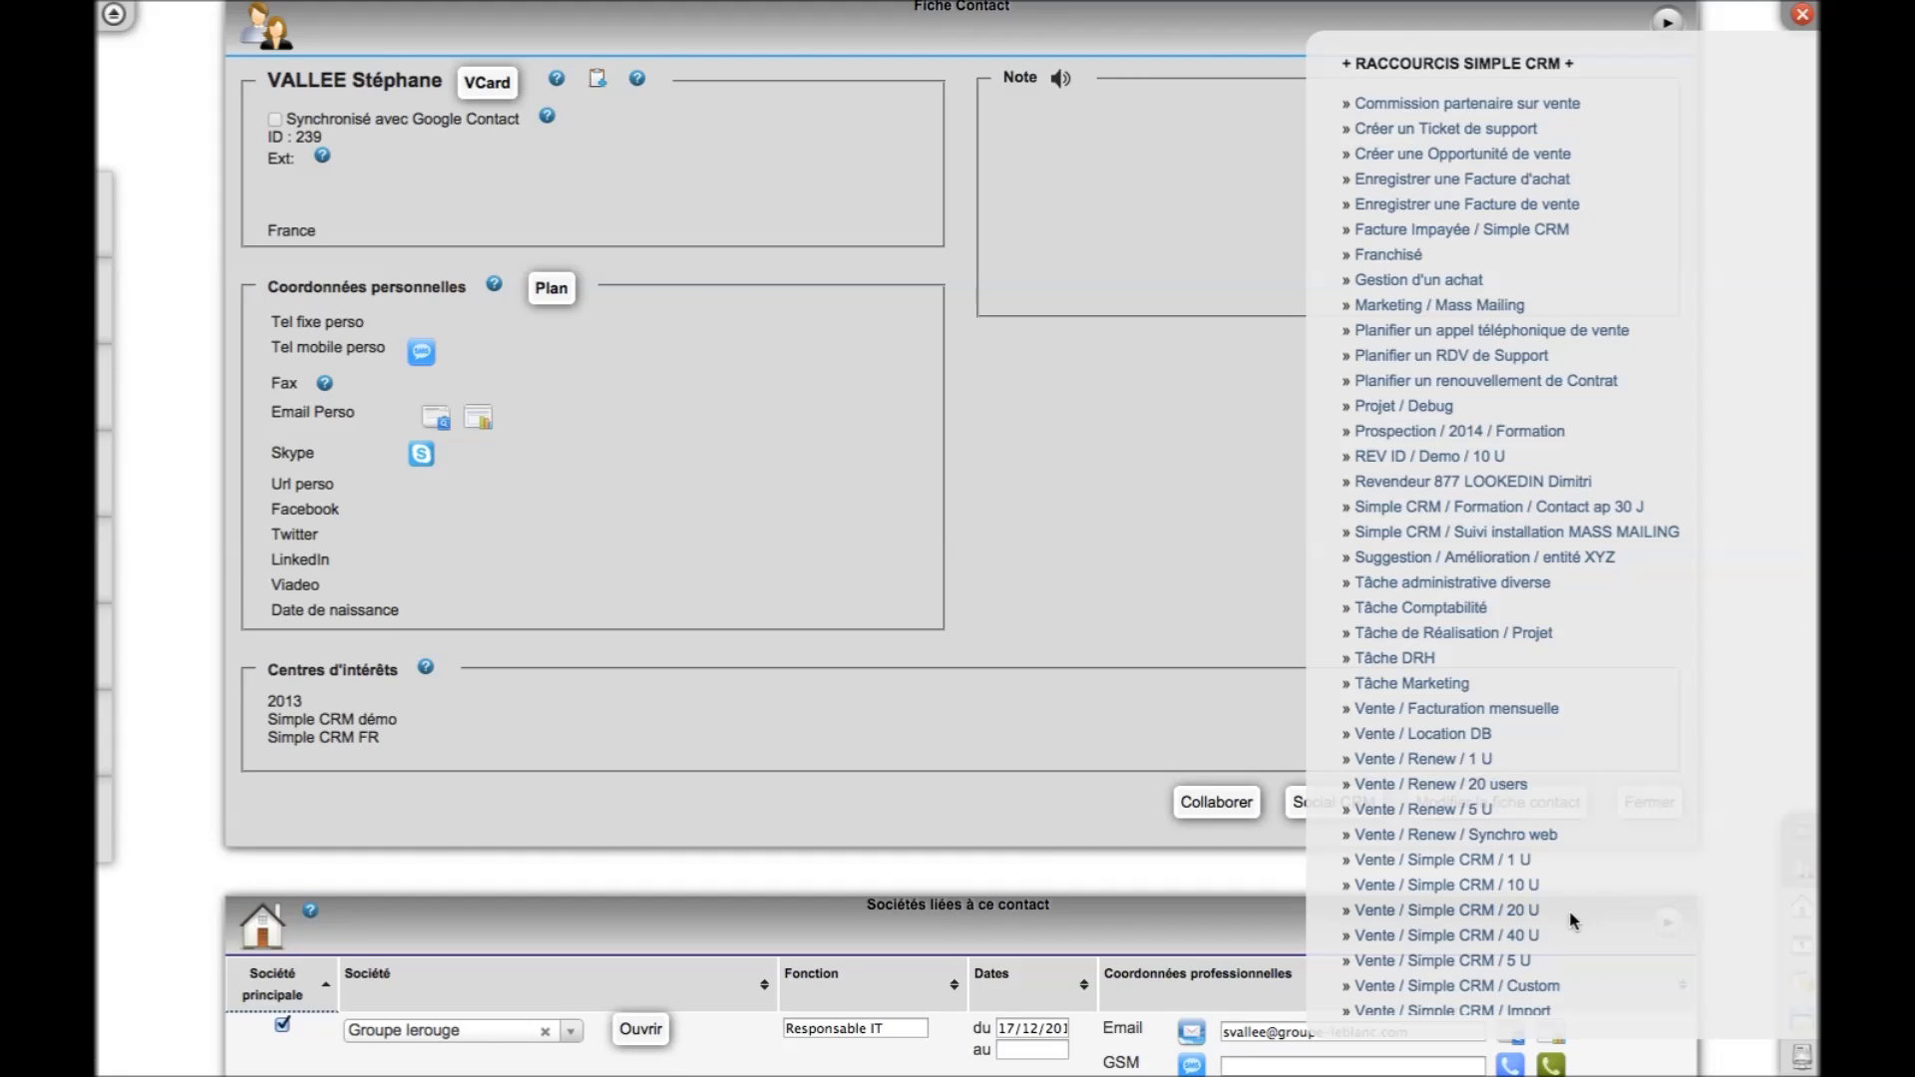
left_click(1517, 922)
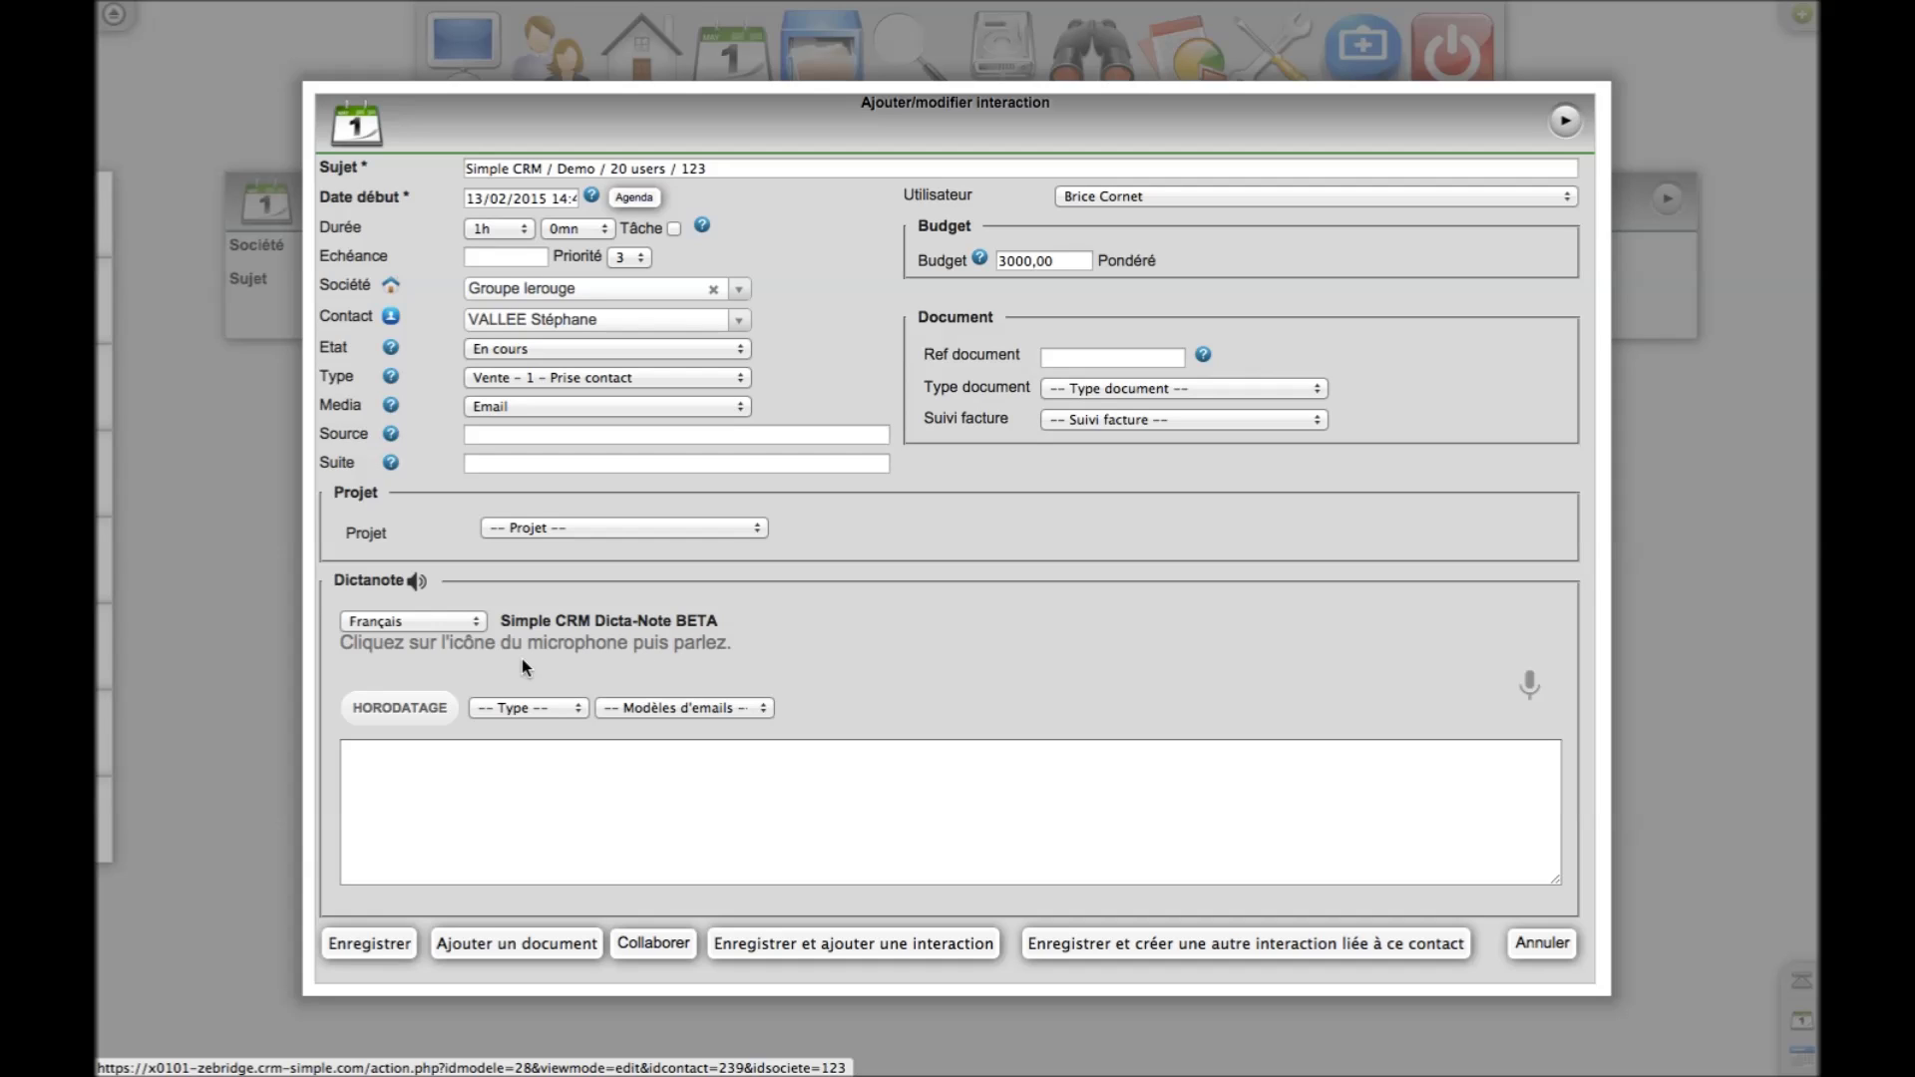
Set the Dicta-Note type to Vente and pick the '01 - Prise de contact' email template
left_click(554, 714)
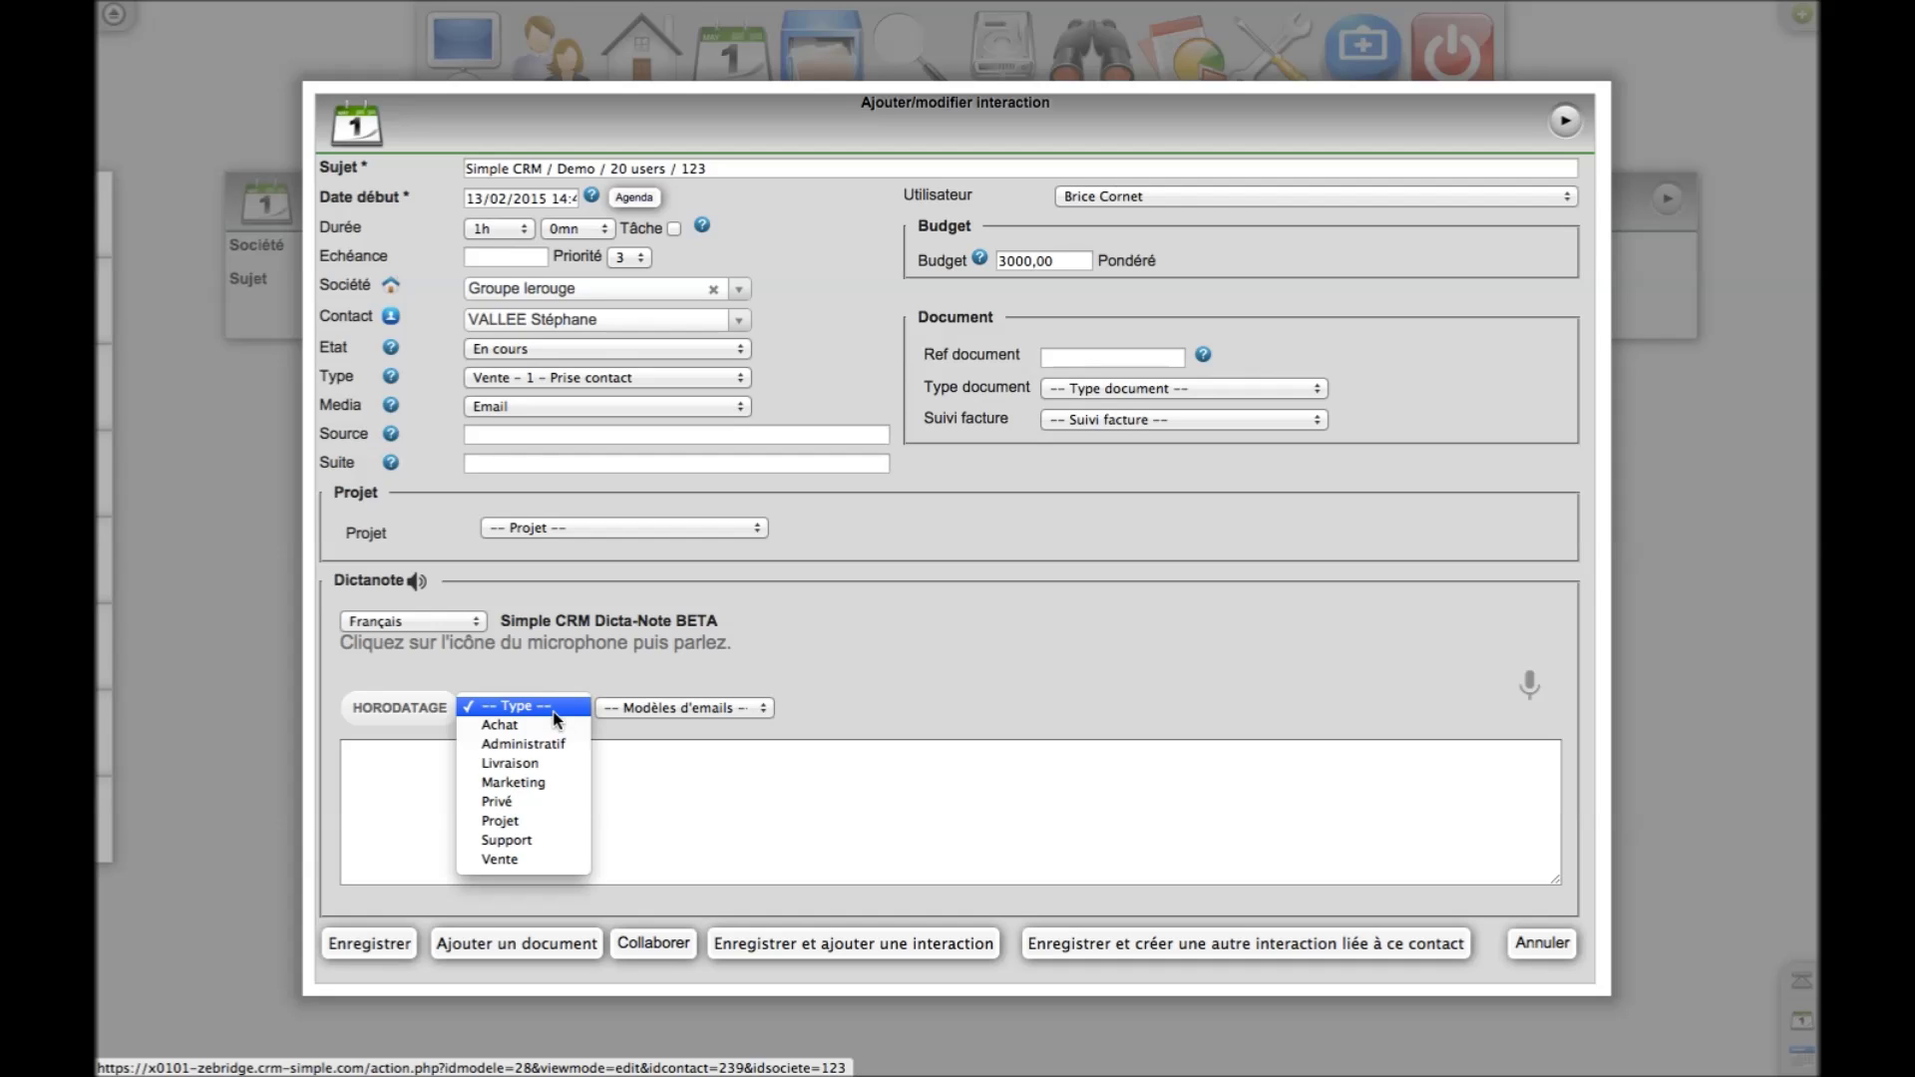
left_click(536, 862)
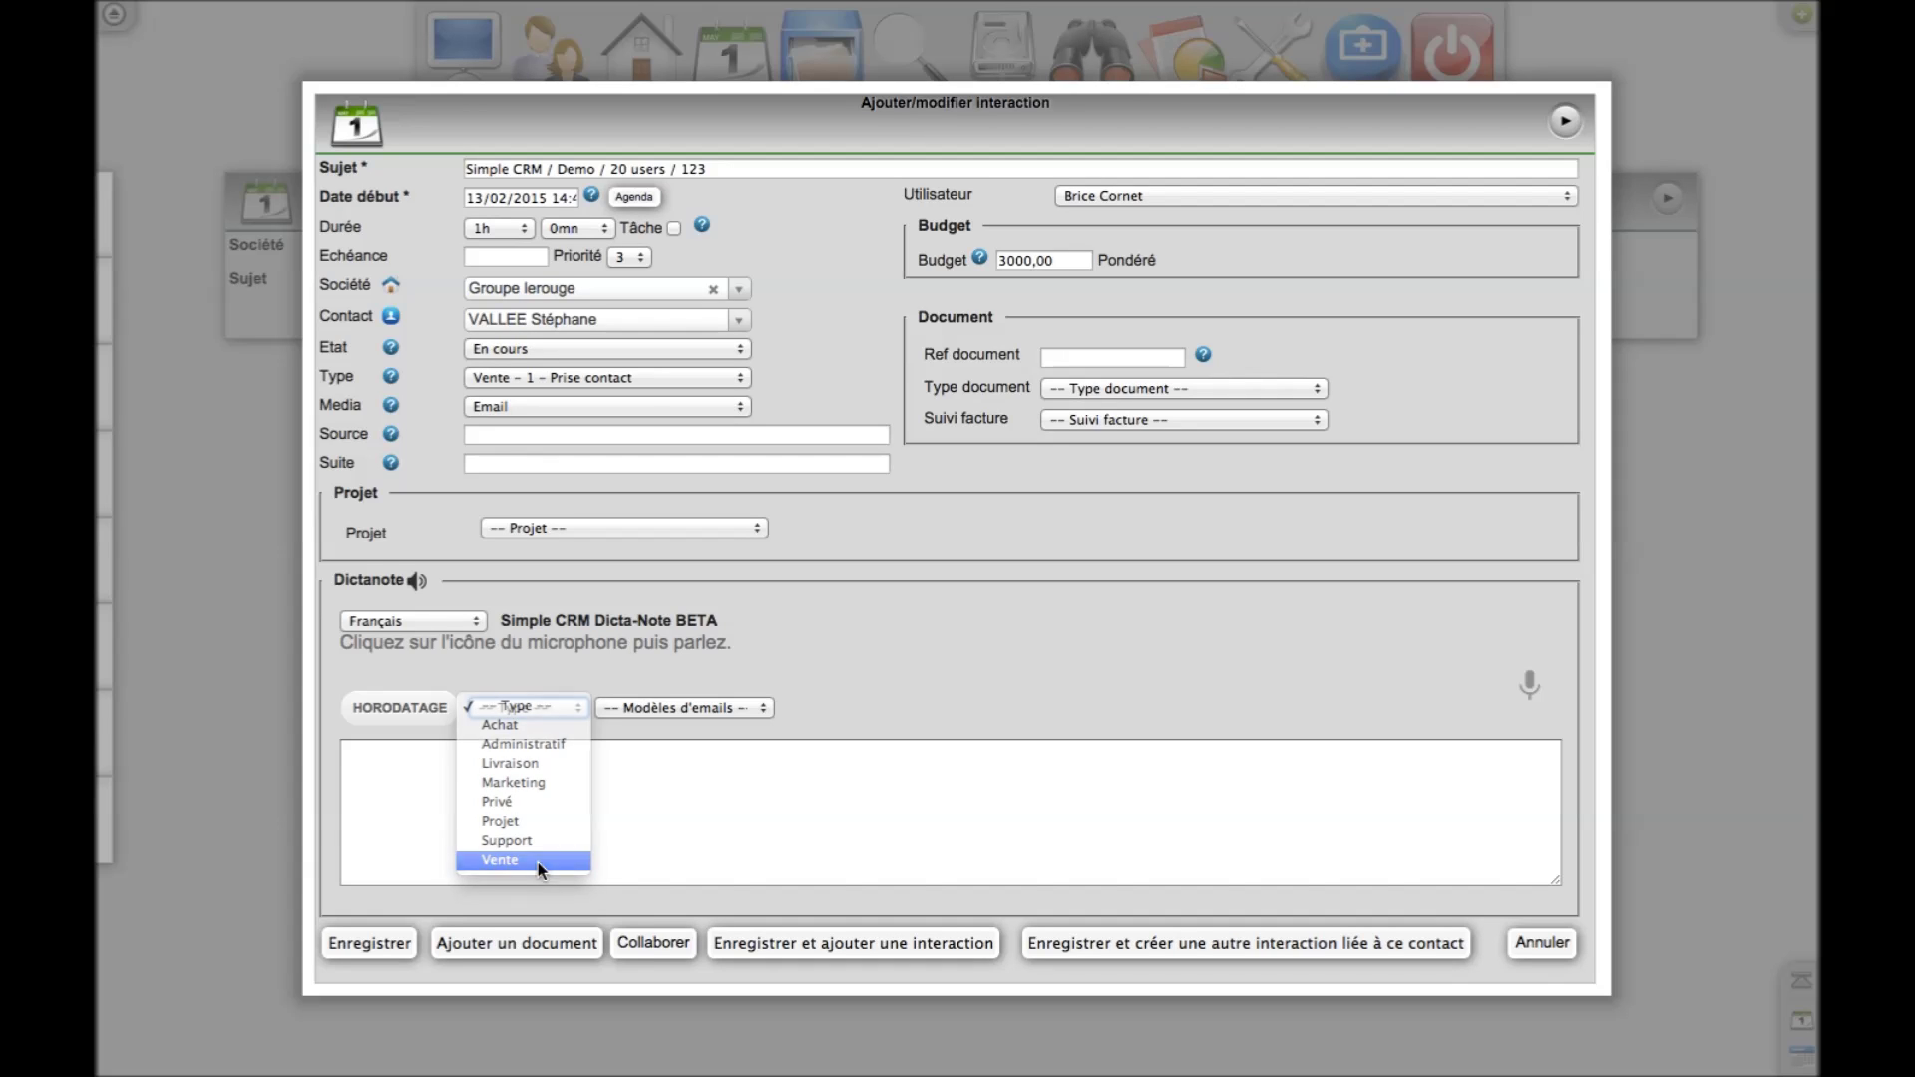
left_click(731, 710)
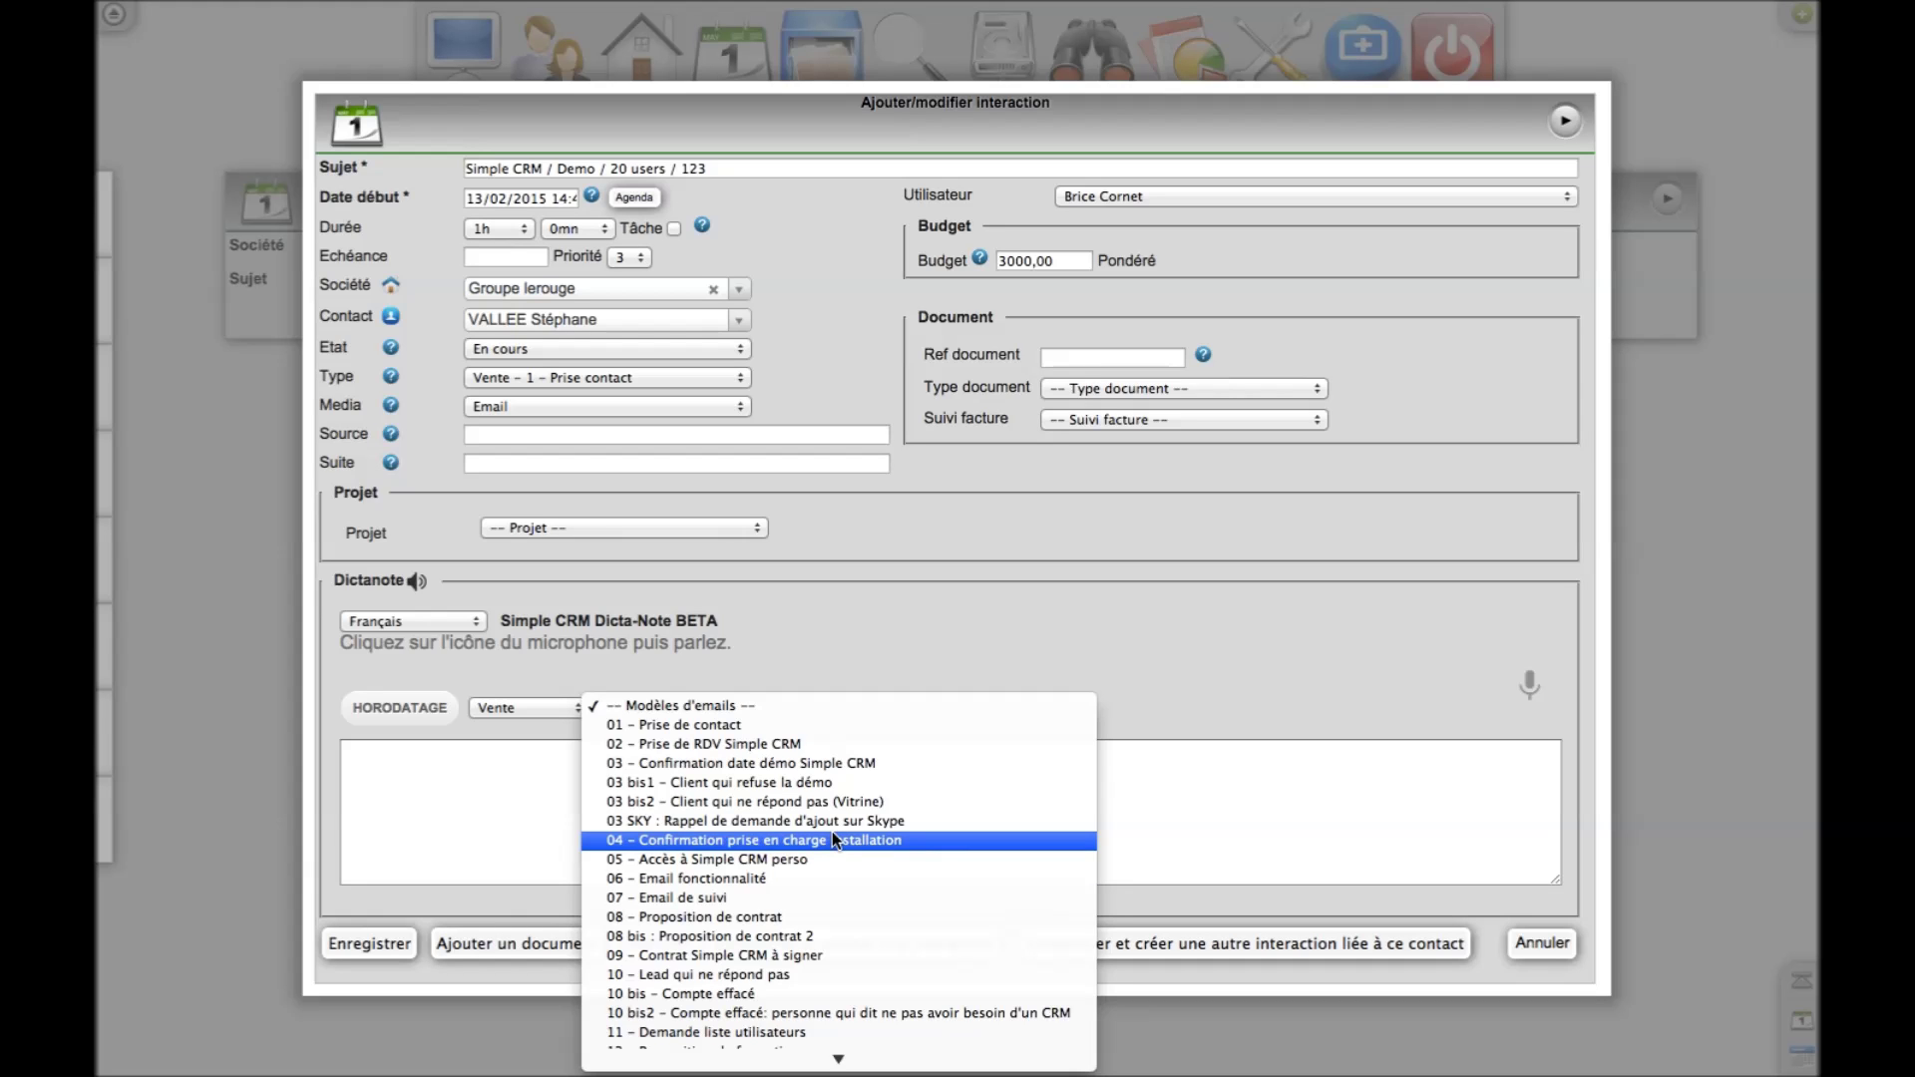
scroll(832, 839, "down", 5)
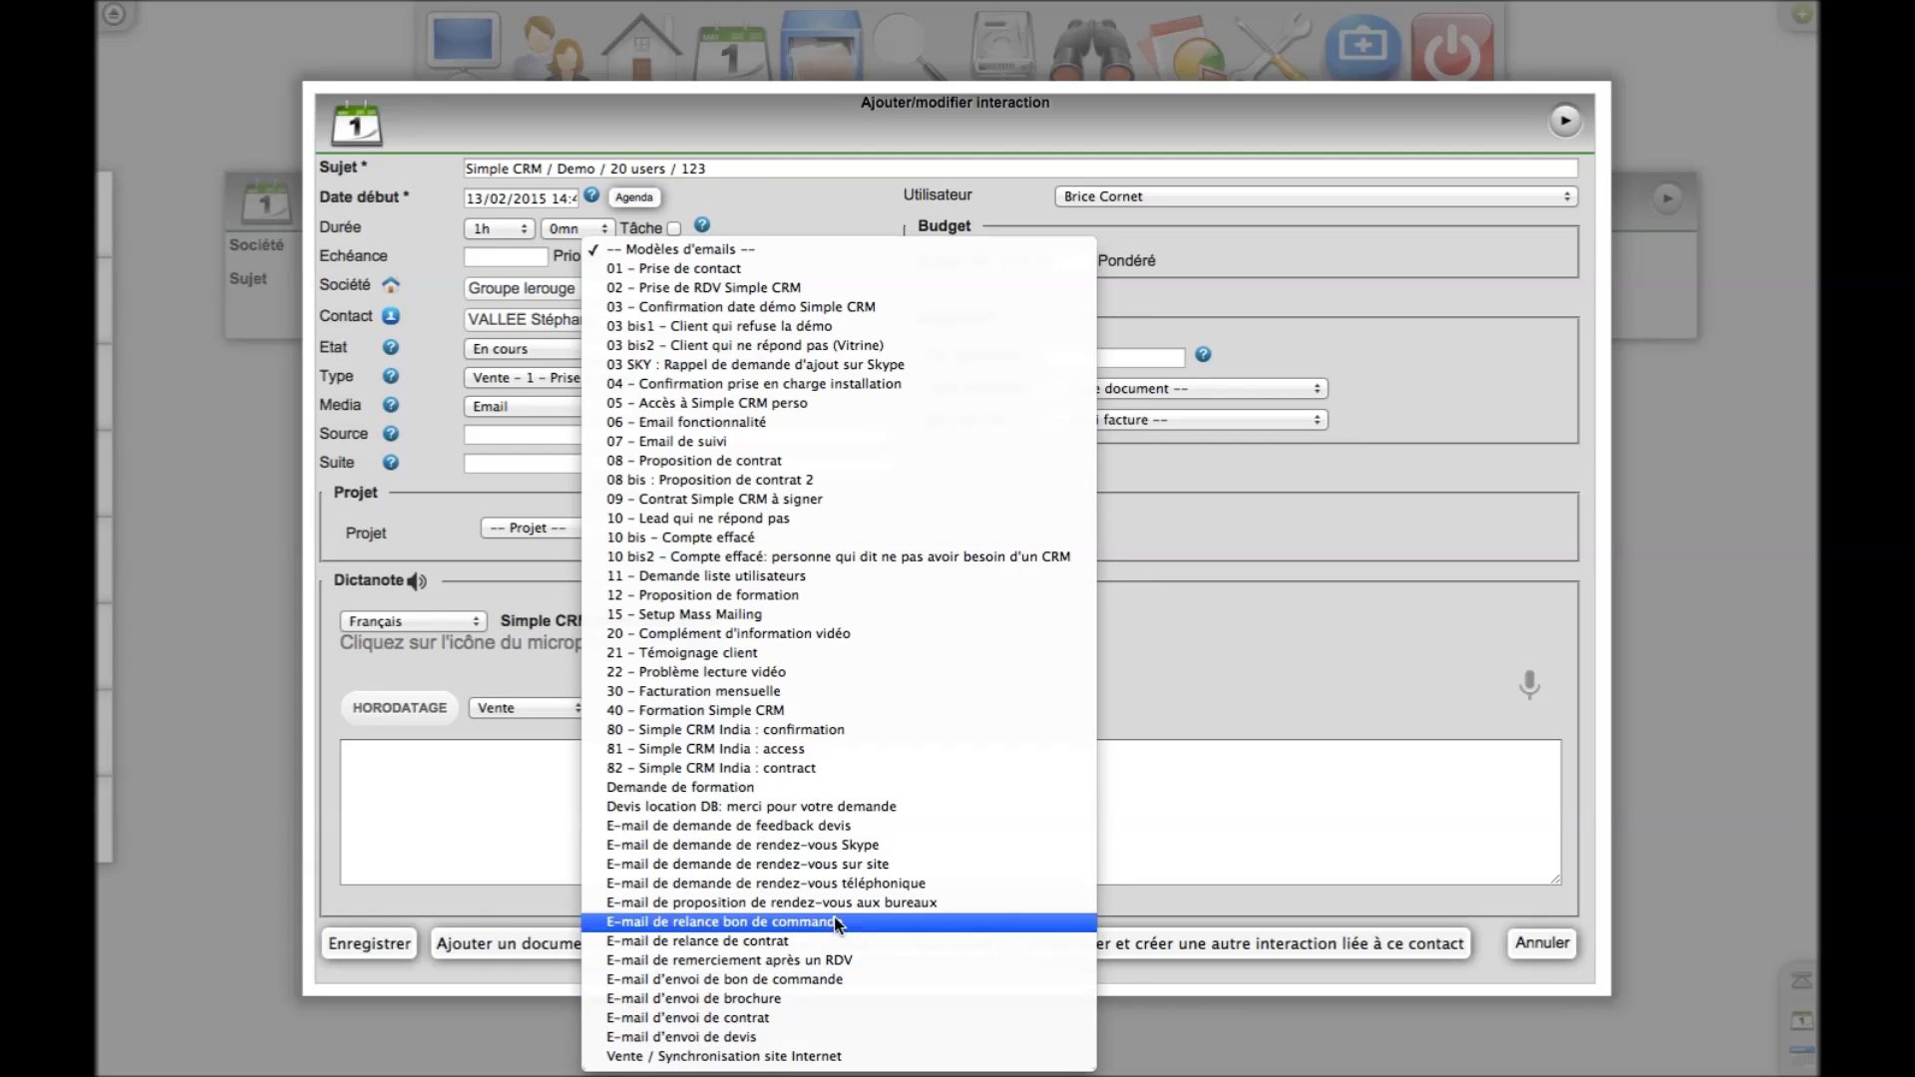
left_click(878, 275)
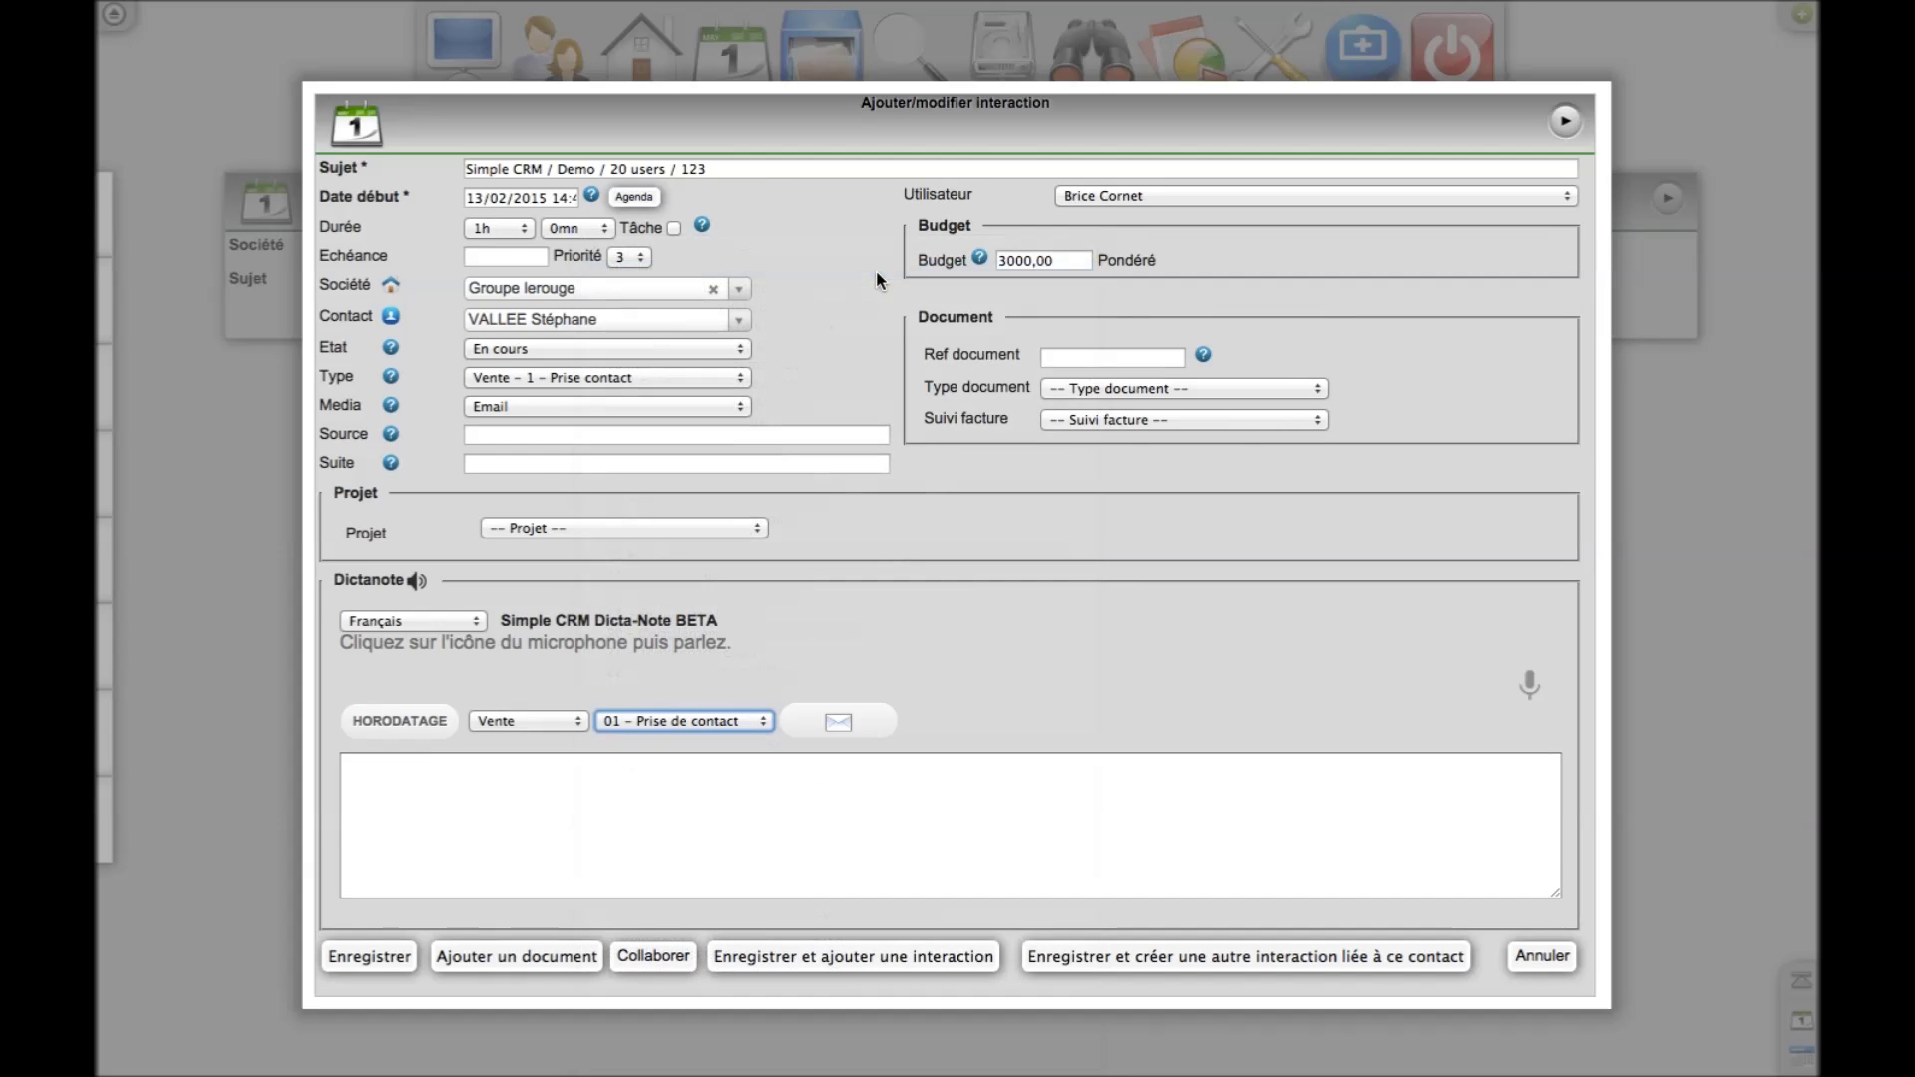
Generate the prefilled Prise de contact email in Thunderbird, stamping the note with '01 - Prise de contact'
left_click(864, 725)
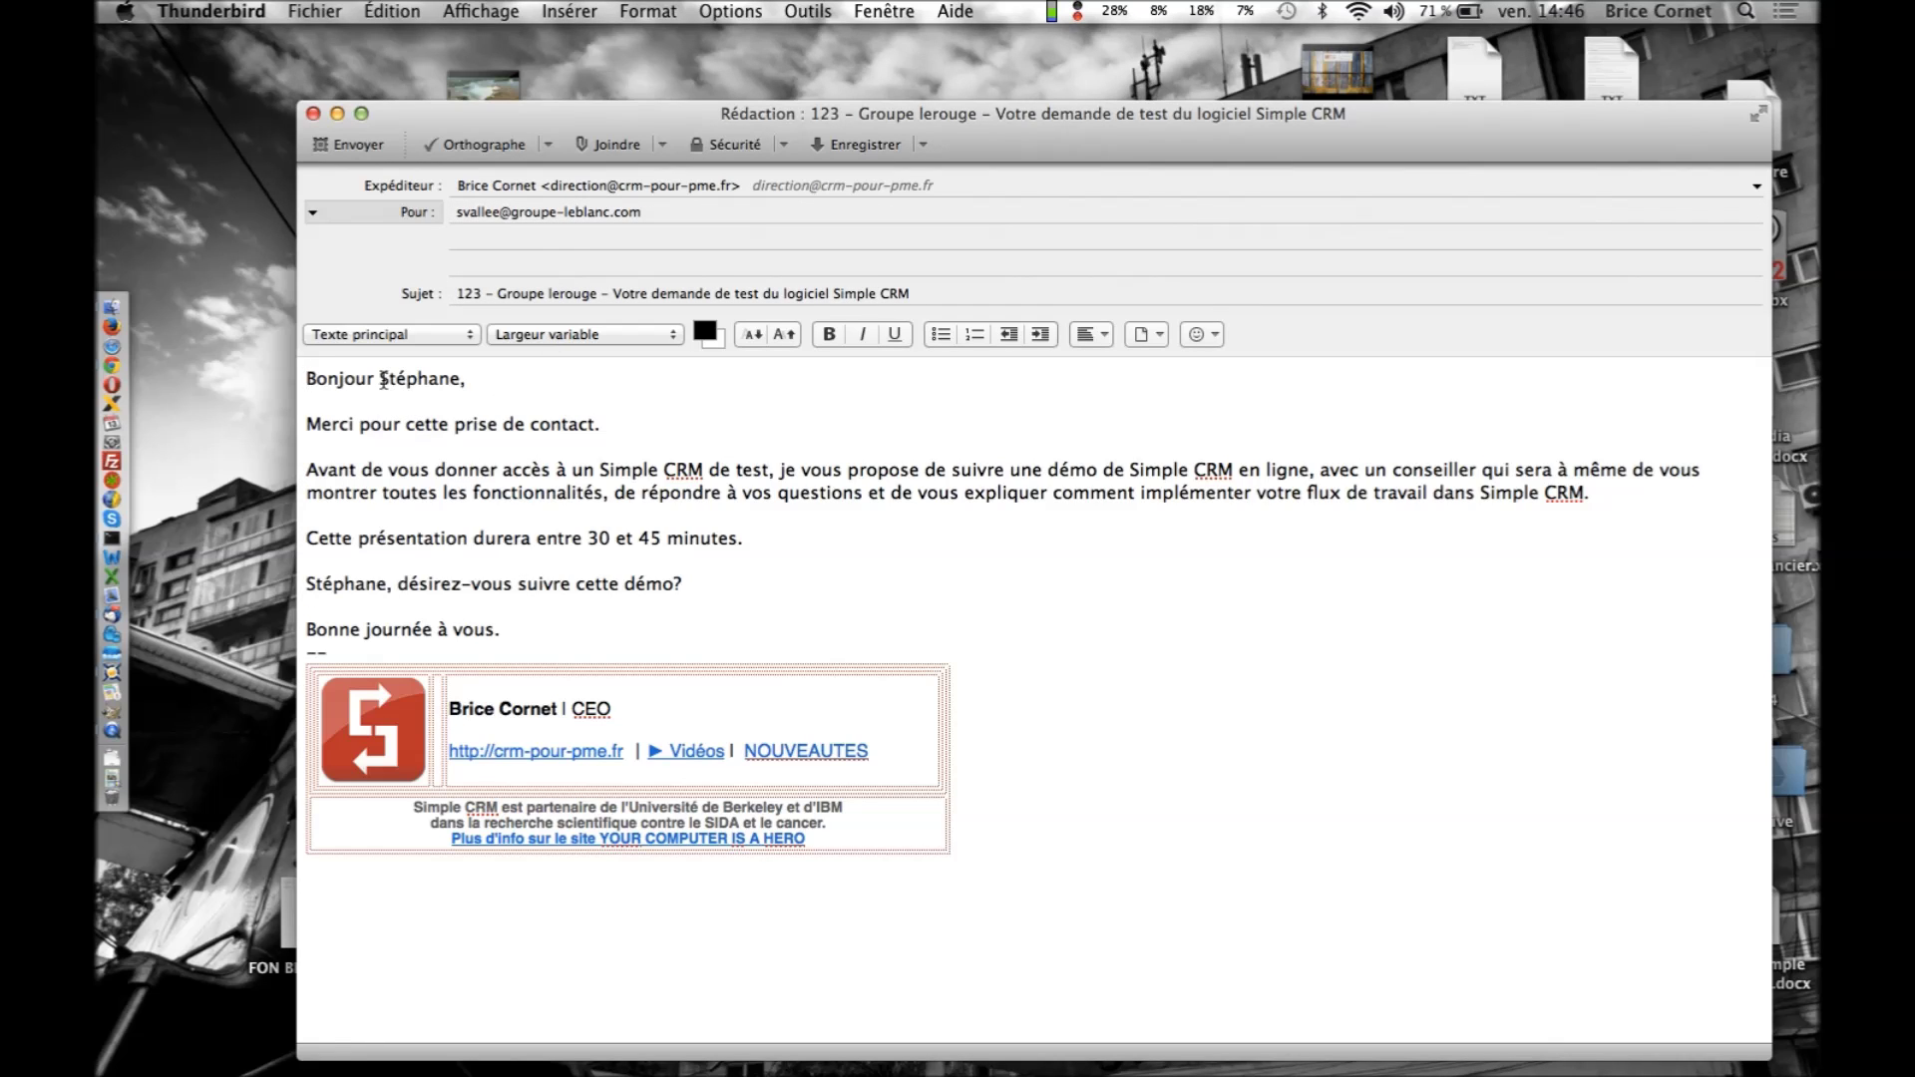
left_click_drag(380, 379, 461, 379)
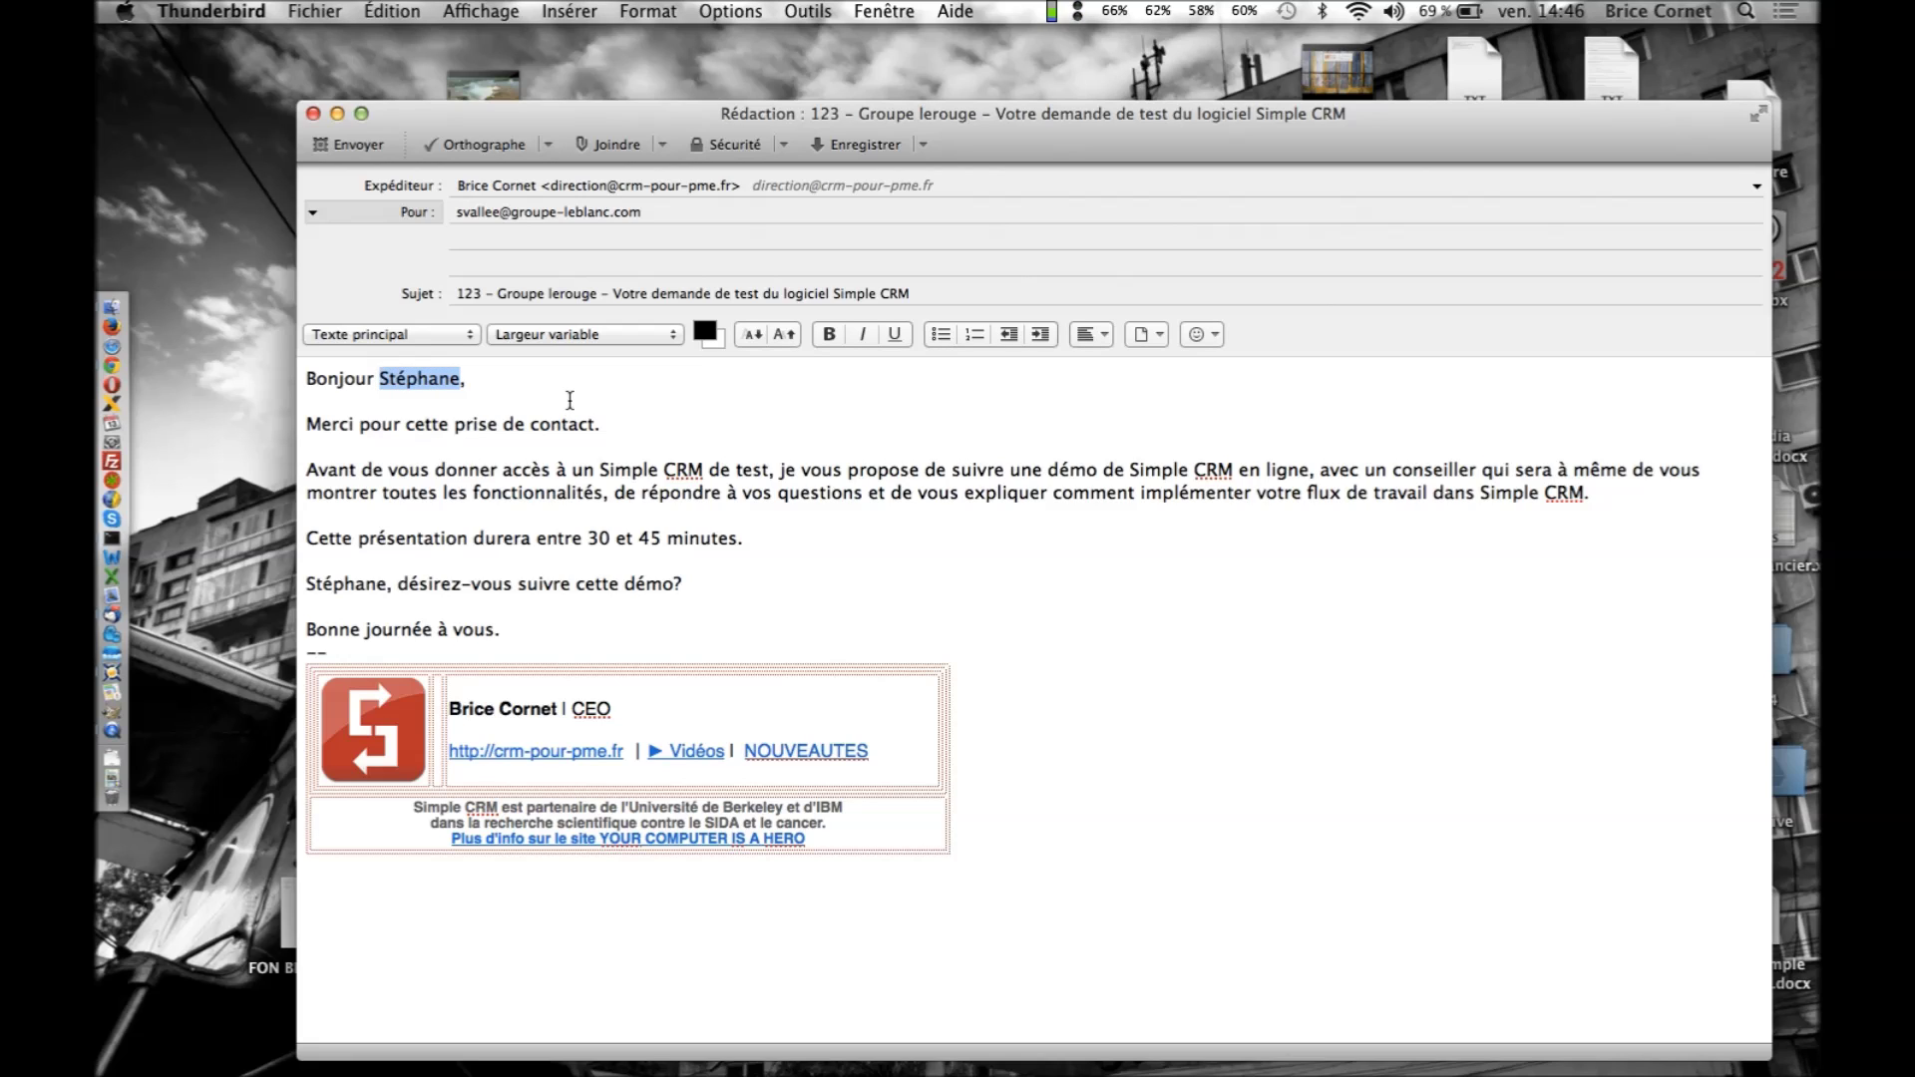
key("super+Tab")
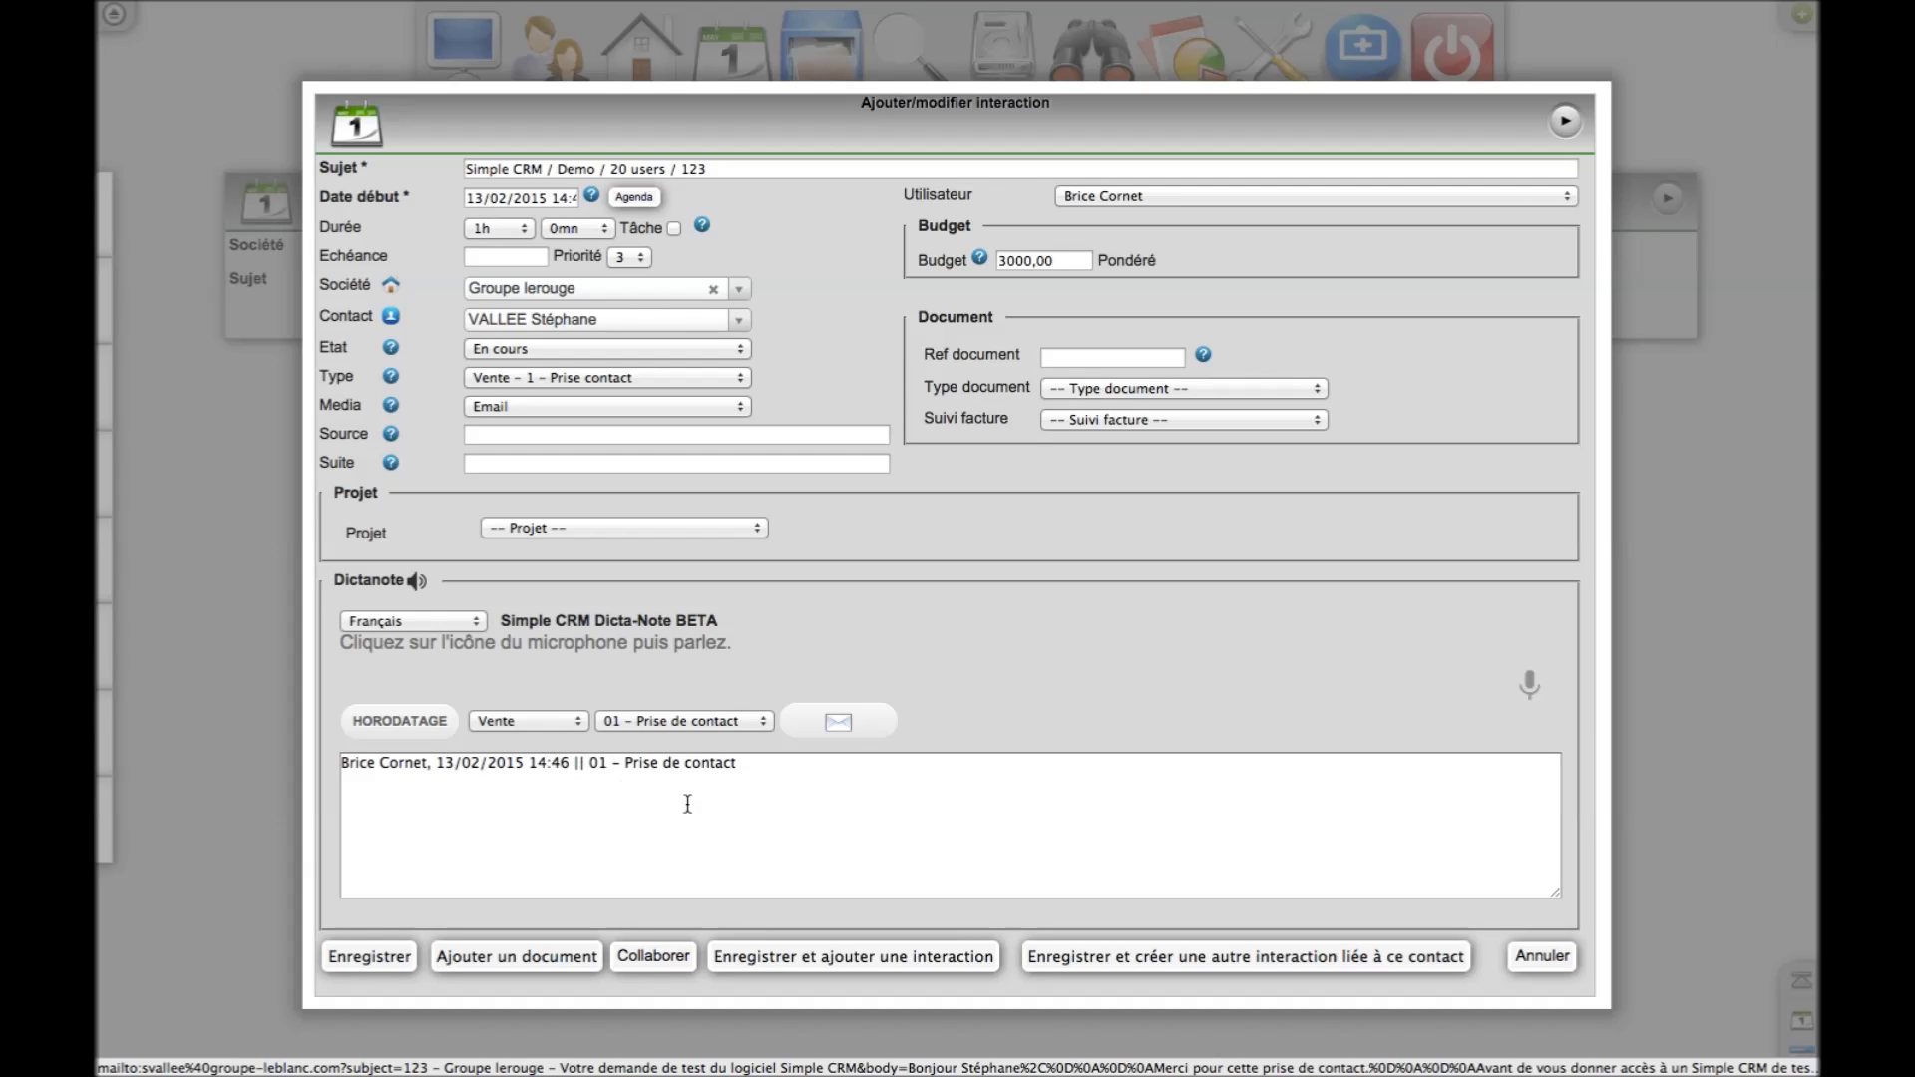
Save the interaction, then from the dashboard open the 'Simple CRM / Demo / 5 user' interaction
left_click(373, 954)
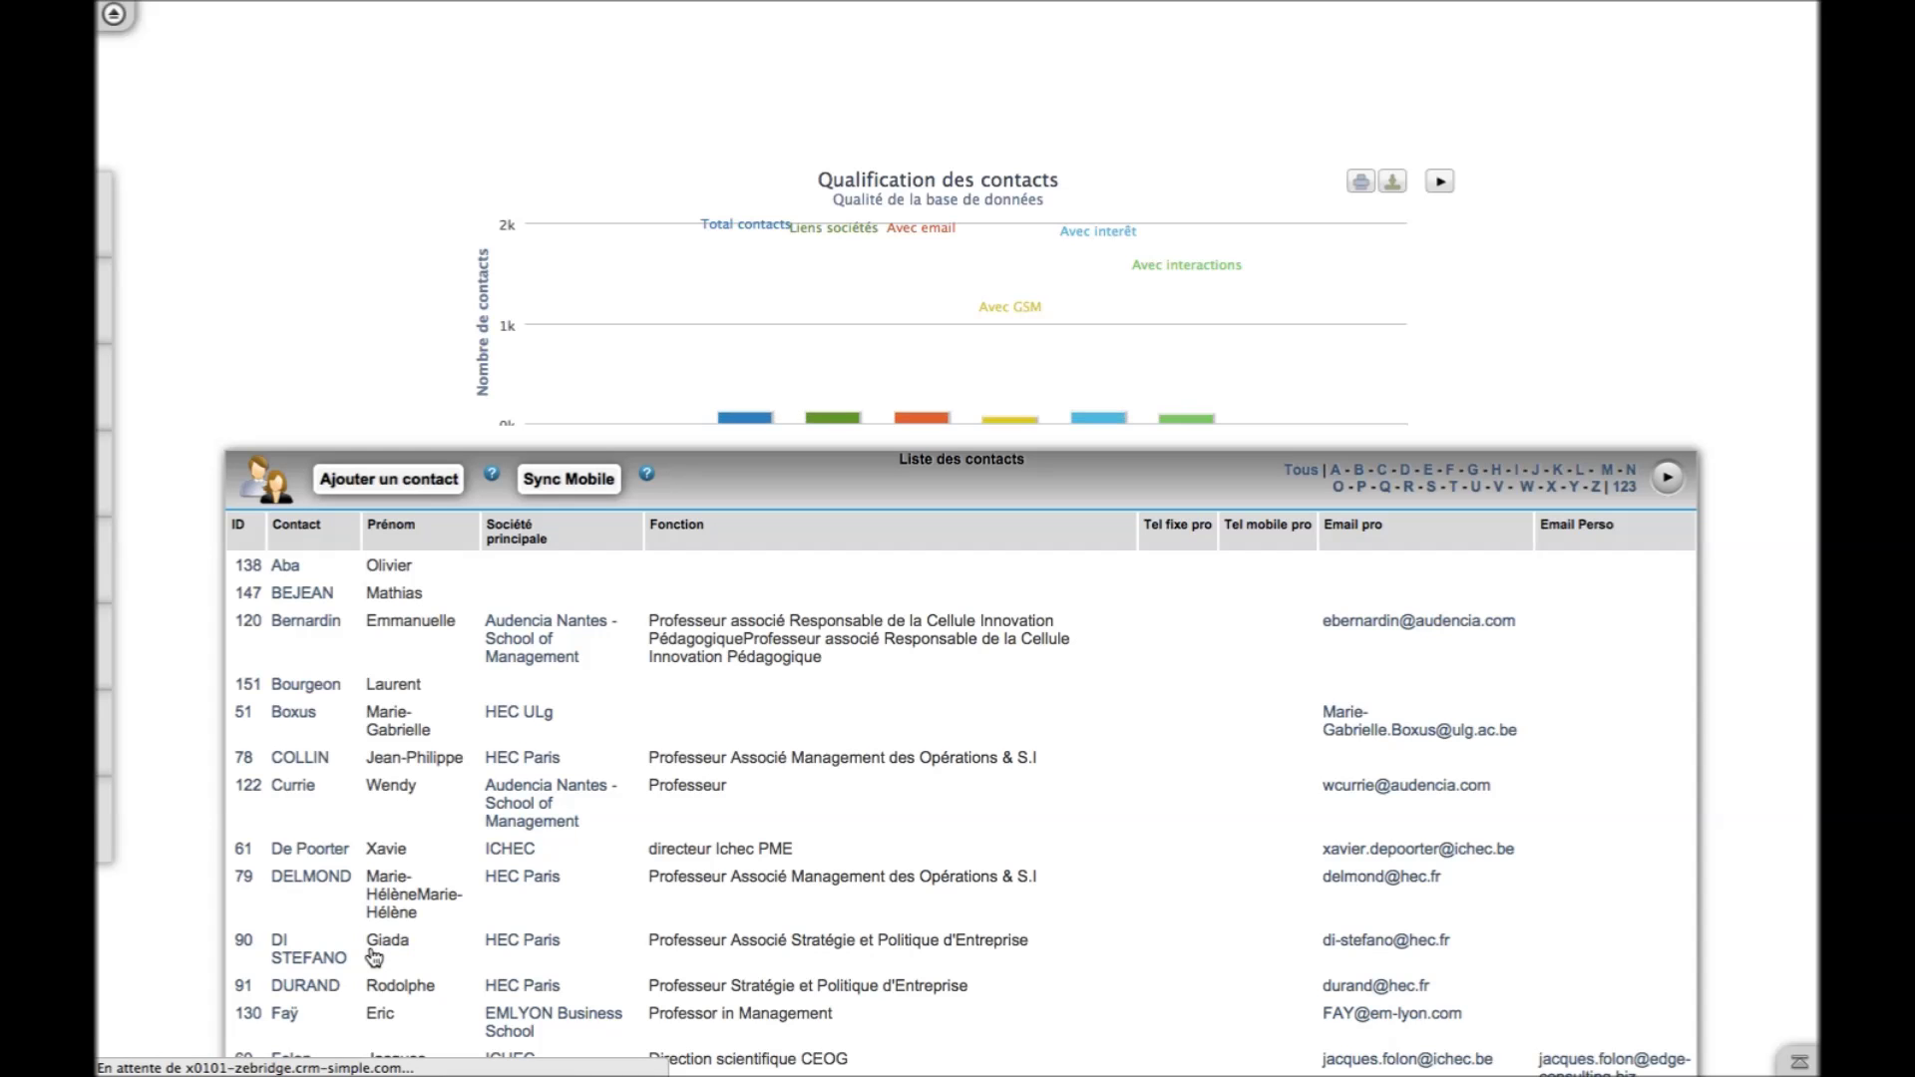
scroll(446, 641, "up", 15)
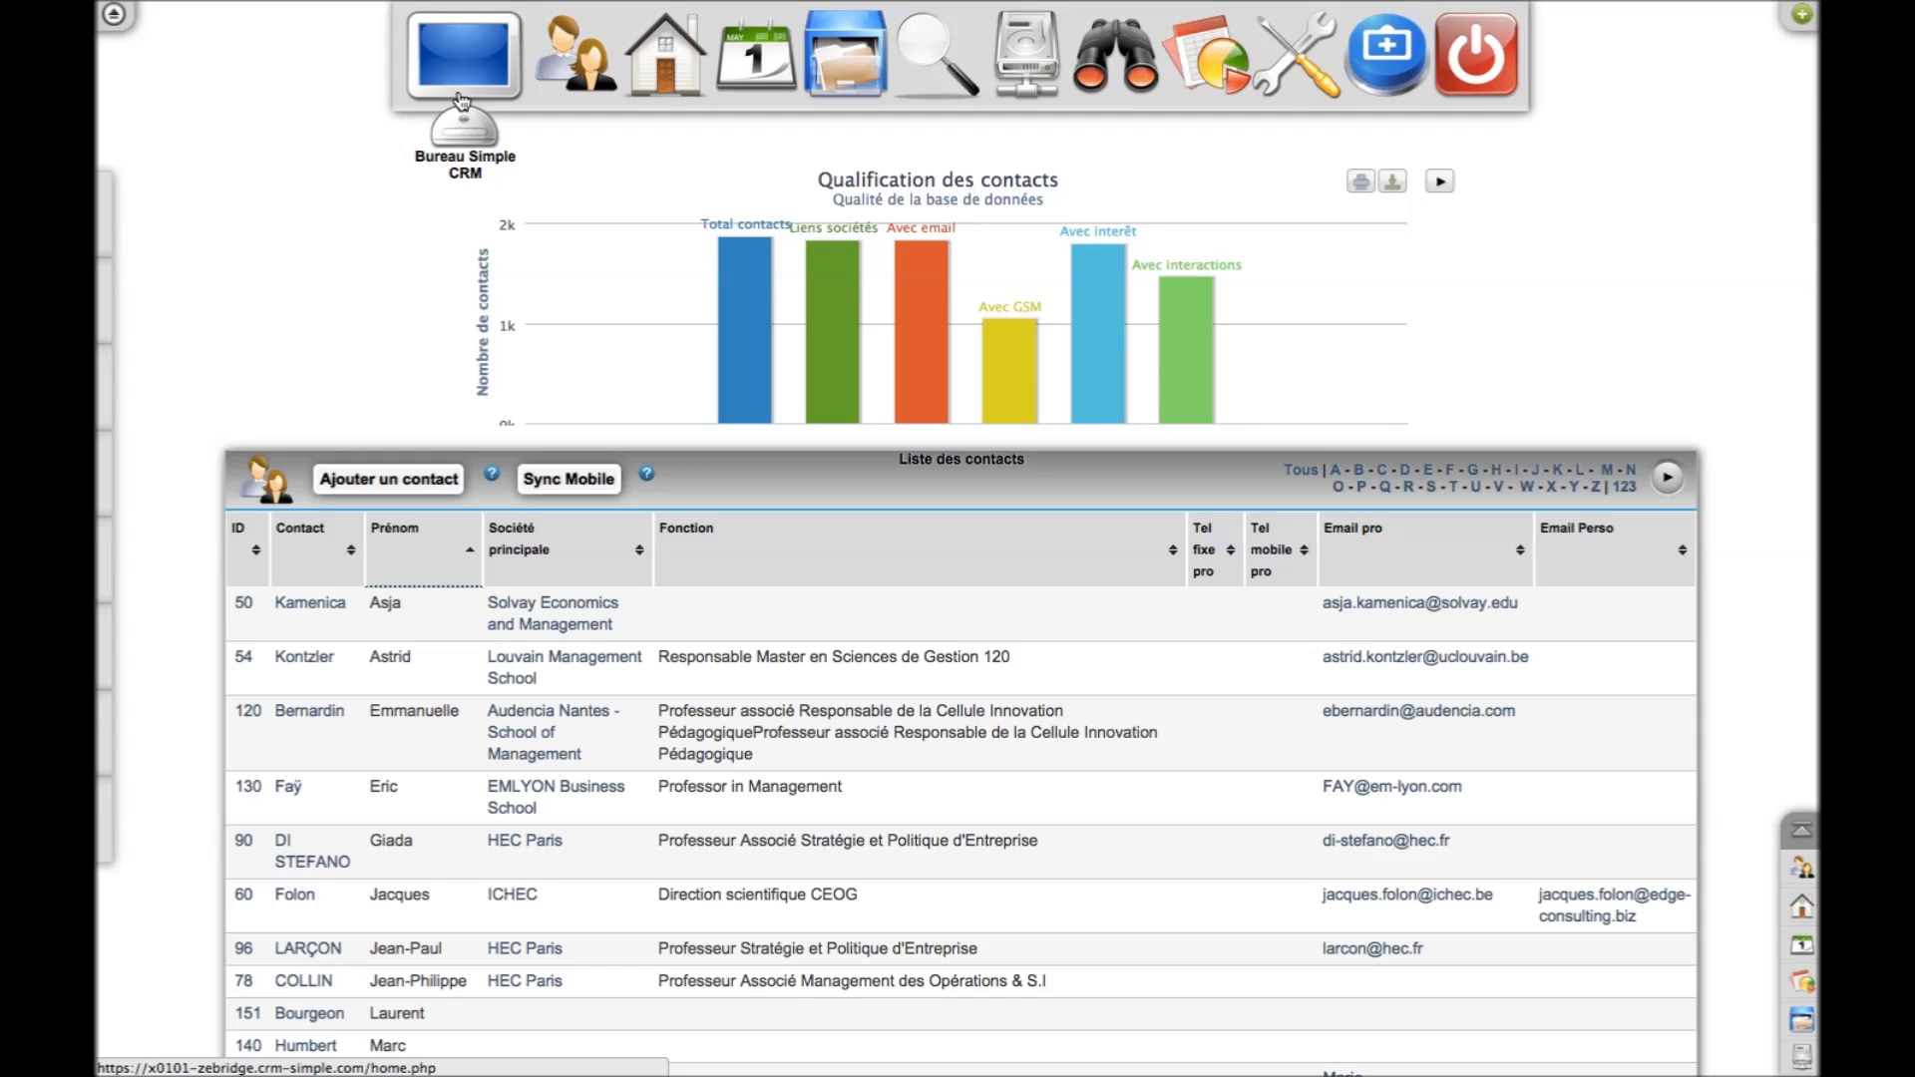
left_click(460, 98)
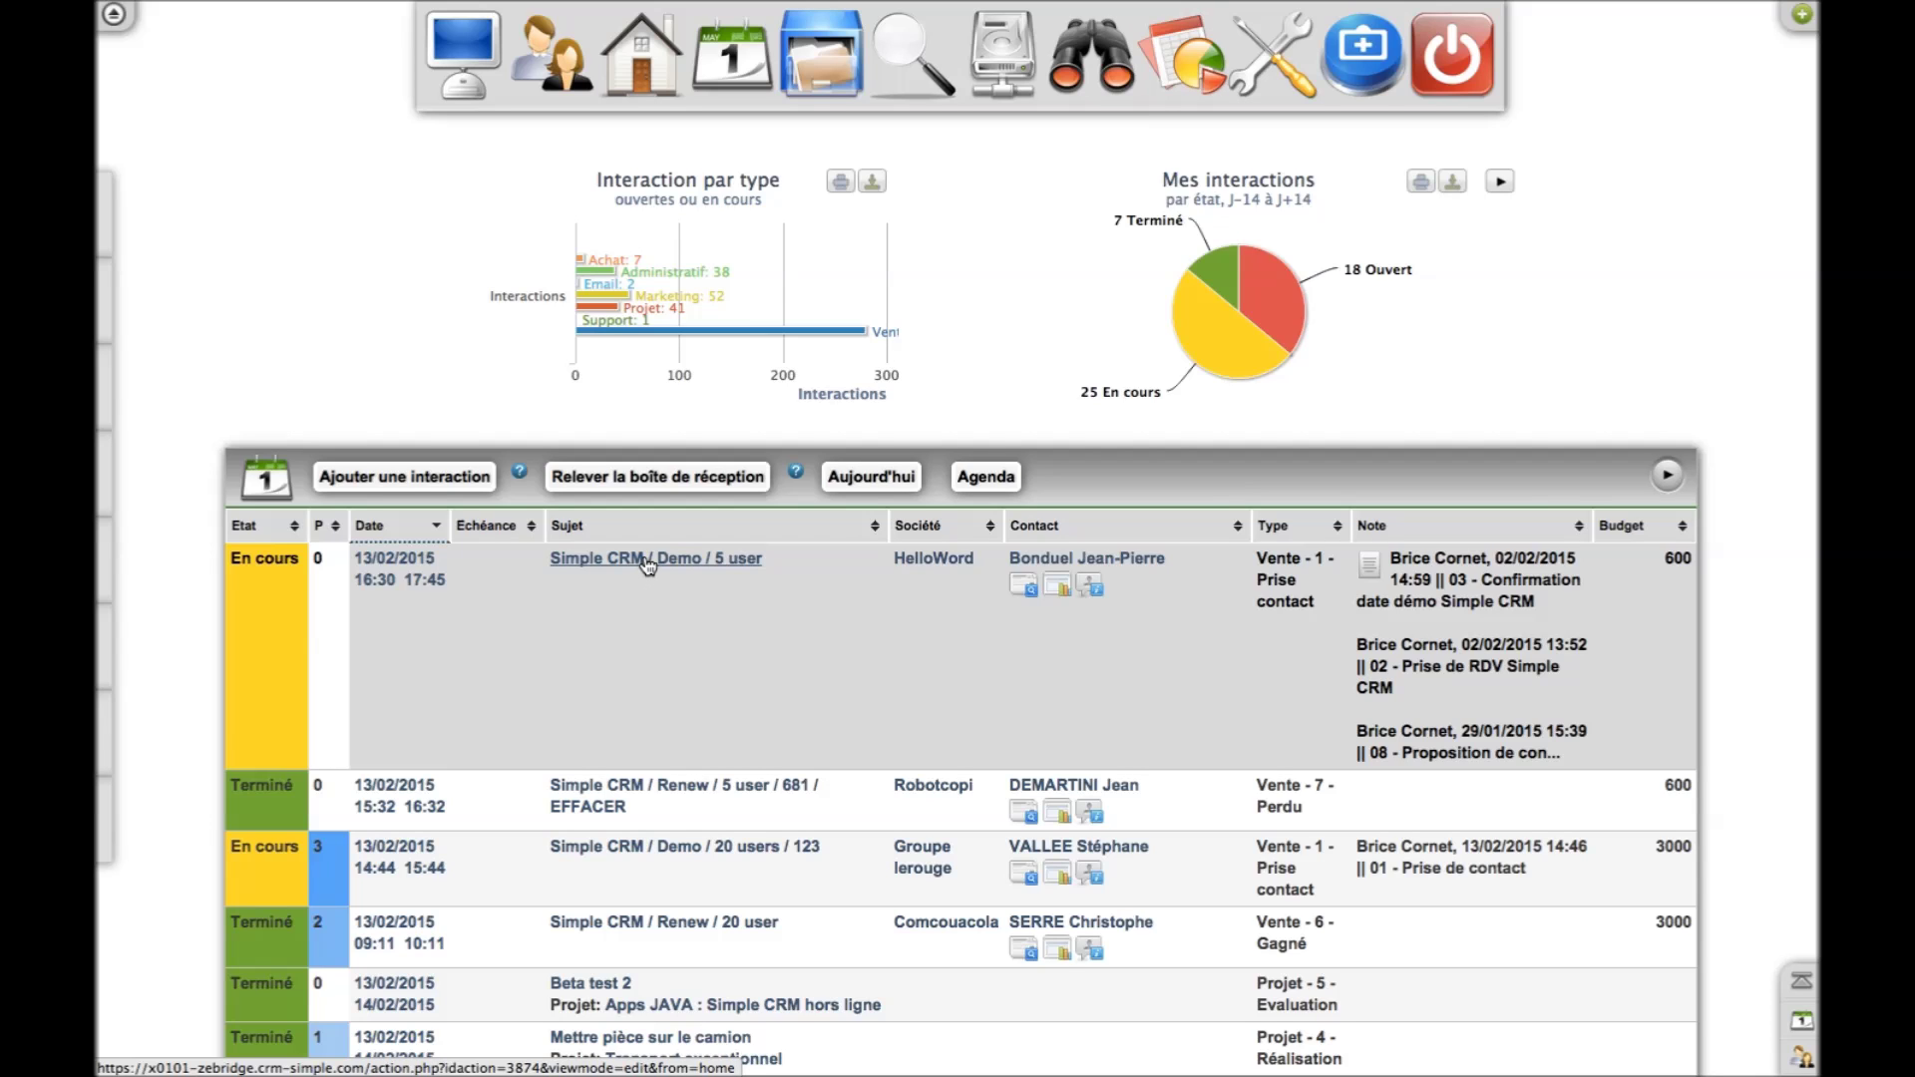
left_click(646, 562)
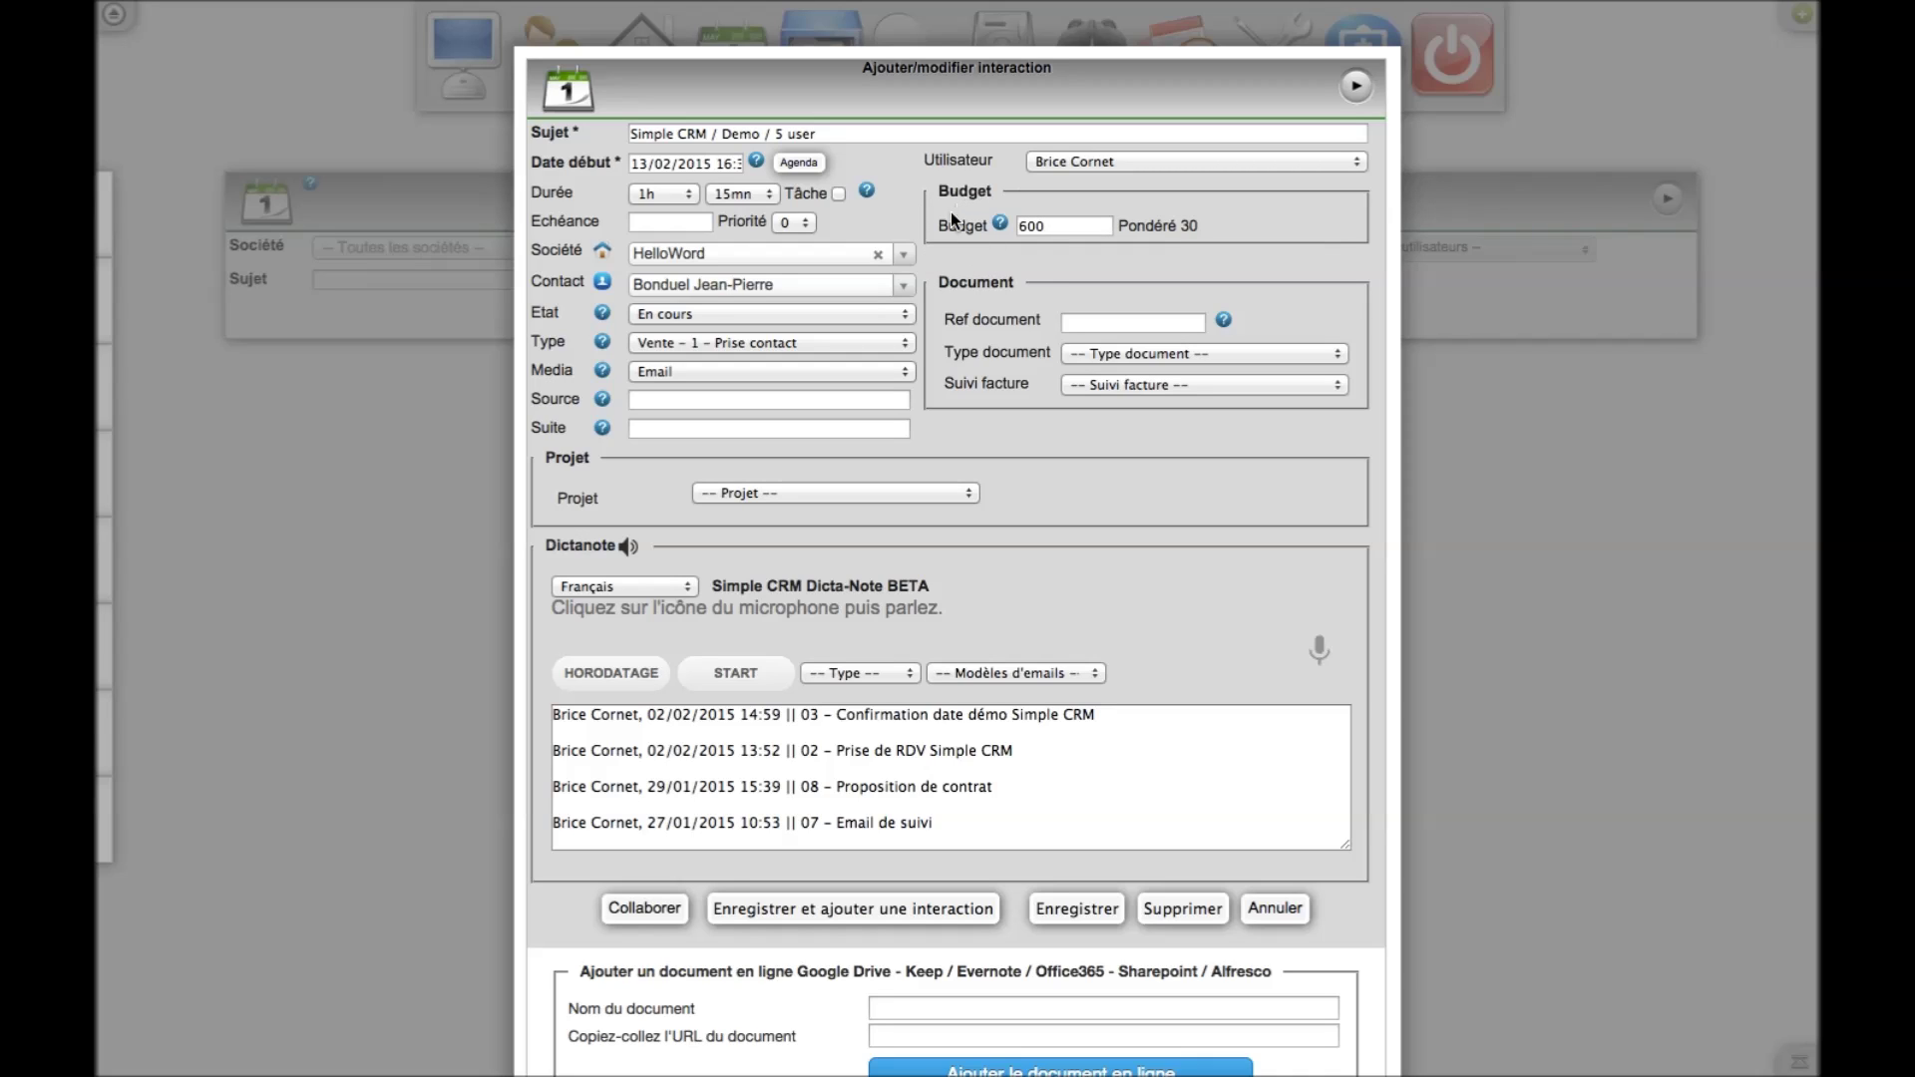
Show the list of available interaction types in the Type dropdown
left_click(904, 343)
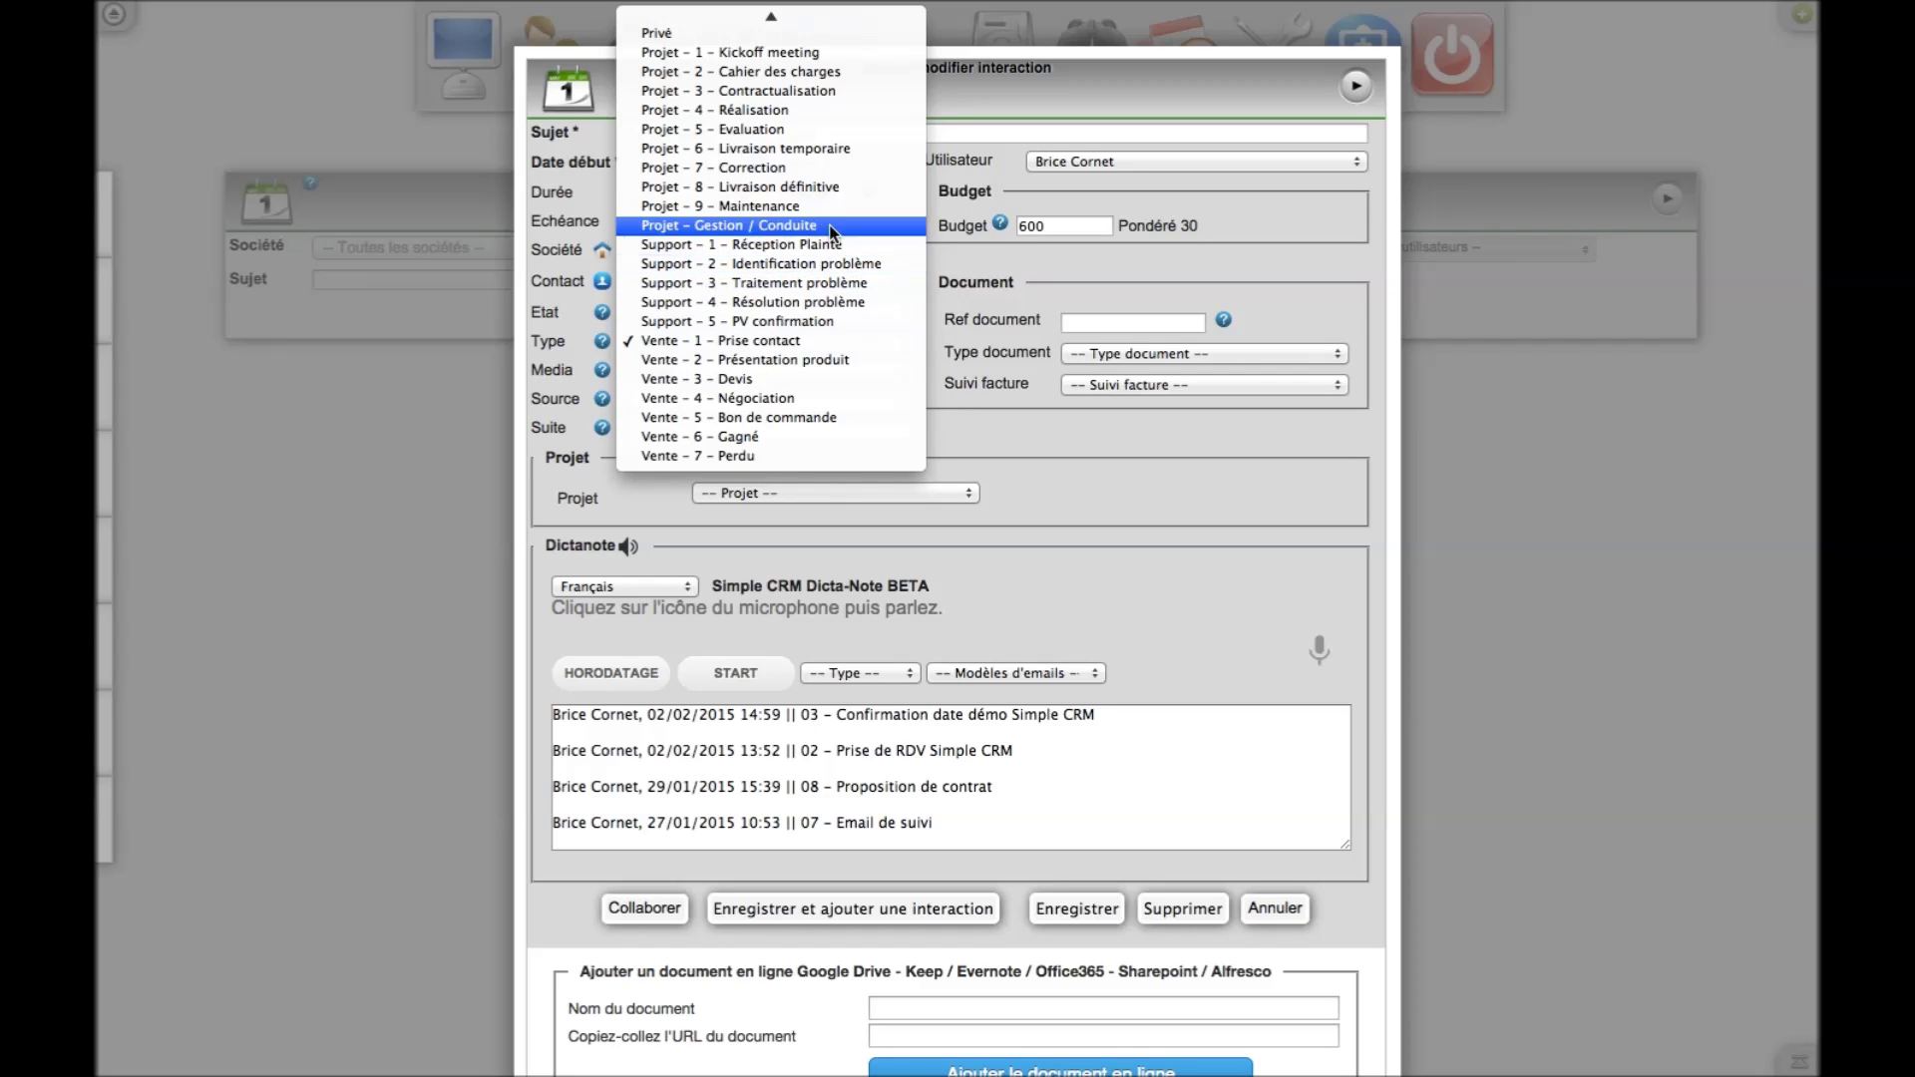
scroll(768, 50, "up", 8)
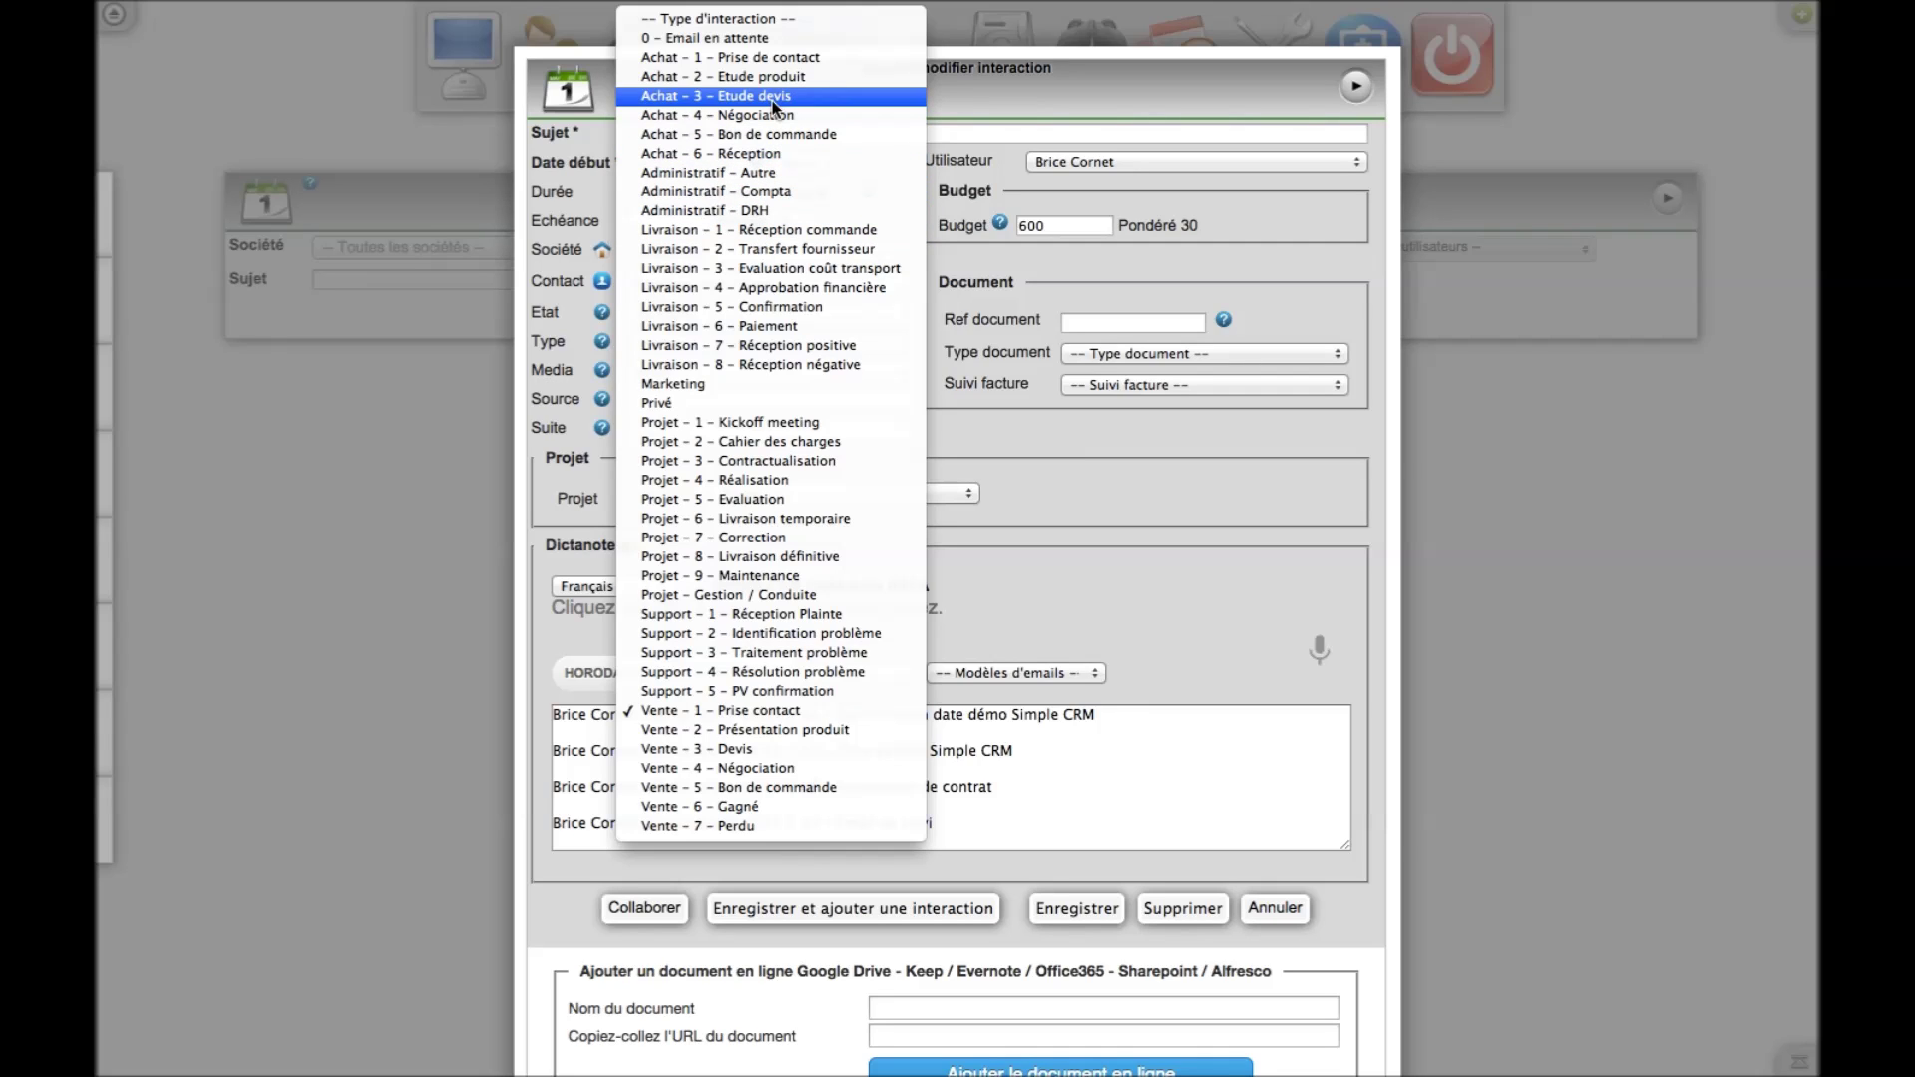
left_click(1152, 518)
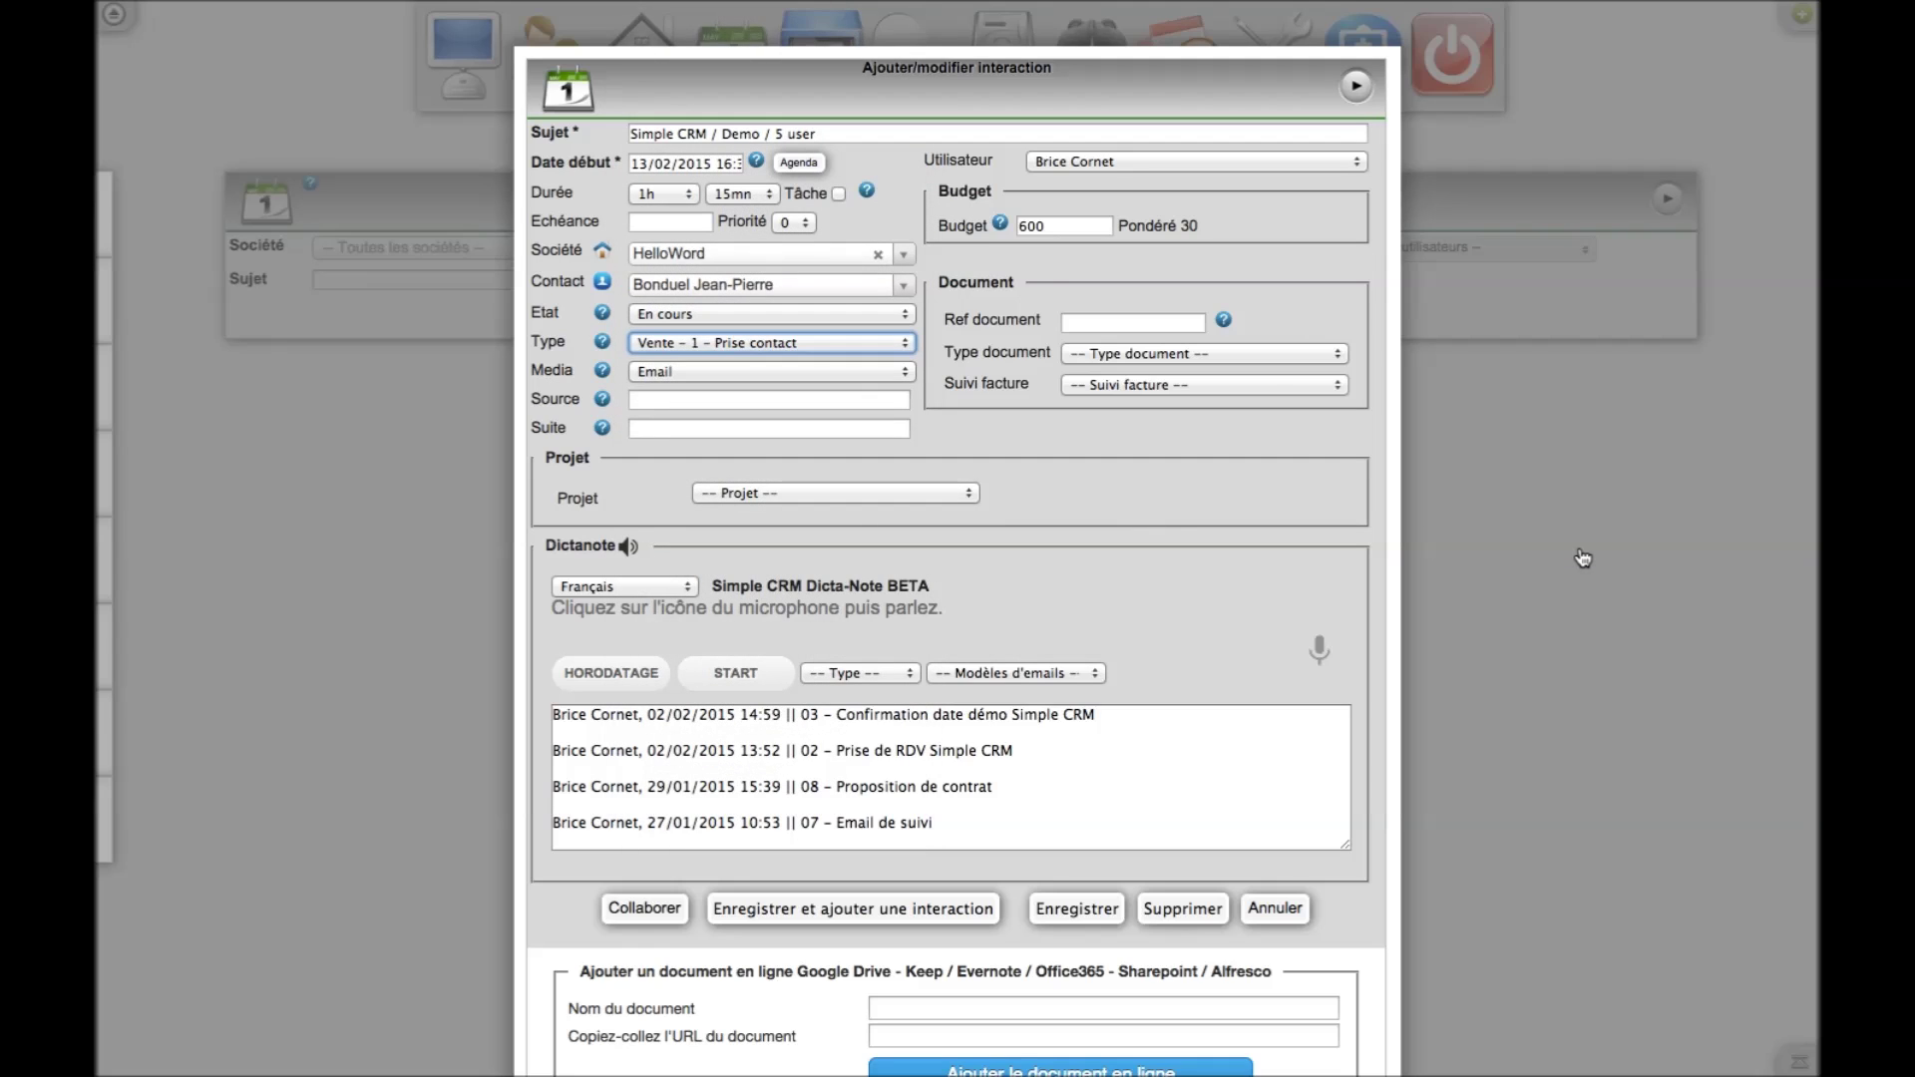
scroll(1583, 557, "down", 5)
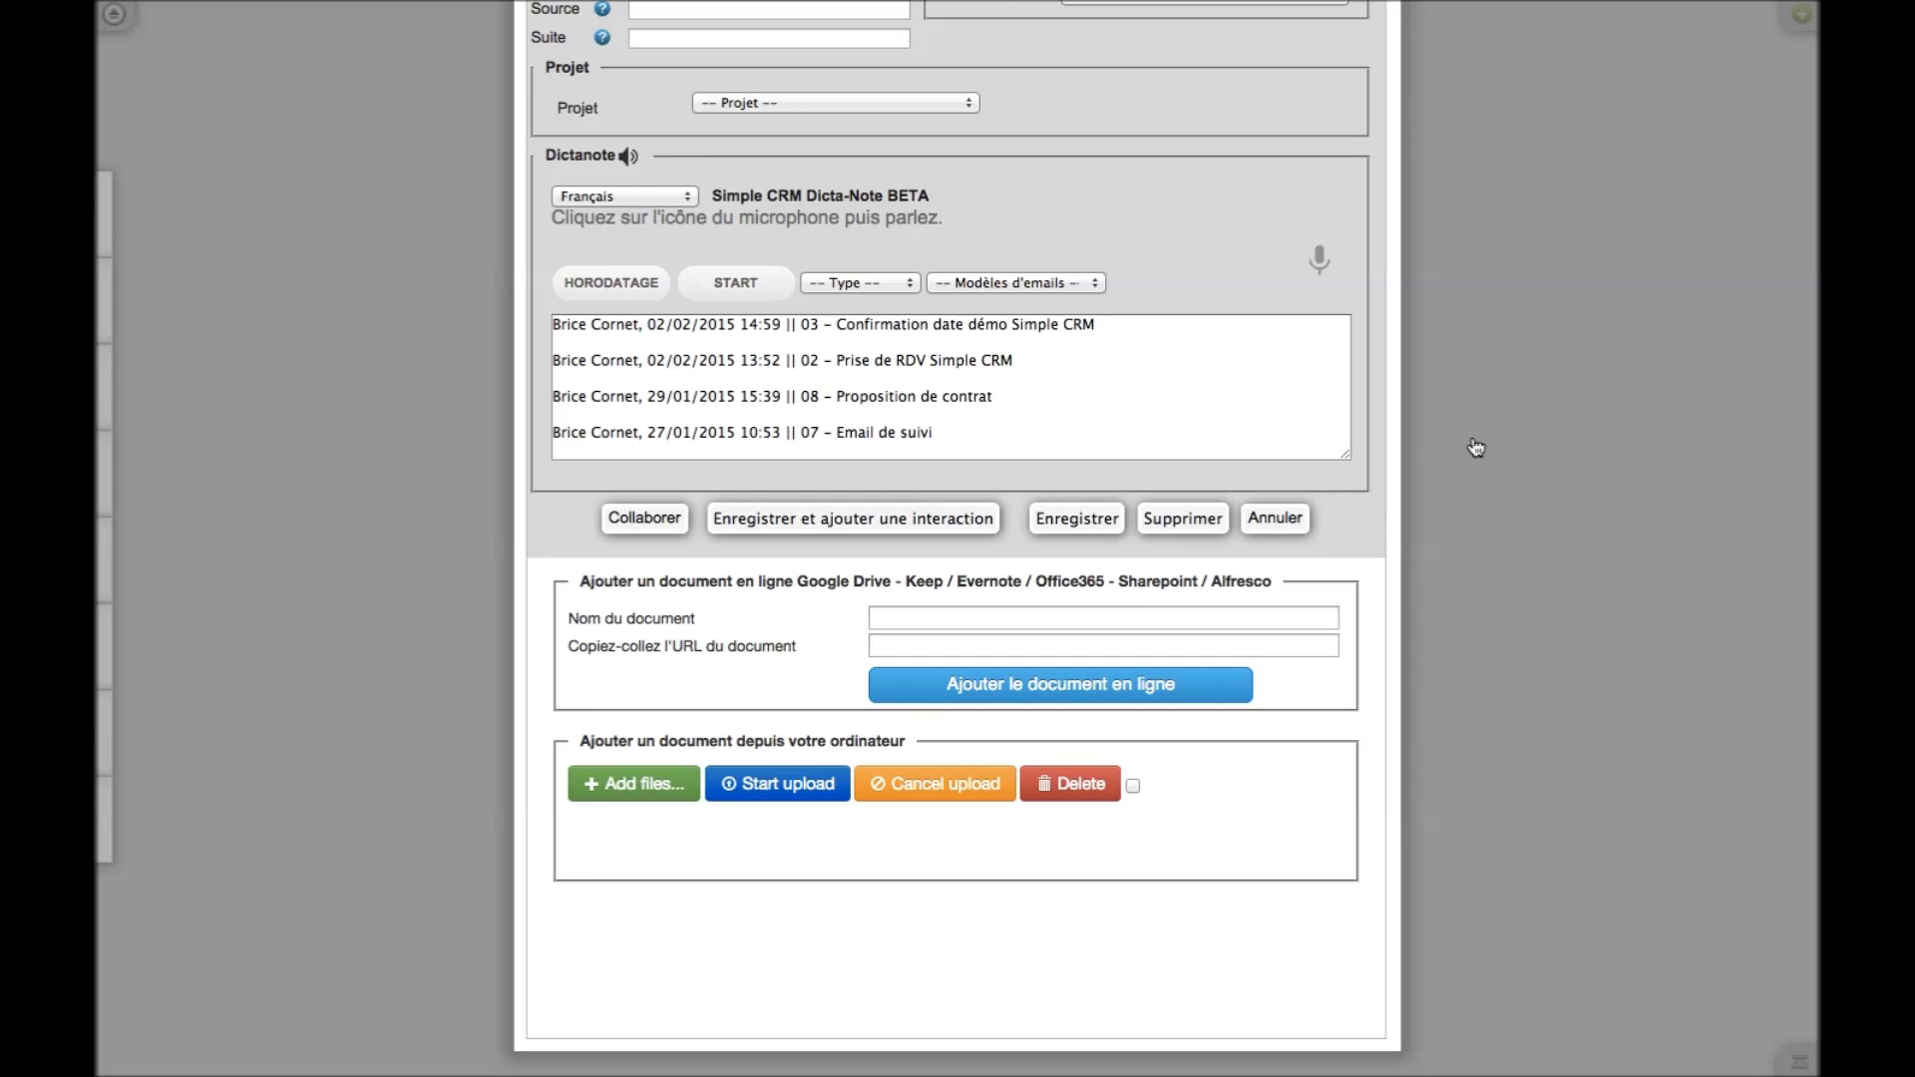
scroll(1345, 501, "up", 5)
left_click(1301, 359)
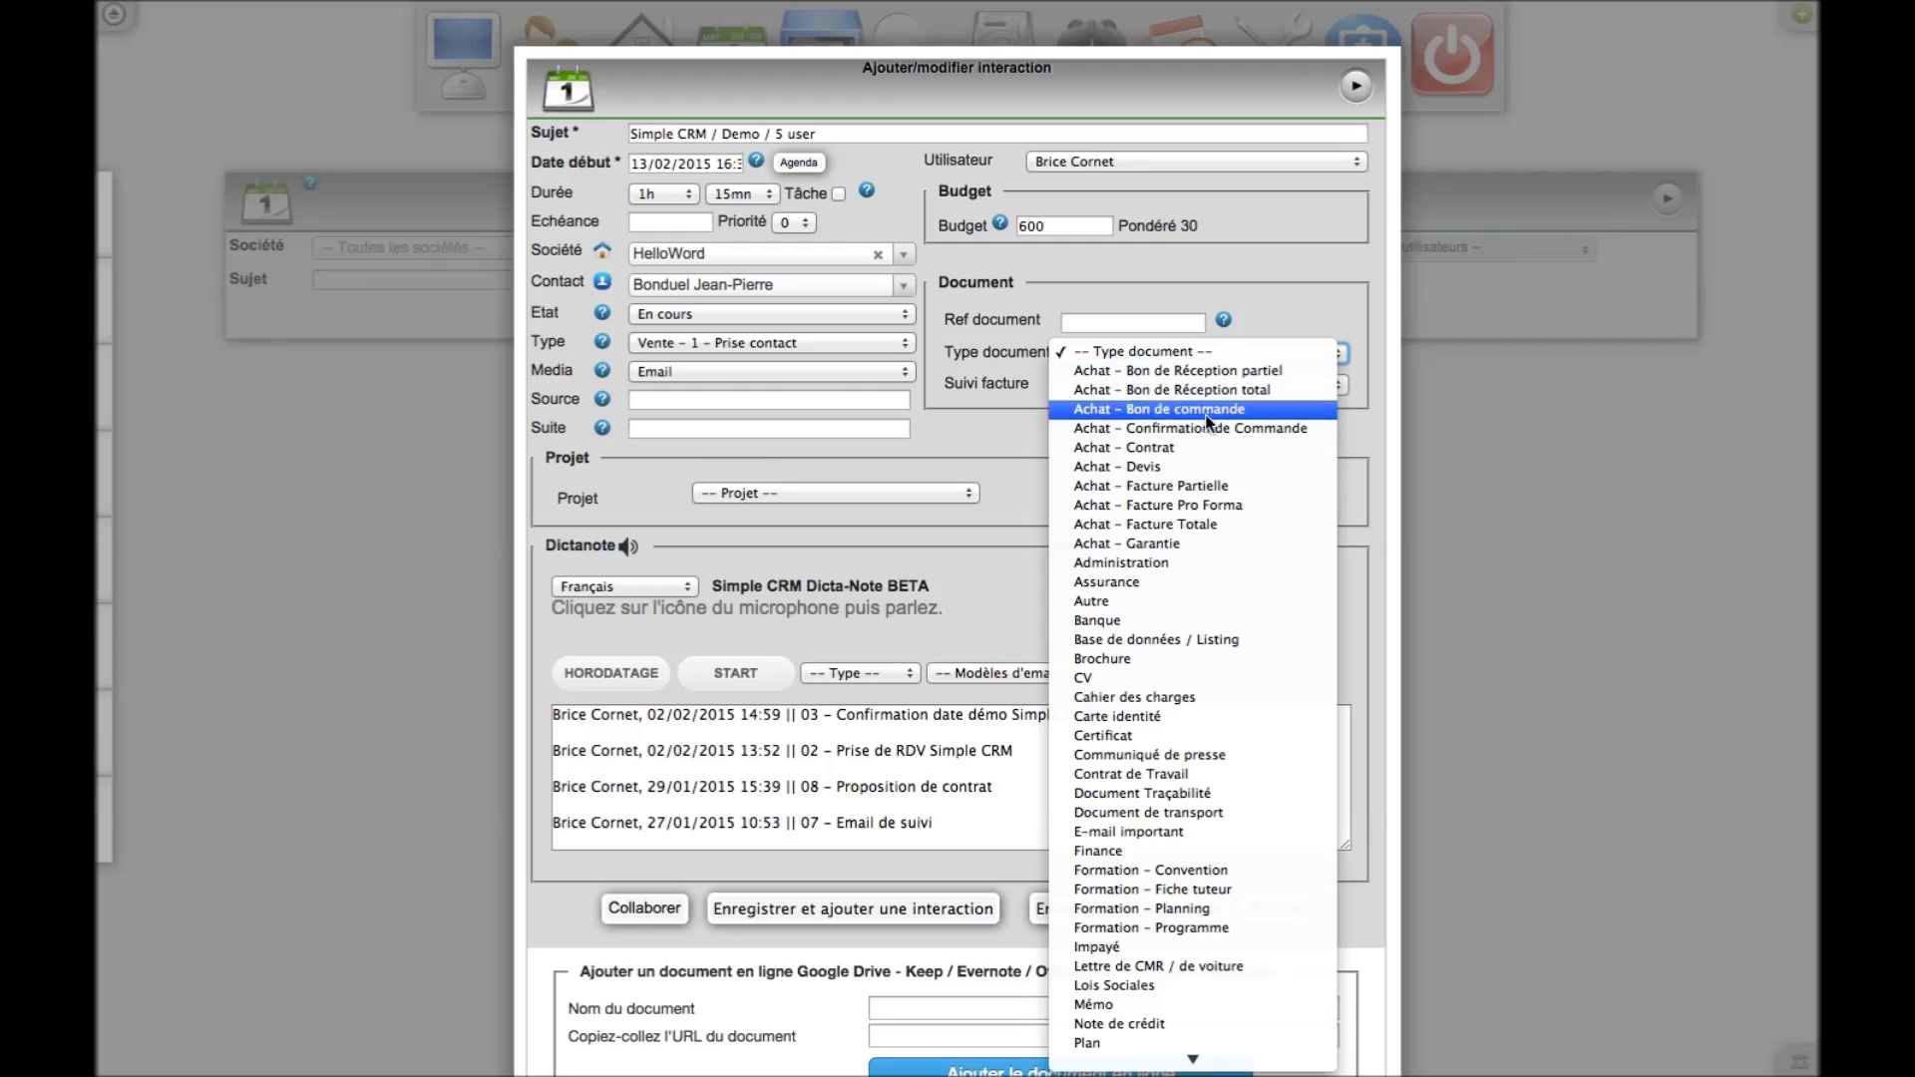
left_click(1004, 426)
left_click(1121, 385)
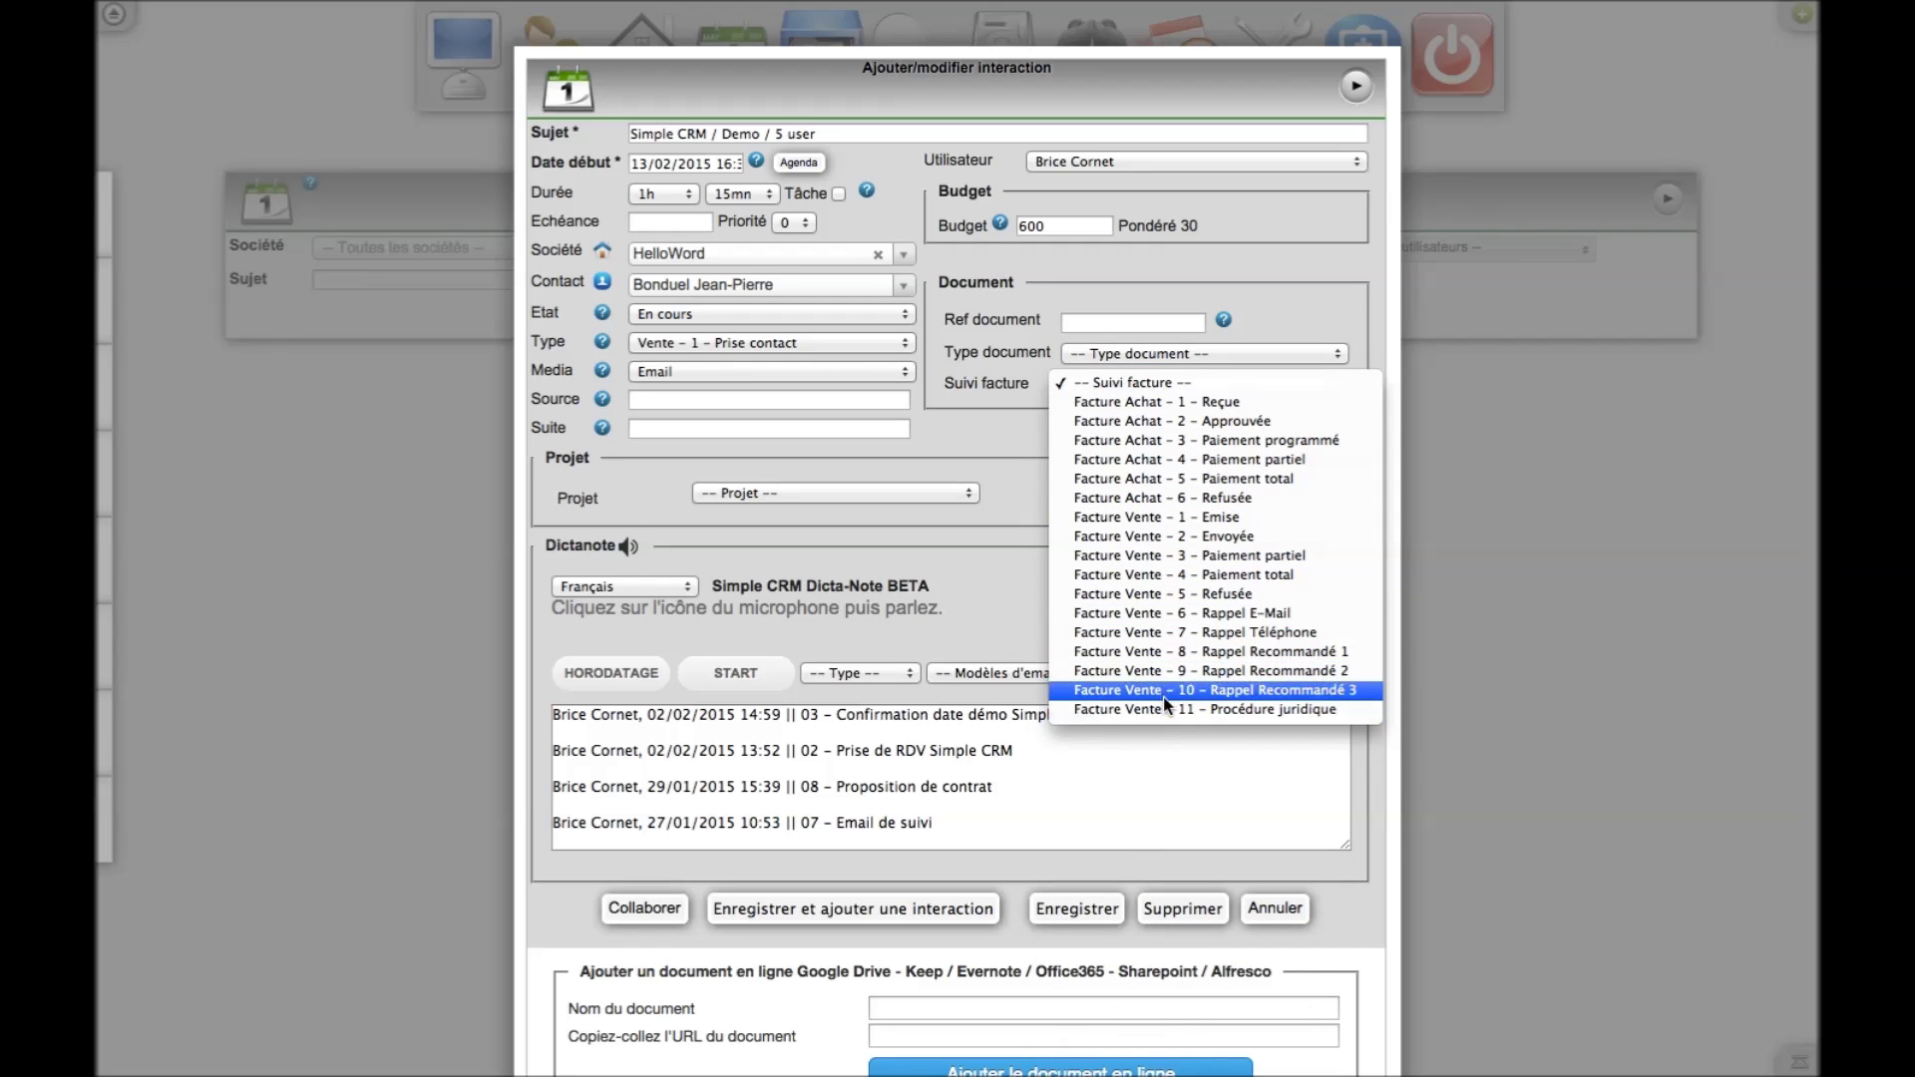
left_click(970, 426)
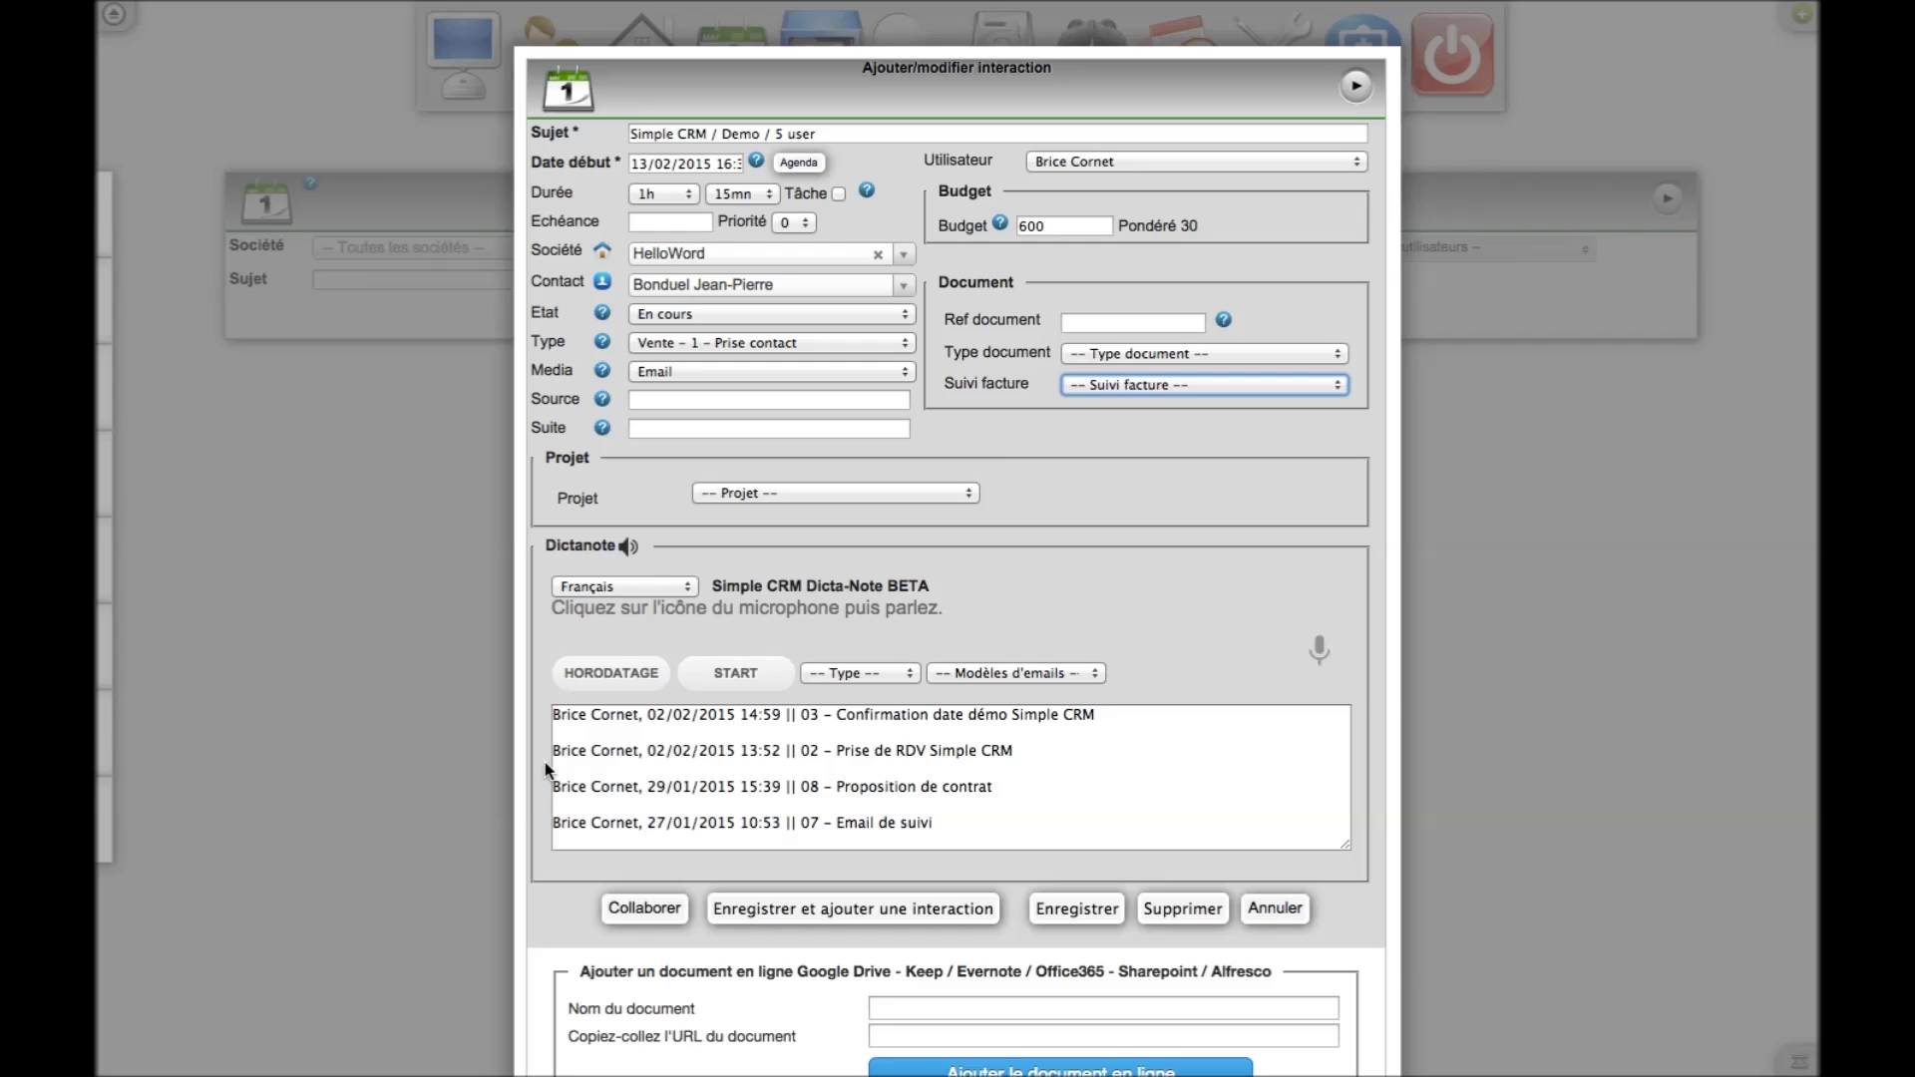
Add a timestamped note line reading 'Re tel dans 2 semaines'
left_click(614, 674)
left_click(826, 714)
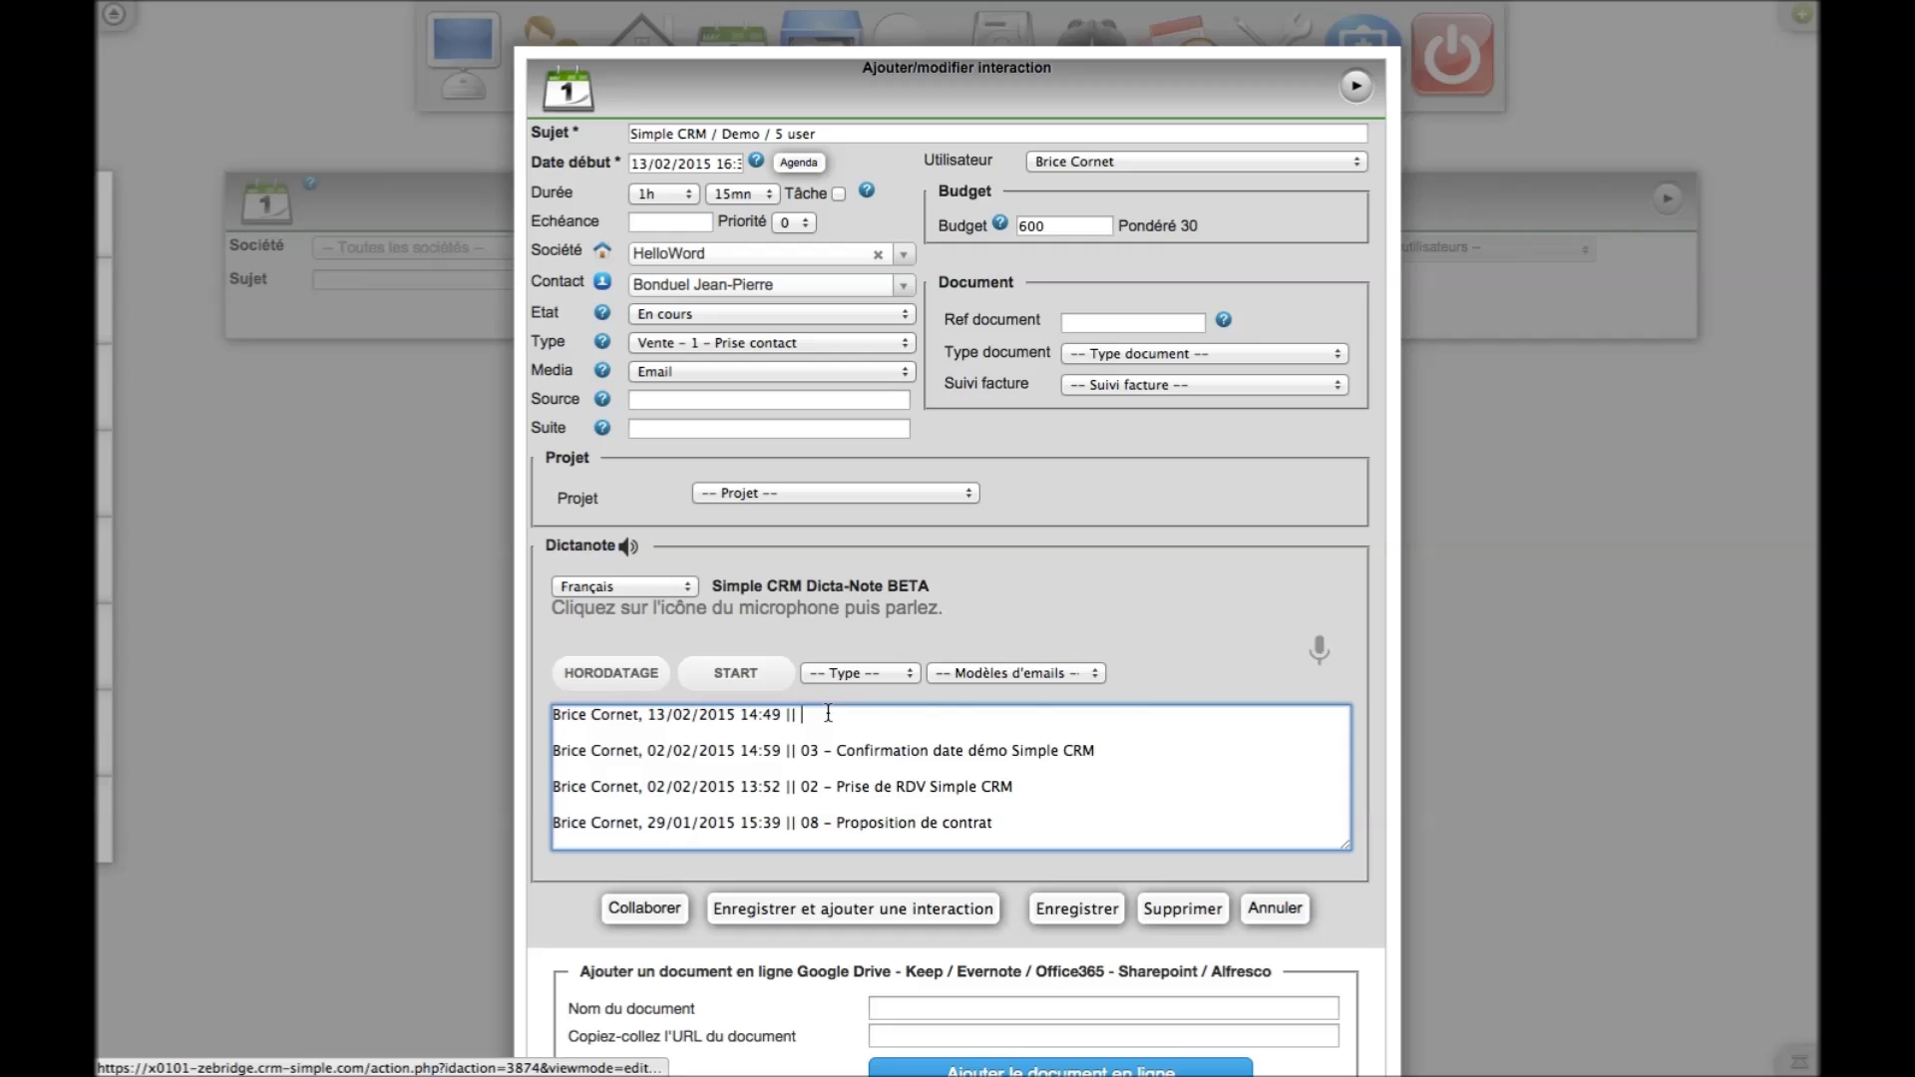
type("Re tel dans")
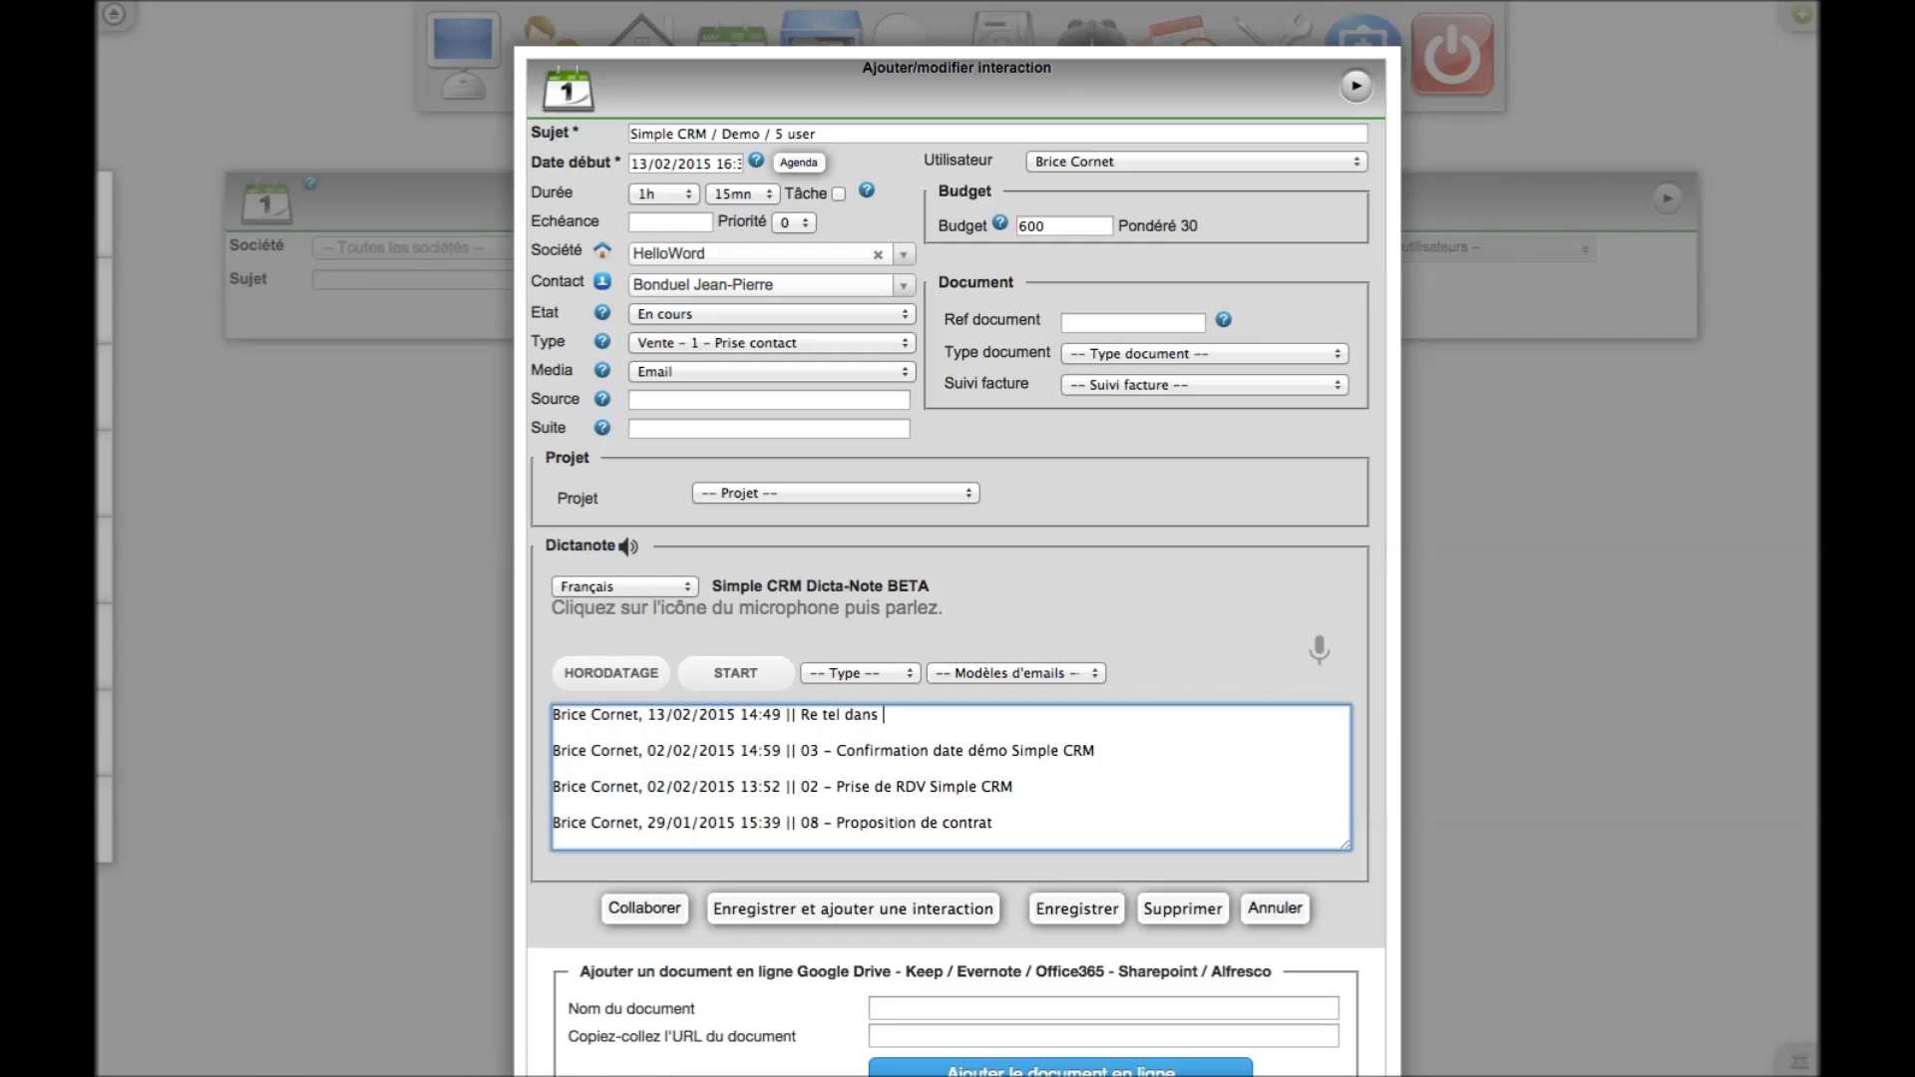
type(" 2 semaines")
Reschedule the interaction's start to 27/02/2015 at 10:30 and save it
left_click(678, 167)
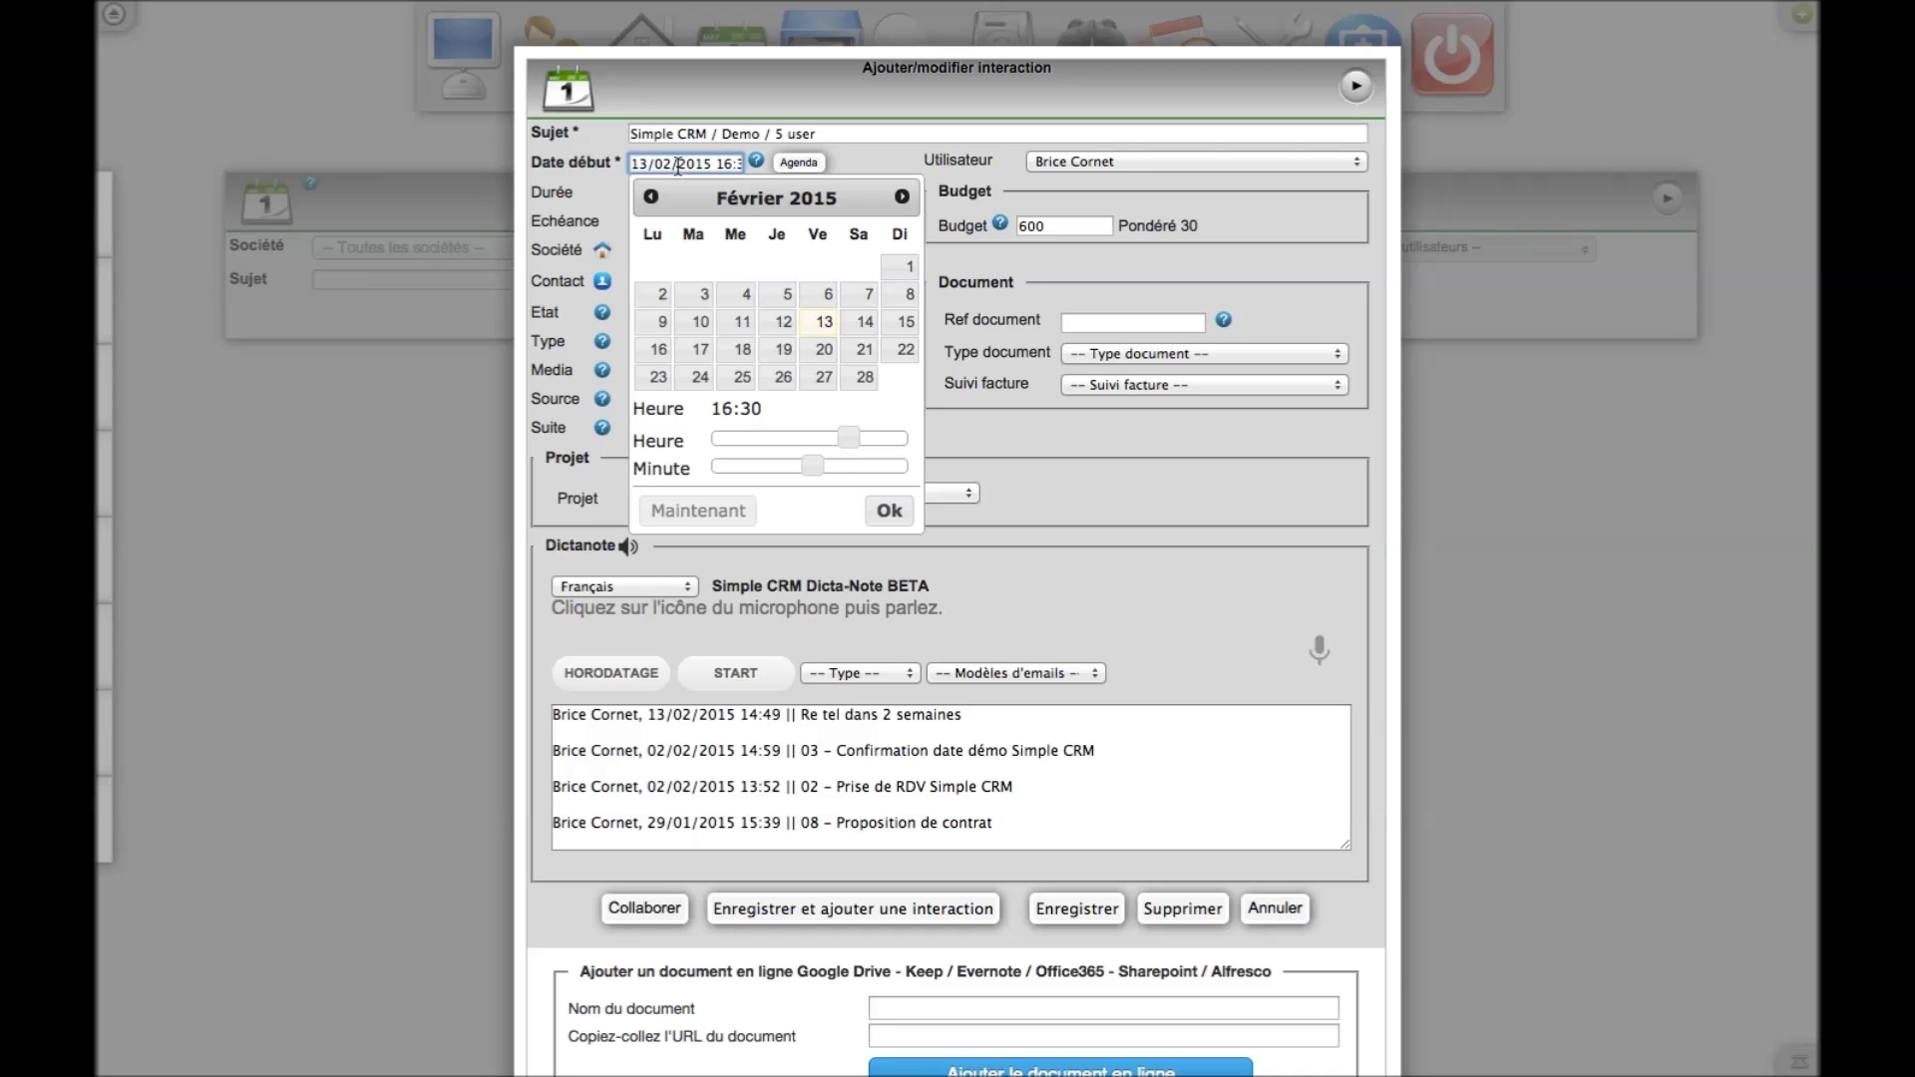
left_click(824, 379)
left_click_drag(849, 442, 679, 461)
left_click(865, 506)
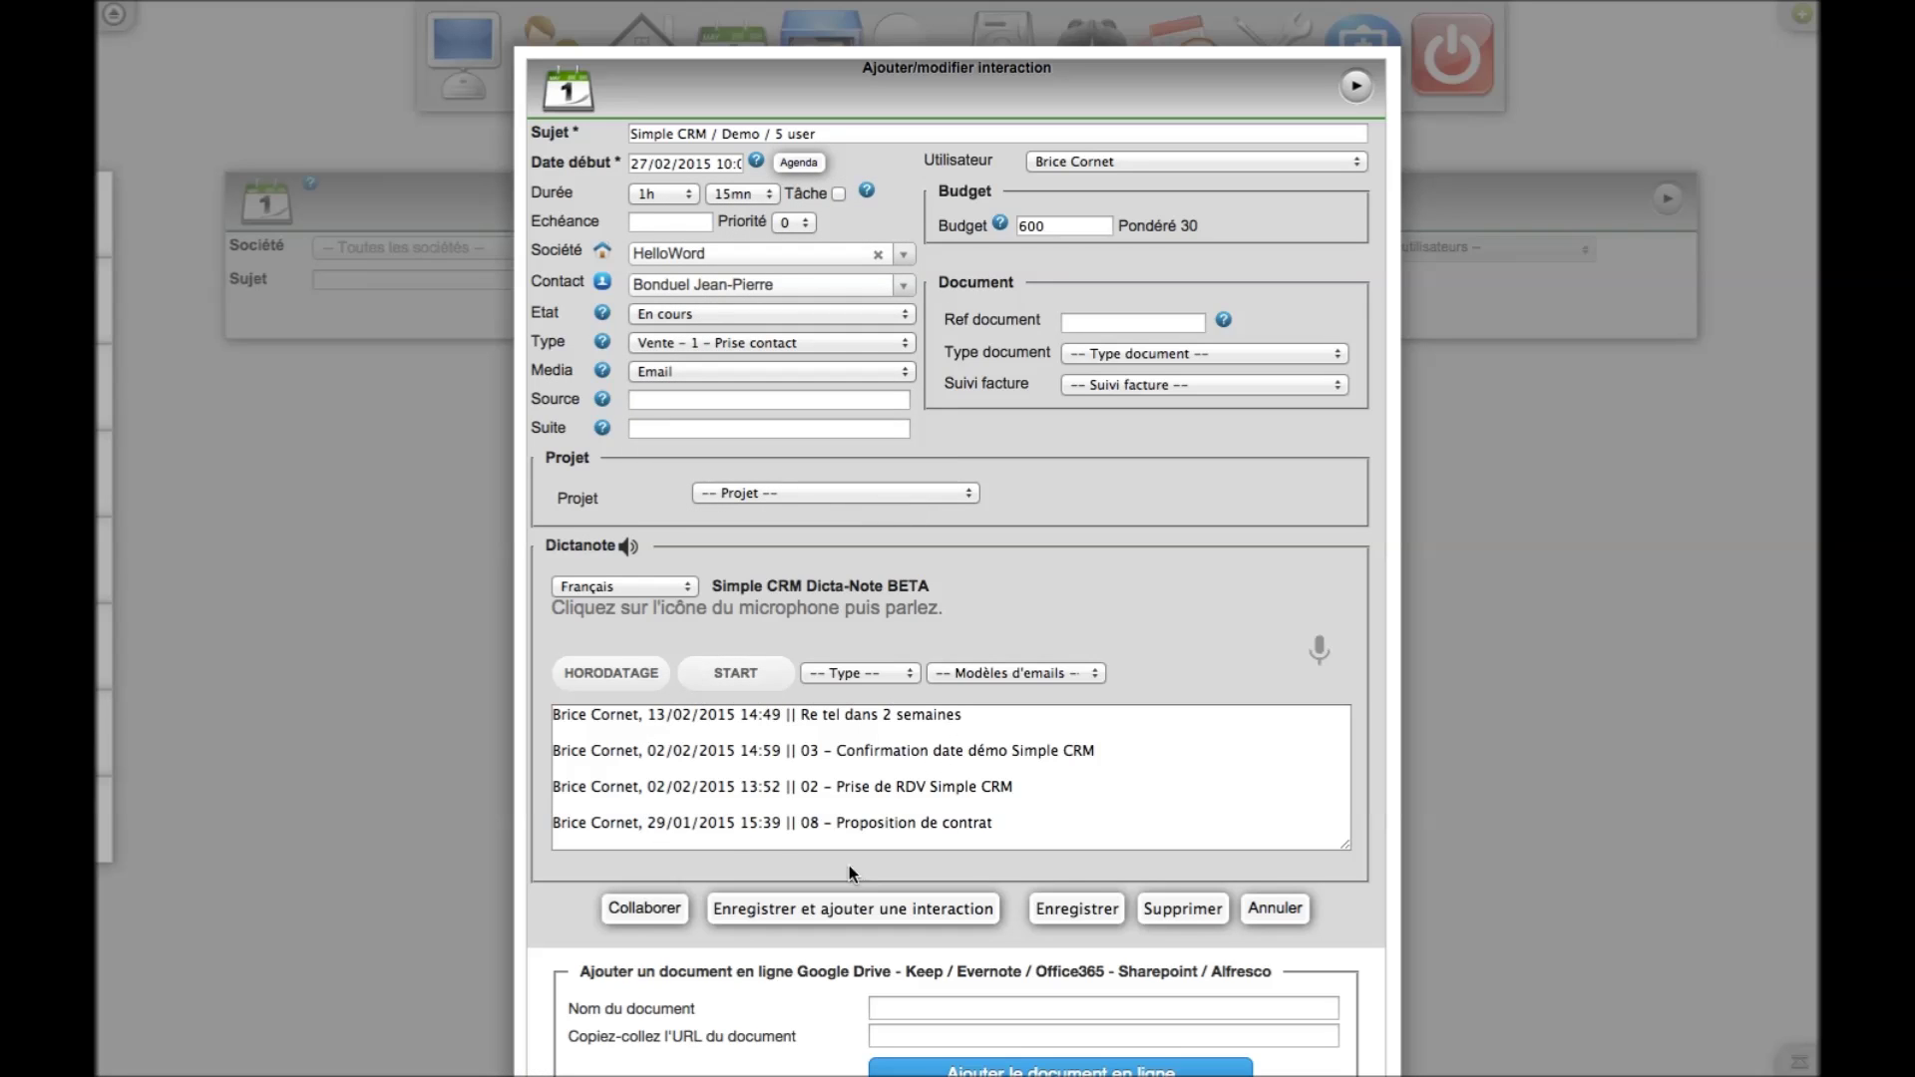
left_click_drag(1344, 846, 1354, 987)
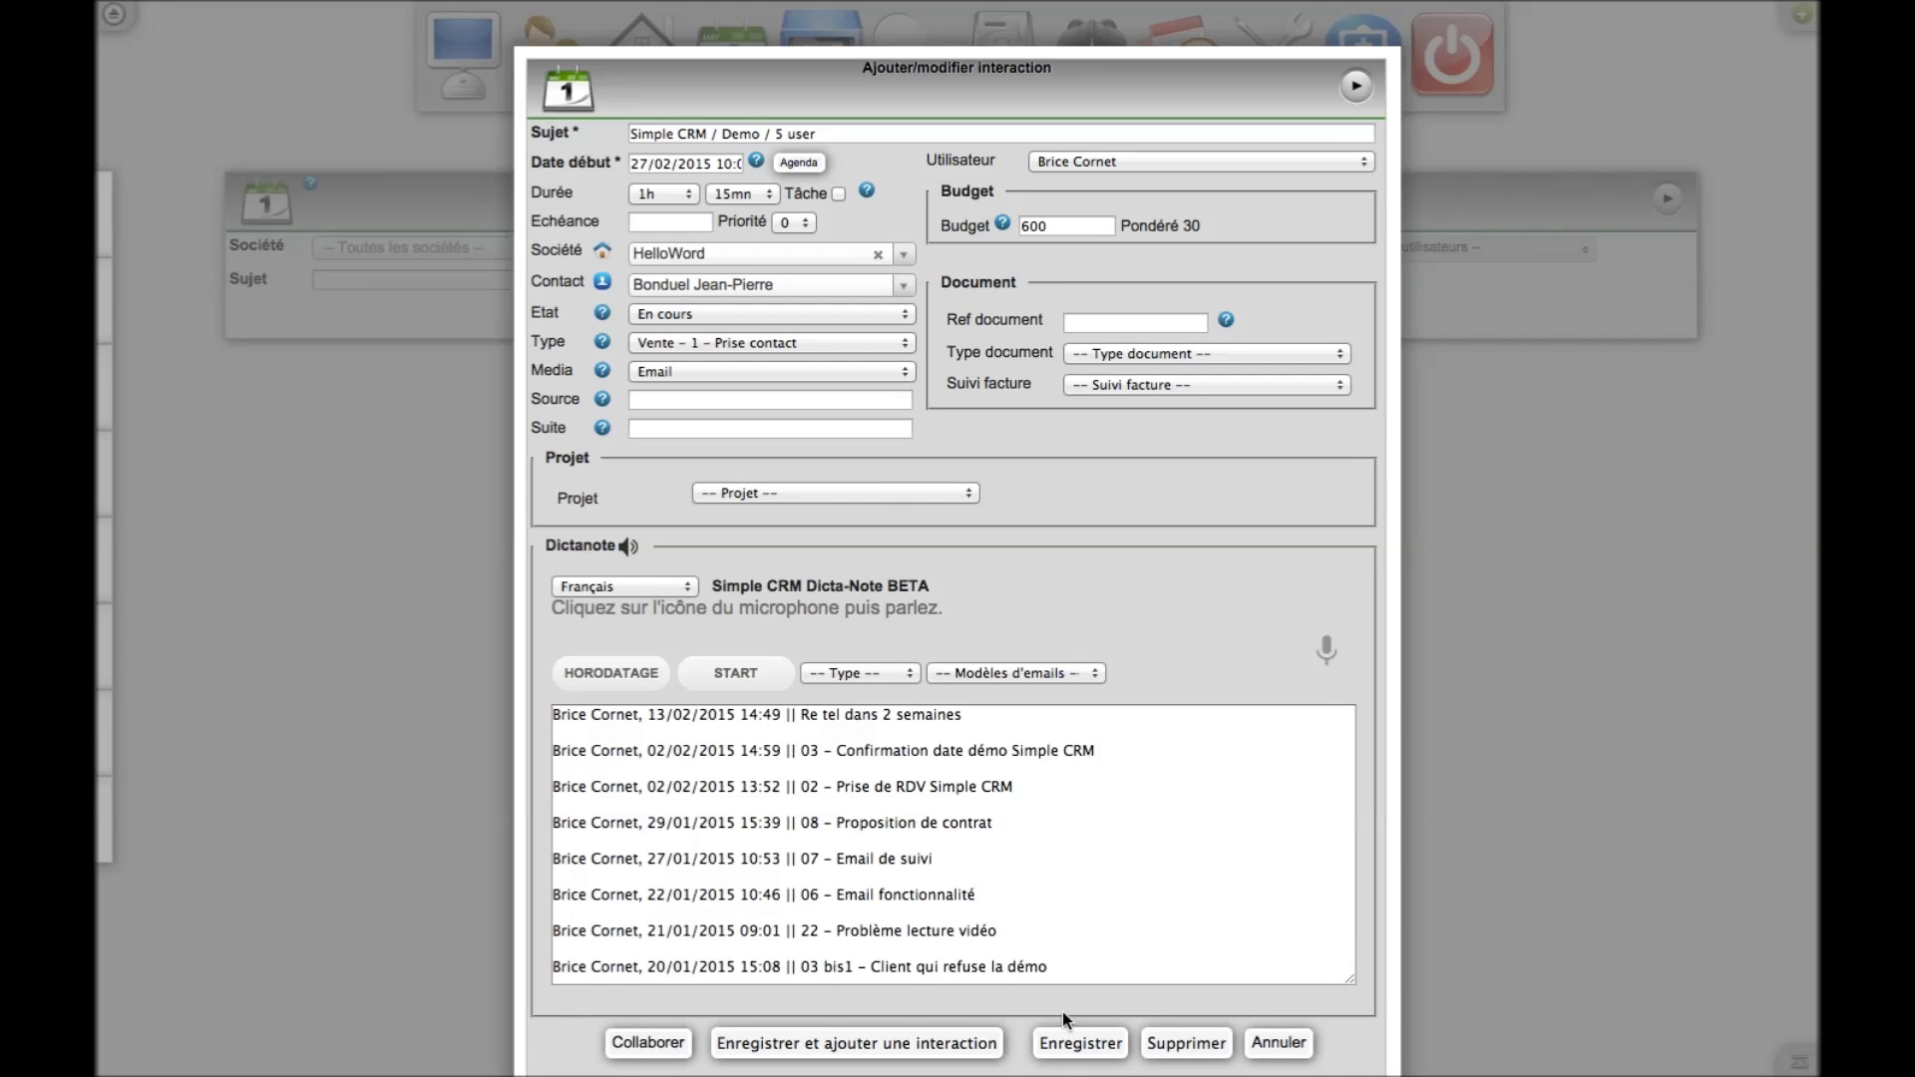
left_click(1069, 1047)
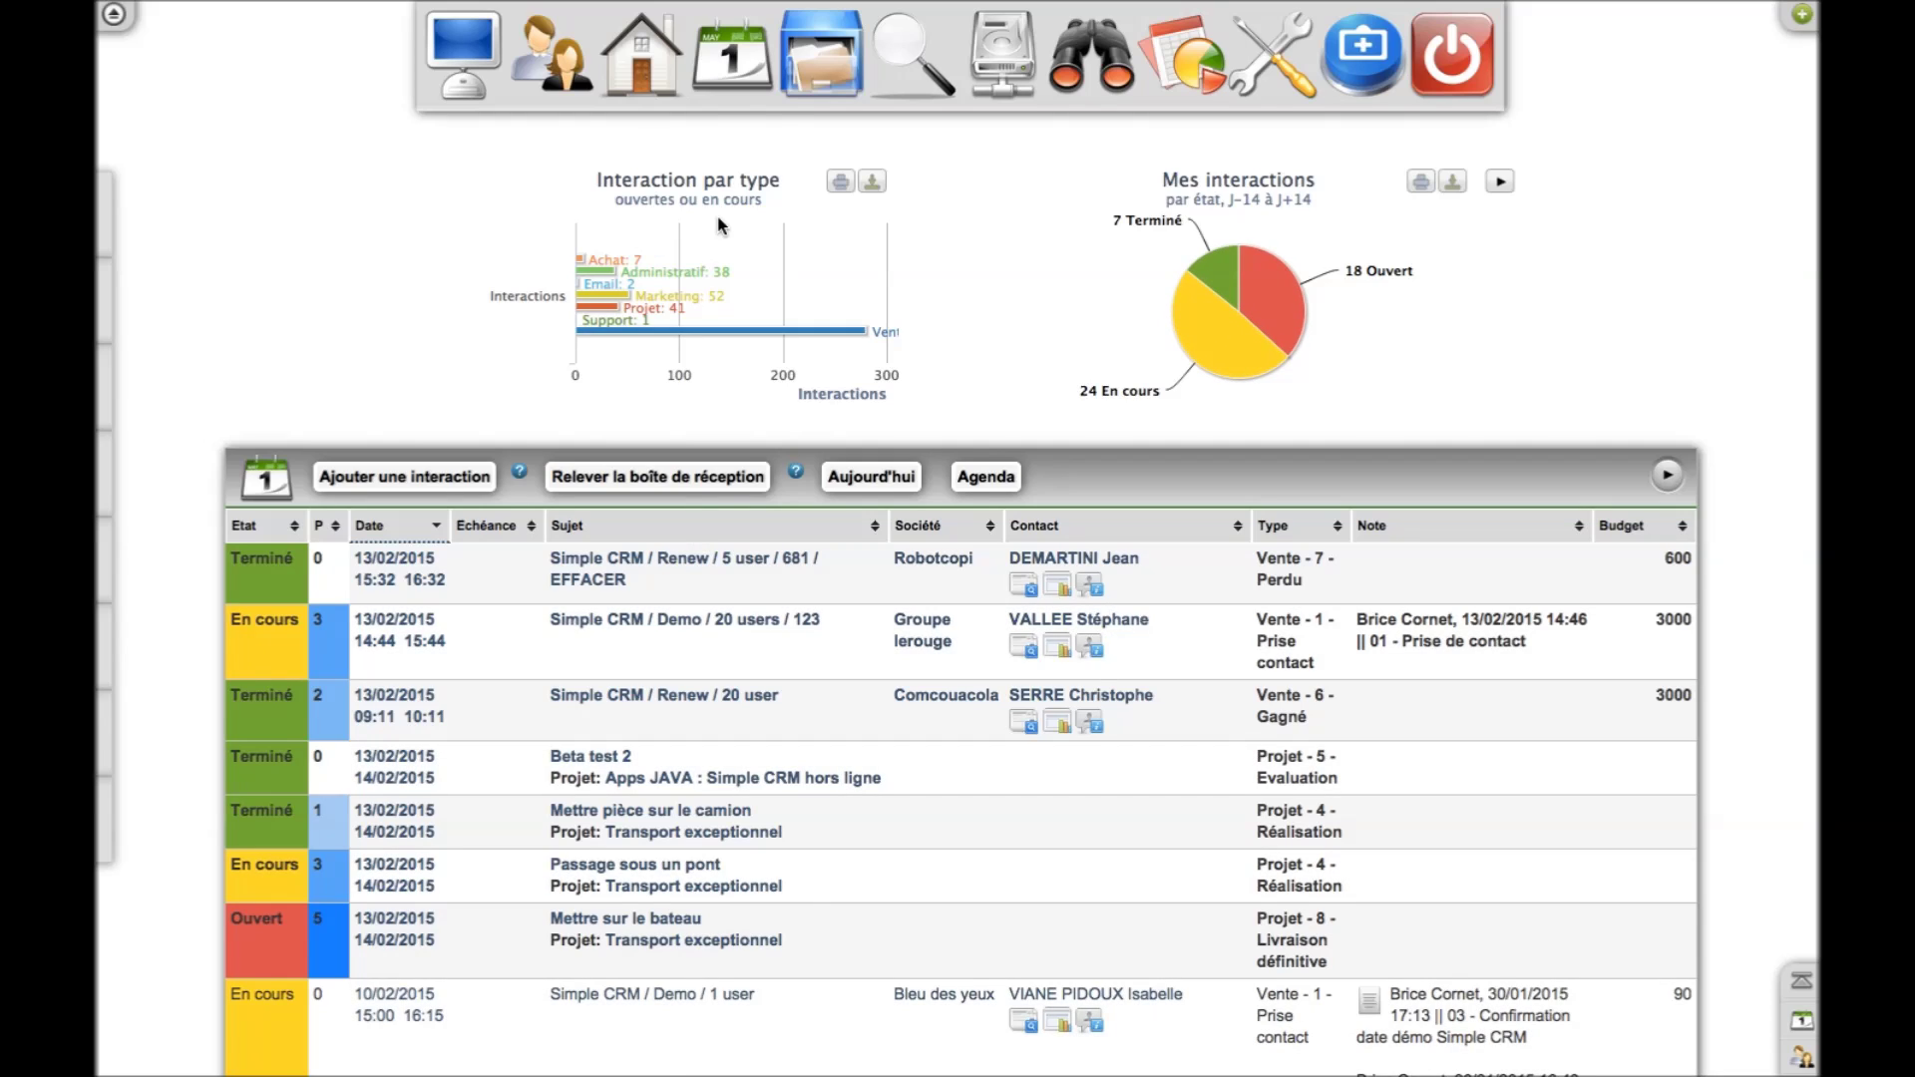
Open the Interactions list and view the help for 'Relever la boîte de réception'
left_click(735, 77)
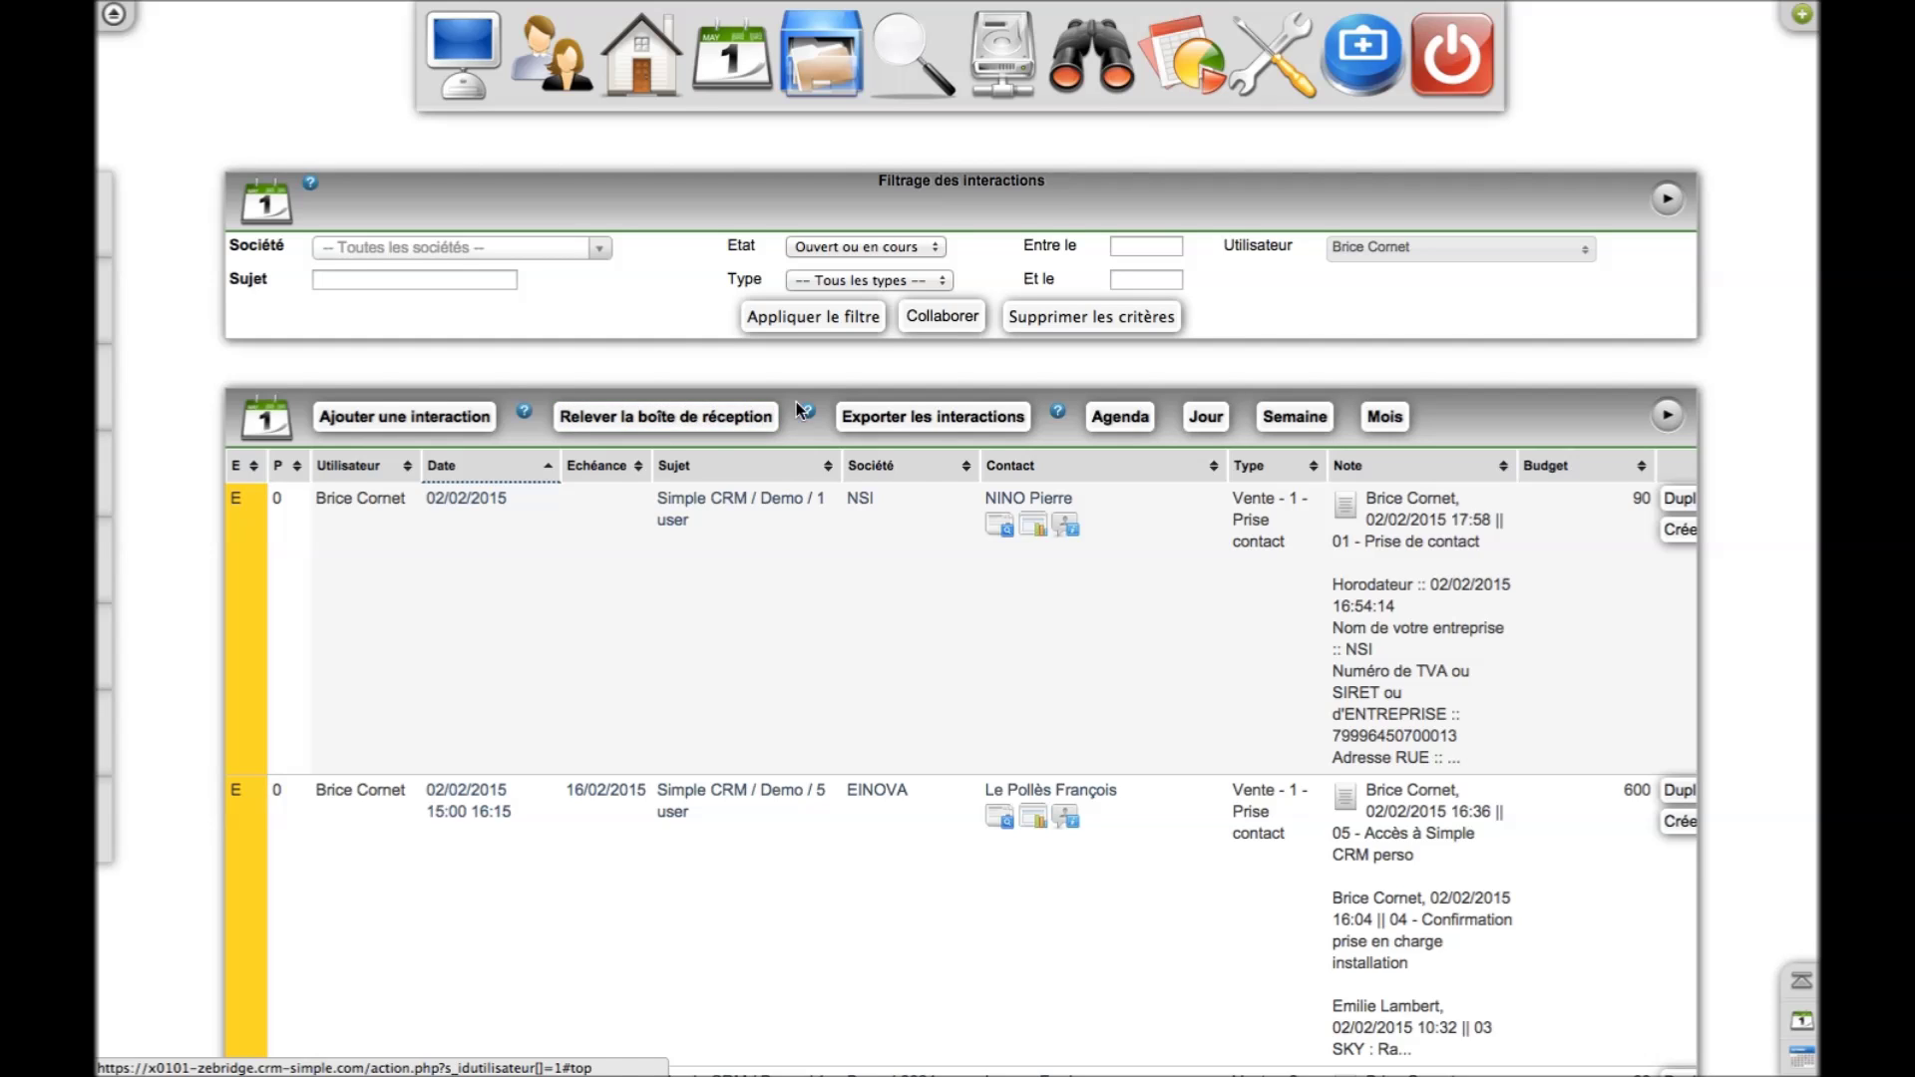
mouse_move(809, 405)
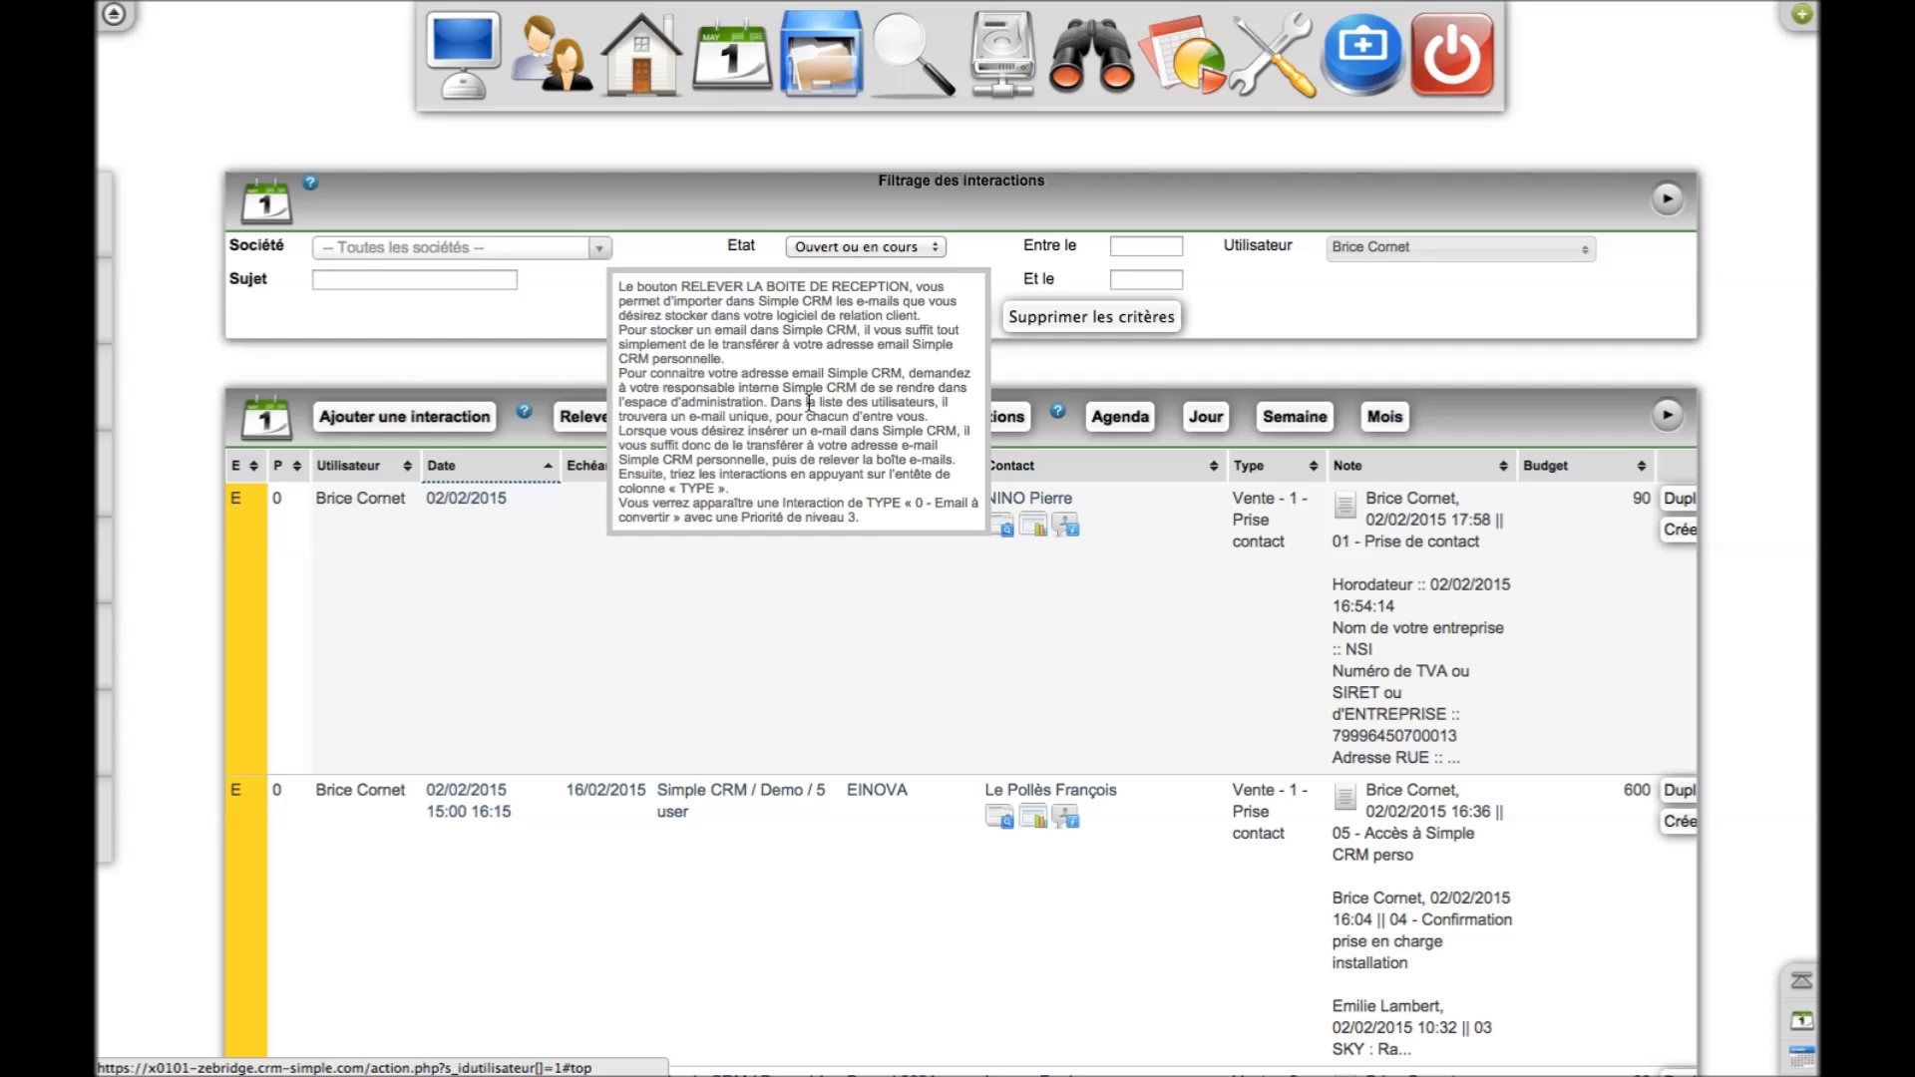
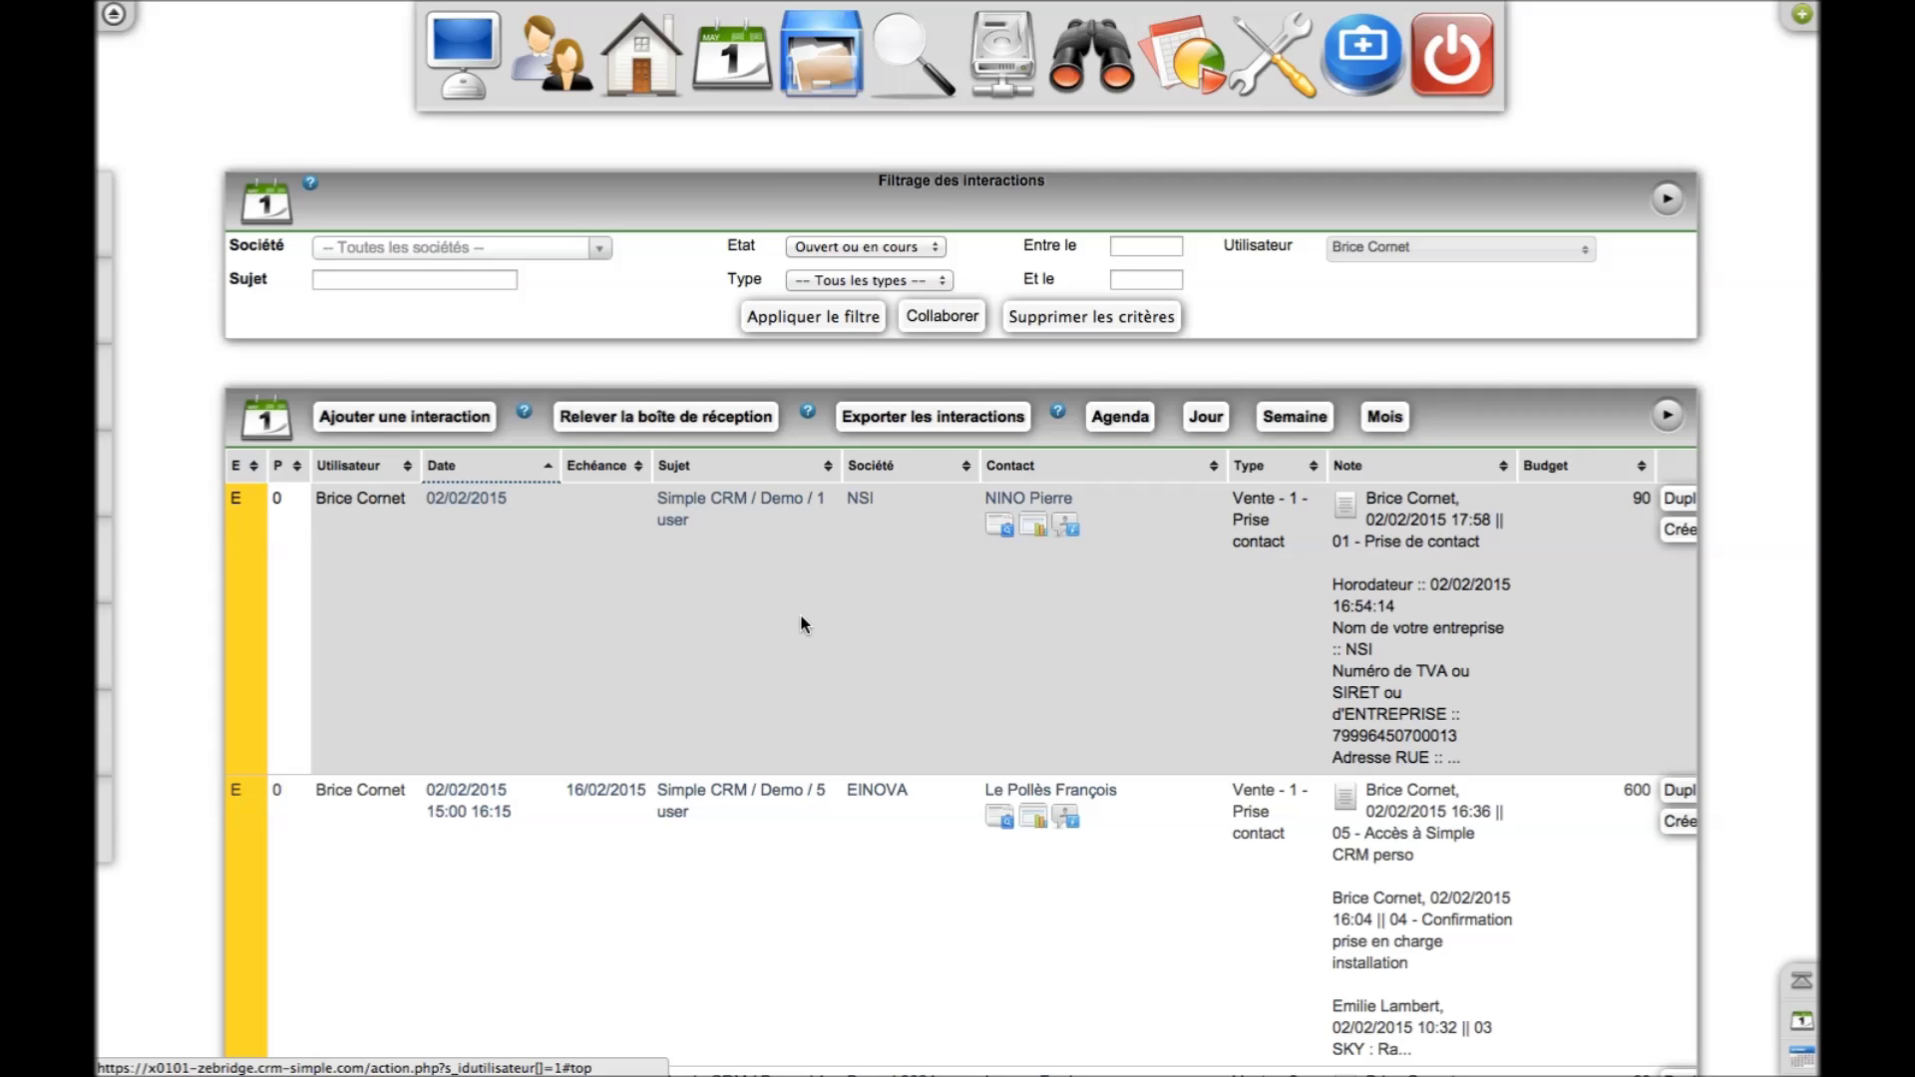
Filter the interactions list to the Email type, then open the Projets overview
left_click(798, 280)
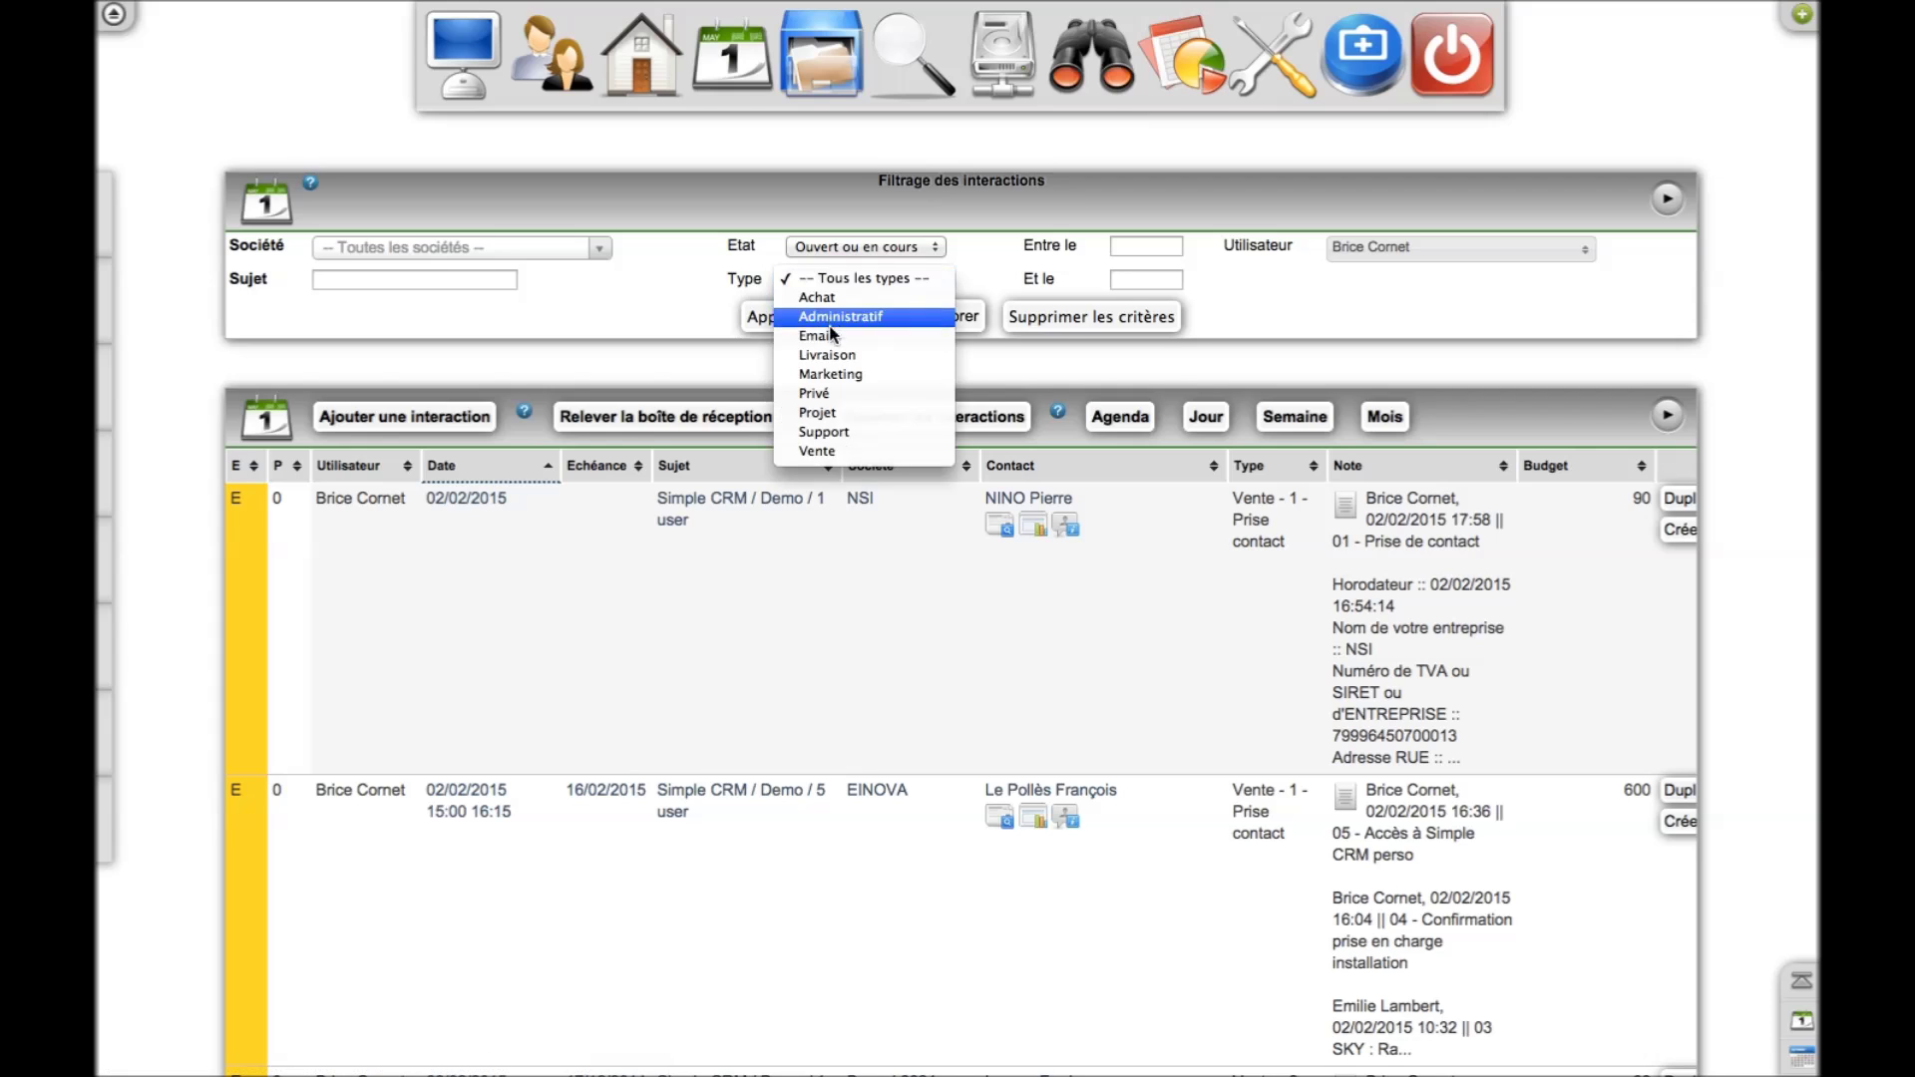
left_click(831, 337)
left_click(834, 315)
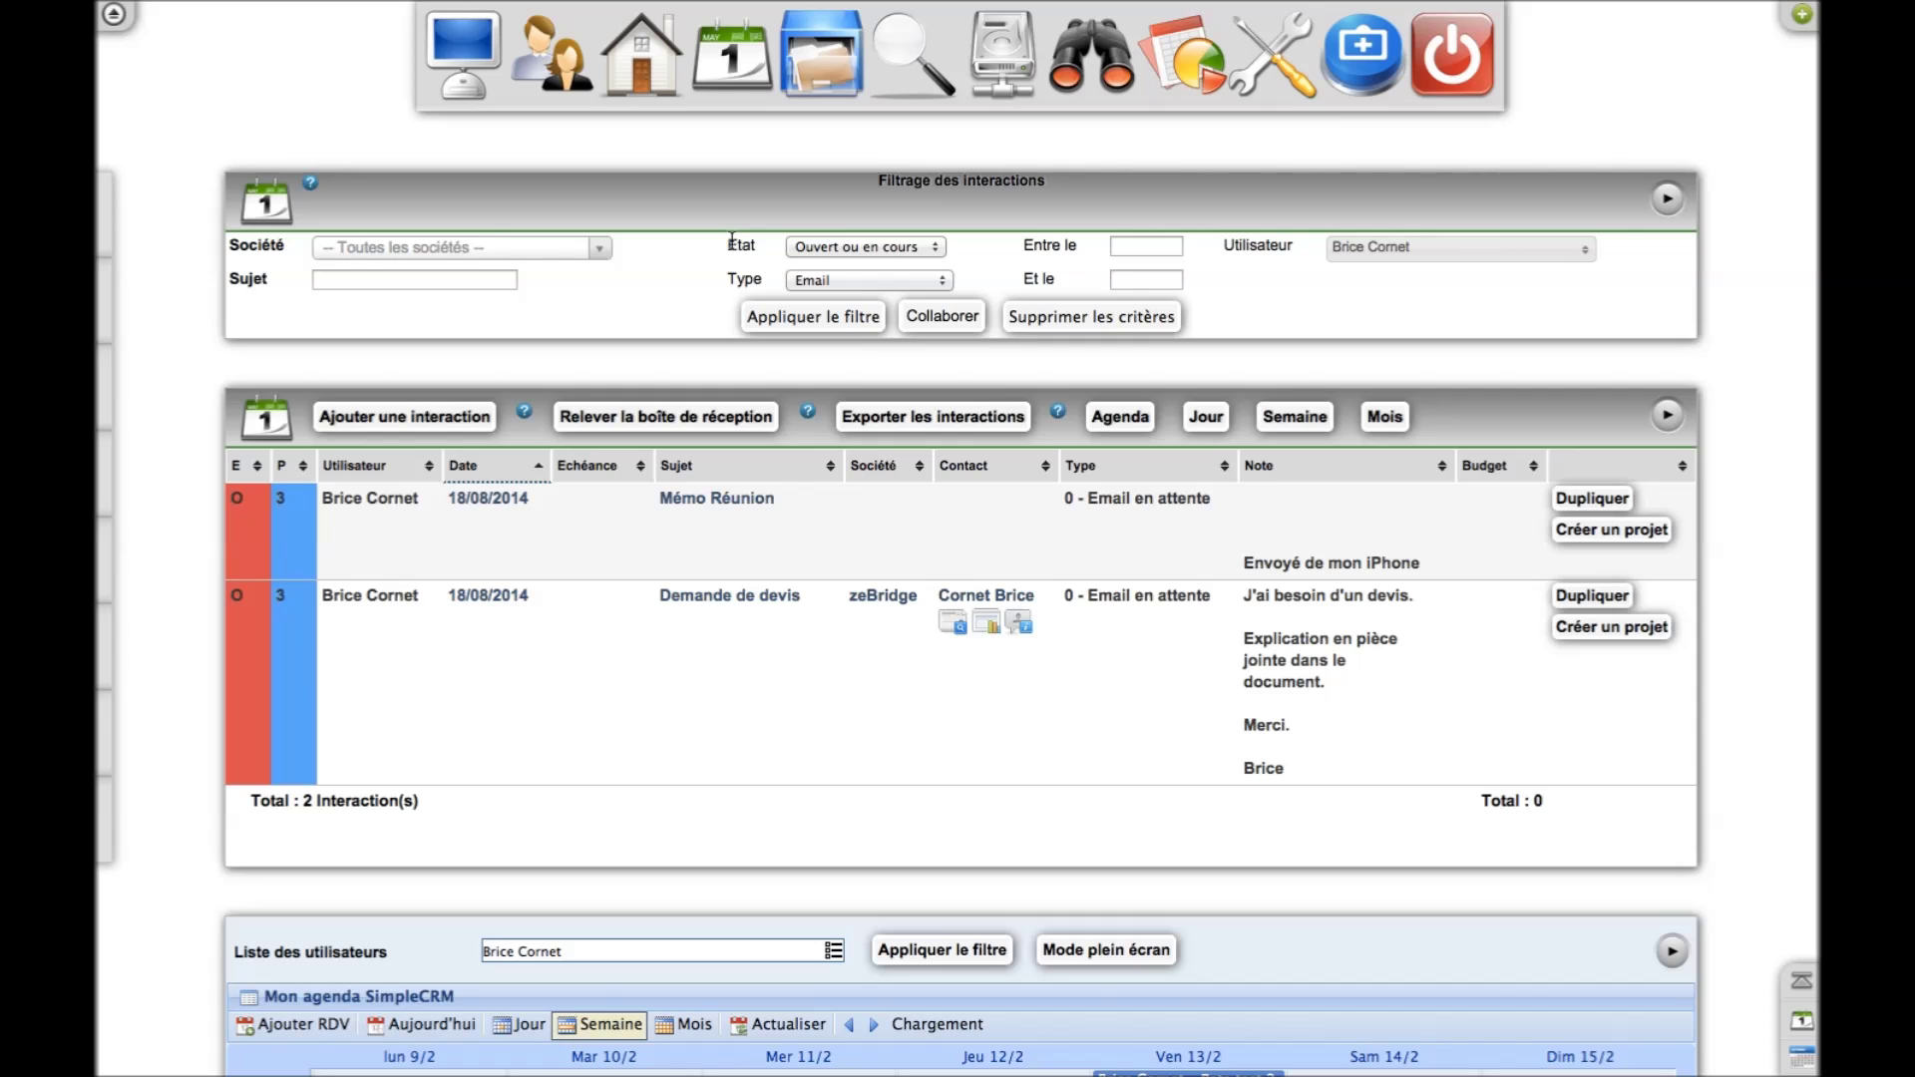
left_click(816, 55)
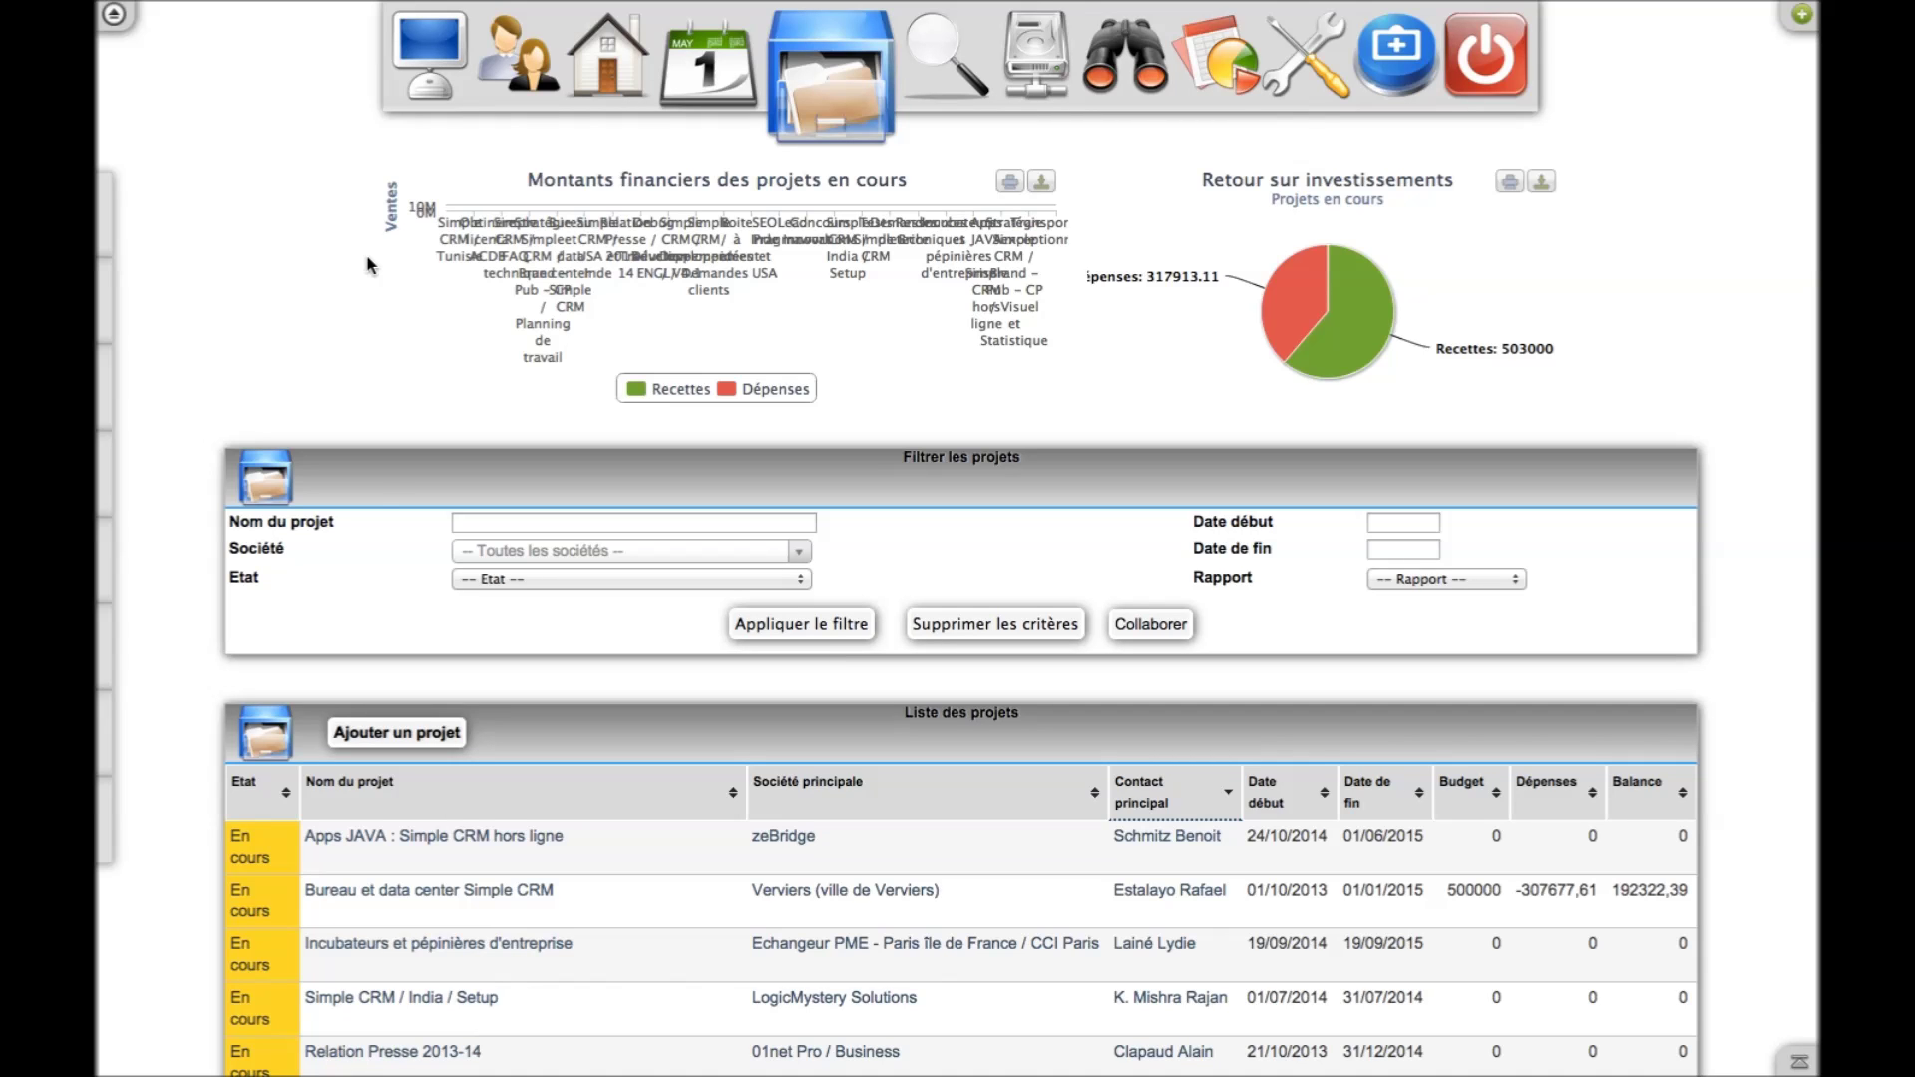
Open the Bureau et data center Simple CRM project from the project list
scroll(374, 480, "down", 3)
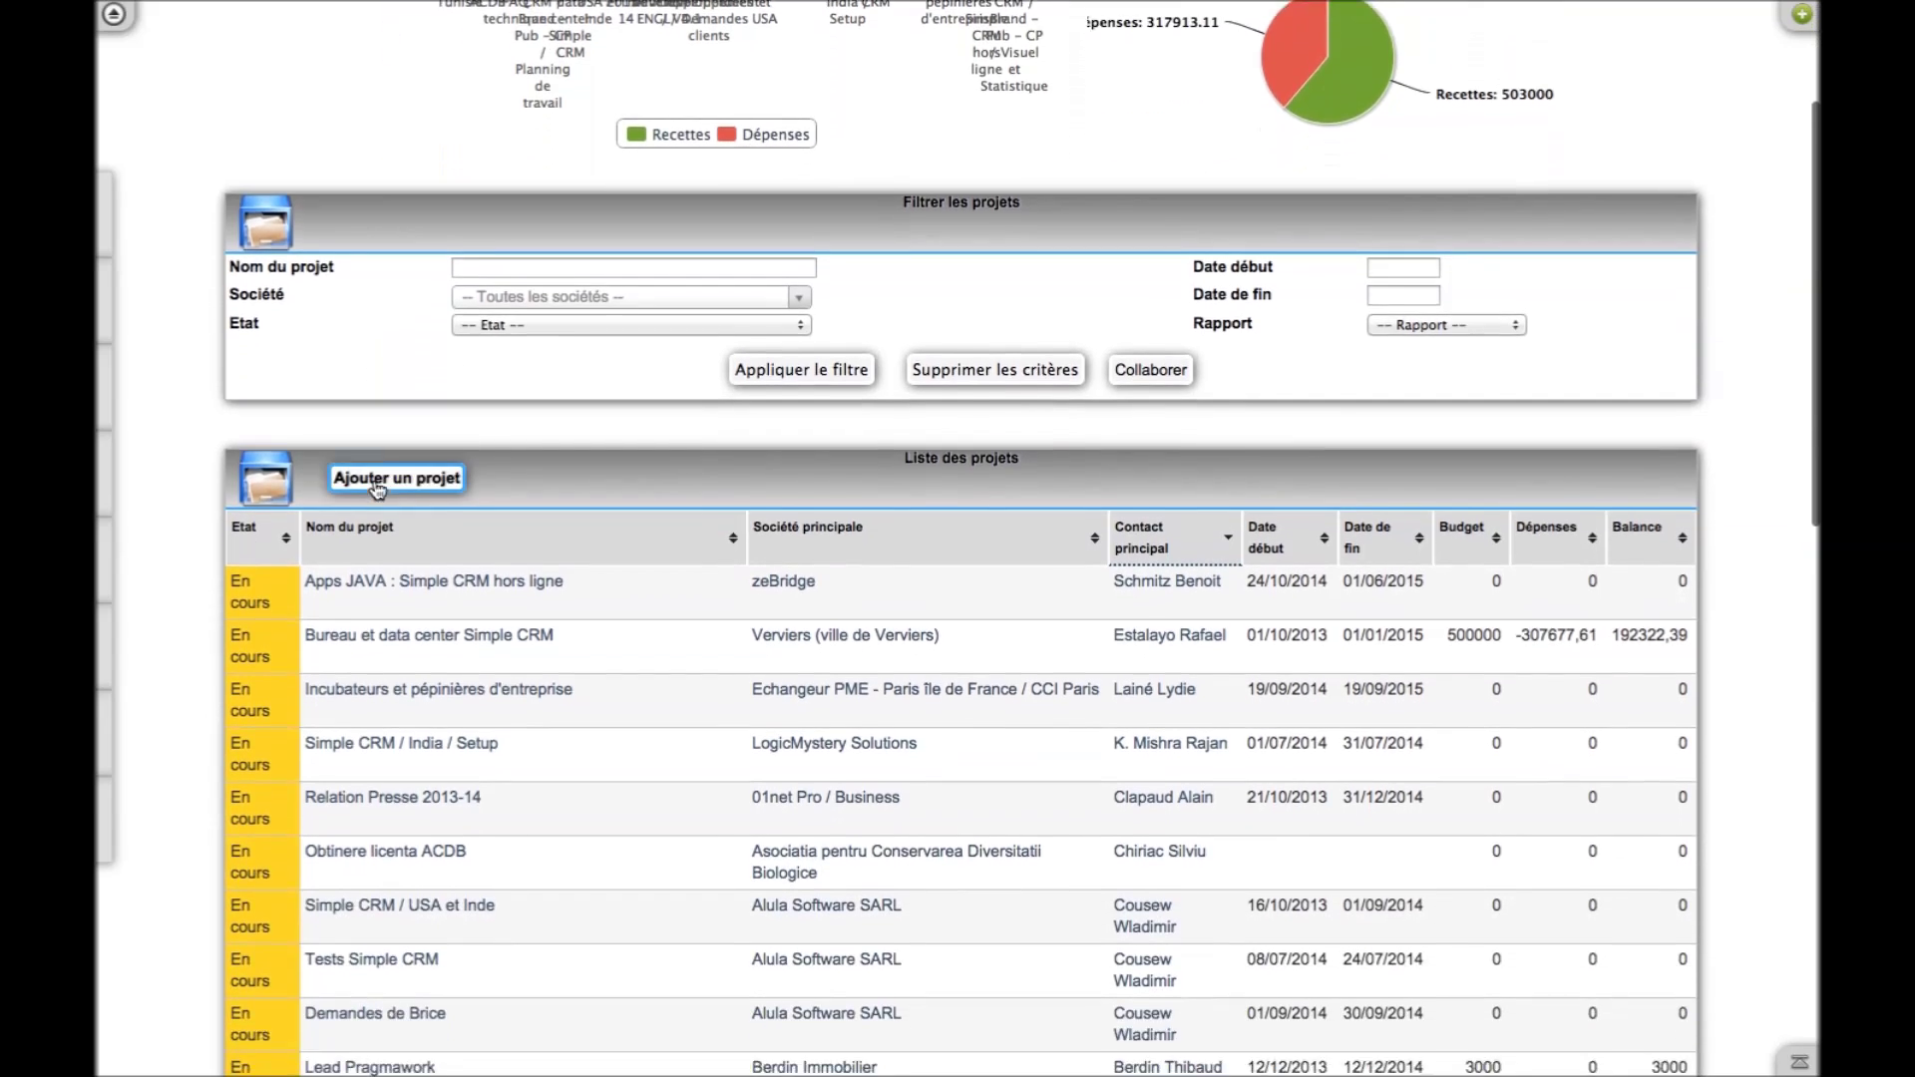
scroll(369, 494, "down", 1)
left_click(379, 558)
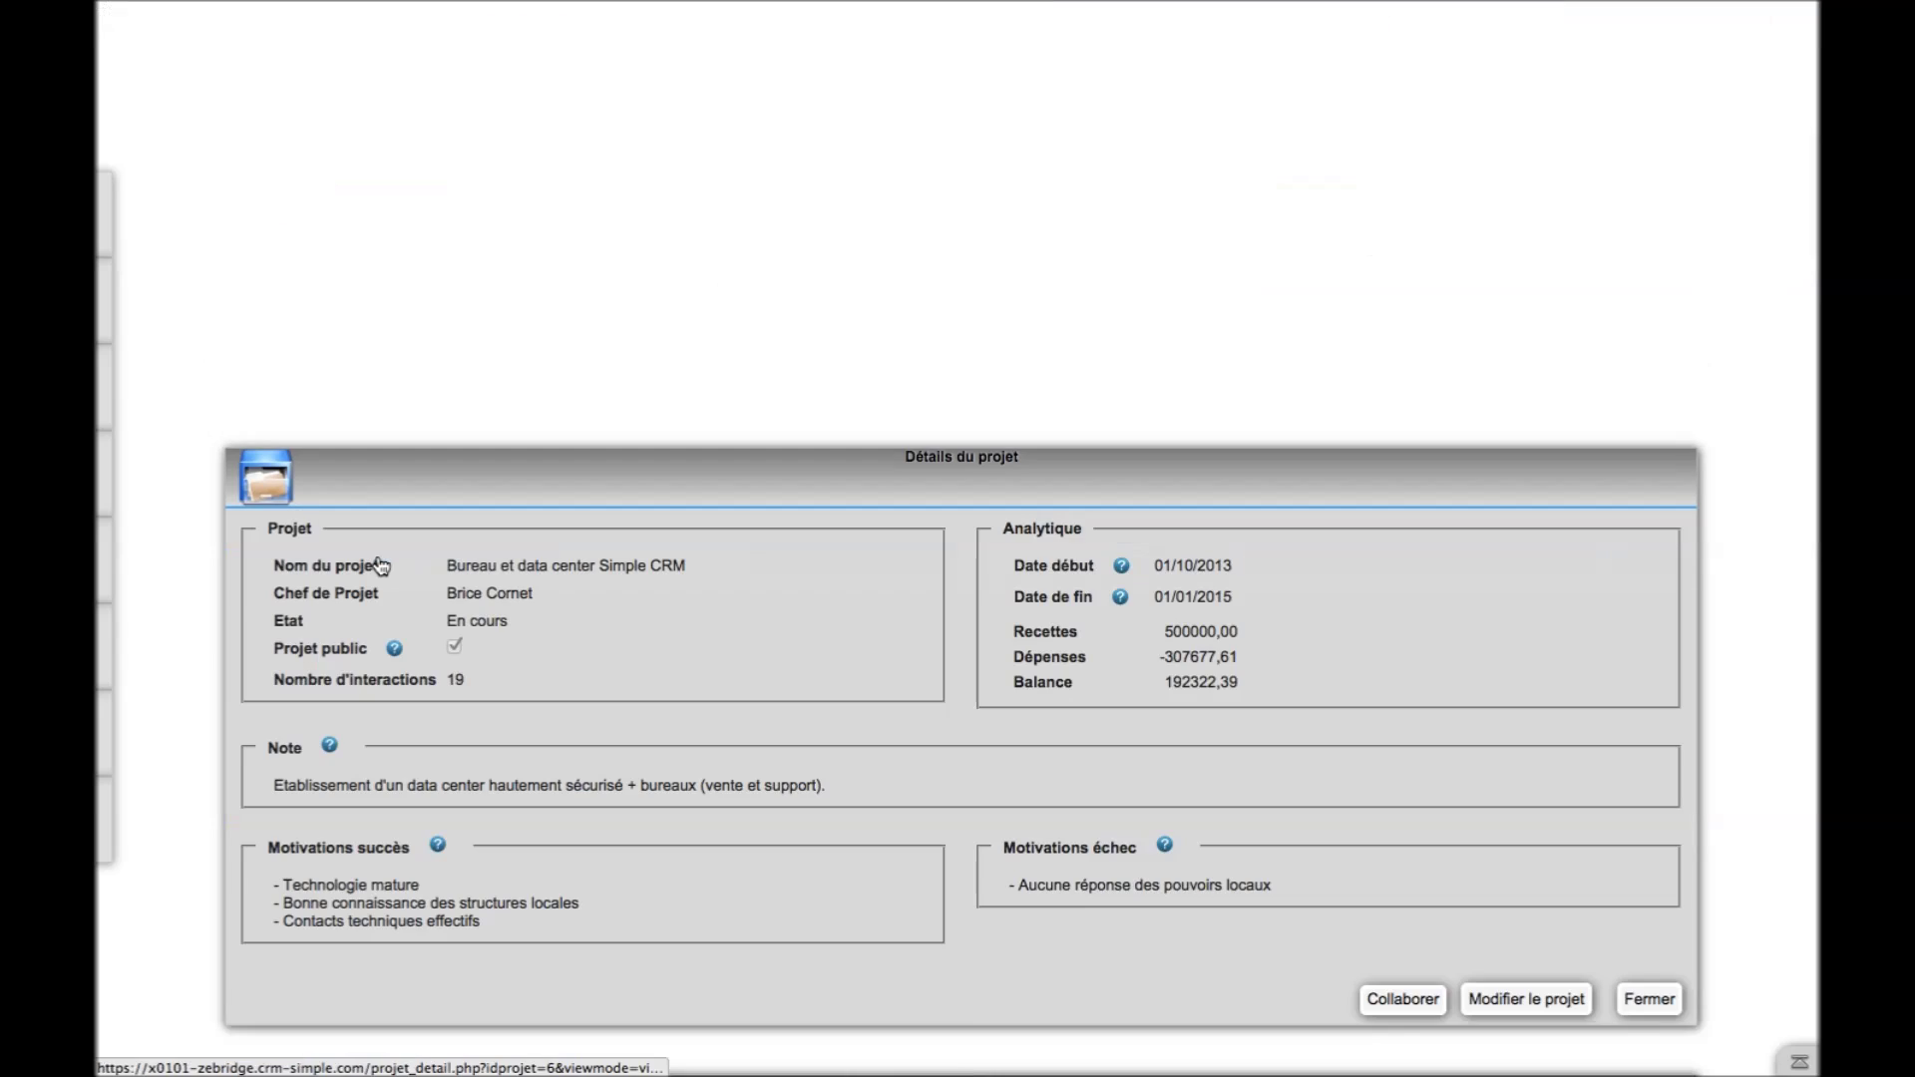
Scroll through the project's linked companies, contacts, users and interactions
scroll(890, 698, "down", 2)
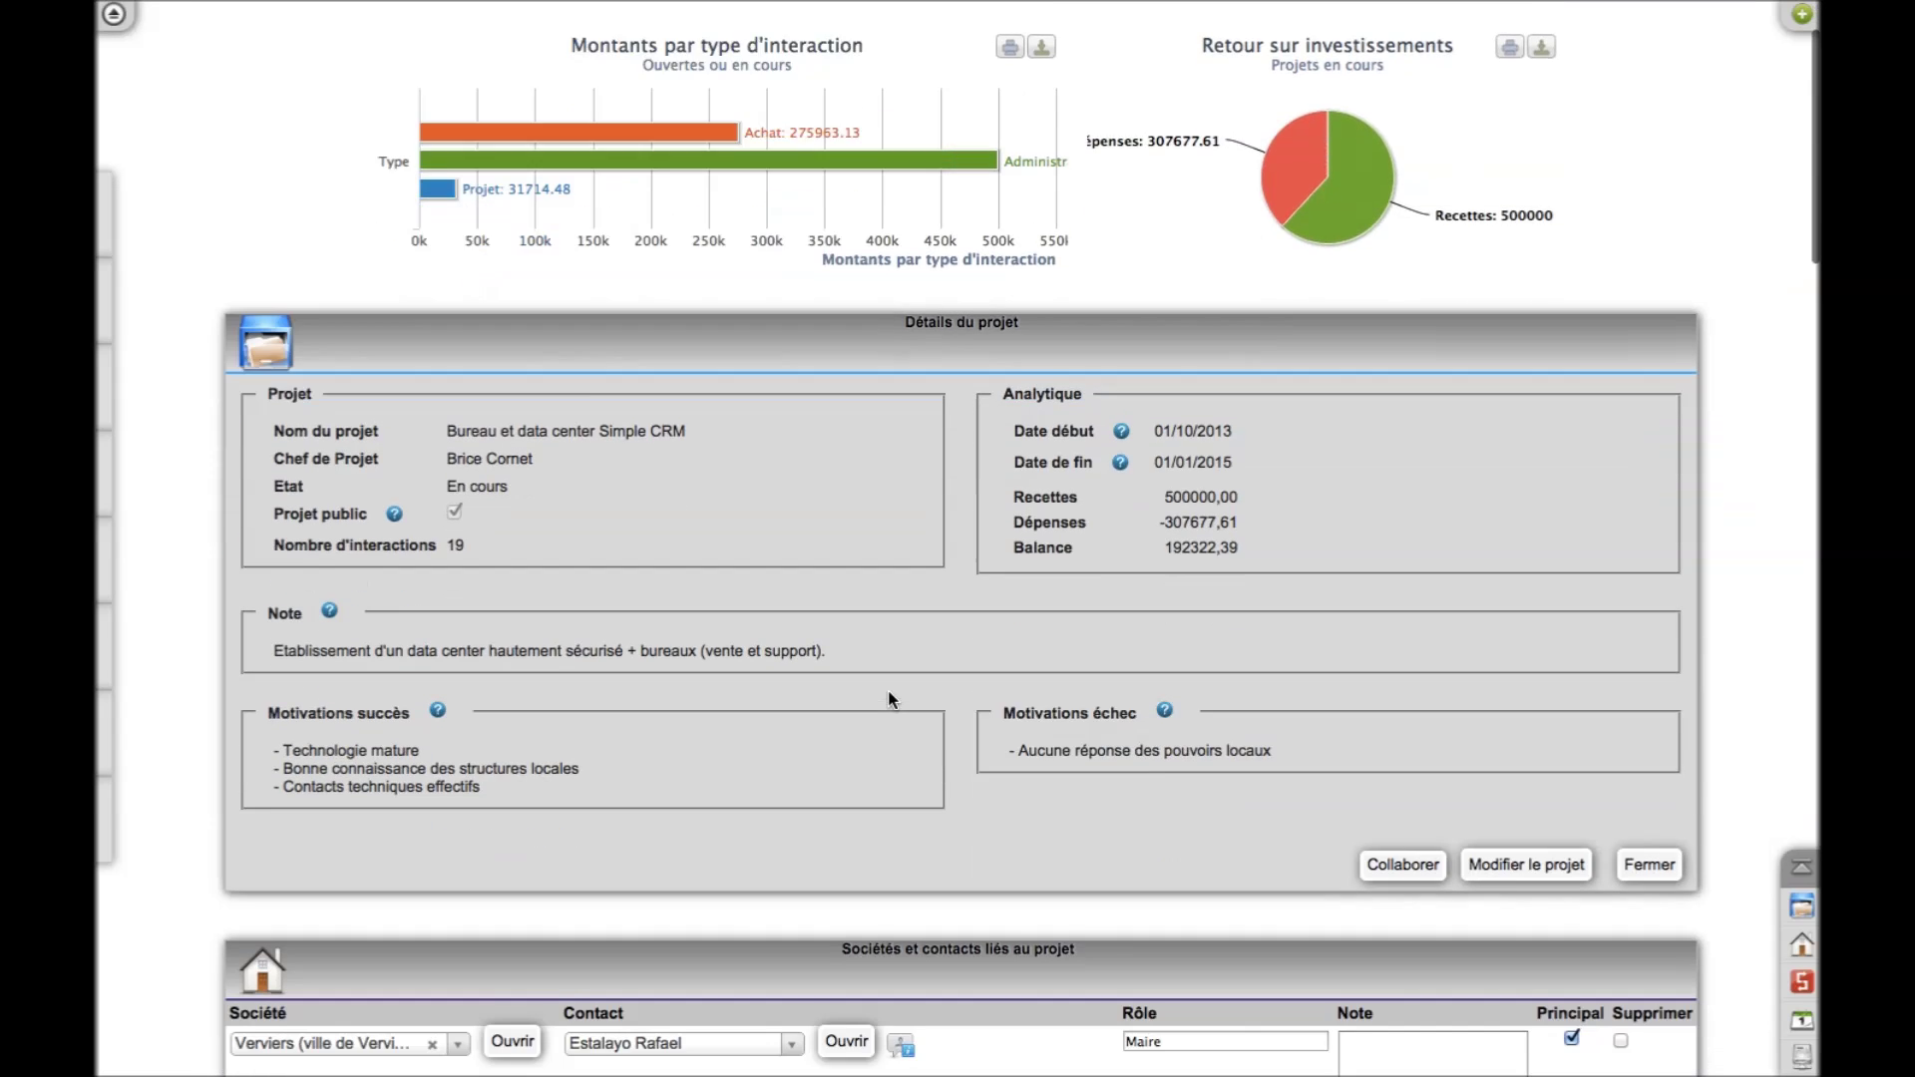
scroll(891, 698, "down", 8)
scroll(887, 690, "down", 2)
scroll(1046, 743, "down", 3)
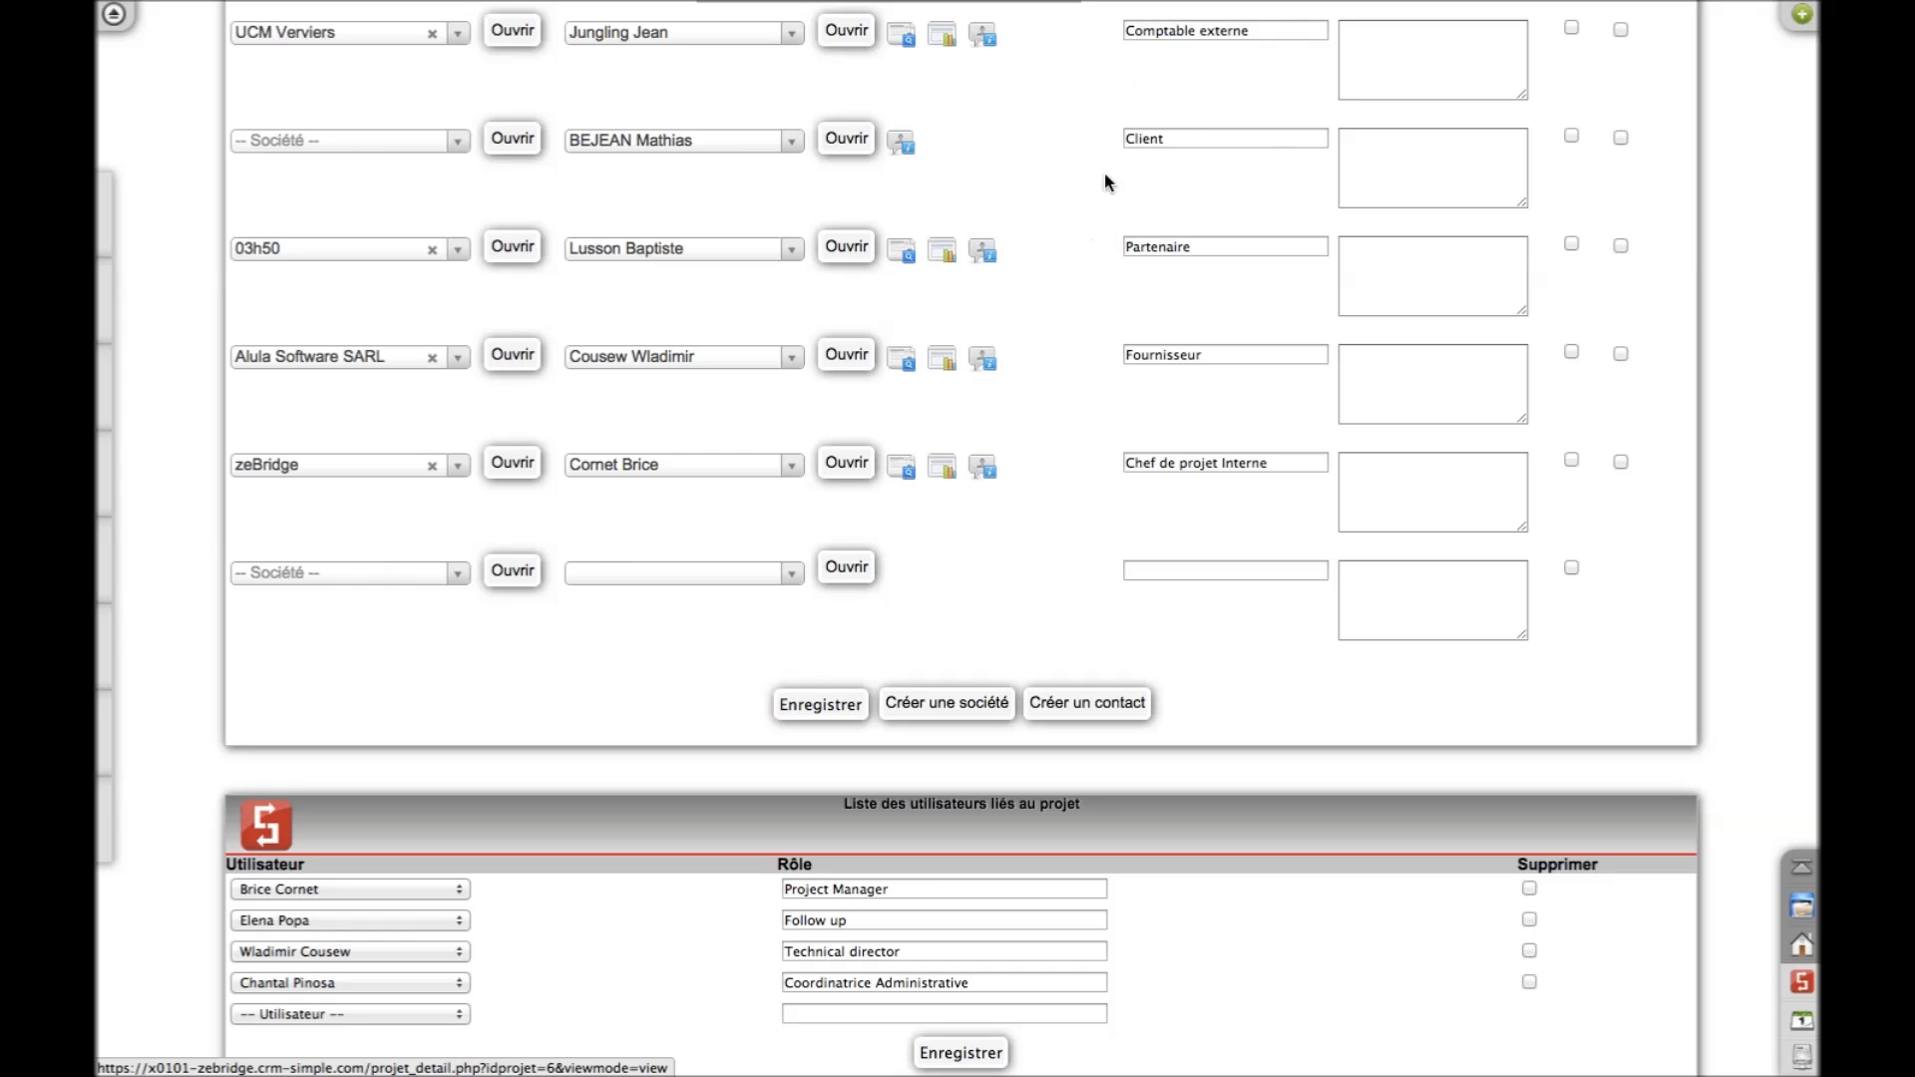
left_click(1380, 368)
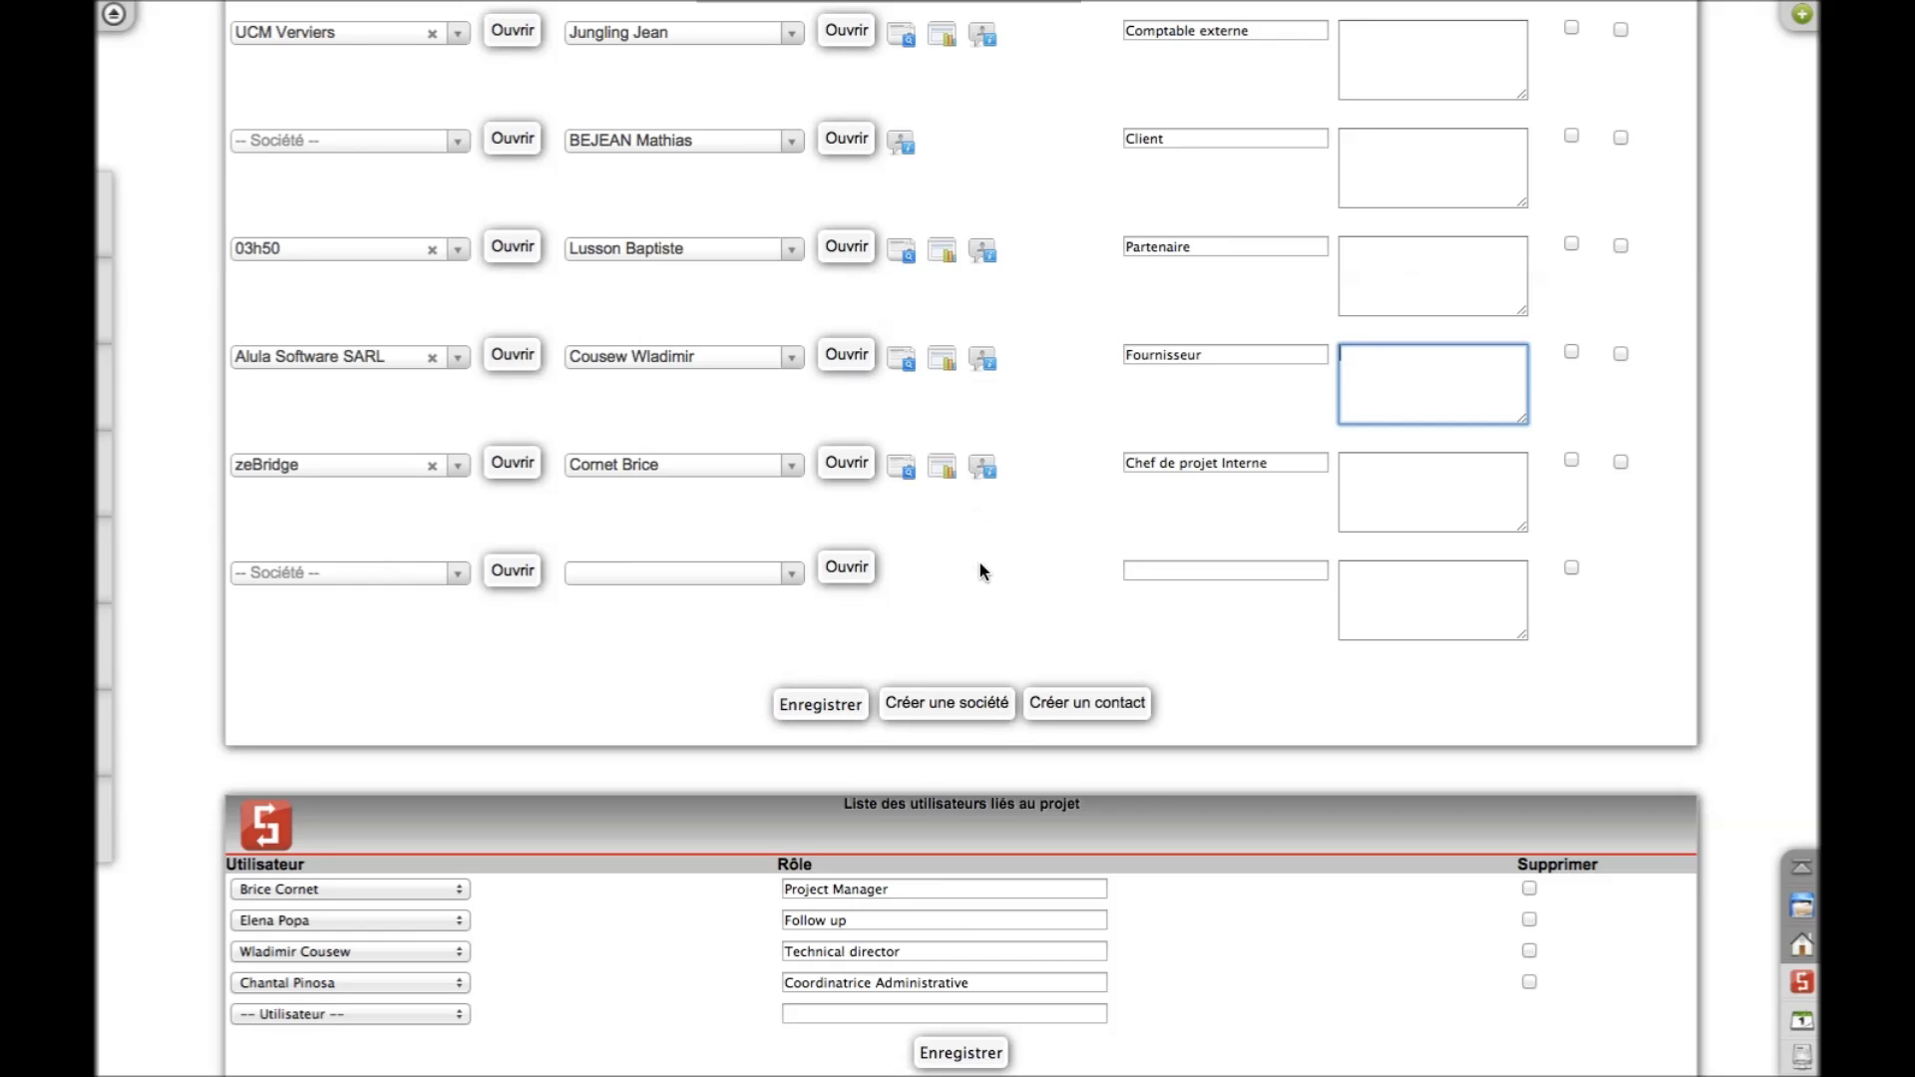
scroll(979, 570, "down", 10)
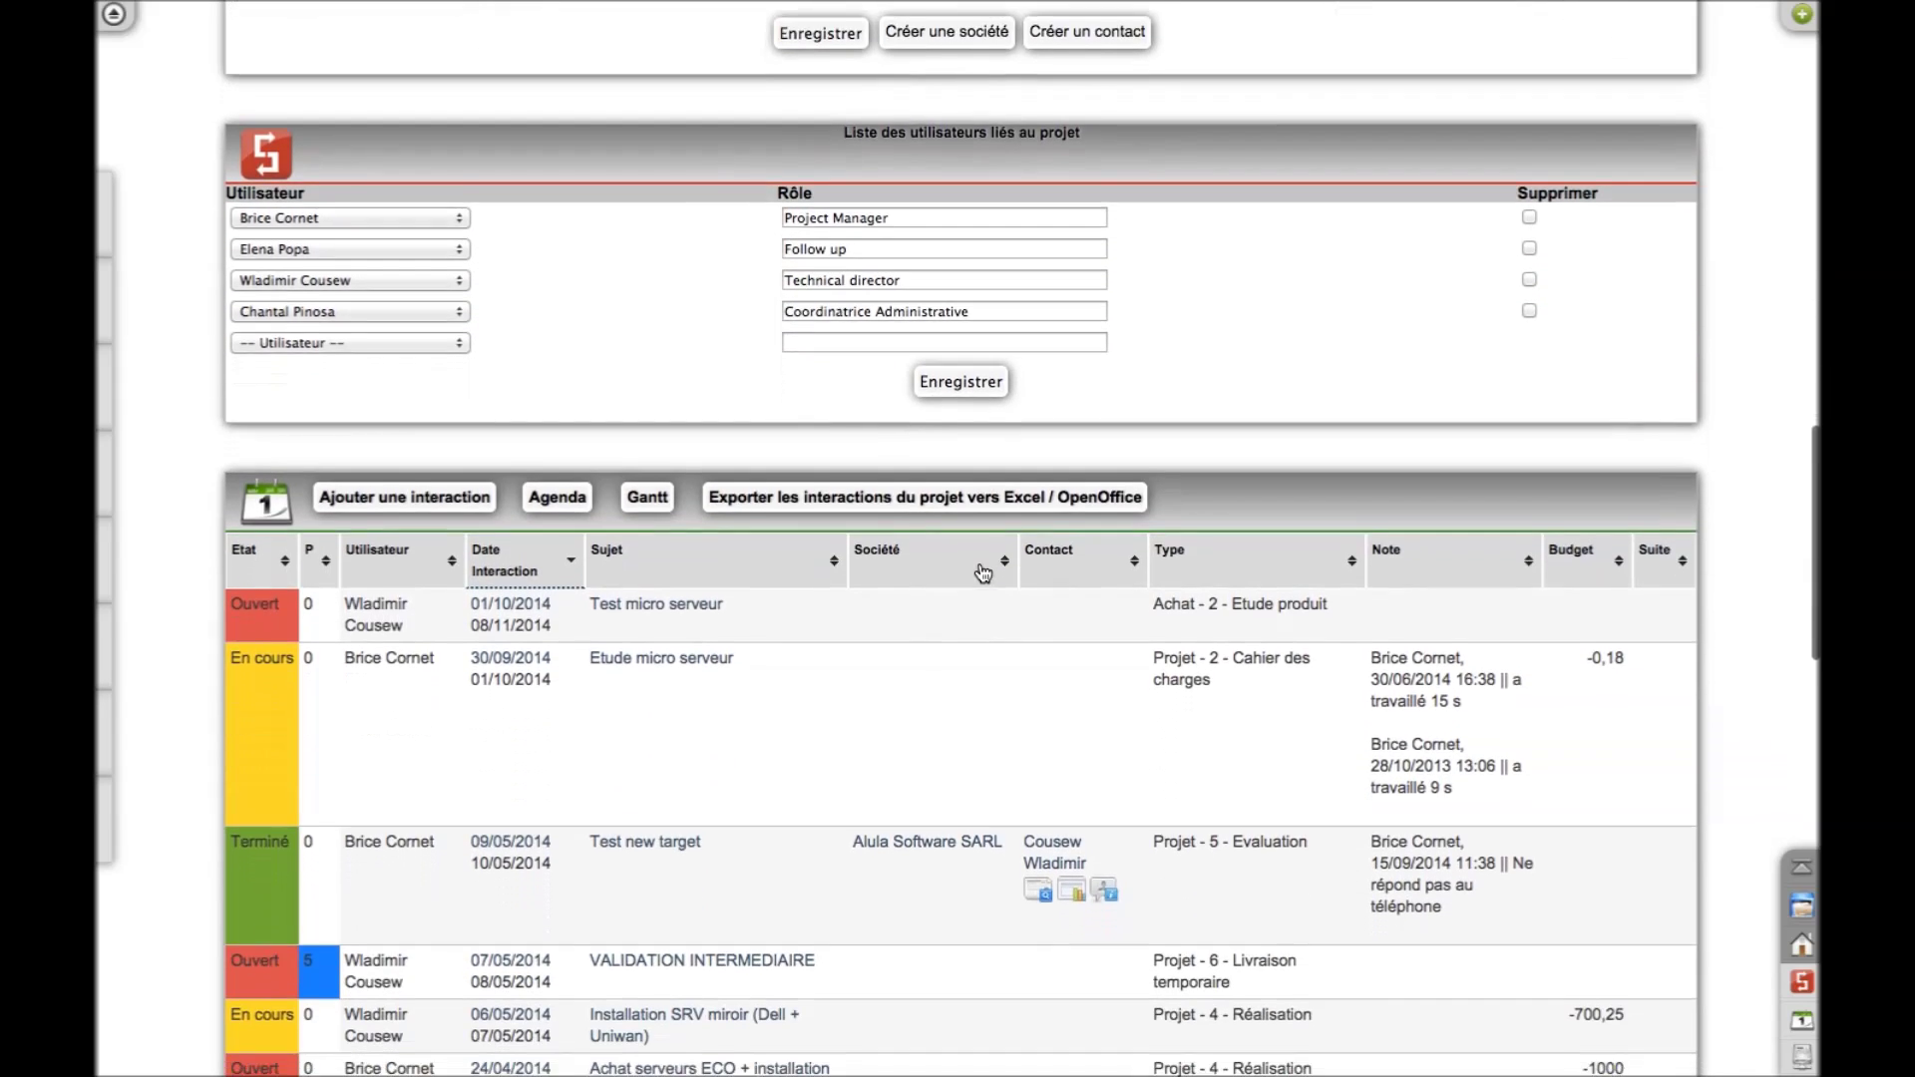
scroll(984, 571, "down", 2)
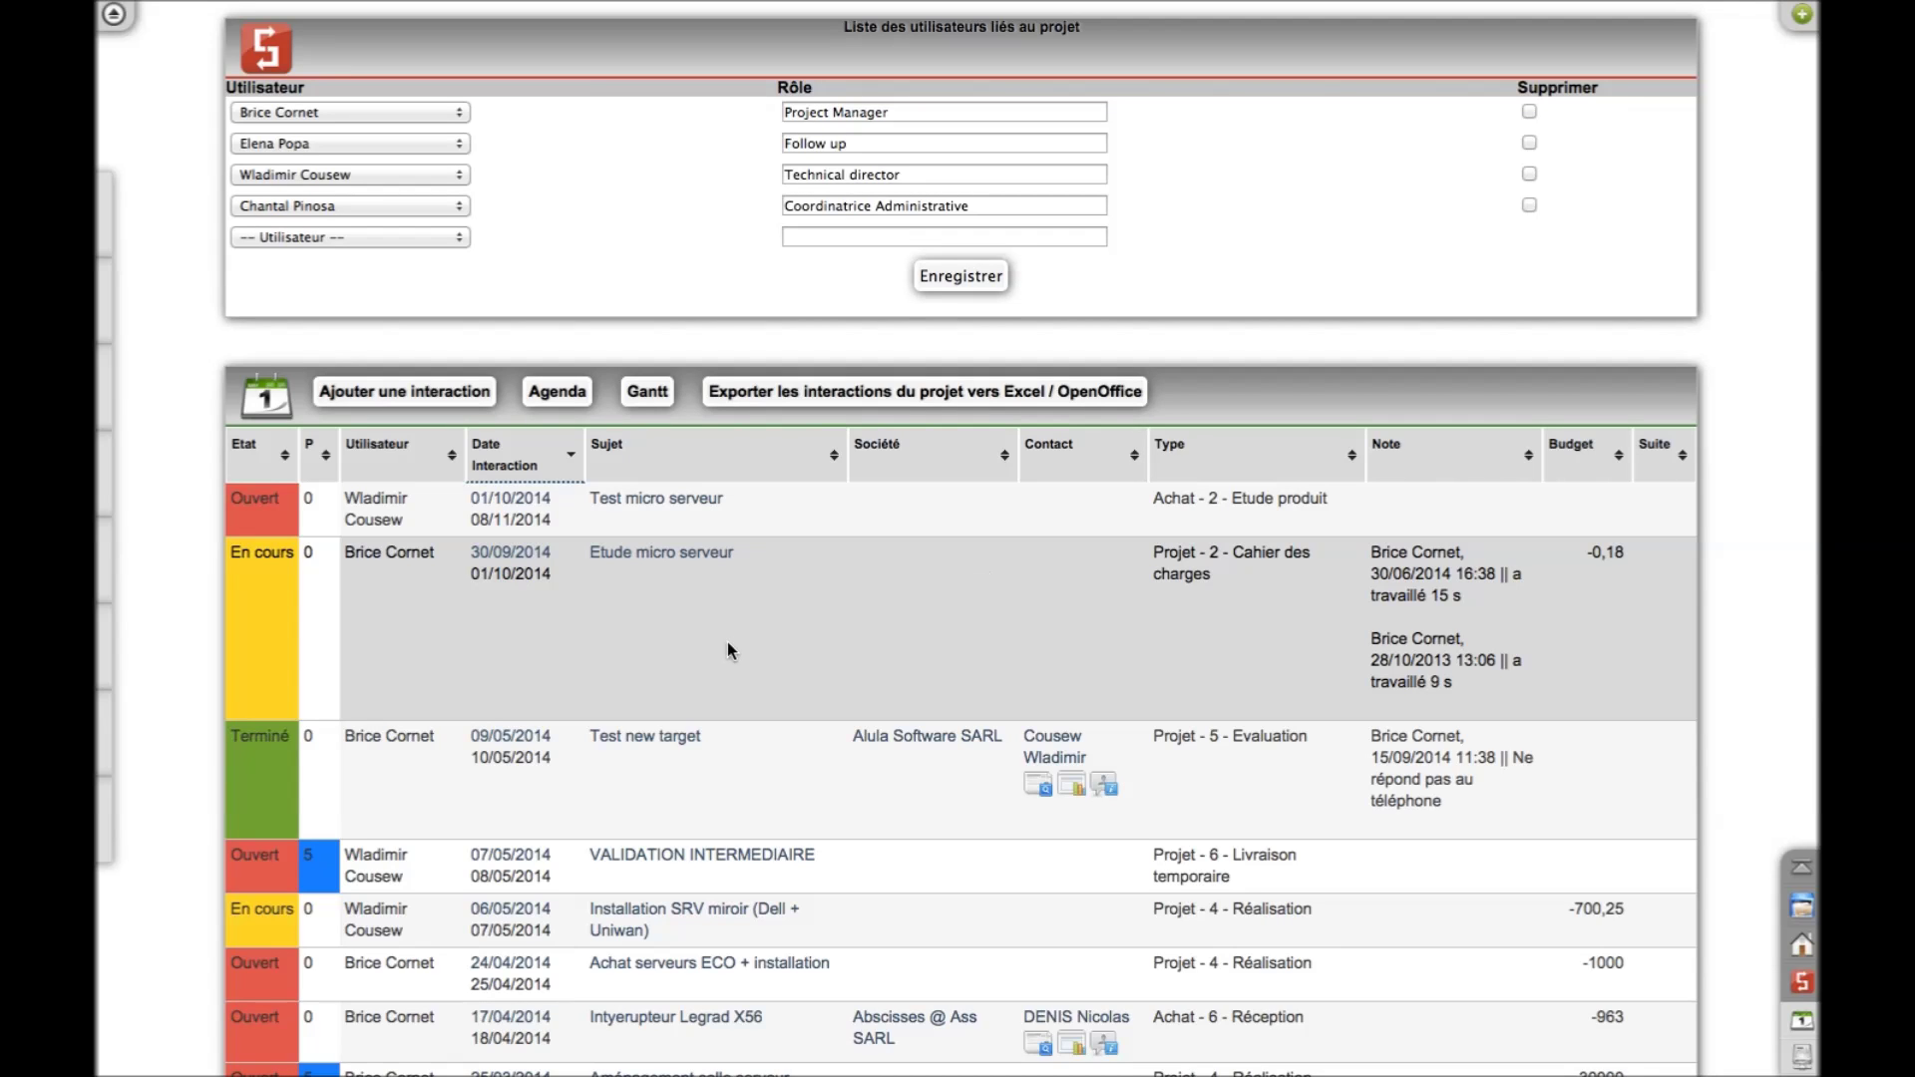
scroll(727, 646, "down", 5)
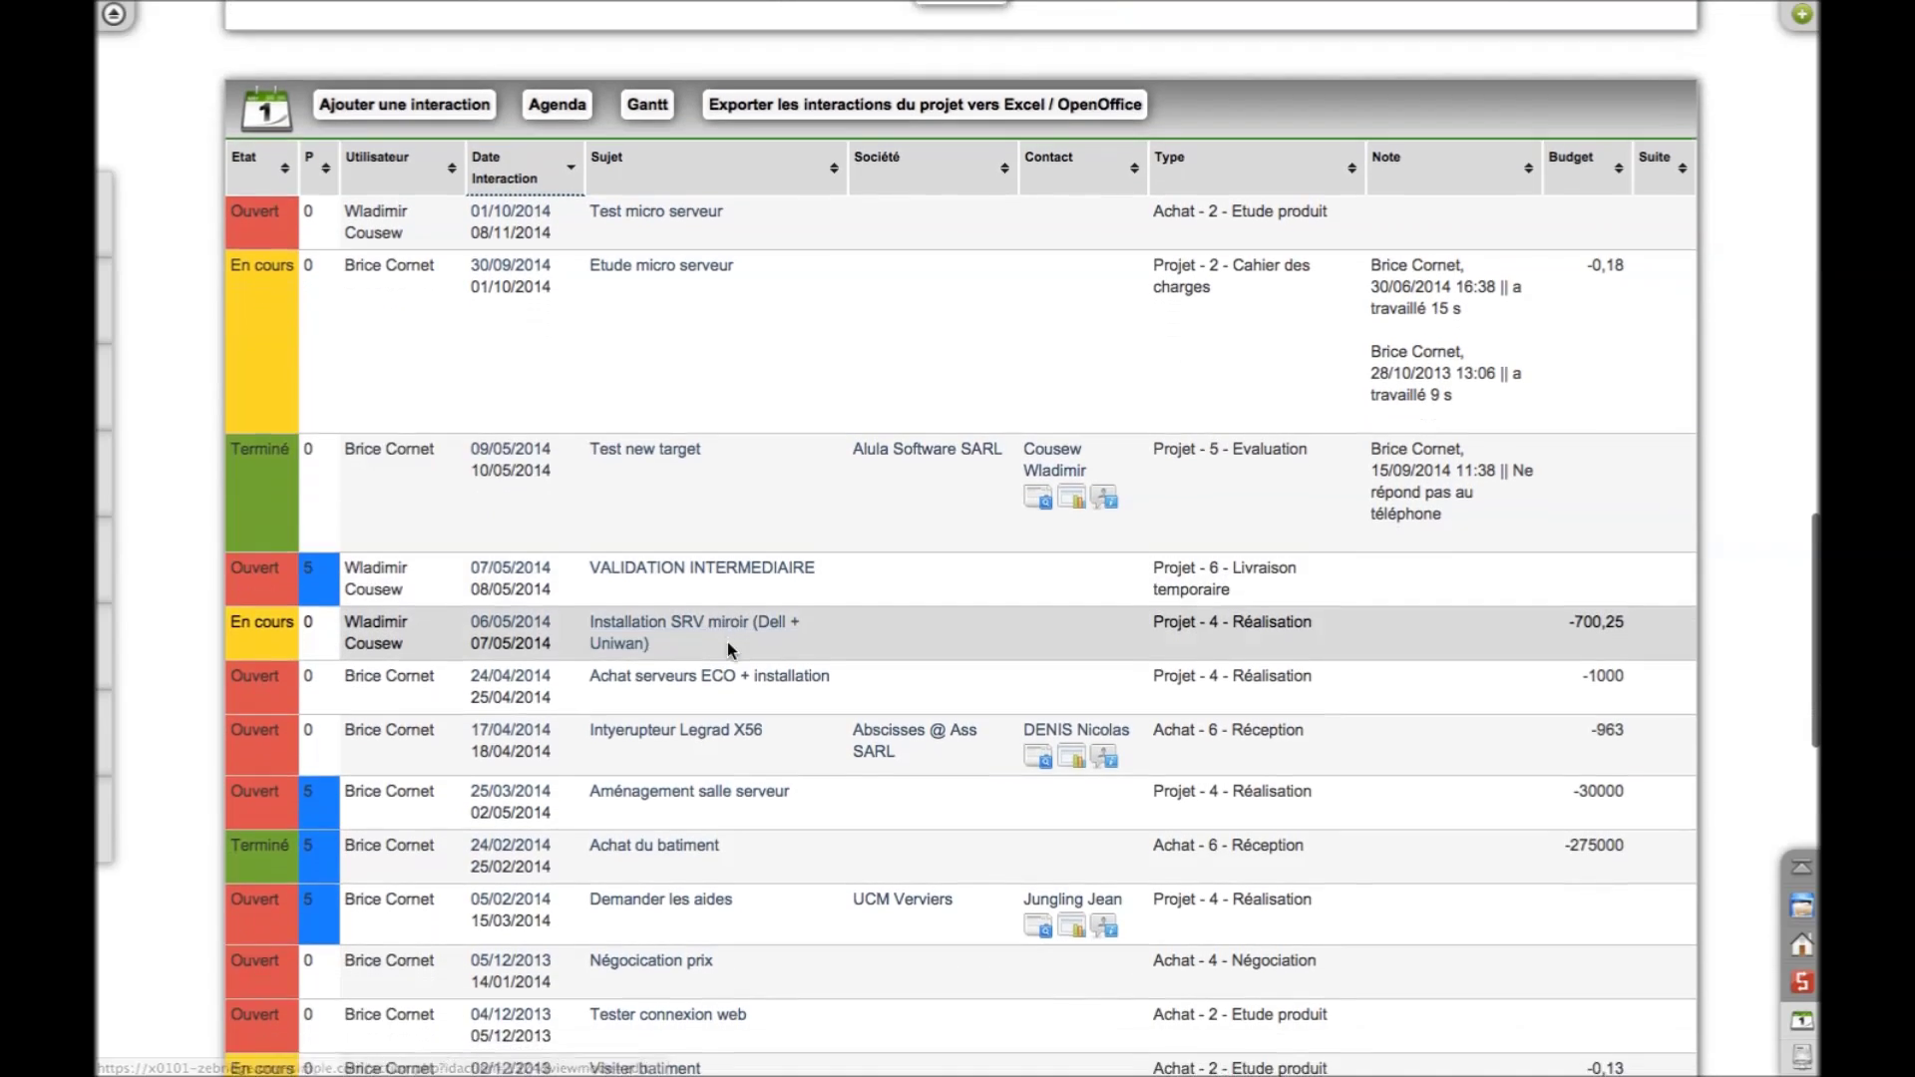
scroll(727, 643, "down", 4)
scroll(727, 642, "up", 5)
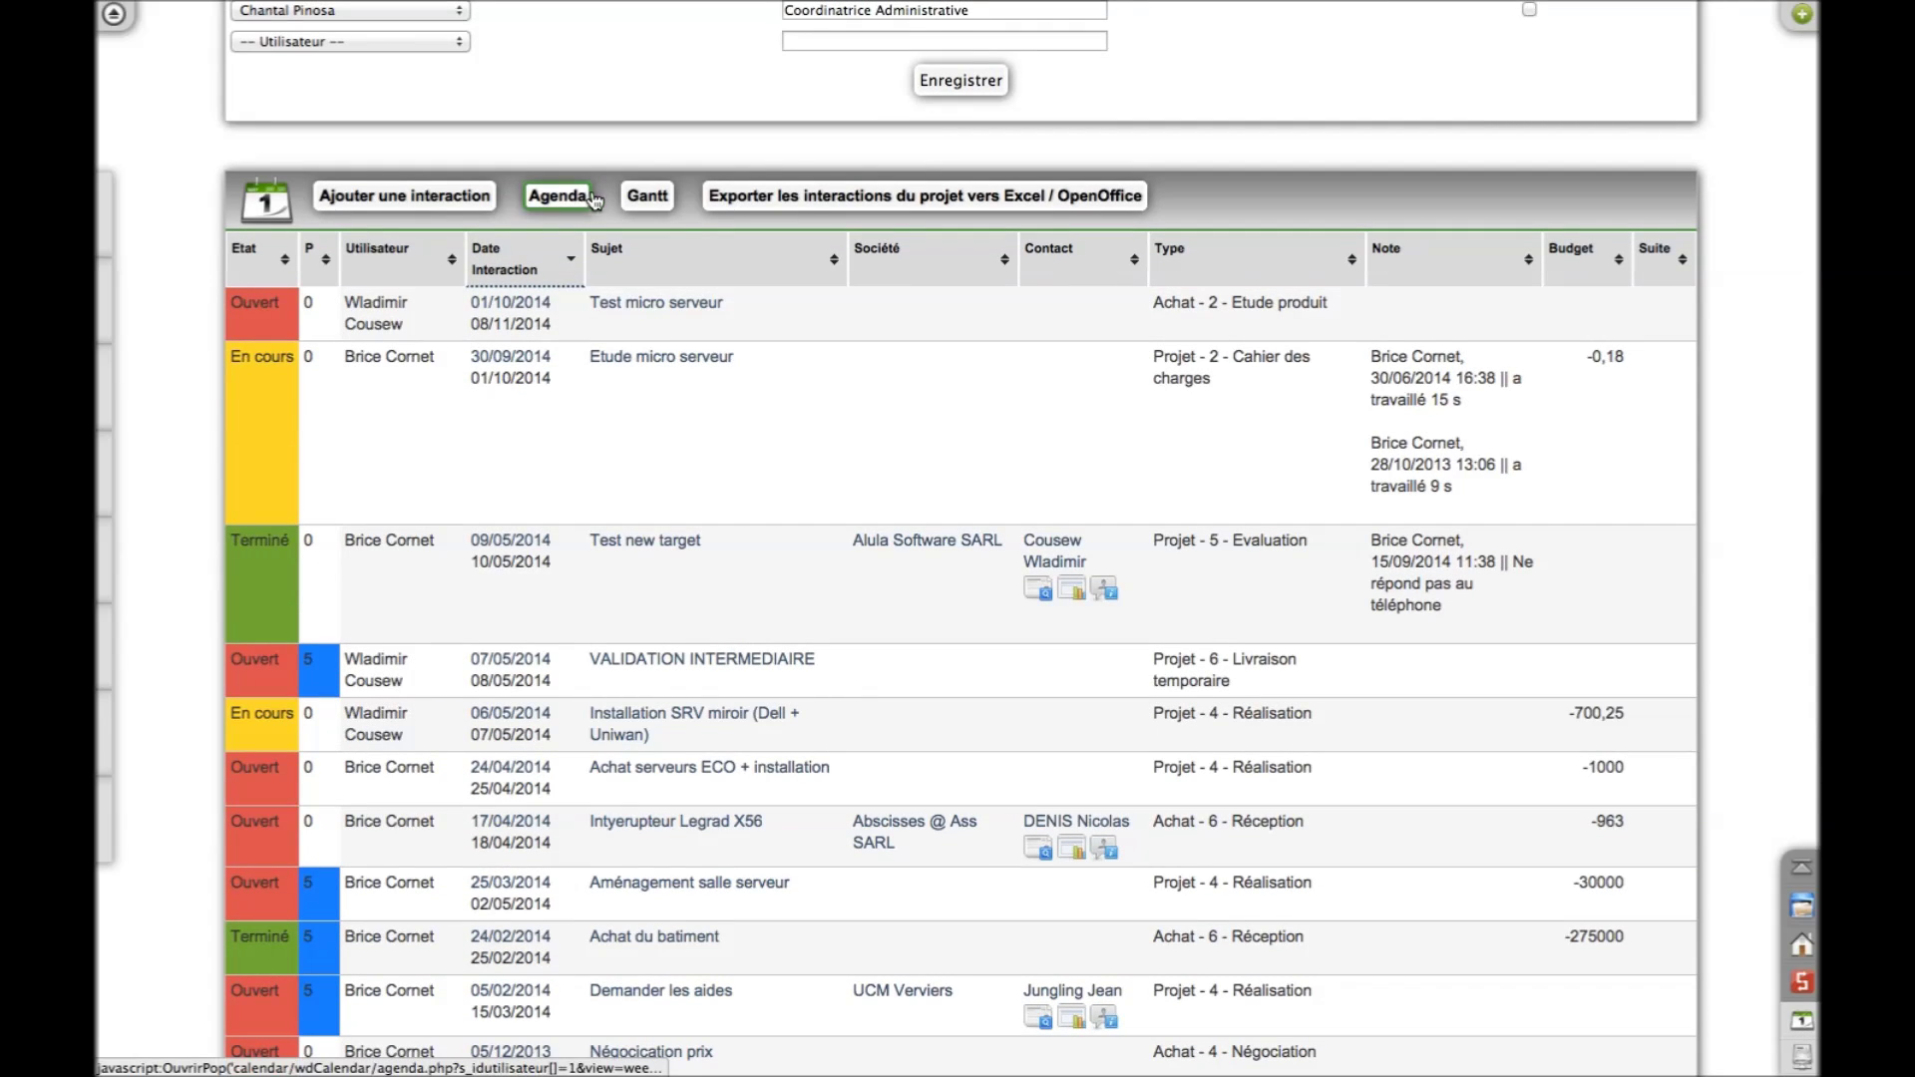
Open the project's Gantt chart zoomed out to quarters, then return to the project tab
left_click(649, 197)
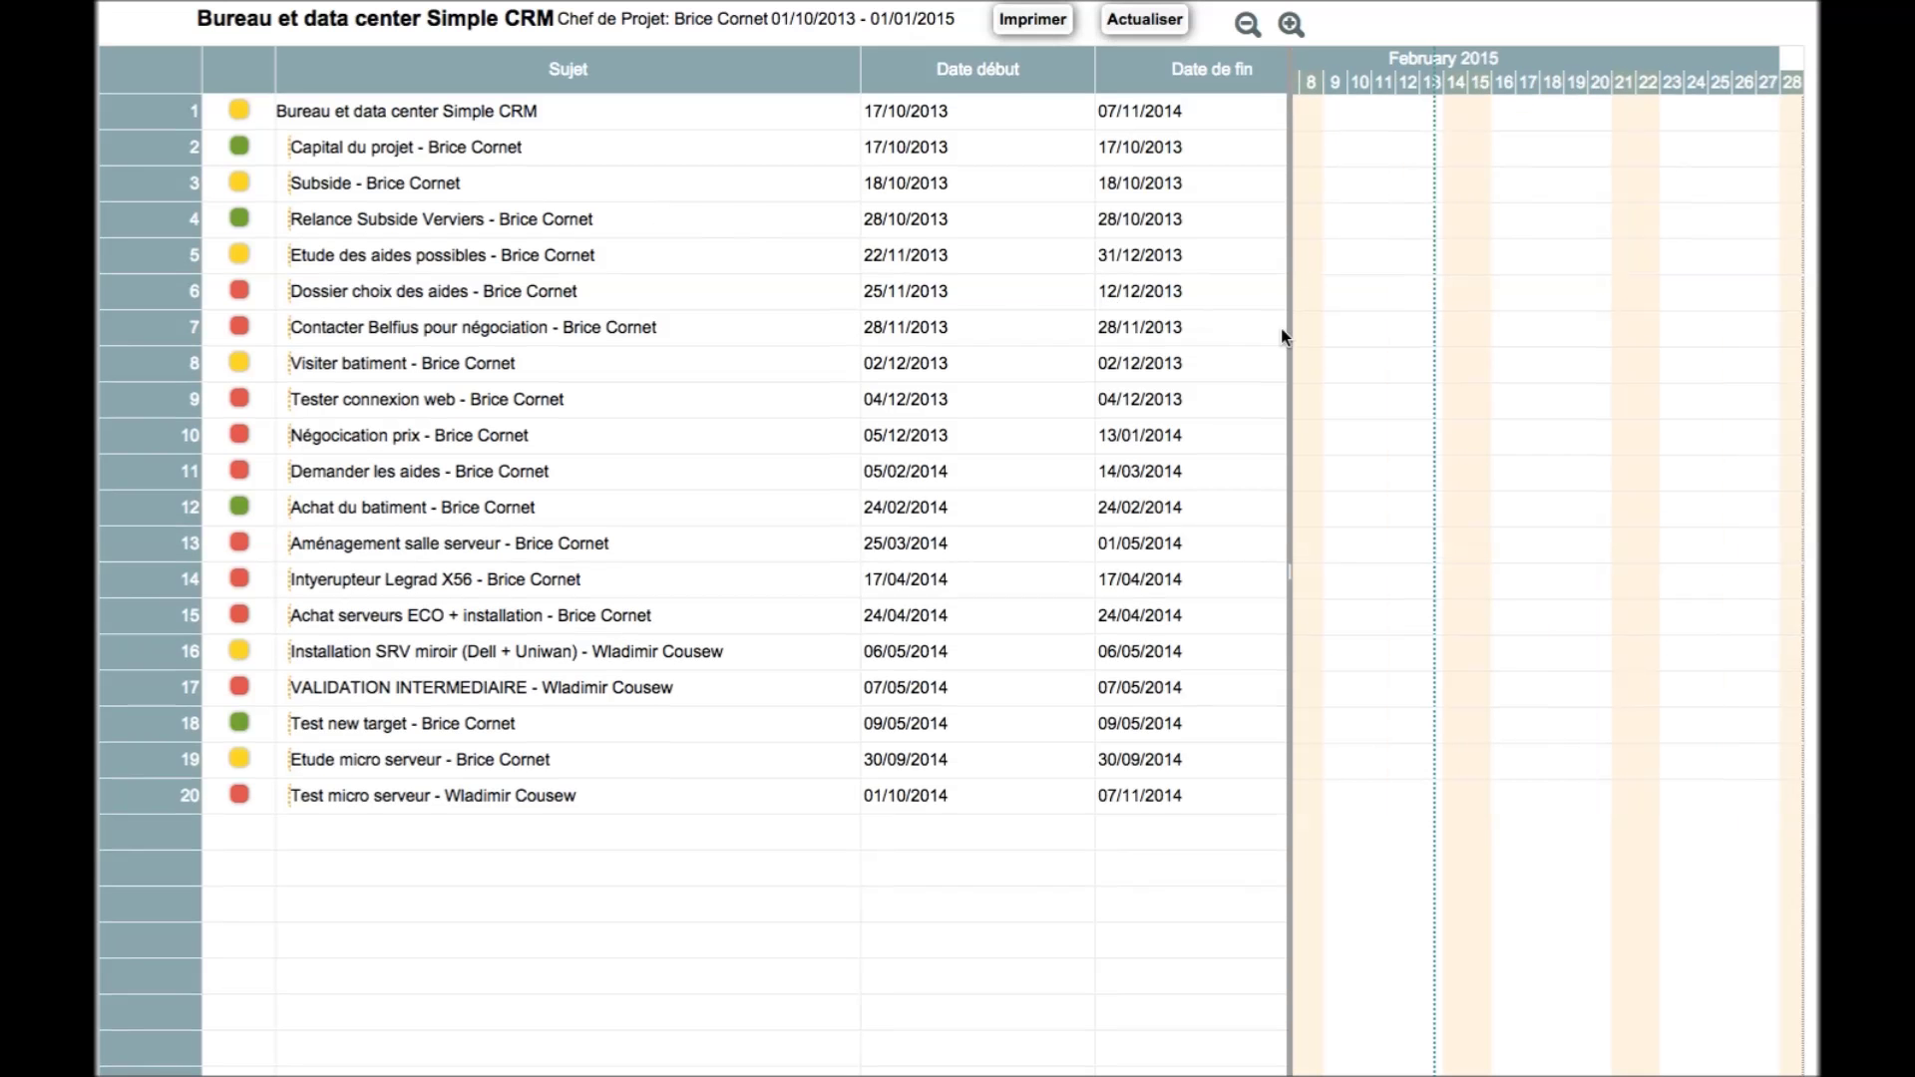
left_click_drag(1287, 344, 813, 344)
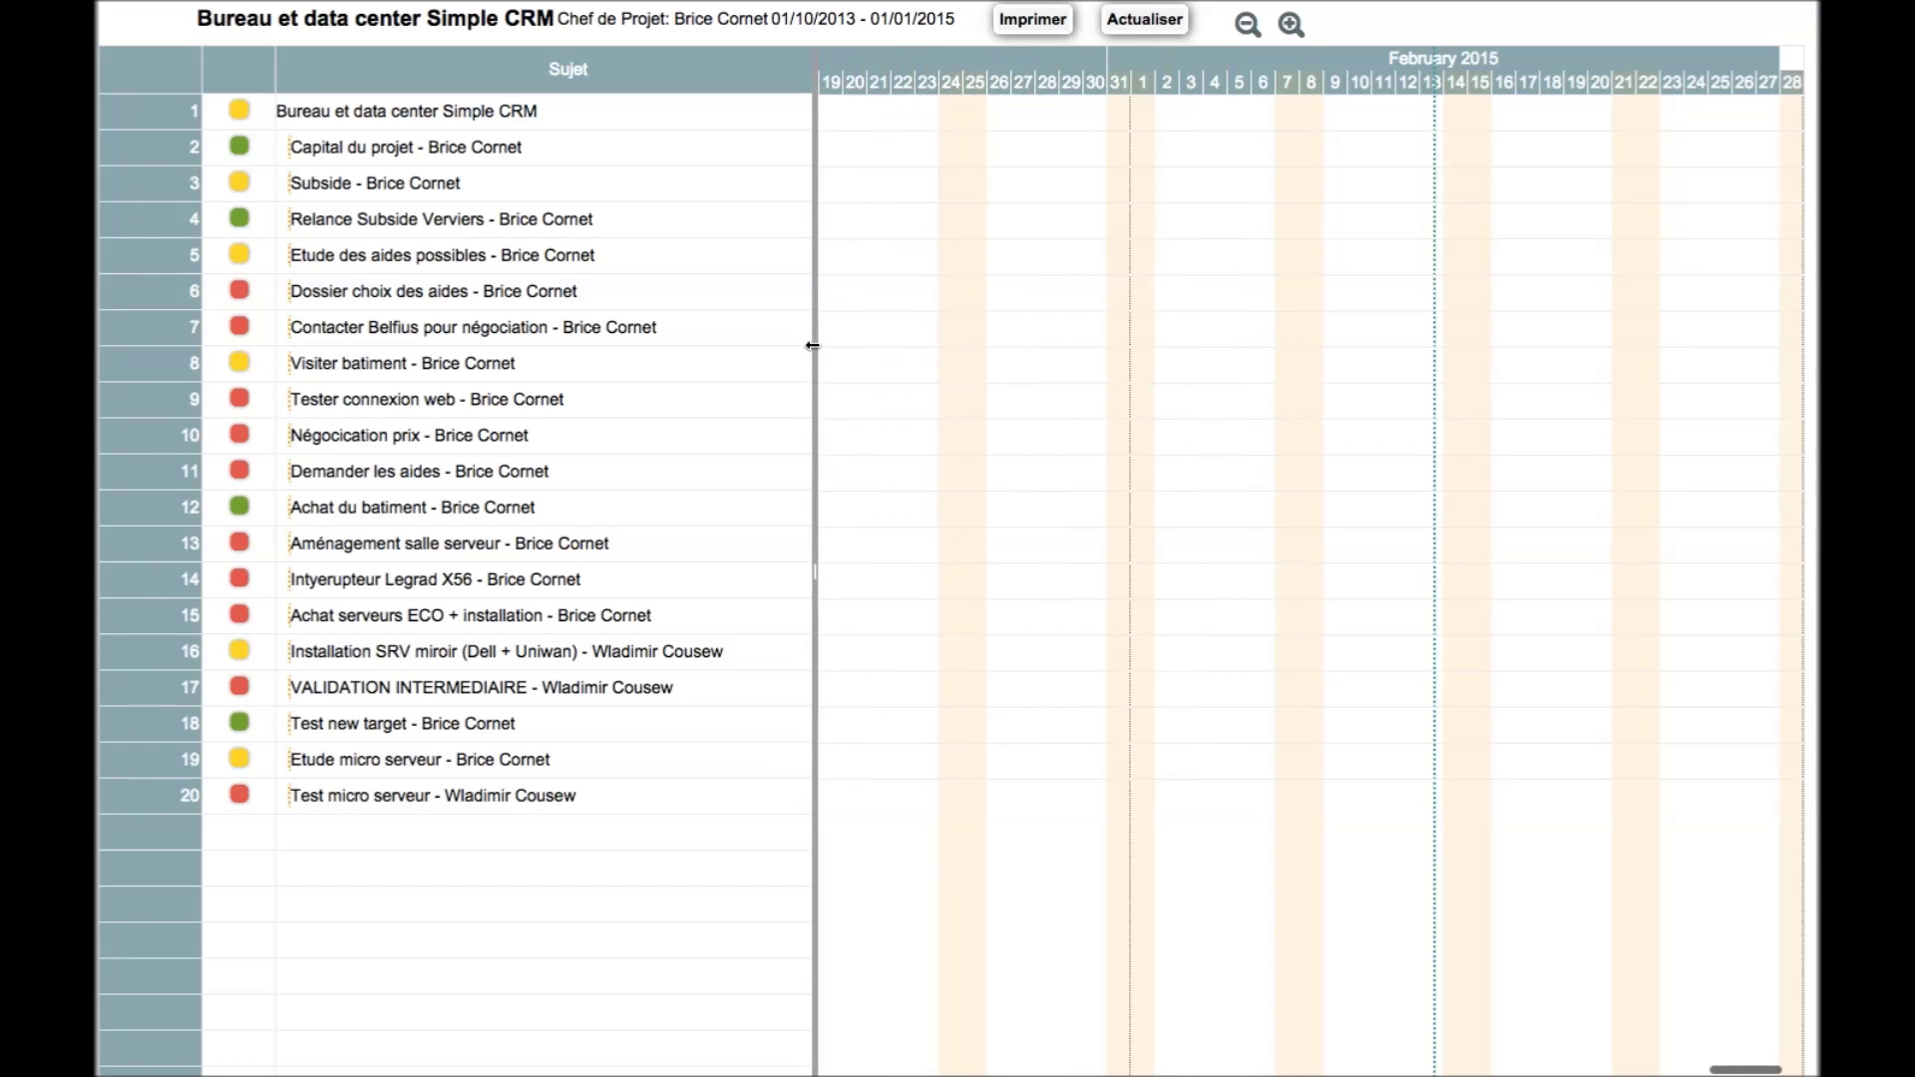
left_click(1240, 11)
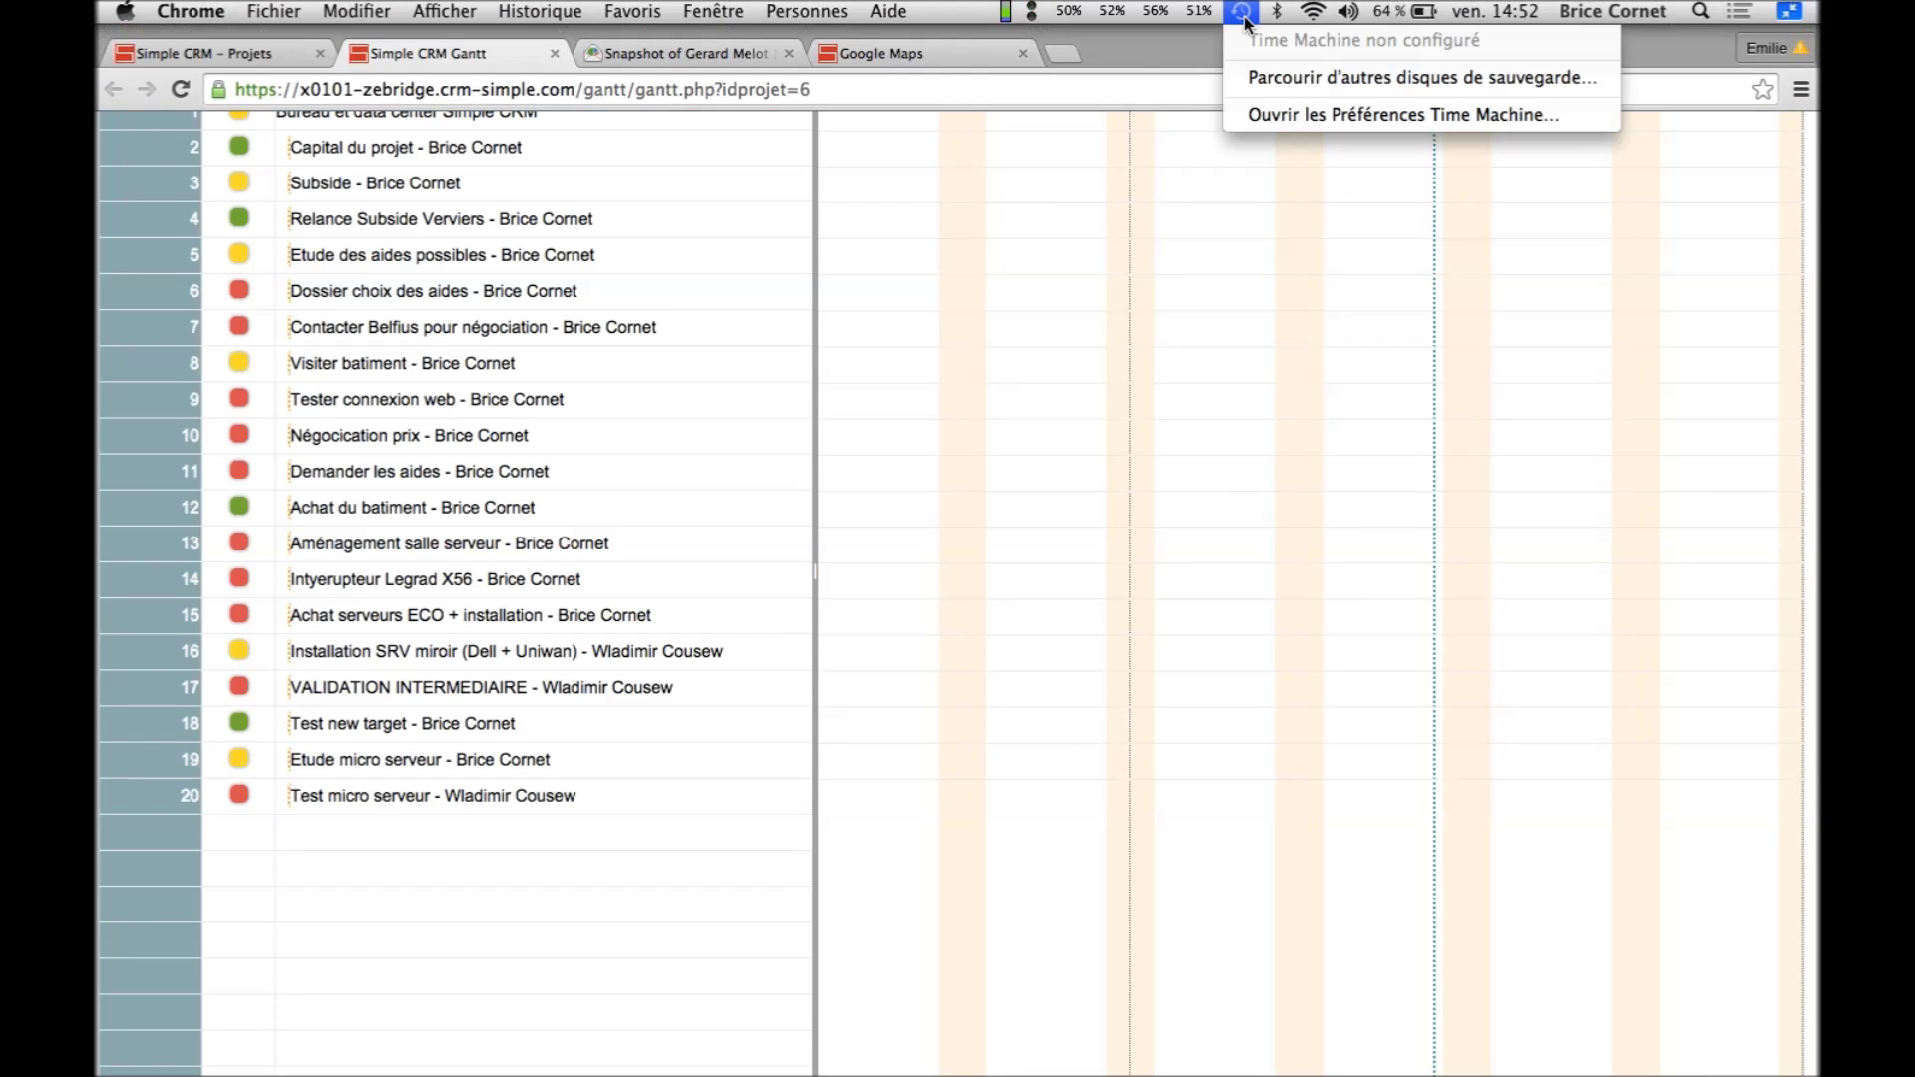
left_click(1184, 155)
left_click(1248, 22)
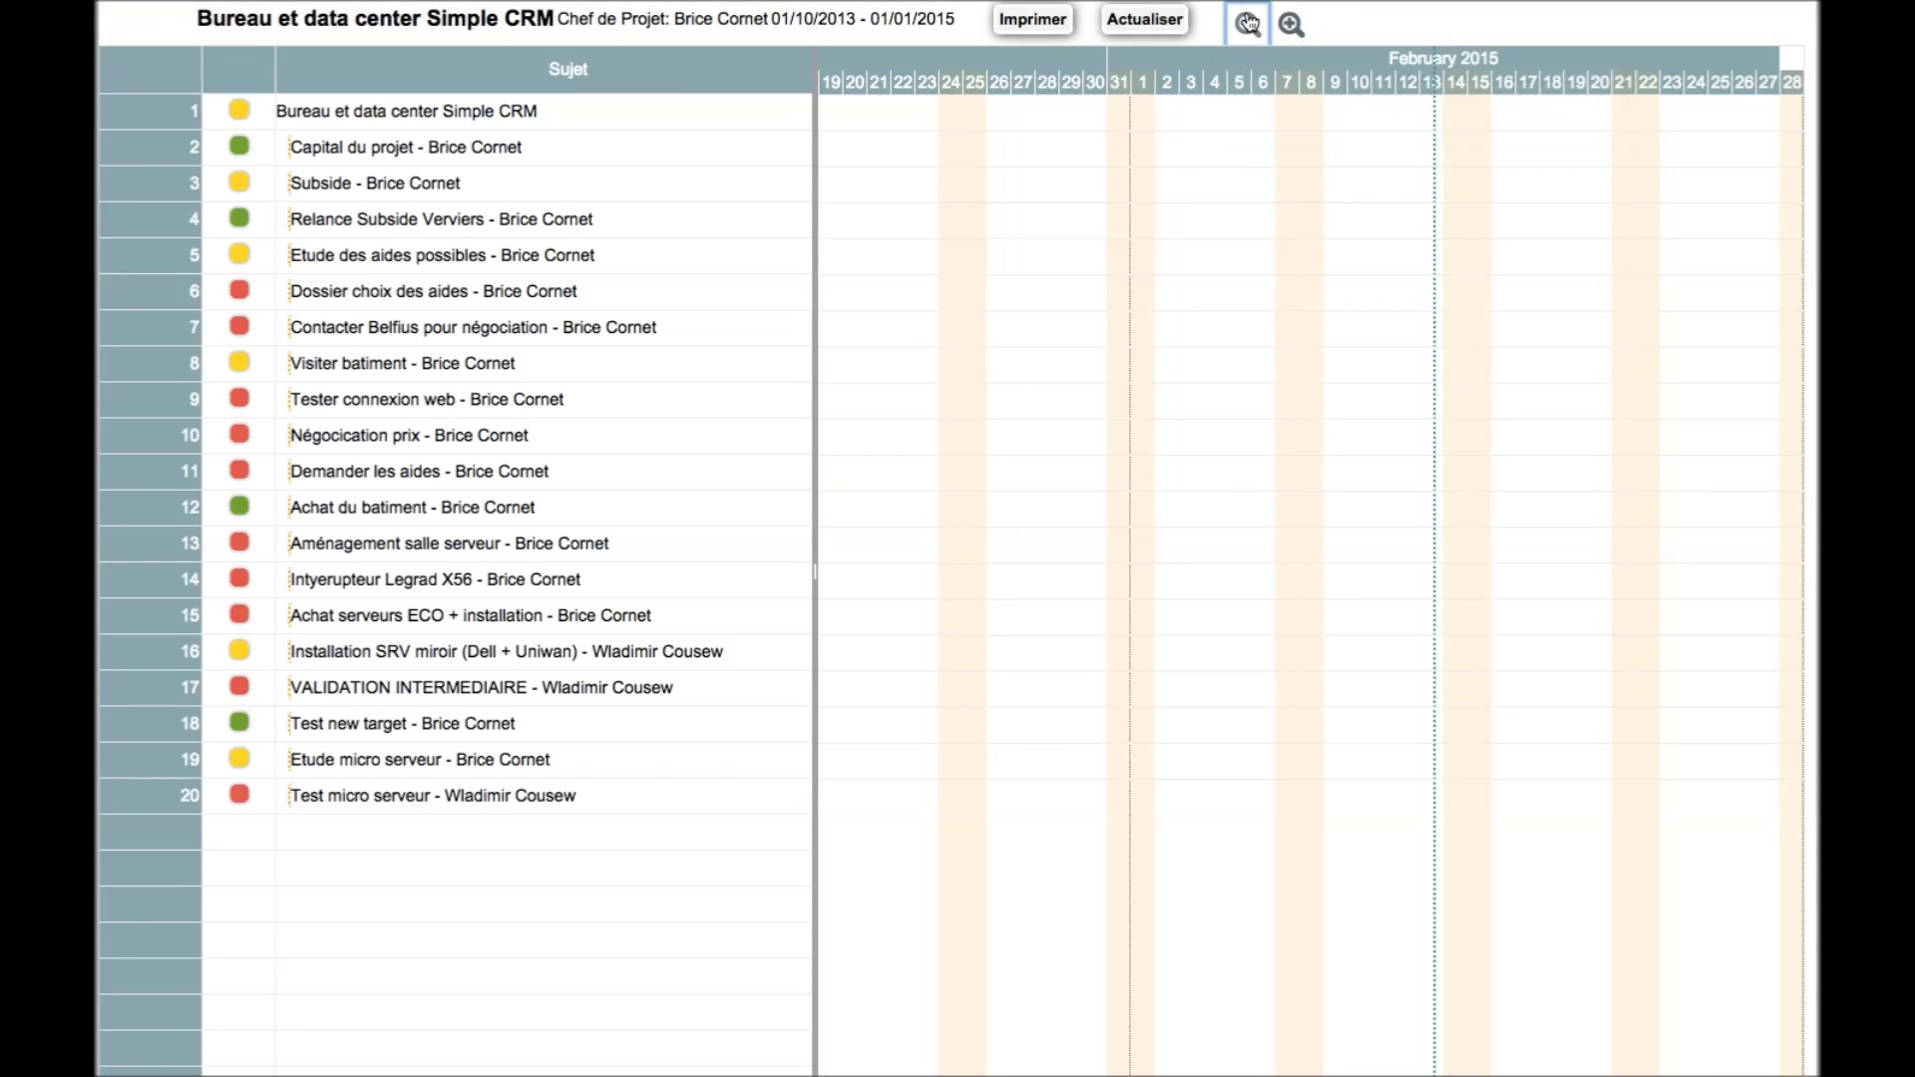
left_click(1248, 22)
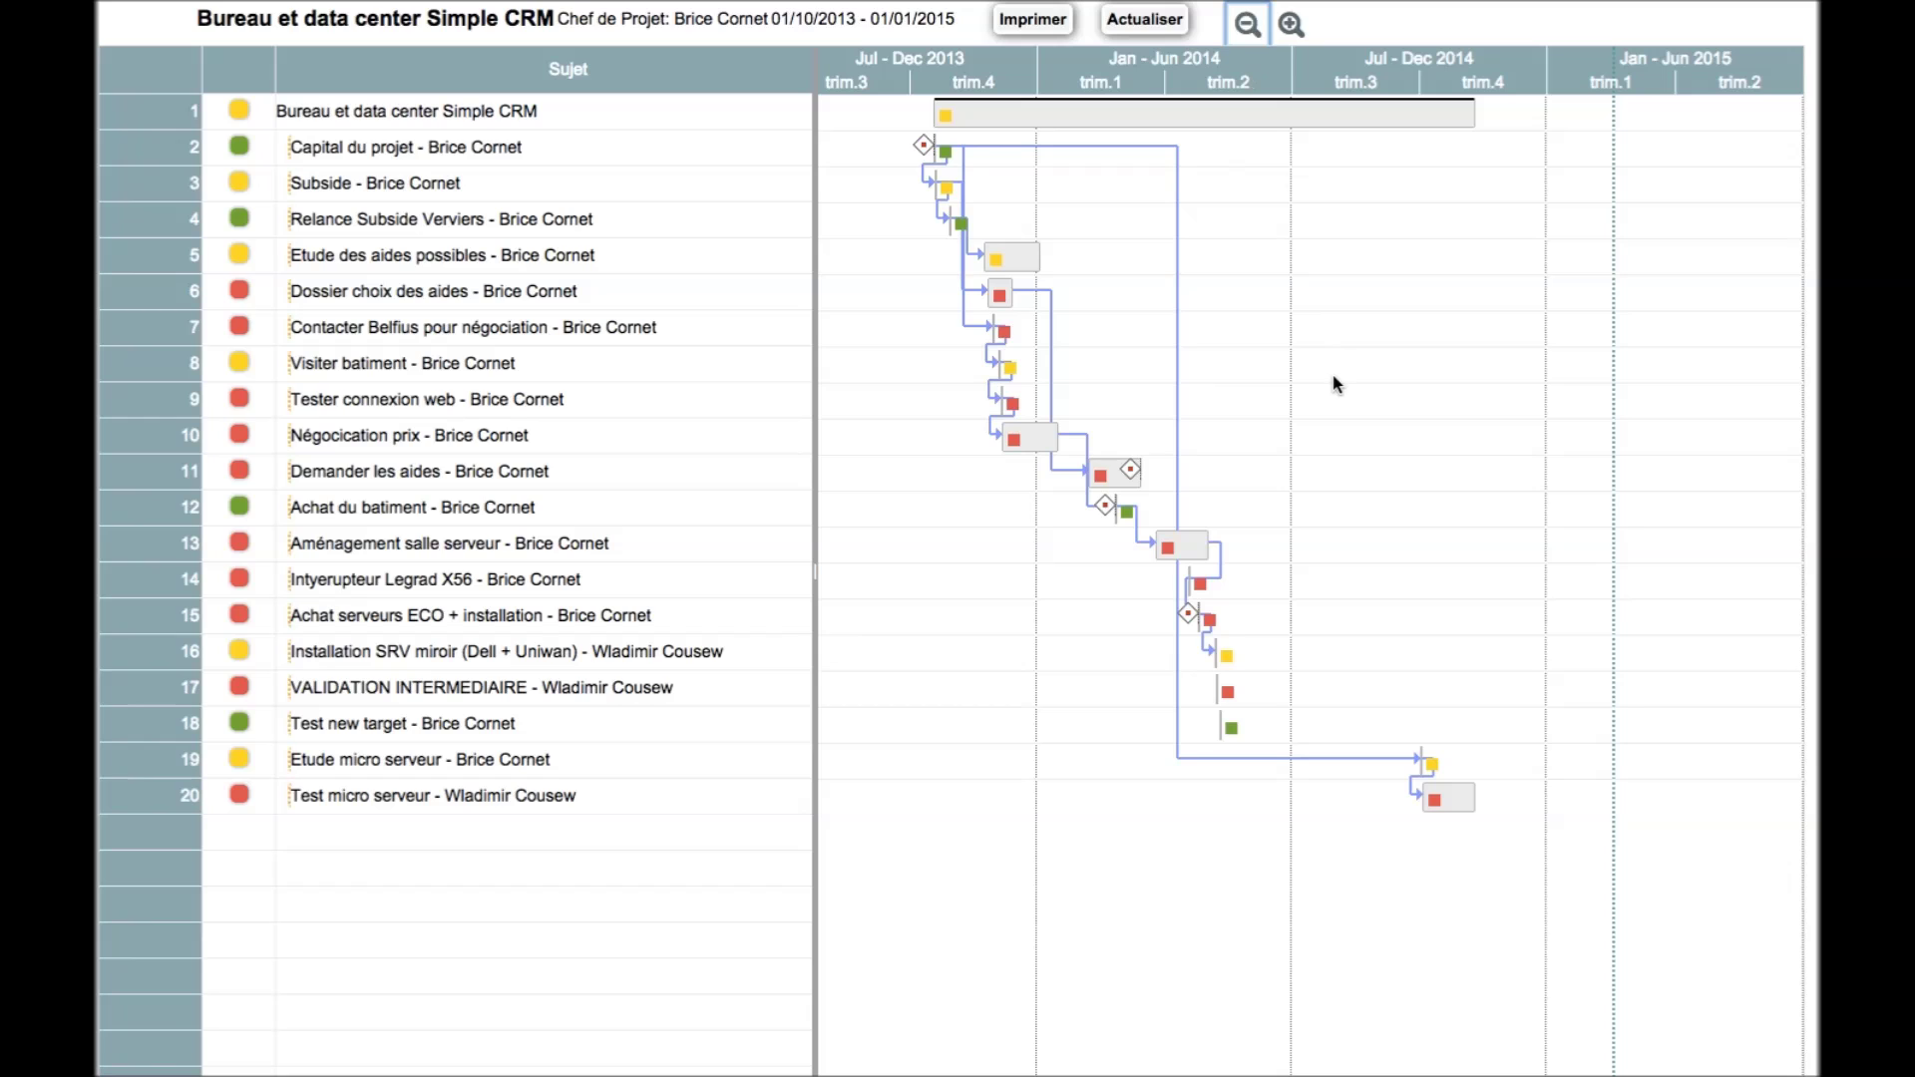
mouse_move(369, 3)
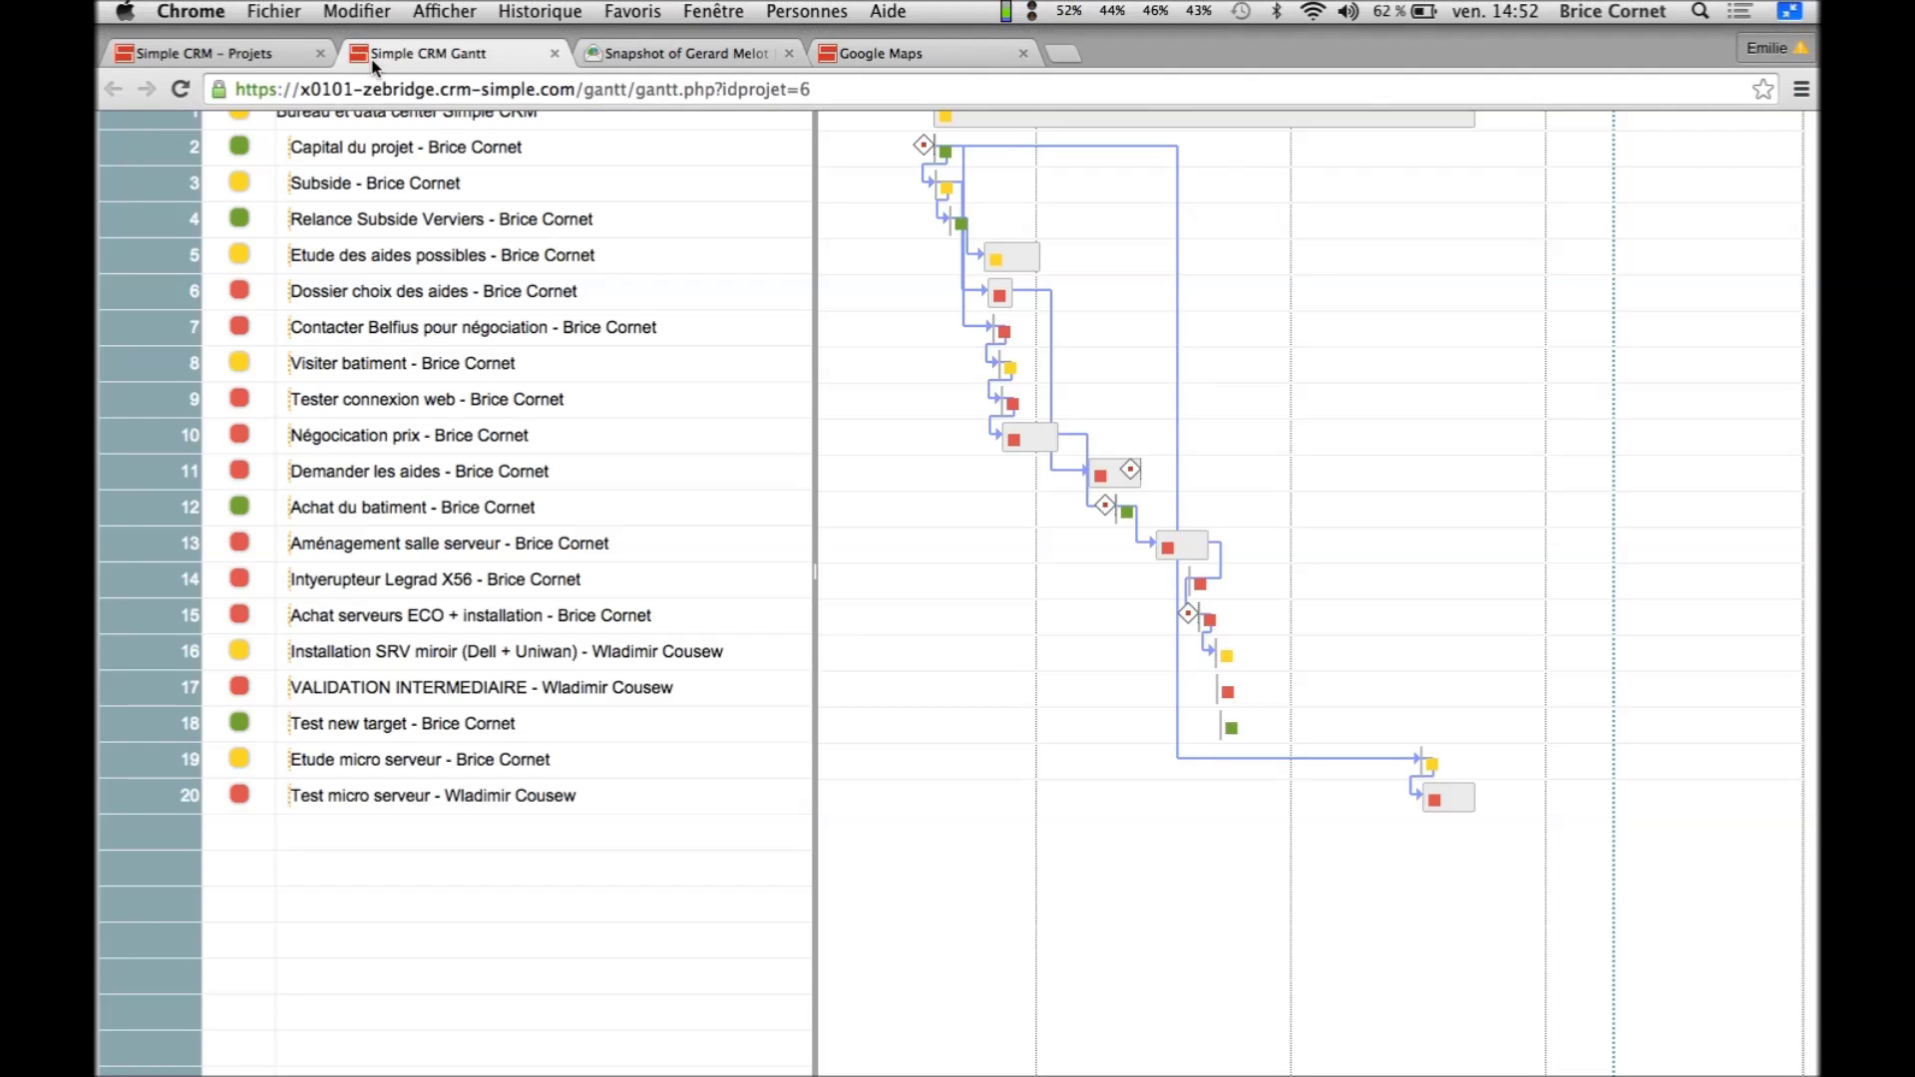
left_click(271, 58)
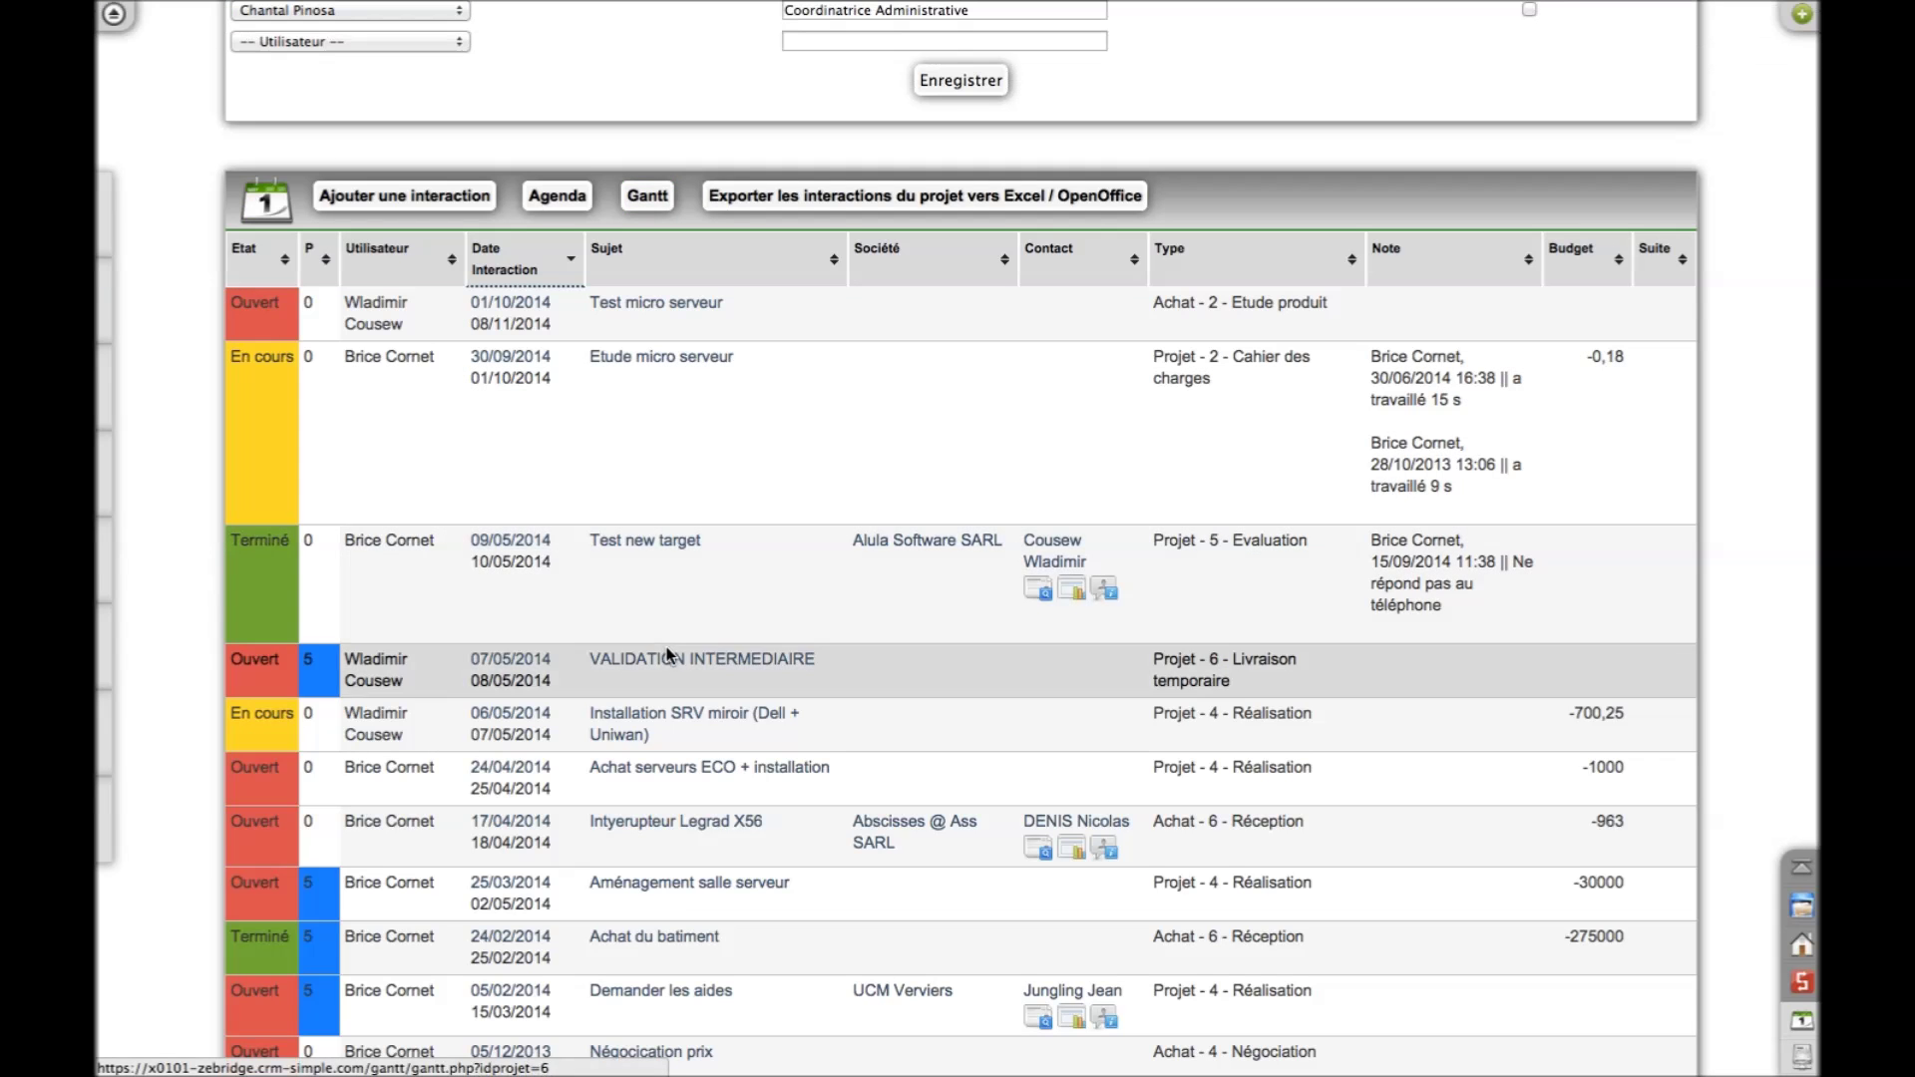
Change the VALIDATION INTERMEDIAIRE interaction's start date to 01/07/2014 and save it
left_click(669, 663)
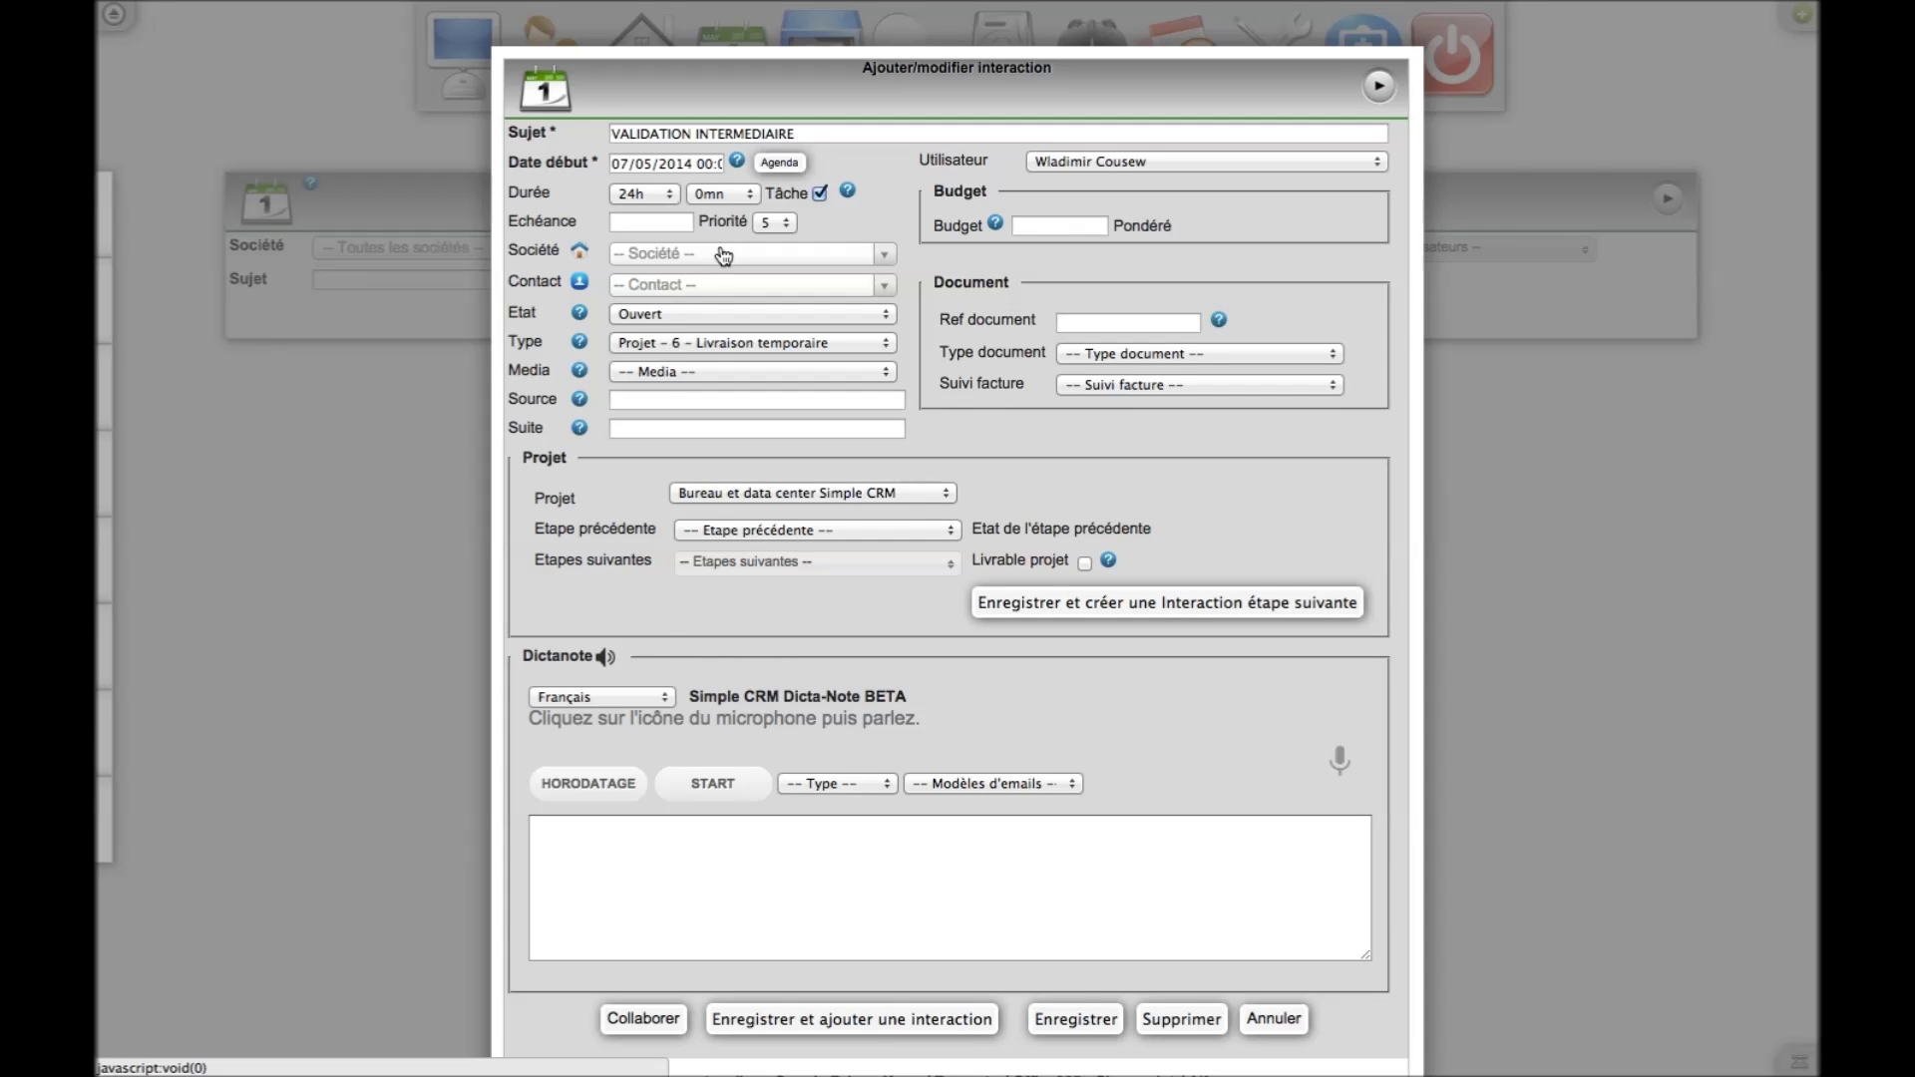
left_click(662, 164)
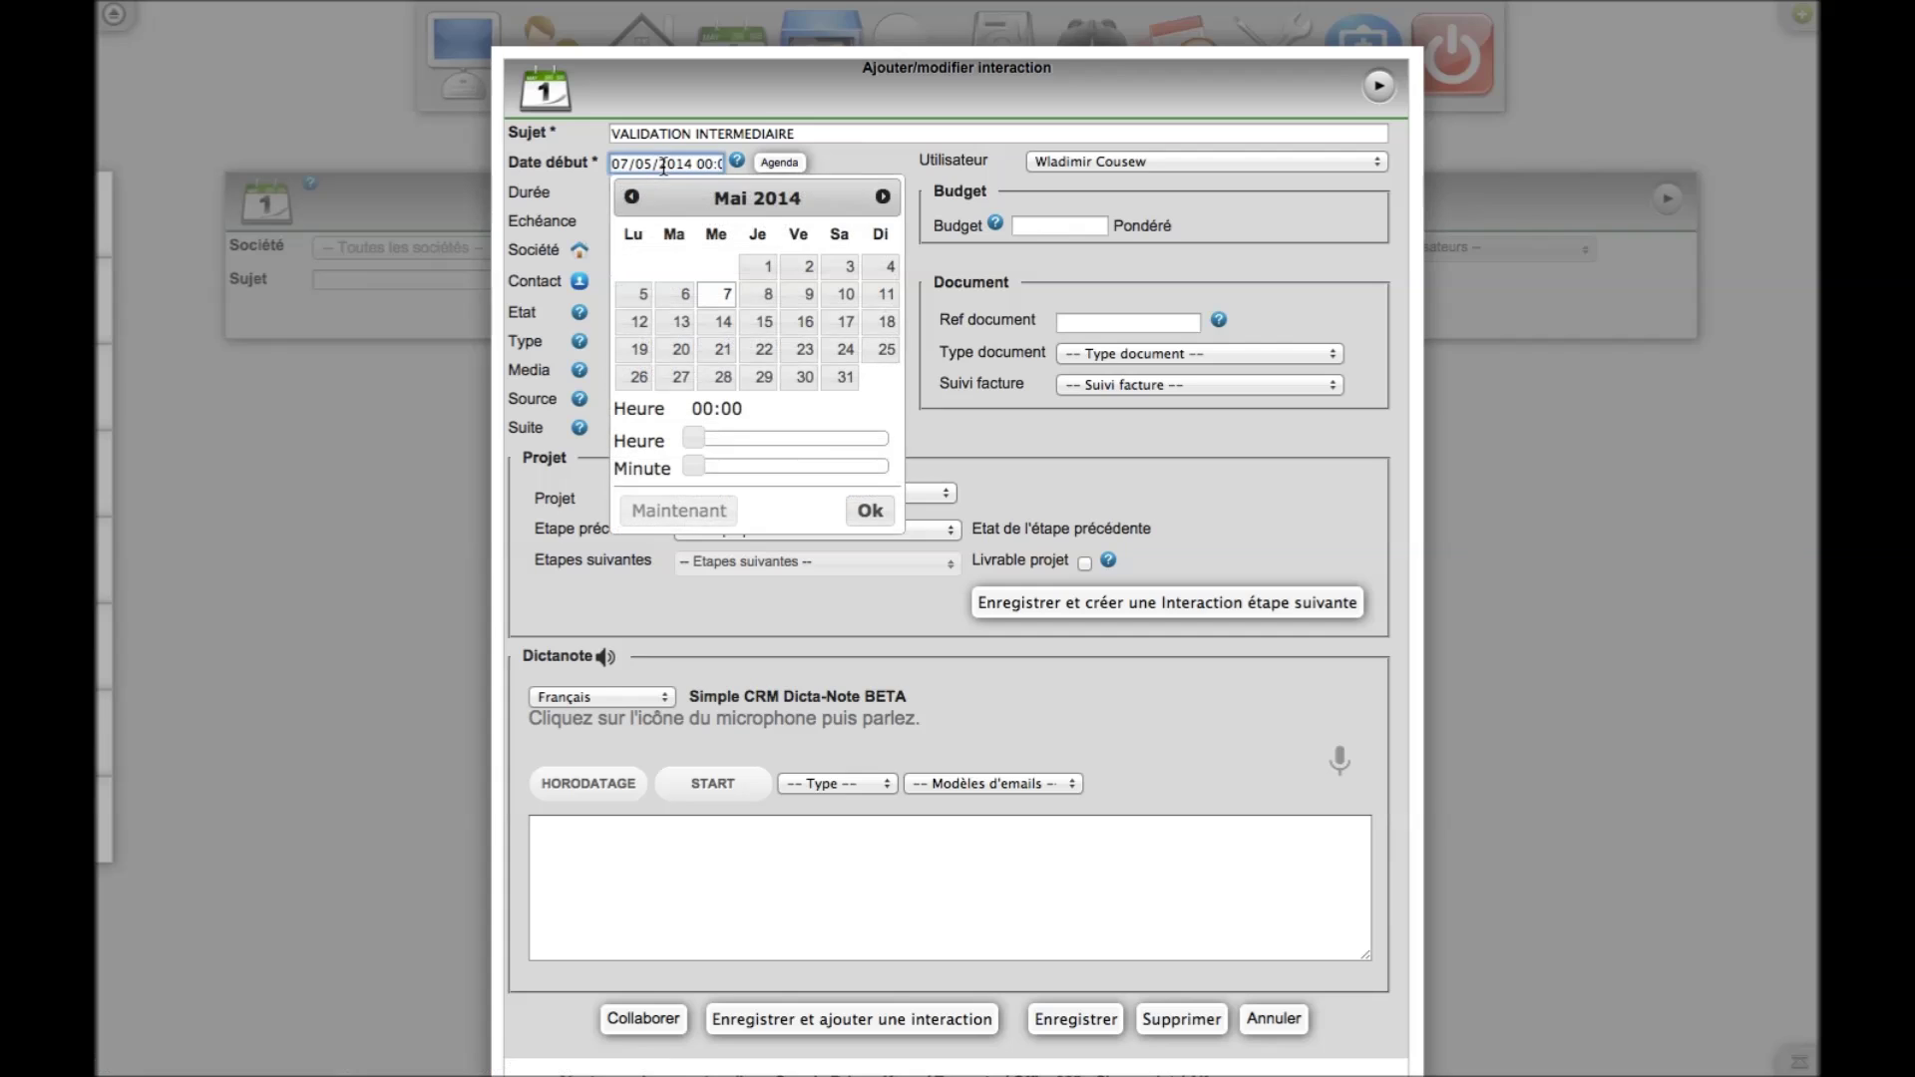
left_click(881, 197)
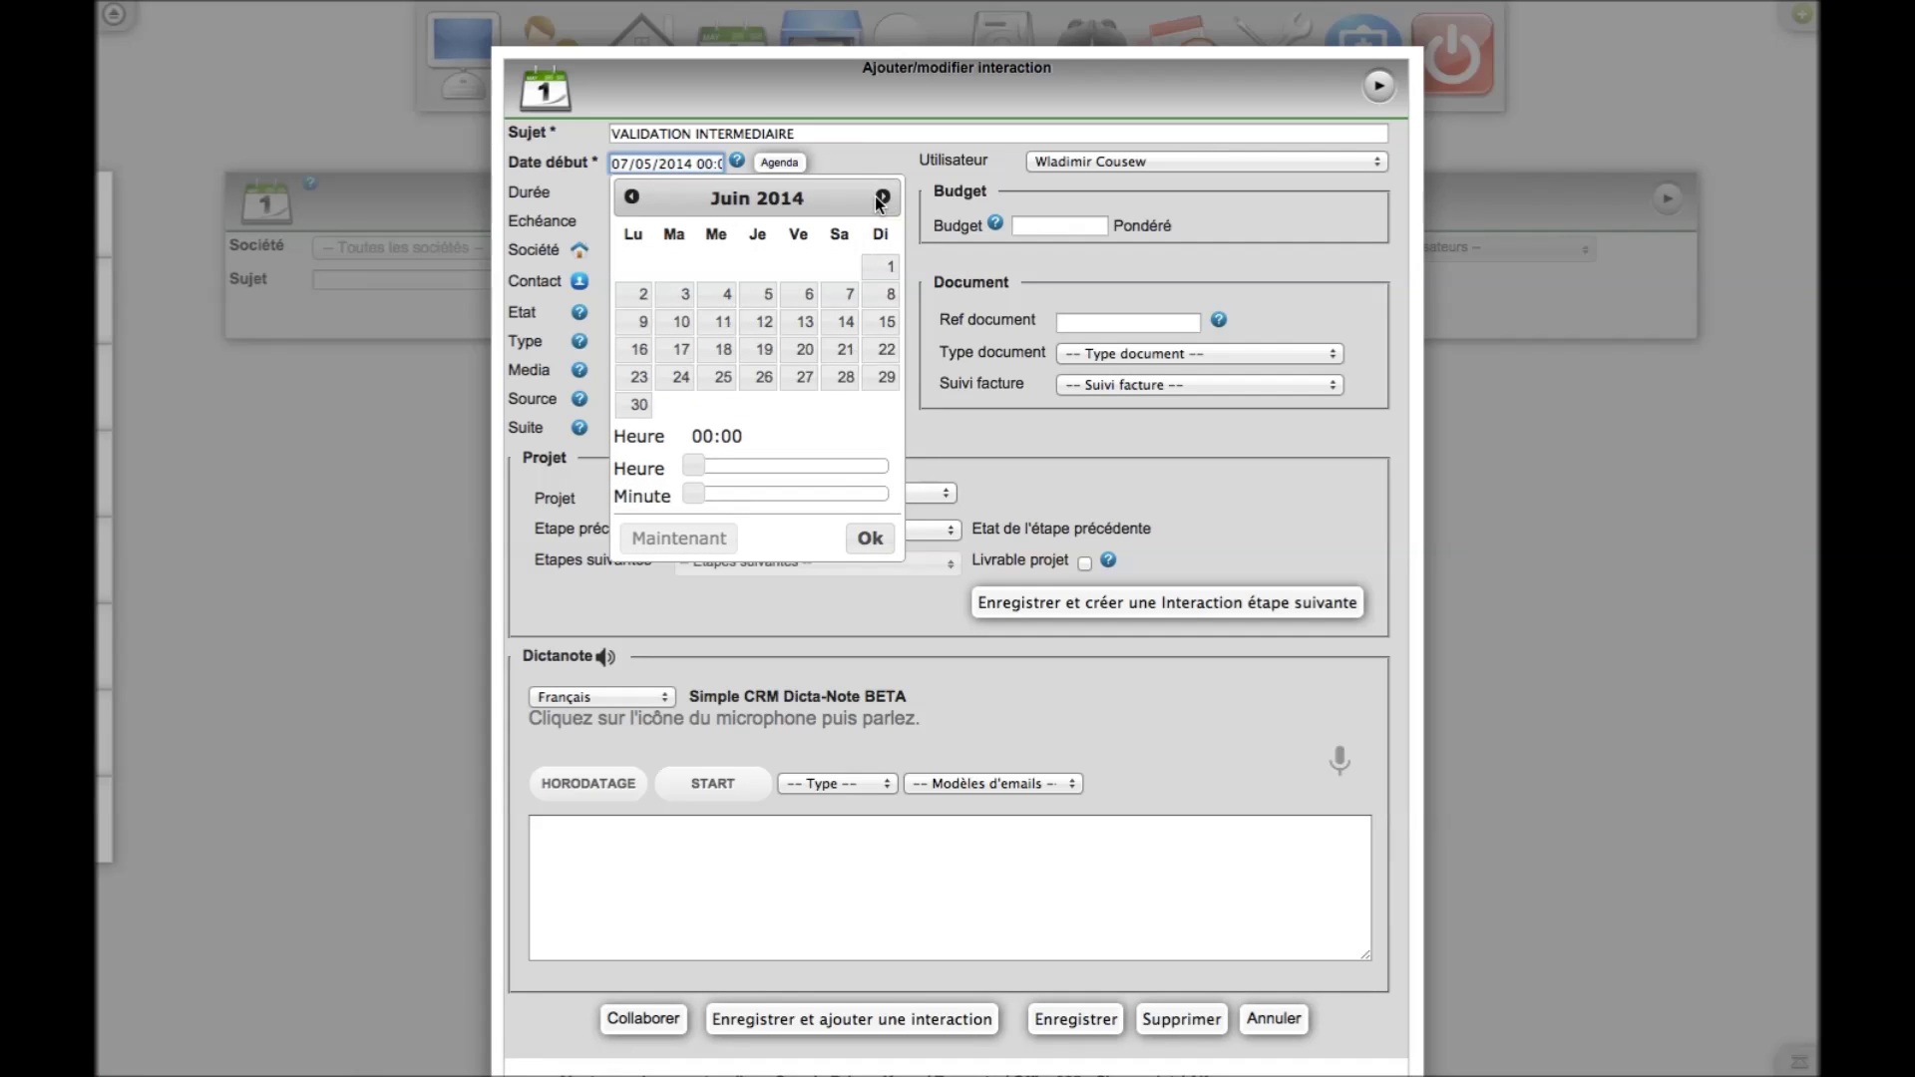
left_click(881, 198)
left_click(679, 264)
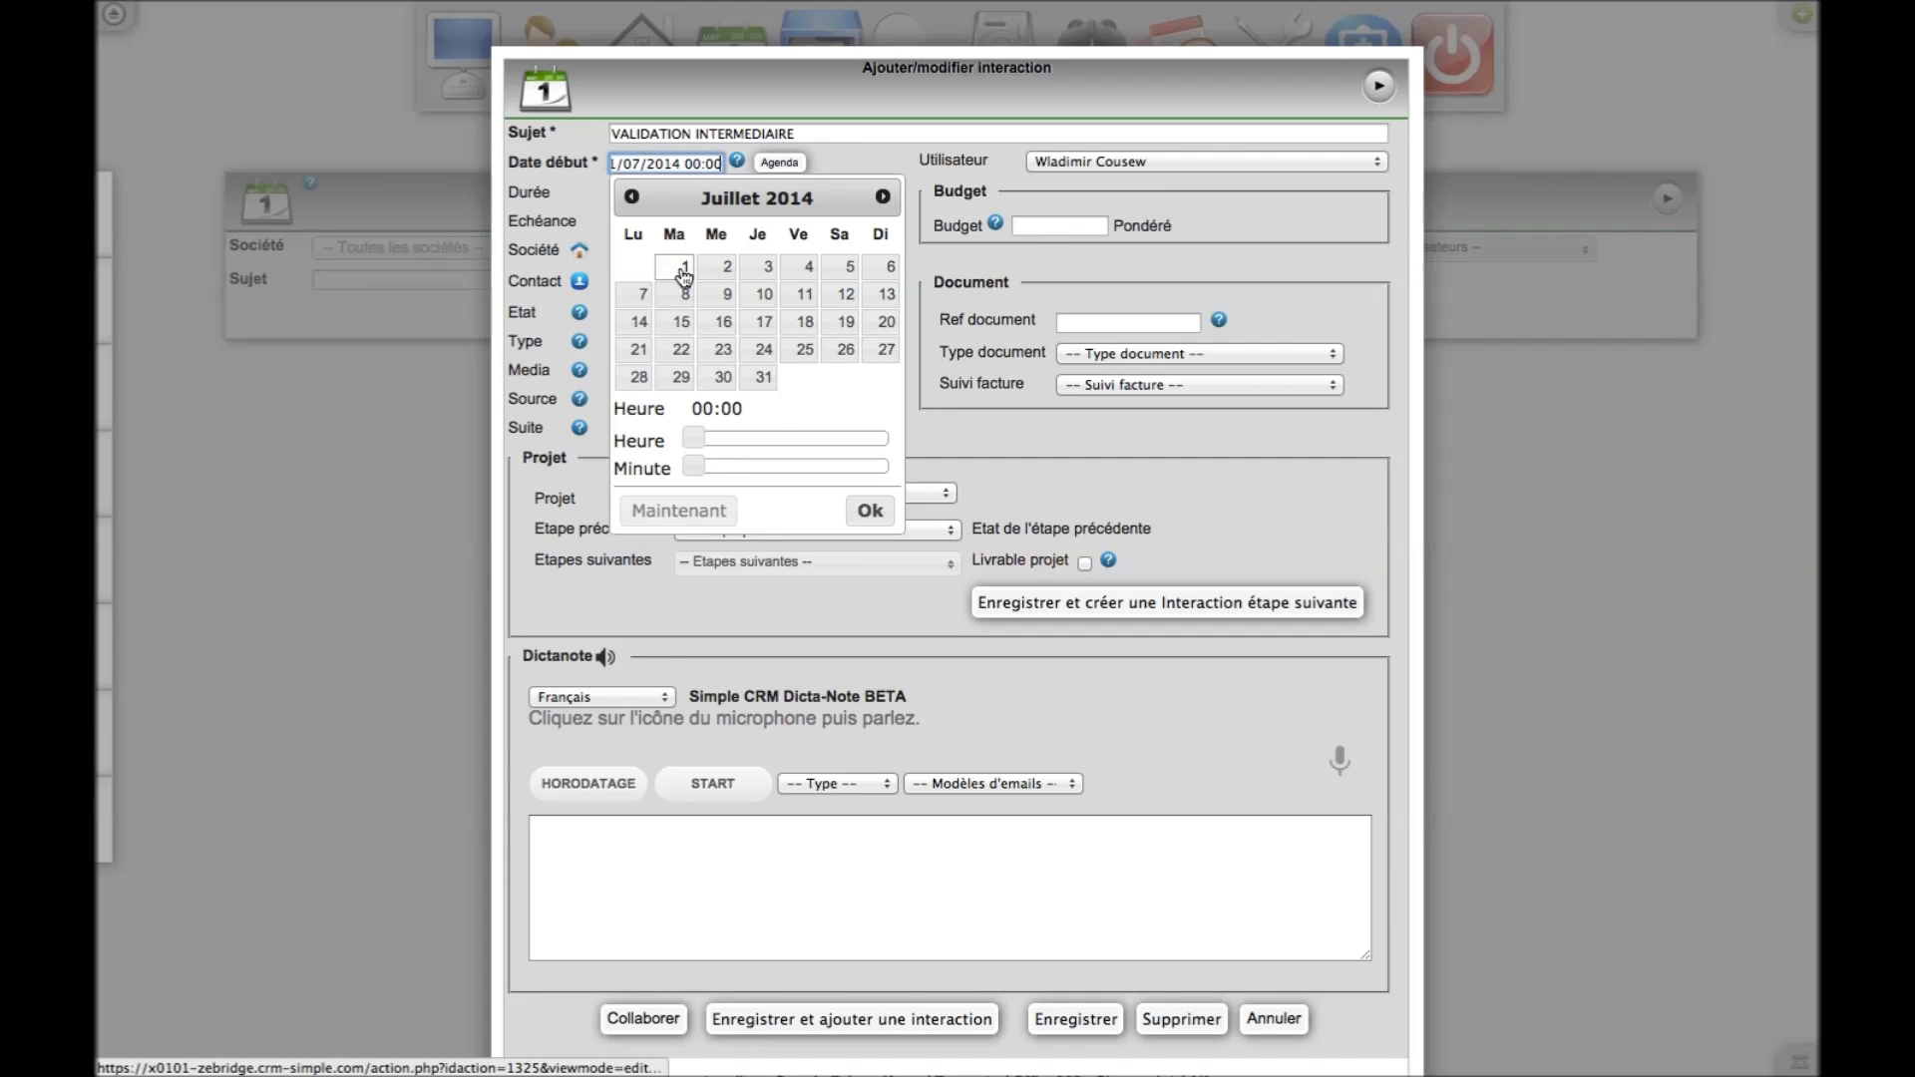
left_click(871, 511)
left_click(1075, 1018)
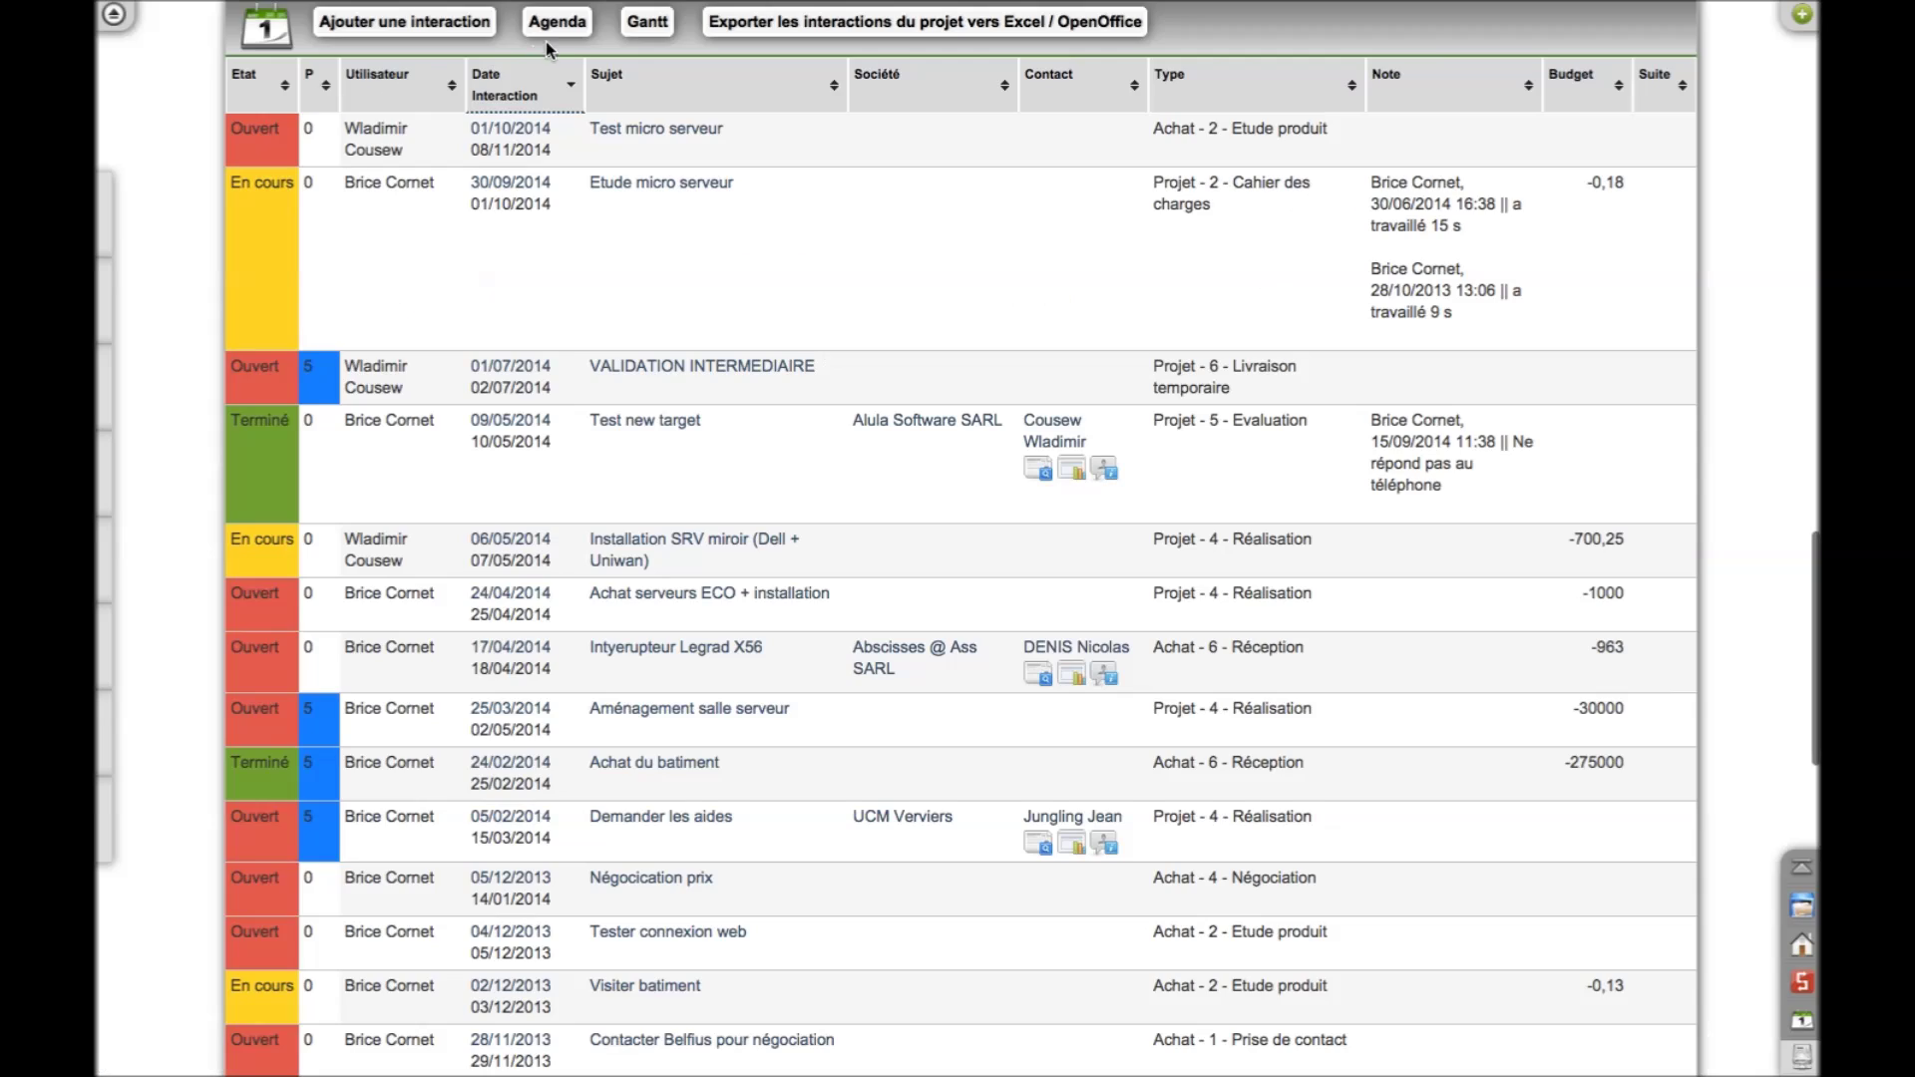
Refresh the Gantt chart zoomed out to quarters, then return to the interactions list
mouse_move(596, 5)
left_click(499, 45)
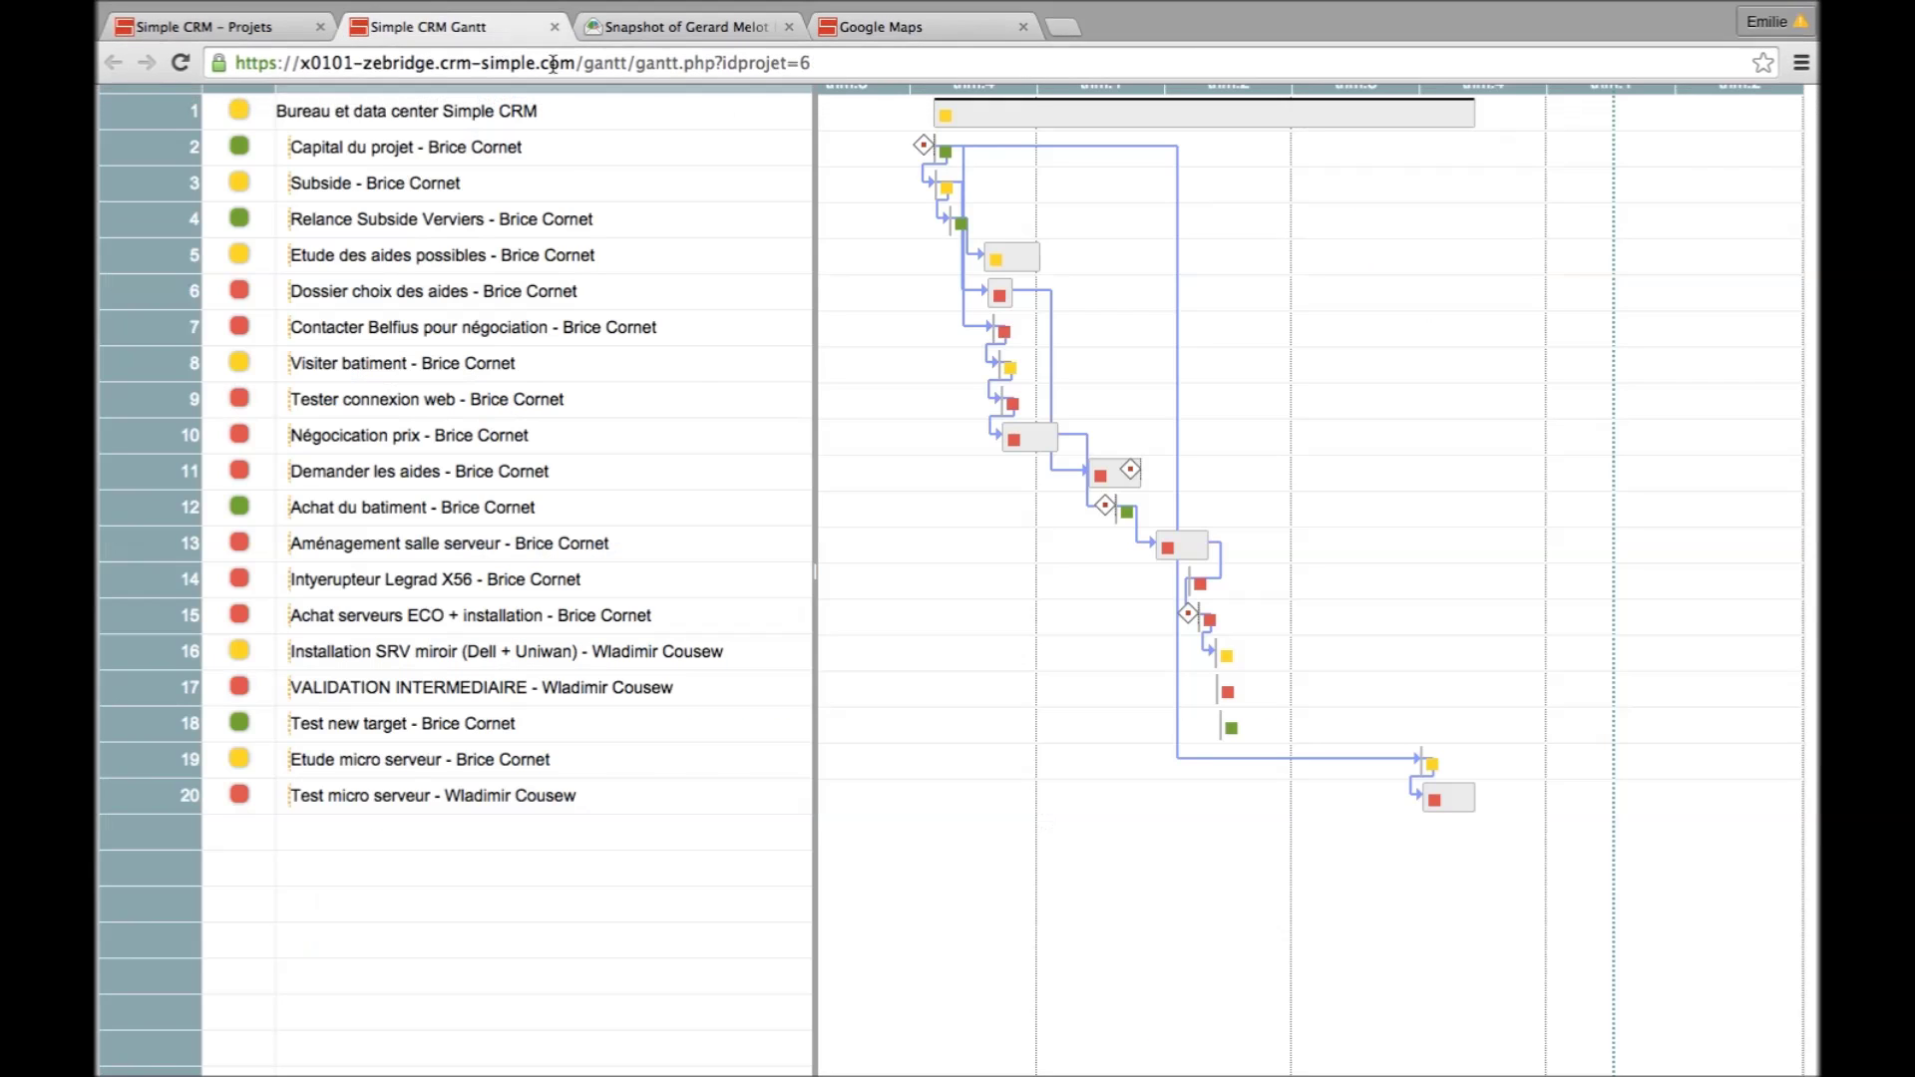
left_click(1145, 19)
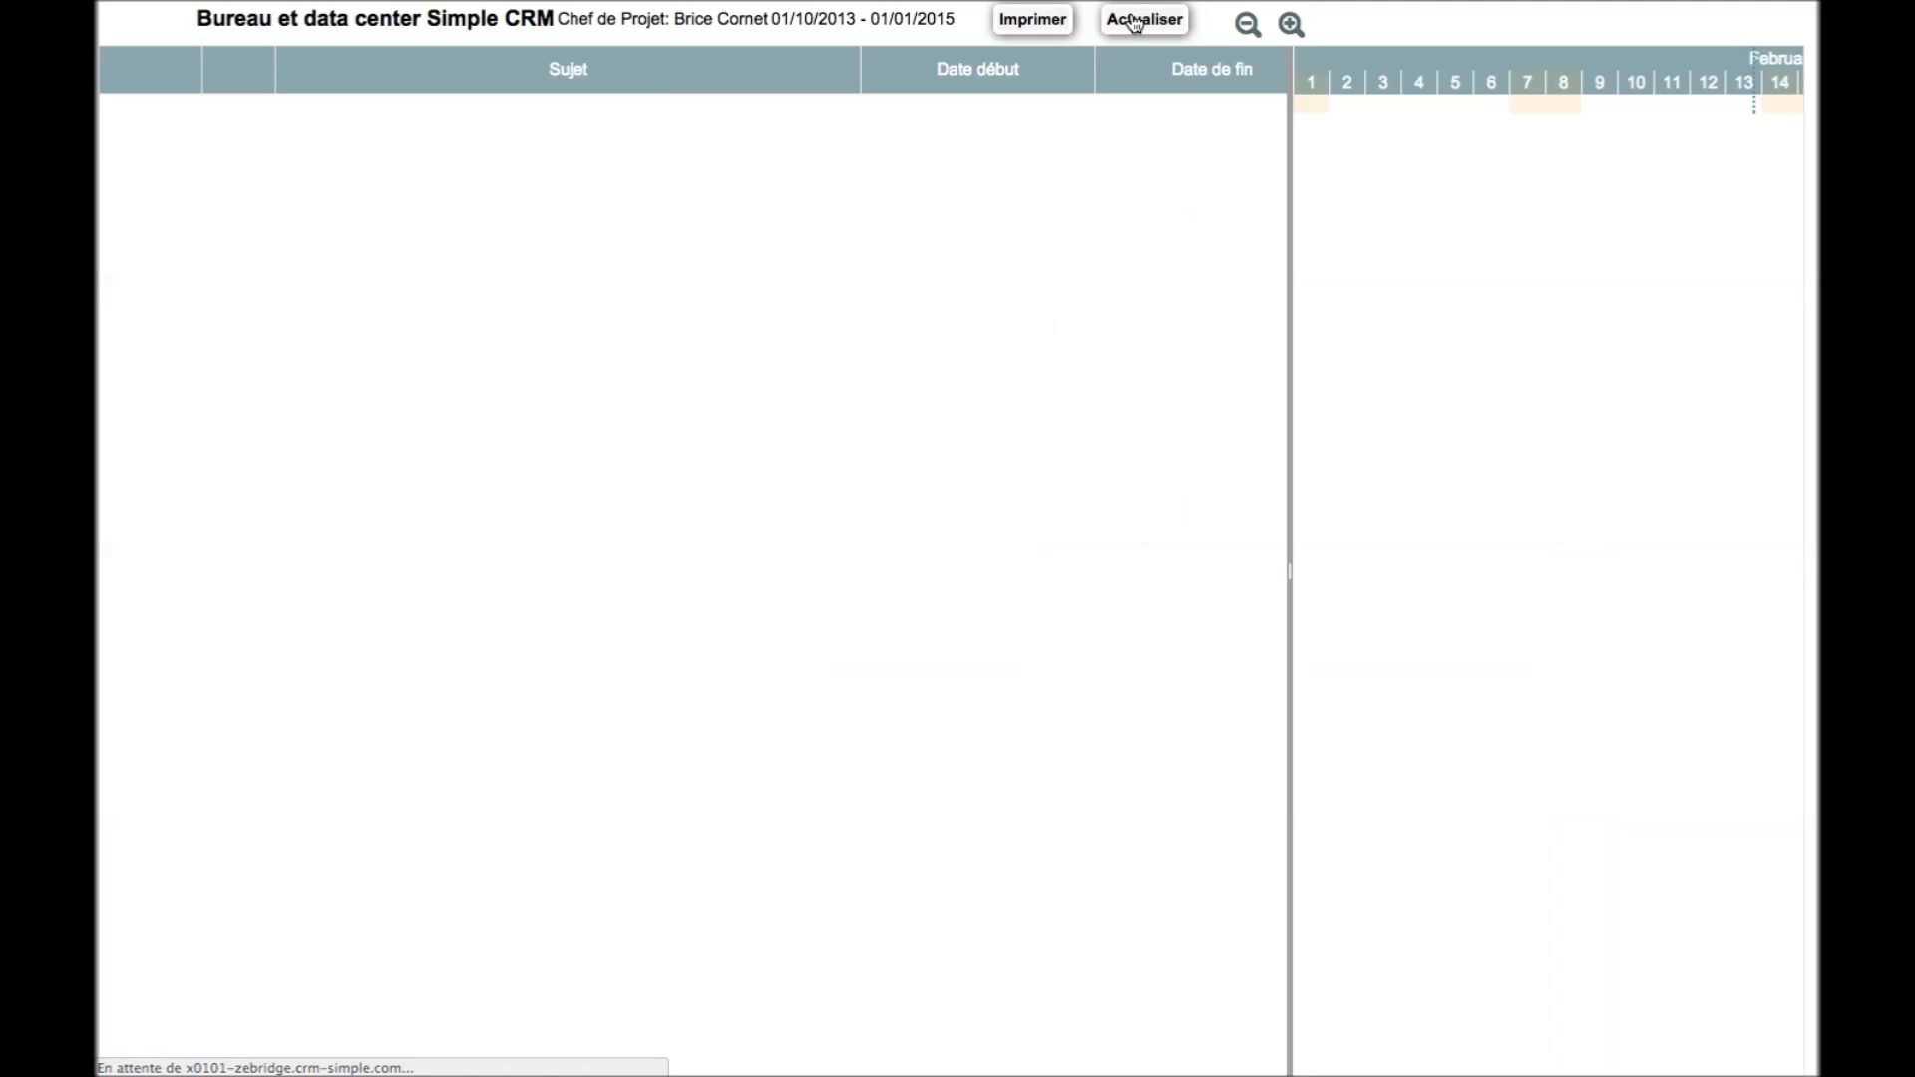
left_click_drag(1289, 186, 824, 150)
left_click(1247, 24)
left_click(1247, 24)
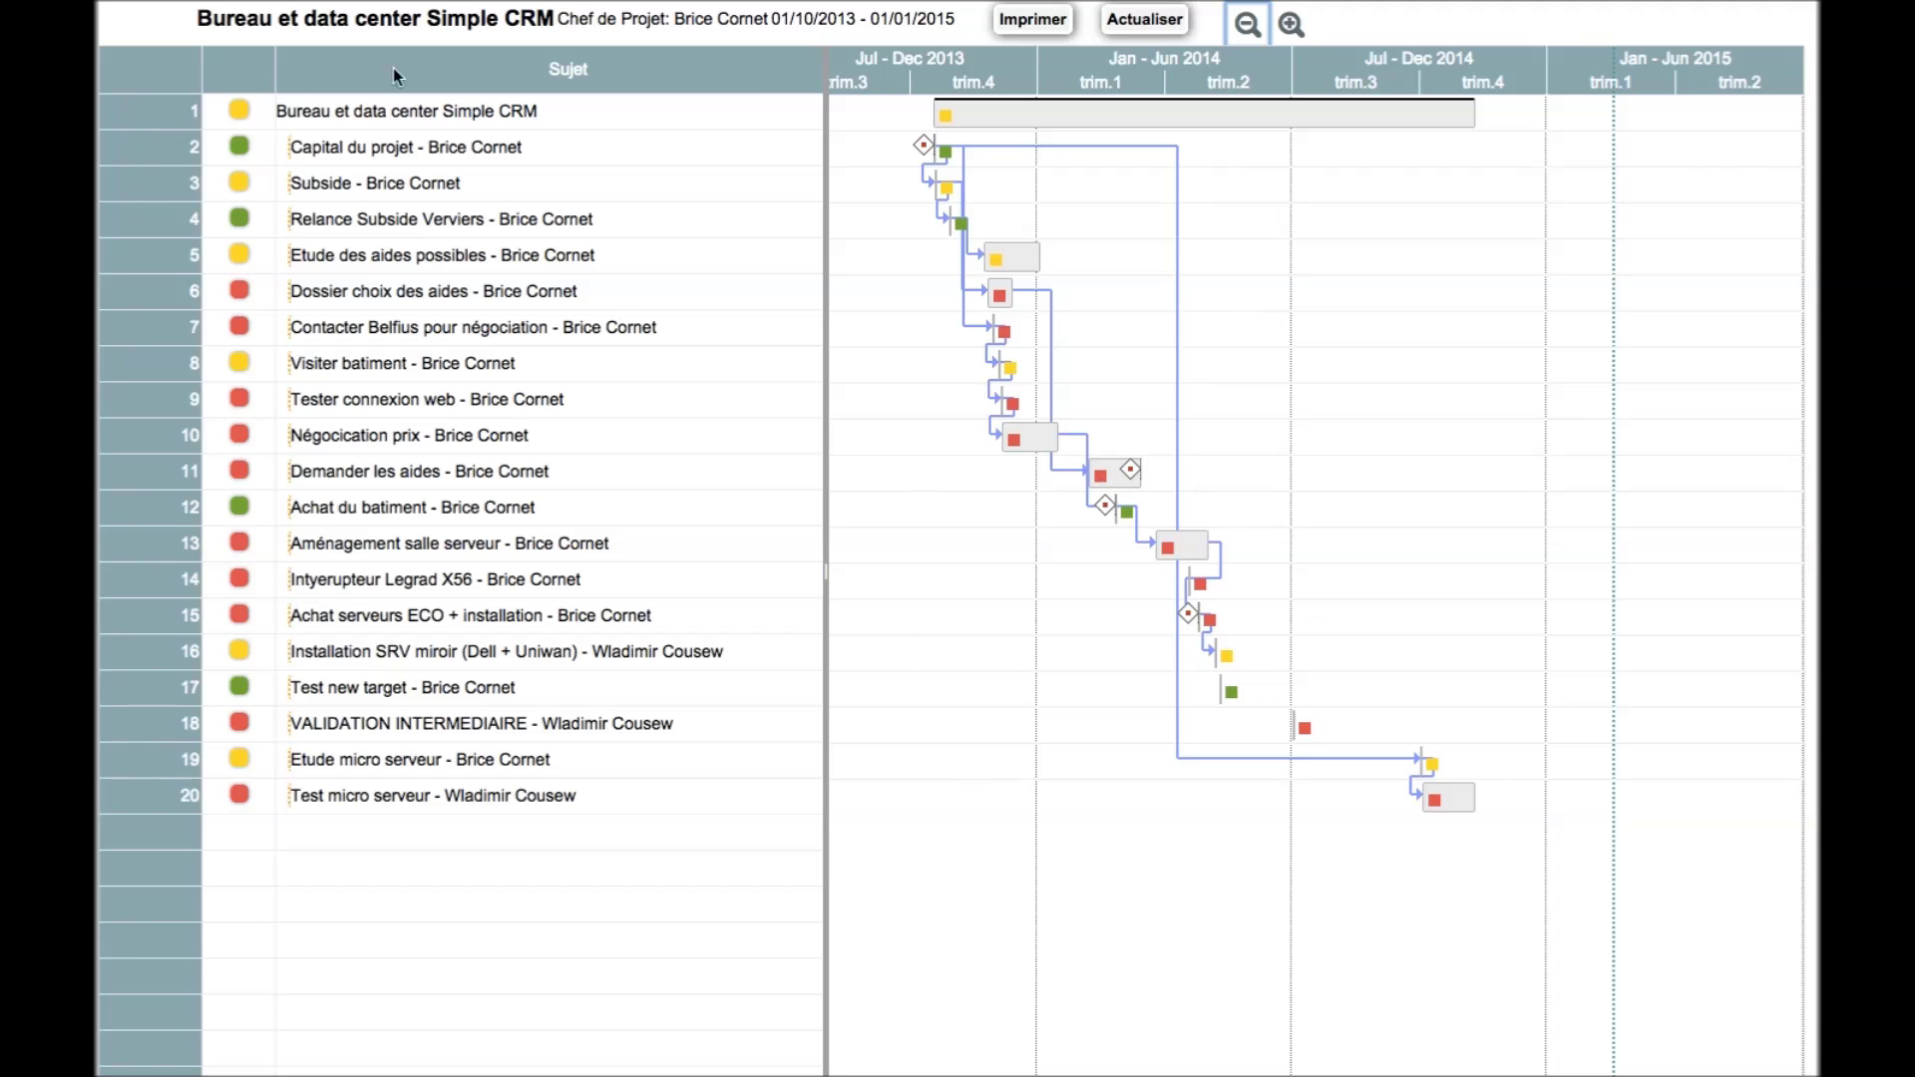
mouse_move(271, 10)
left_click(209, 53)
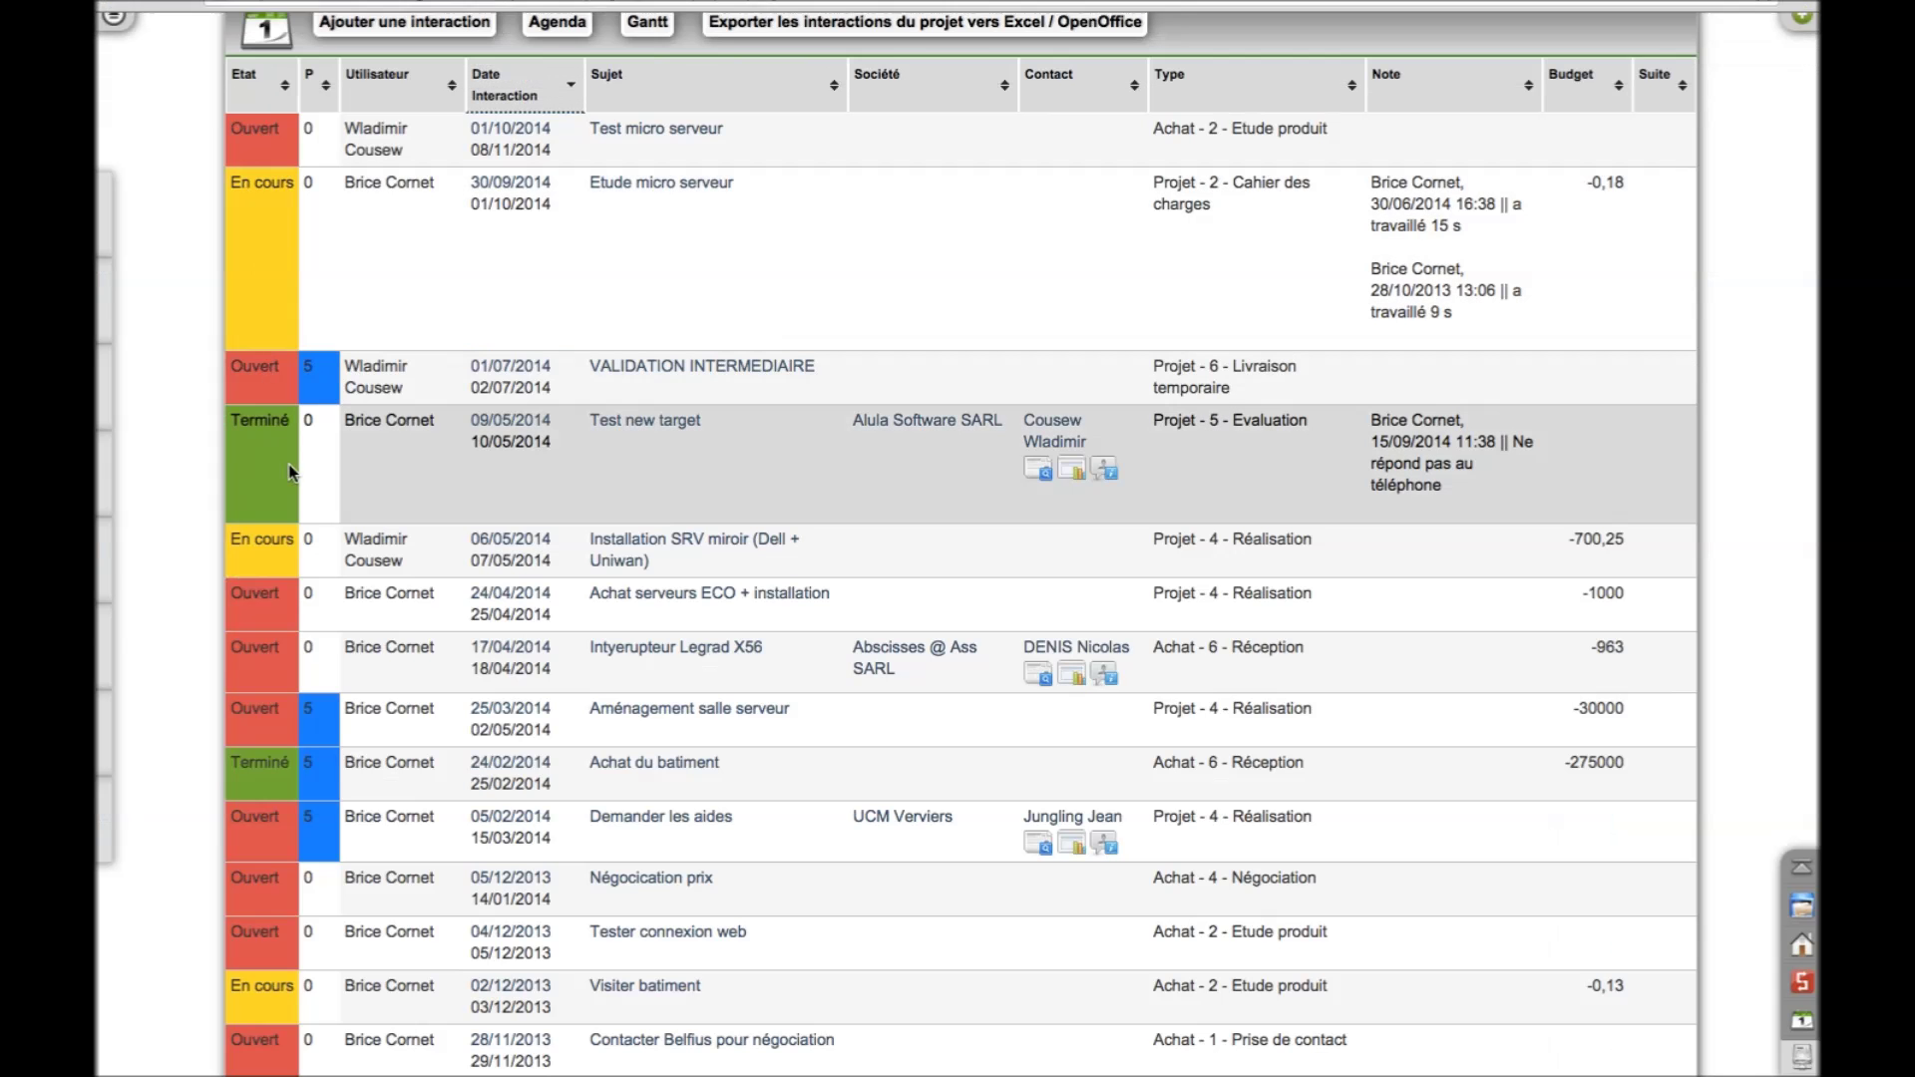
Review the project's charts and financial summary
scroll(185, 423, "down", 20)
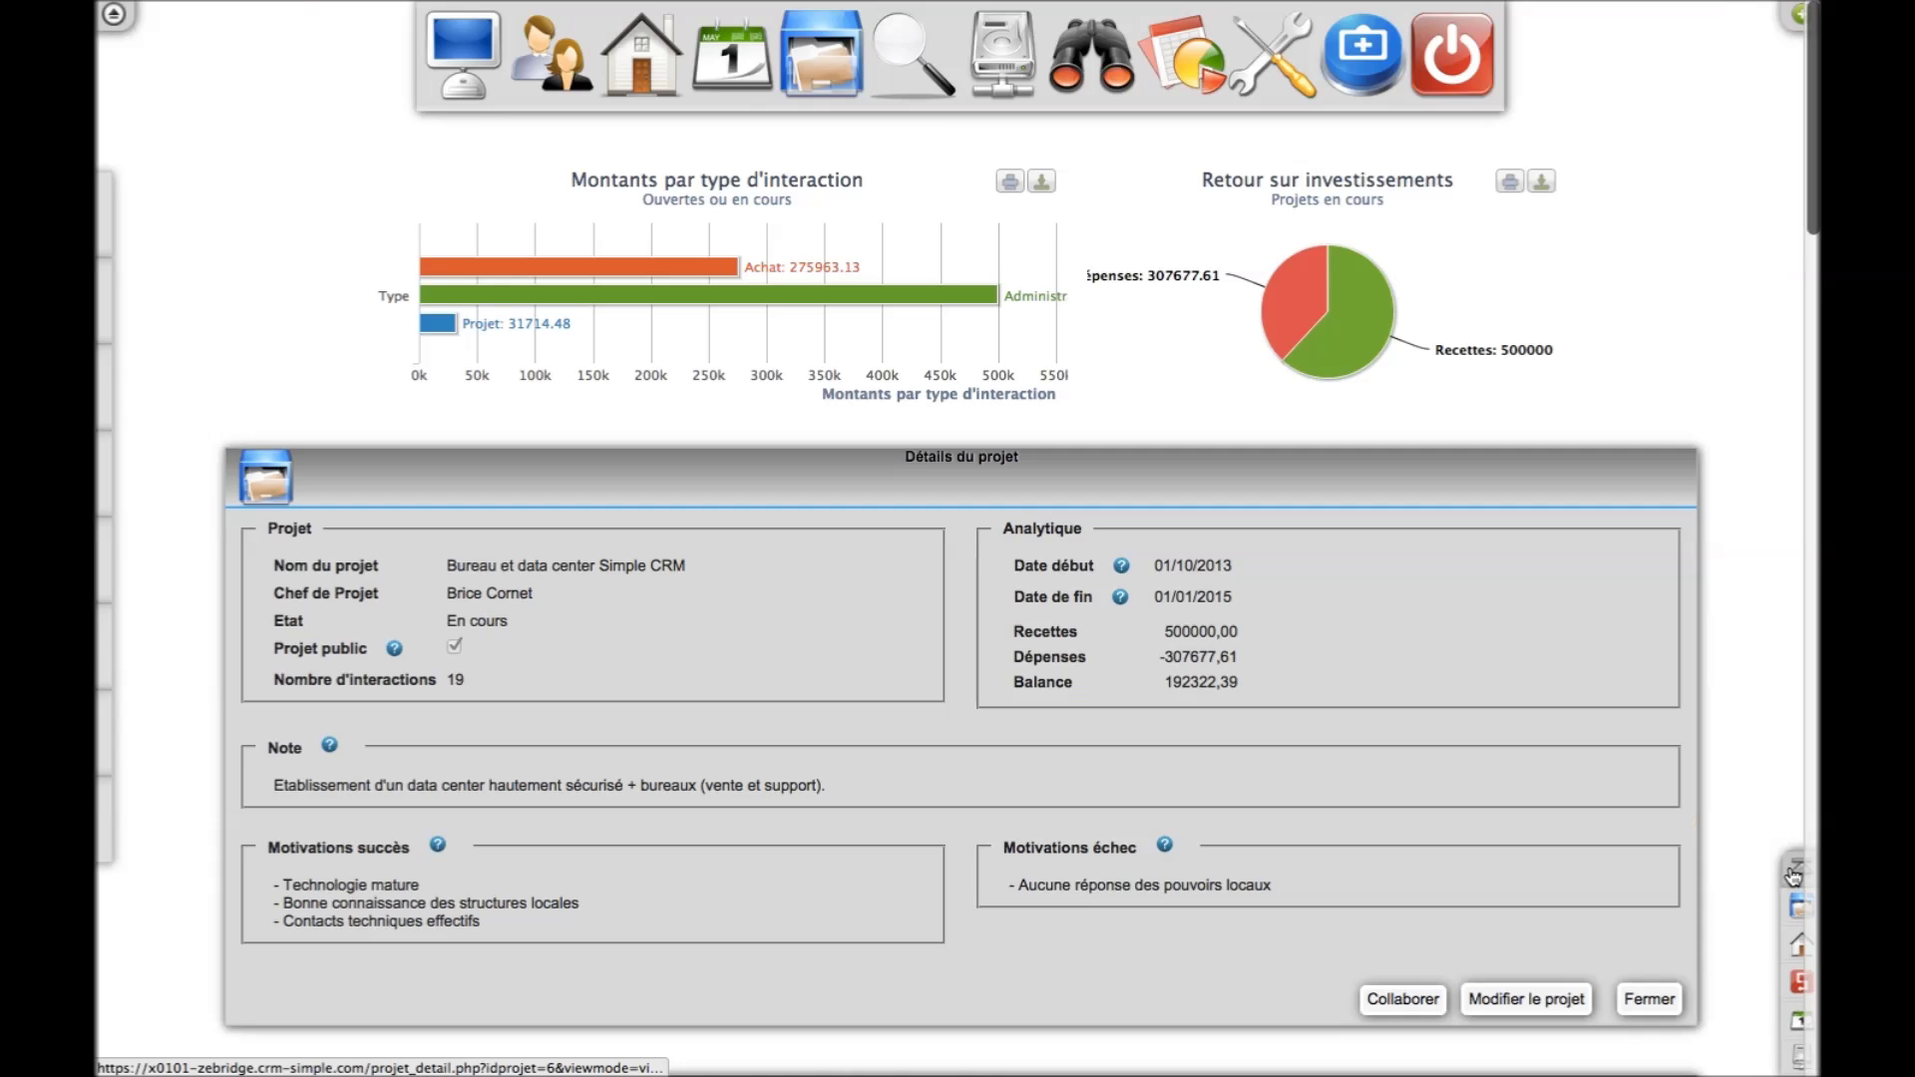
left_click(1795, 874)
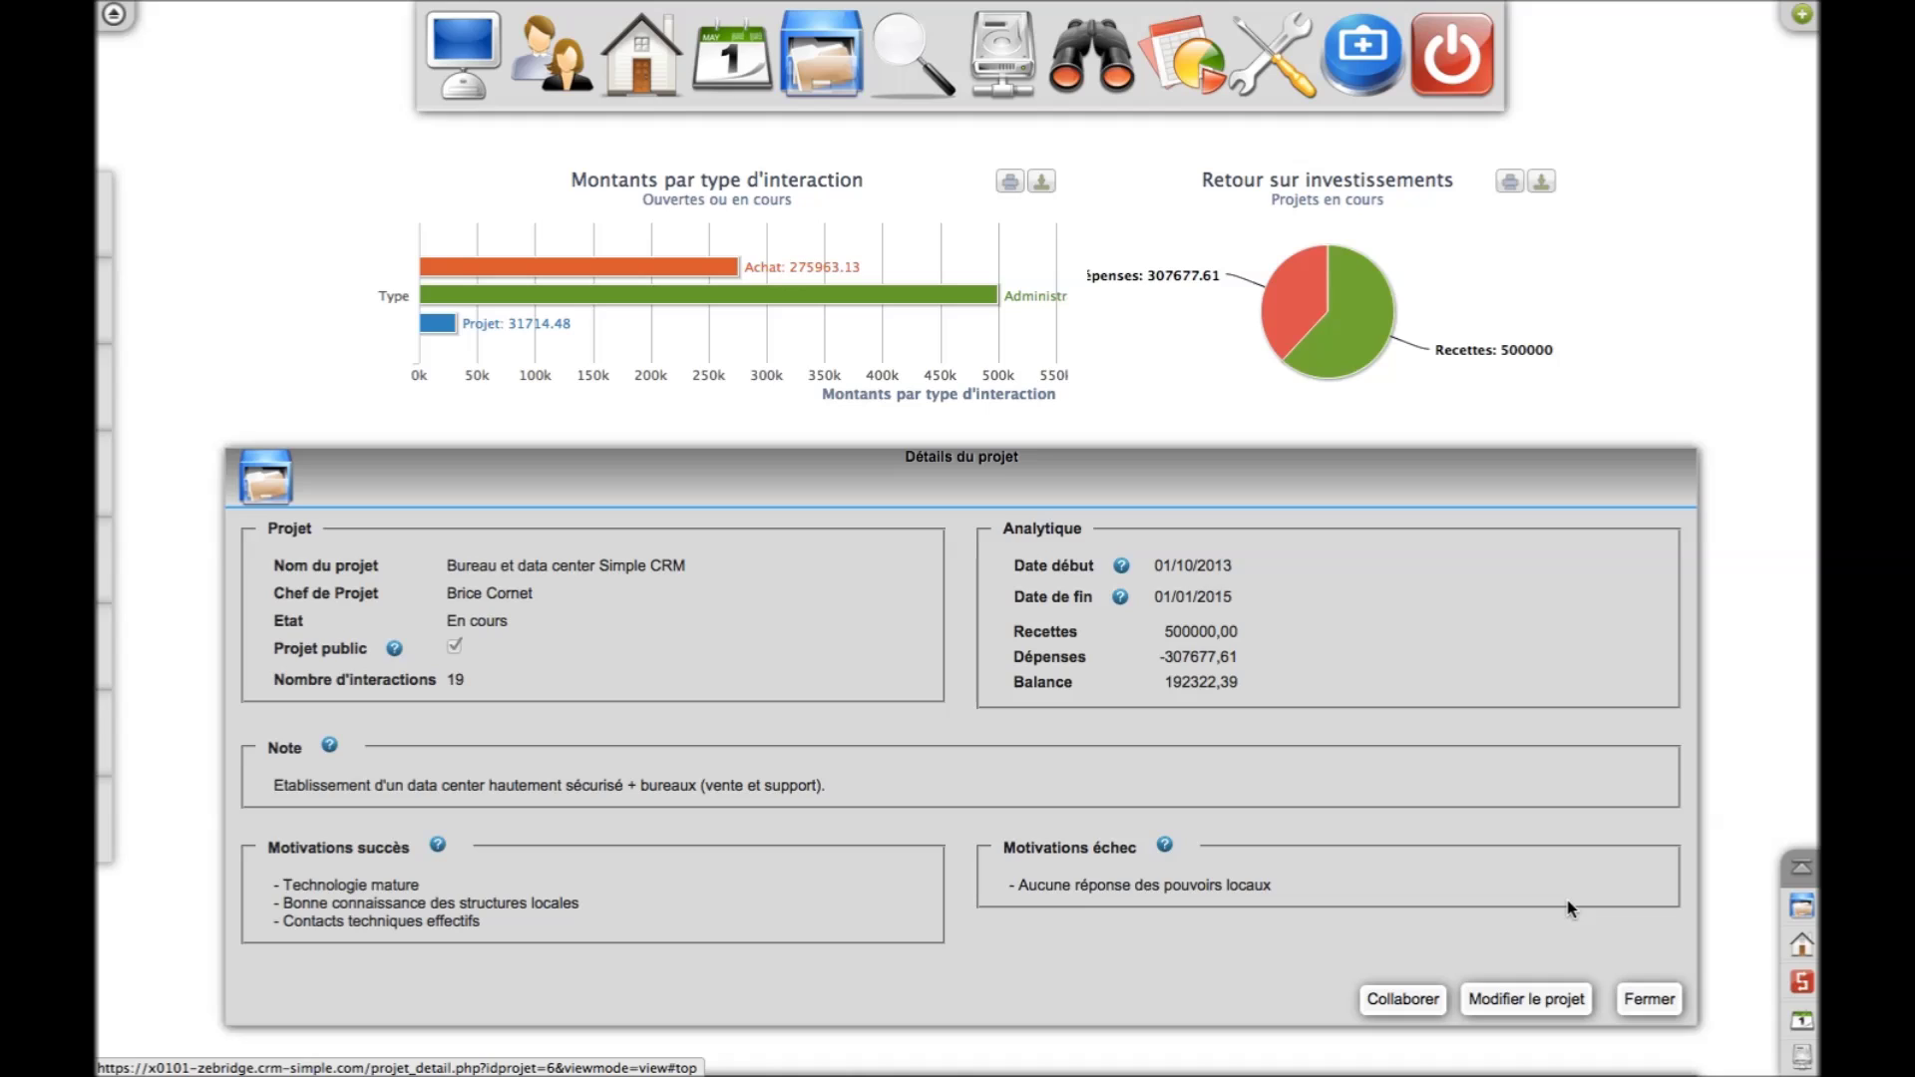
scroll(1567, 901, "down", 15)
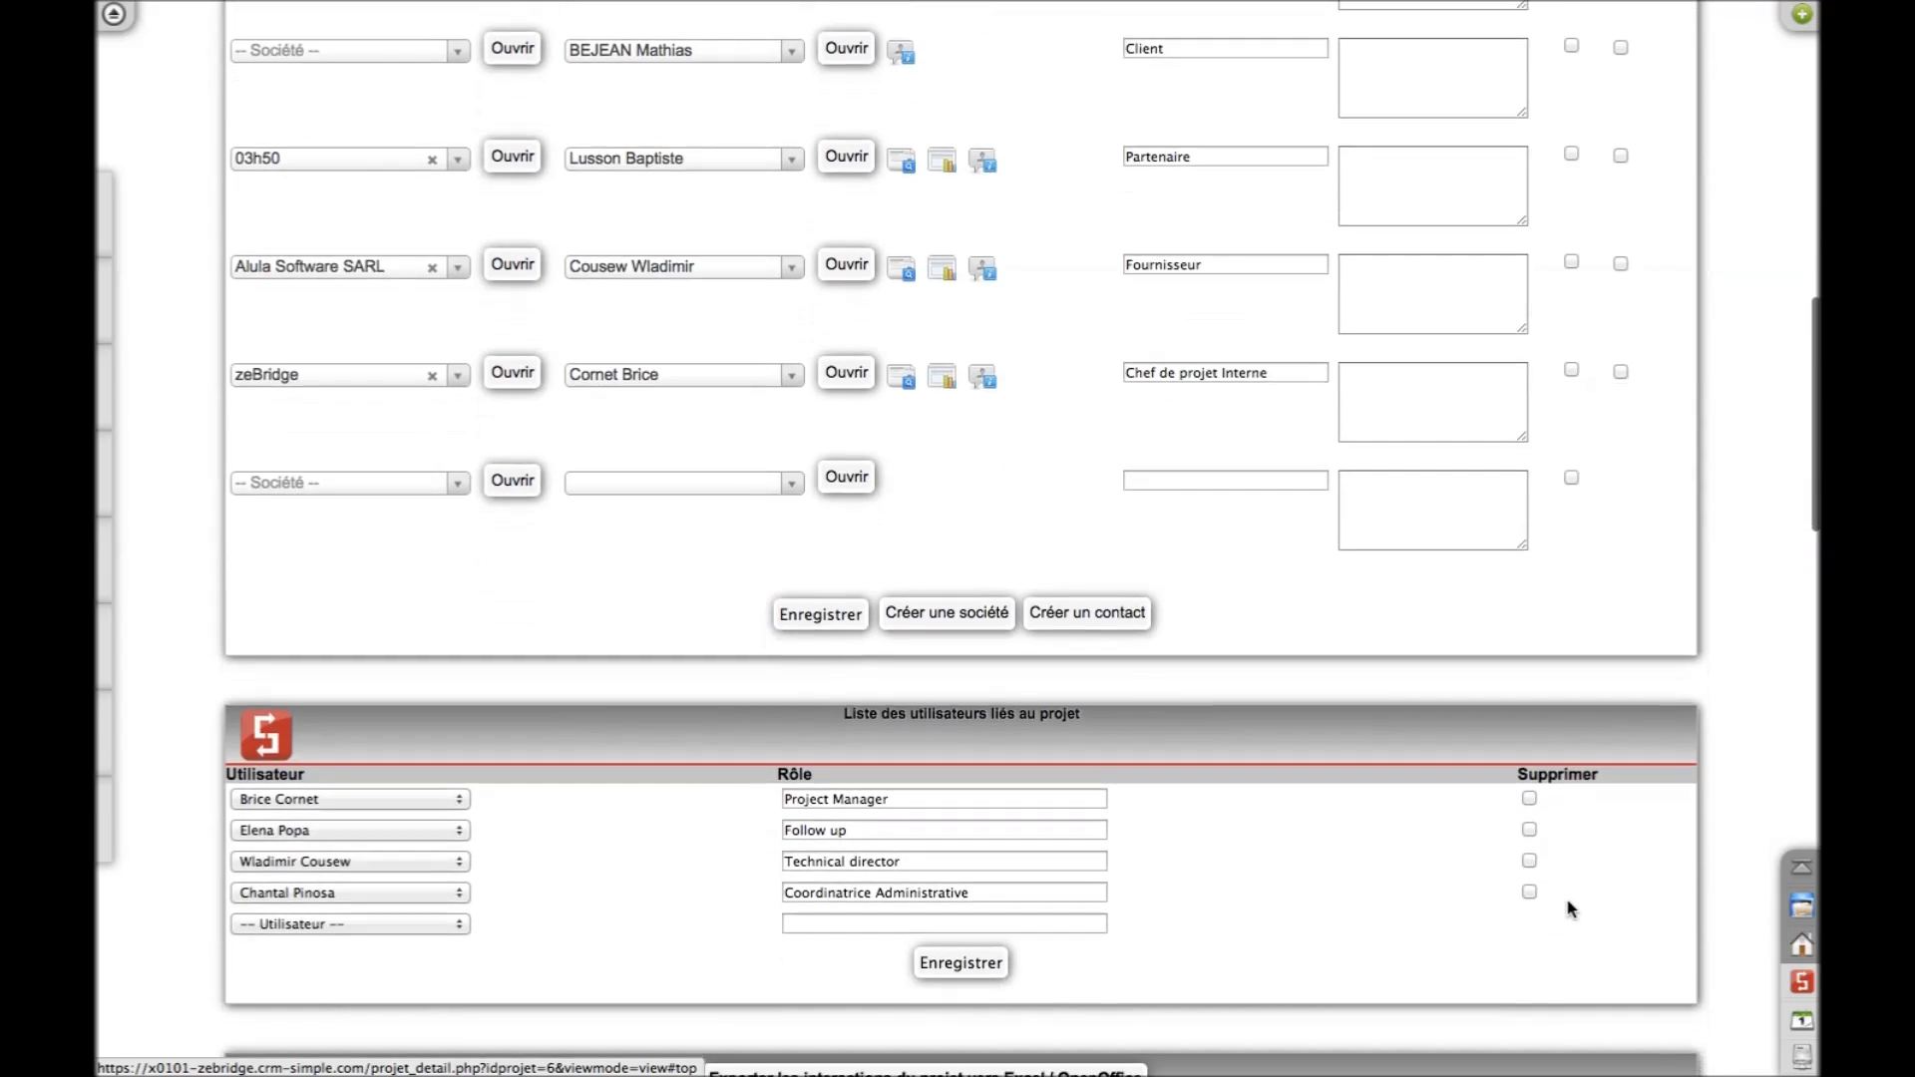
scroll(1567, 907, "down", 5)
scroll(1567, 907, "up", 10)
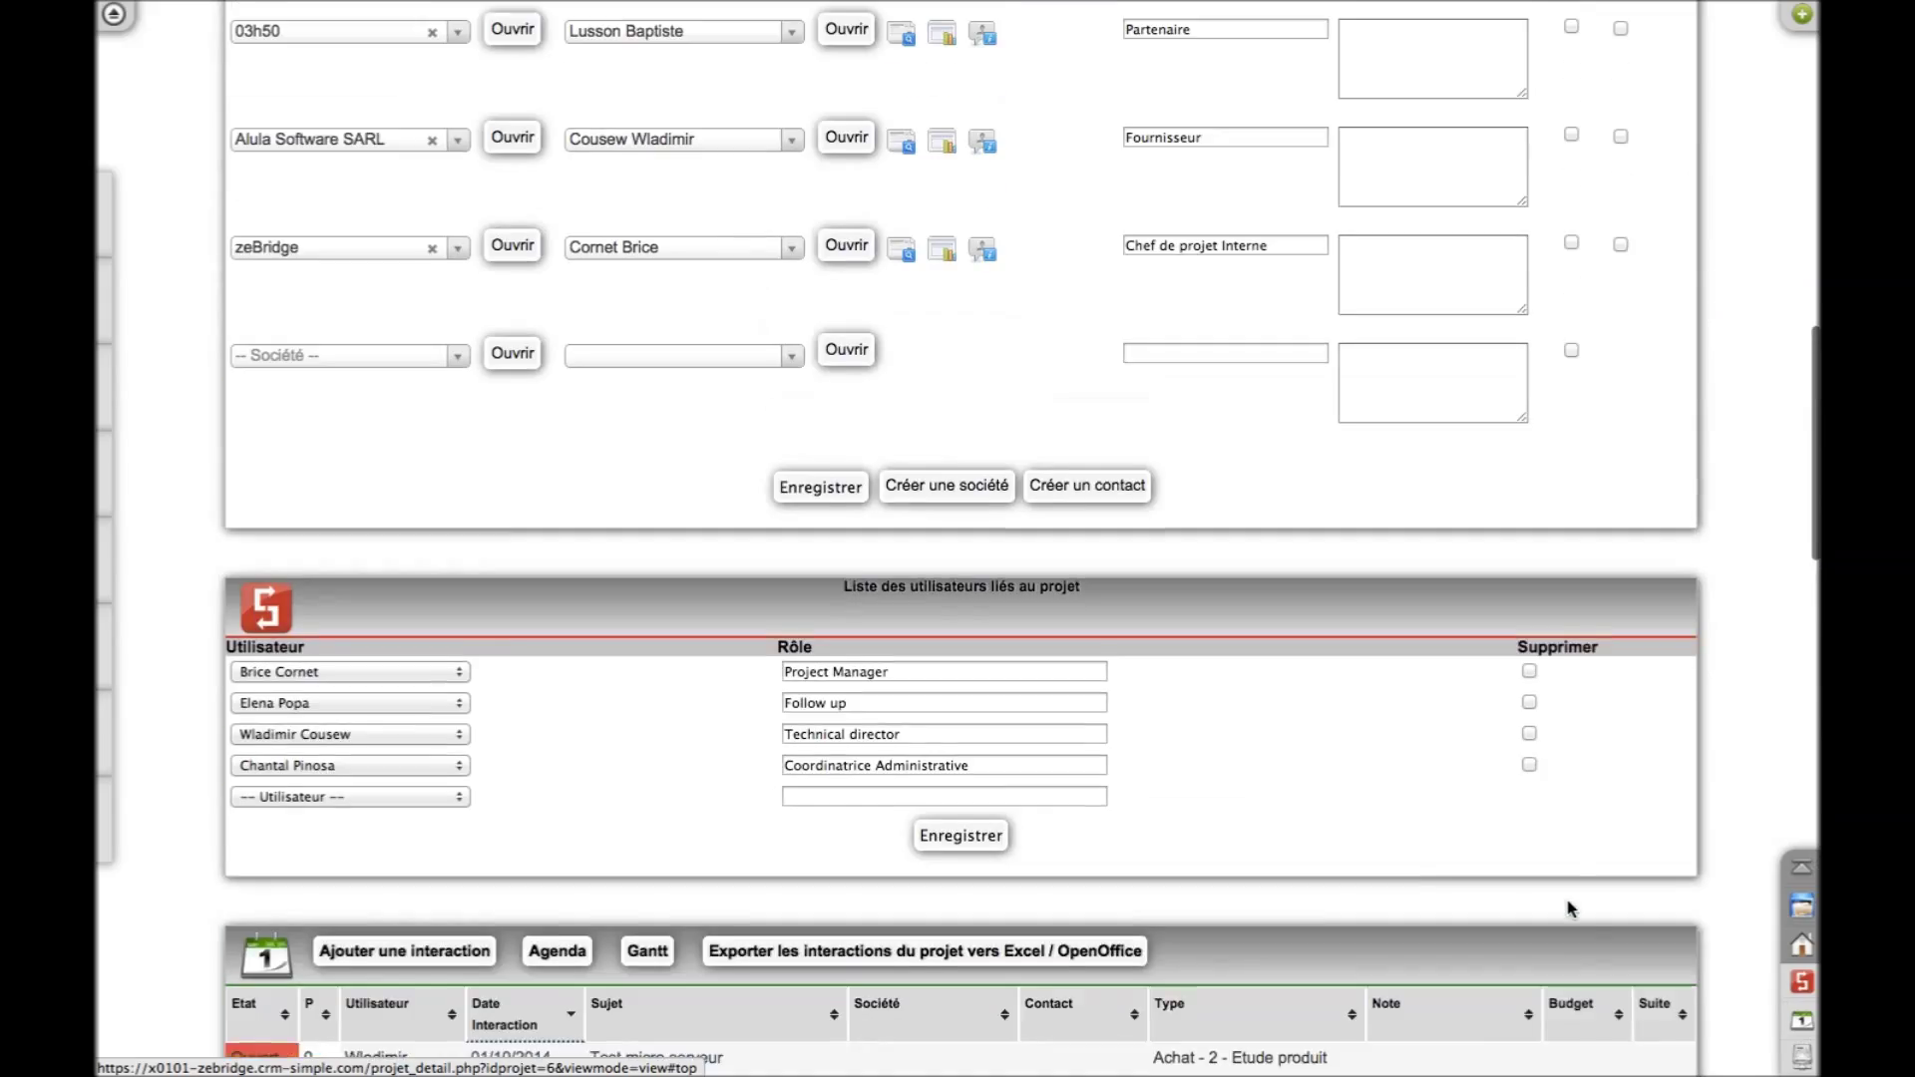
scroll(1568, 907, "up", 10)
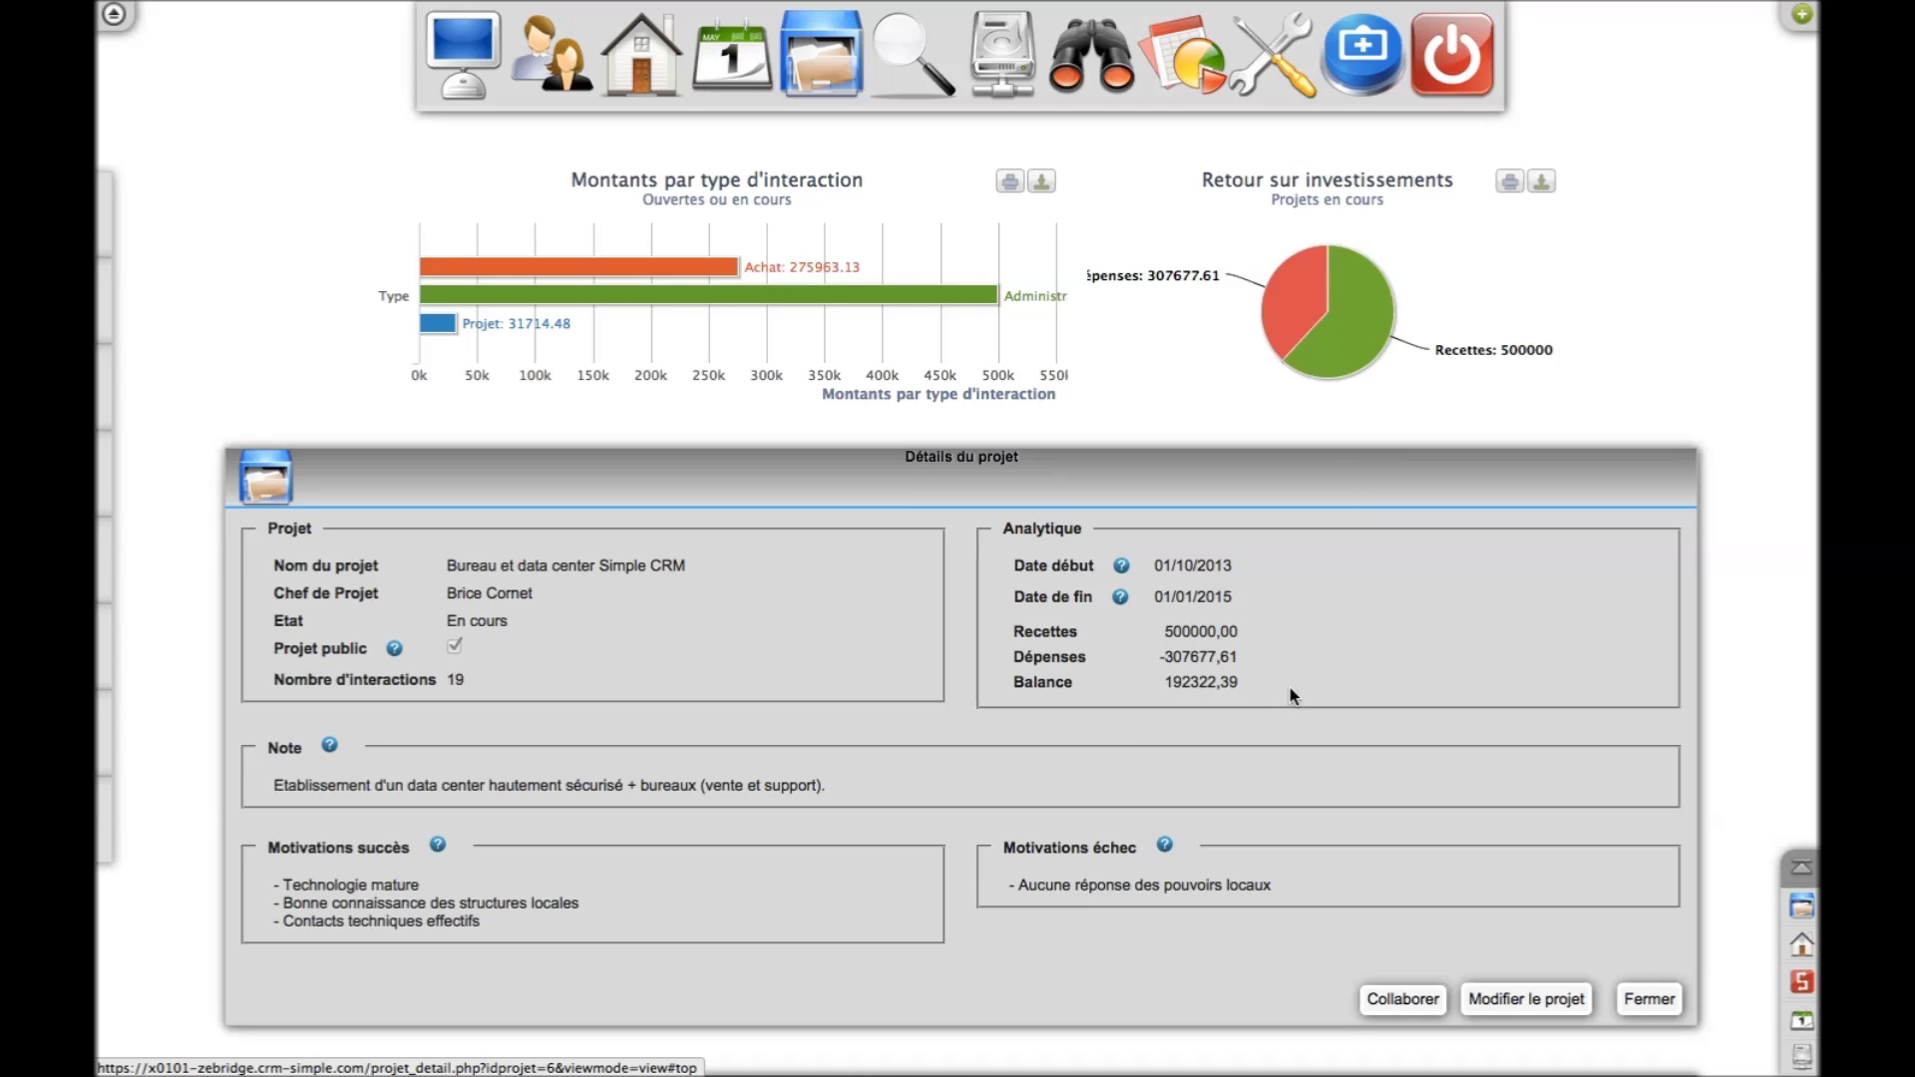
Sort the project's interactions by Budget in descending order, largest first
scroll(1289, 696, "down", 15)
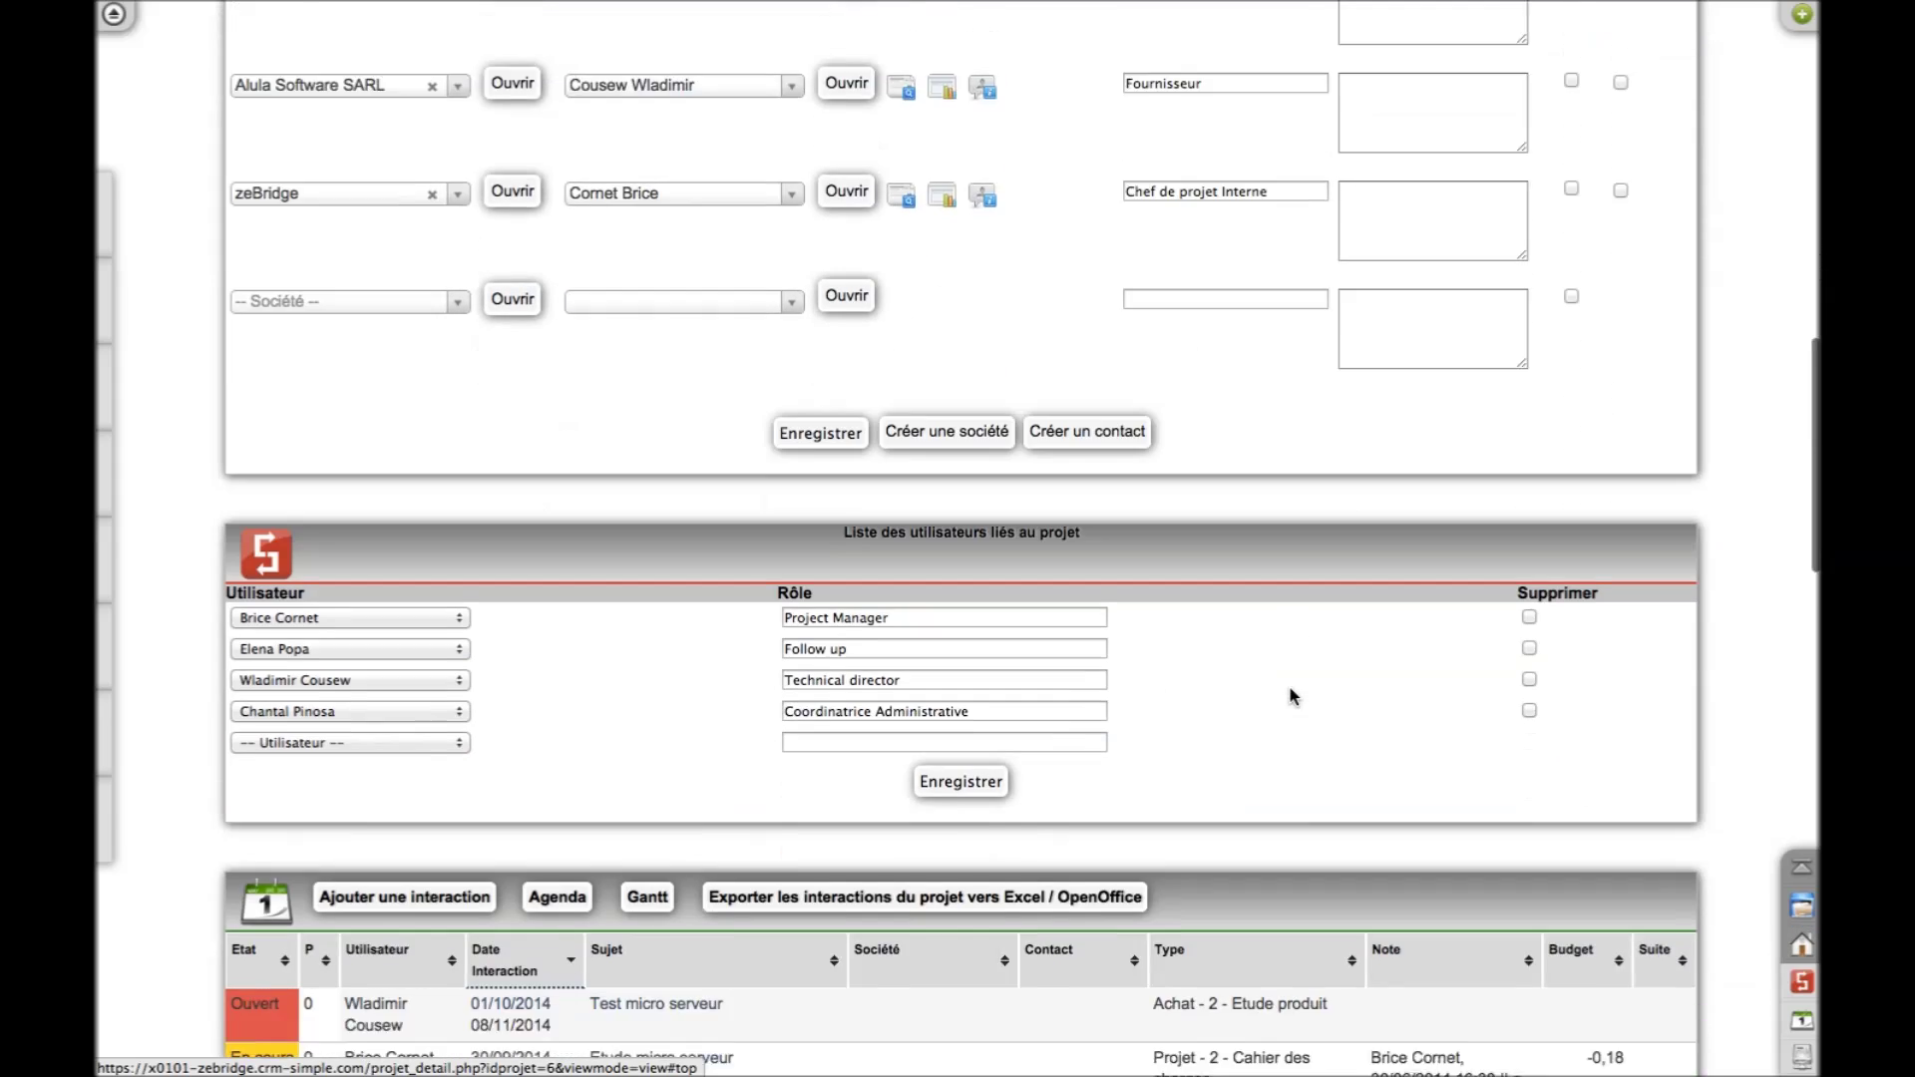
scroll(1290, 696, "down", 6)
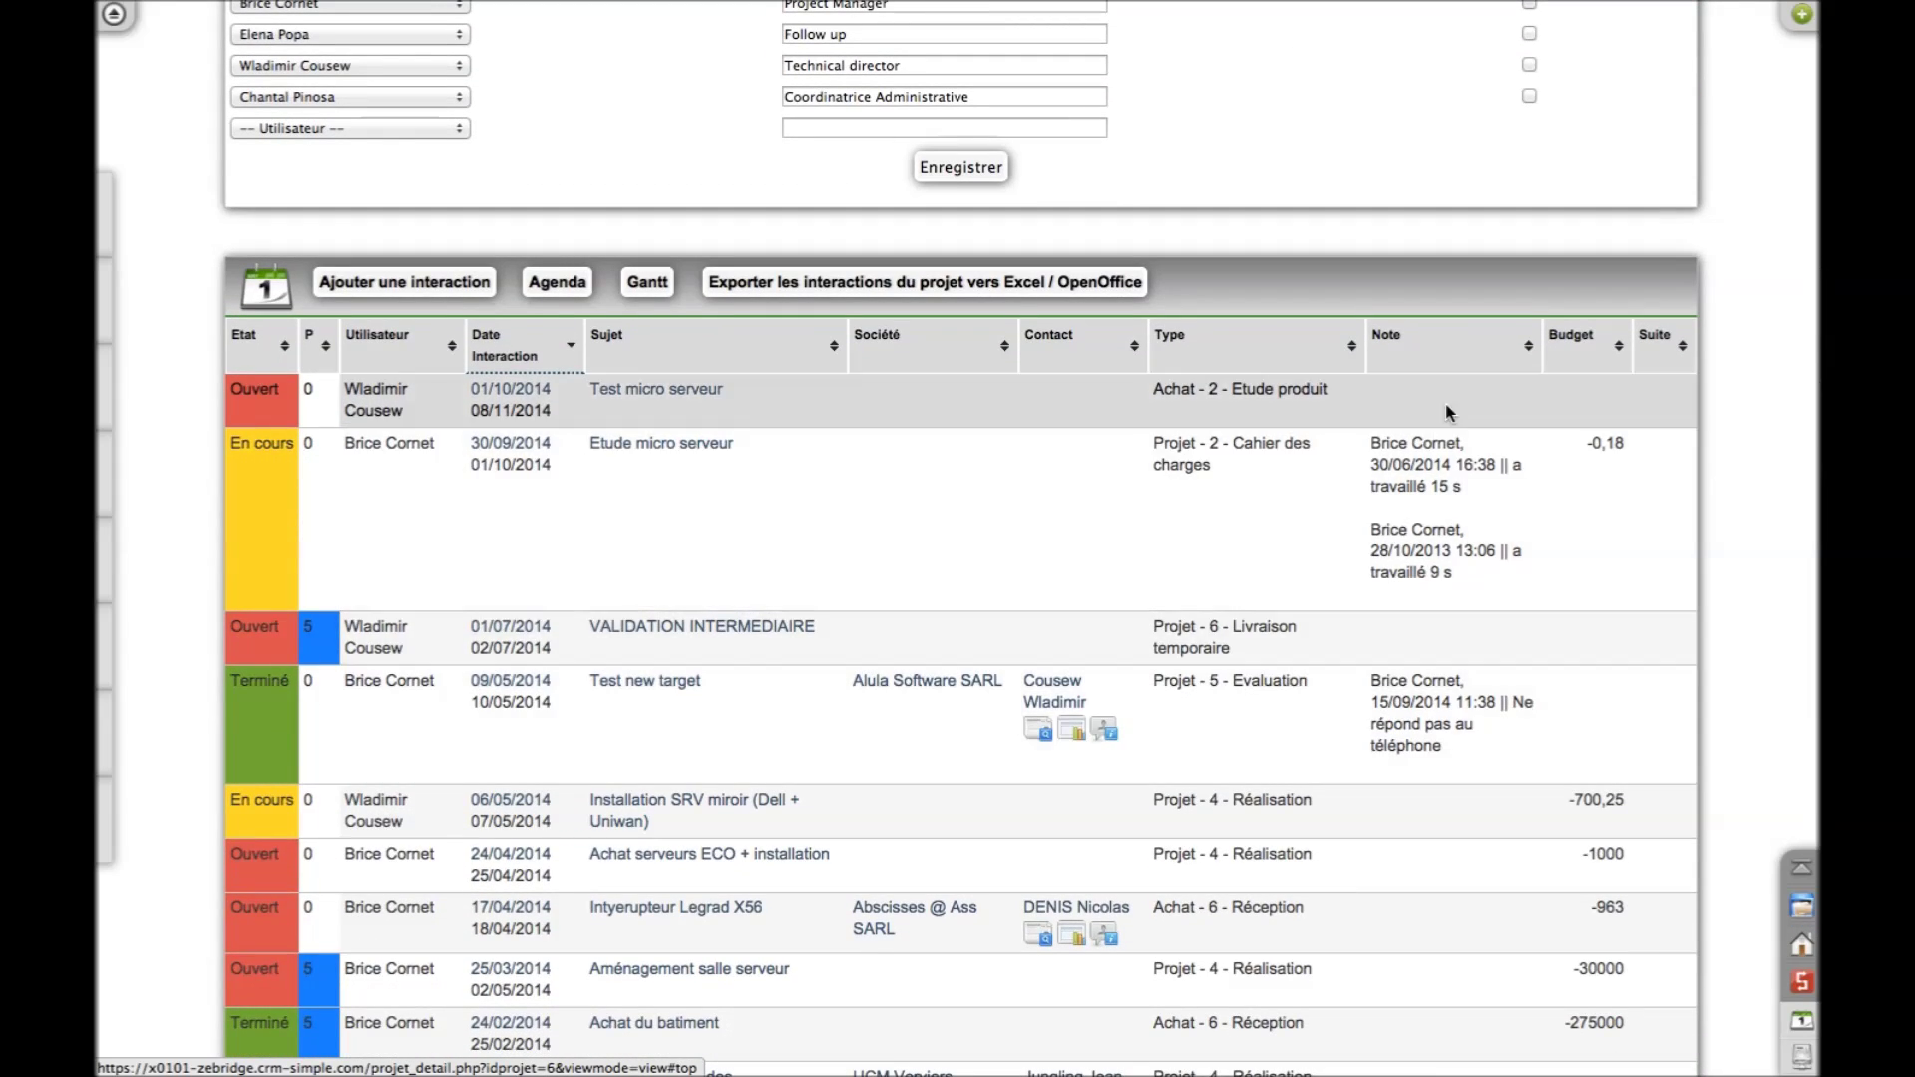
left_click(1558, 359)
left_click(1558, 359)
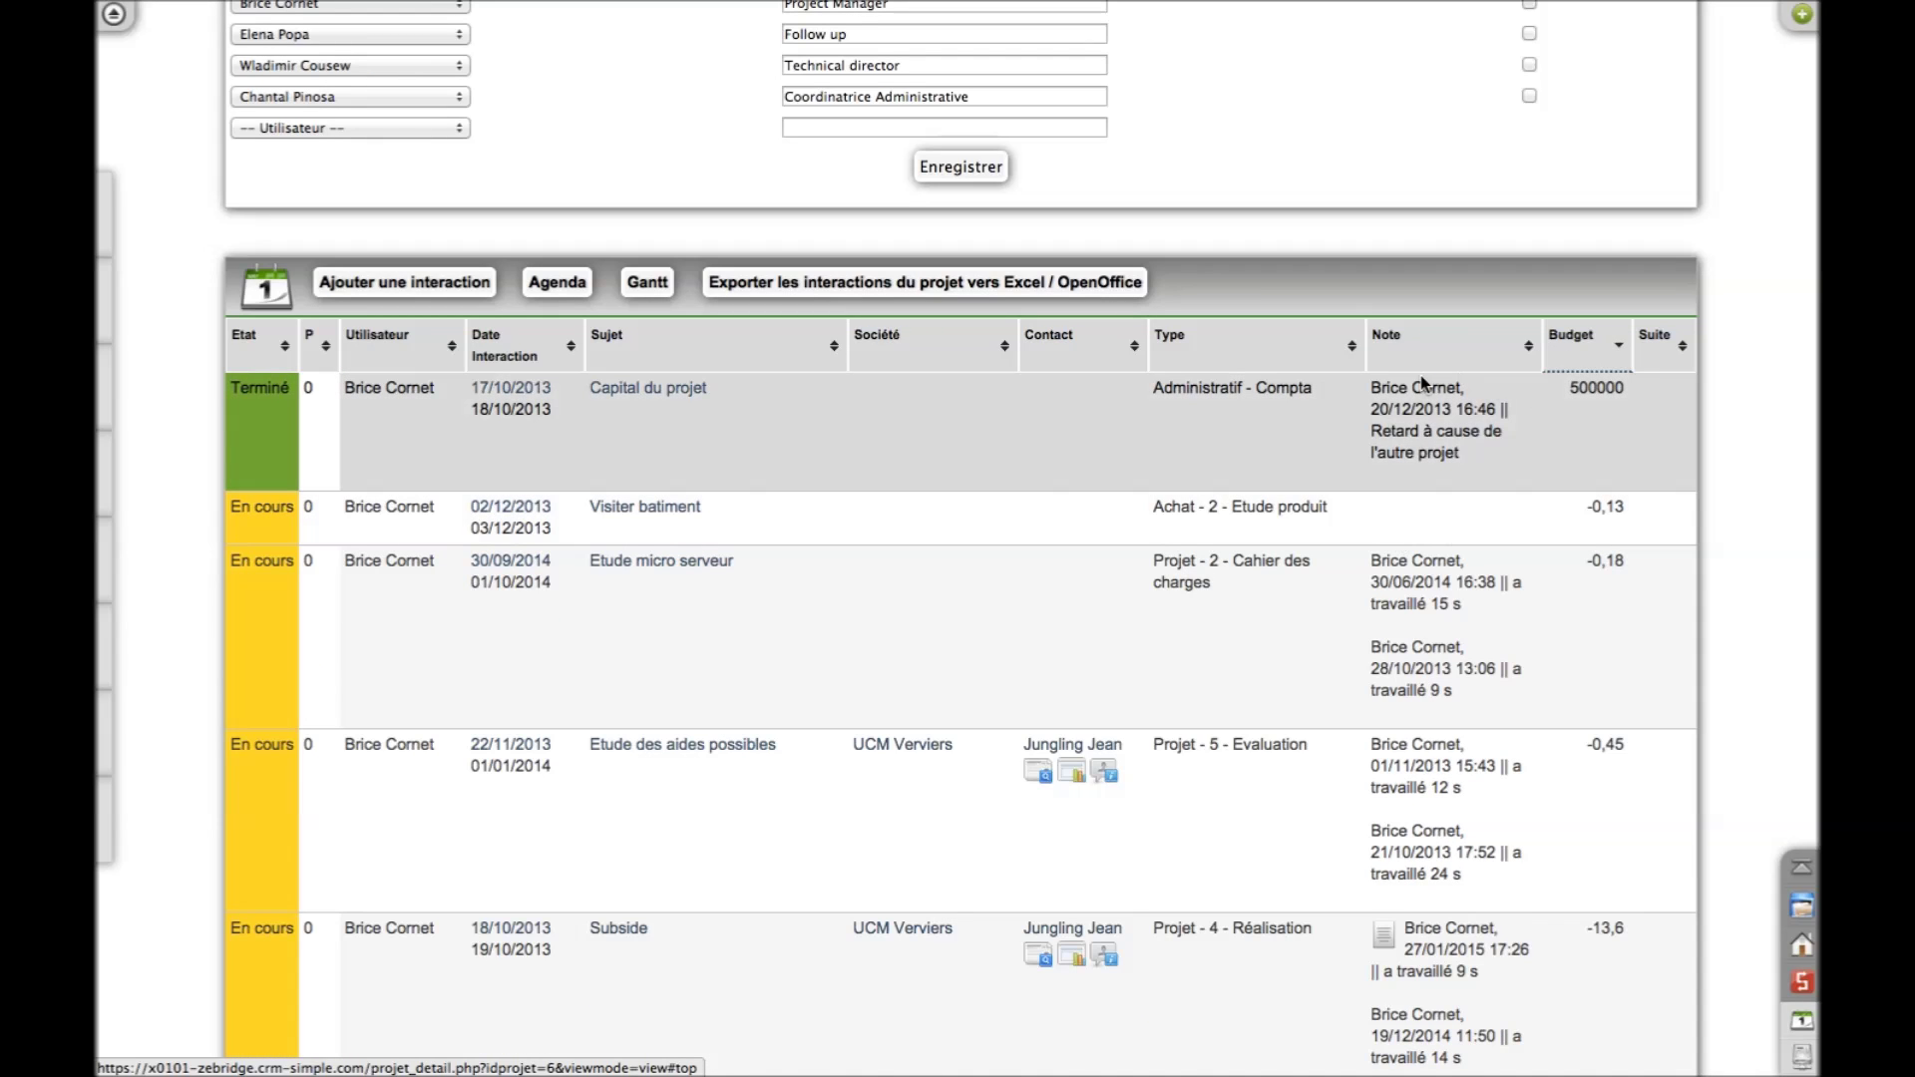
scroll(1420, 375, "up", 15)
mouse_move(943, 287)
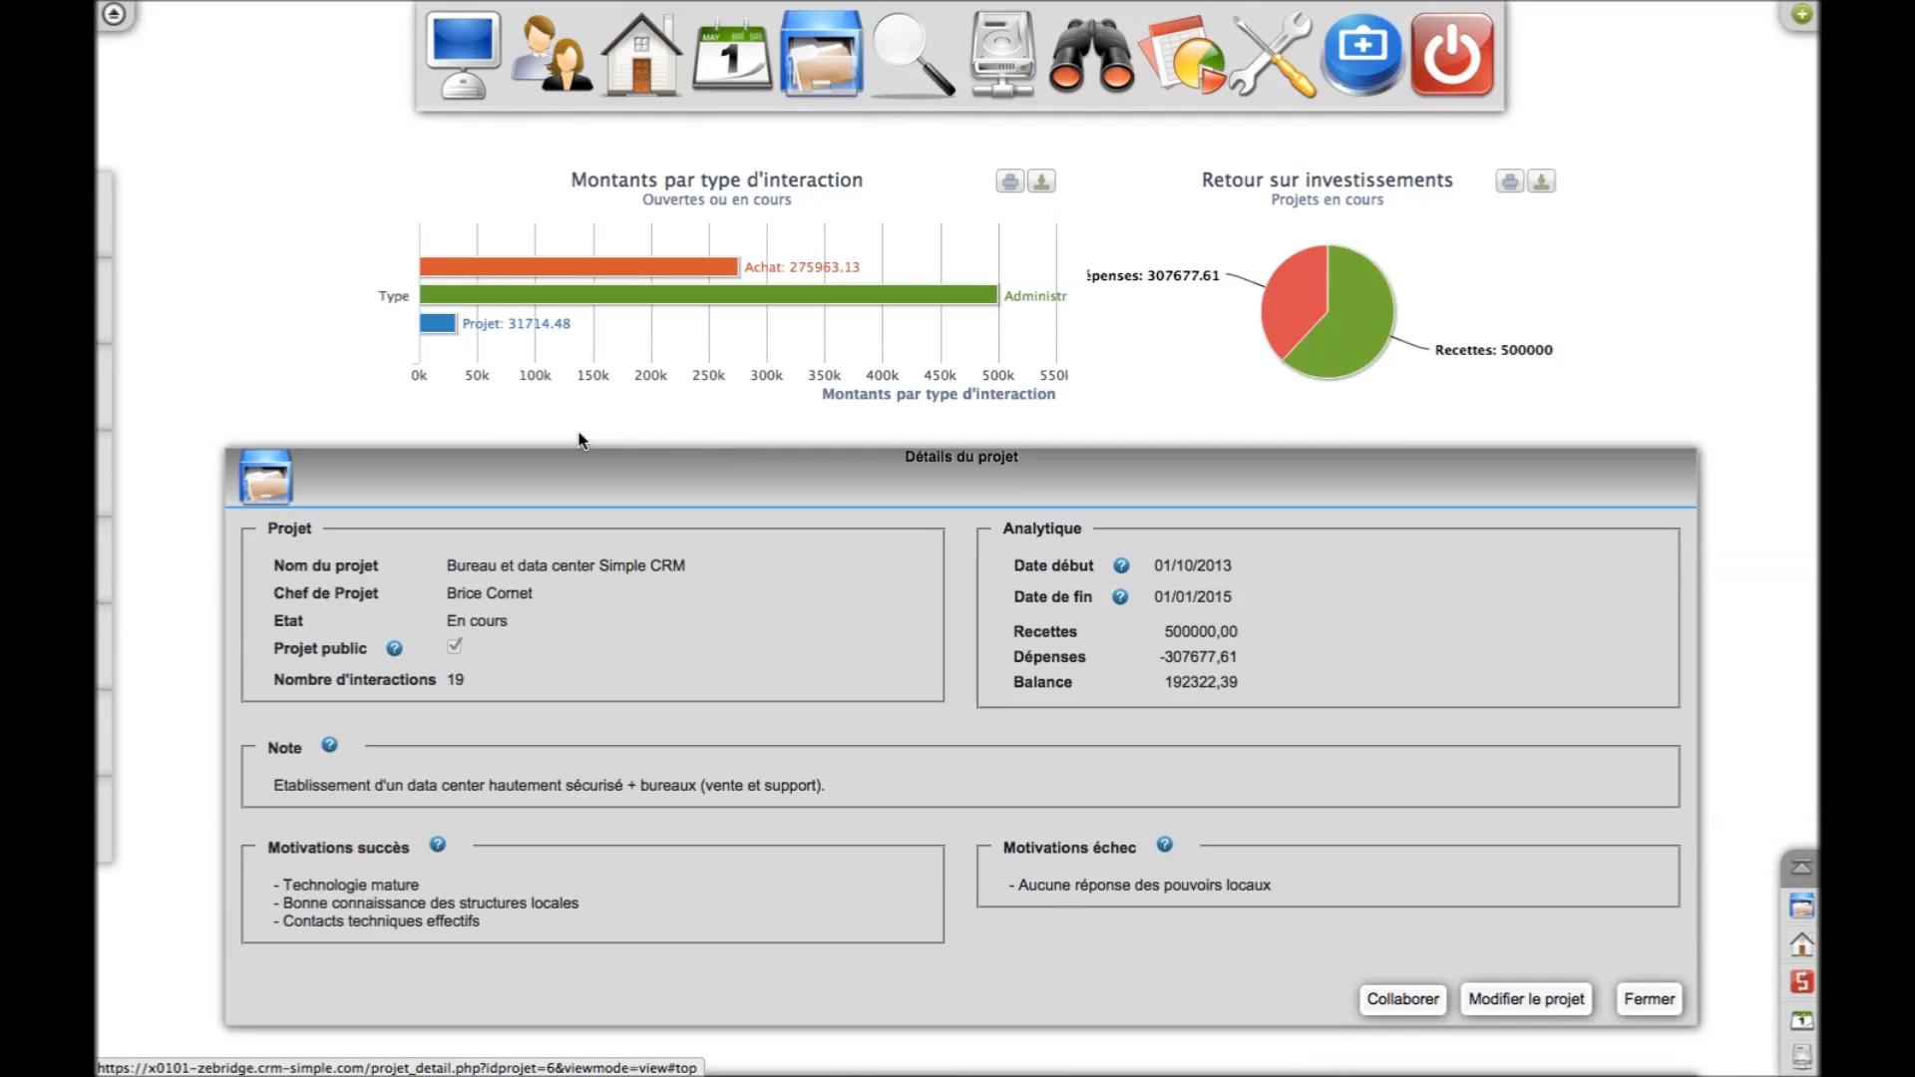
Pull the Dépenses slice out of the Retour sur investissements pie chart
mouse_move(448, 329)
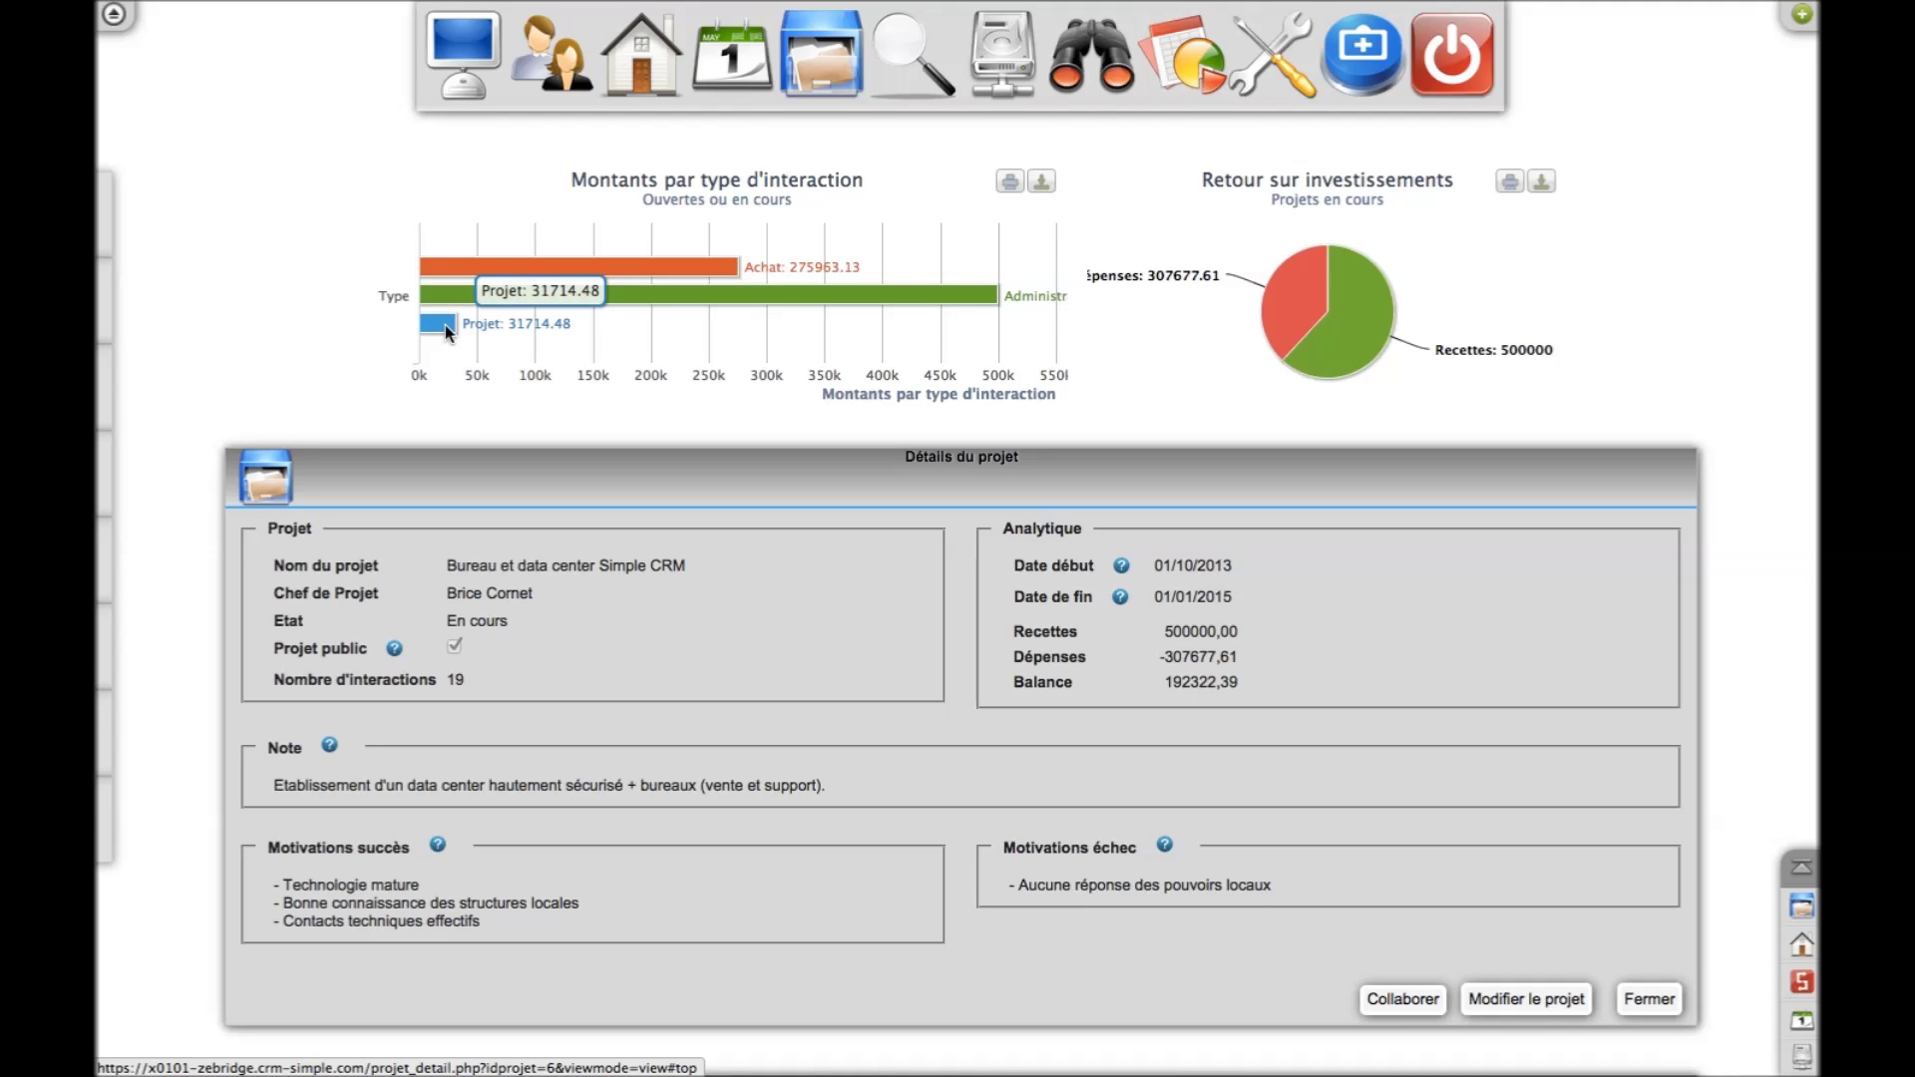
left_click(1317, 360)
left_click(1282, 299)
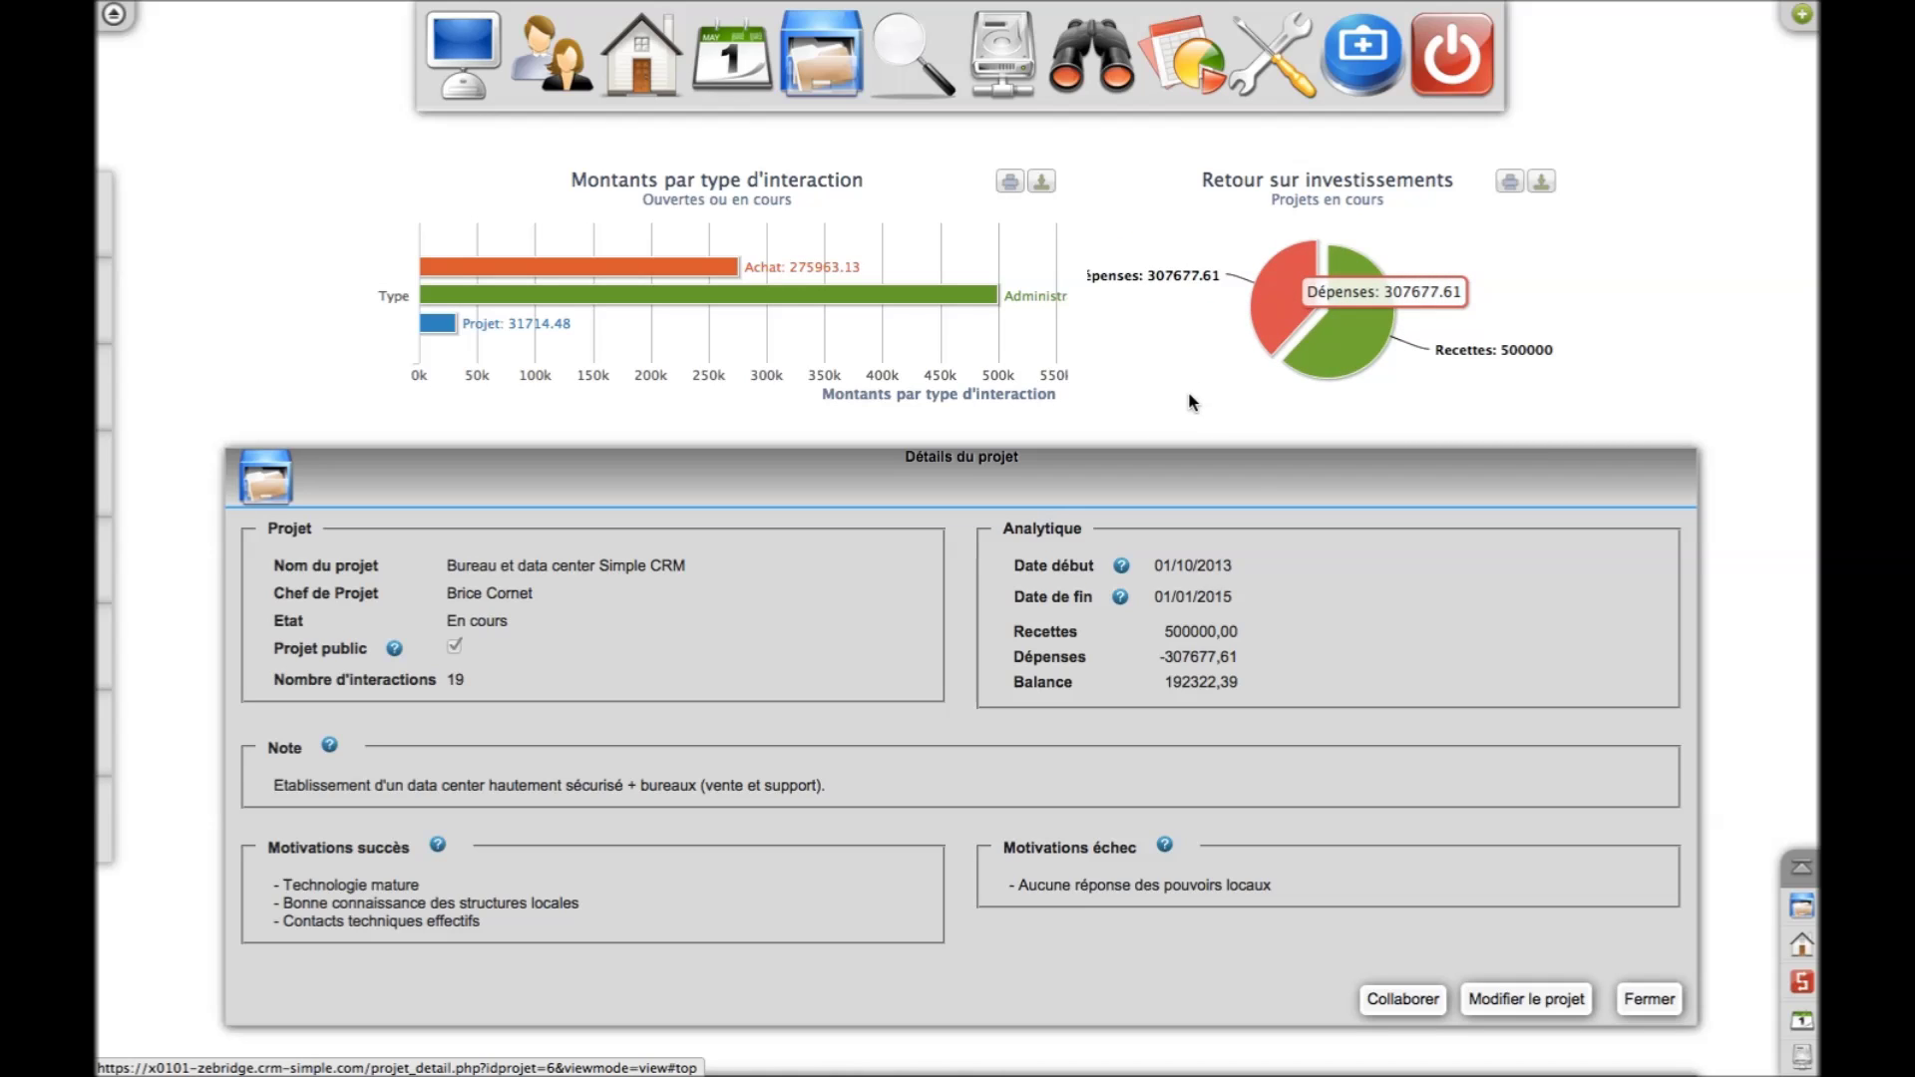
Scroll through the project's six linked companies and contacts with their roles
scroll(1362, 655, "down", 5)
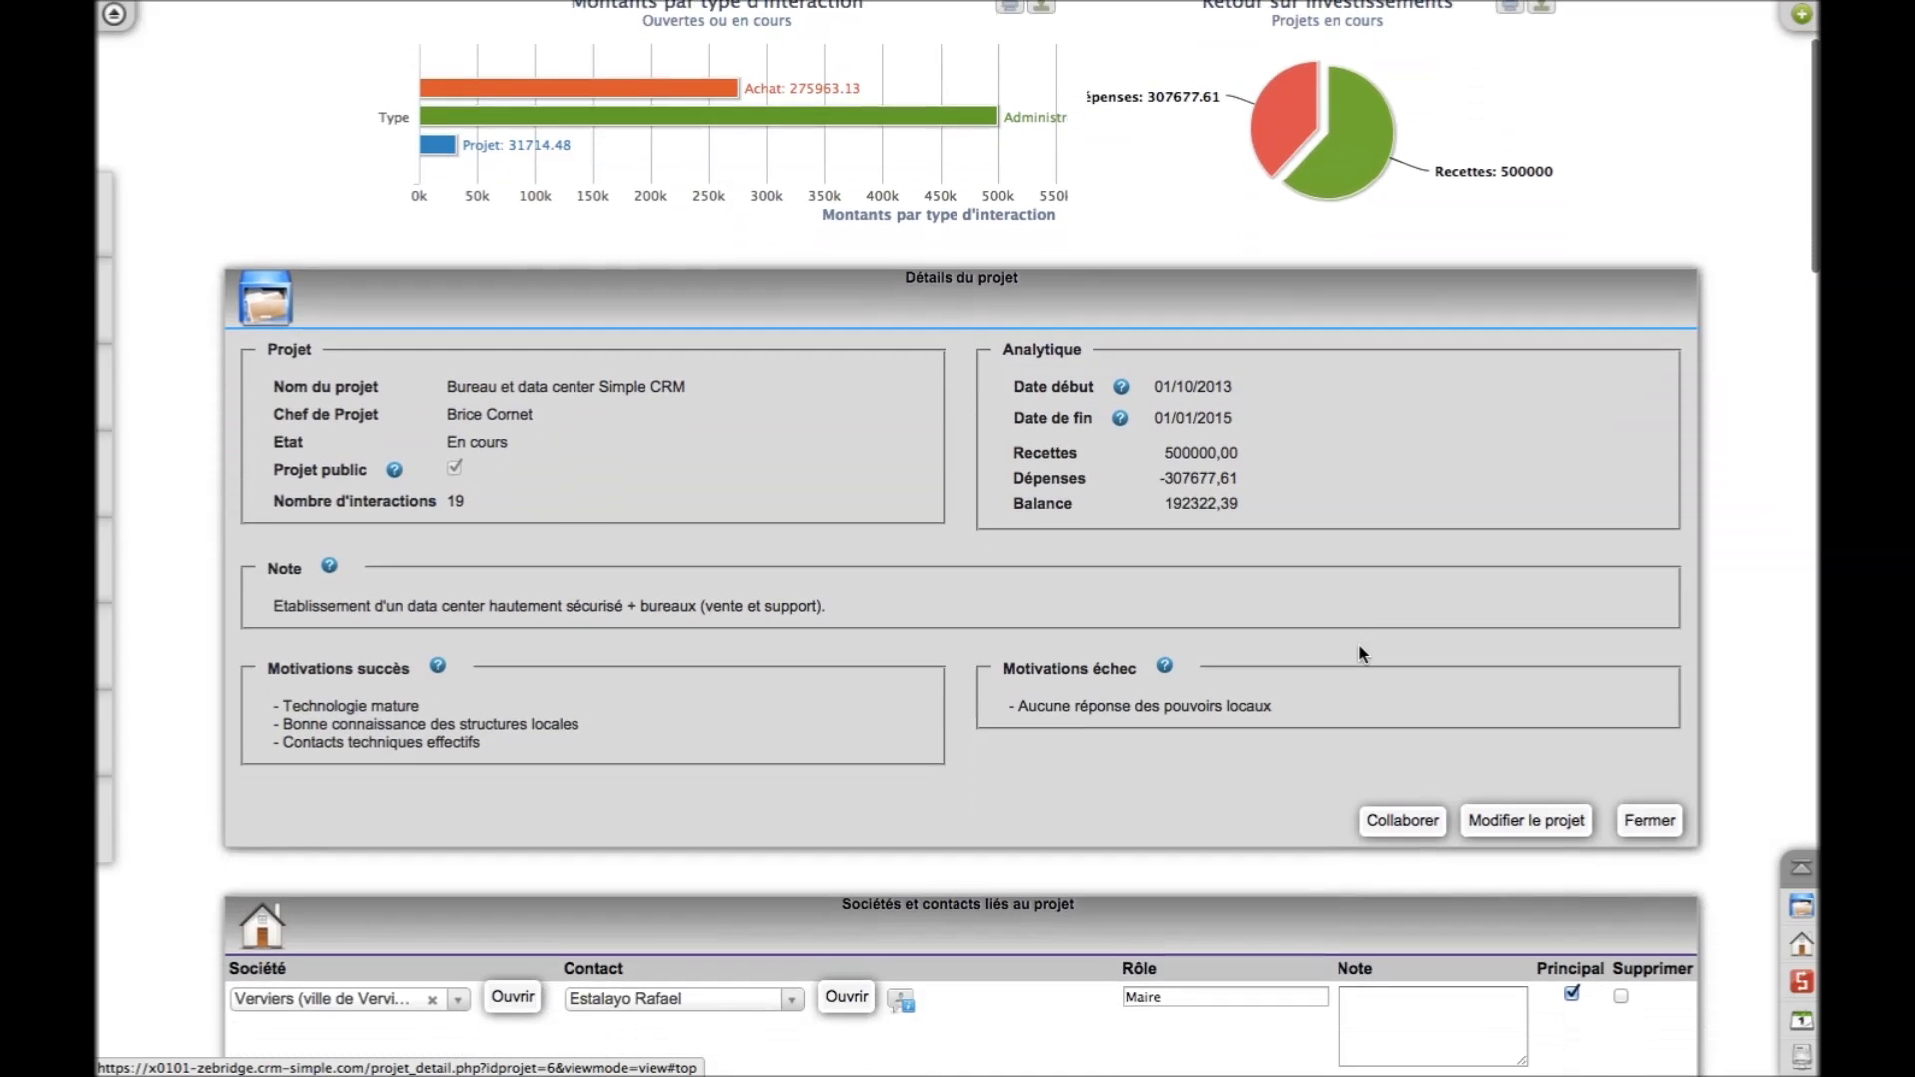
scroll(1362, 654, "down", 3)
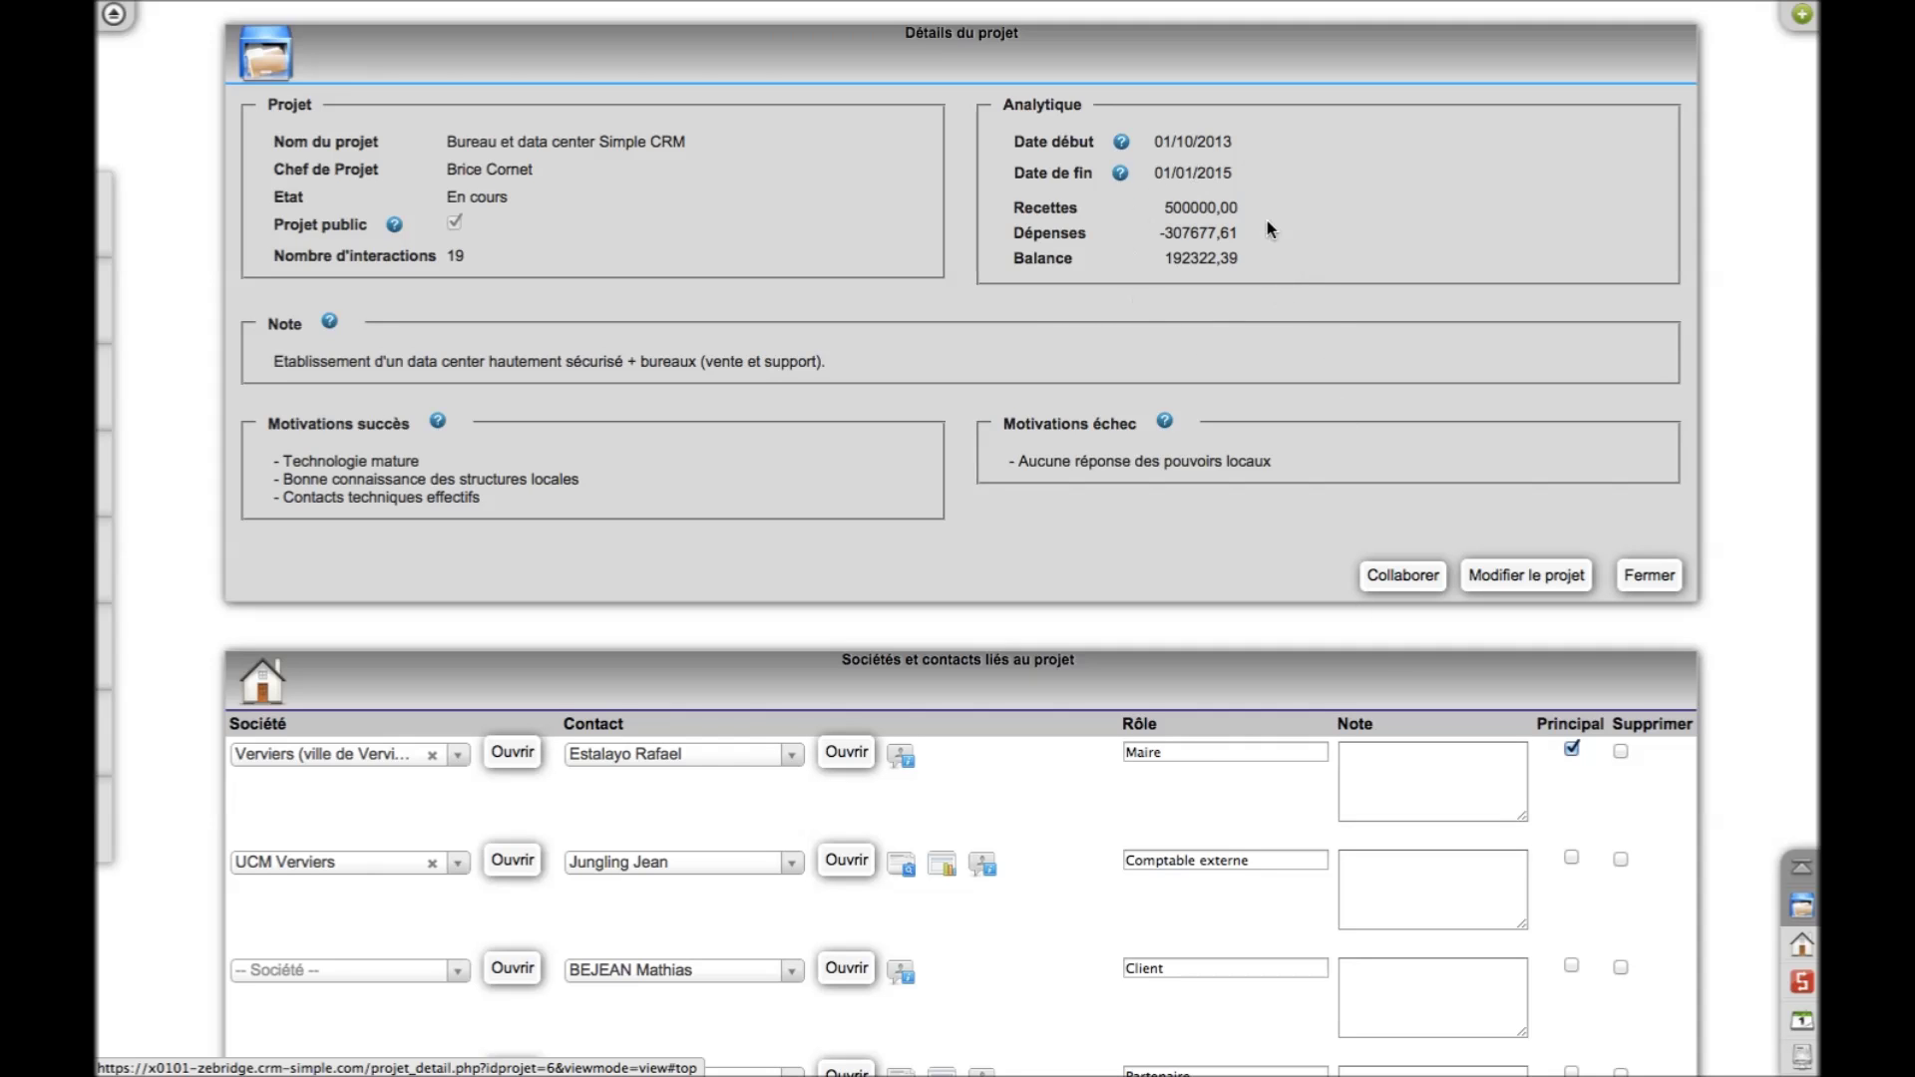
scroll(1311, 311, "up", 8)
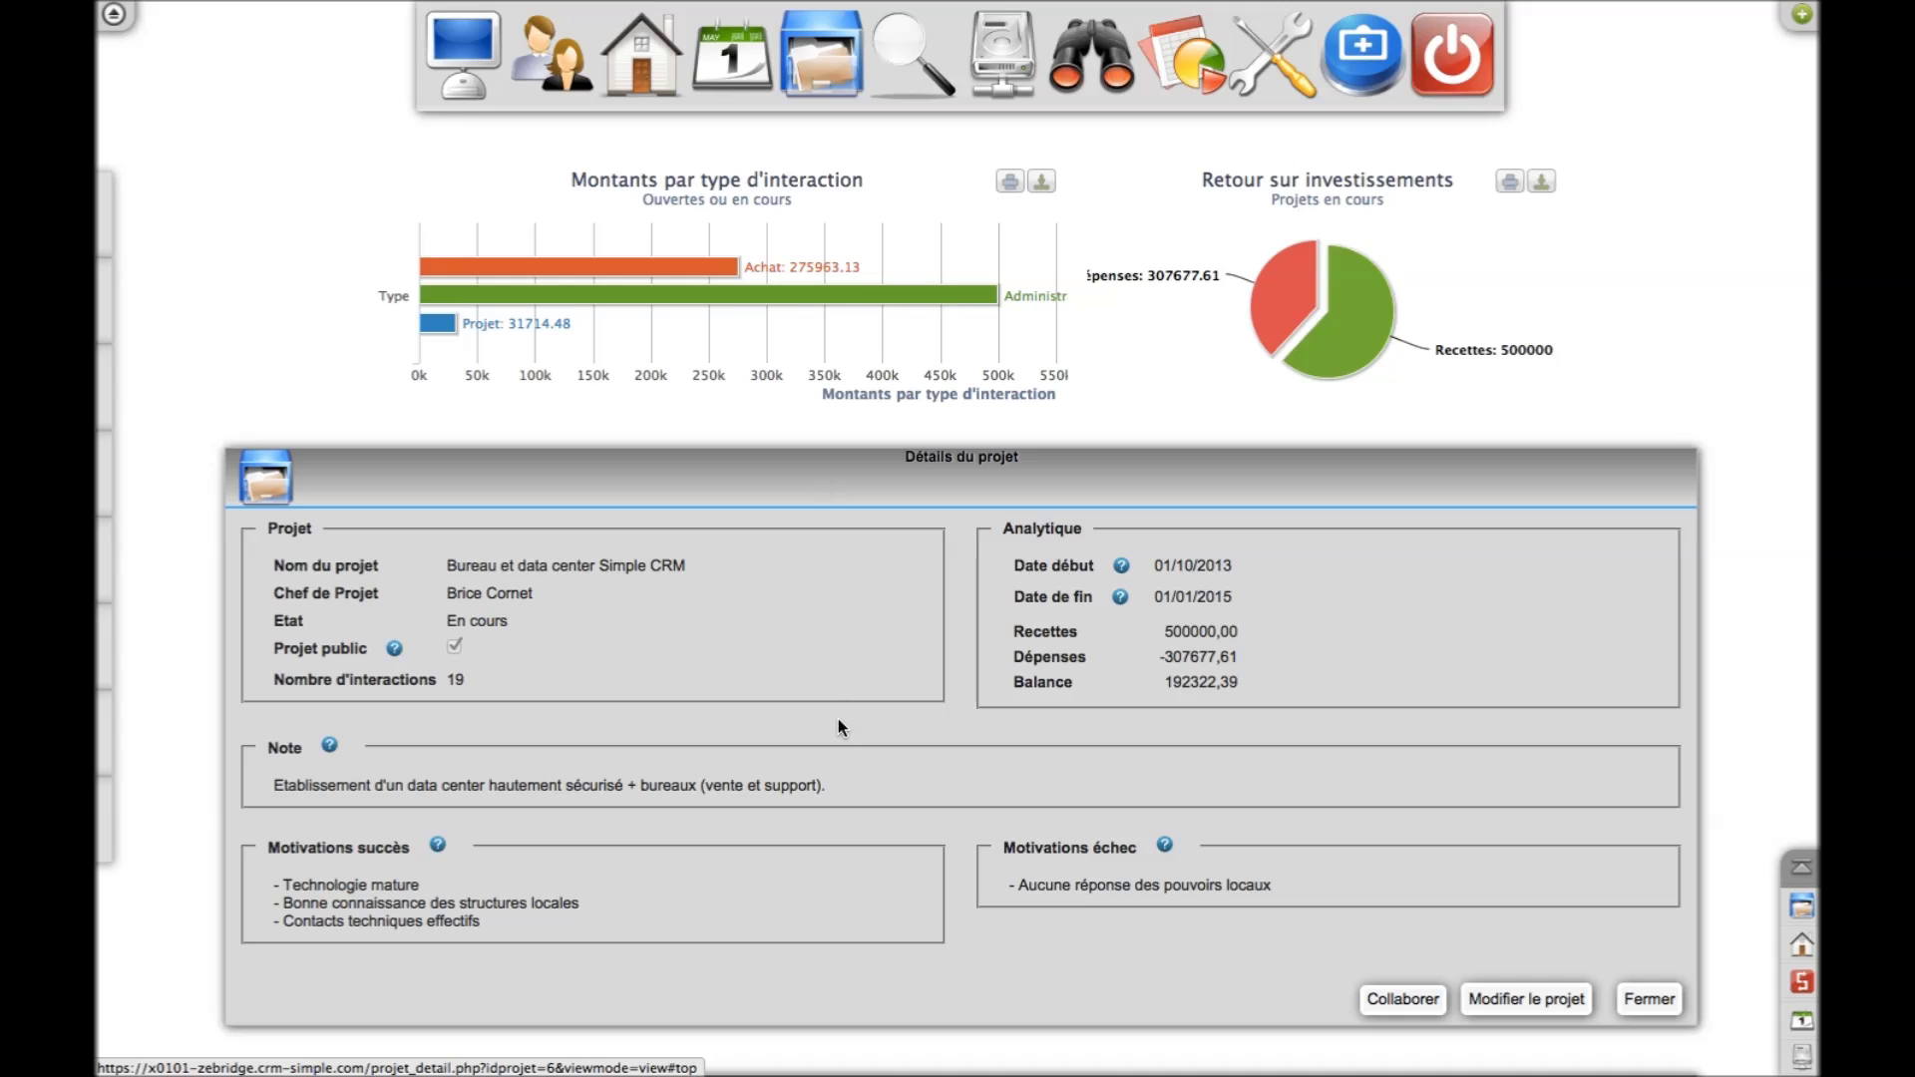
scroll(838, 718, "down", 10)
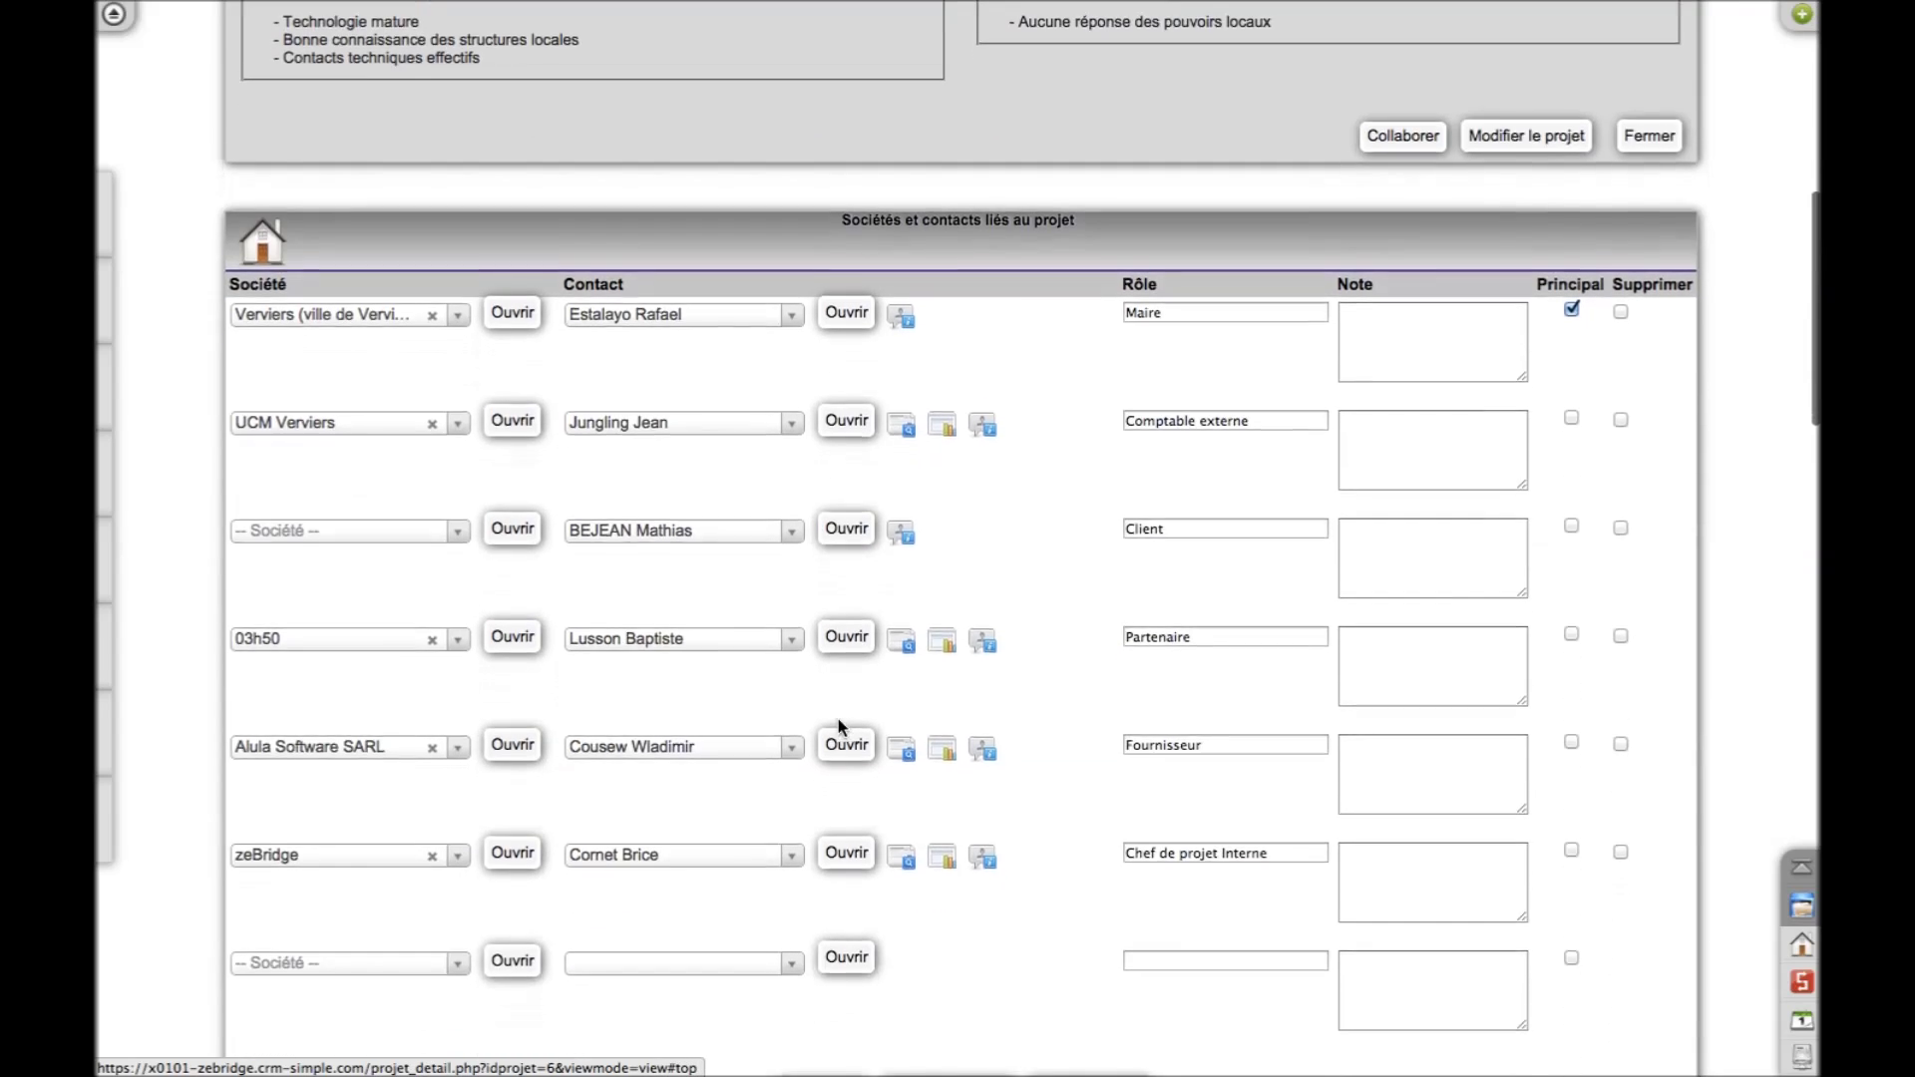
Add a user to the project with the role Collaboratrice externe and save
scroll(837, 719, "down", 10)
scroll(838, 718, "down", 2)
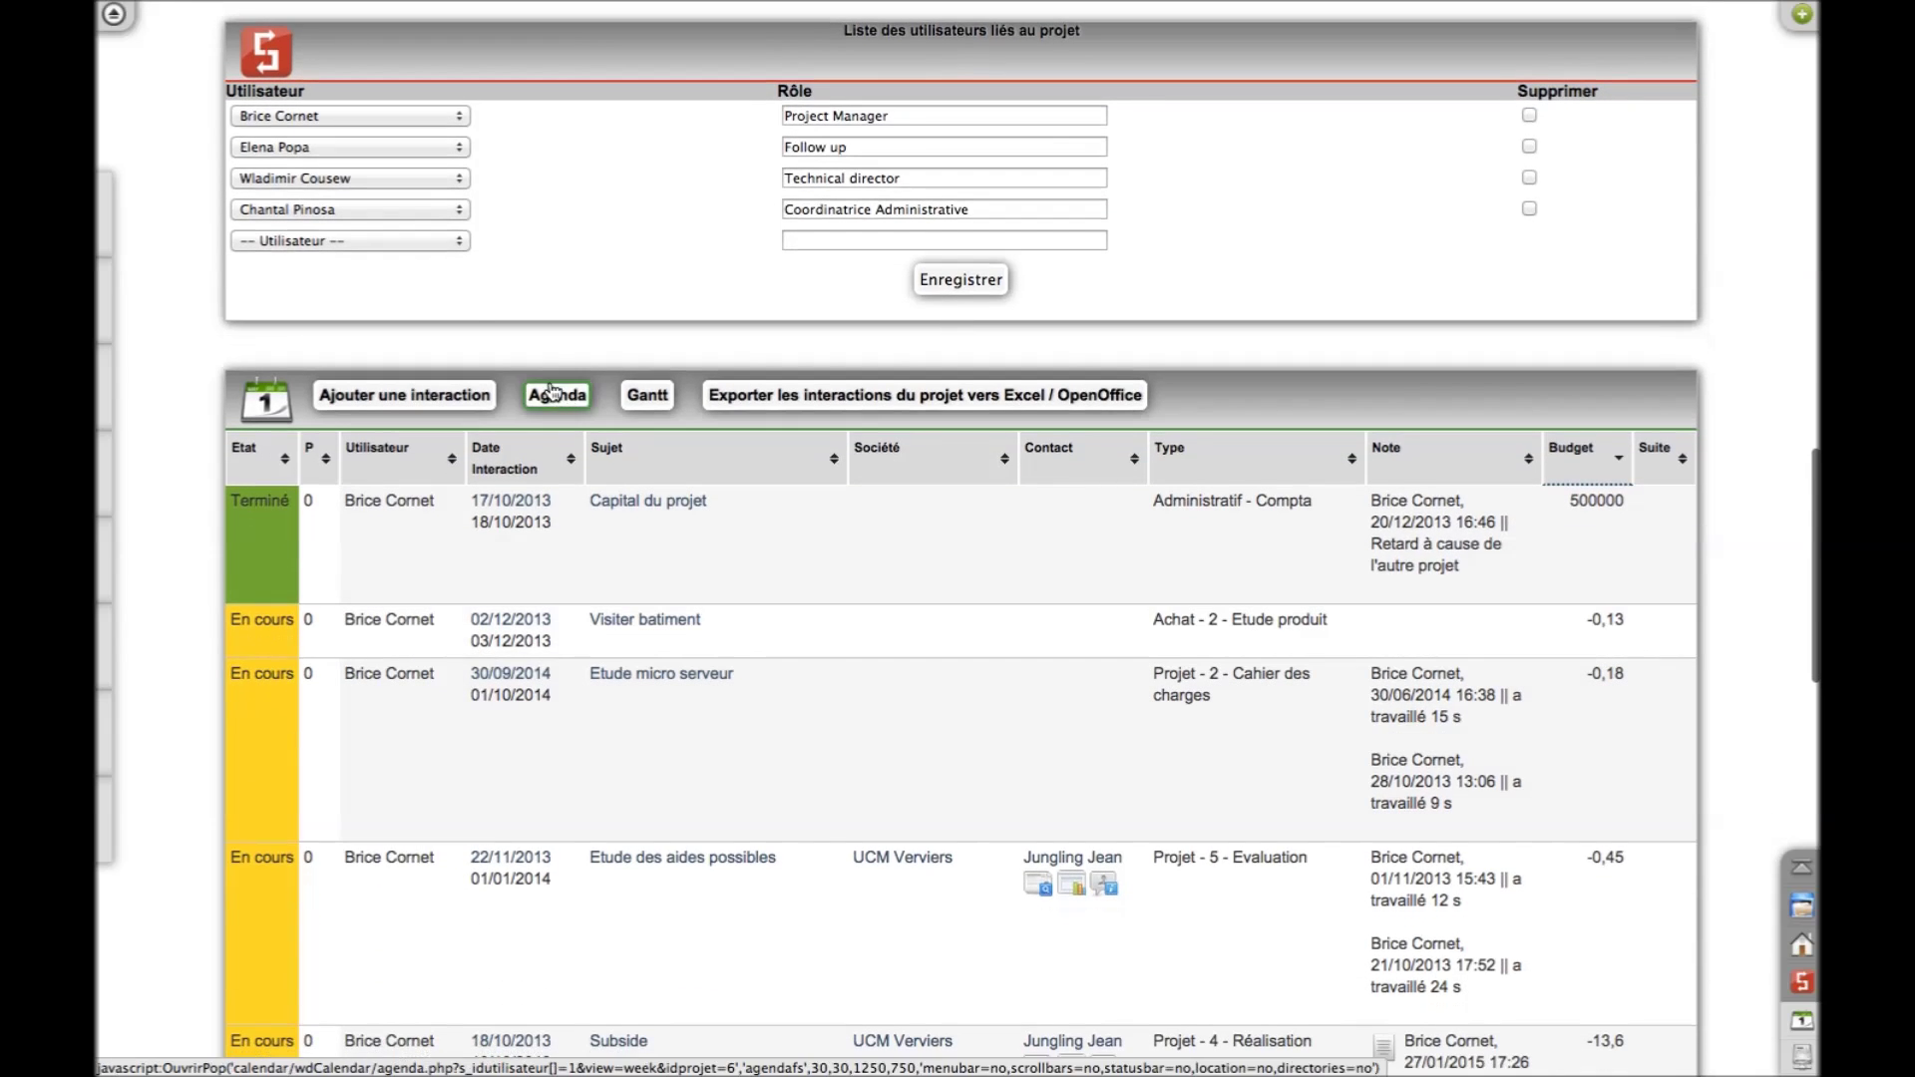
left_click(402, 246)
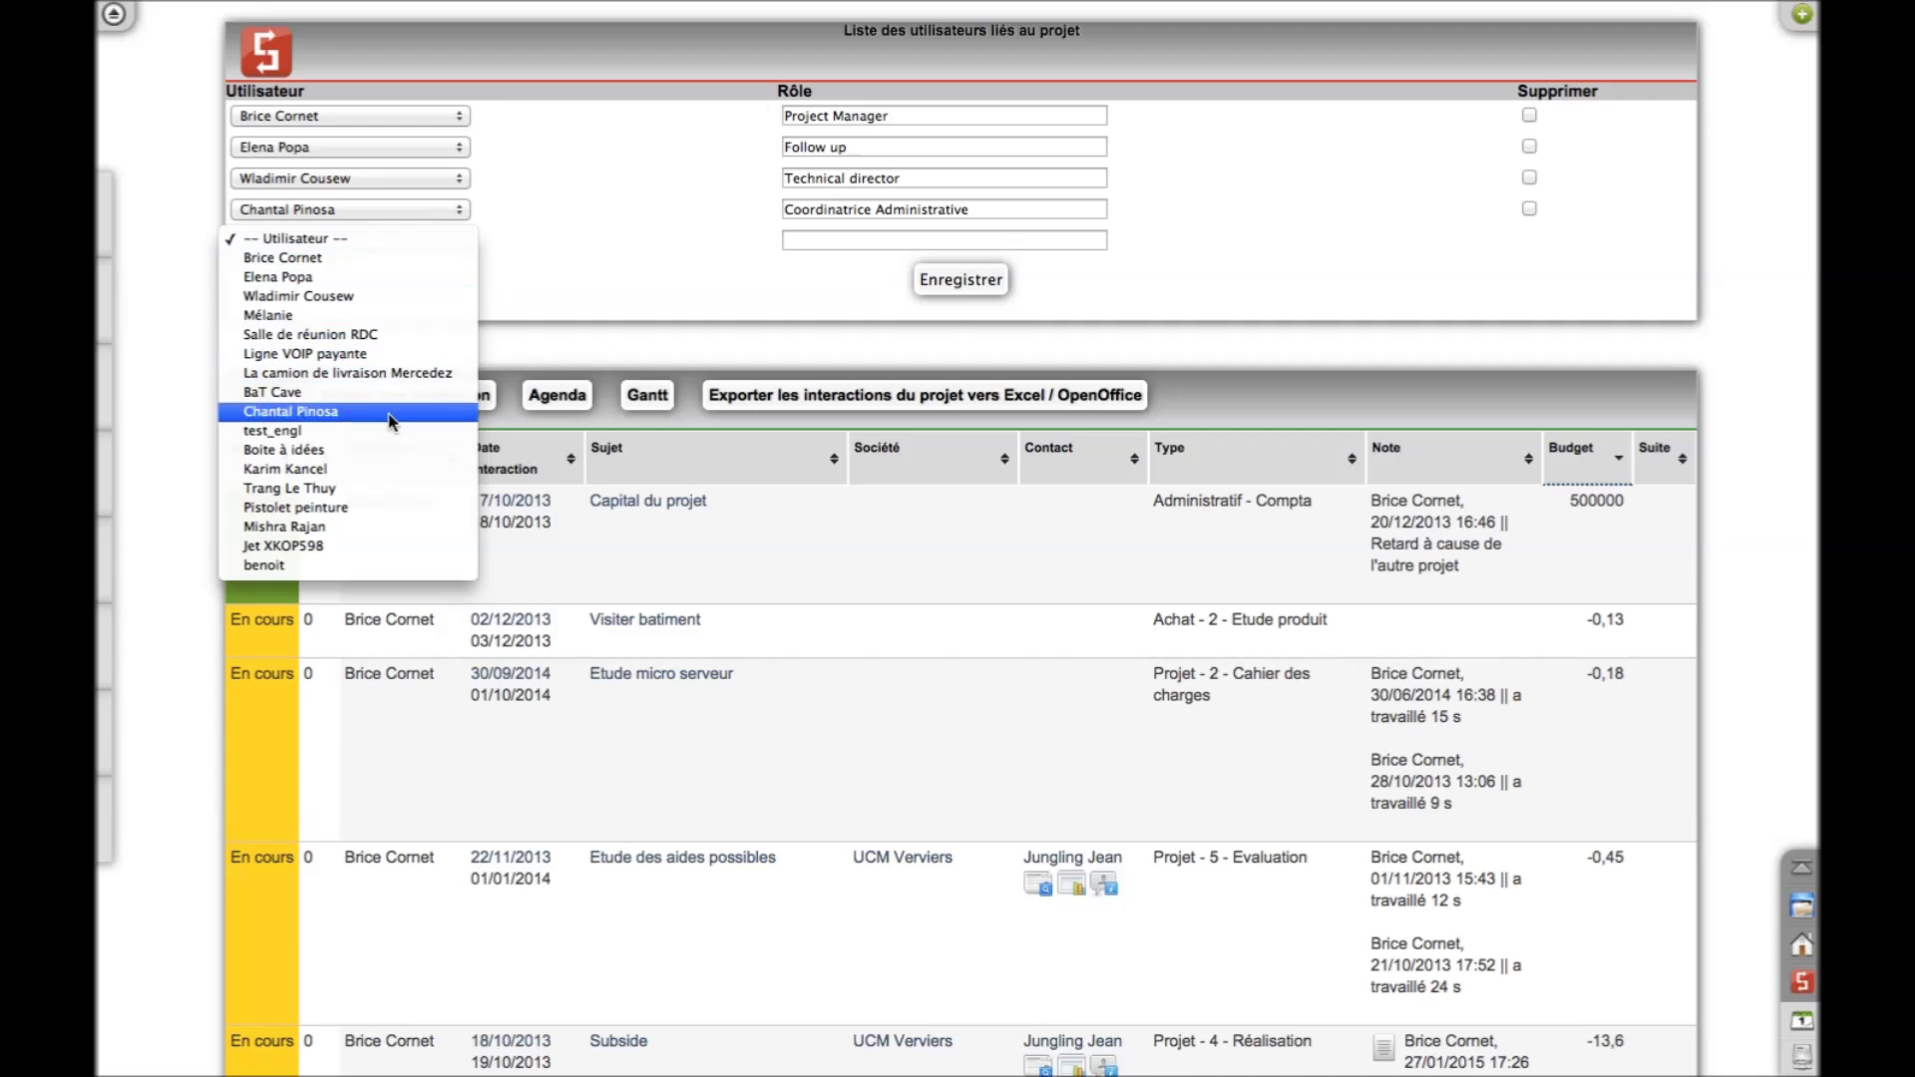
left_click(391, 489)
left_click(800, 245)
type("Coll")
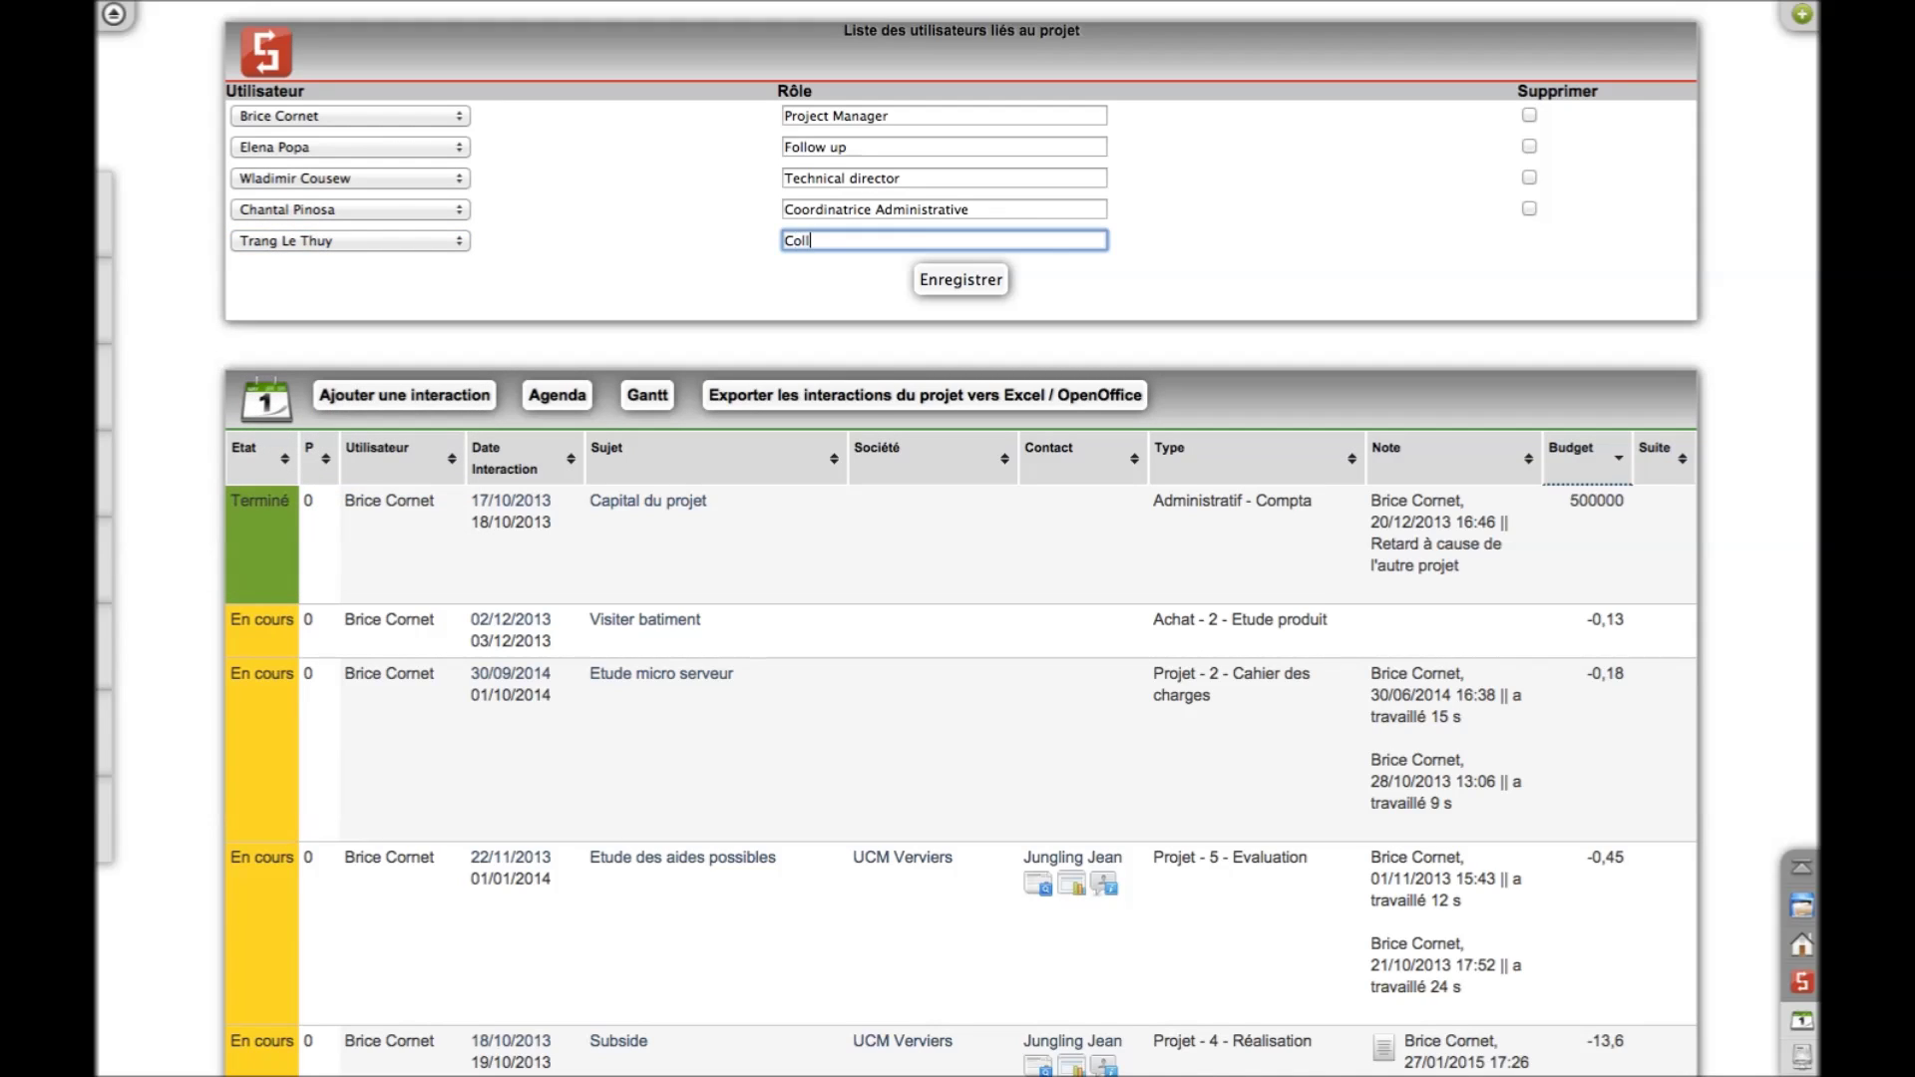
type("aboratrice externe")
left_click(931, 280)
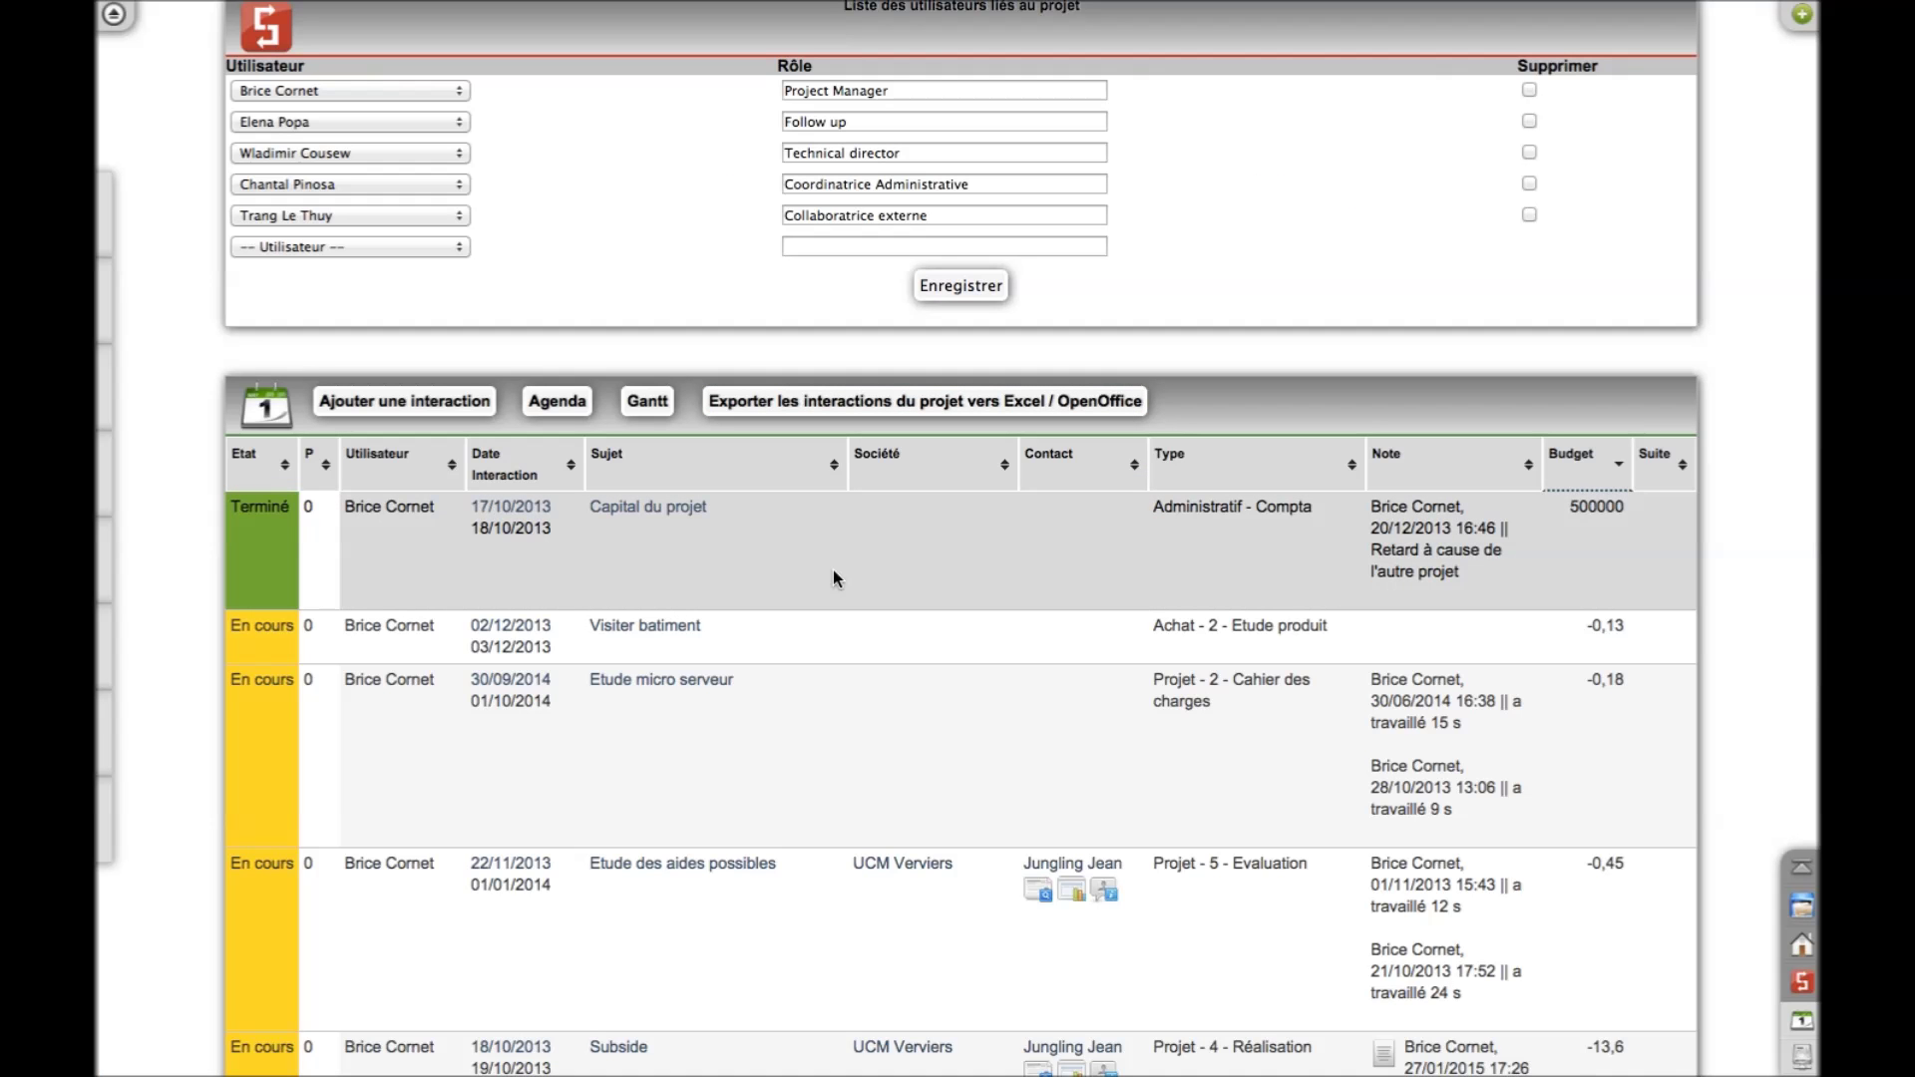
Add a second user to the project with the role Consultant externe
left_click(460, 247)
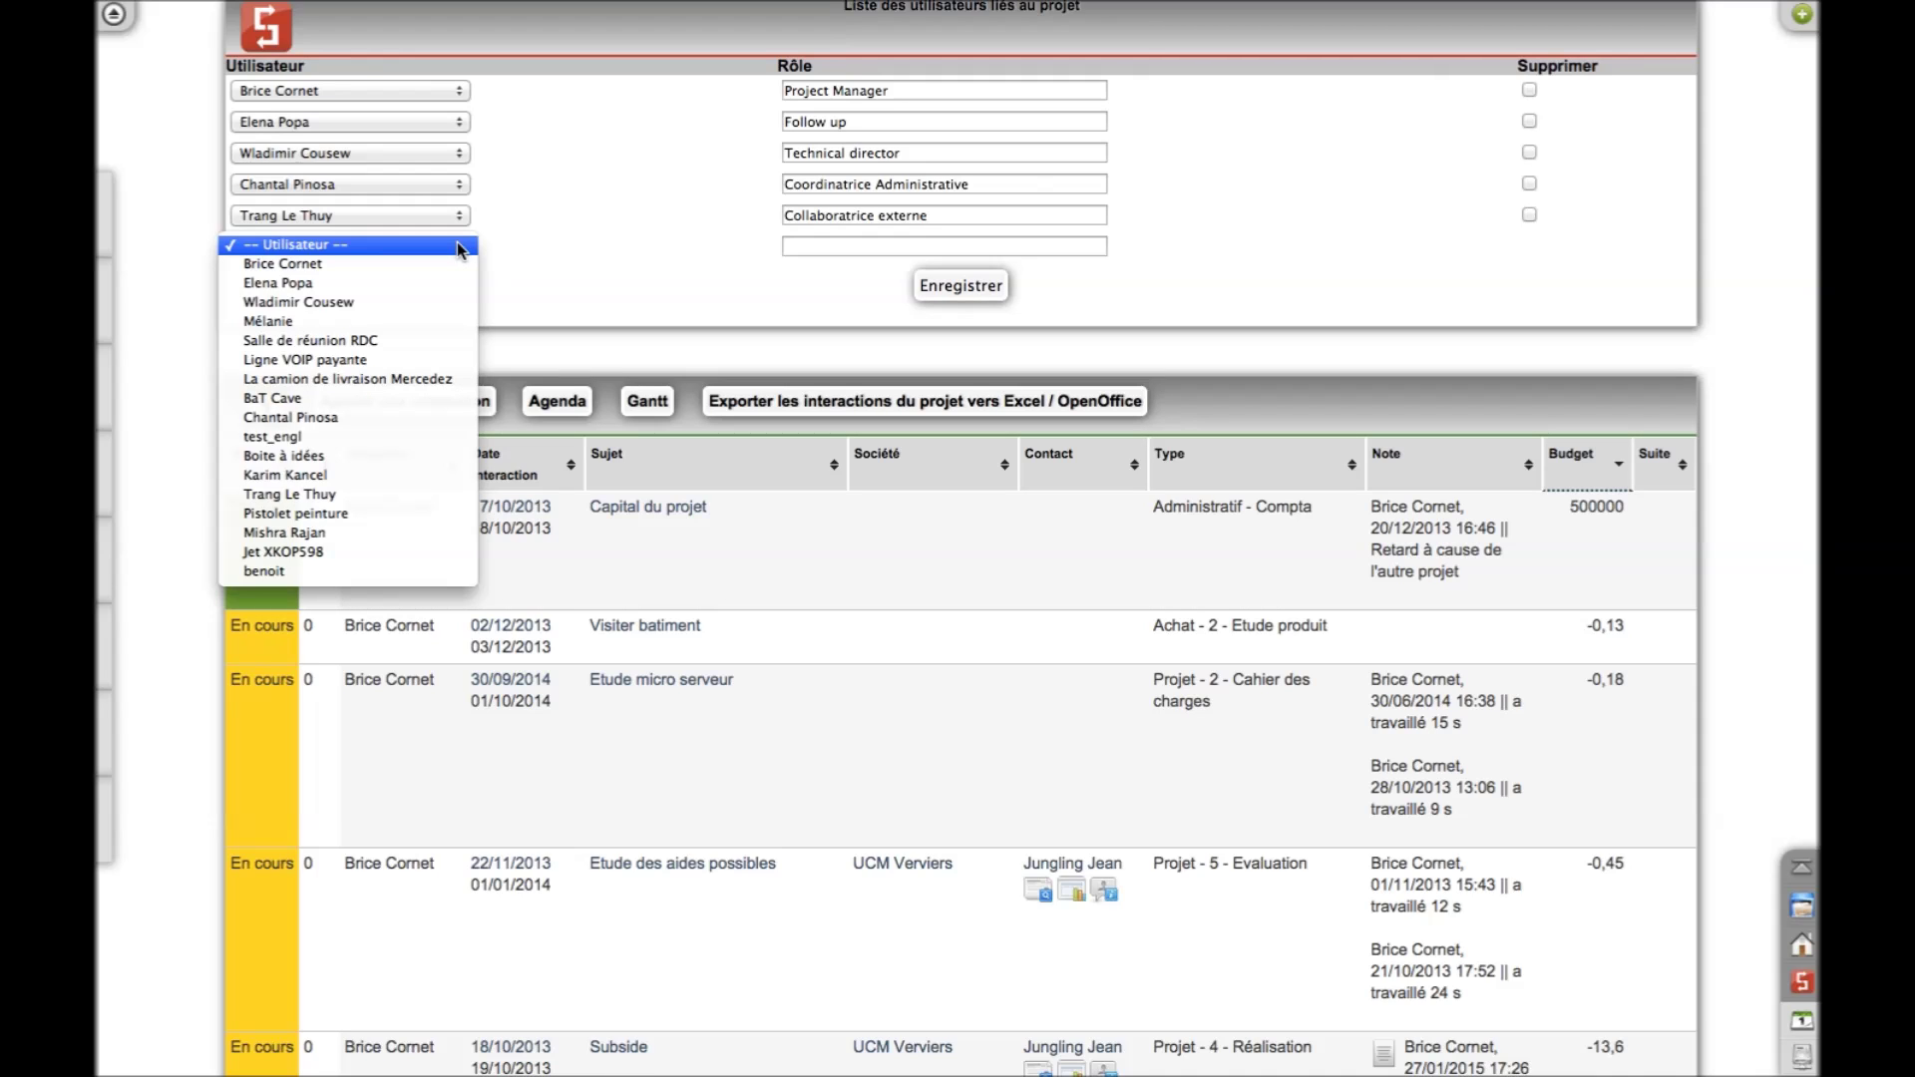
left_click(417, 532)
left_click(828, 244)
type("Consultant externe")
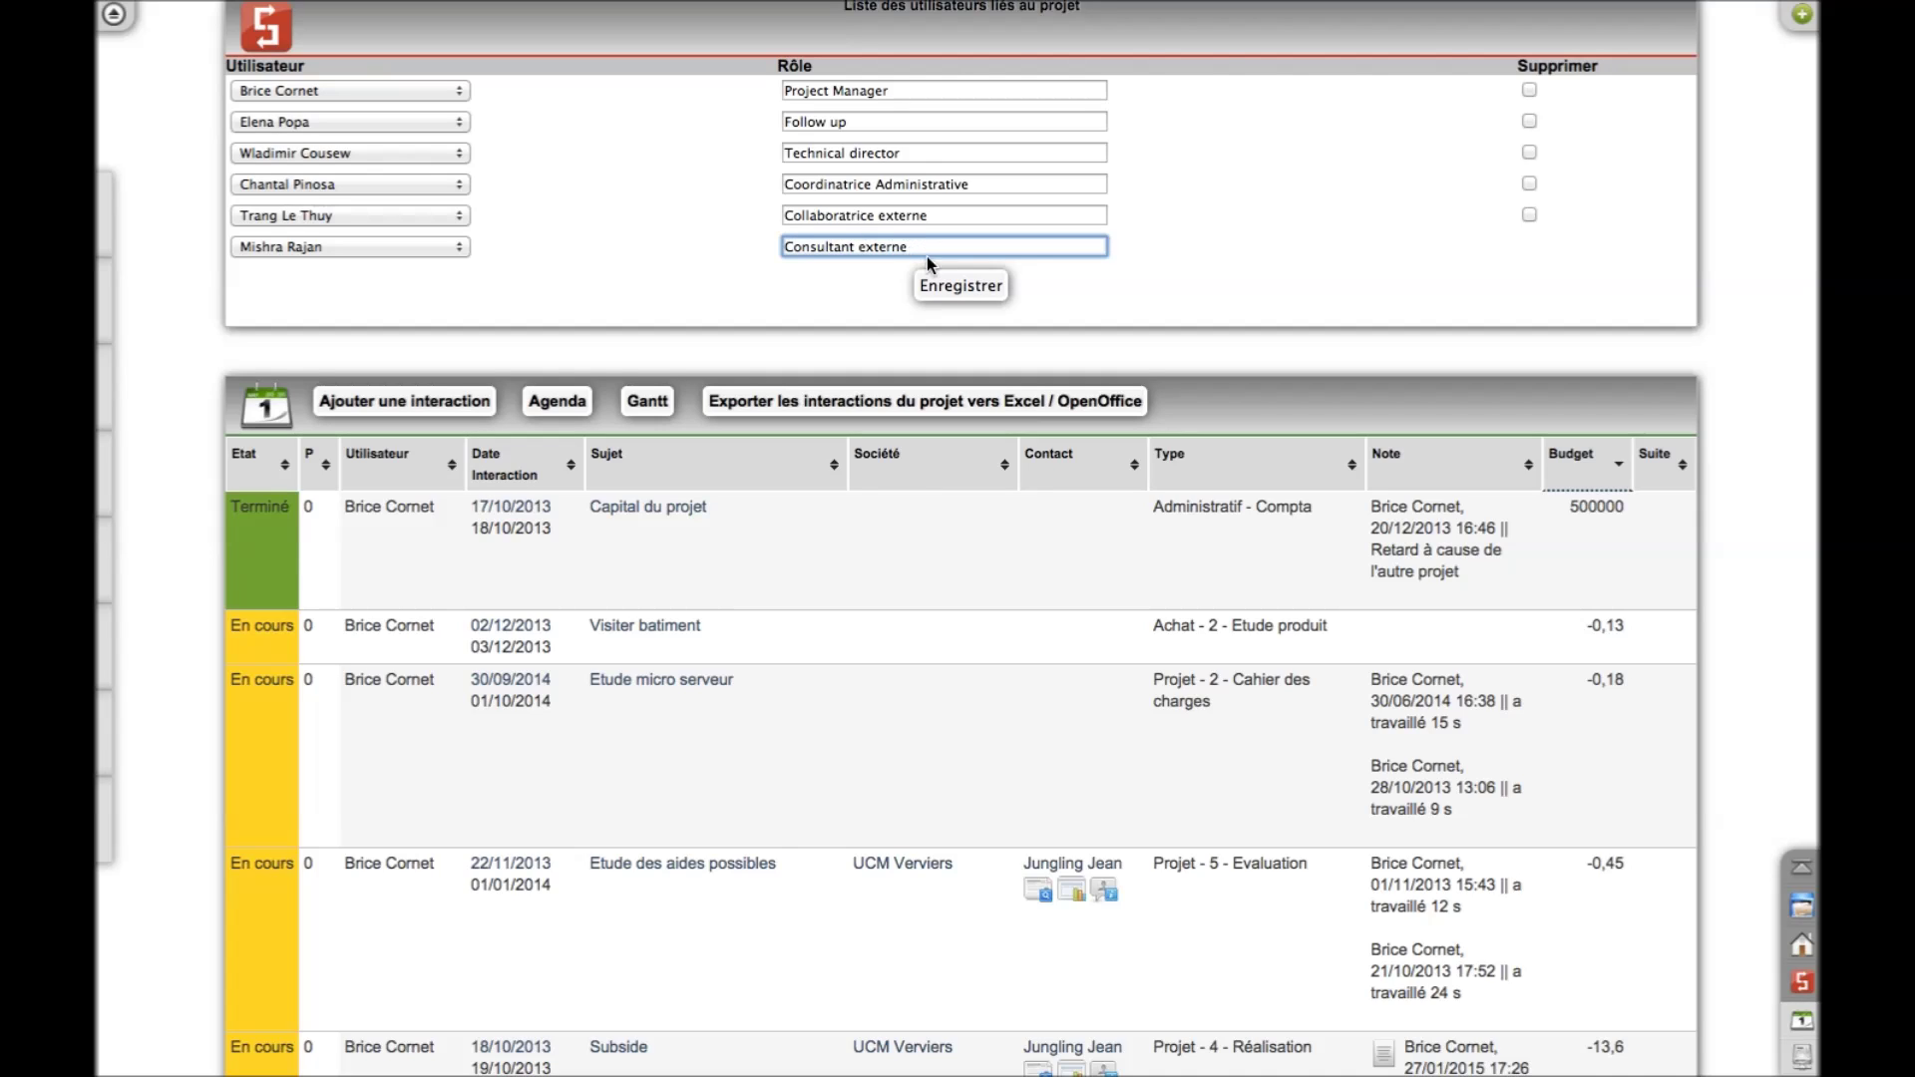
left_click(941, 283)
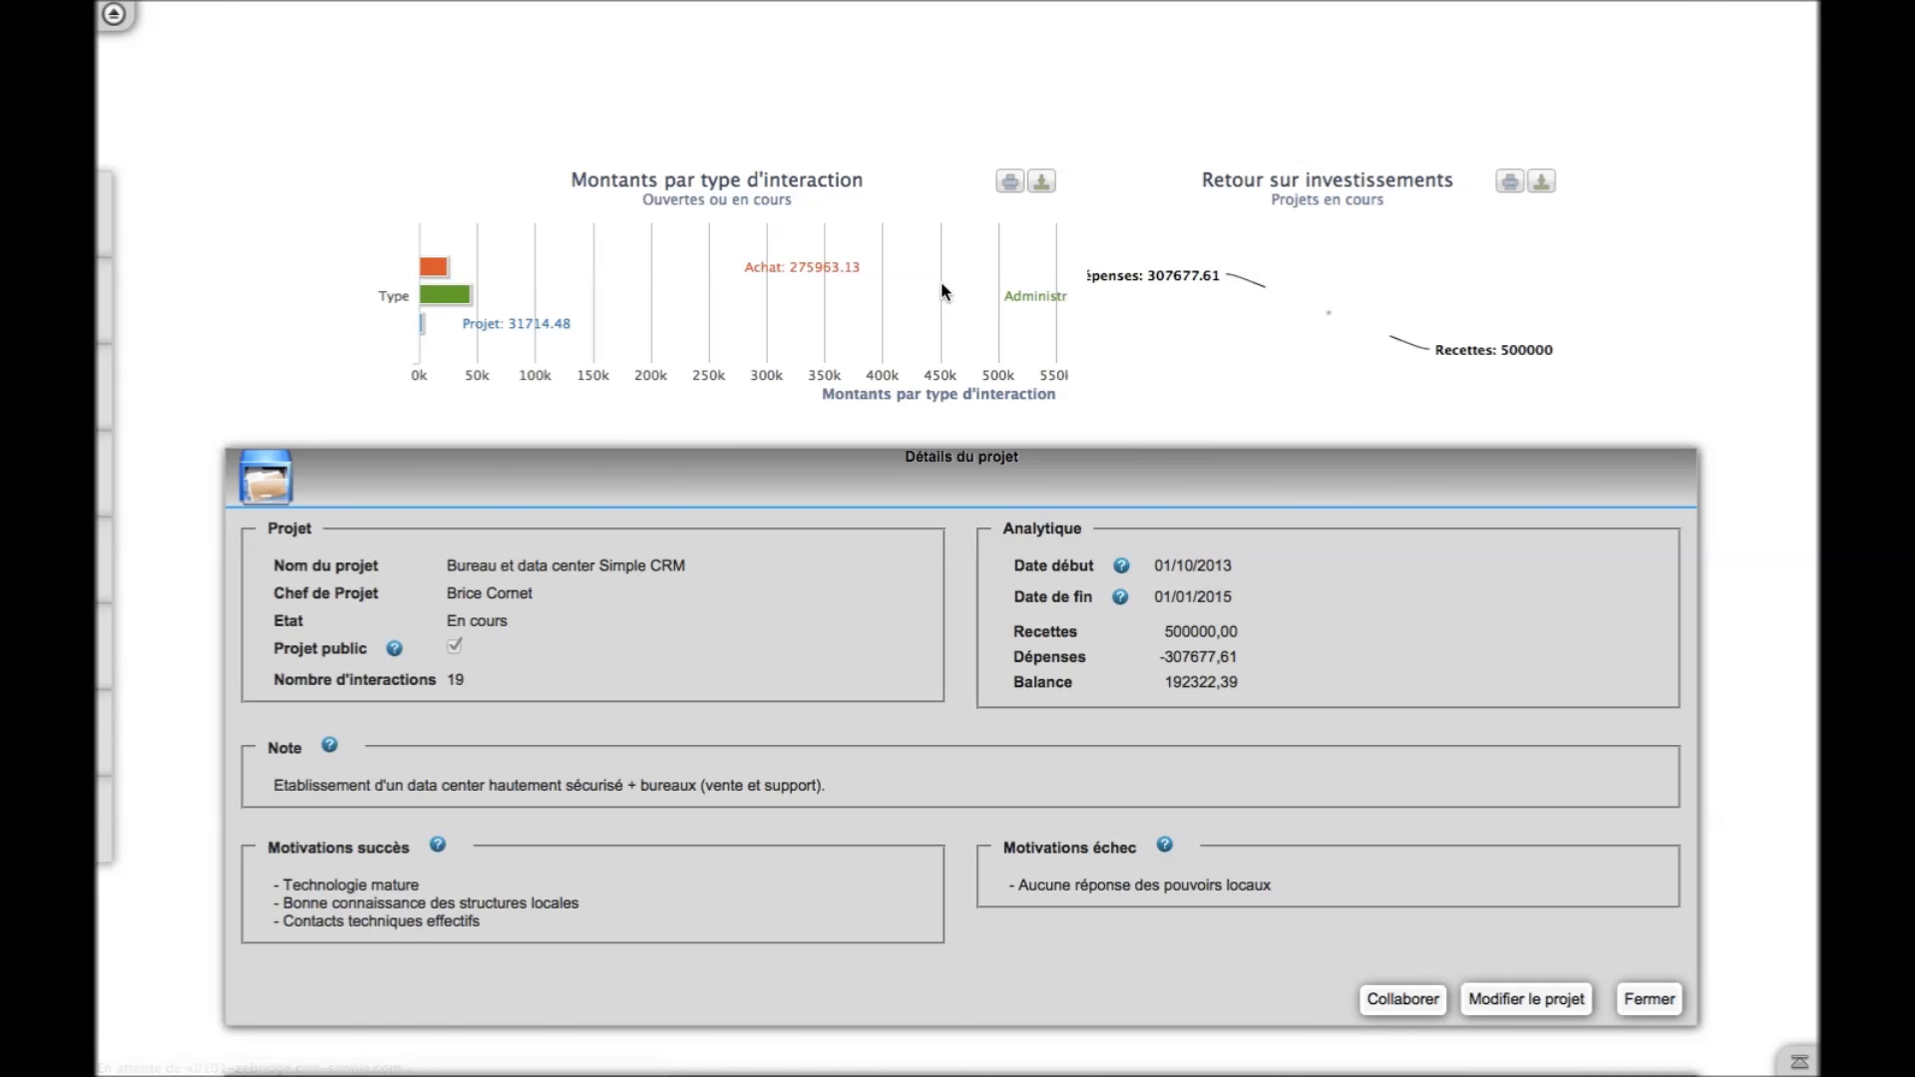
Open the Transport exceptionnel project from the full project list
scroll(639, 322, "up", 10)
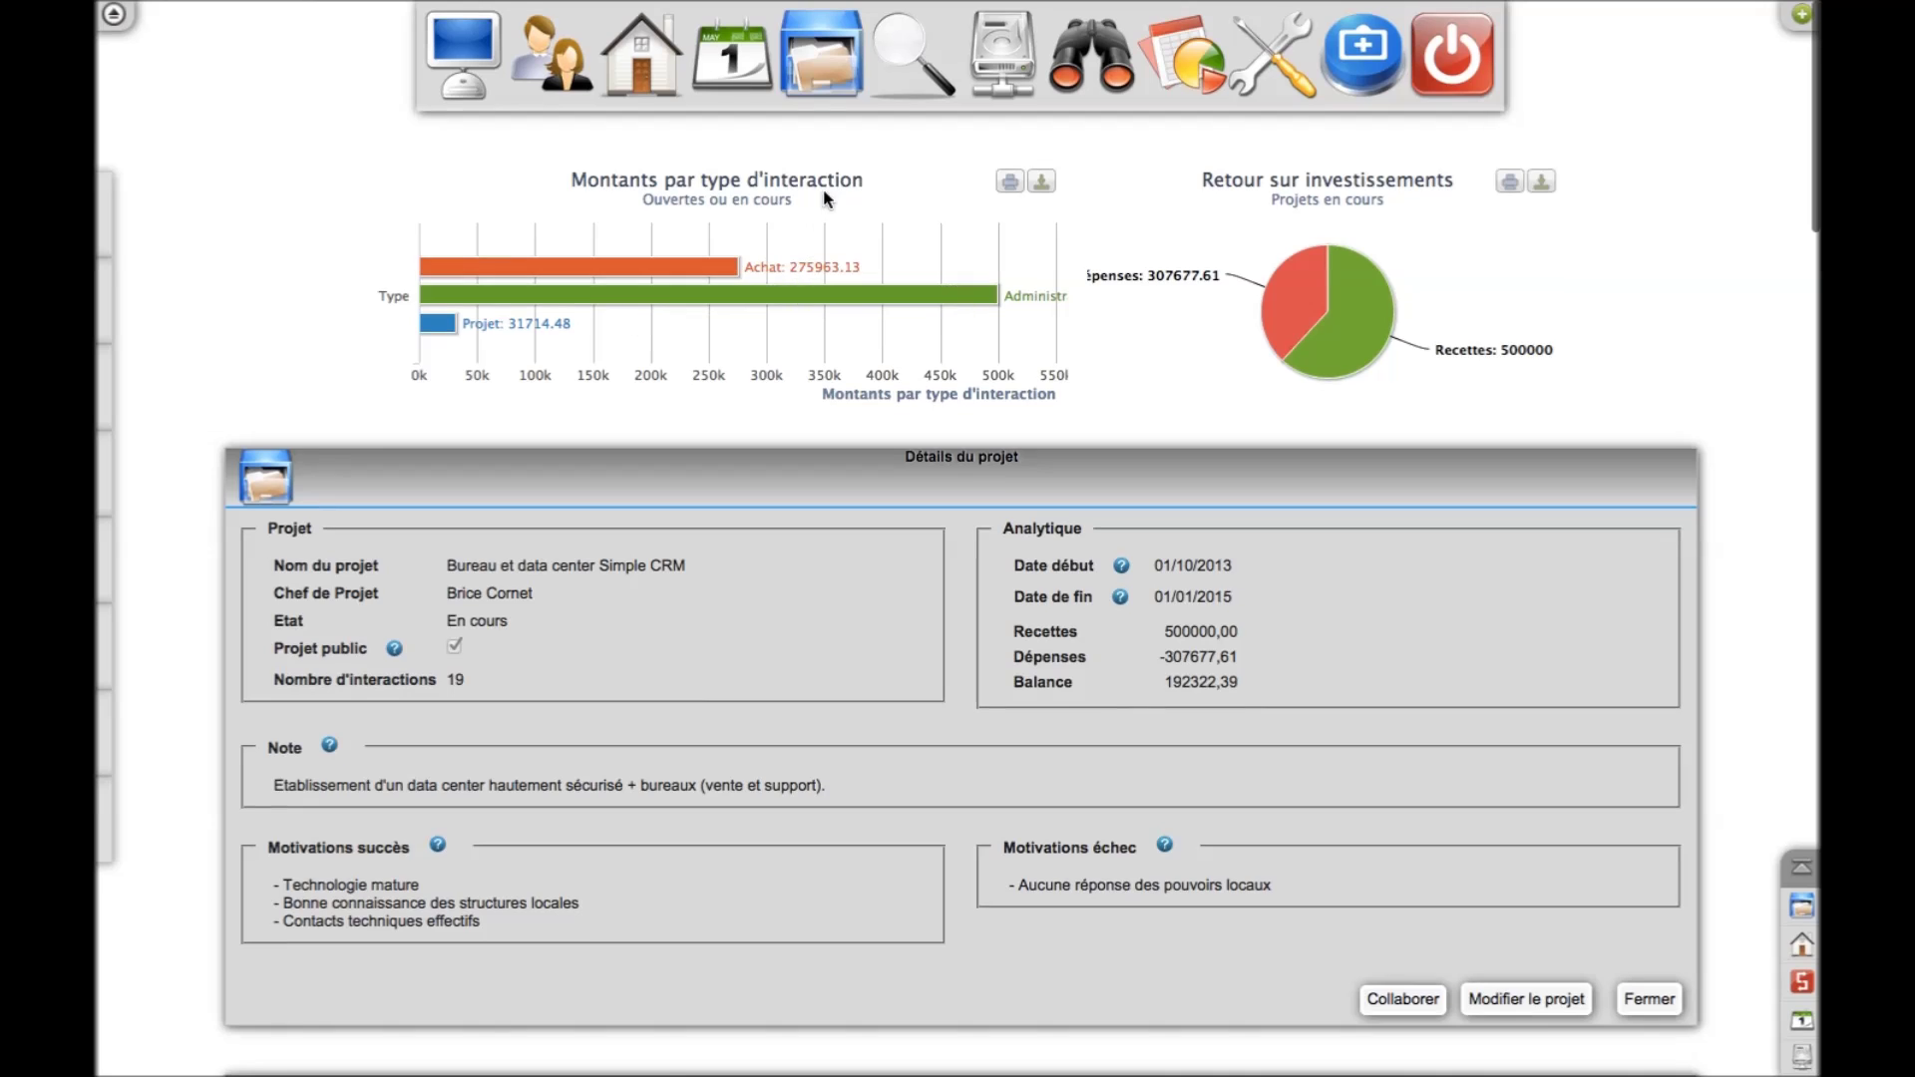
left_click(833, 87)
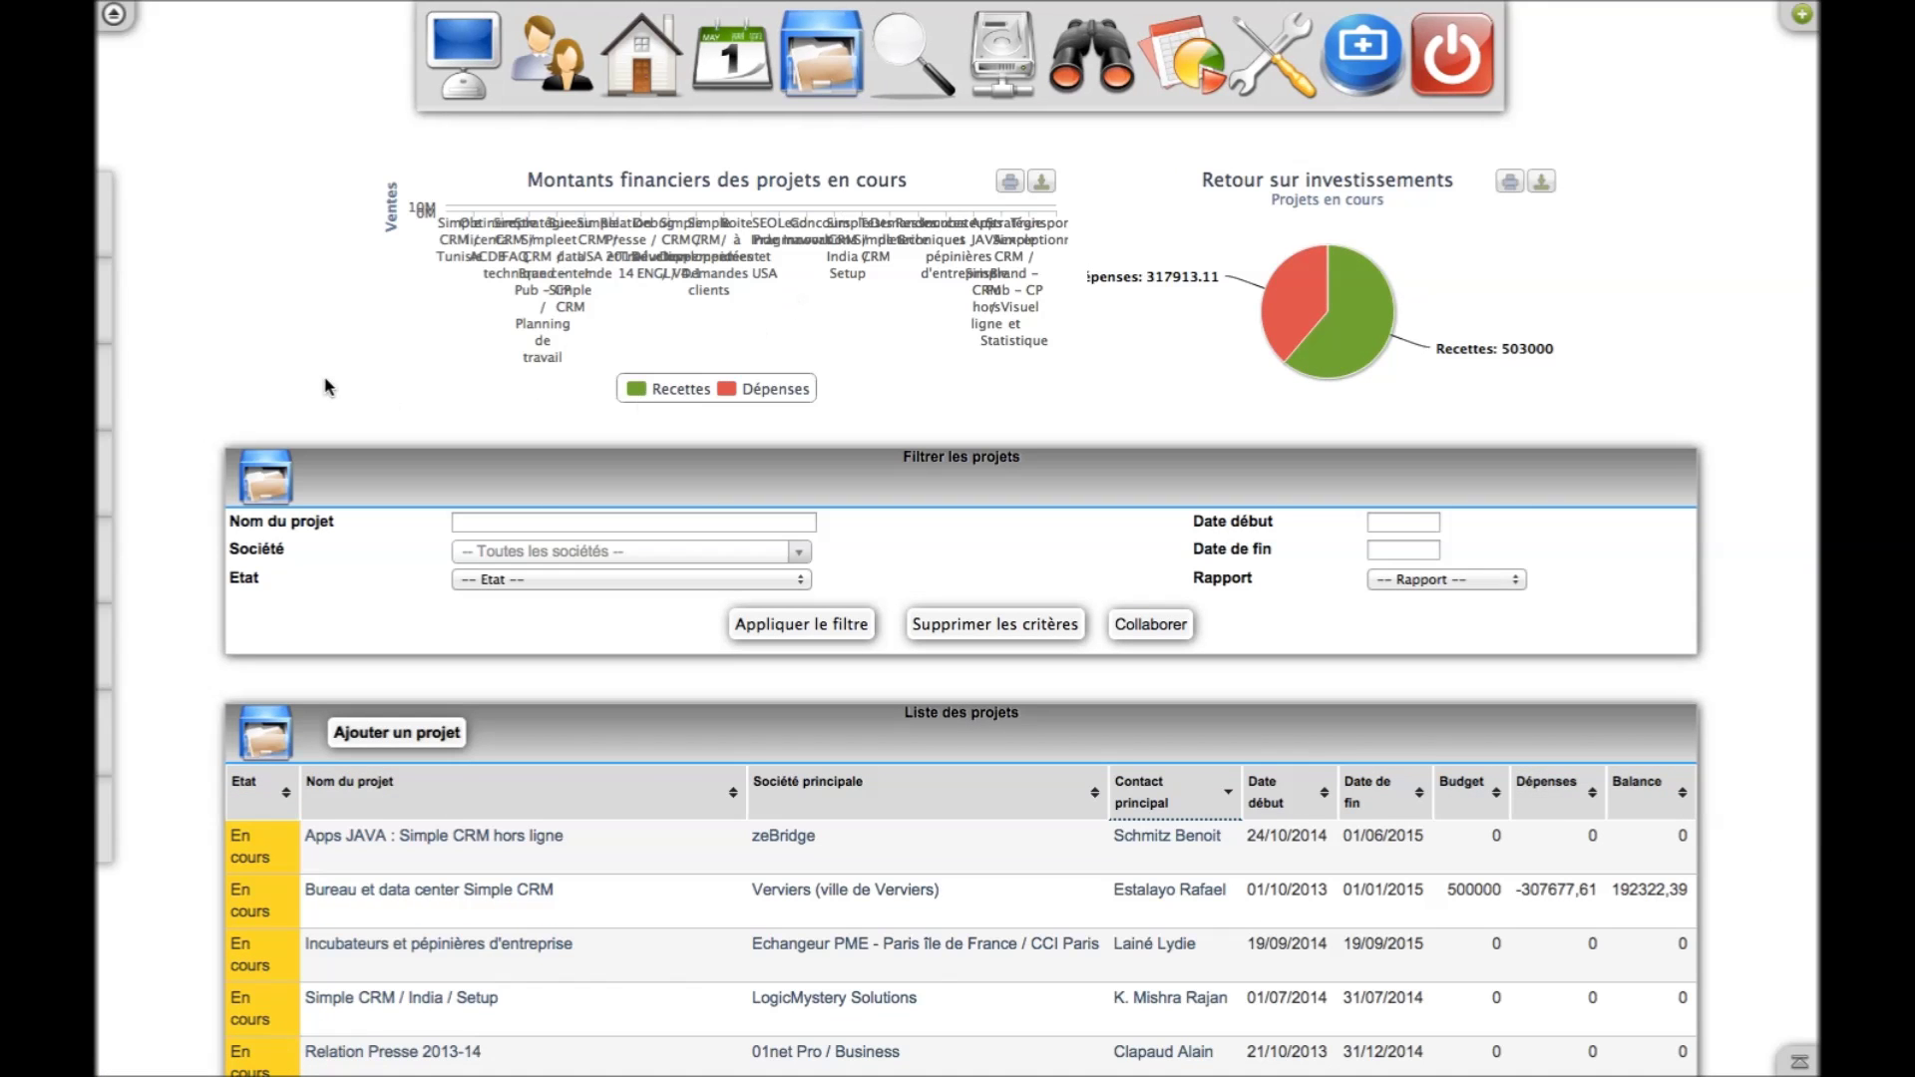
scroll(325, 386, "down", 5)
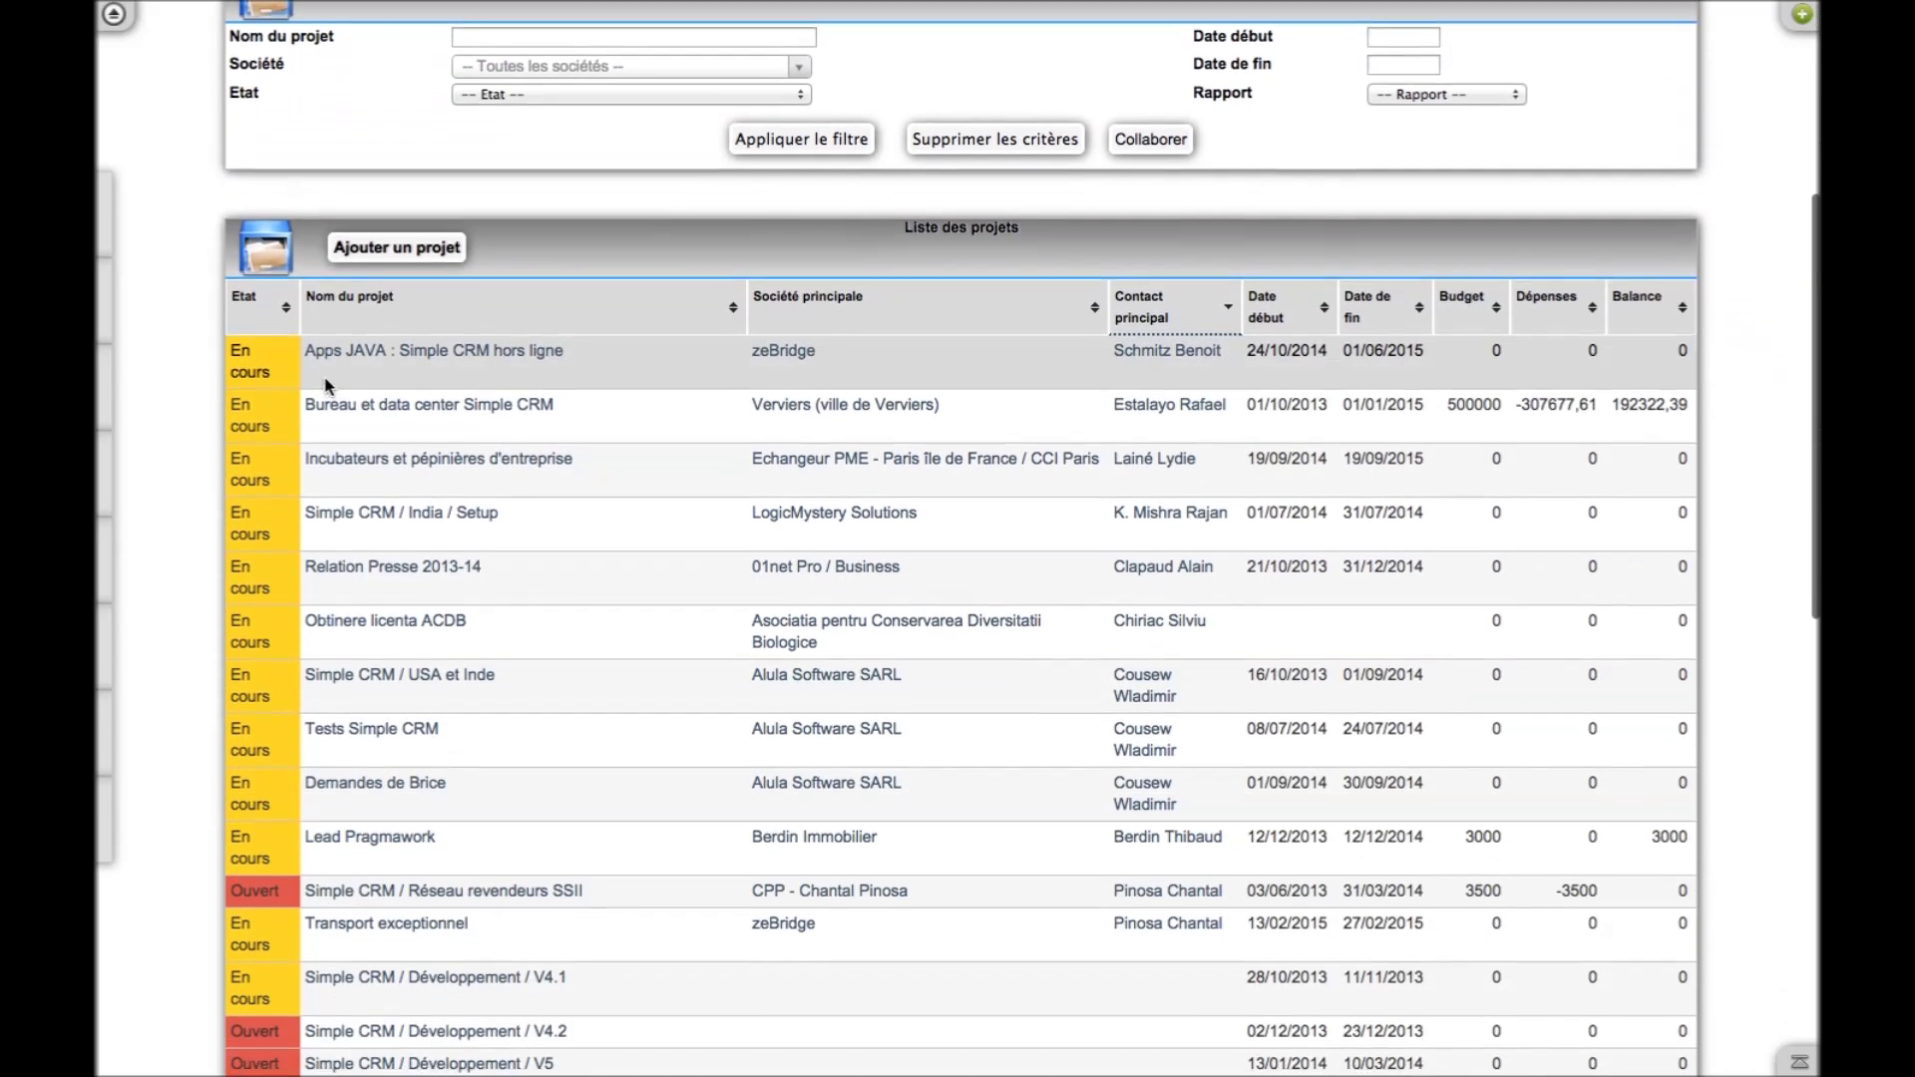
scroll(325, 386, "down", 4)
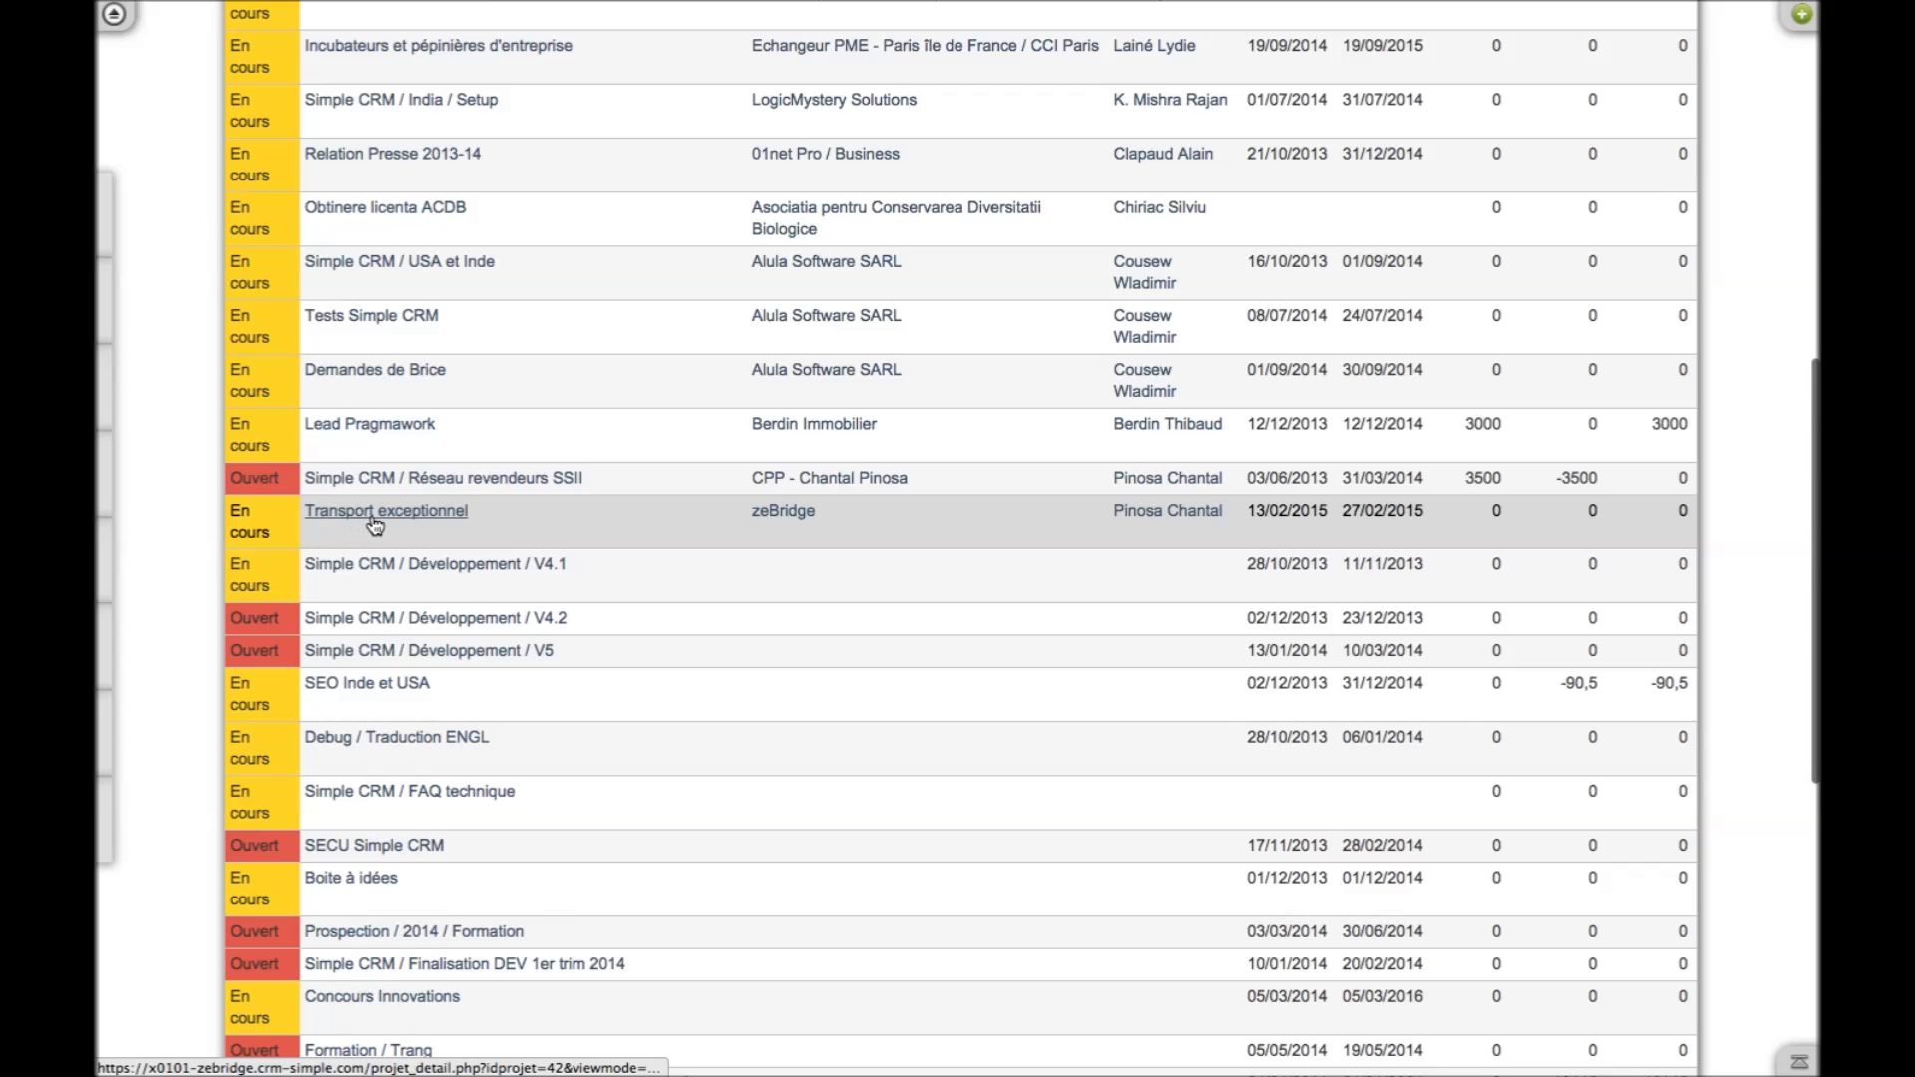
left_click(375, 524)
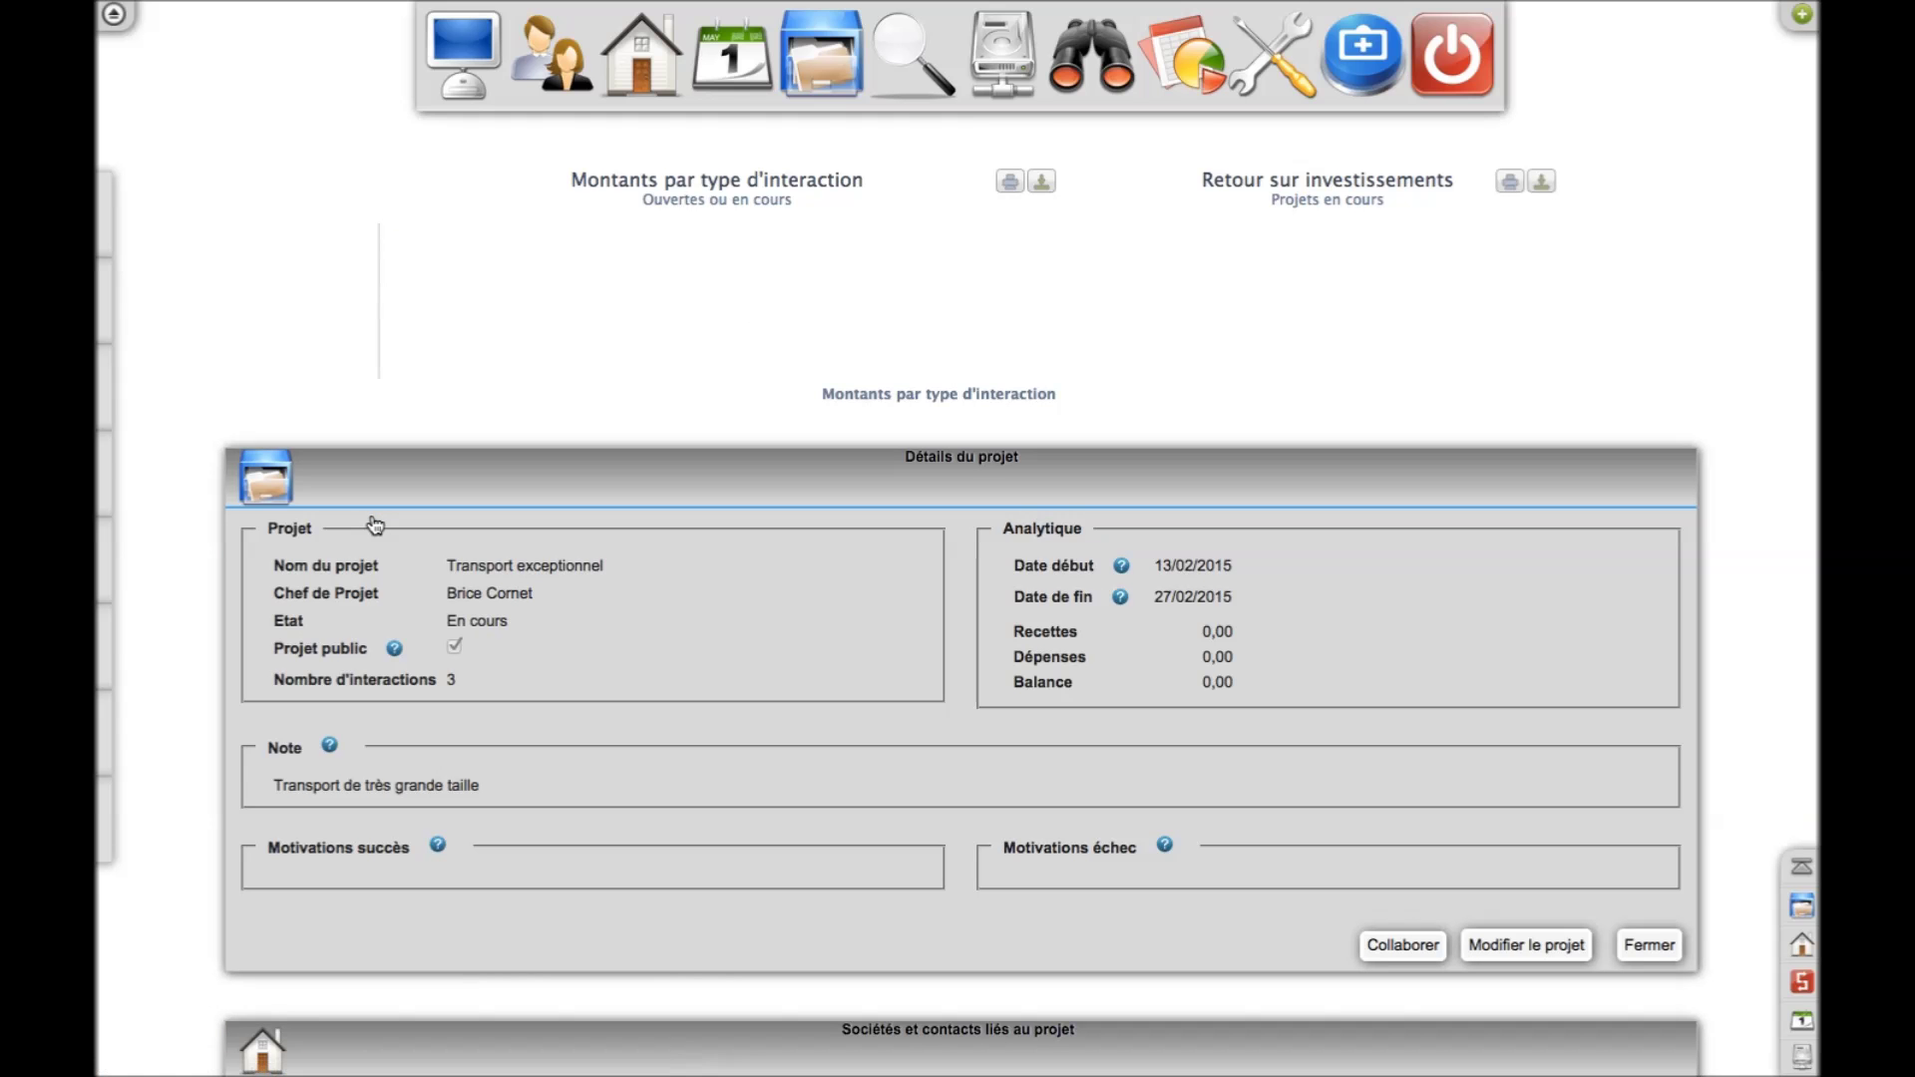
Scroll through its users (Chef Projet, Véhicule, Chauffeur) and three interactions
scroll(779, 632, "down", 9)
scroll(779, 633, "down", 5)
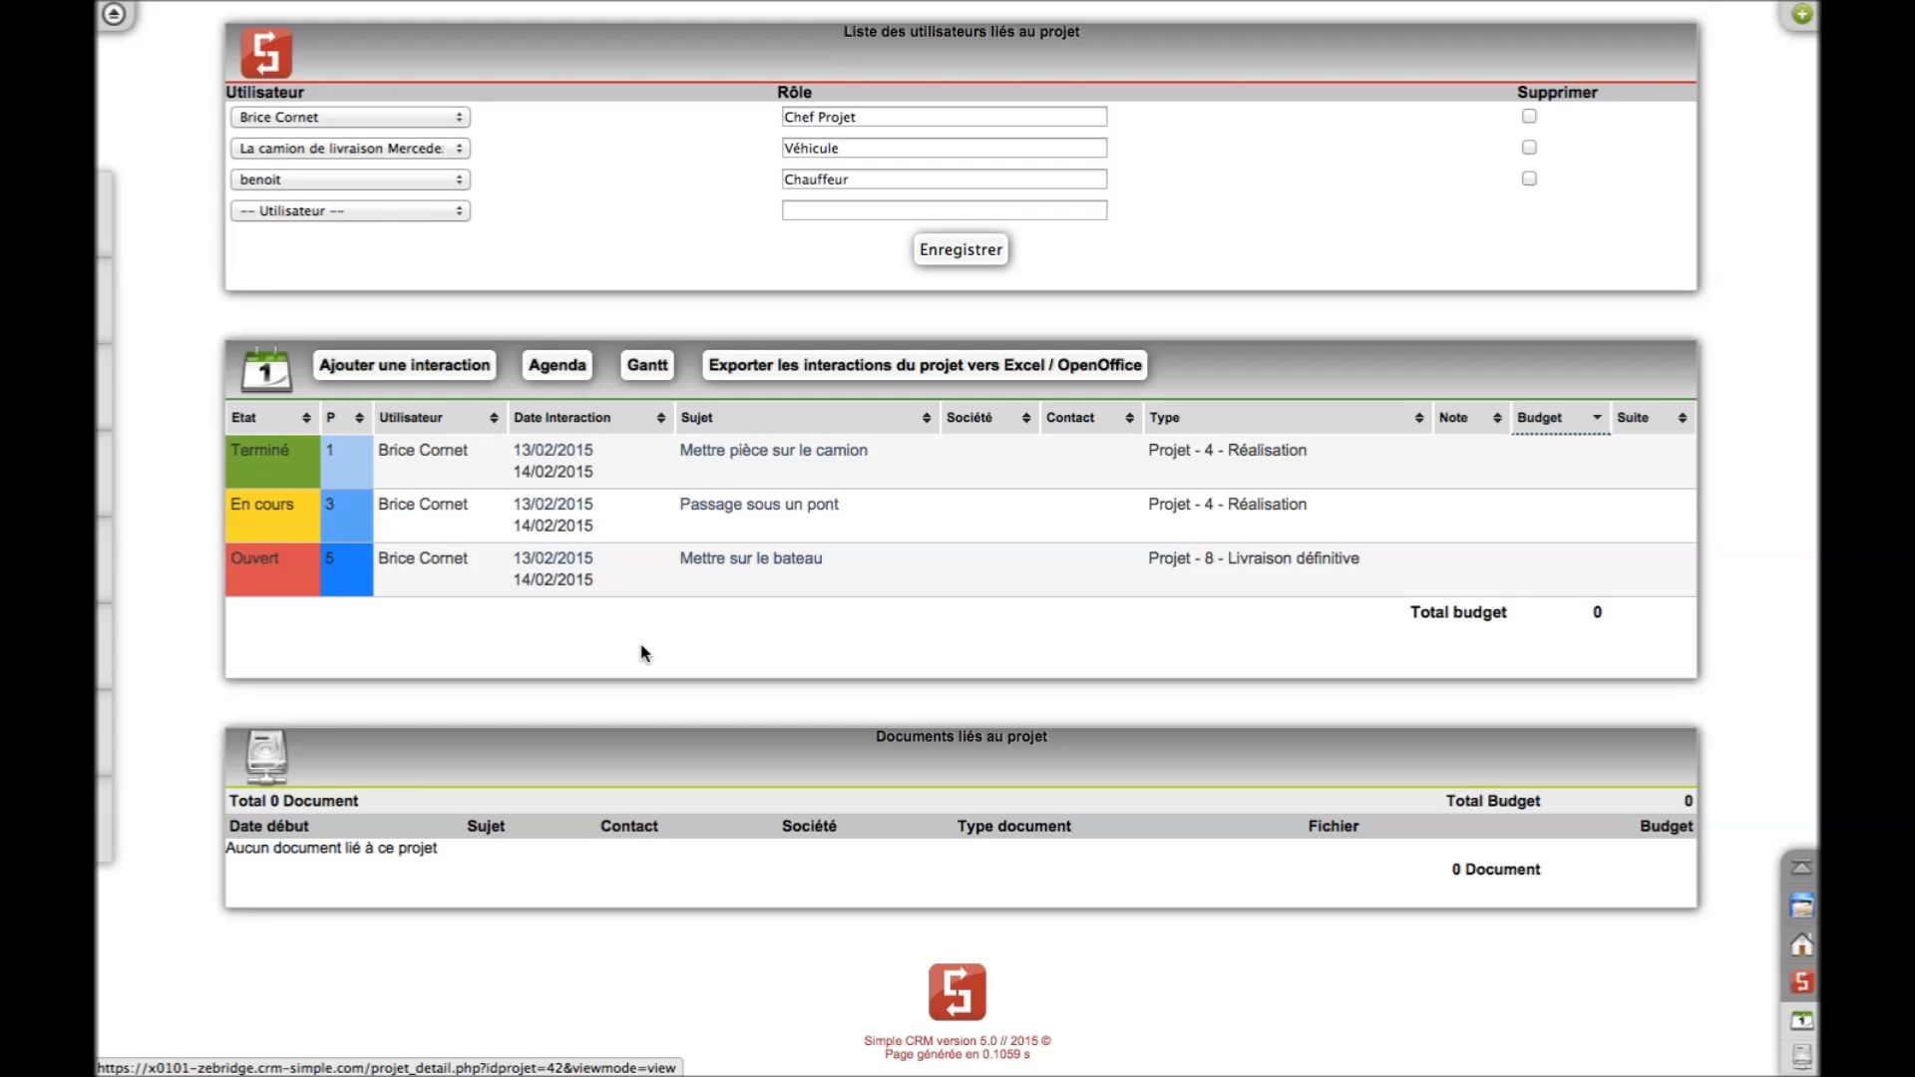
scroll(644, 653, "up", 13)
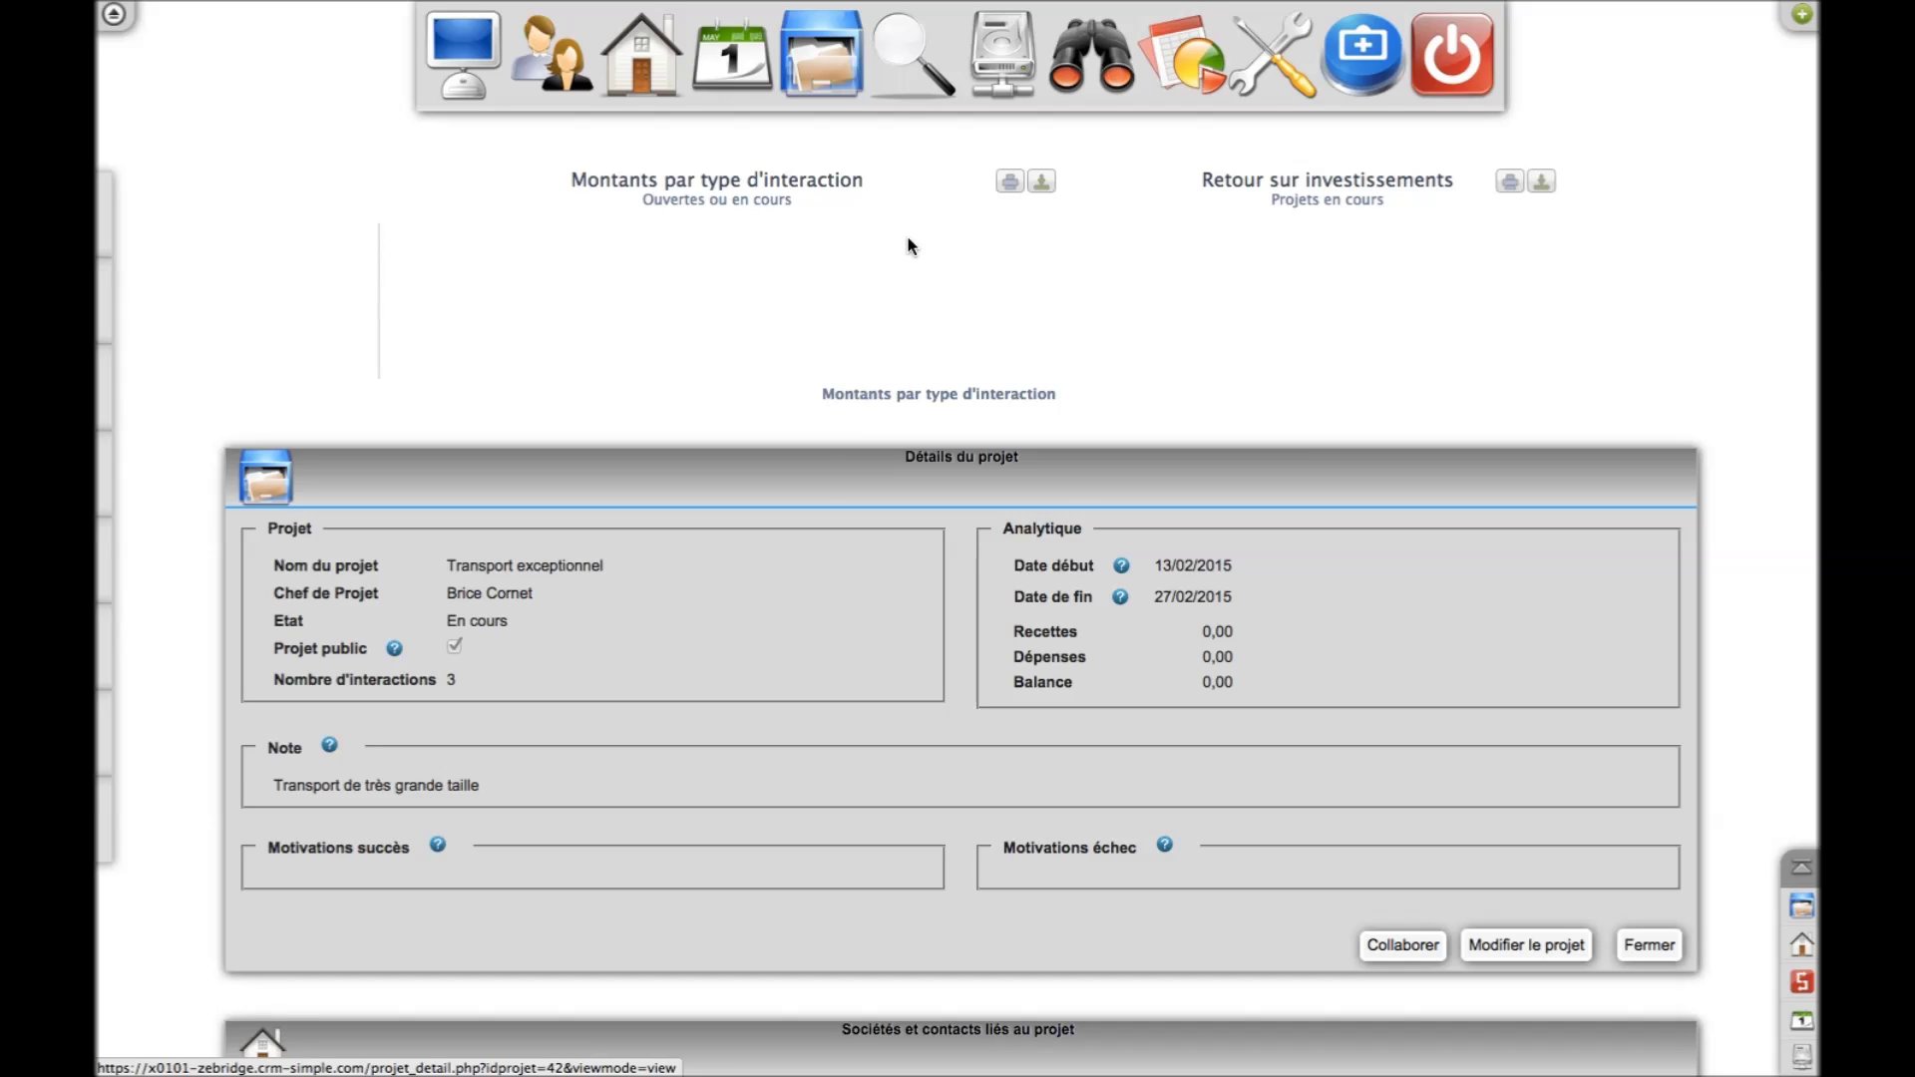
Open the search page and start a general CRM search term 'TVA FFR', then correct it
left_click(913, 92)
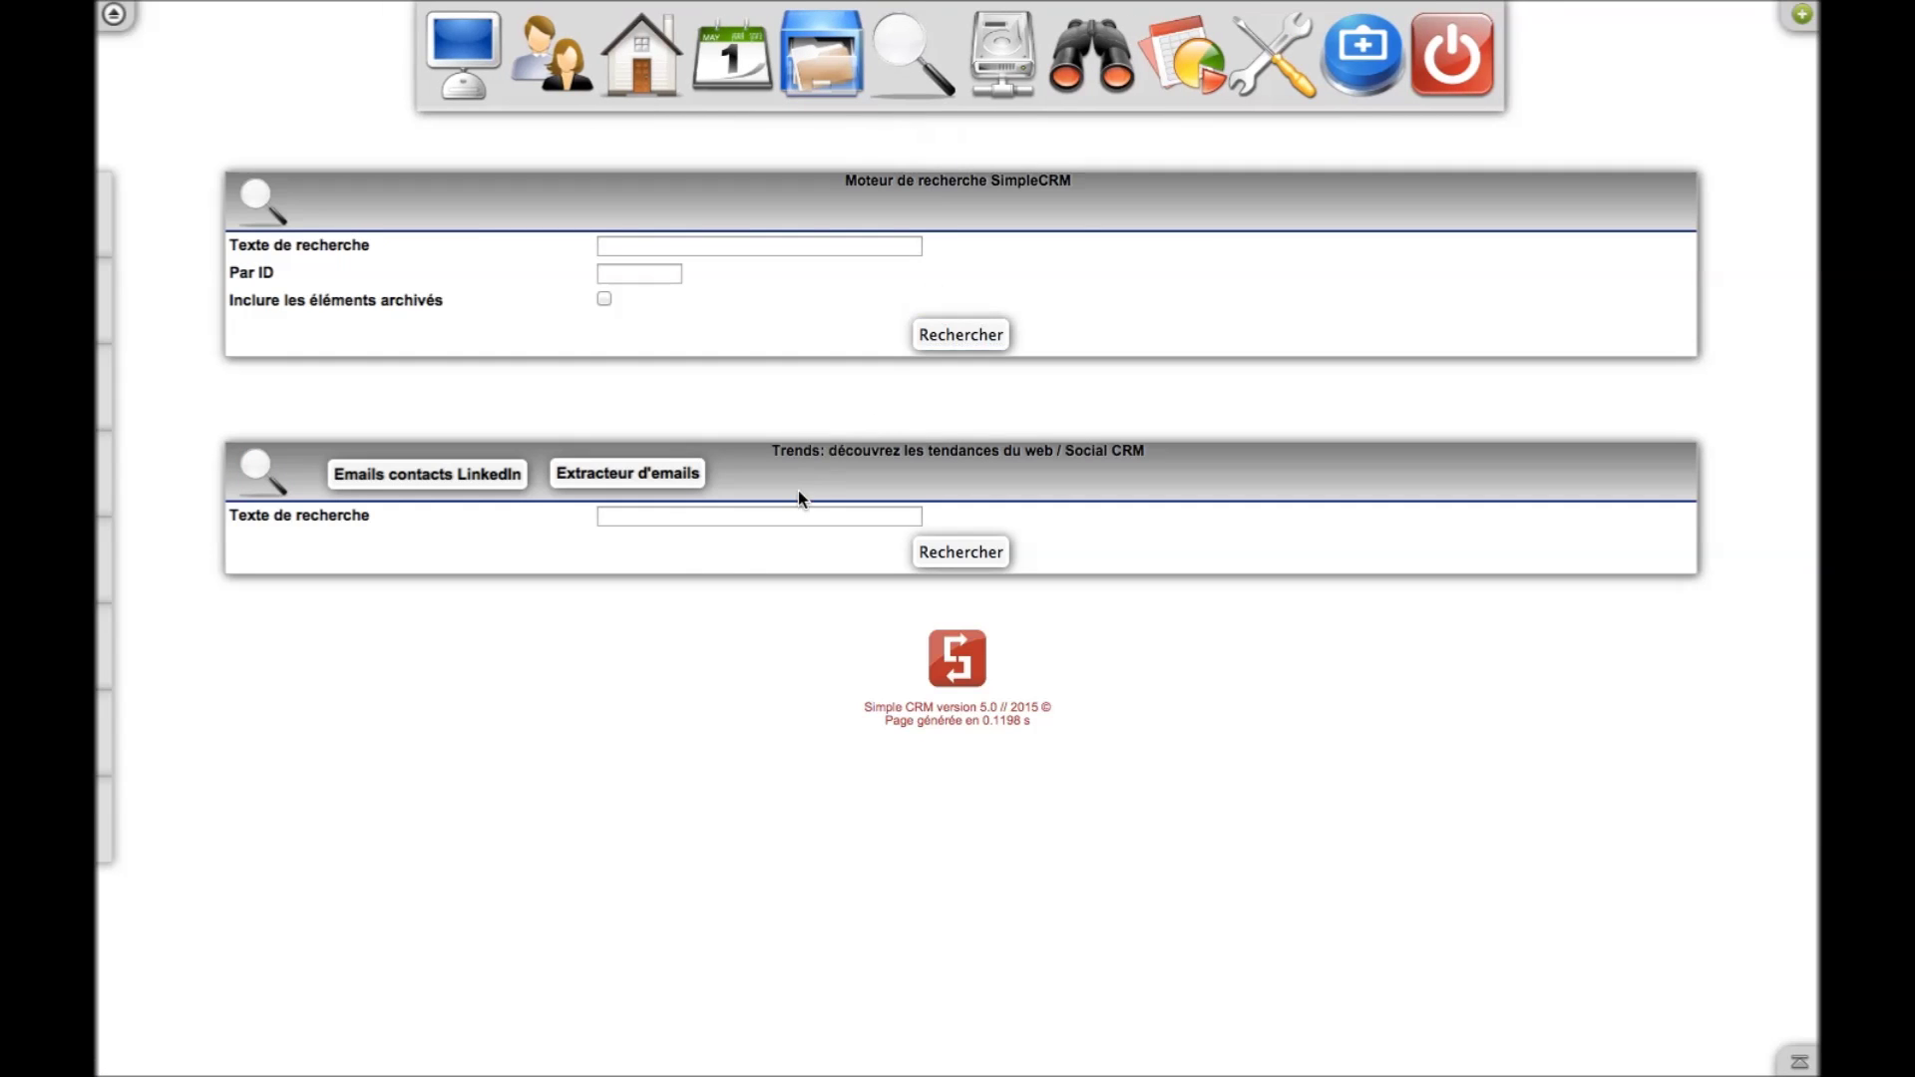
left_click(661, 246)
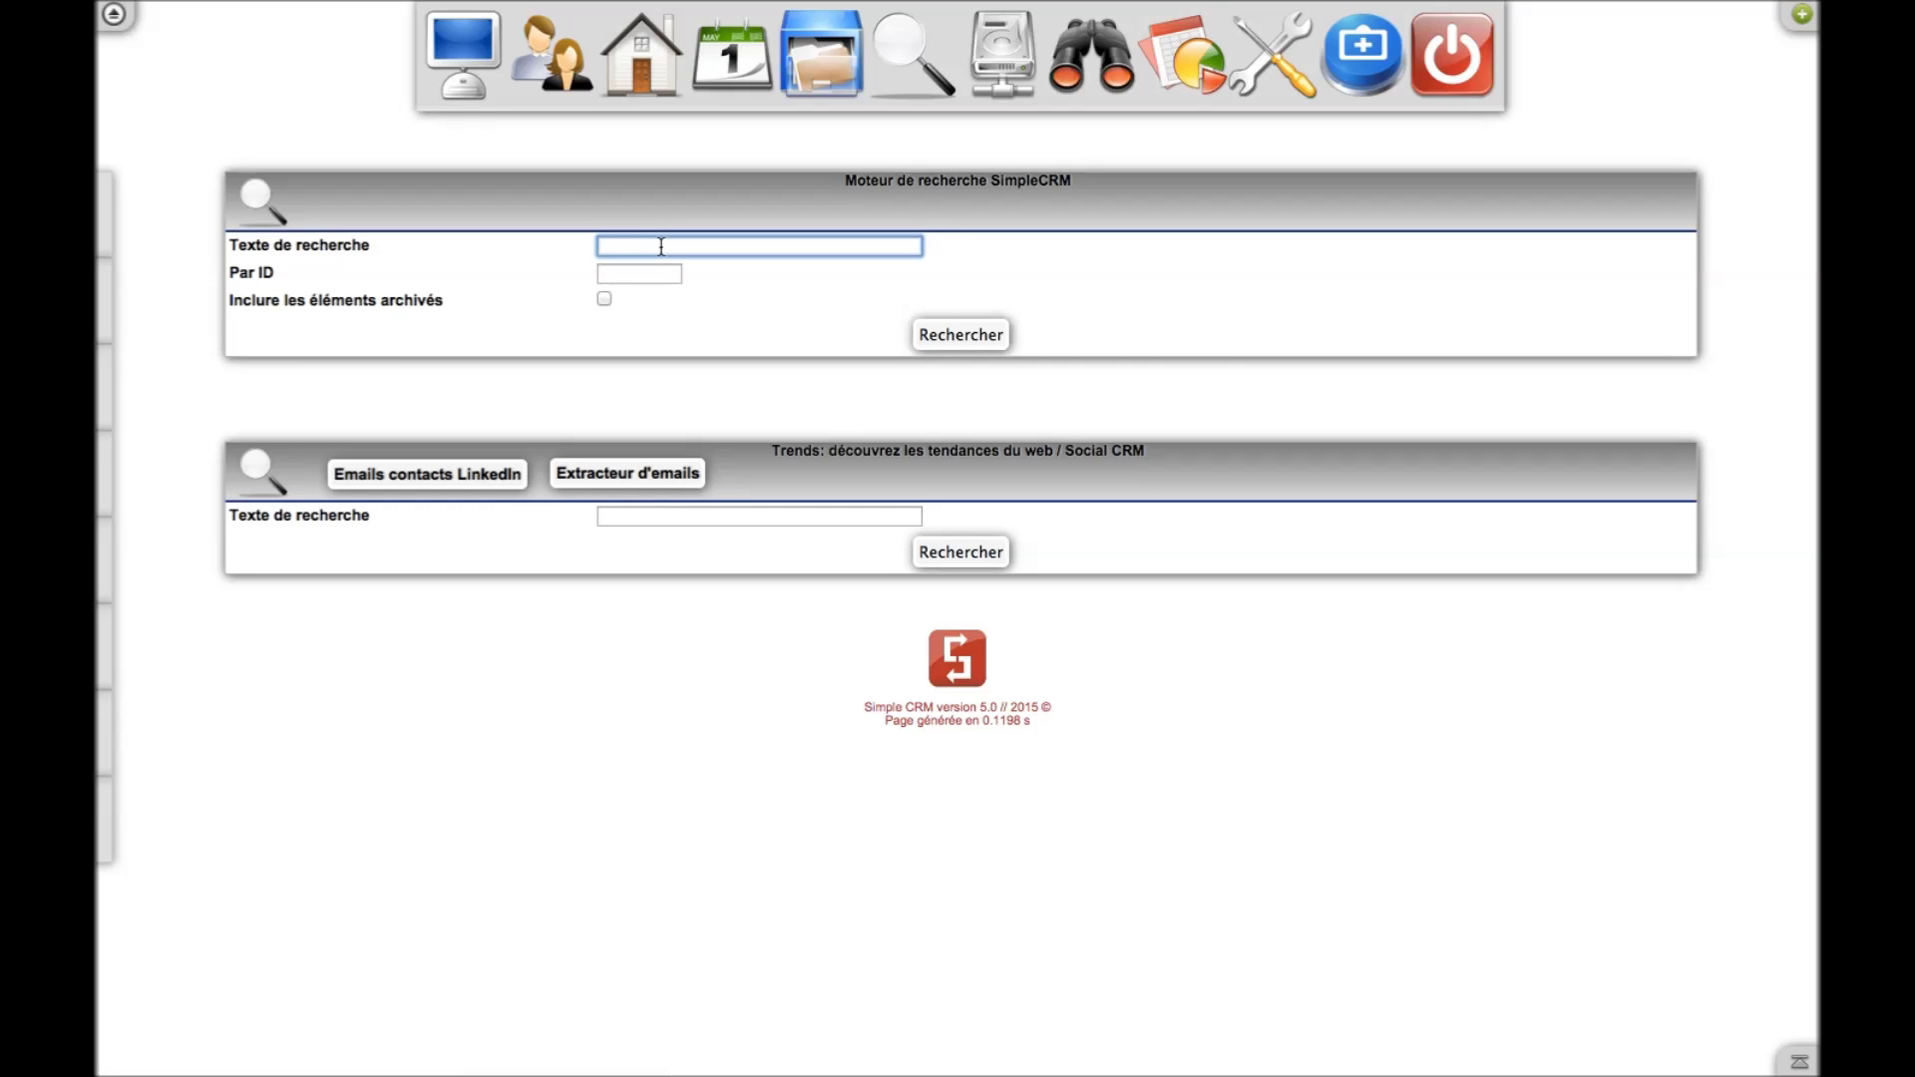
type("TVA FFR.....")
key("BackSpace")
key("BackSpace")
key("BackSpace")
key("BackSpace")
key("BackSpace")
key("BackSpace")
key("BackSpace")
key("BackSpace")
key("BackSpace")
key("BackSpace")
Run a Trends search for 'stylo', review the results, then go to Documents
left_click(693, 516)
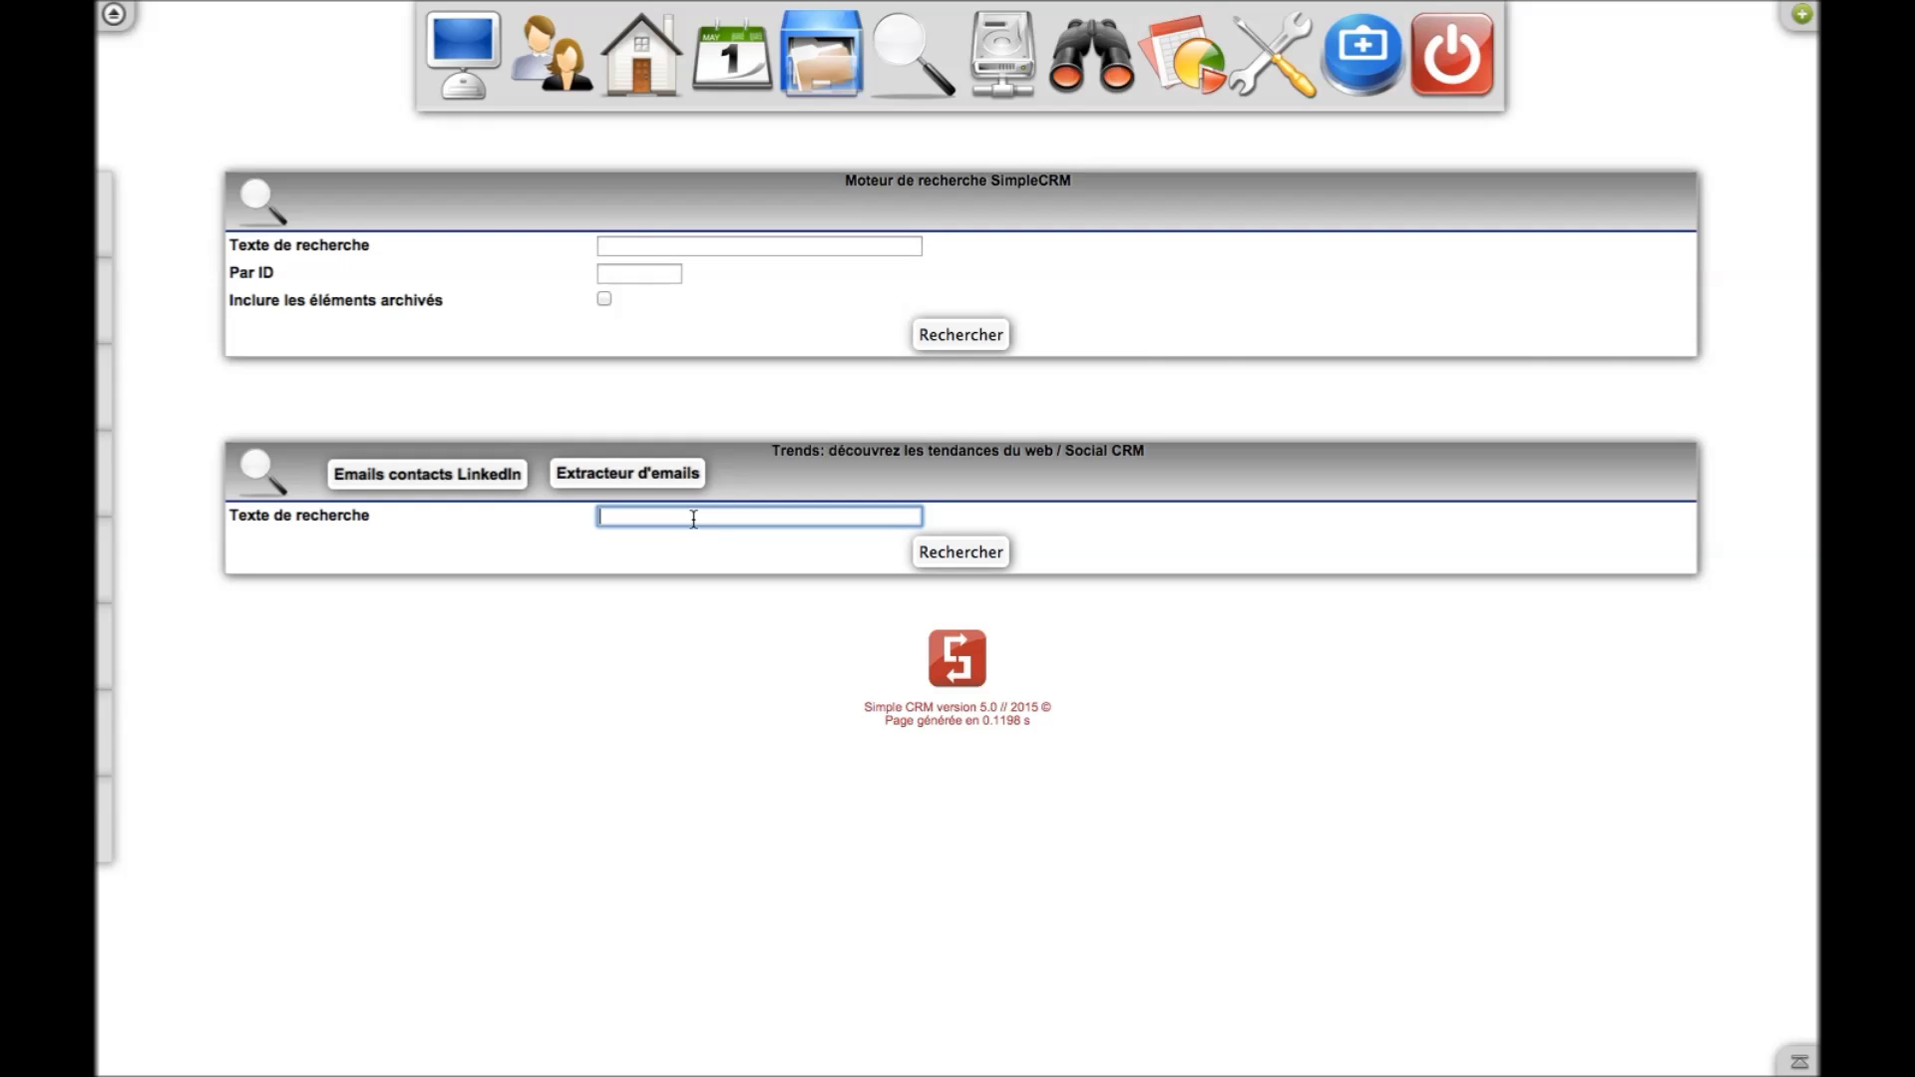
type("stylo")
left_click(985, 550)
scroll(1238, 606, "down", 1)
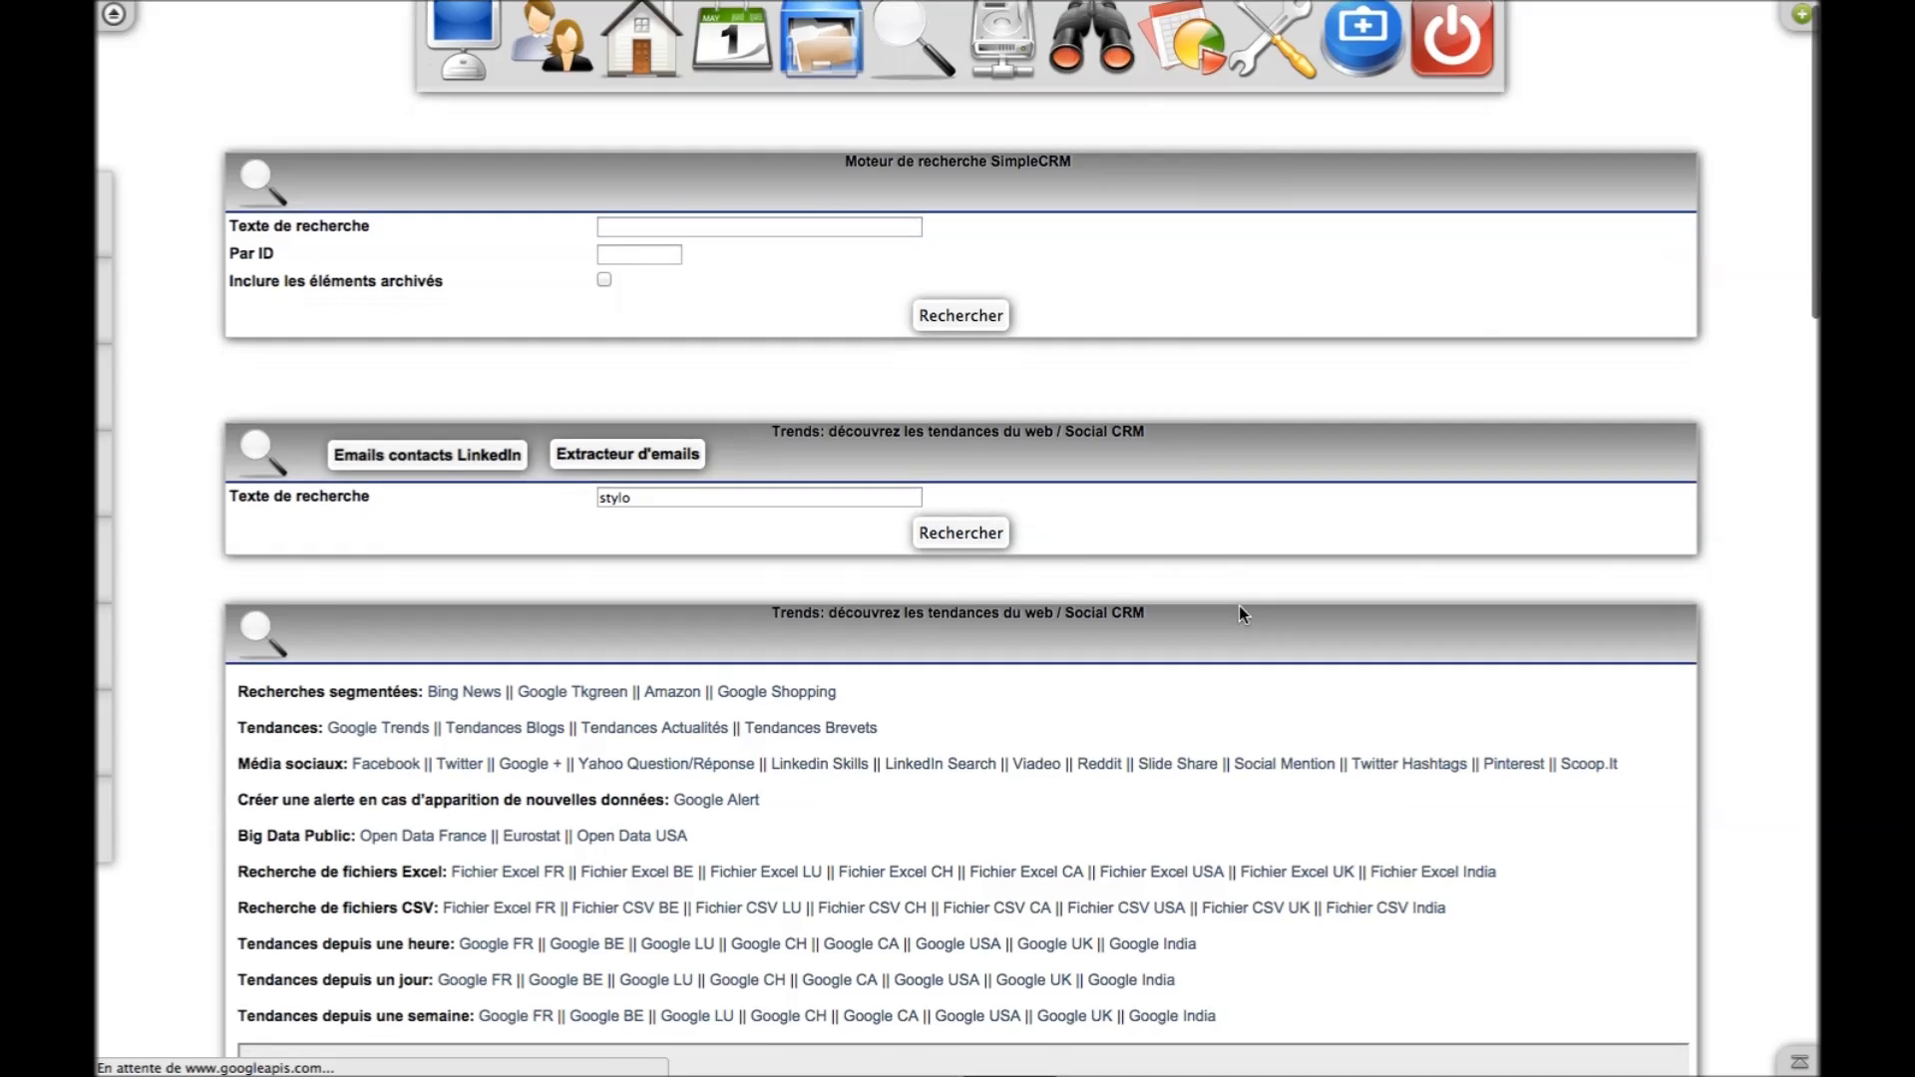
scroll(1239, 606, "down", 6)
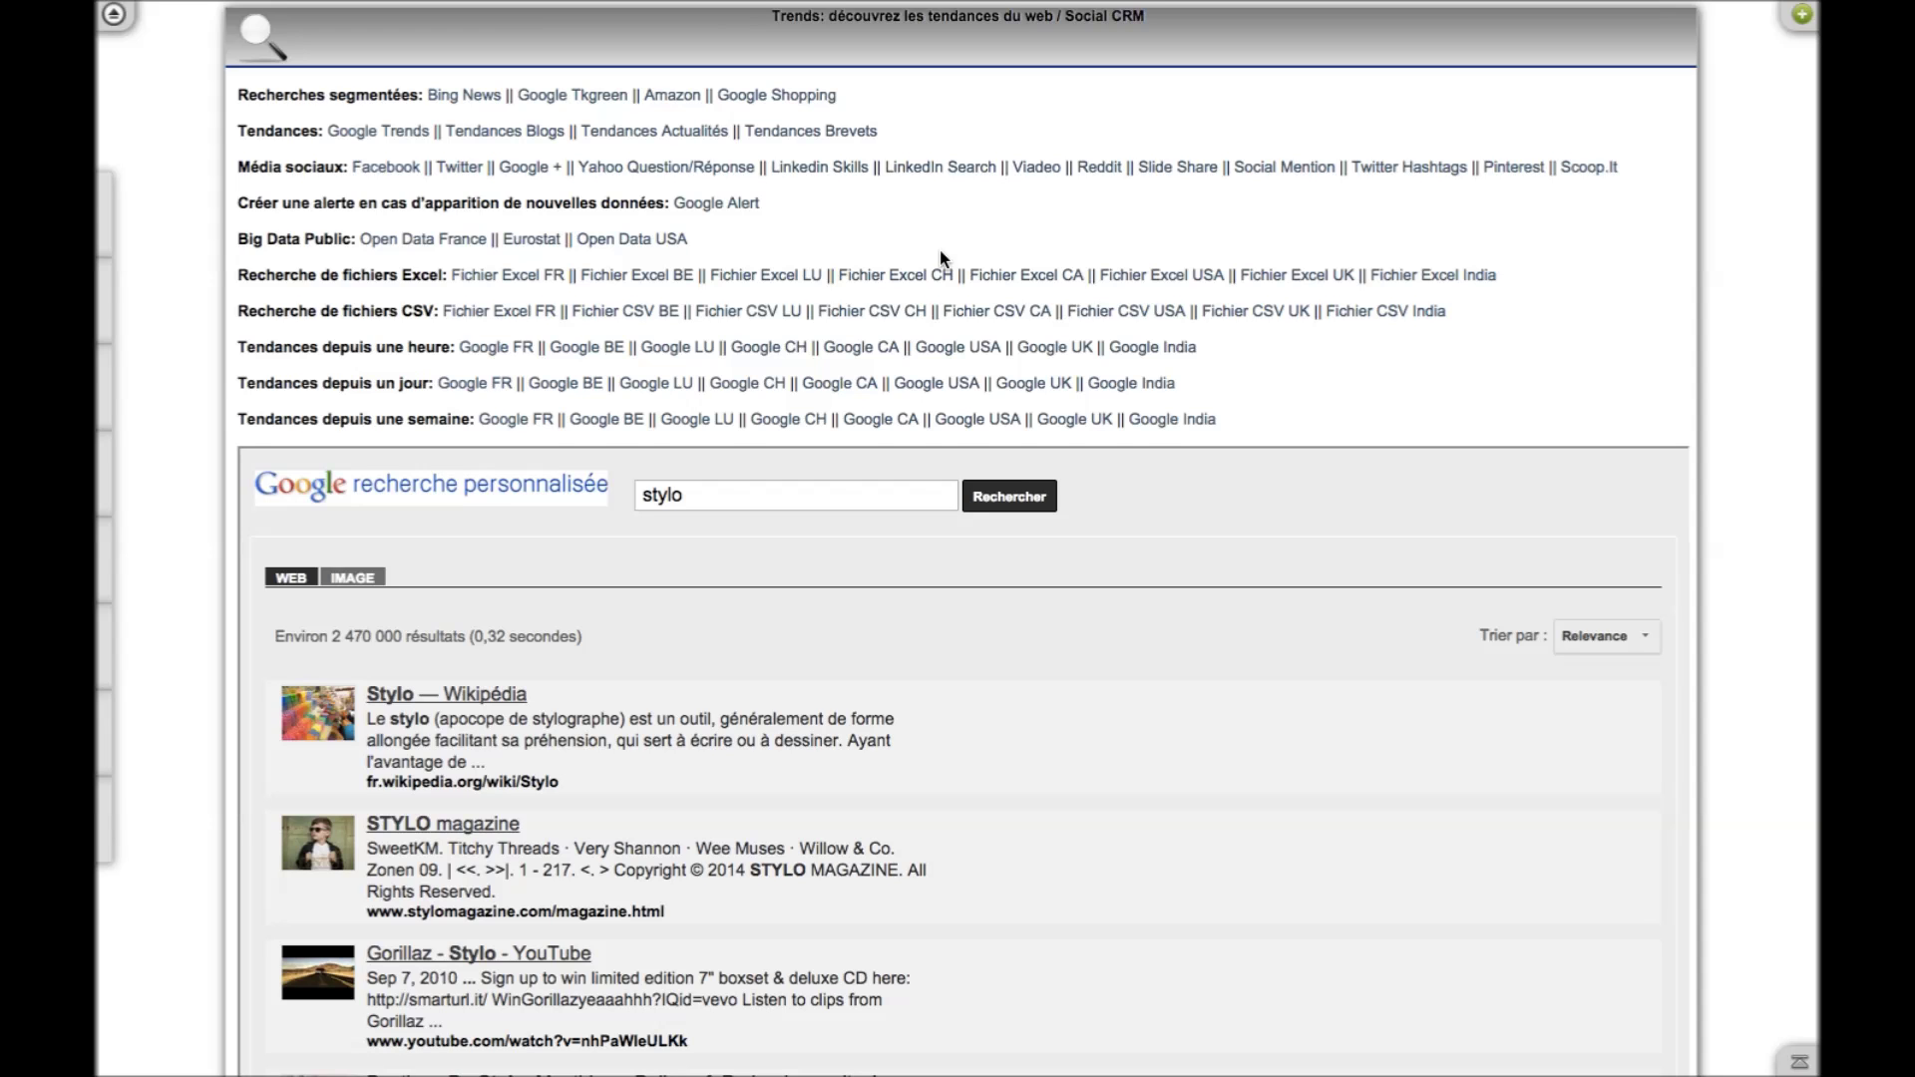
scroll(939, 254, "up", 6)
left_click(1005, 88)
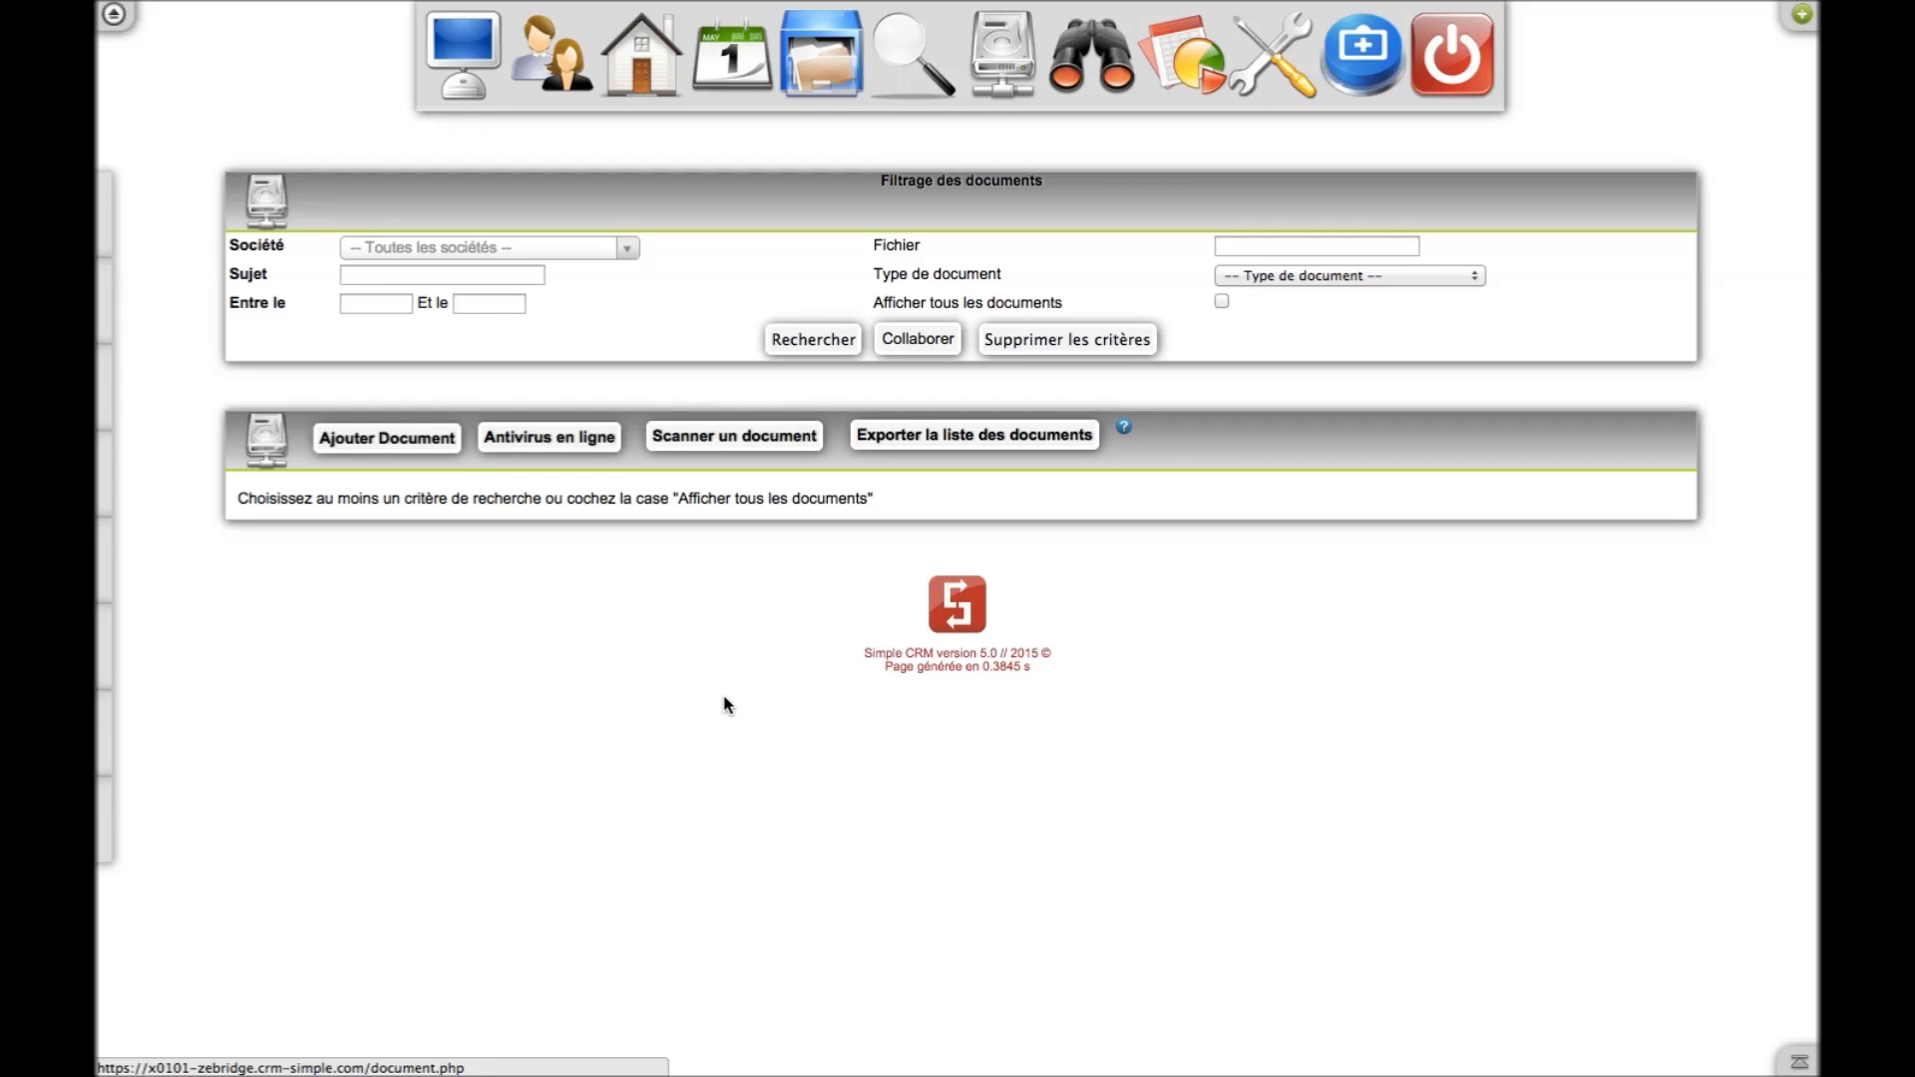
Read and close the Scanner un document help, then open the Centres d'Intérêt page
left_click(773, 445)
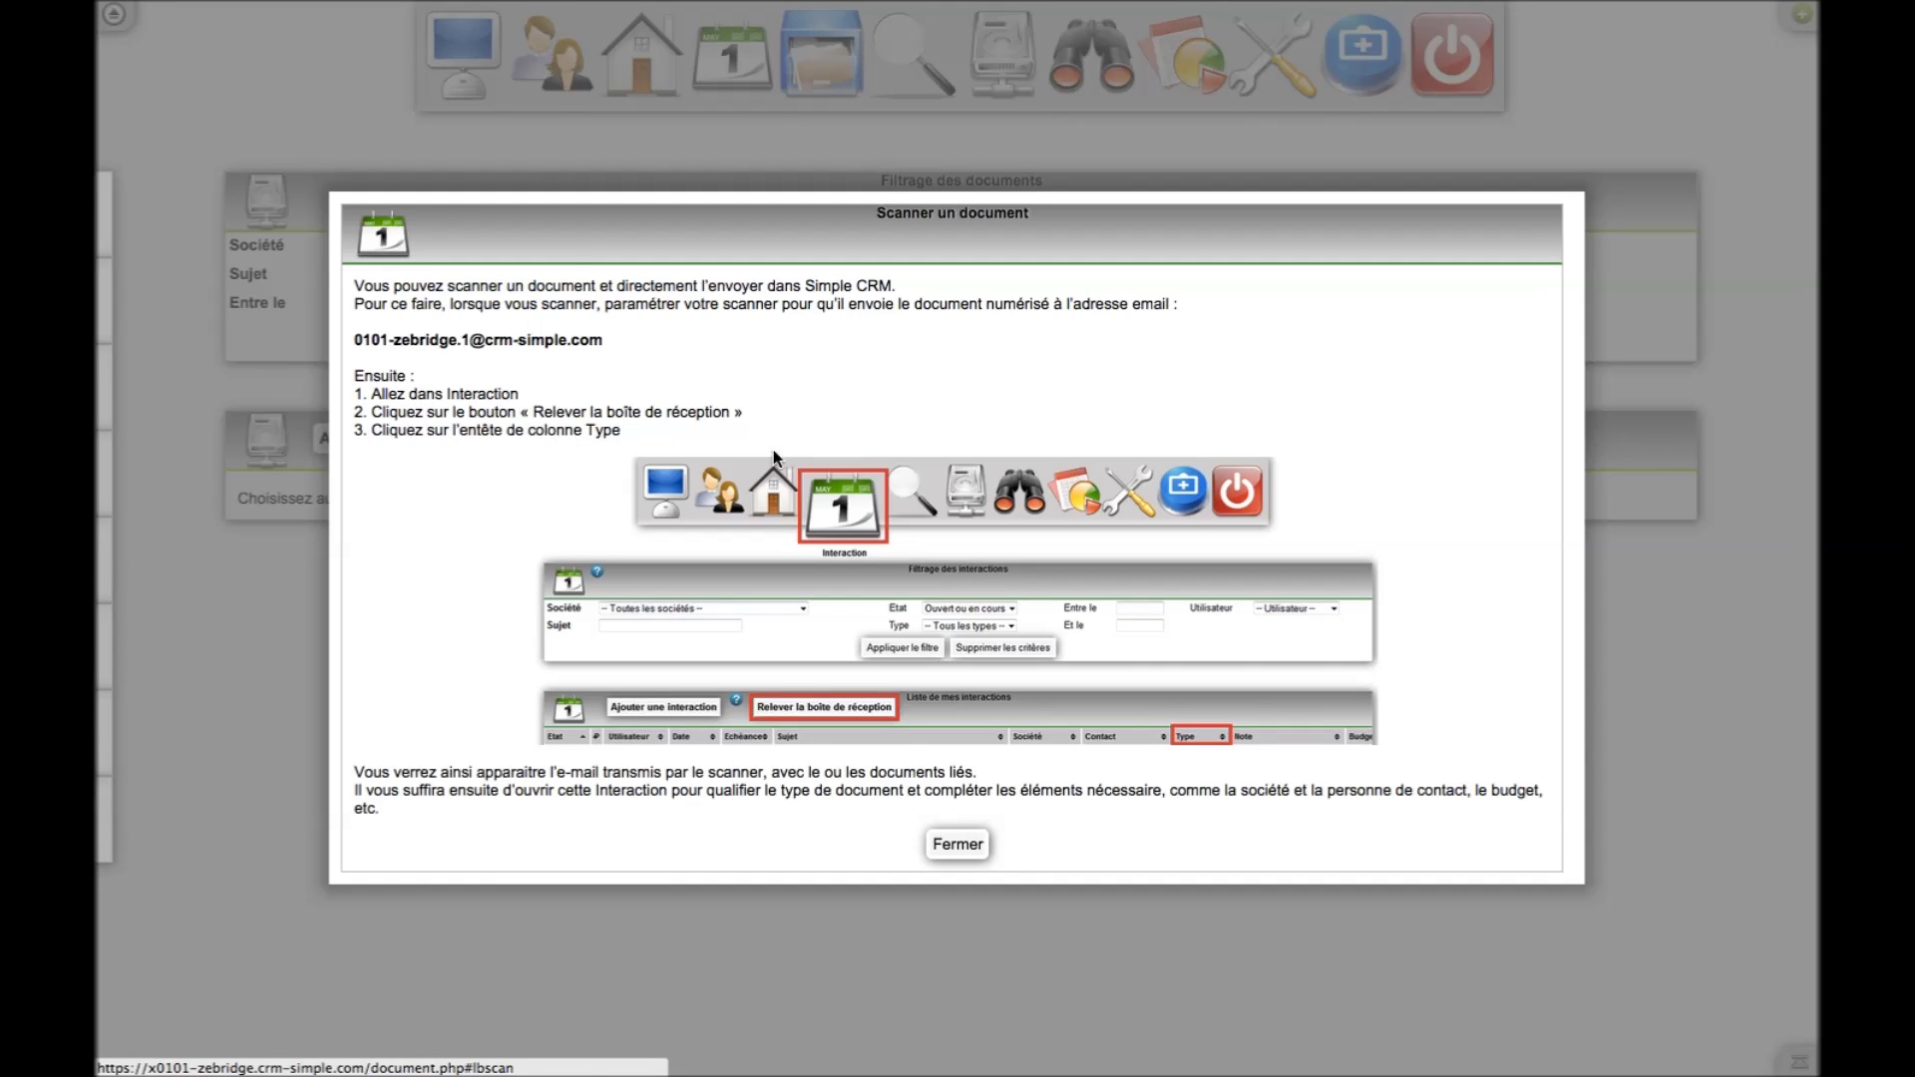
left_click(953, 858)
left_click(950, 856)
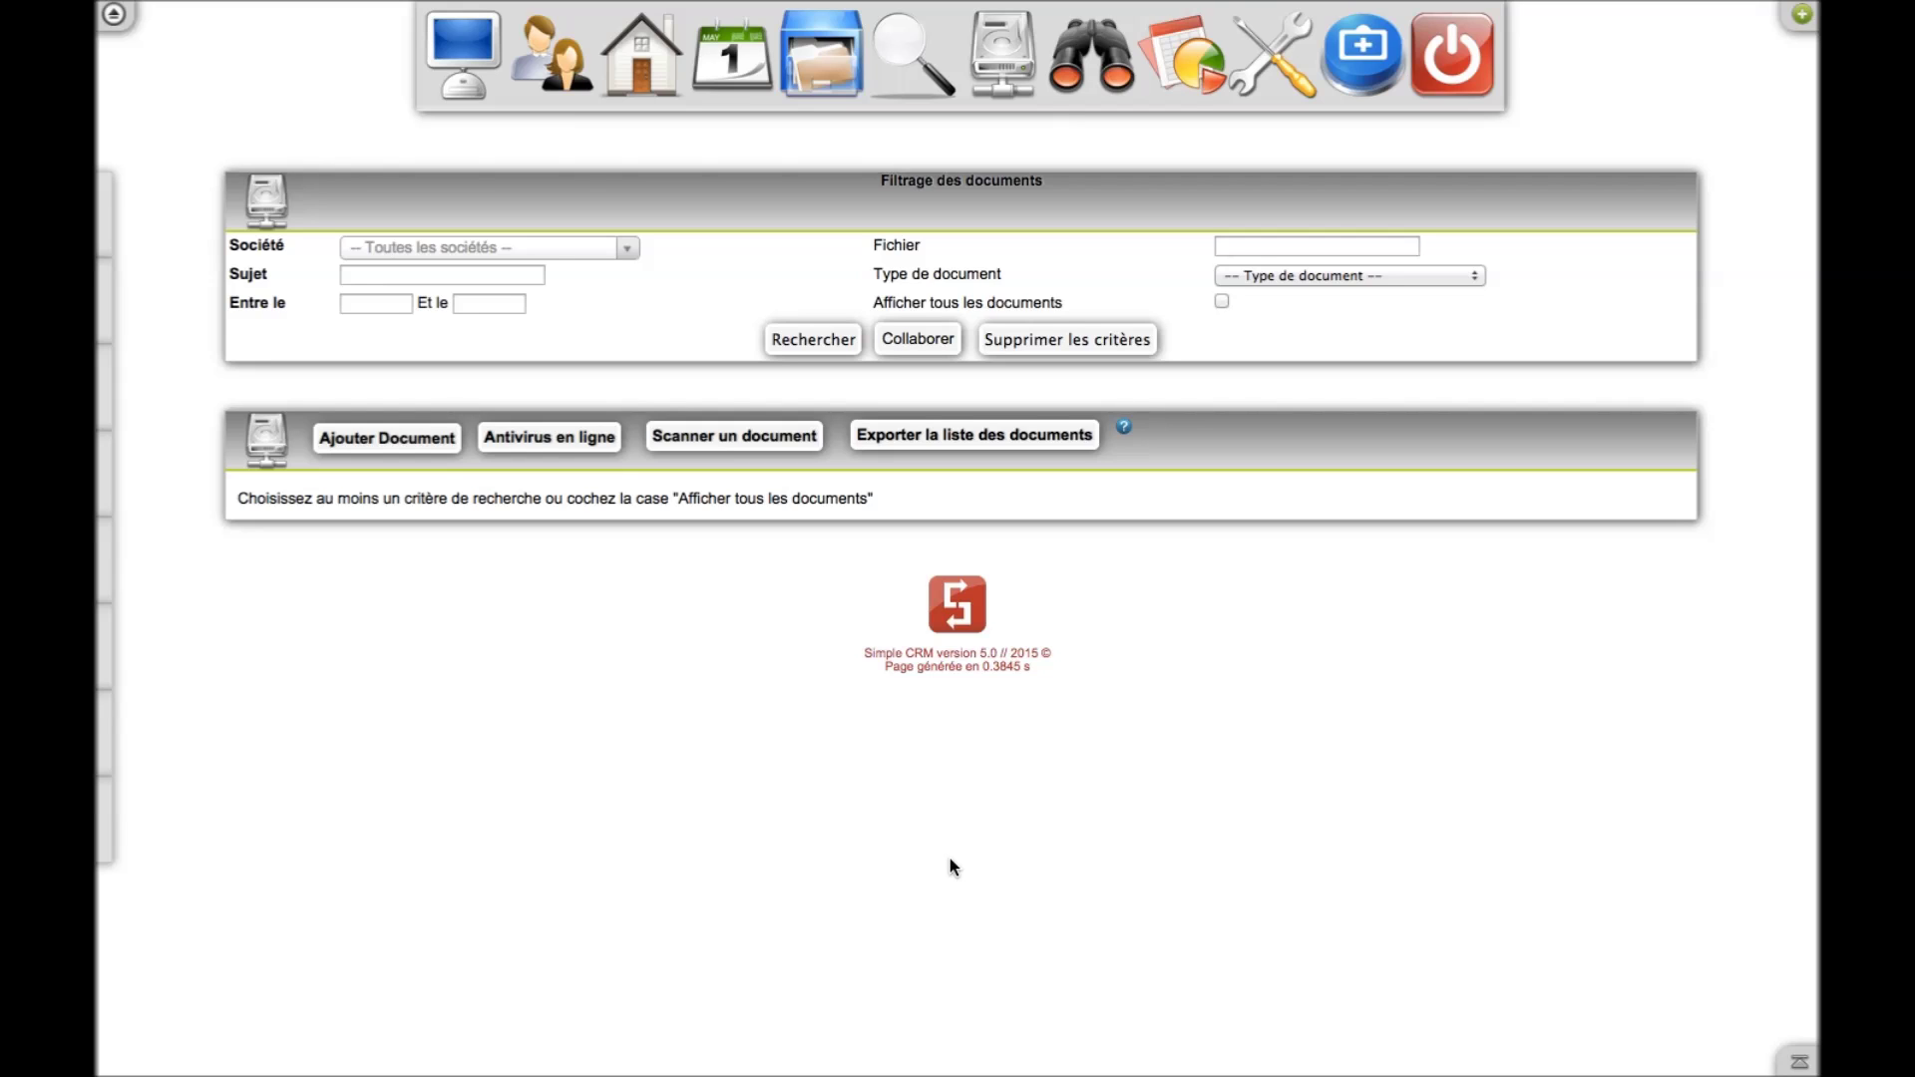
left_click(1103, 103)
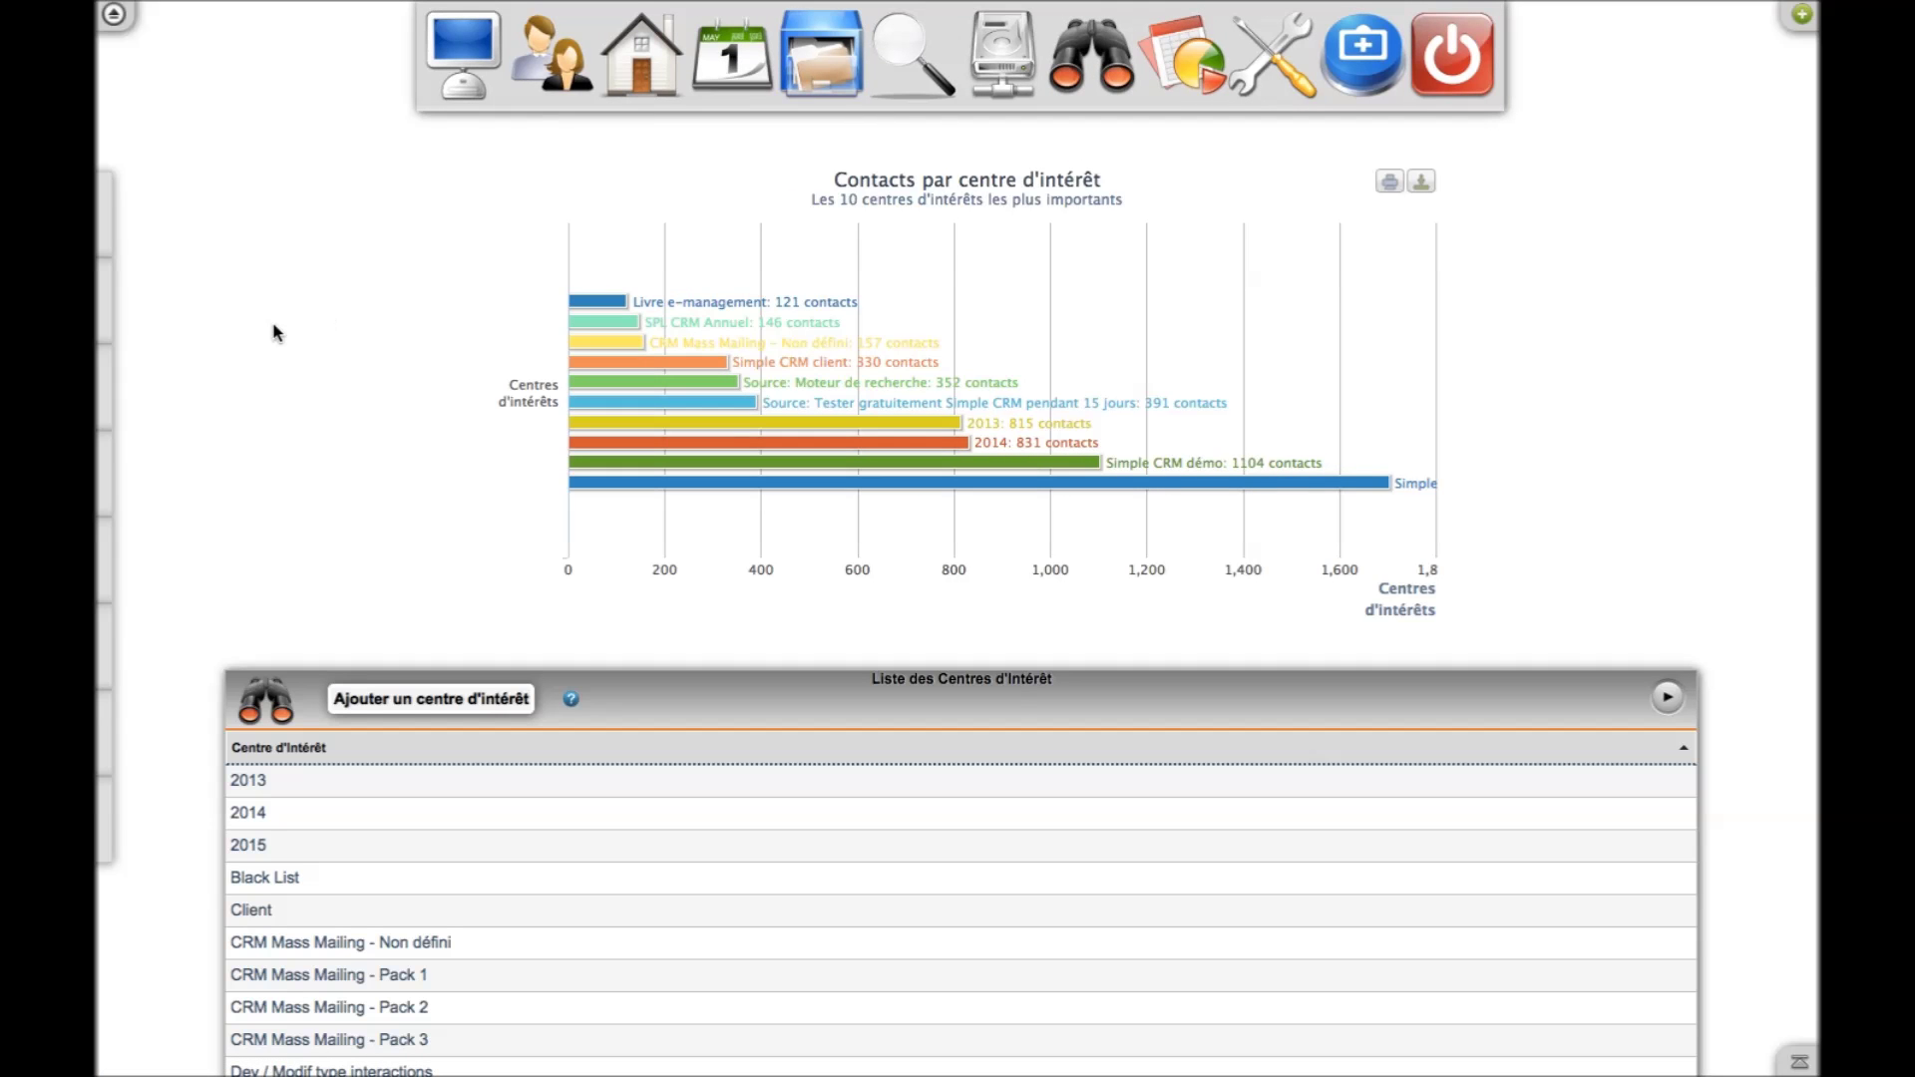
Tick the 2013 and SCRM 1 u interest centres and run the multi-criteria contact search
scroll(276, 332, "down", 6)
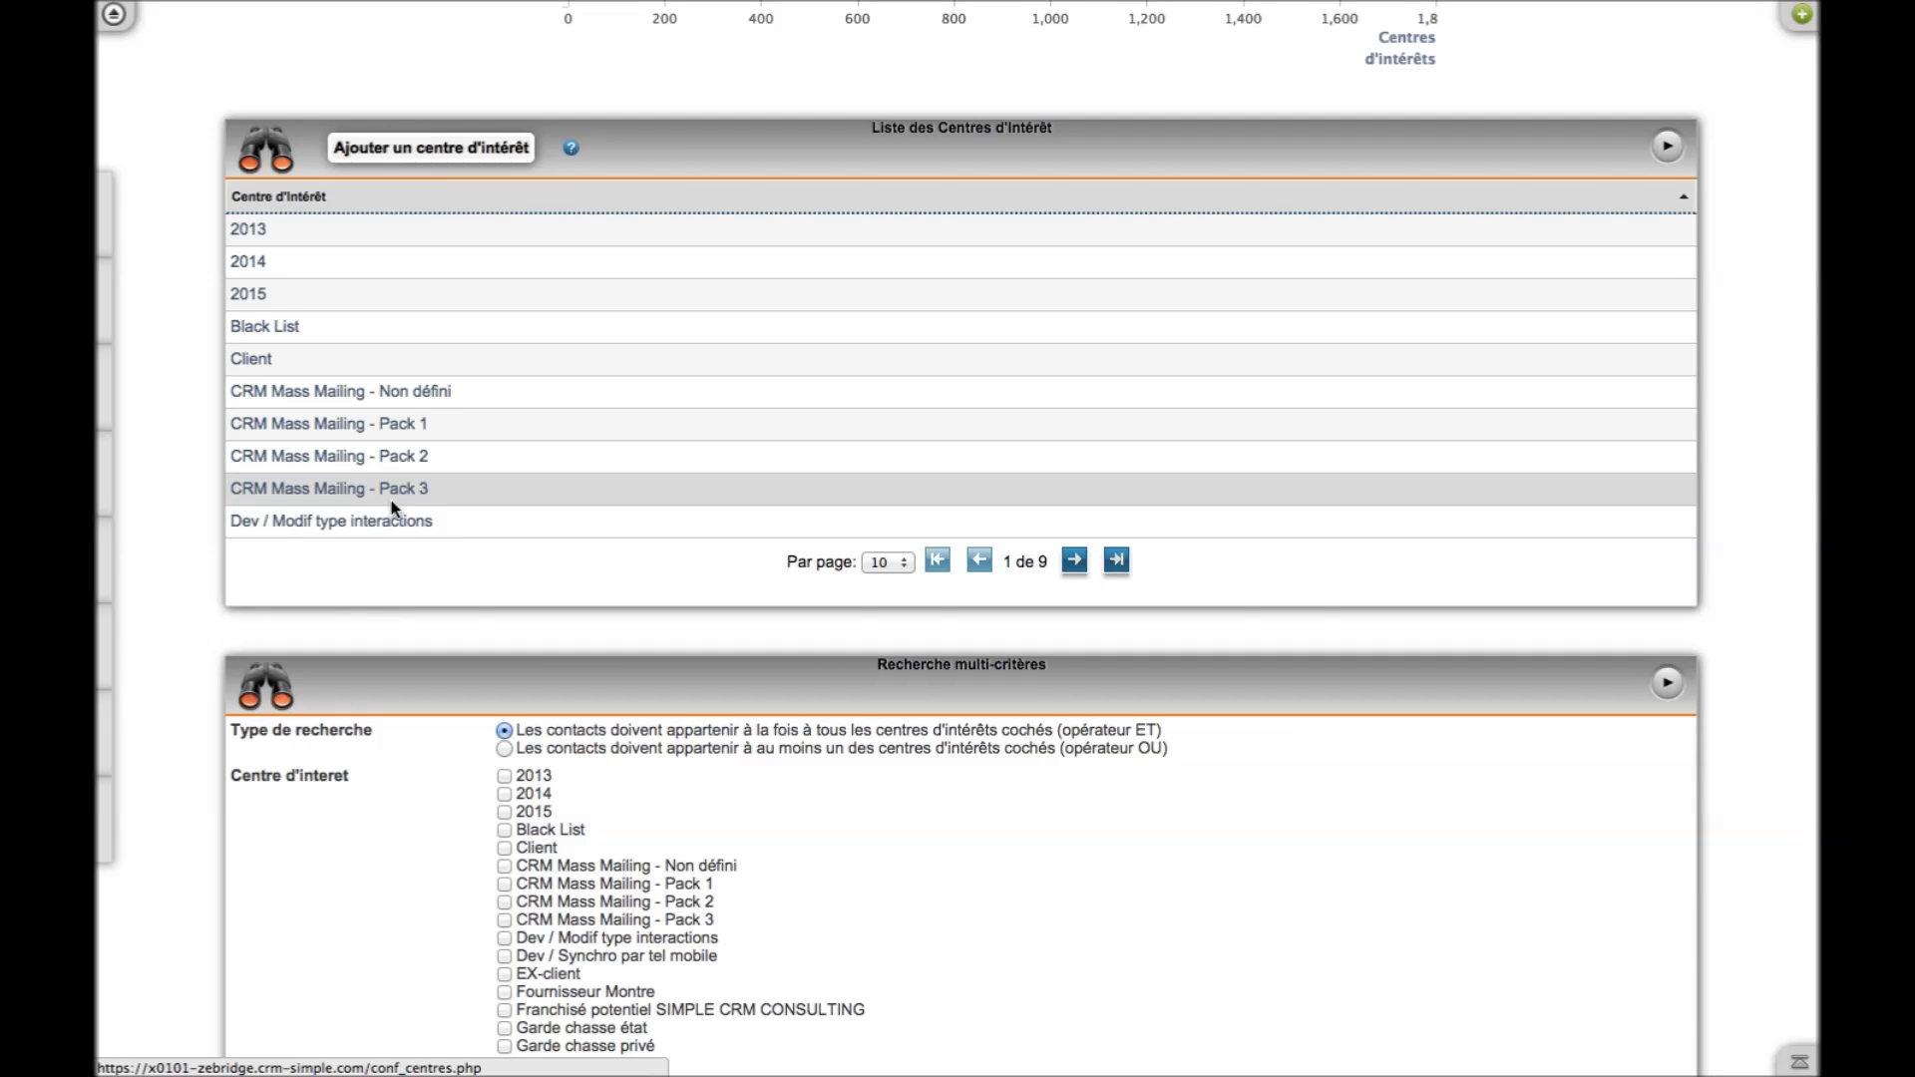
scroll(392, 508, "down", 5)
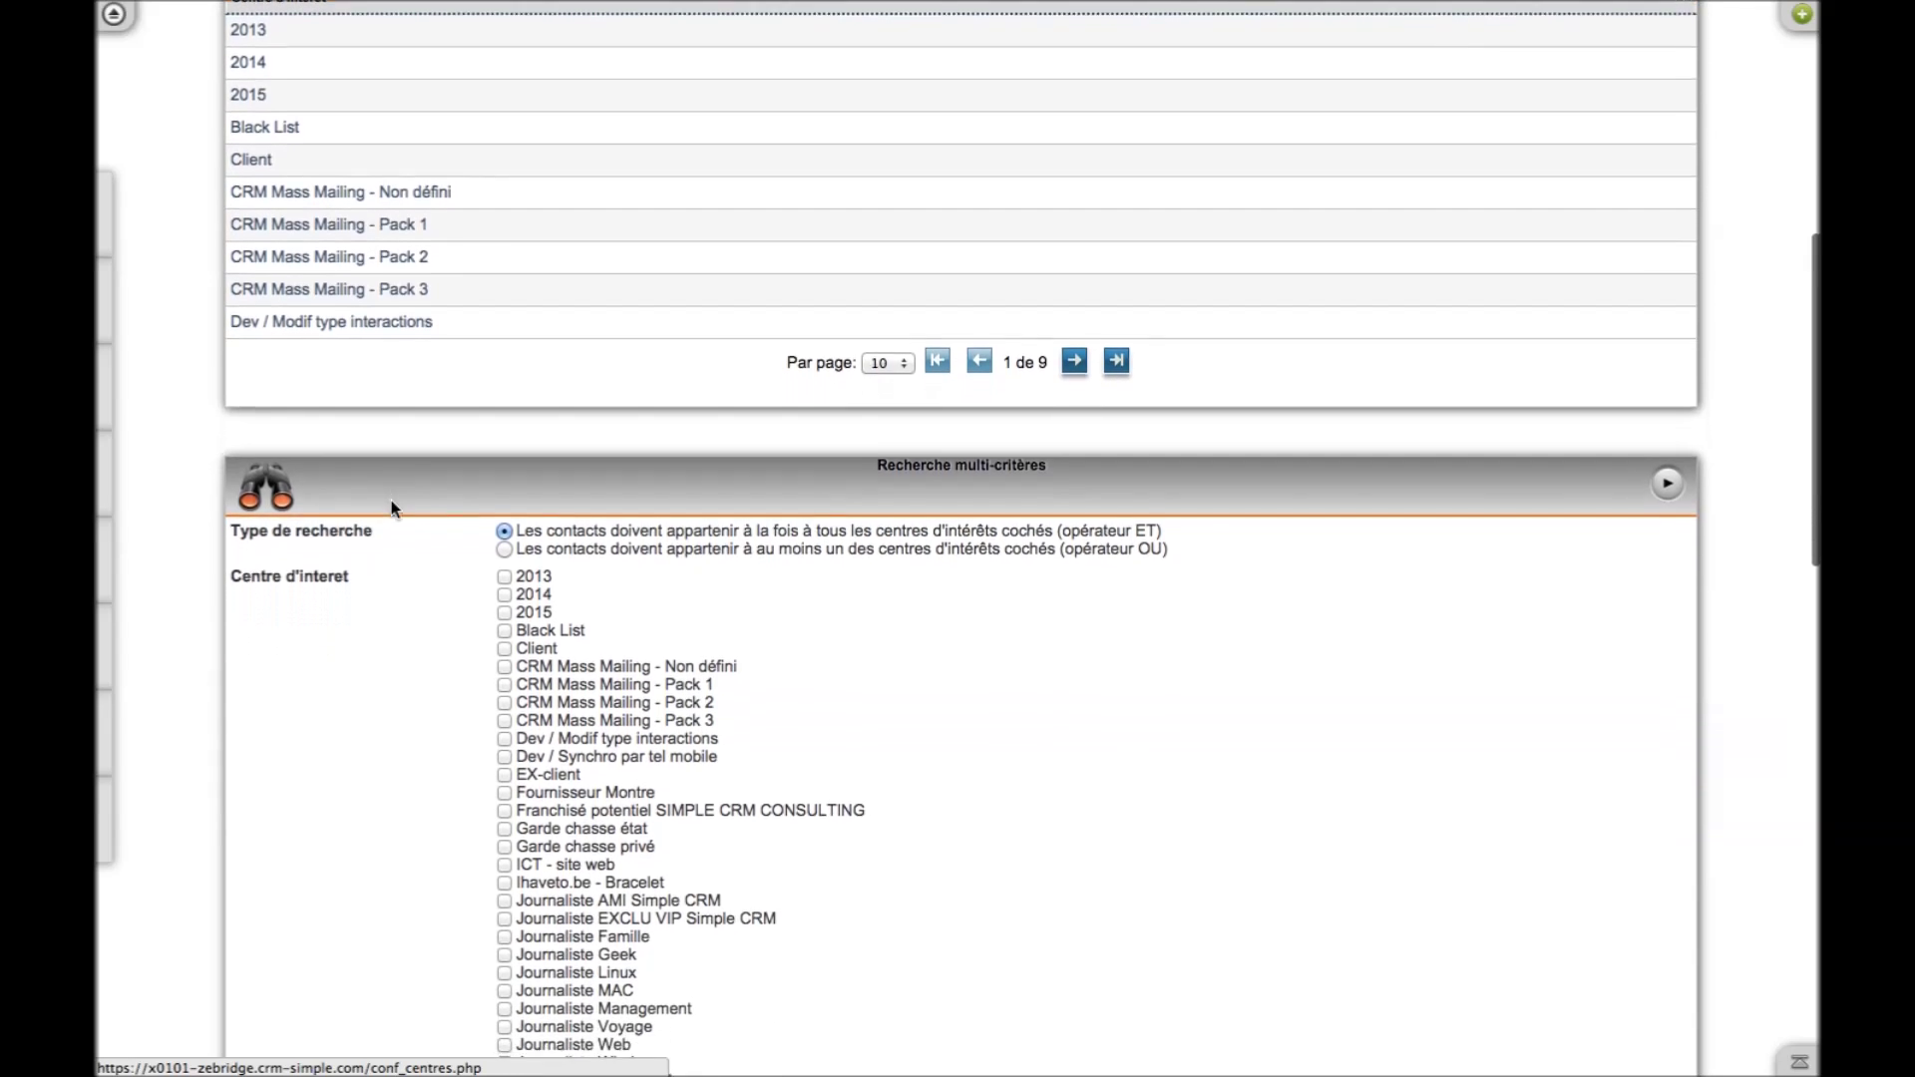
scroll(392, 508, "down", 3)
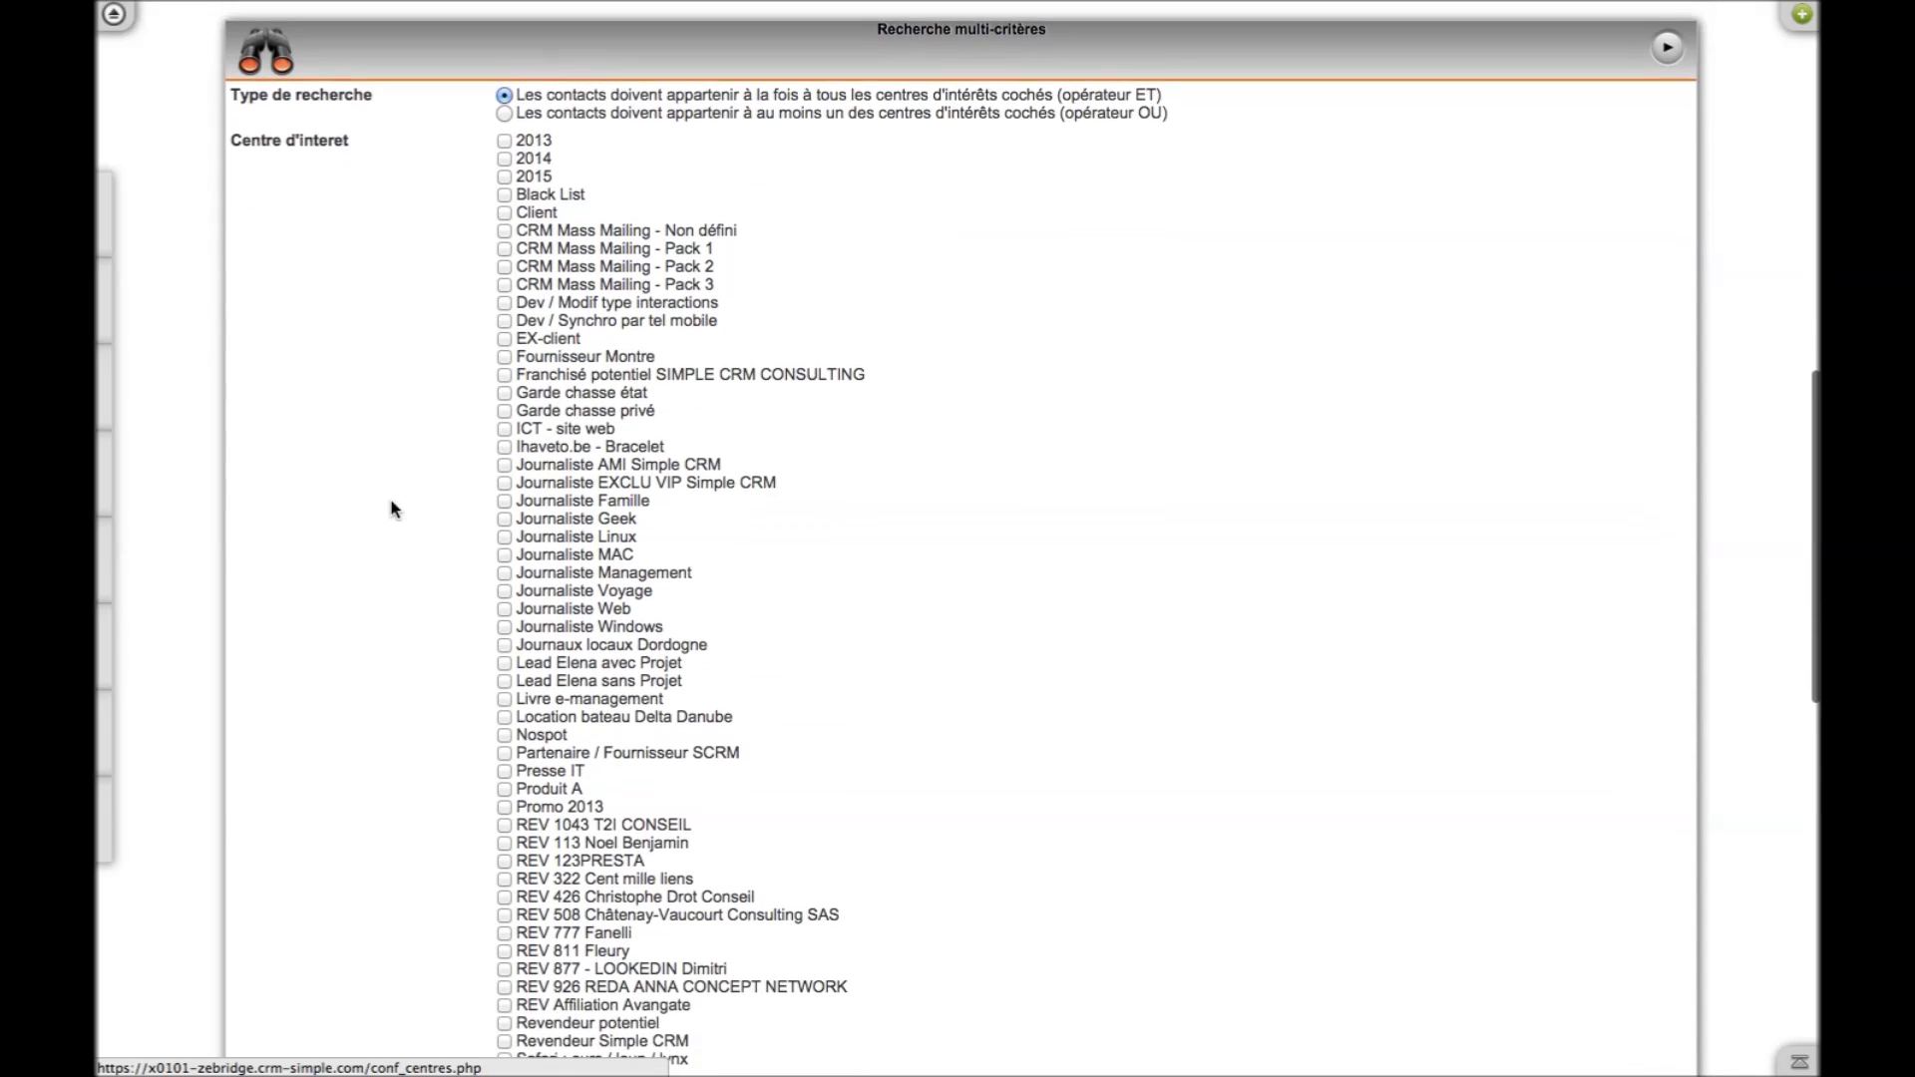
left_click(505, 118)
scroll(376, 705, "down", 4)
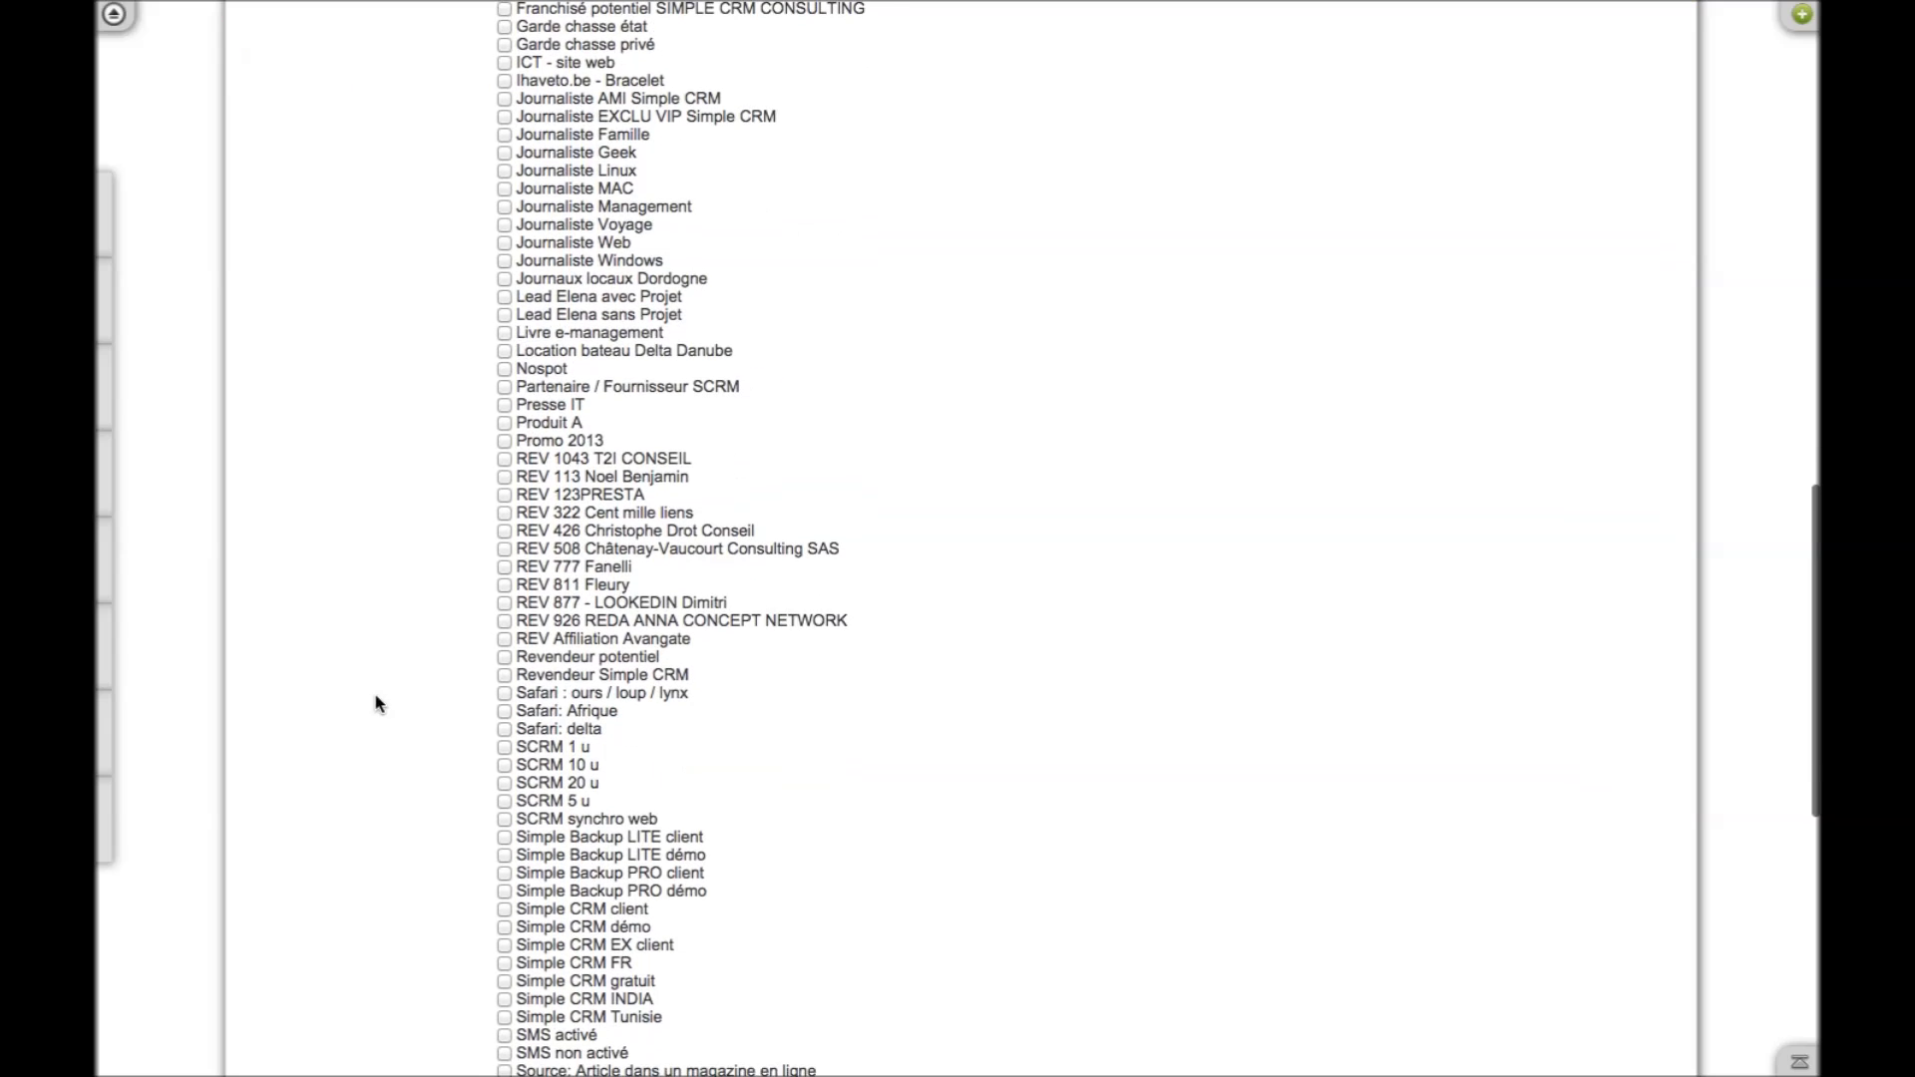
left_click(505, 748)
scroll(363, 774, "down", 7)
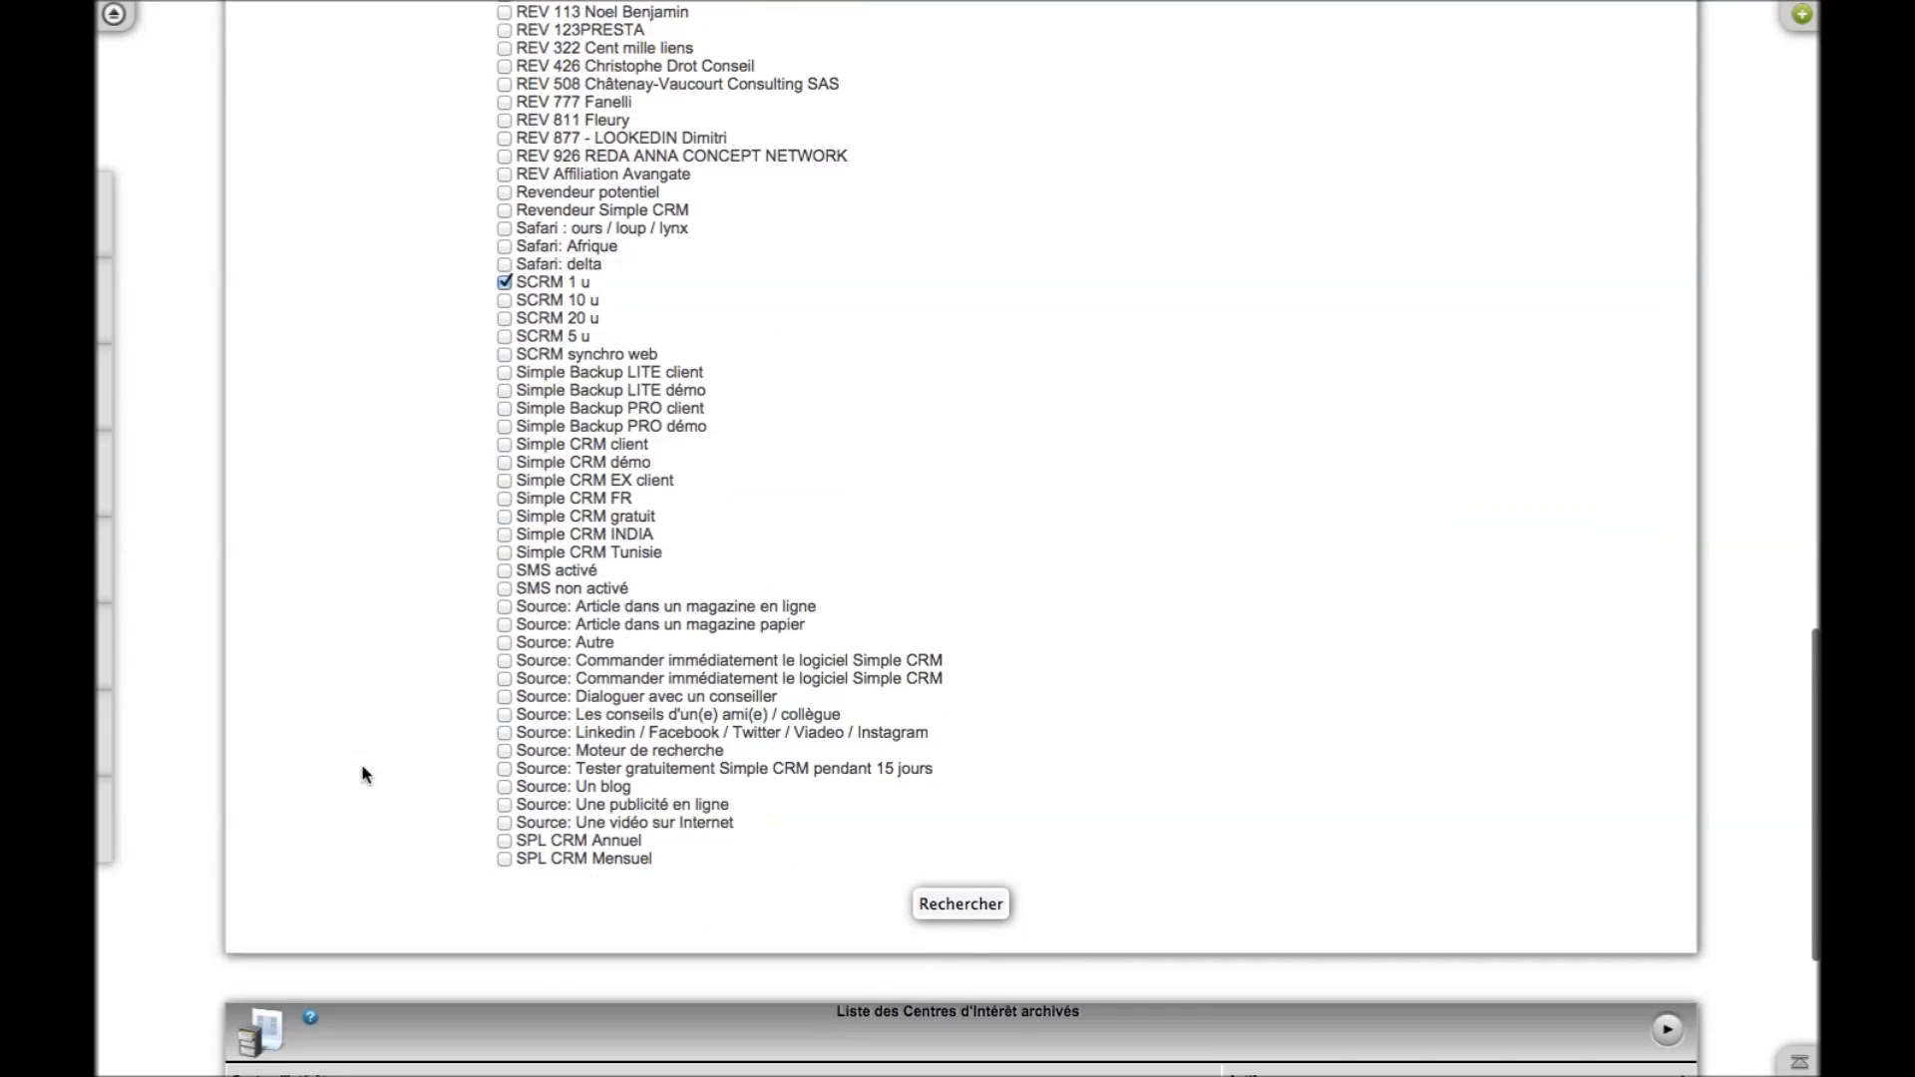
left_click(961, 742)
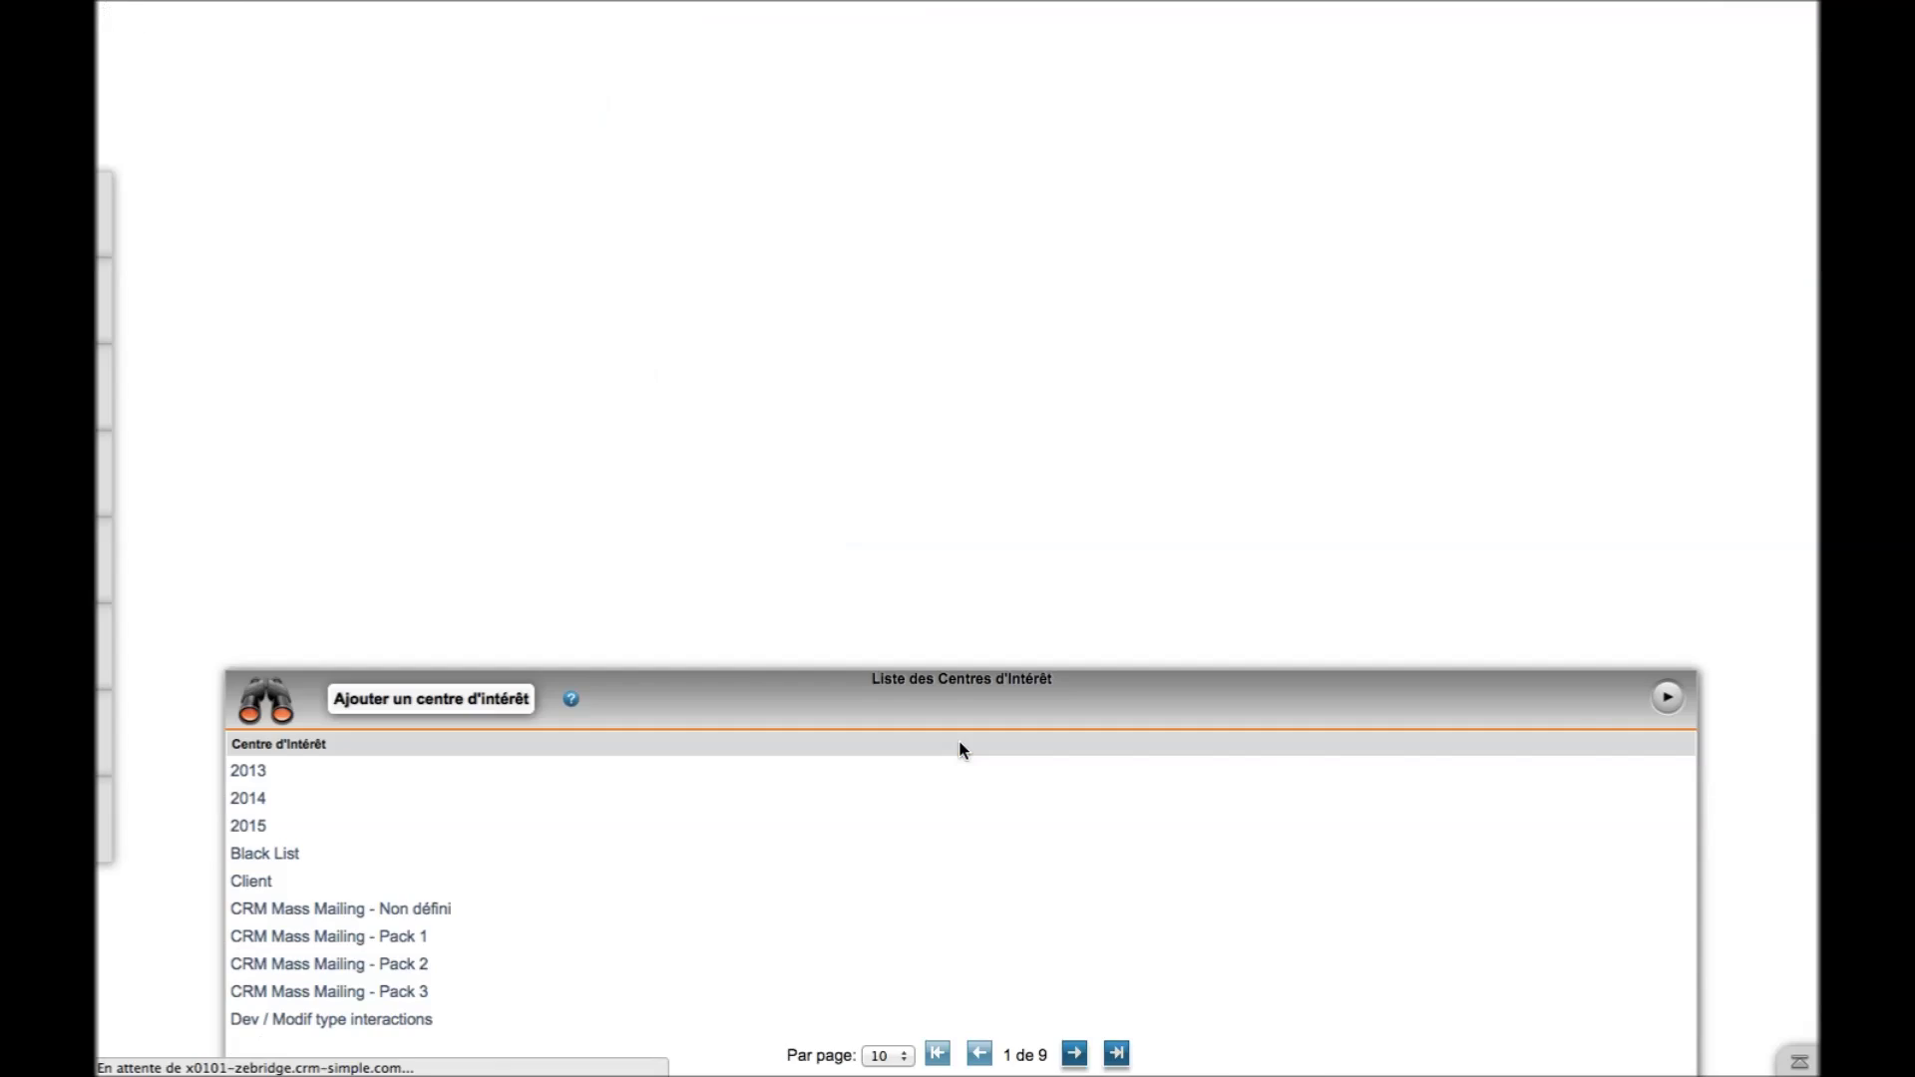
scroll(598, 643, "up", 5)
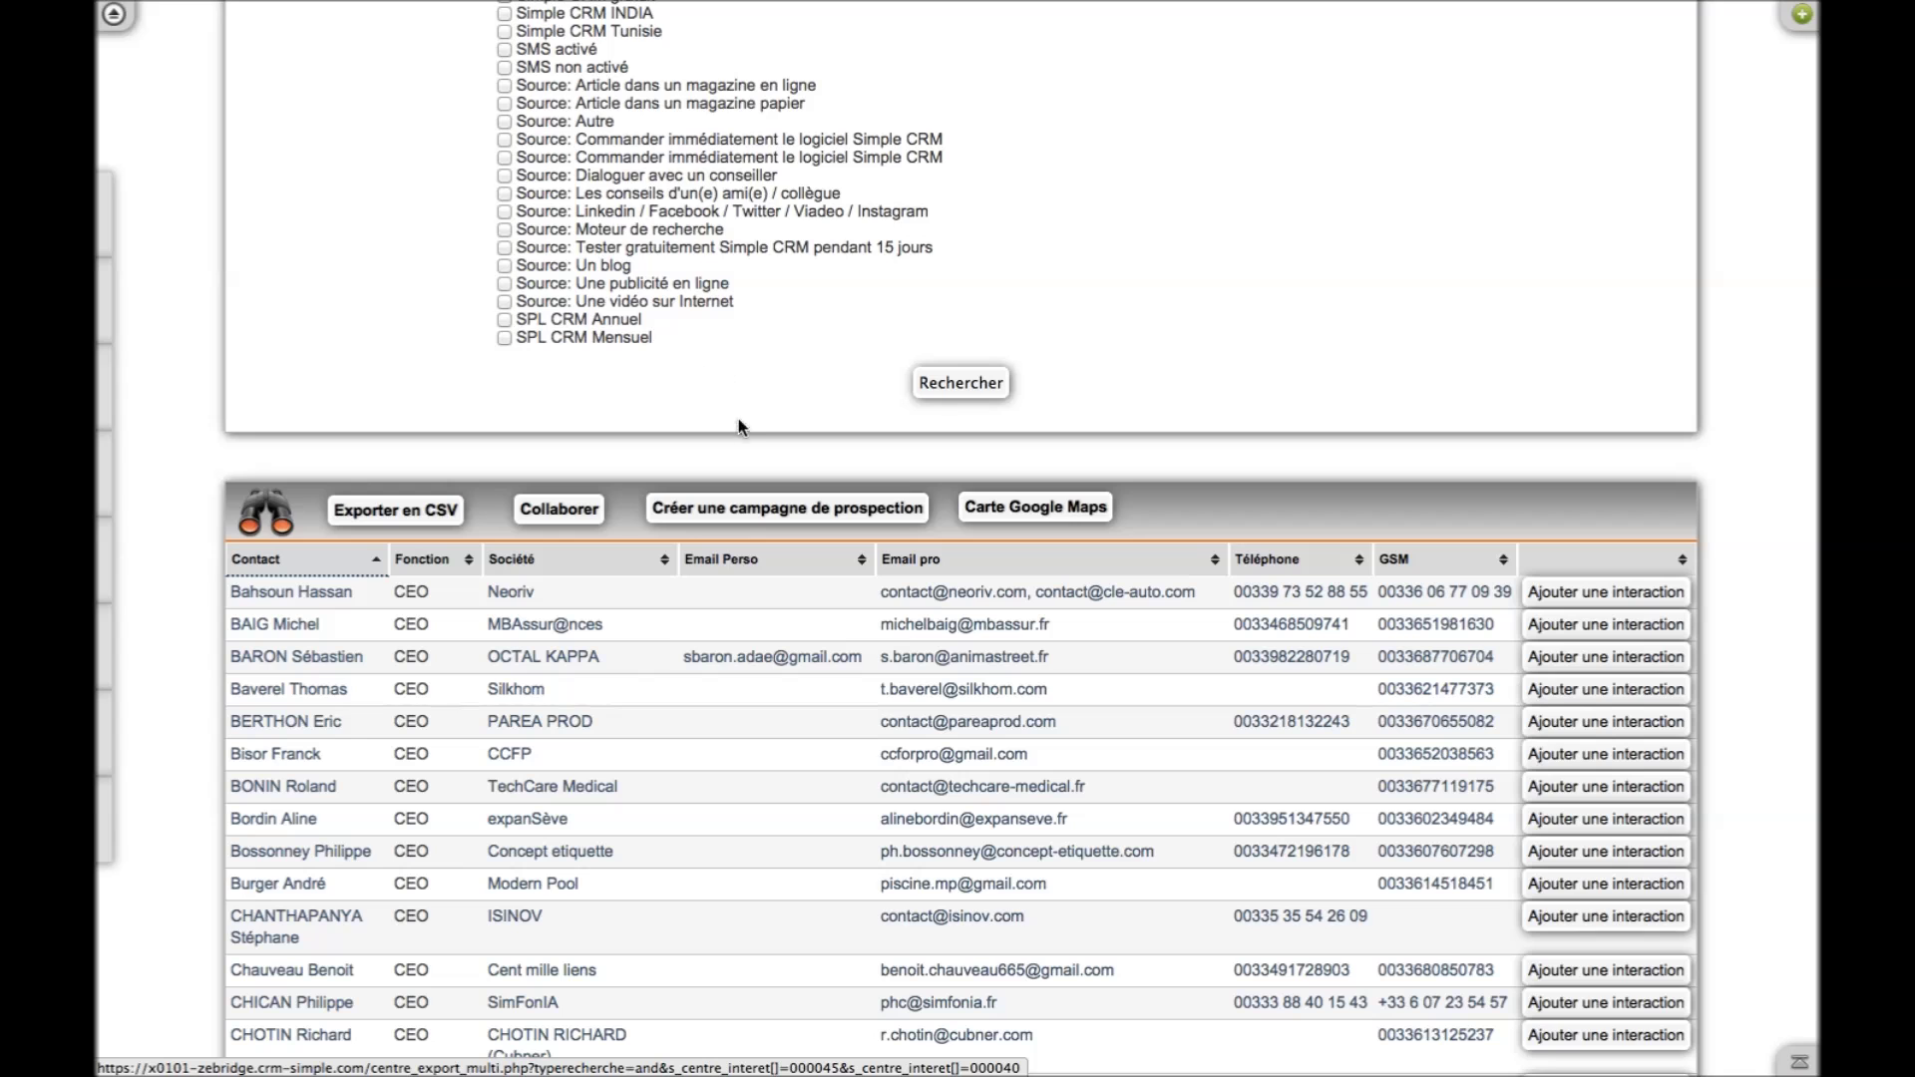
Show the contacts on Google Maps and zoom in from Europe to northern France
mouse_move(353, 5)
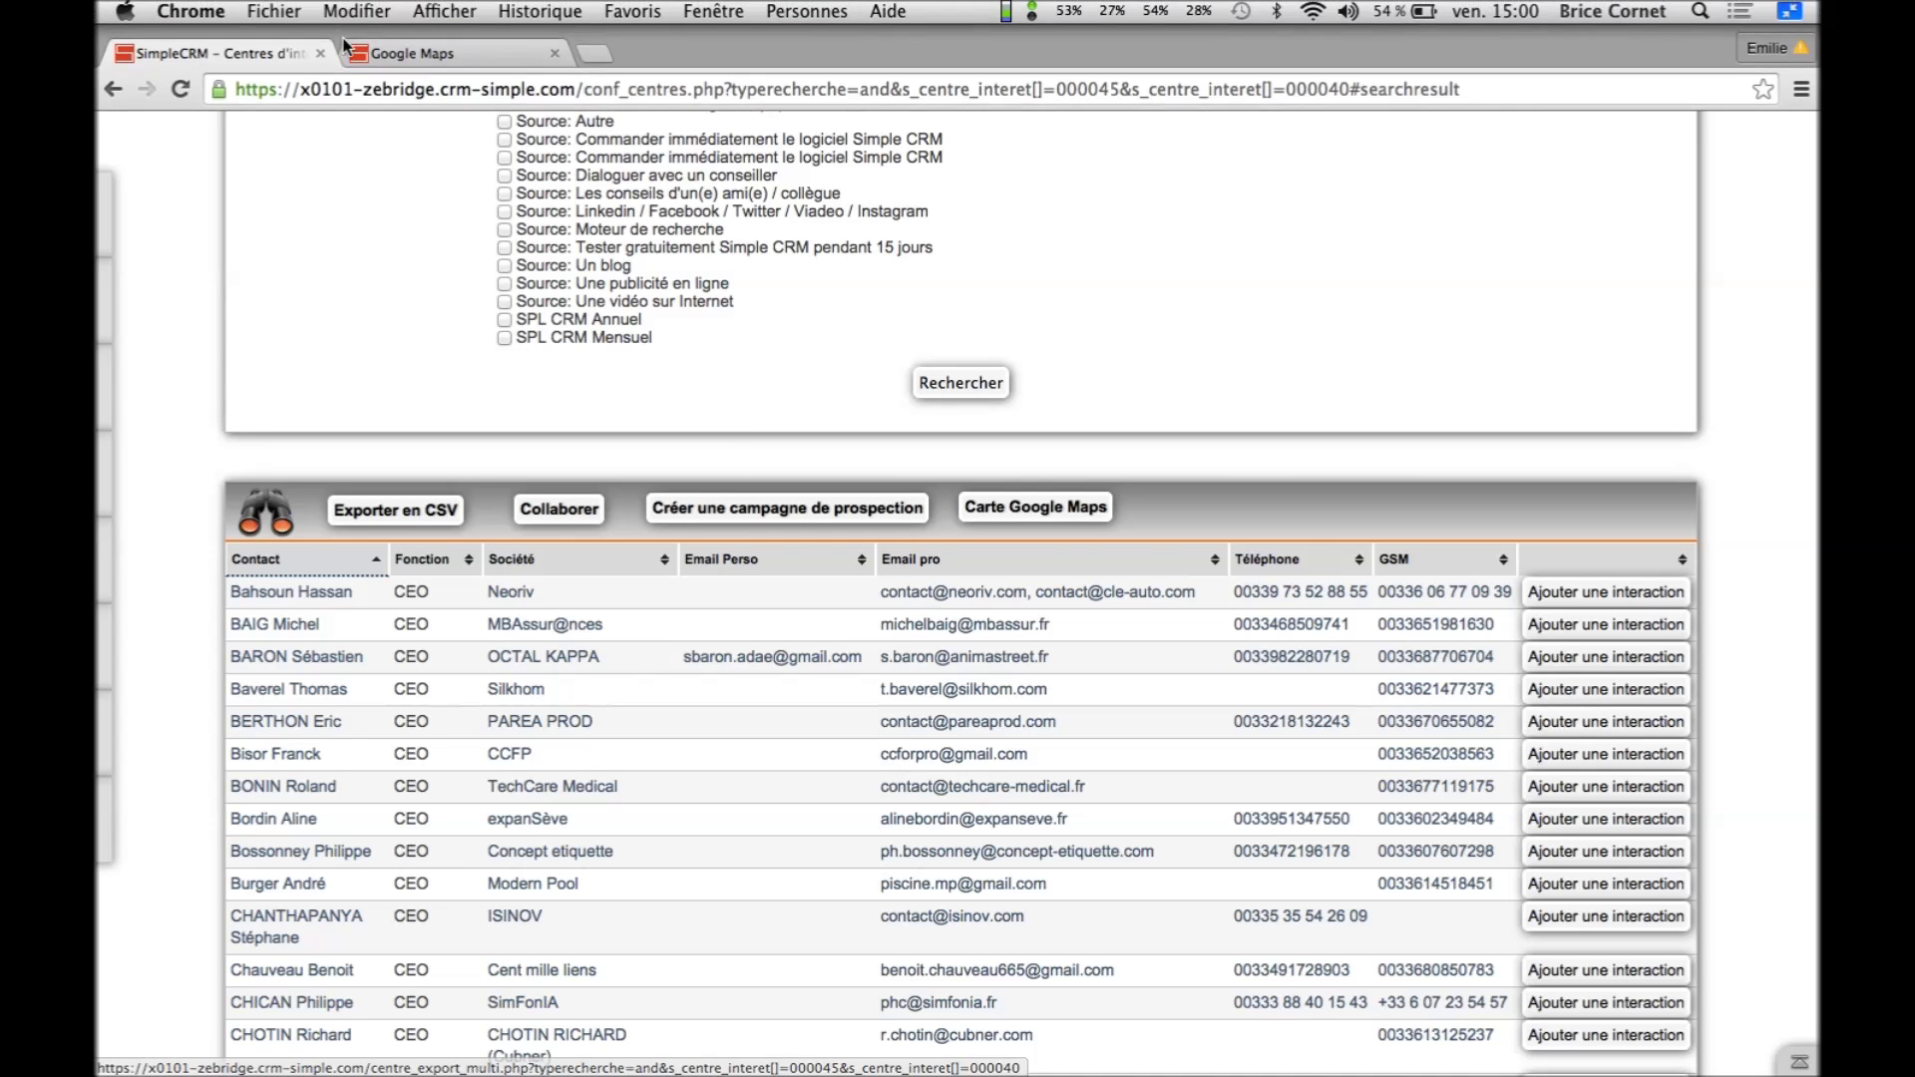
left_click(392, 59)
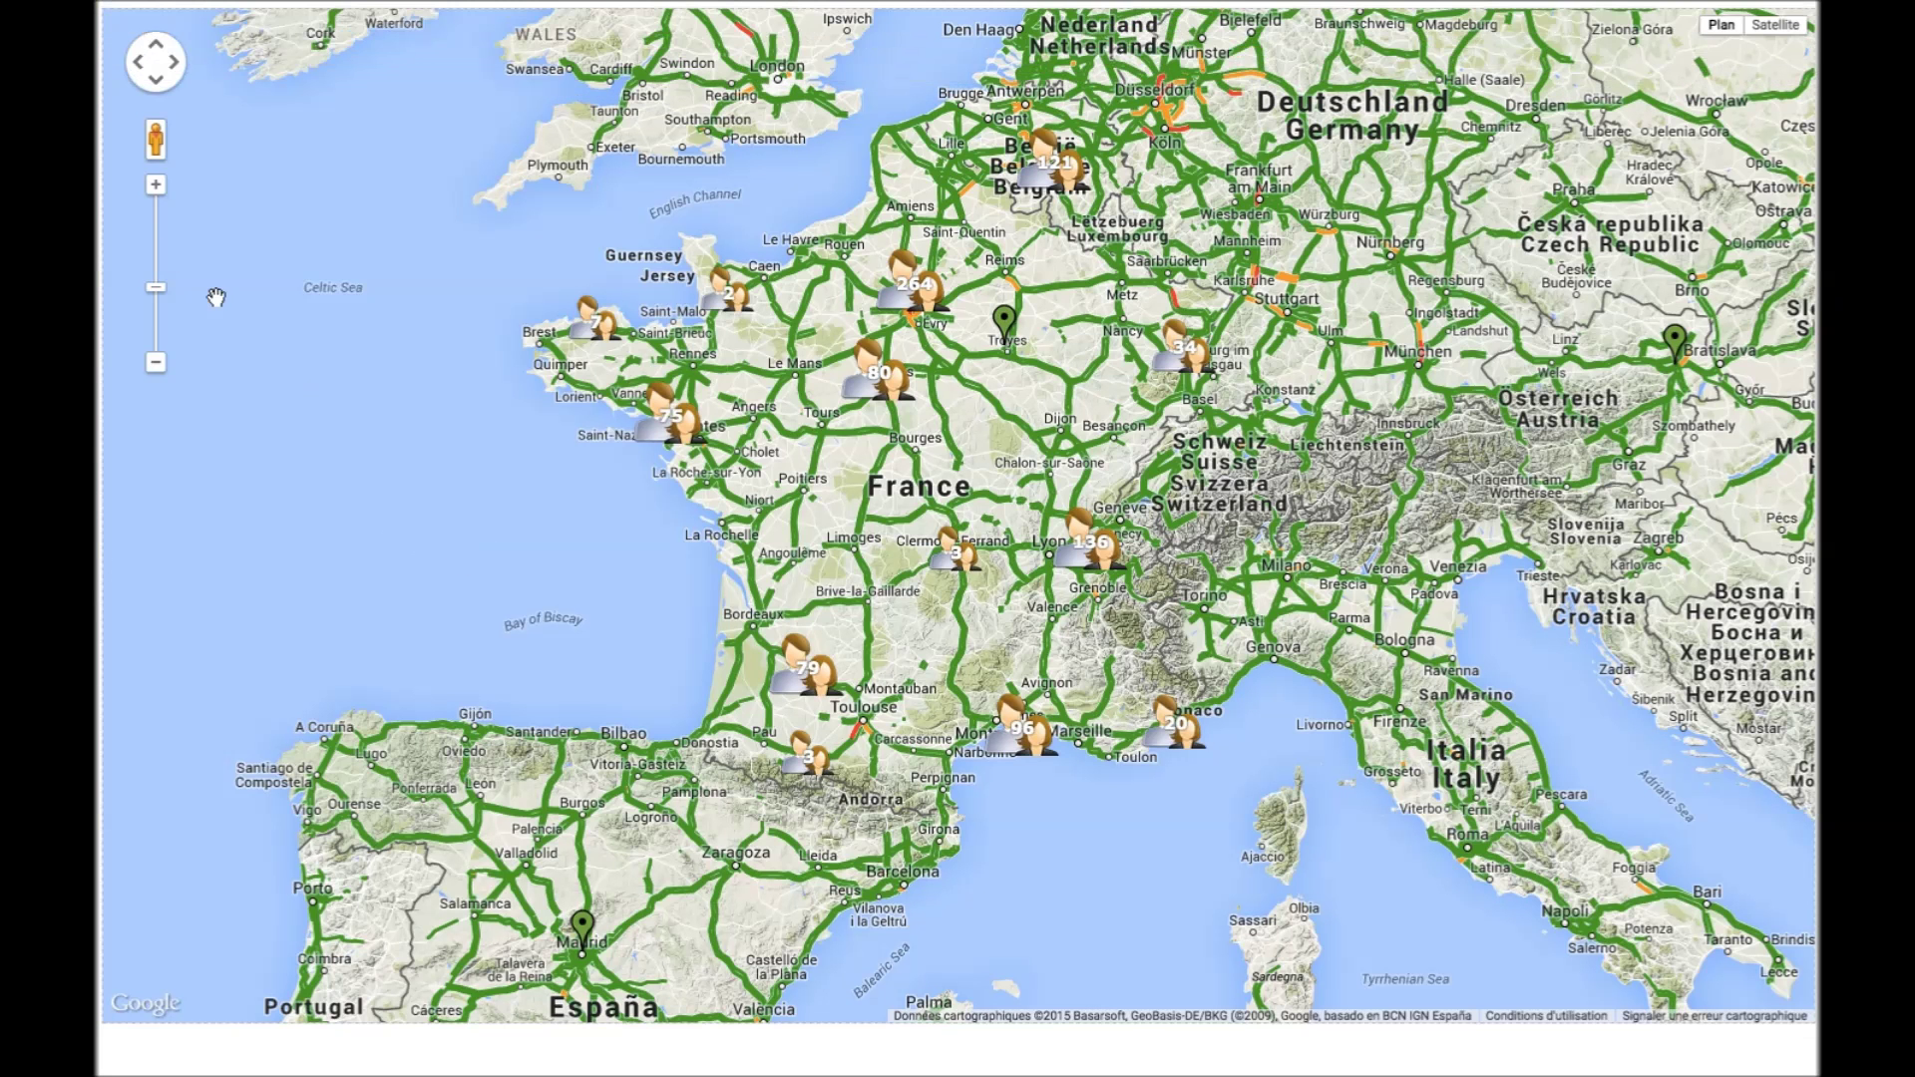
left_click(156, 188)
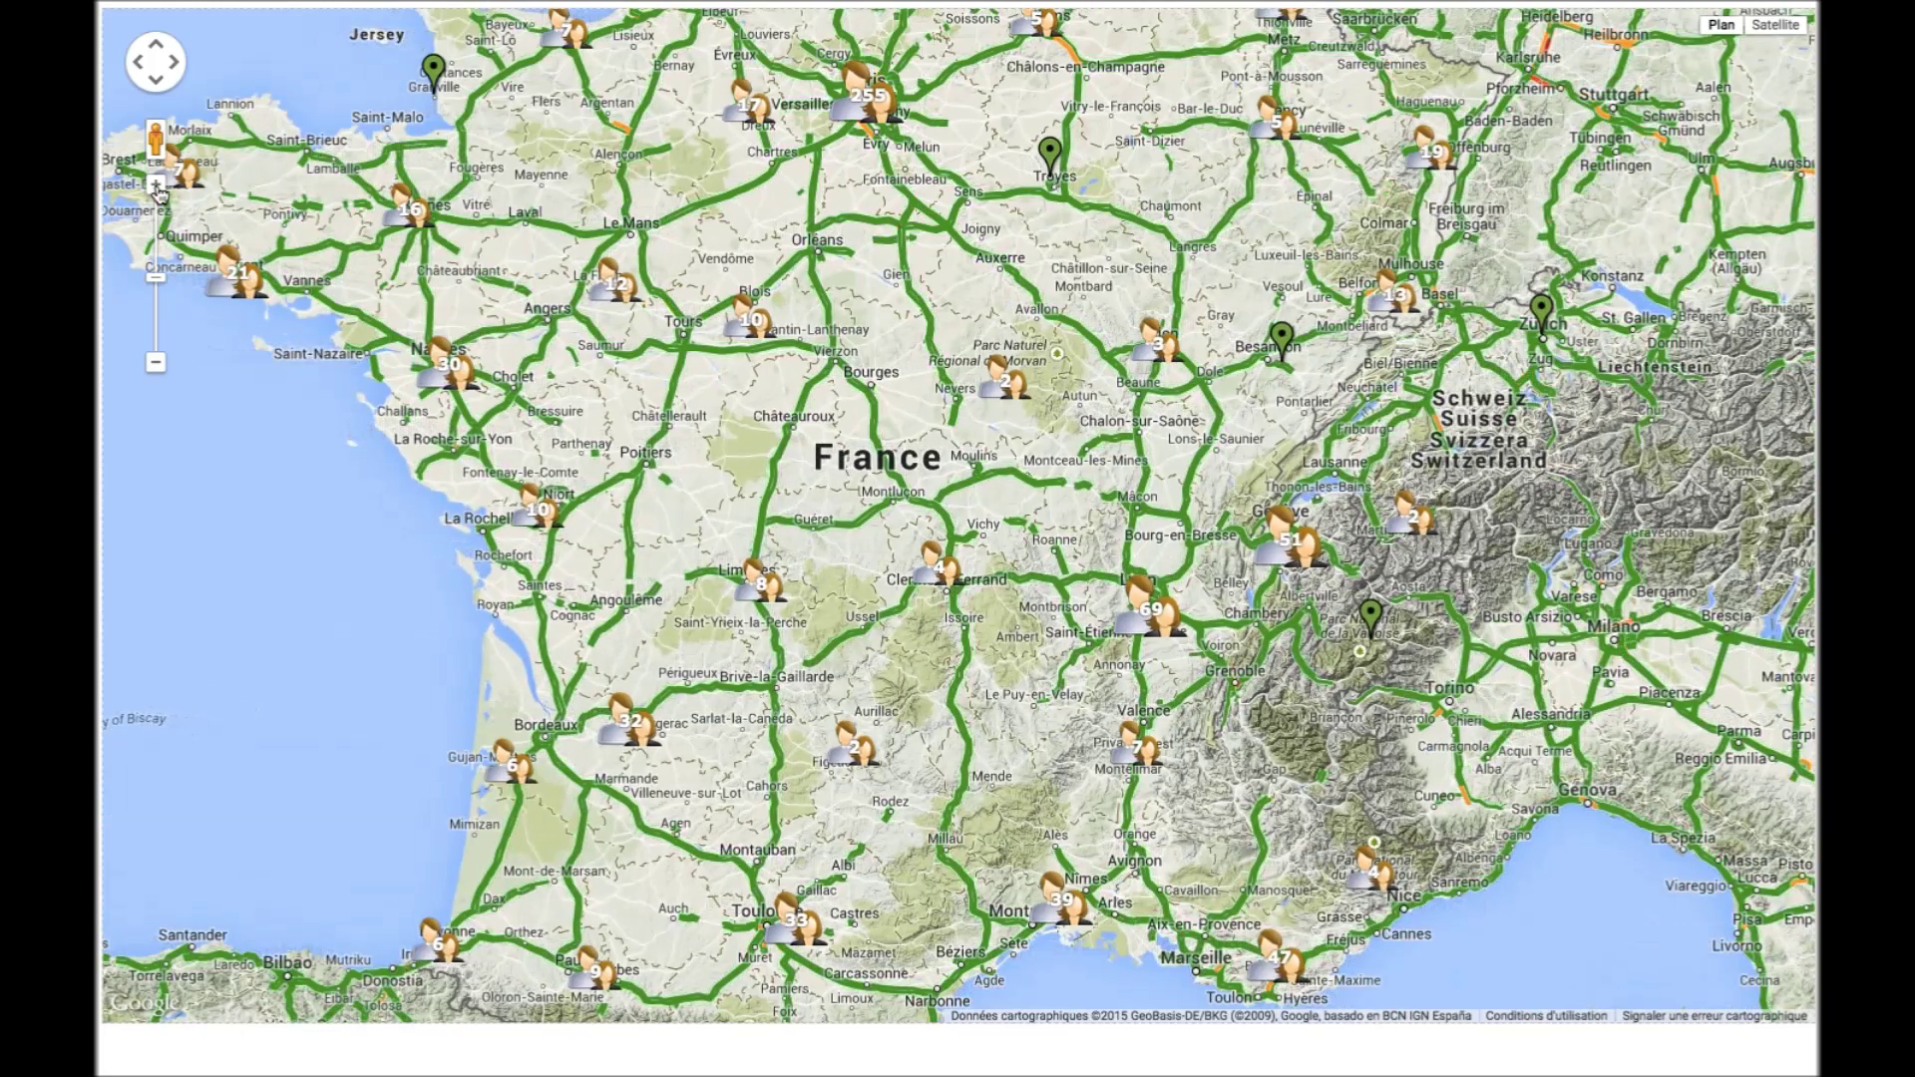
left_click_drag(481, 169, 563, 411)
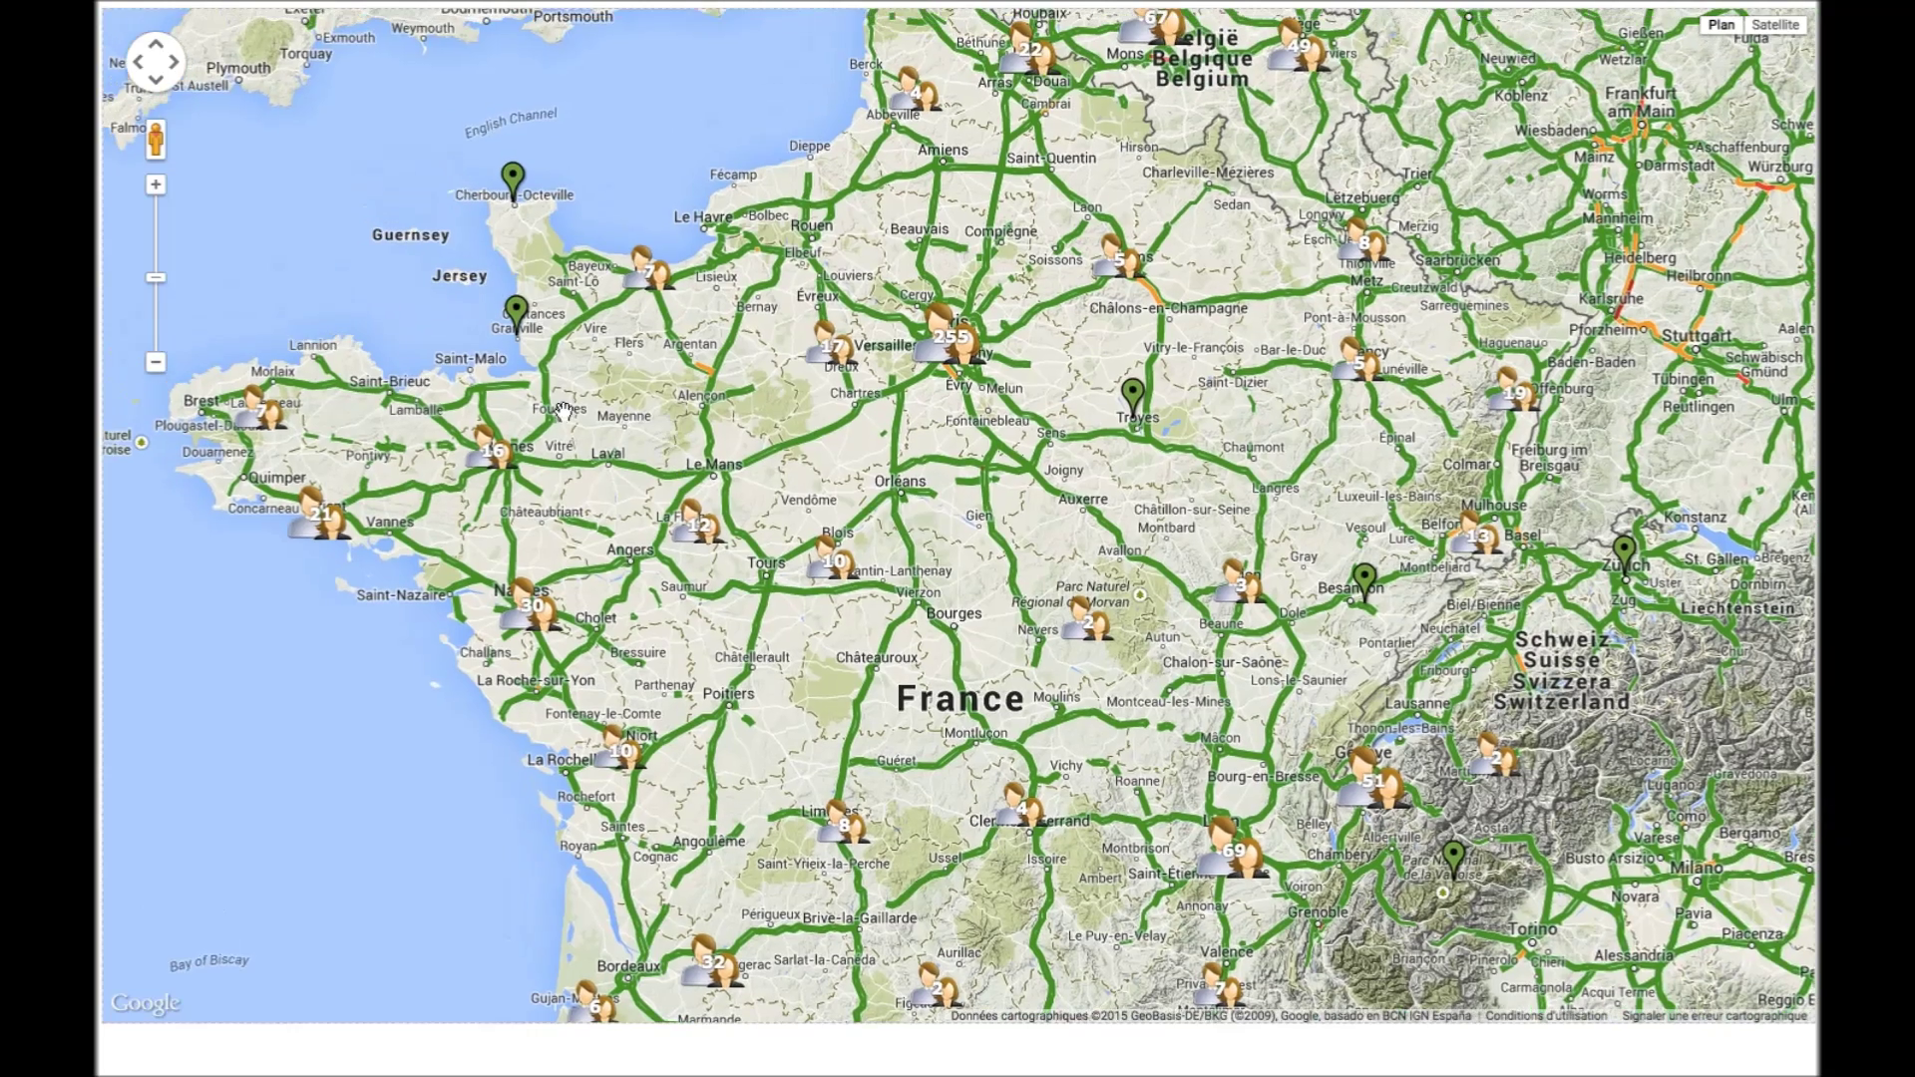
left_click(157, 188)
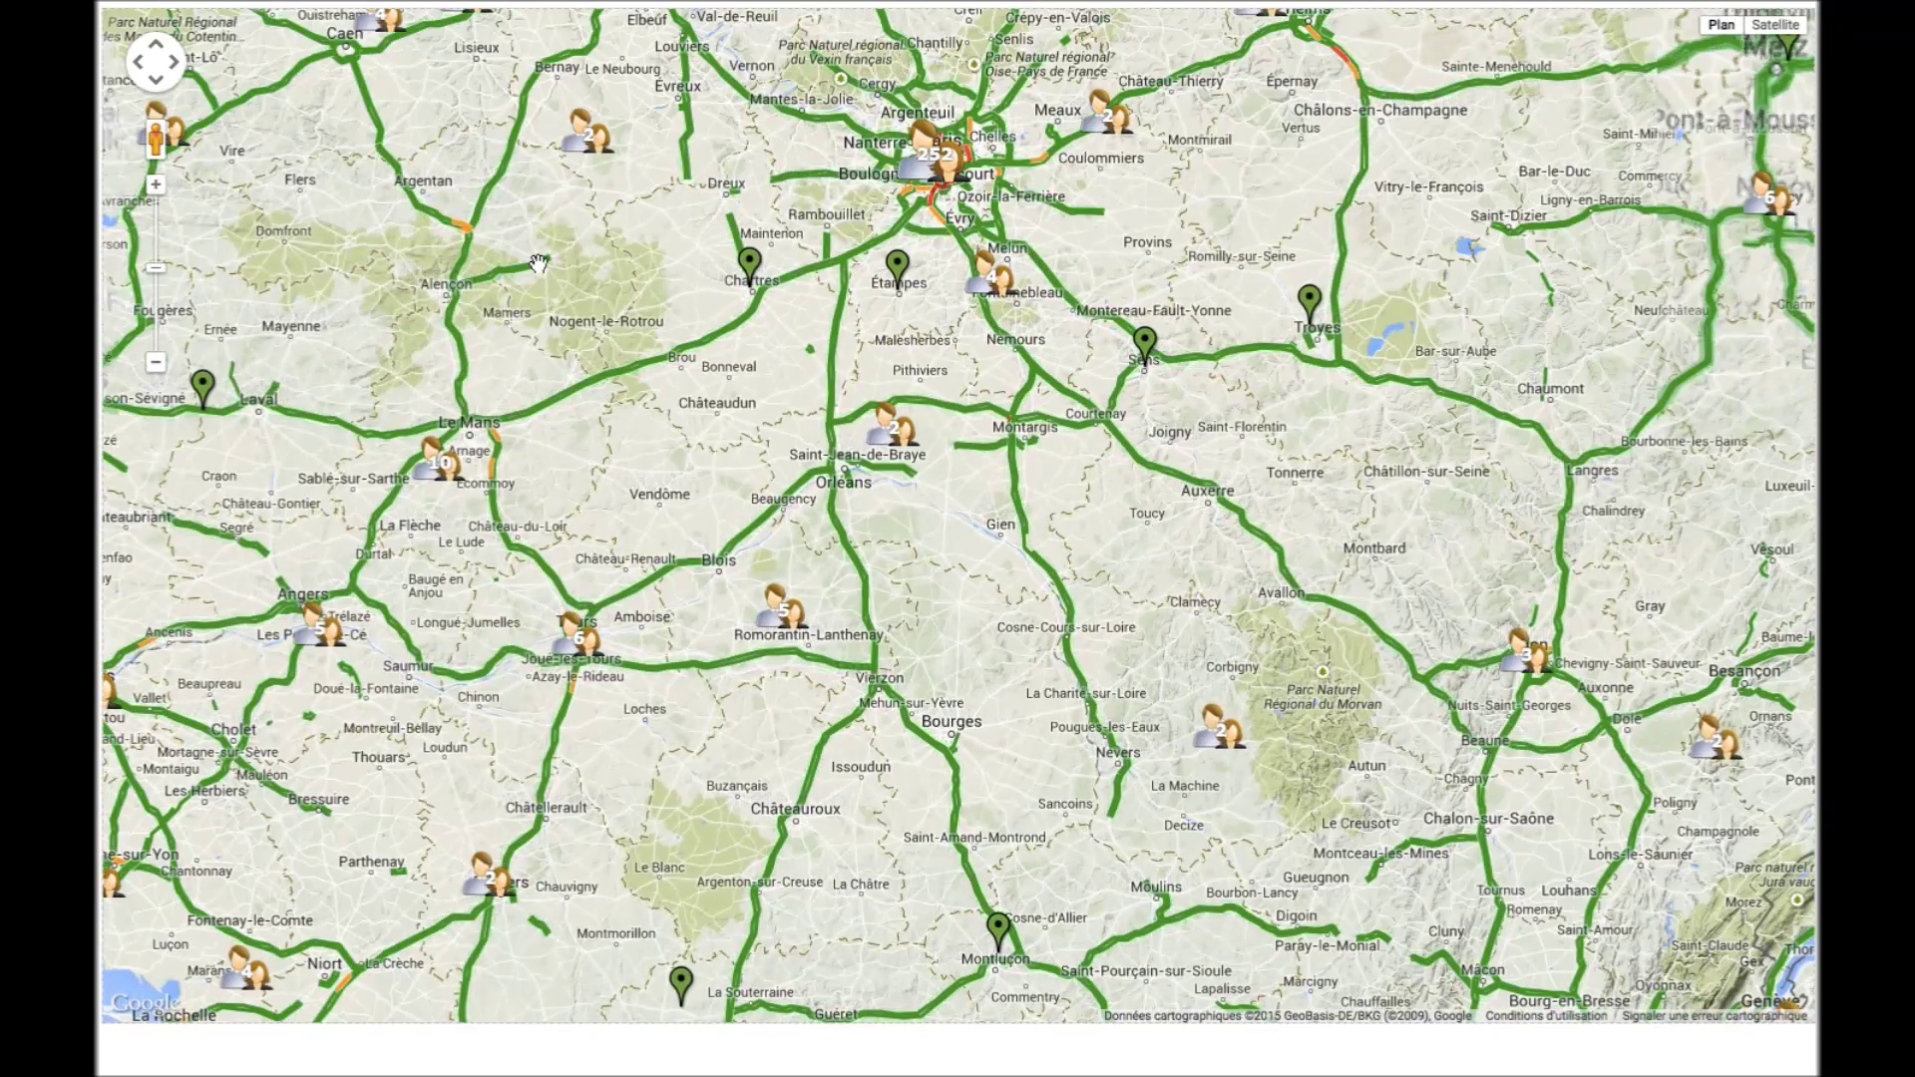
Pan and zoom the map until central Paris fills the view
left_click_drag(621, 273, 591, 450)
scroll(787, 395, "up", 1)
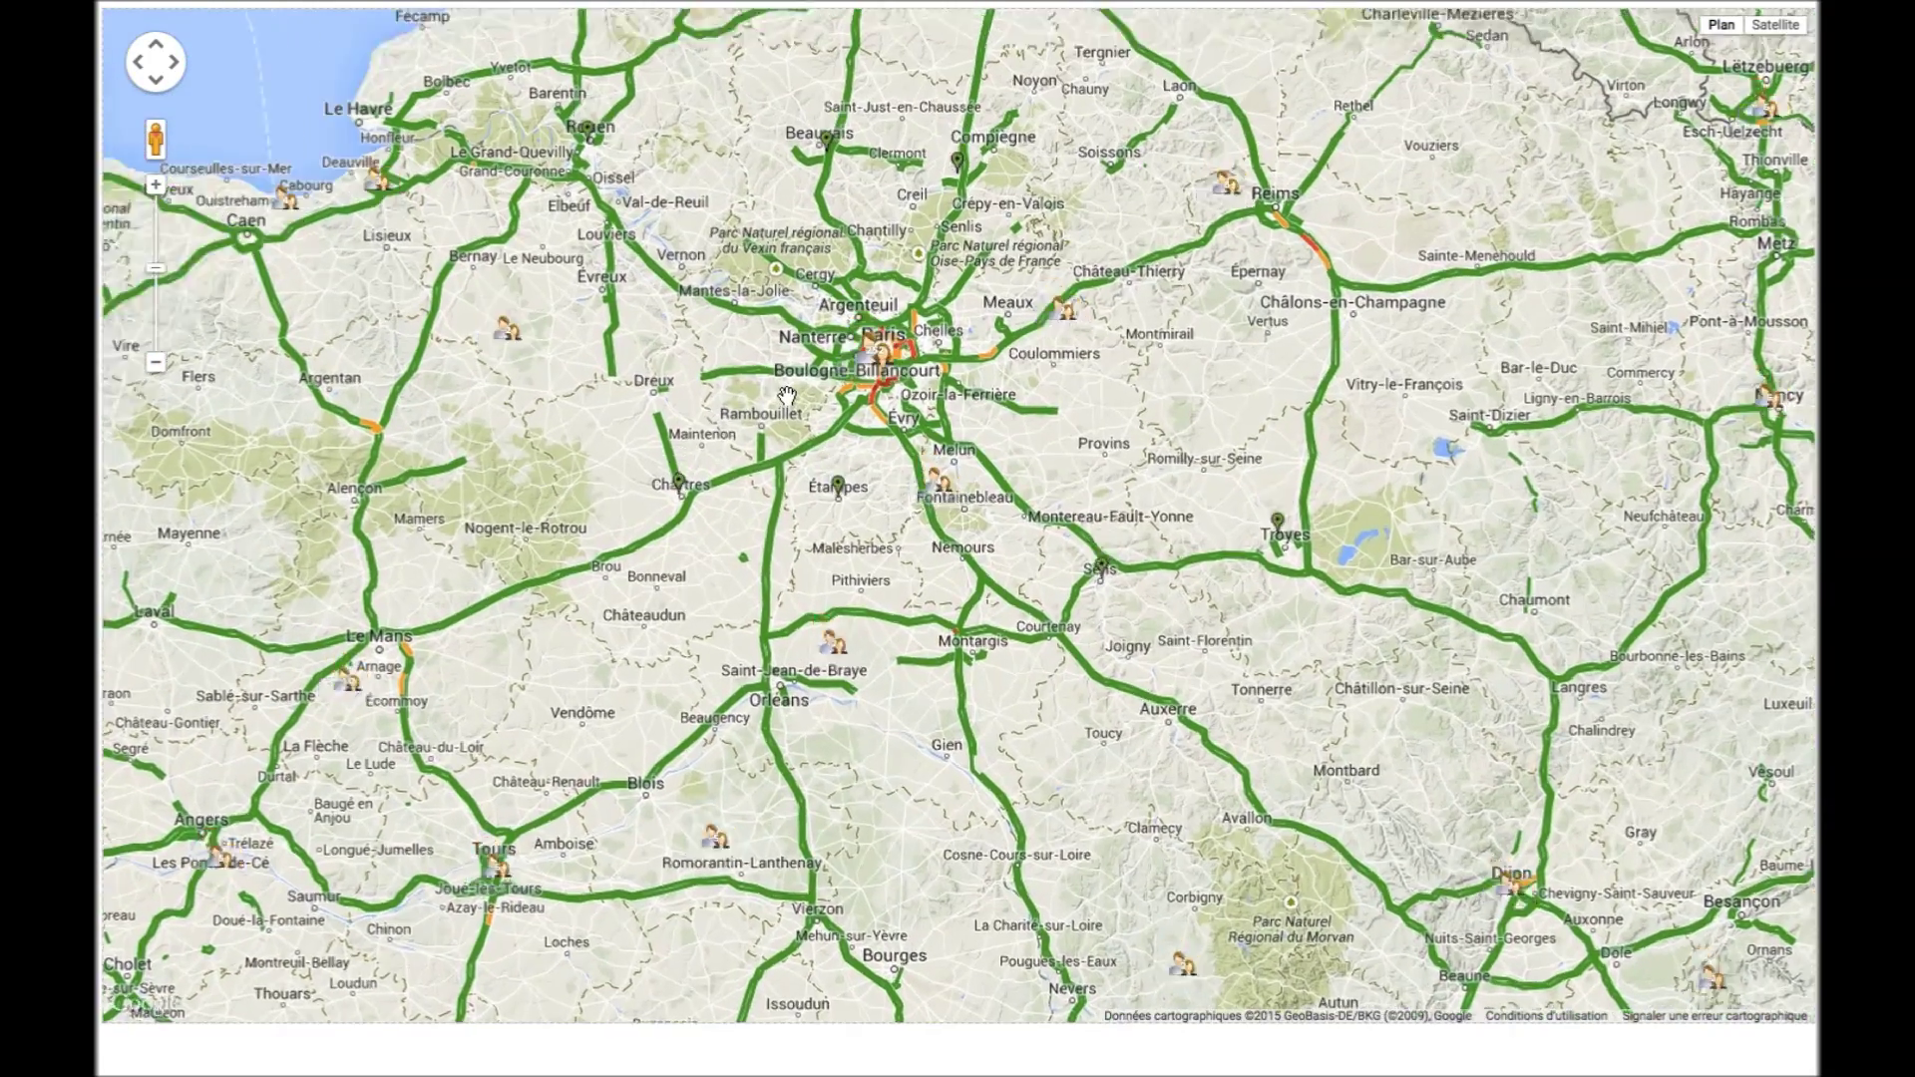
scroll(882, 339, "up", 1)
left_click_drag(999, 386, 897, 461)
scroll(884, 373, "up", 1)
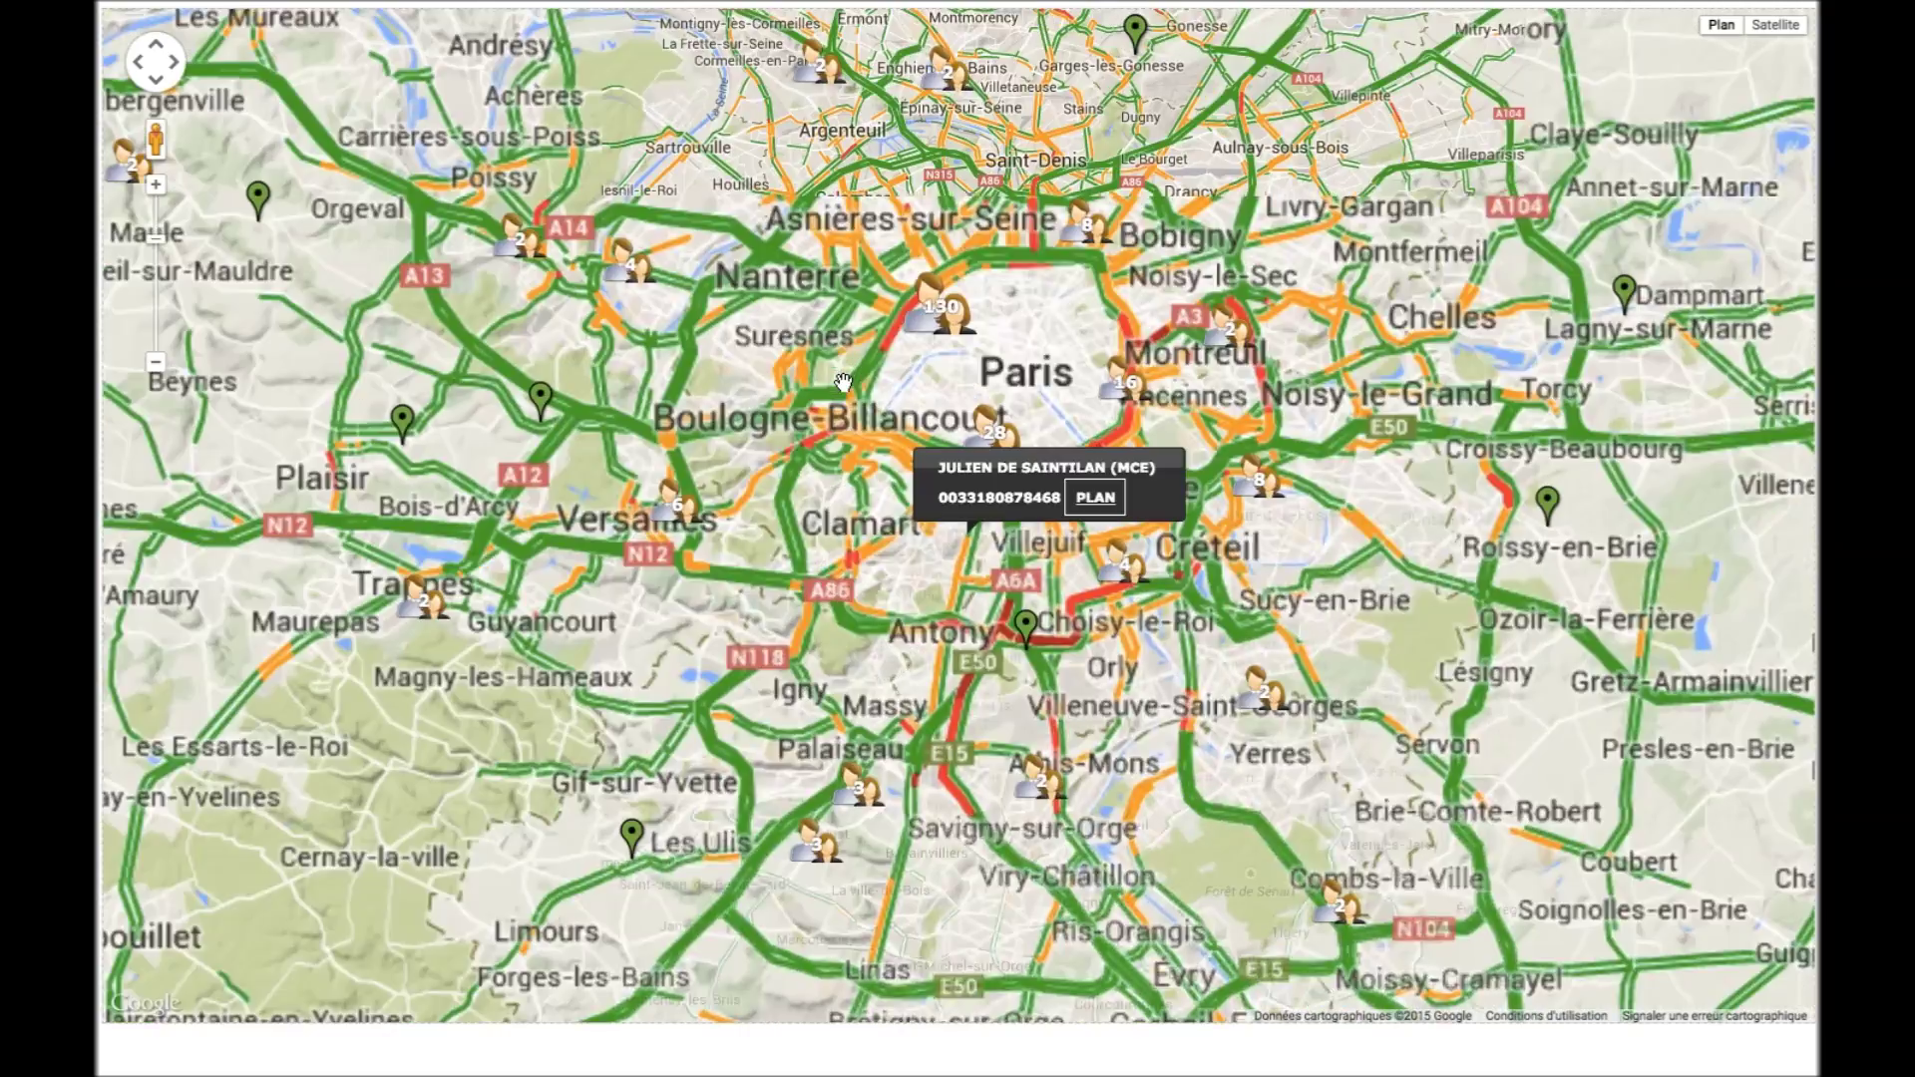
scroll(885, 373, "up", 1)
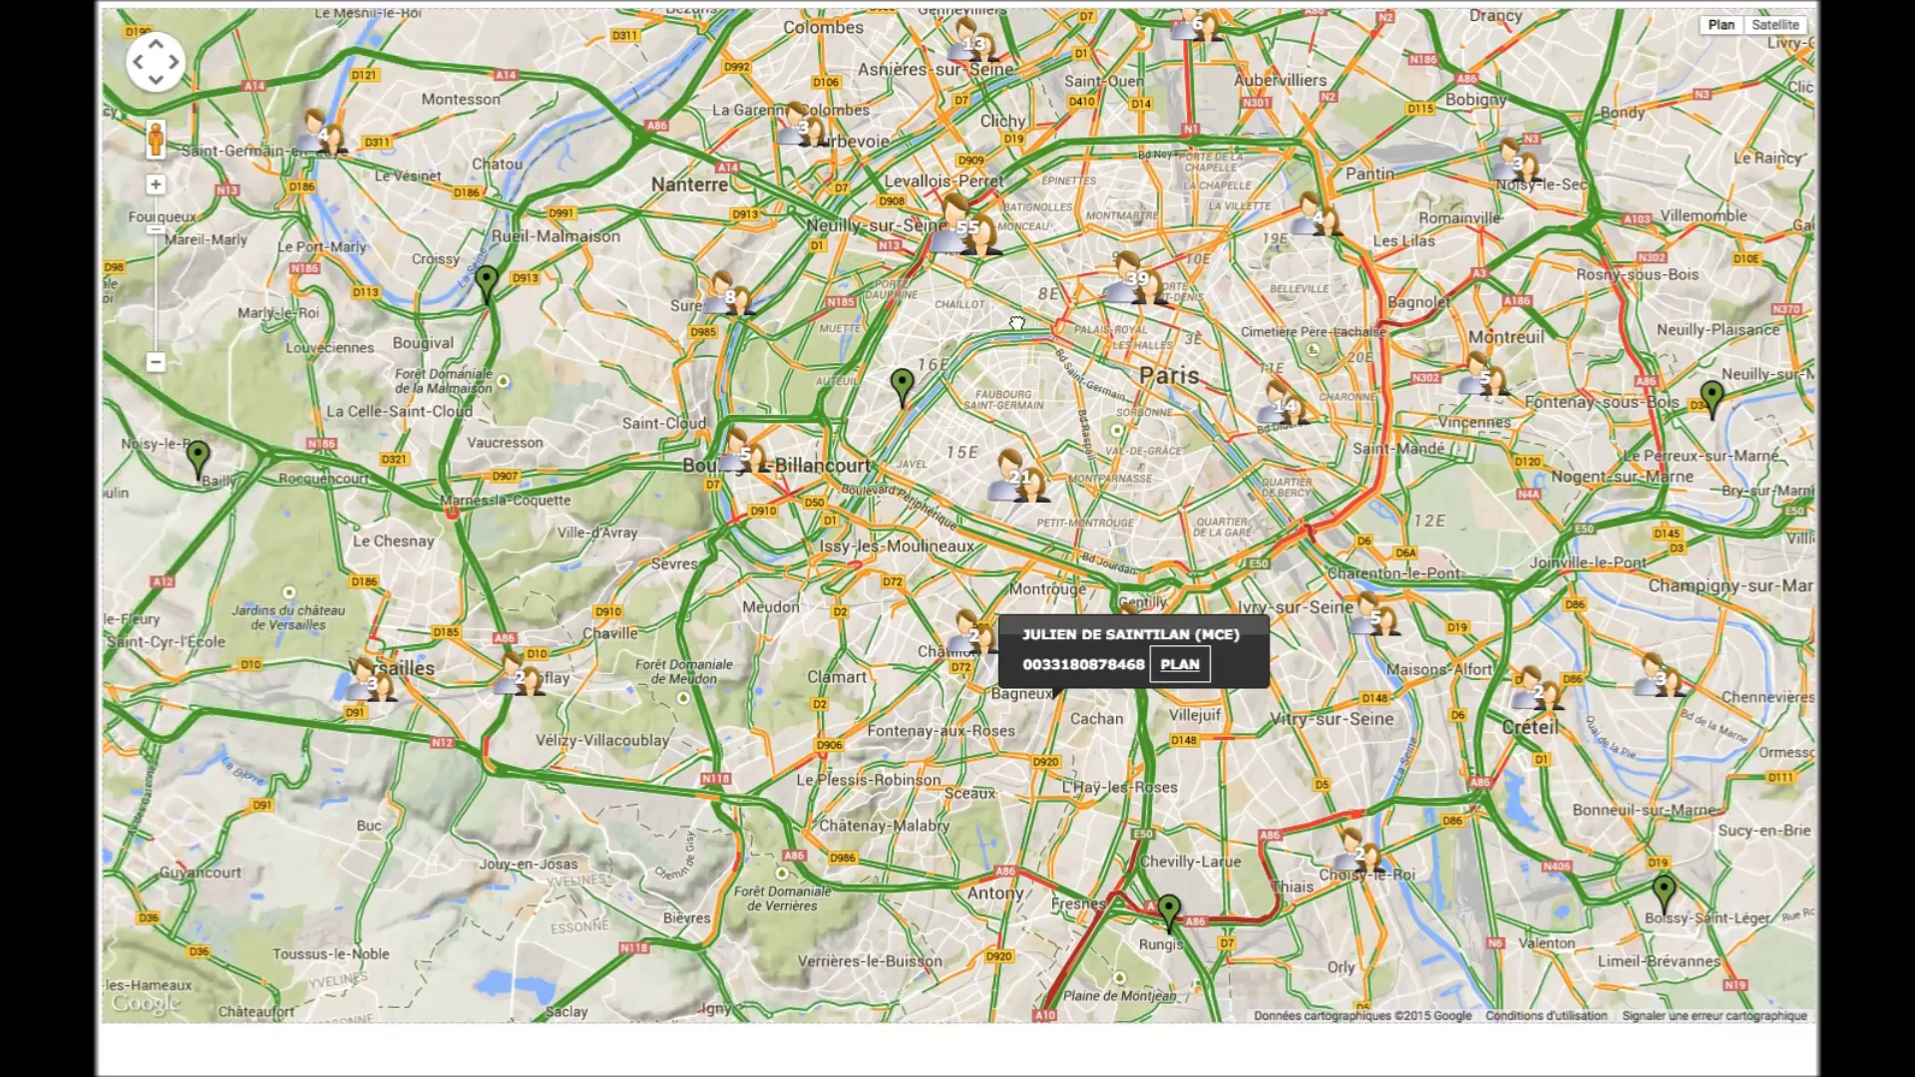
scroll(1016, 320, "up", 1)
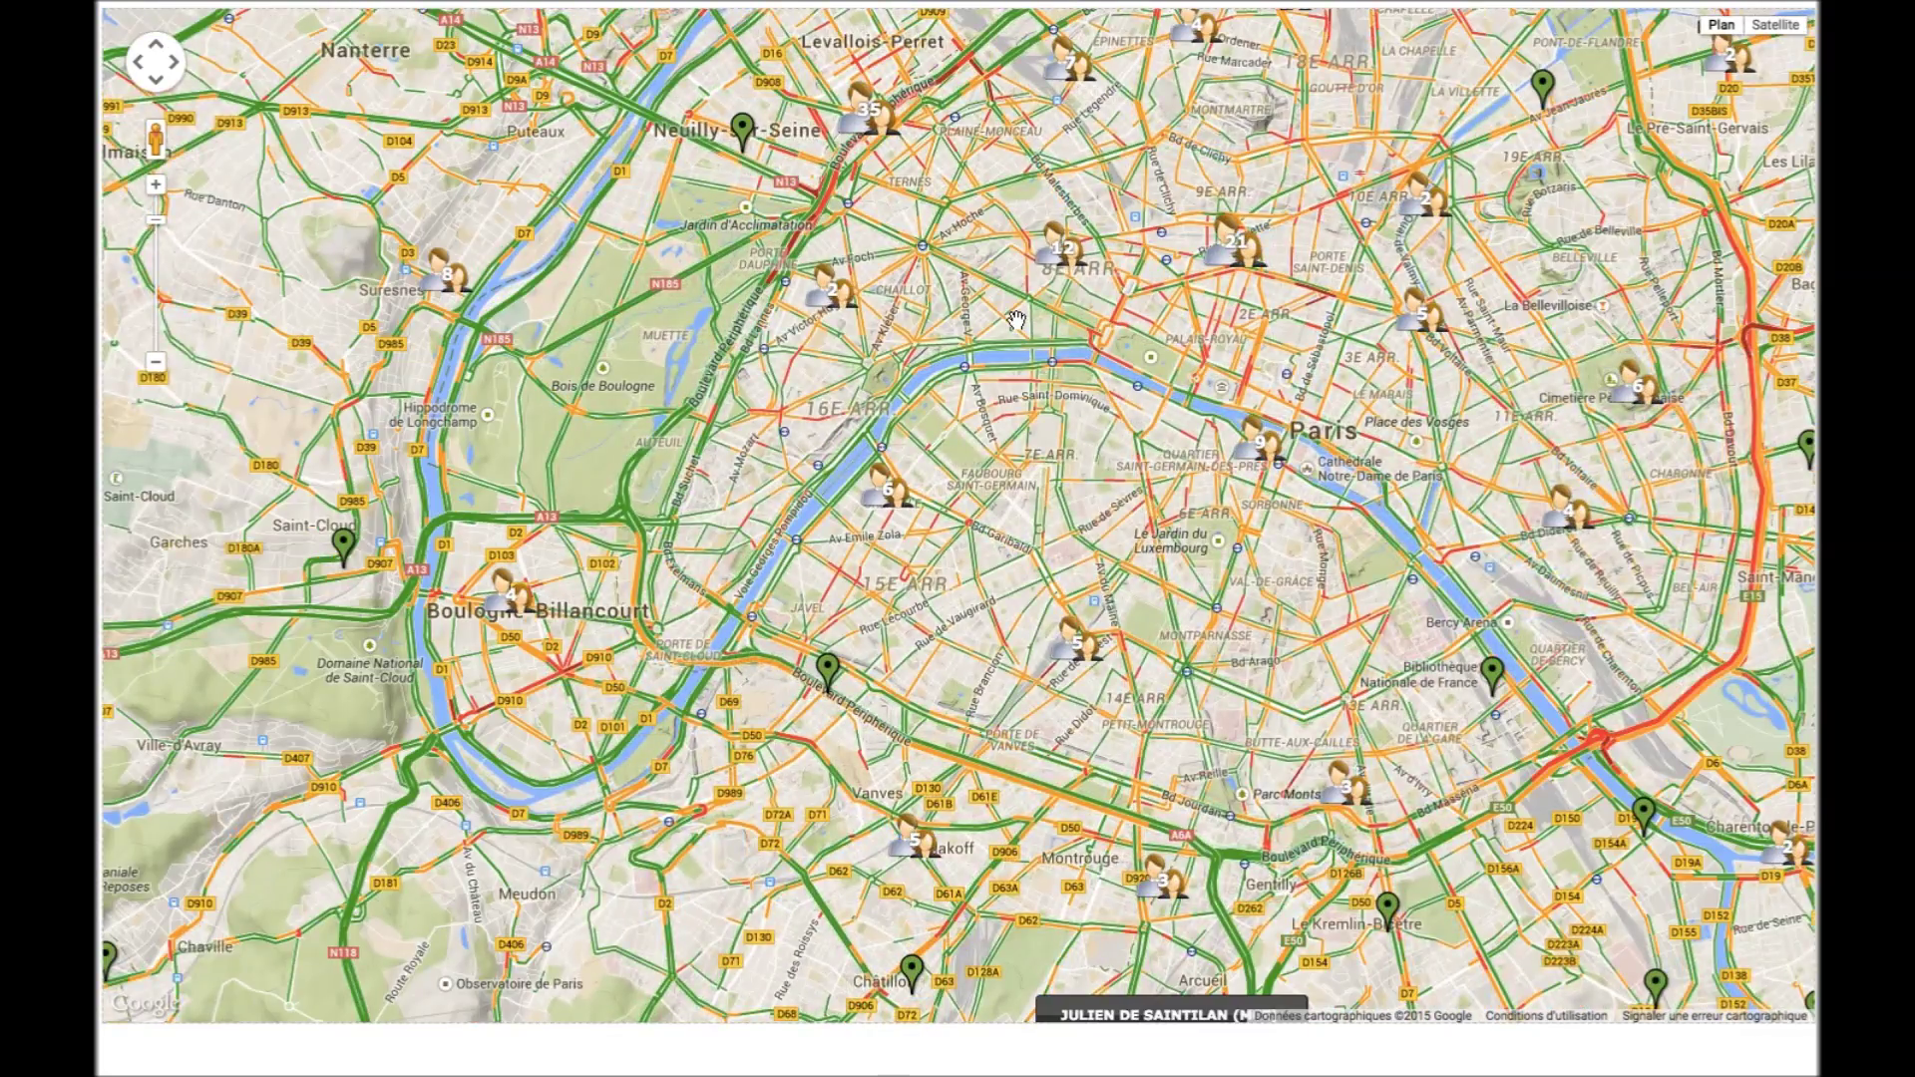
scroll(1016, 320, "up", 1)
left_click_drag(927, 295, 861, 477)
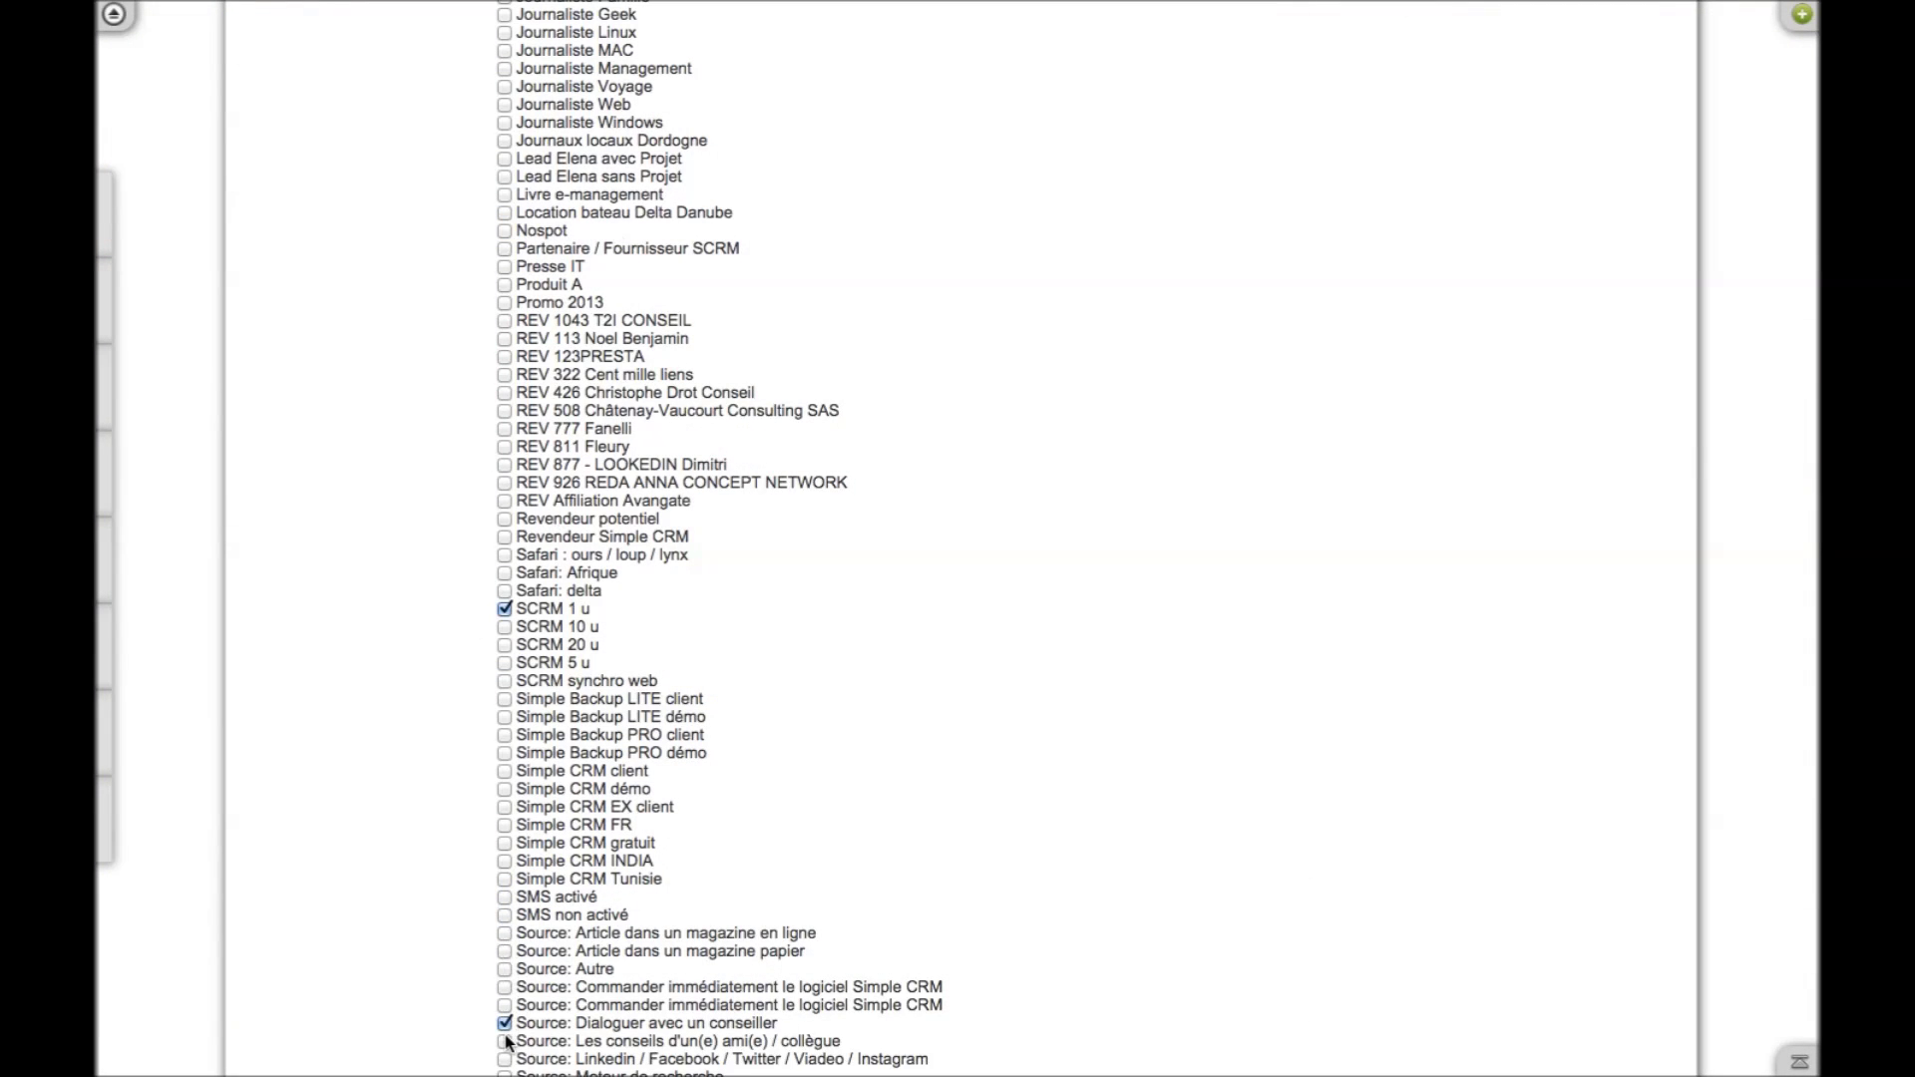
Also tick Simple CRM FR and rerun the search with 2013, SCRM 1 u and Simple CRM FR
scroll(891, 678, "up", 10)
scroll(891, 680, "down", 5)
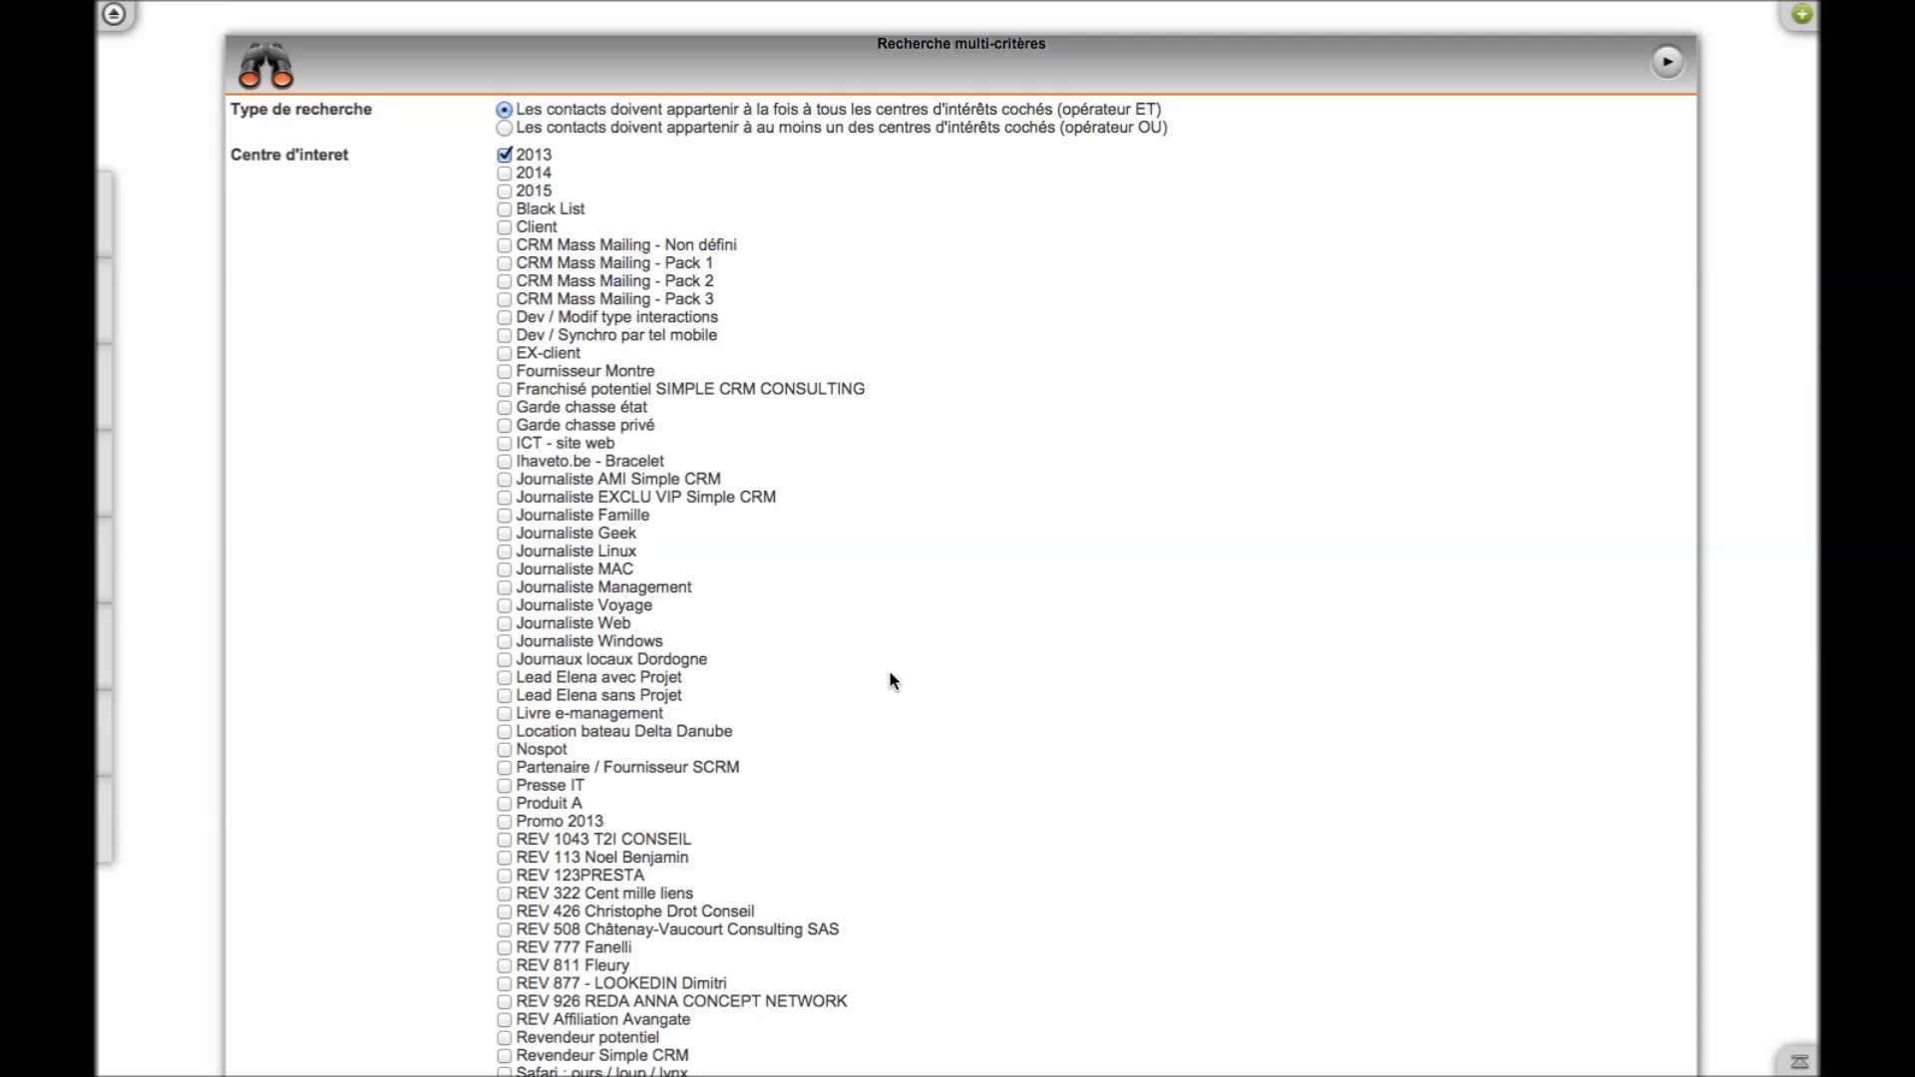
scroll(890, 680, "down", 12)
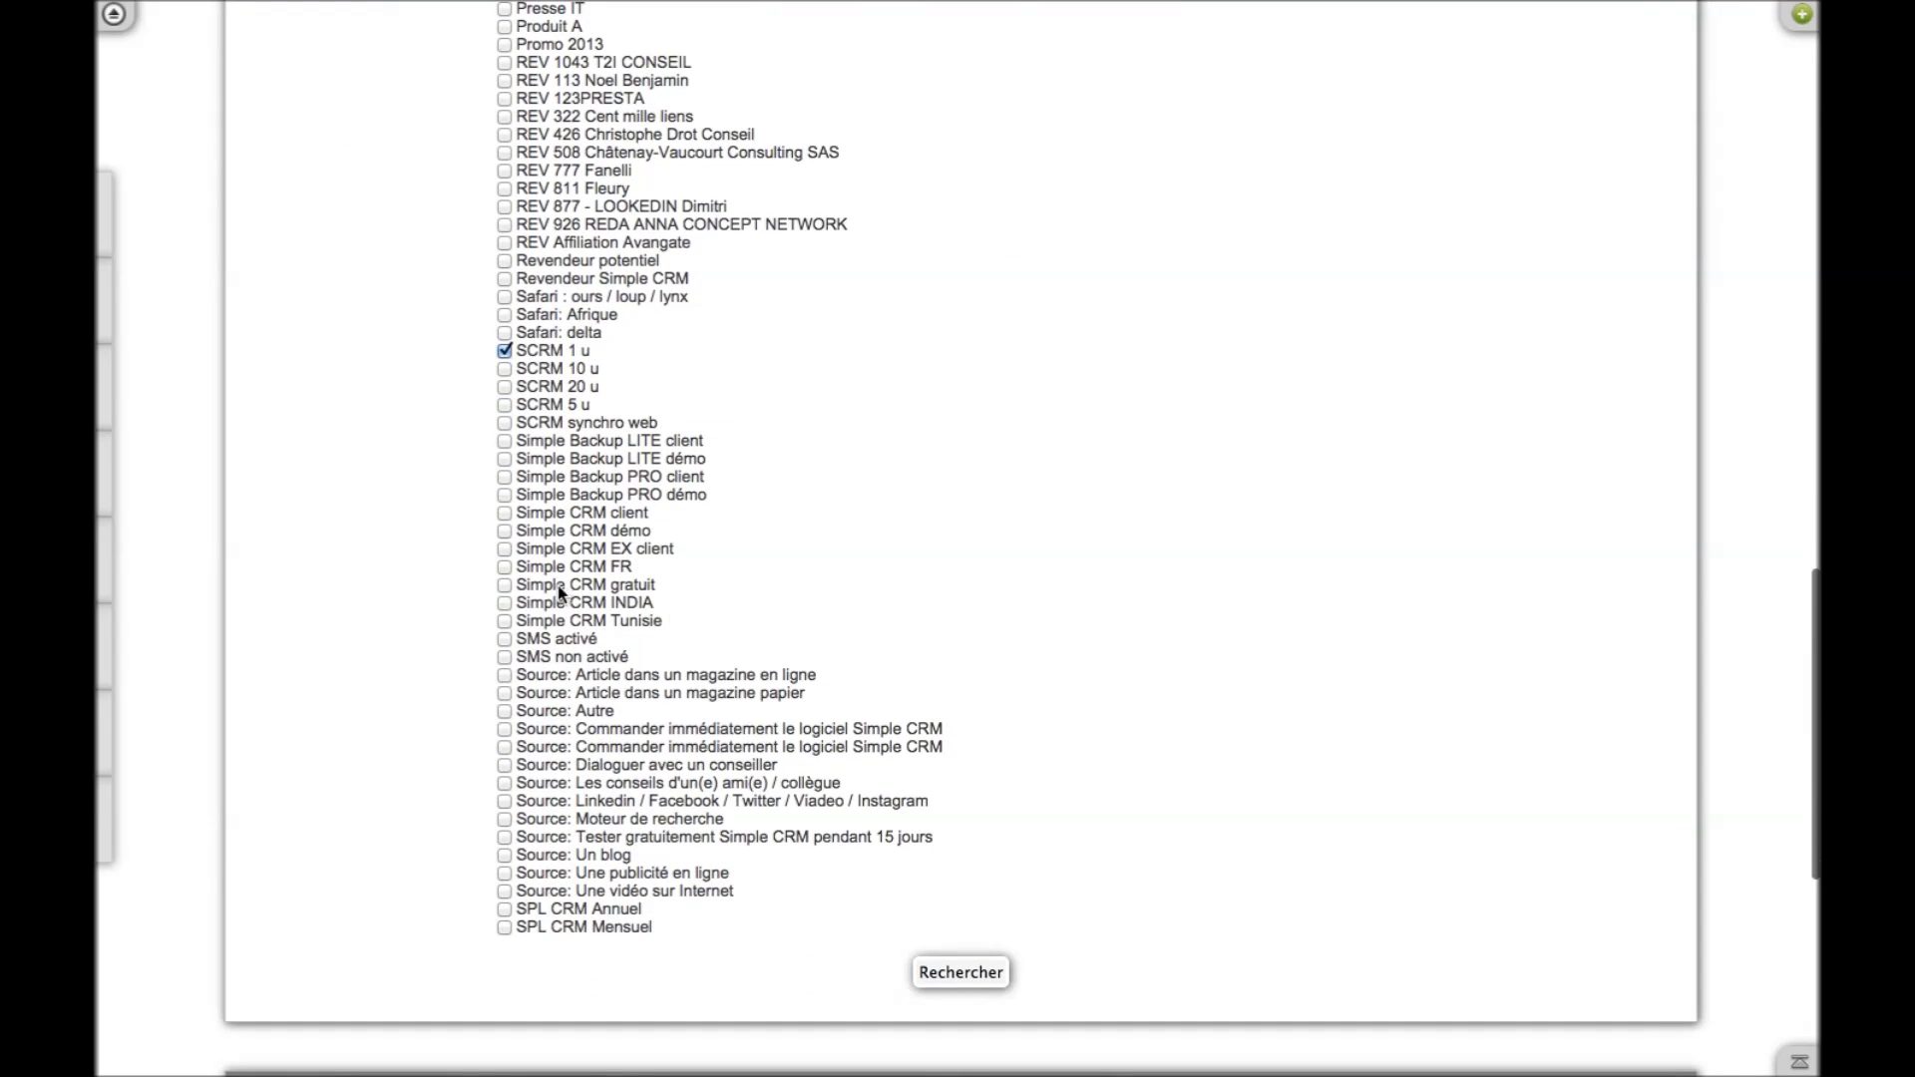
left_click(506, 567)
left_click(949, 972)
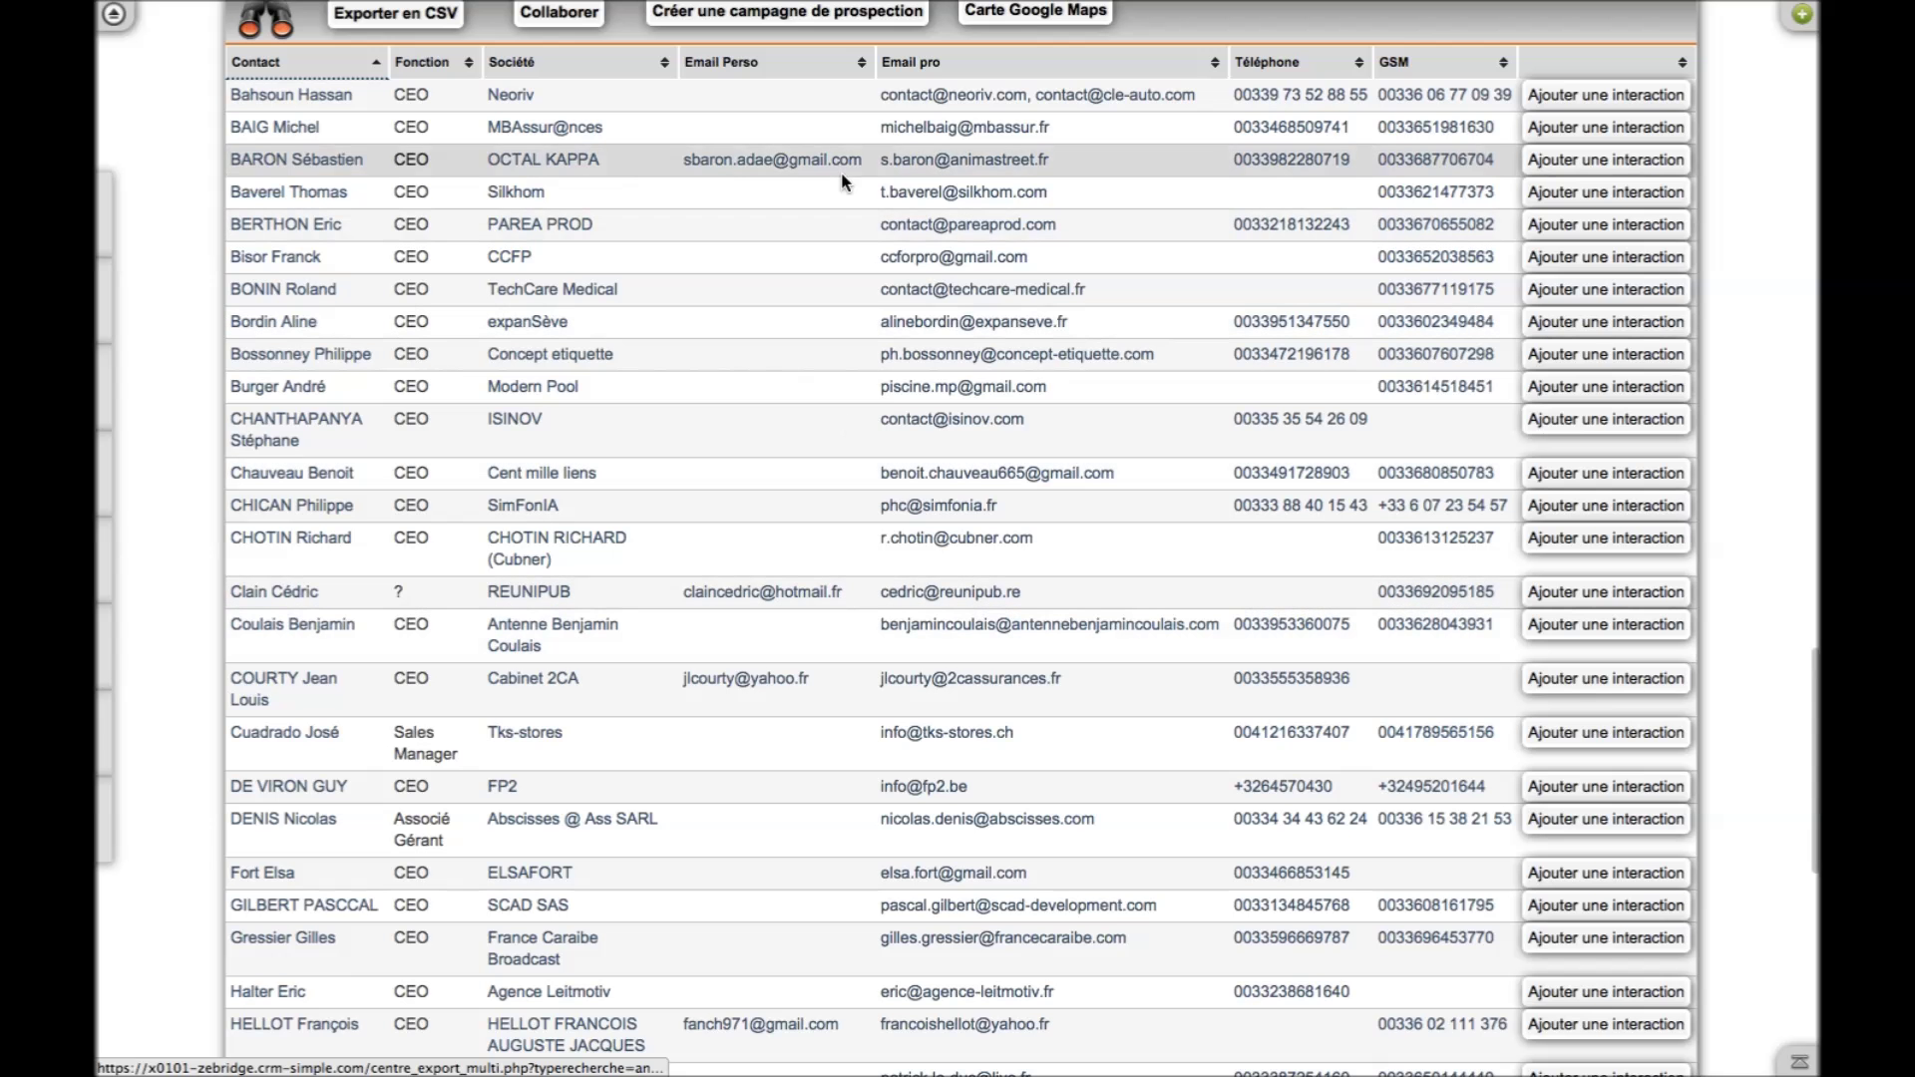
Start a prospecting campaign using the 'Planifier un appel téléphonique de vente' template for three users
left_click(791, 14)
left_click(1086, 442)
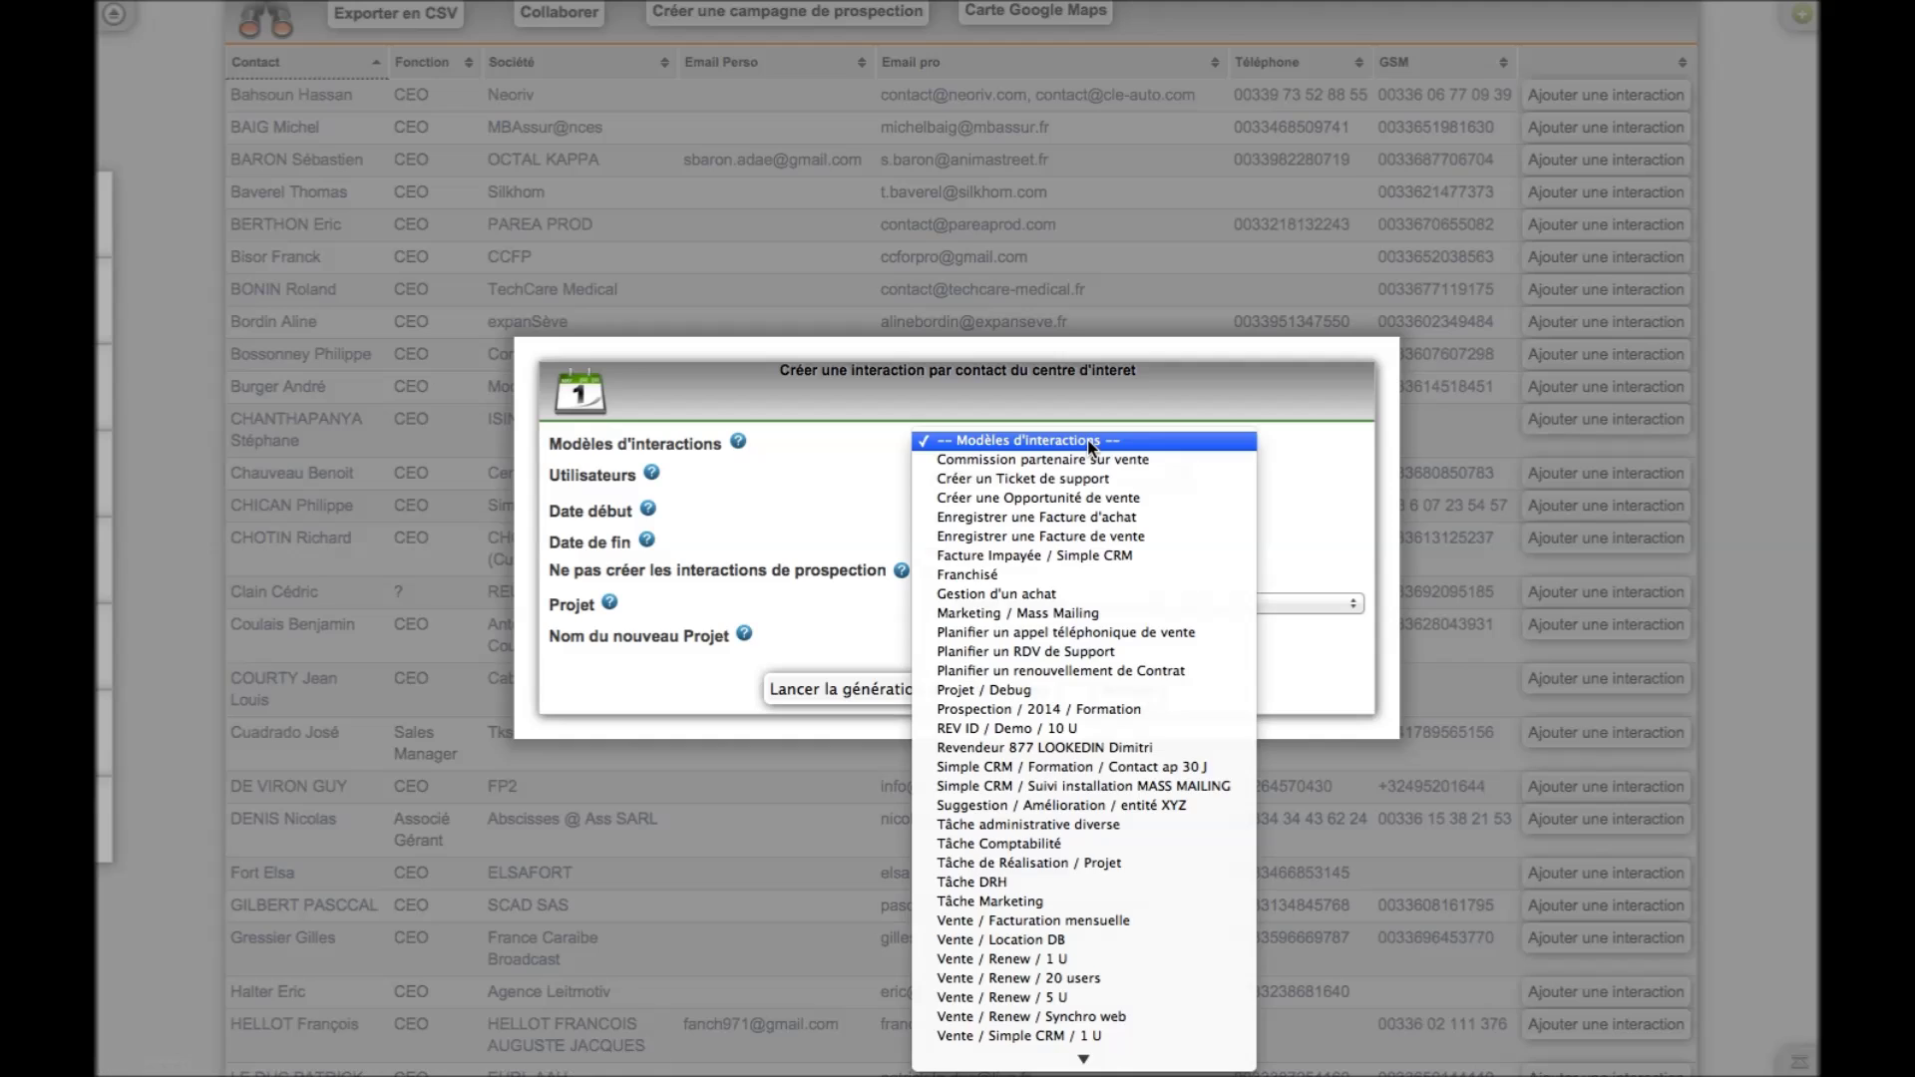
left_click(1113, 634)
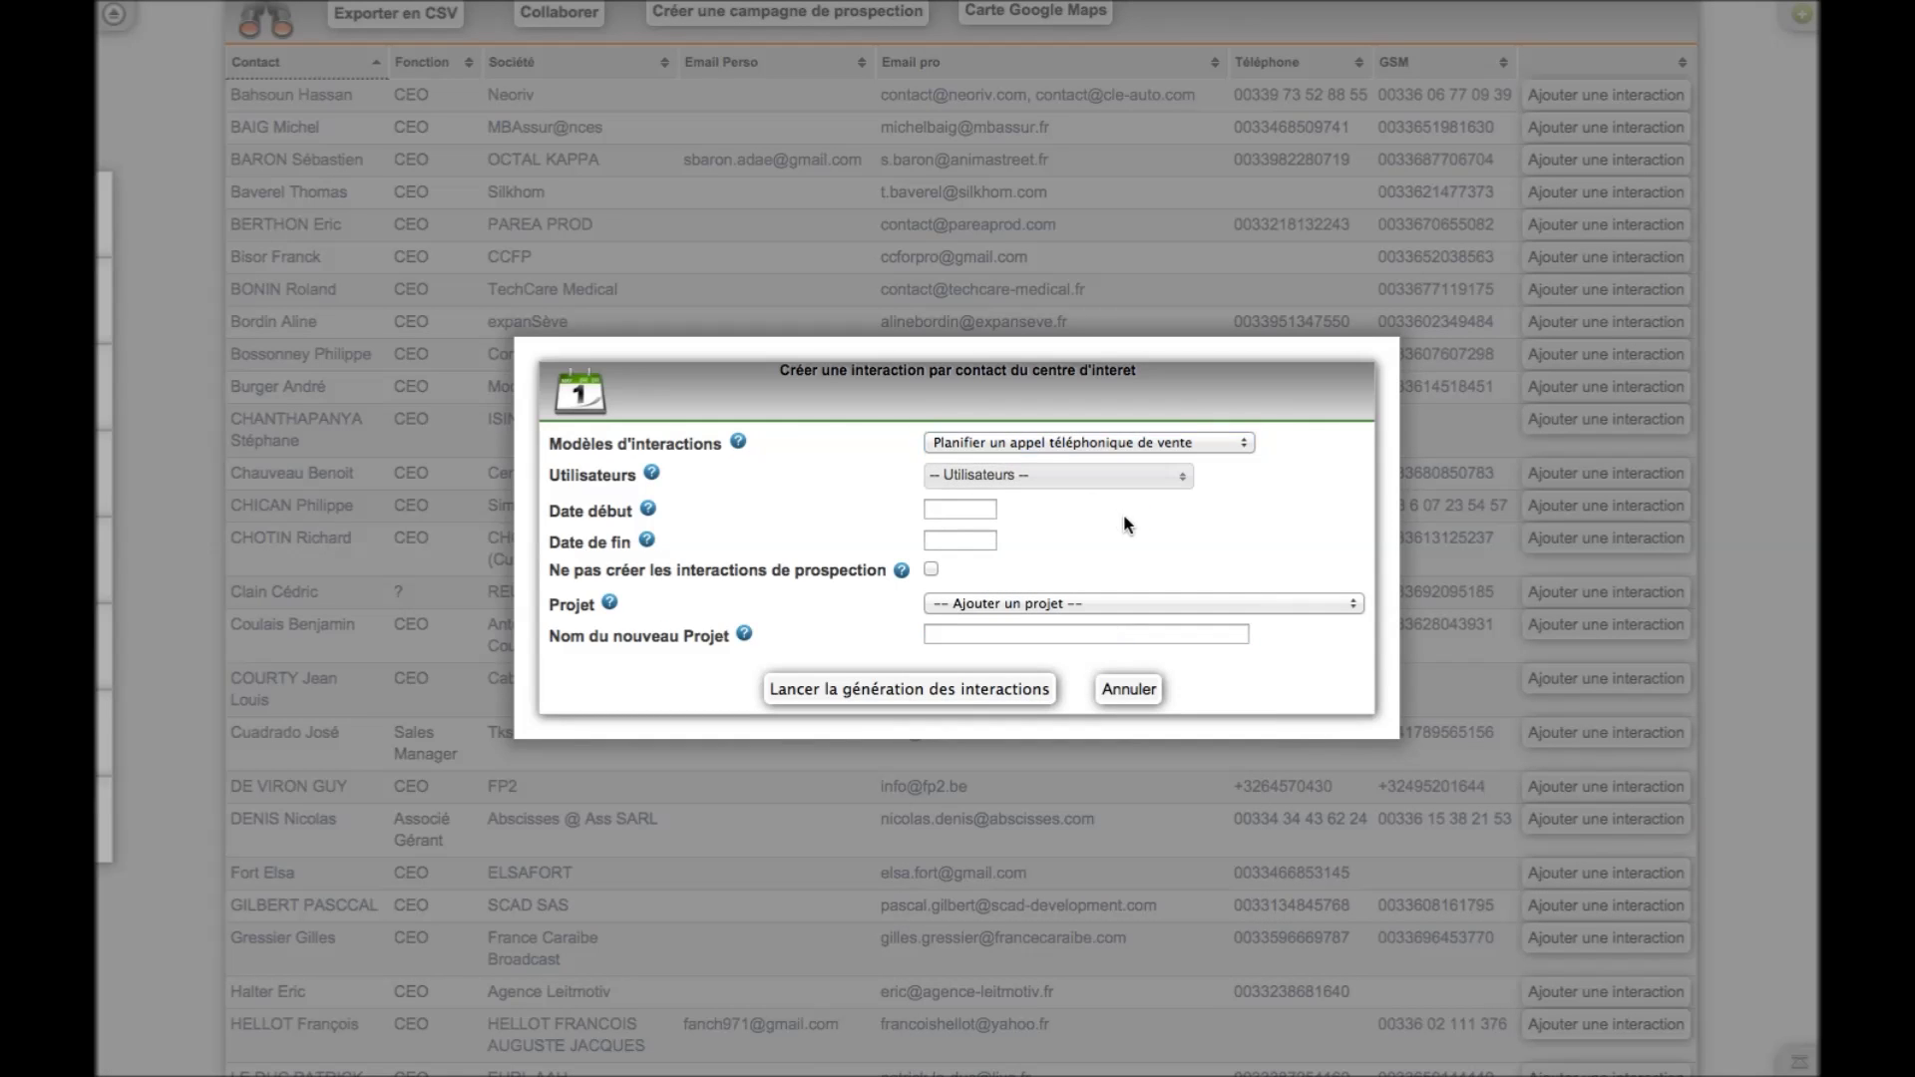
left_click(1127, 481)
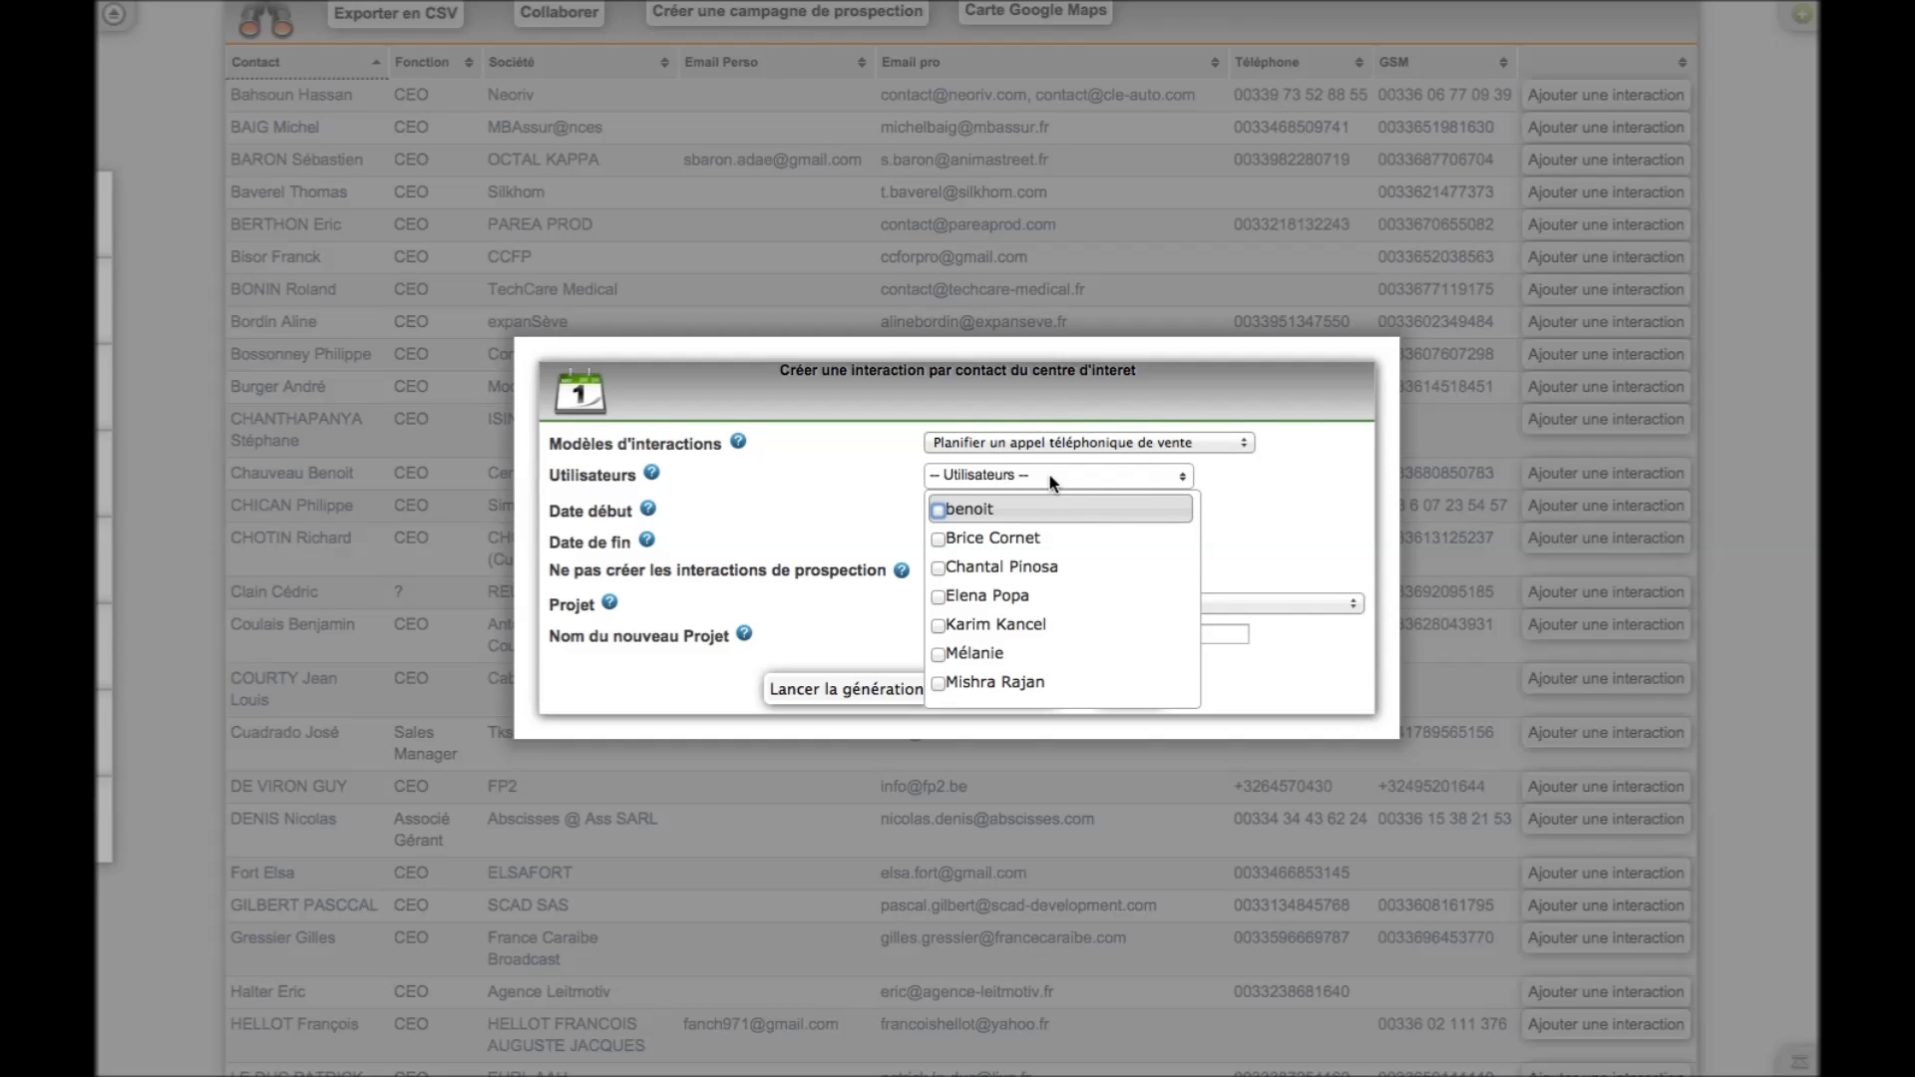
left_click(938, 540)
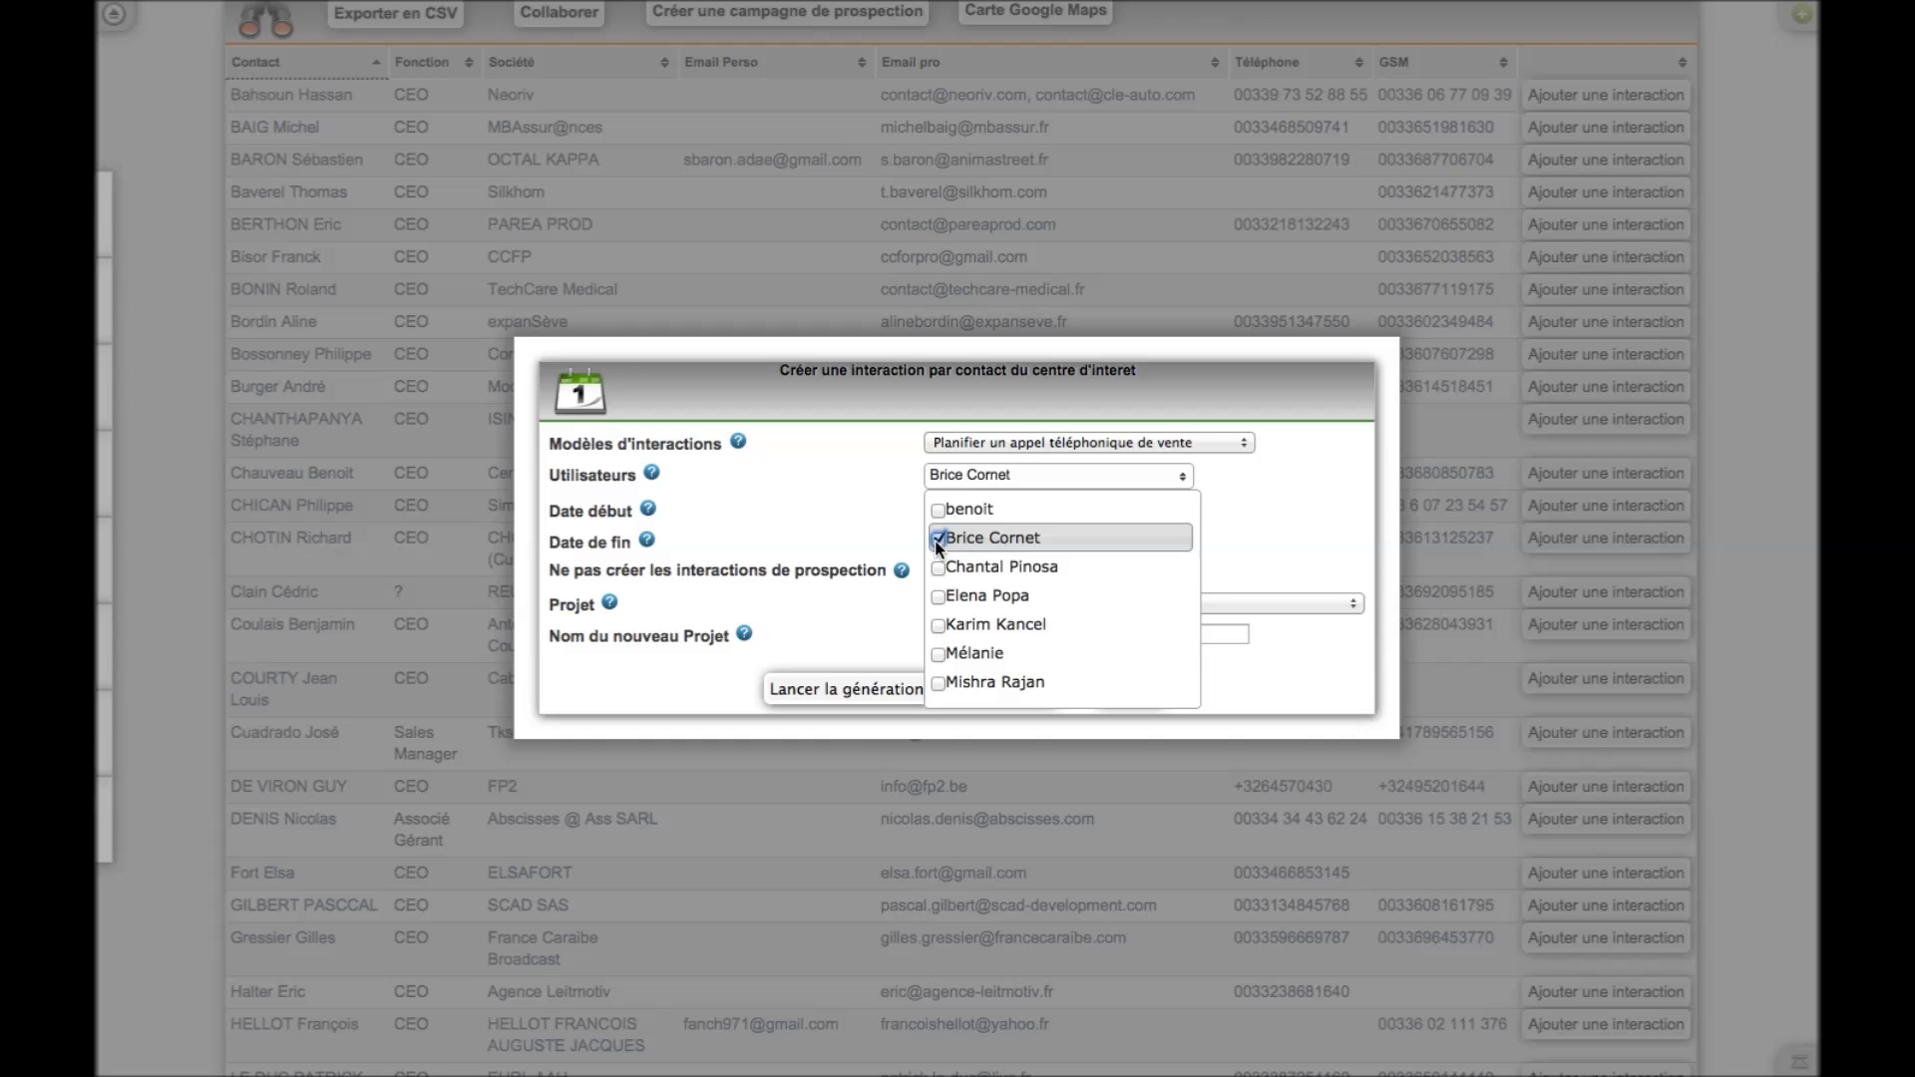
left_click(938, 566)
left_click(938, 596)
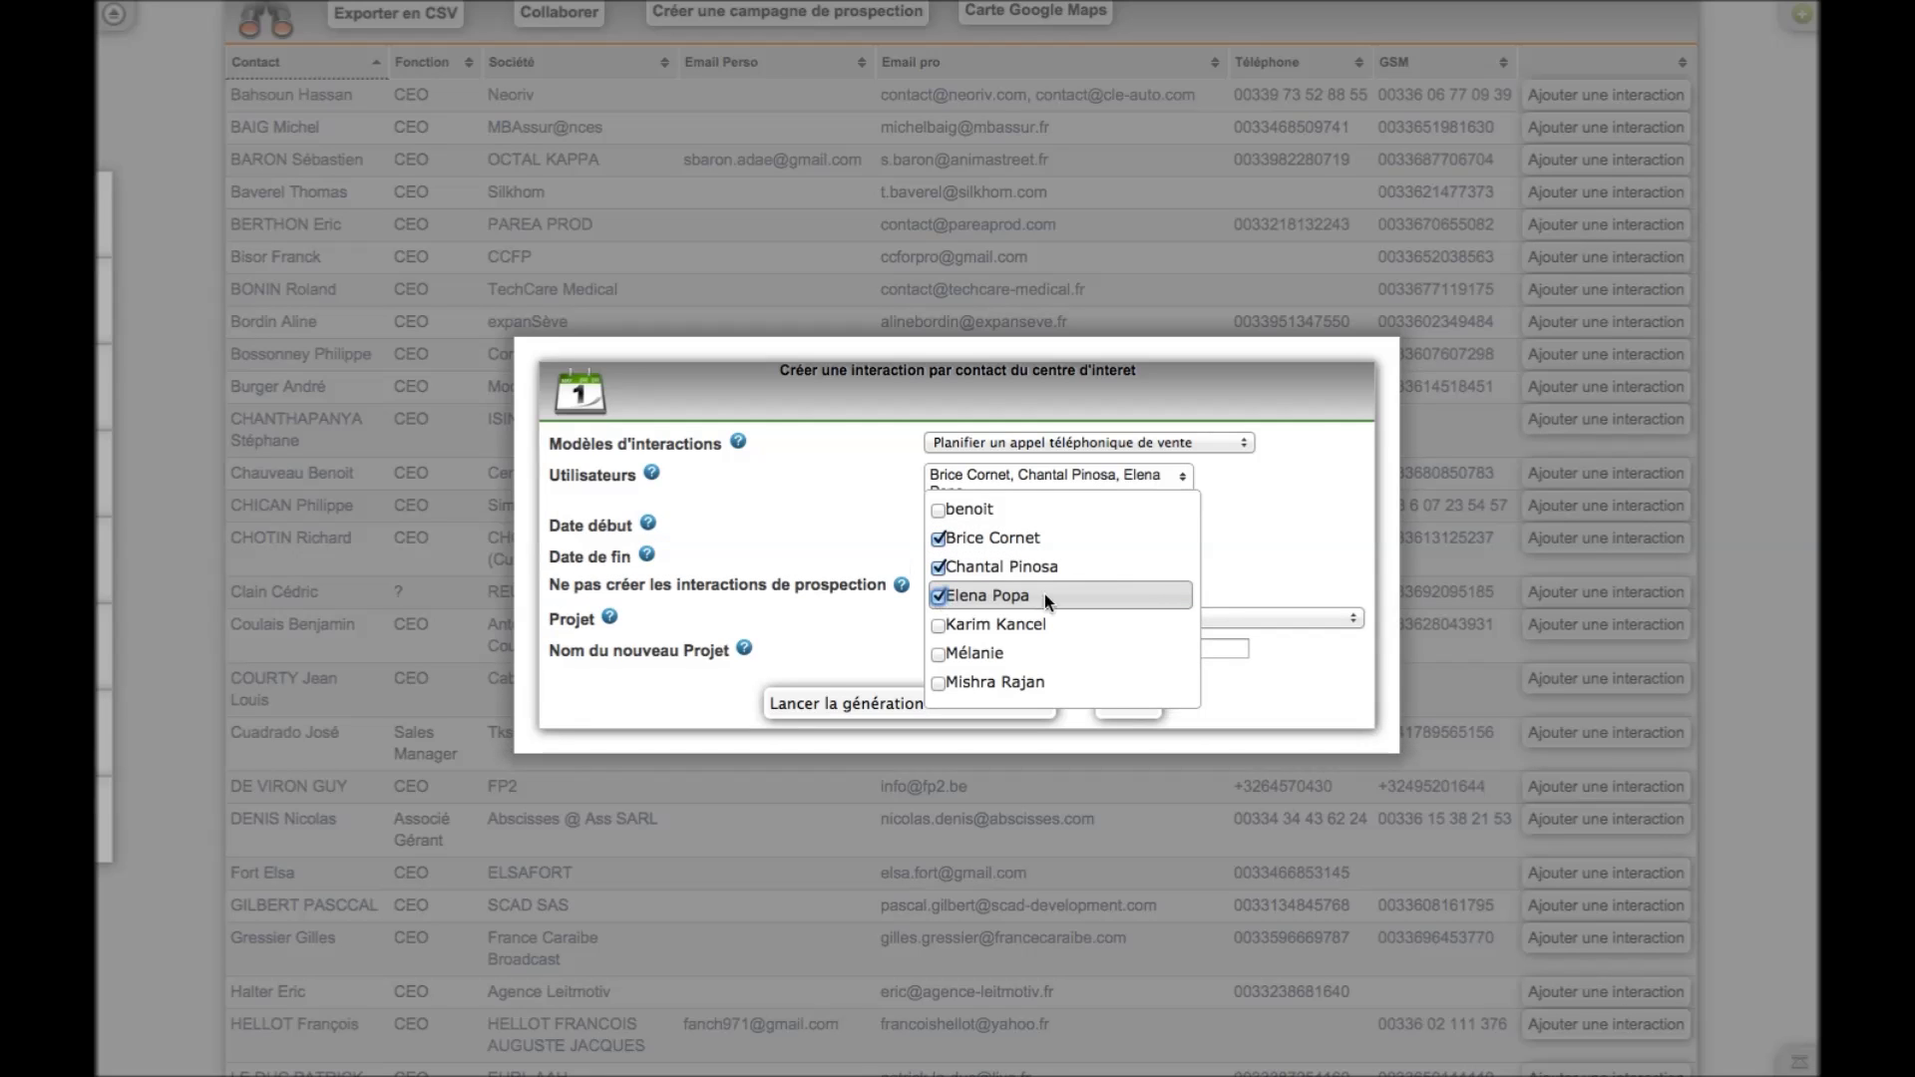
left_click(1236, 530)
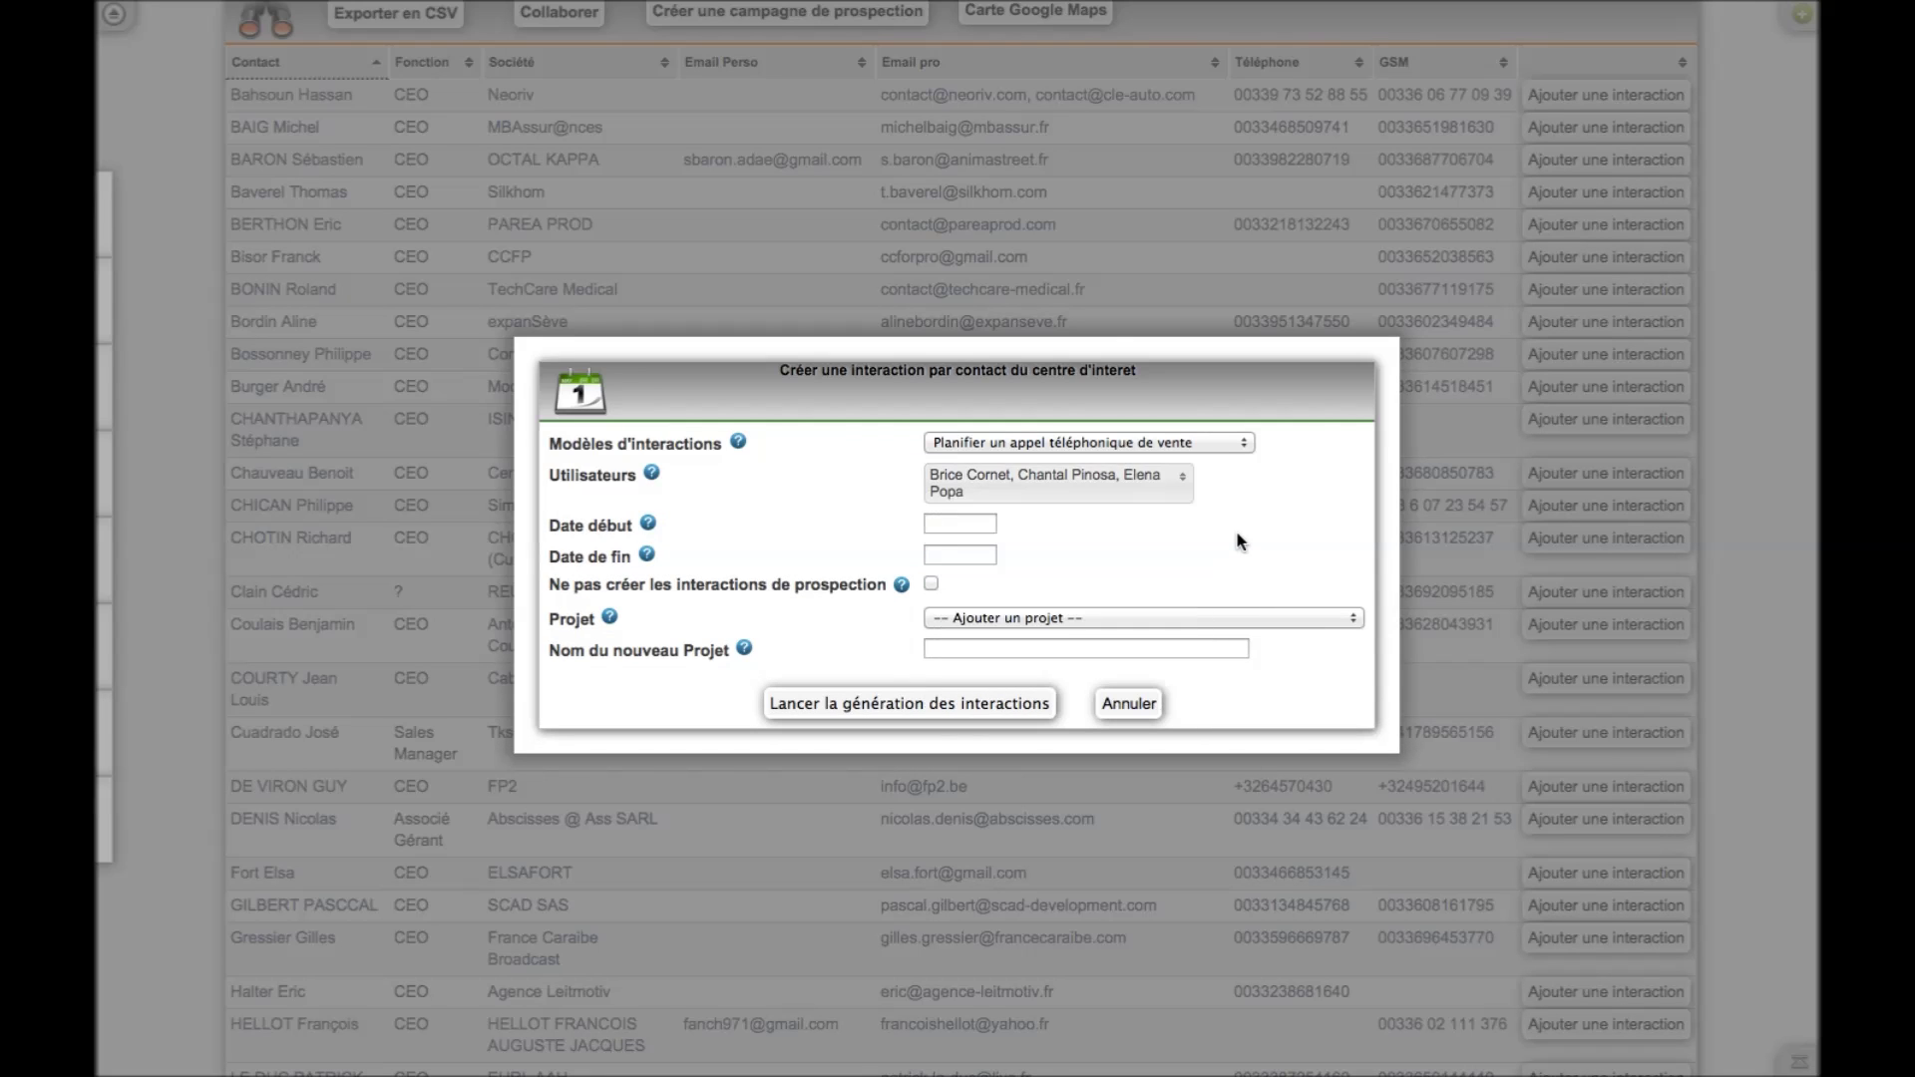
Set dates 16/02/2015 to 20/02/2015, name the project Prospection / 2015, and generate the interactions
left_click(980, 522)
left_click(954, 710)
left_click(960, 554)
left_click(1117, 740)
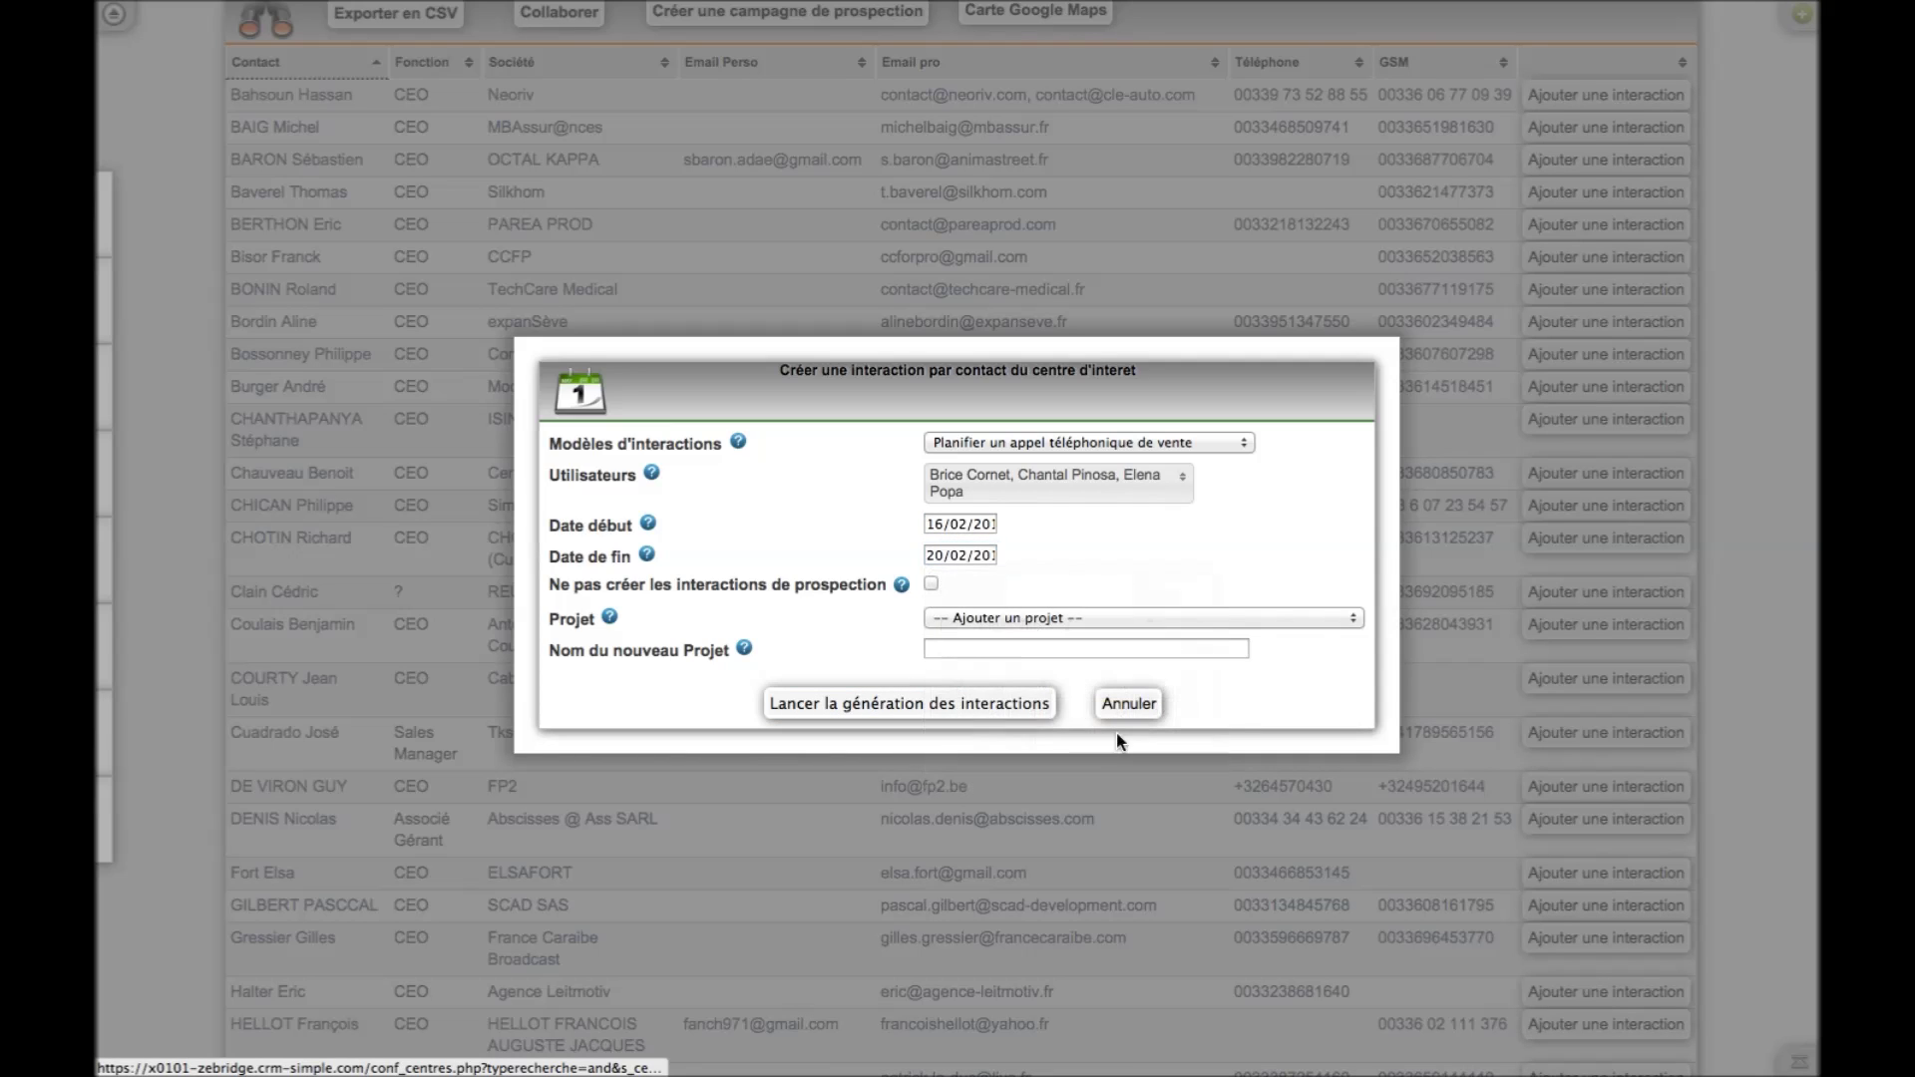
left_click(1021, 649)
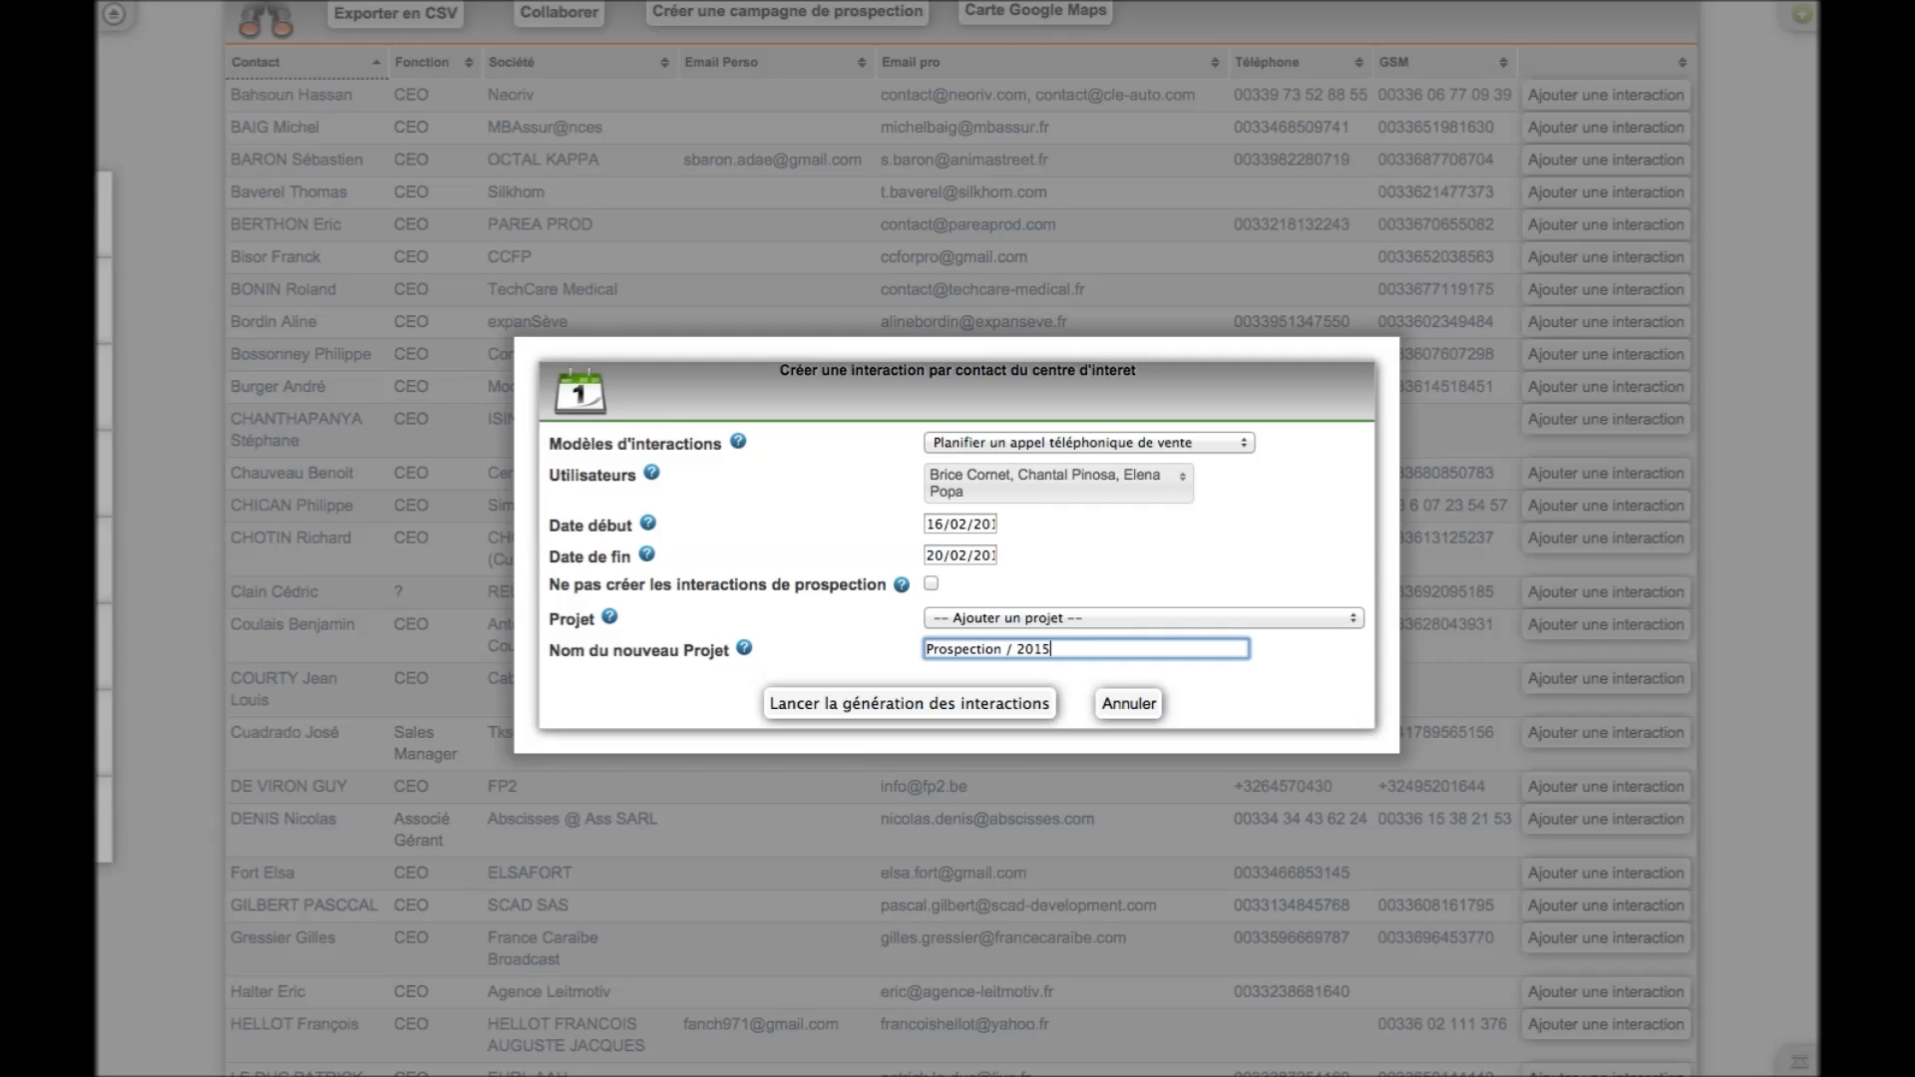
left_click(910, 702)
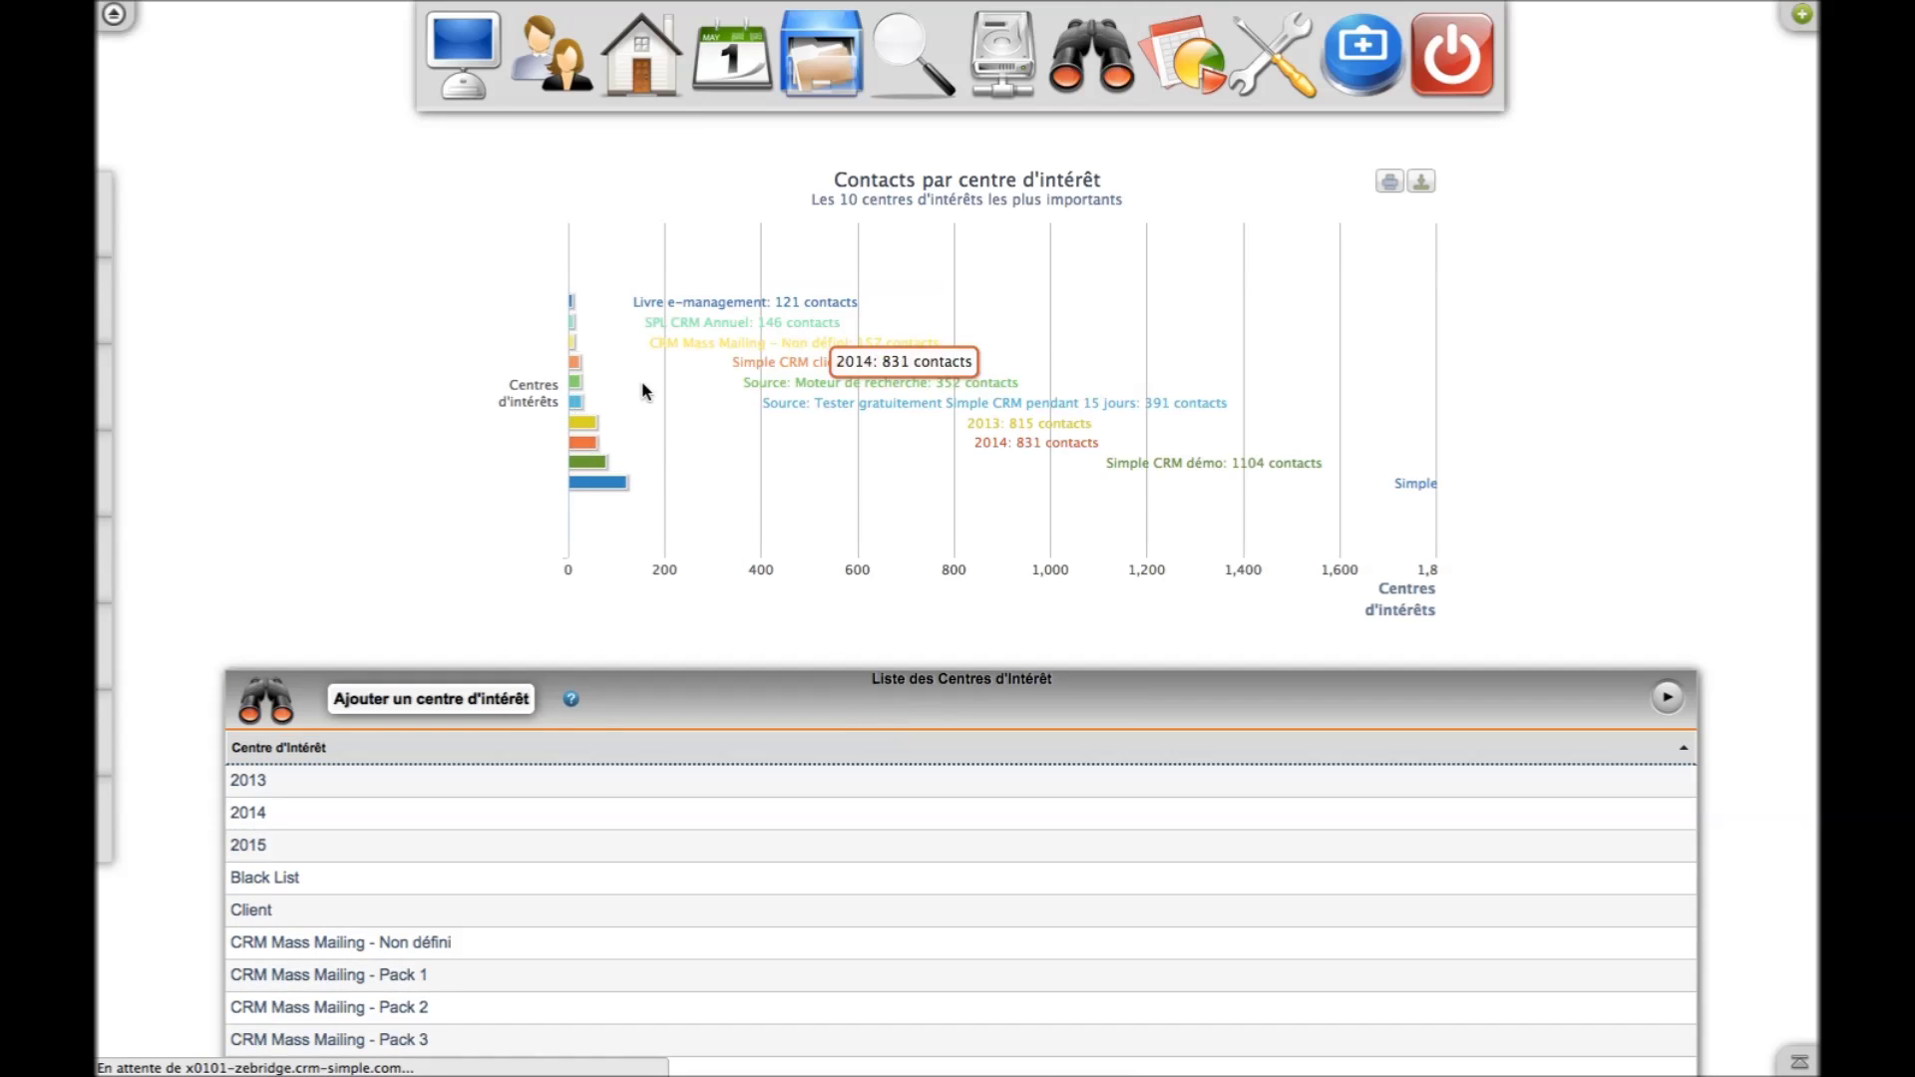
Filter the projects by name on 2015 and open the Prospection / 2015 project
left_click(819, 95)
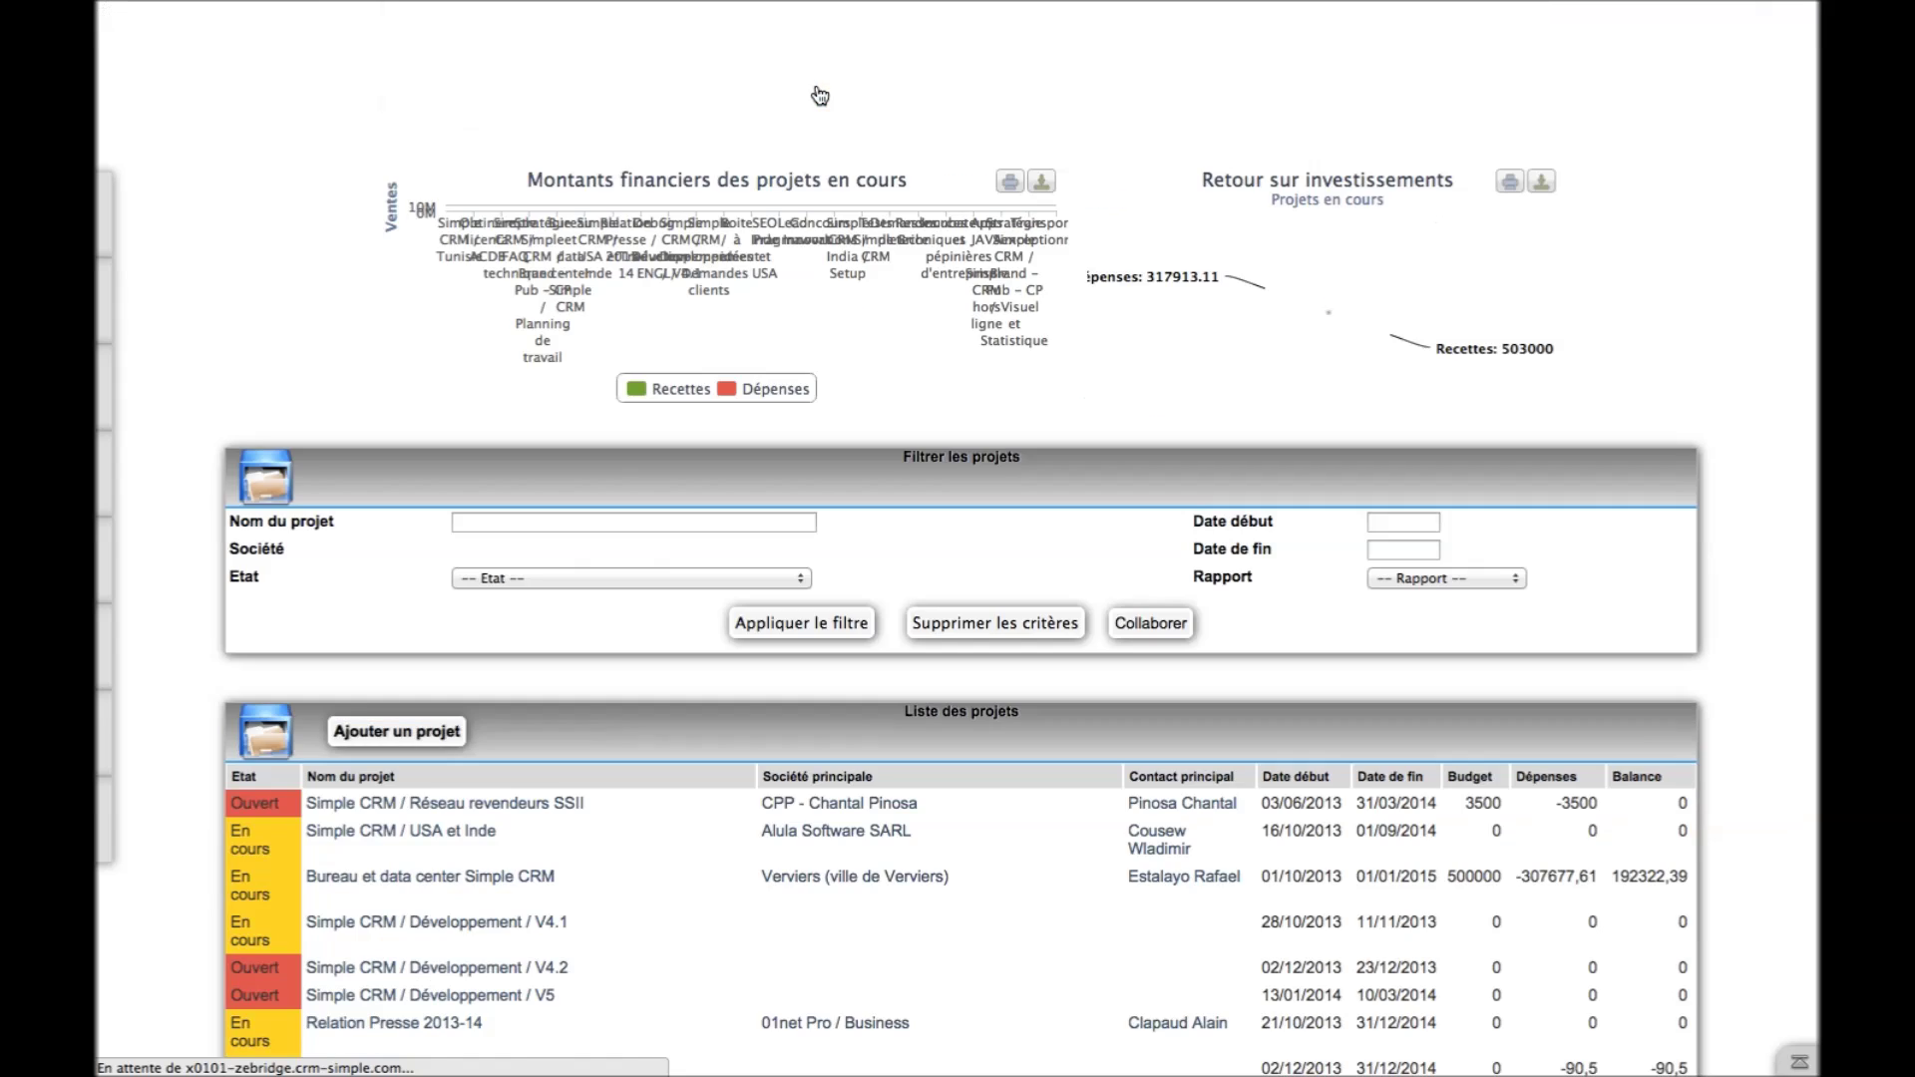
left_click(587, 523)
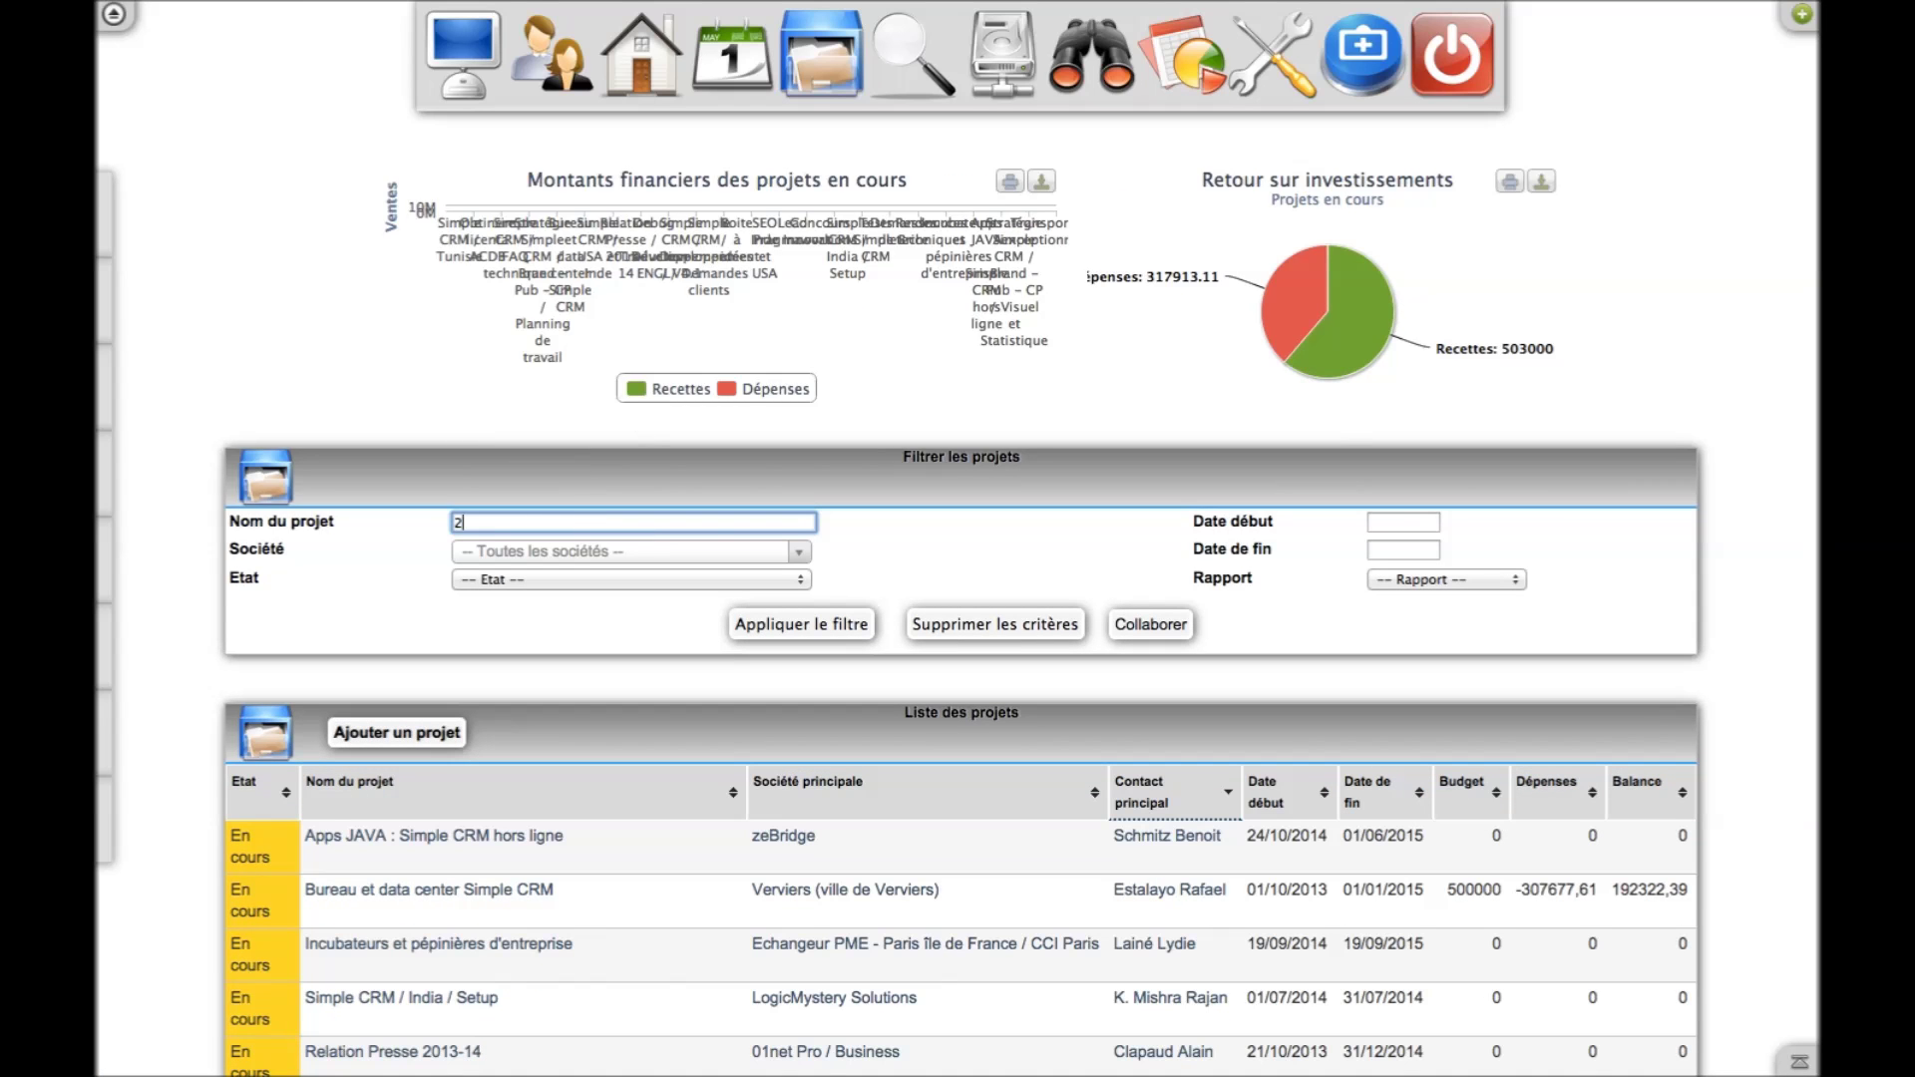
key("Return")
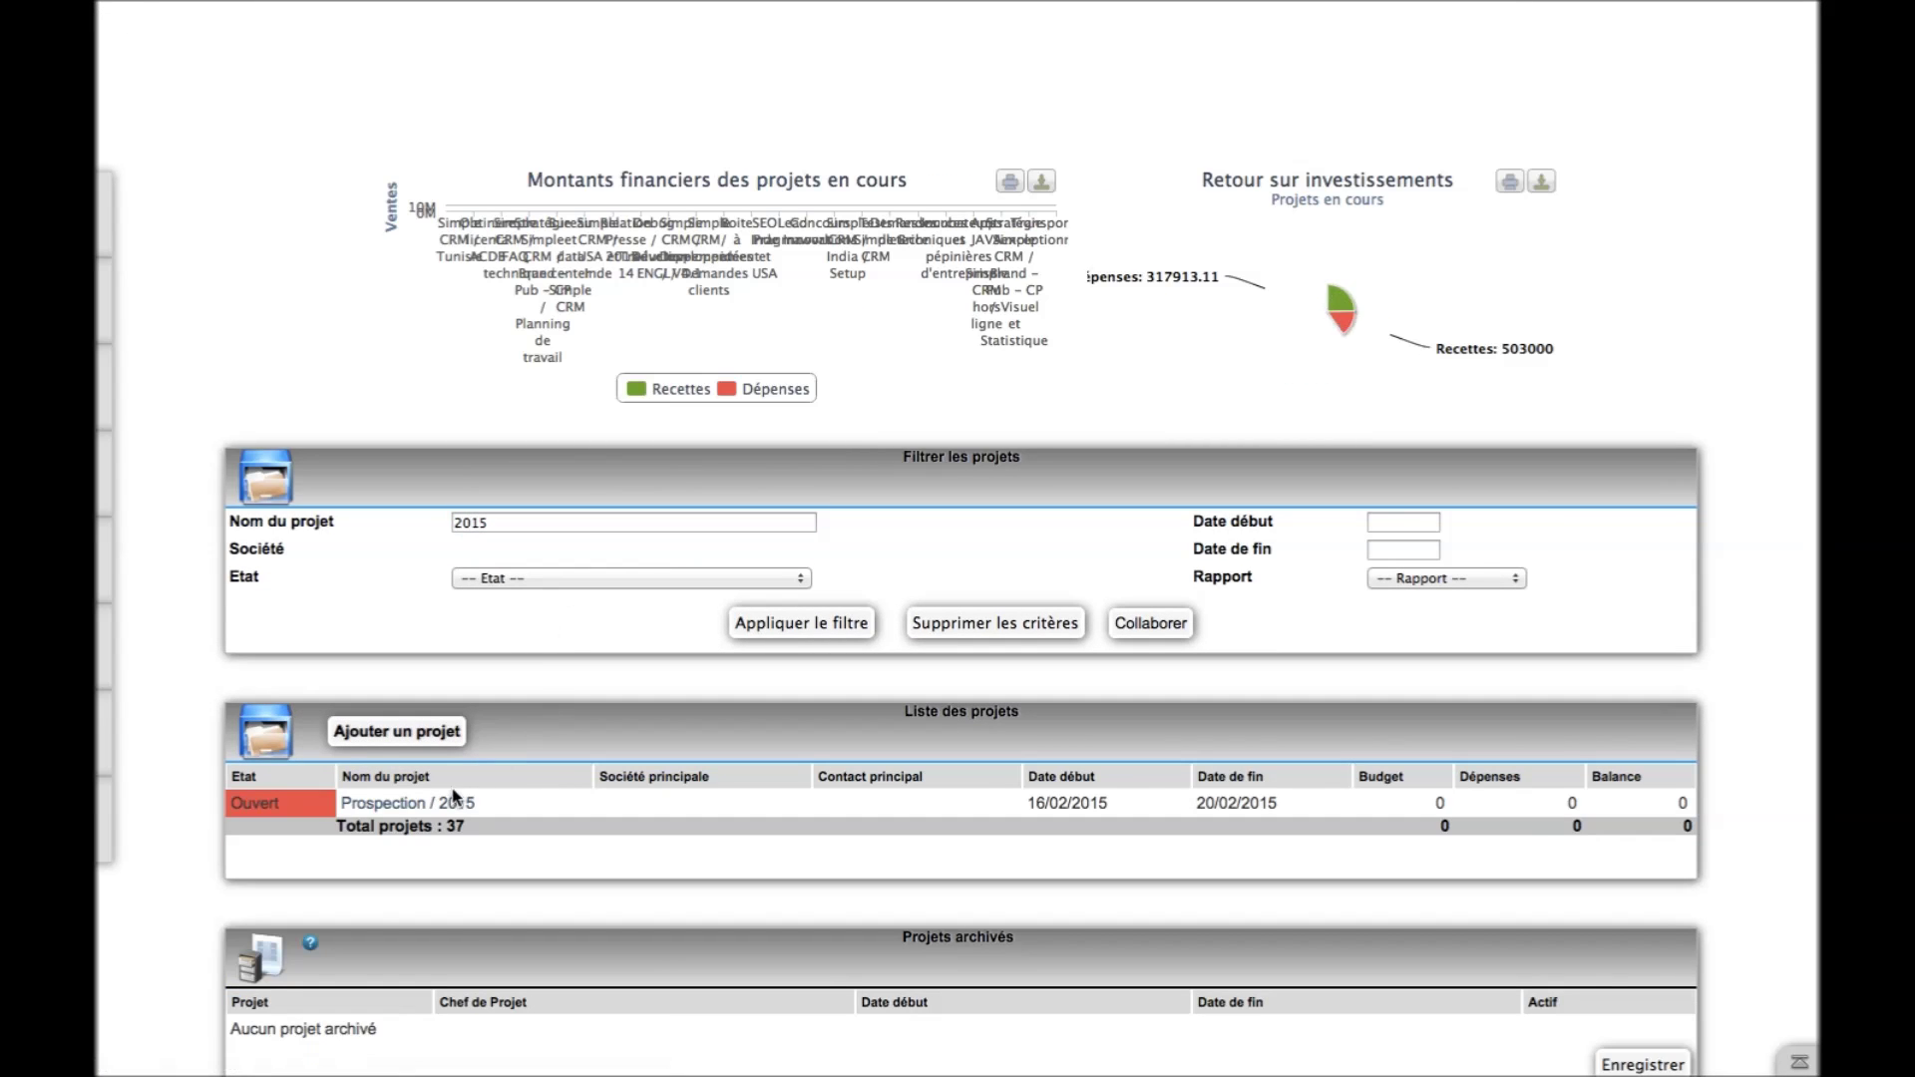
left_click(445, 803)
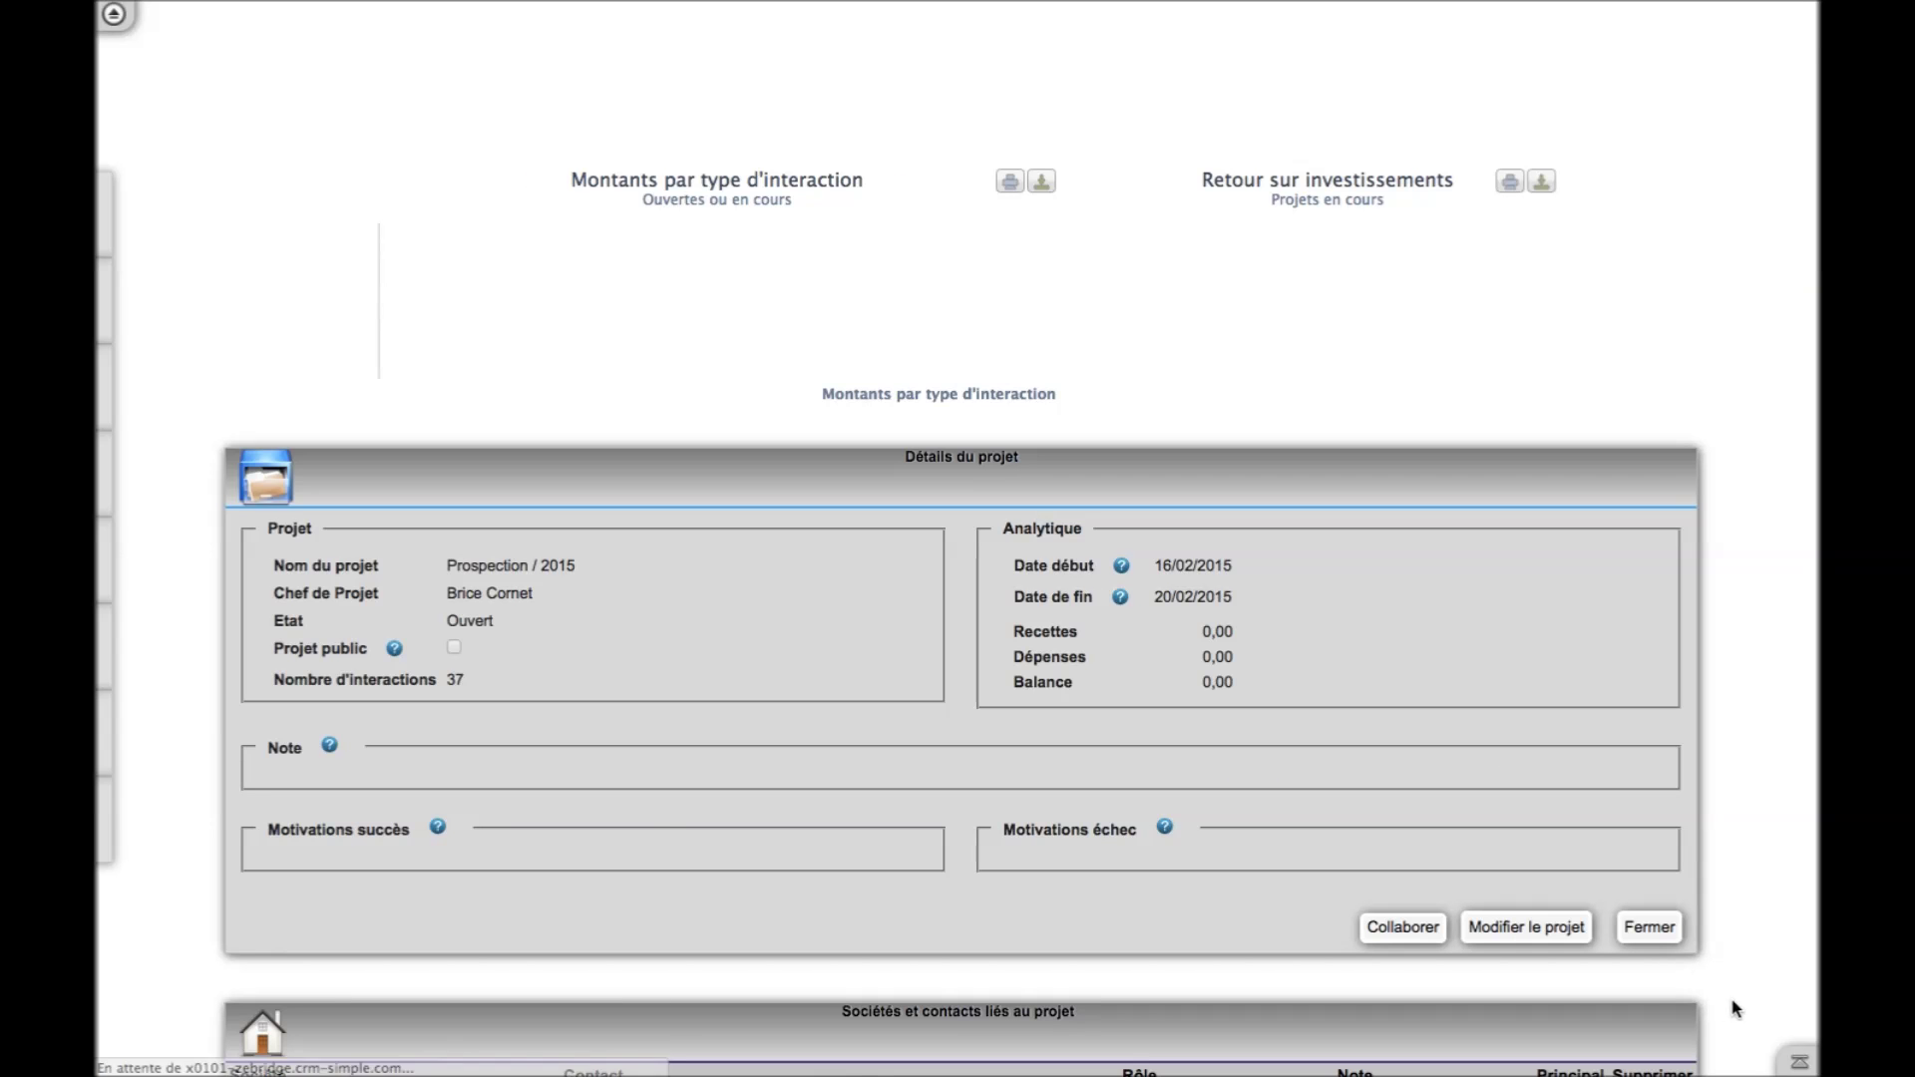
Scroll through the project's list of 37 generated sales-call interactions
left_click(1801, 1024)
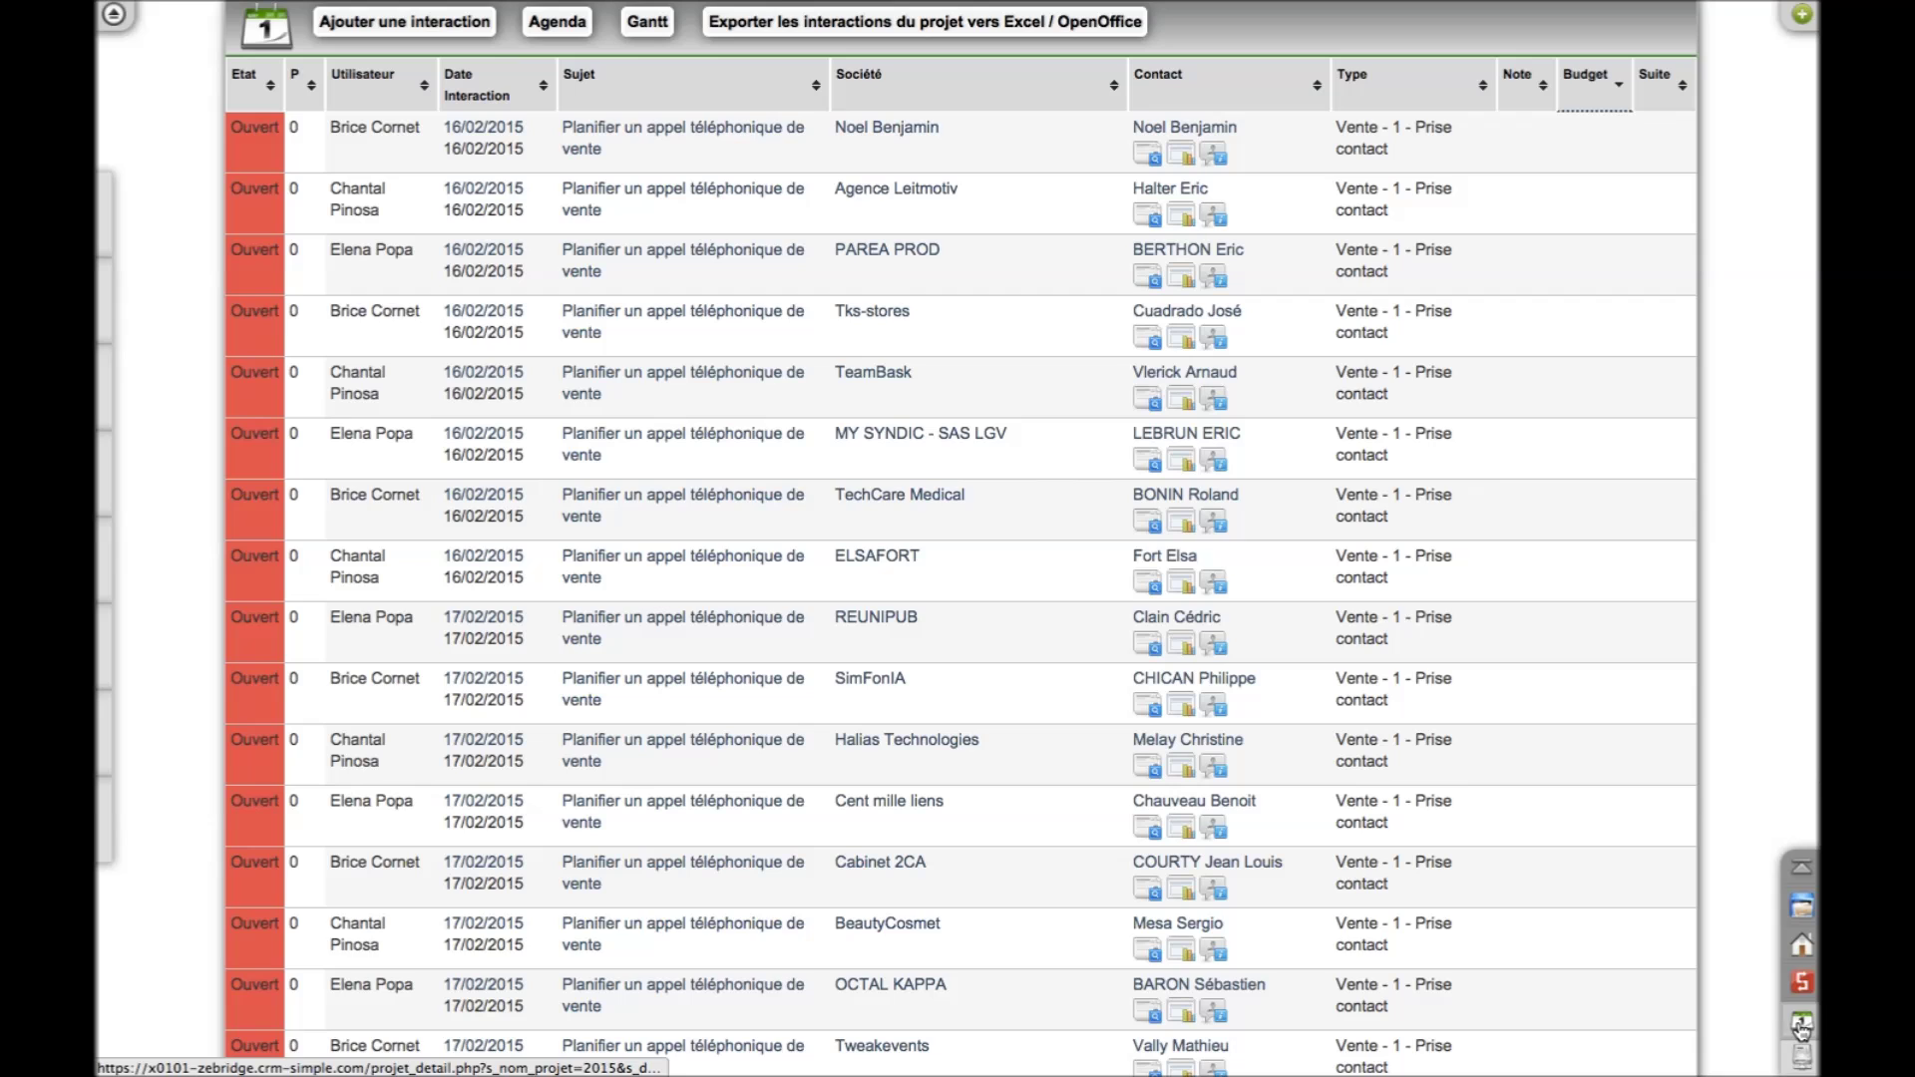
scroll(1072, 346, "up", 2)
scroll(1072, 347, "up", 3)
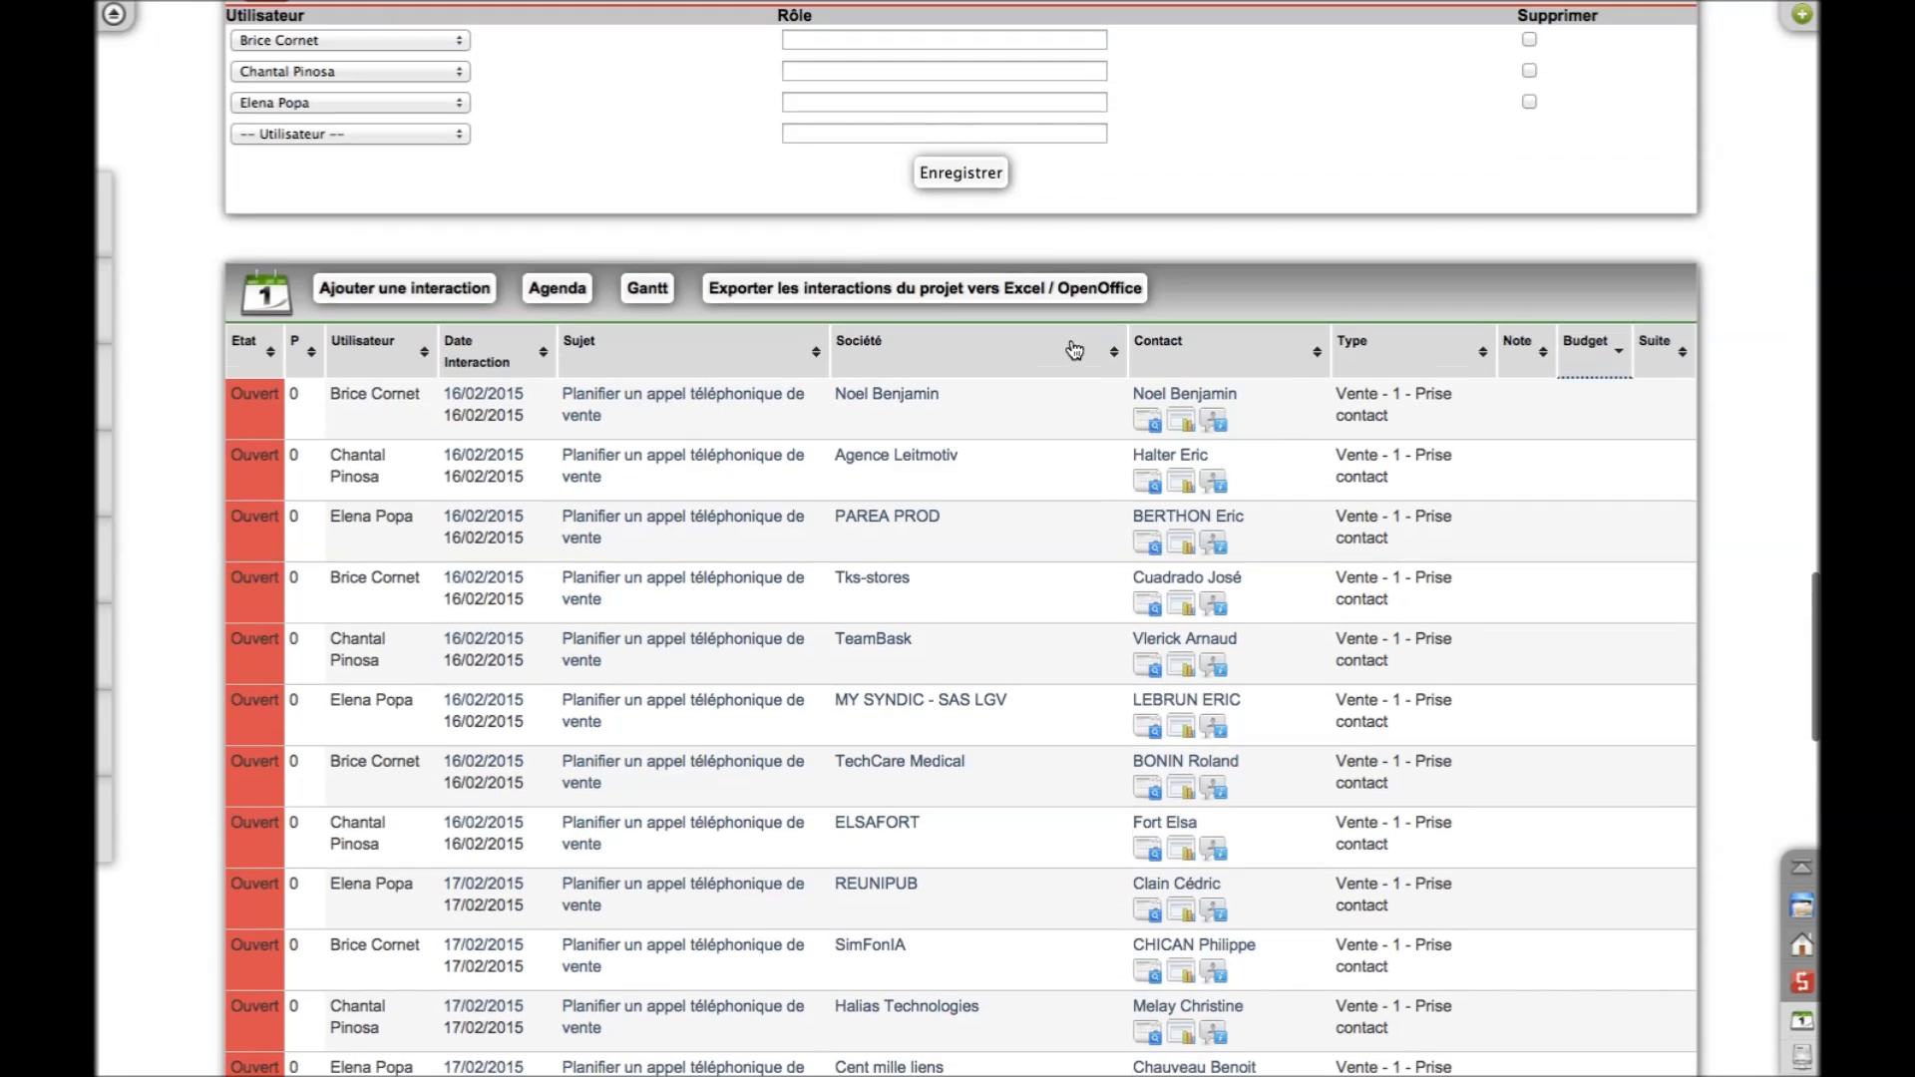
scroll(1072, 346, "down", 1)
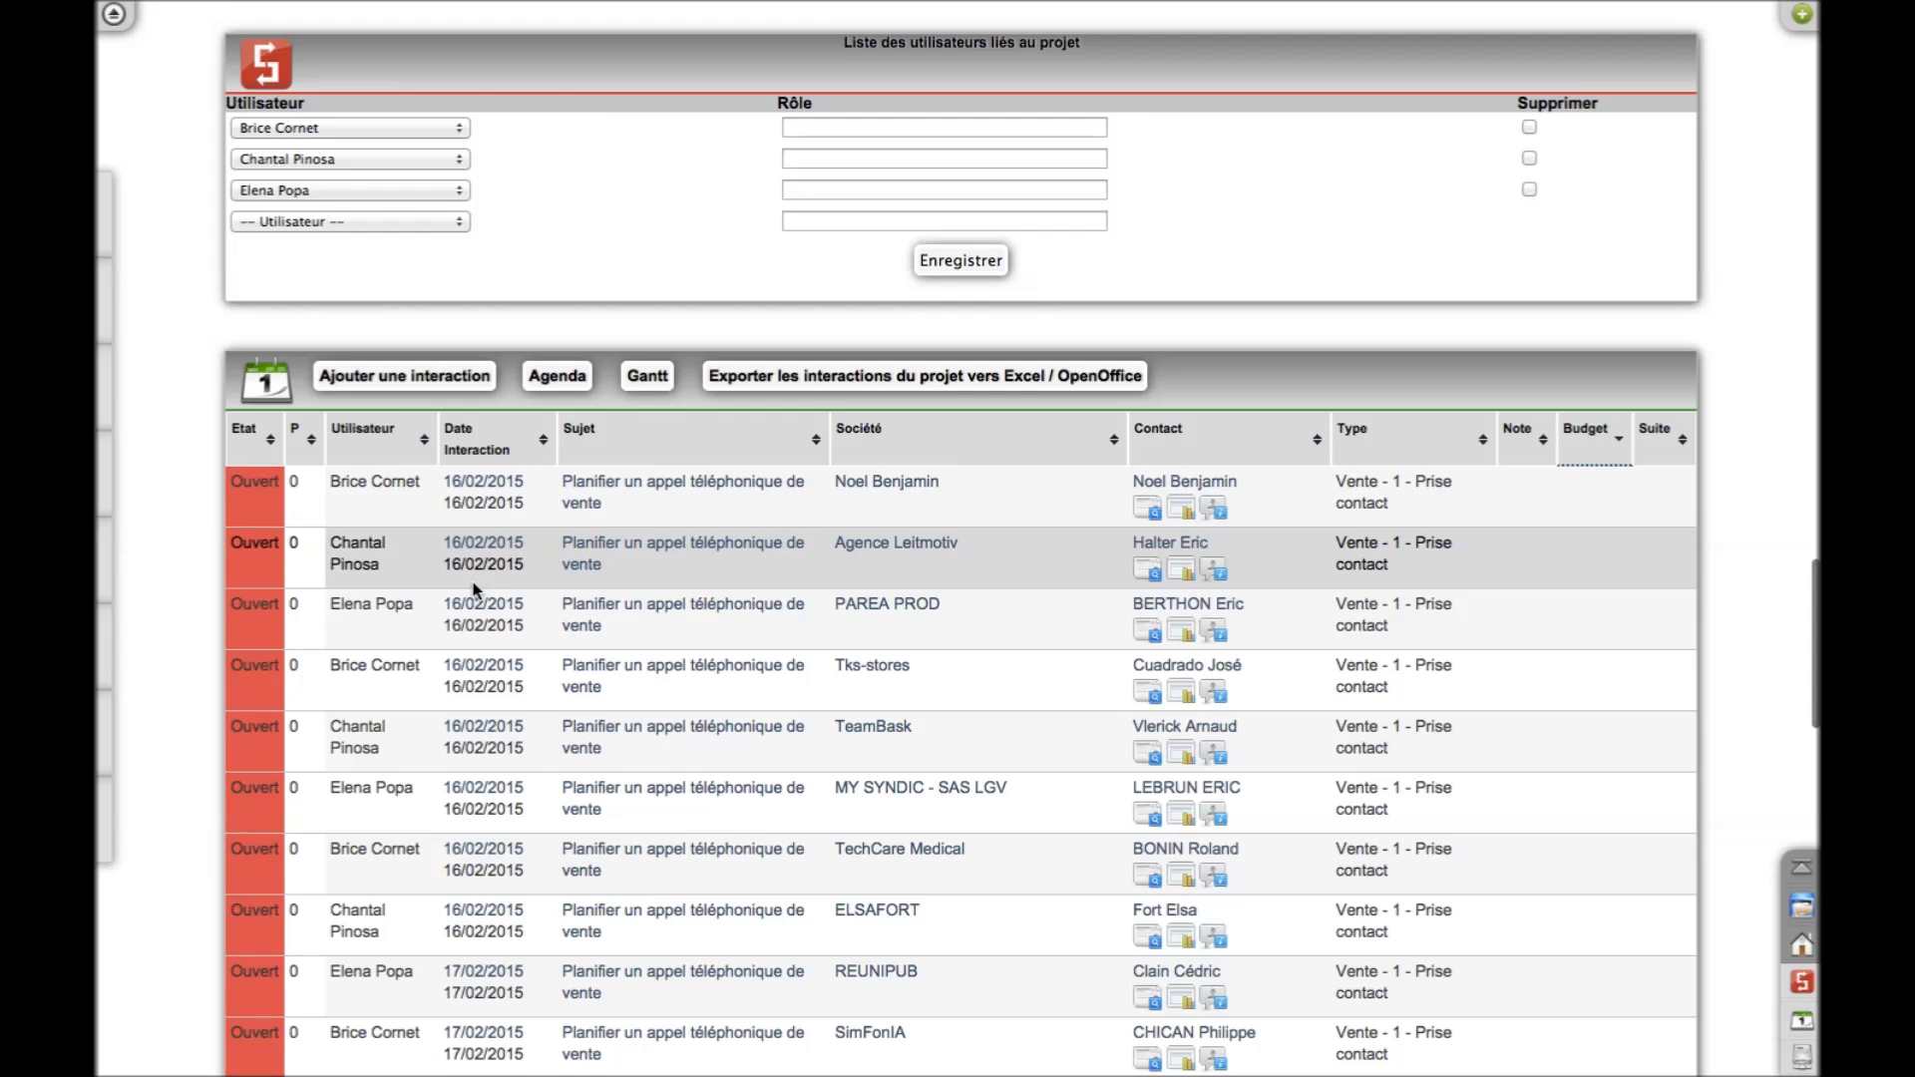
scroll(473, 582, "down", 3)
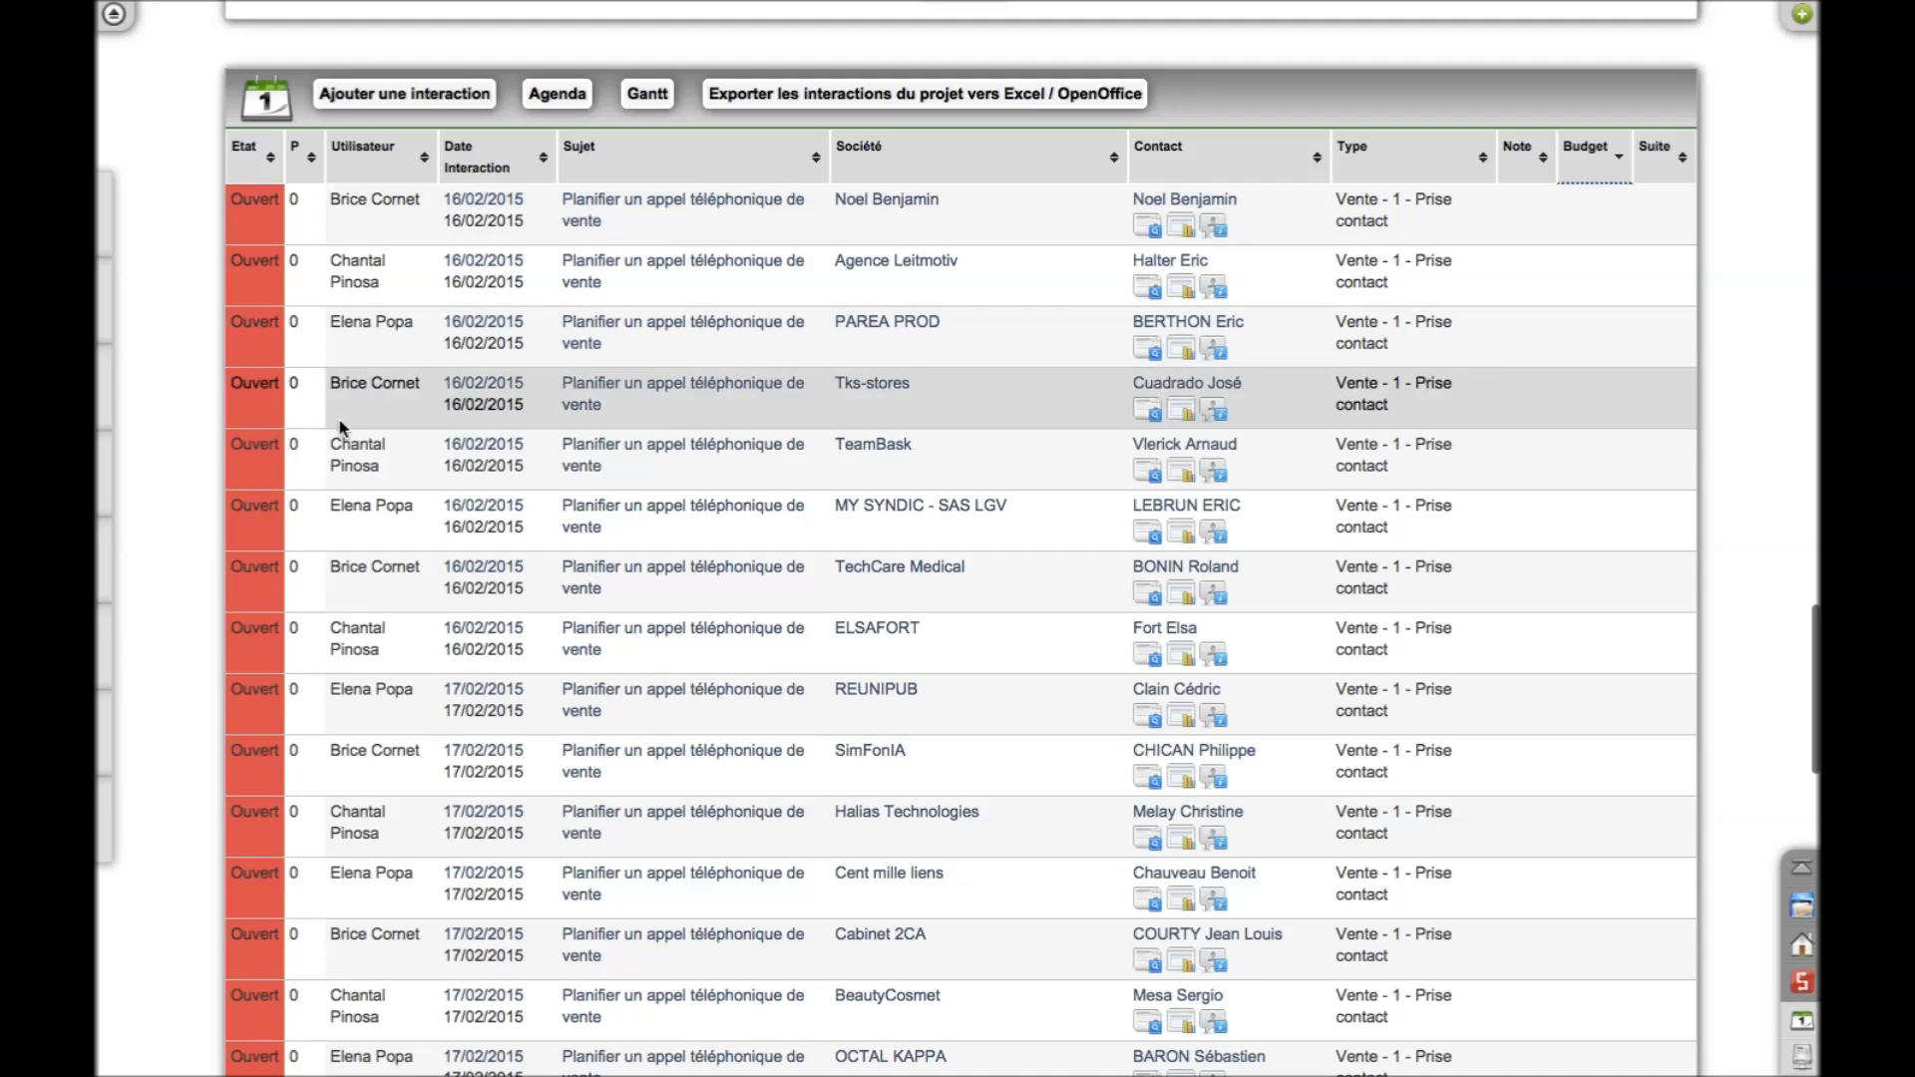
scroll(420, 469, "down", 10)
scroll(420, 486, "up", 10)
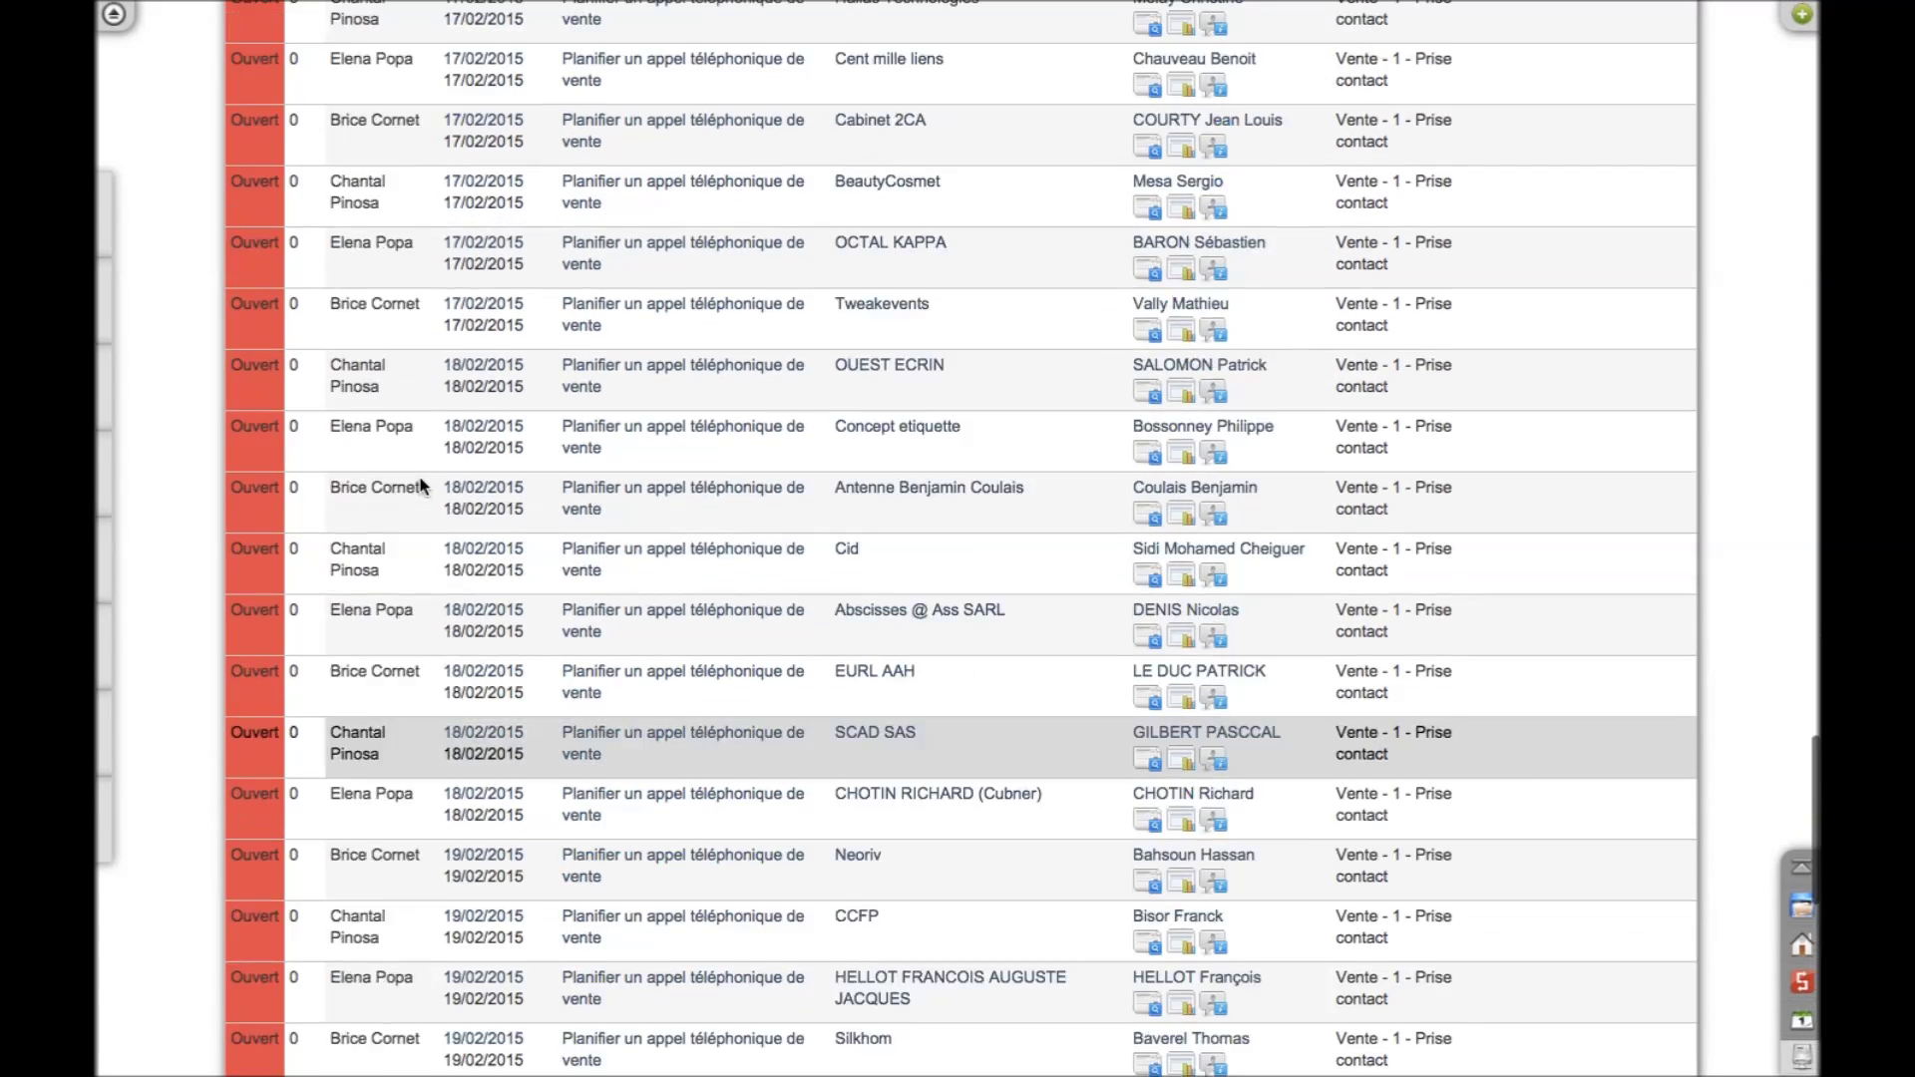
scroll(419, 482, "down", 15)
scroll(420, 480, "up", 20)
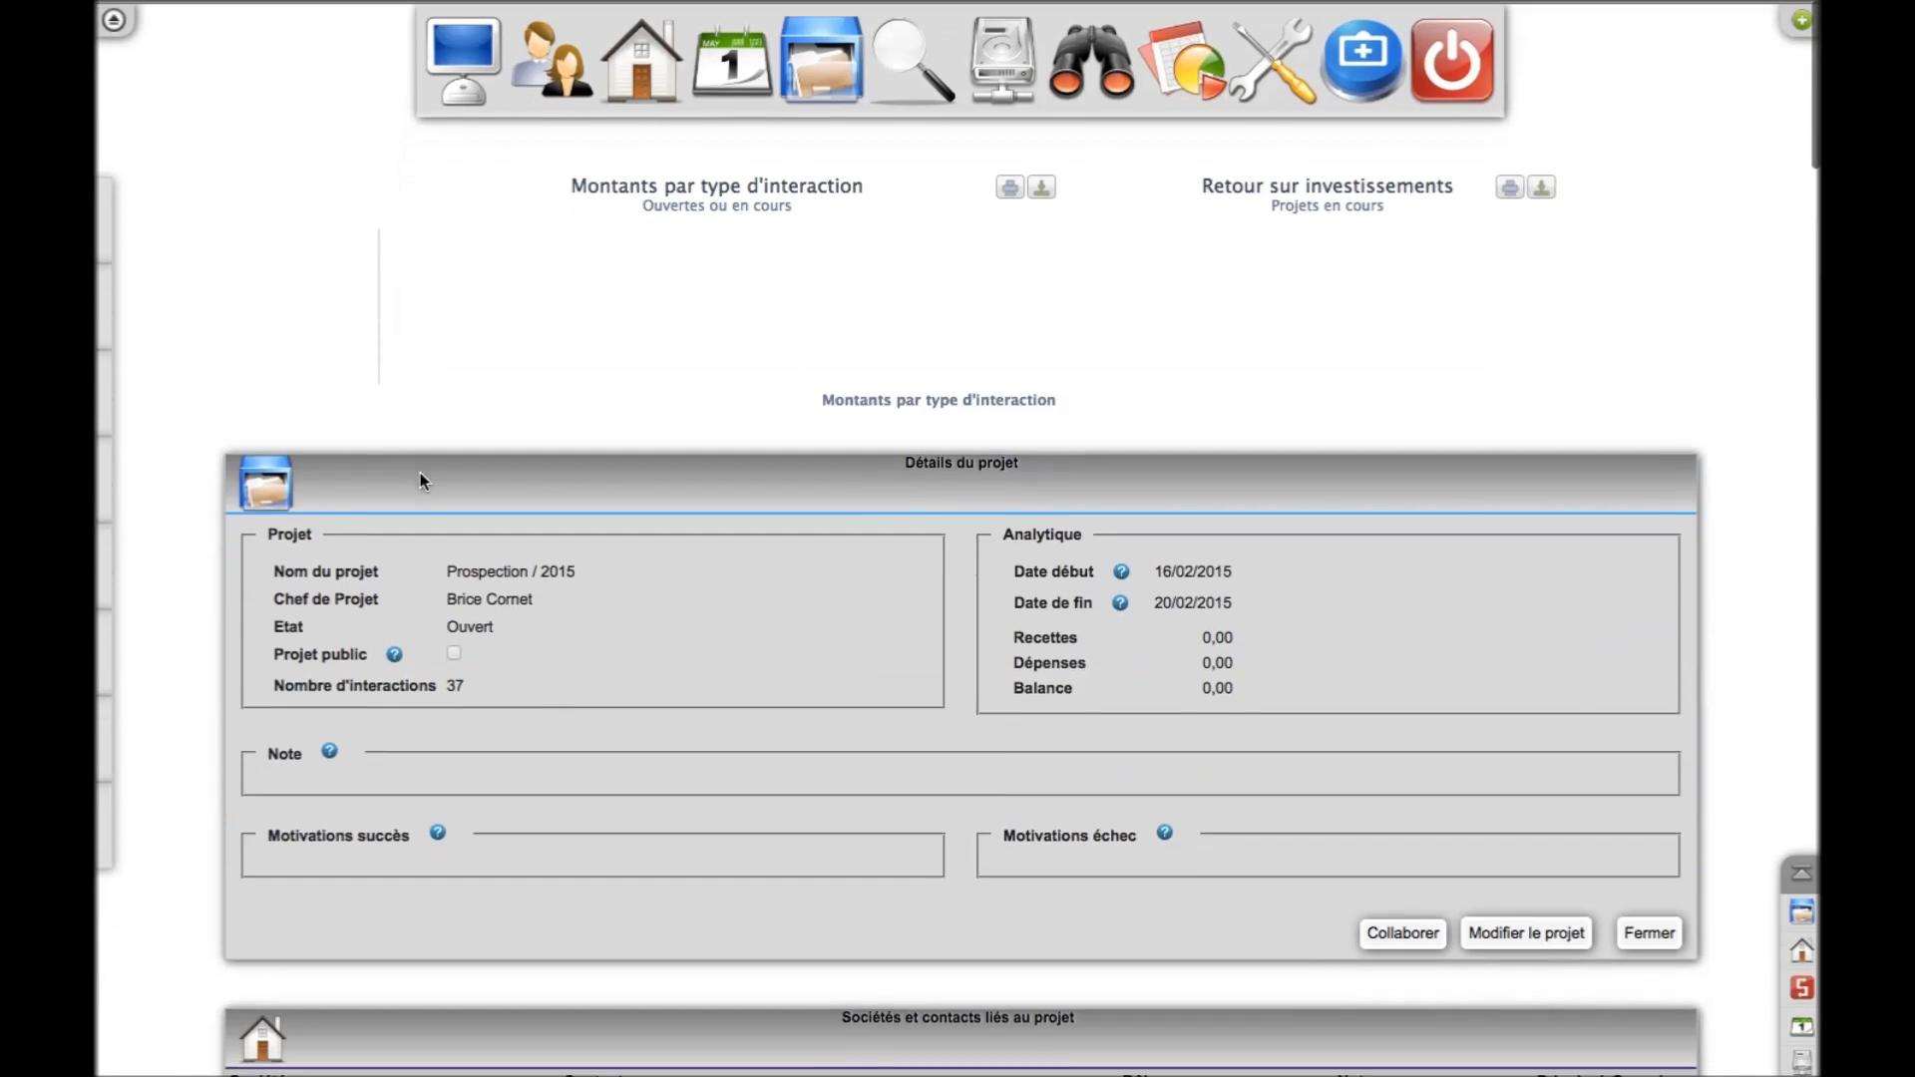
Show the agenda in month view, filtered to the three assigned users
left_click(449, 55)
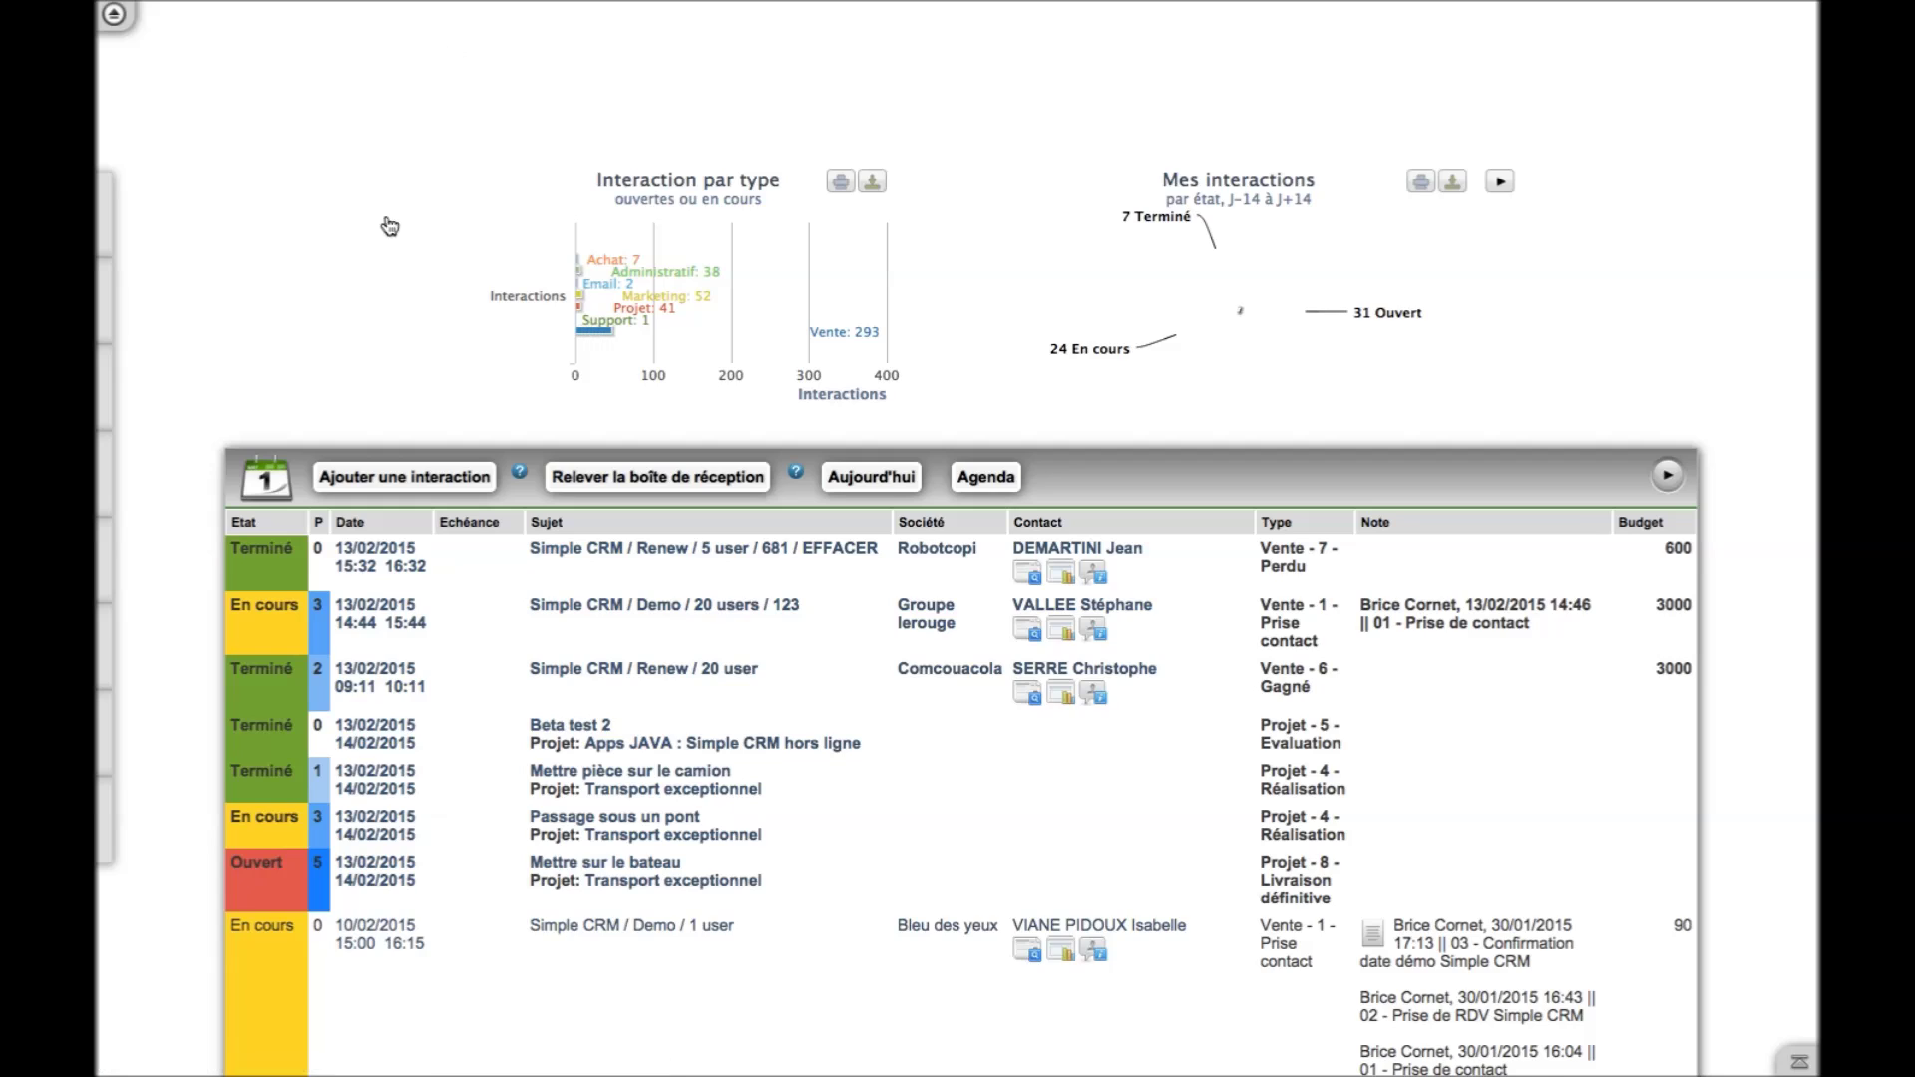
left_click(1004, 475)
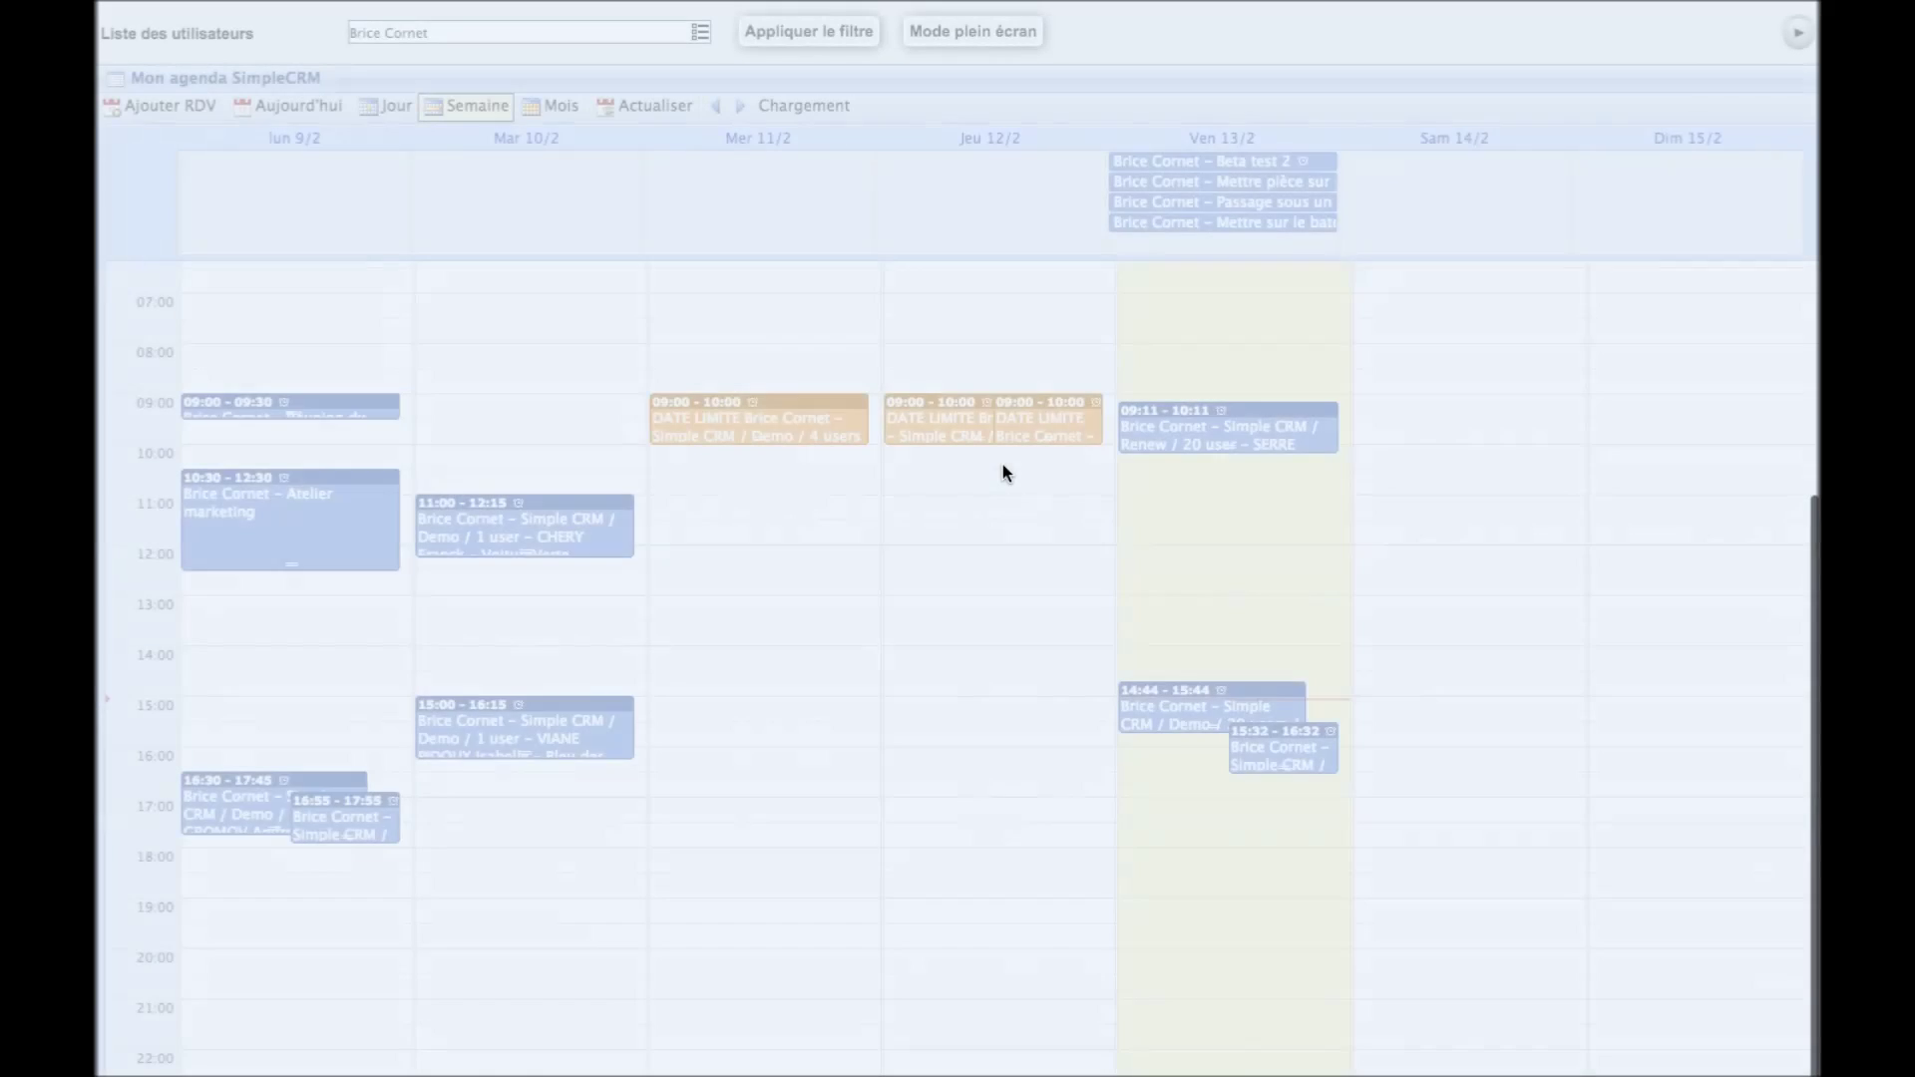
left_click(546, 107)
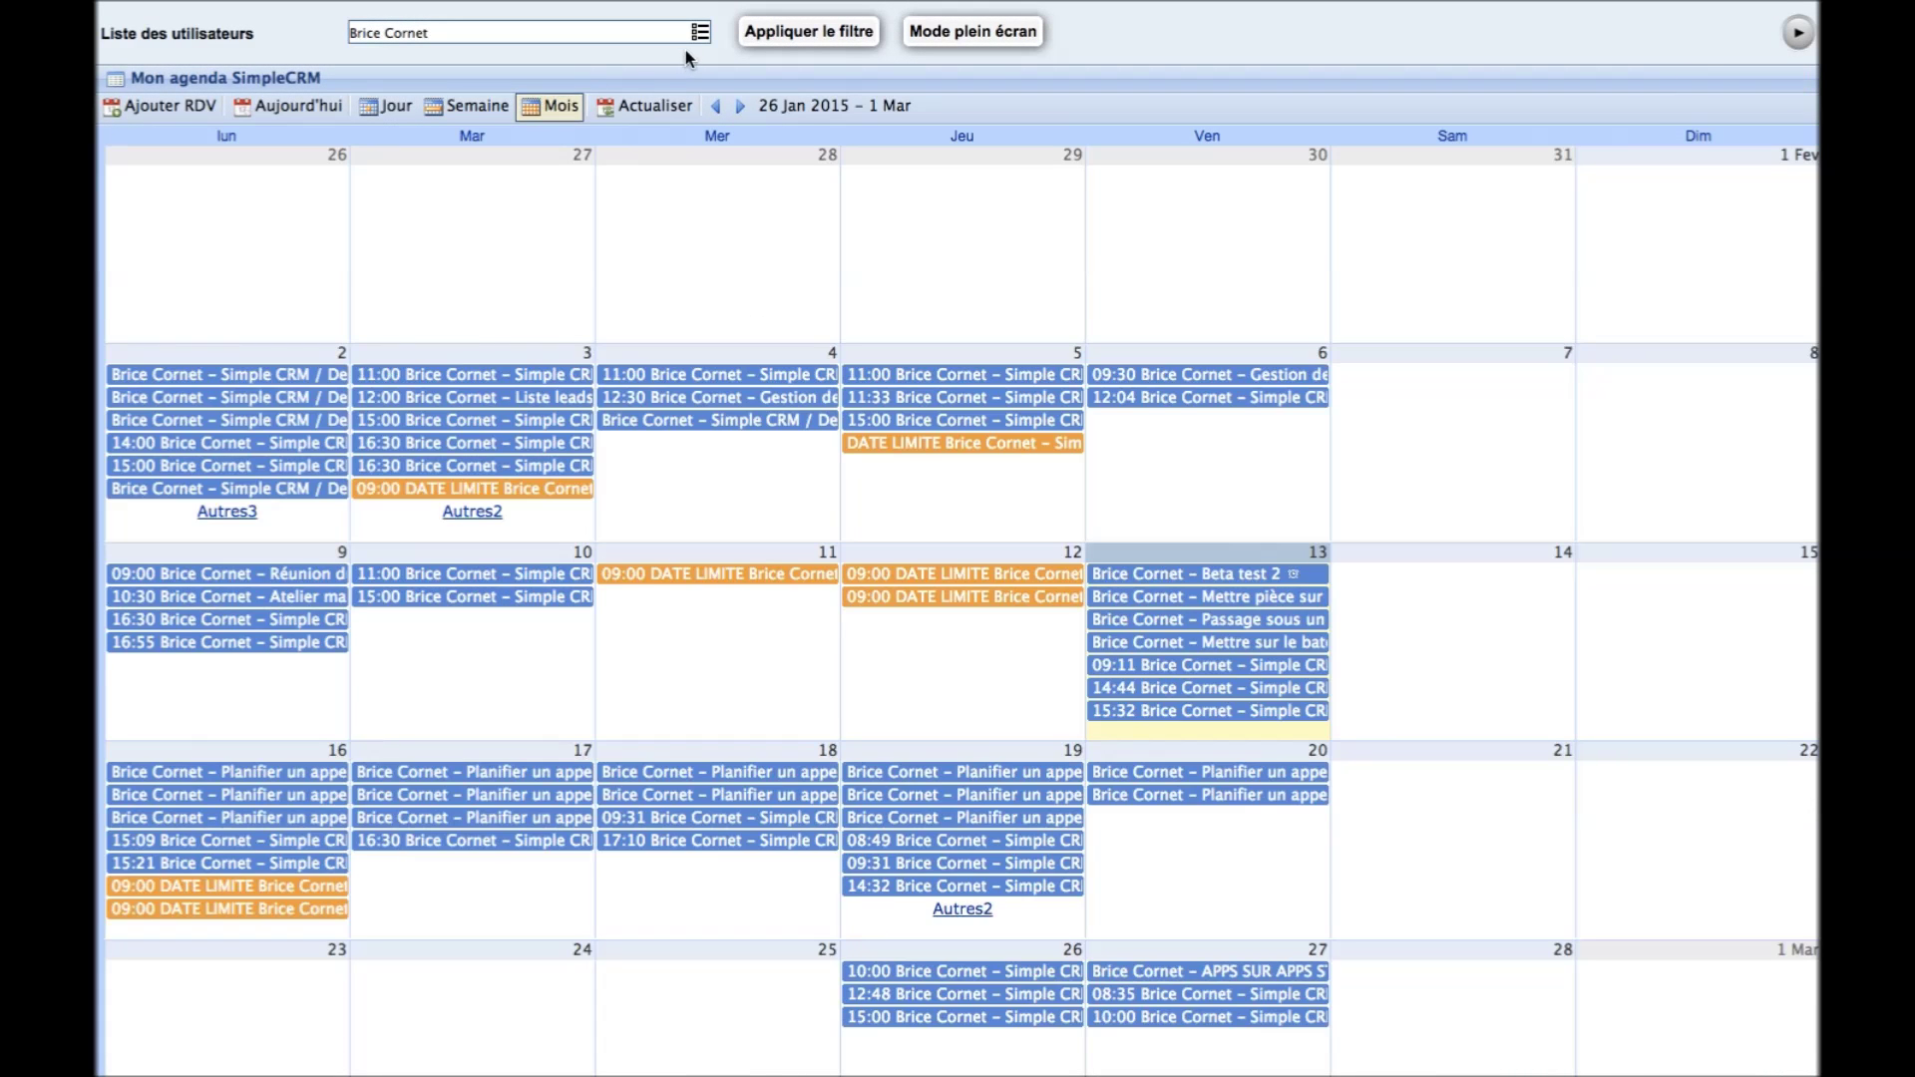
left_click(700, 32)
left_click(607, 112)
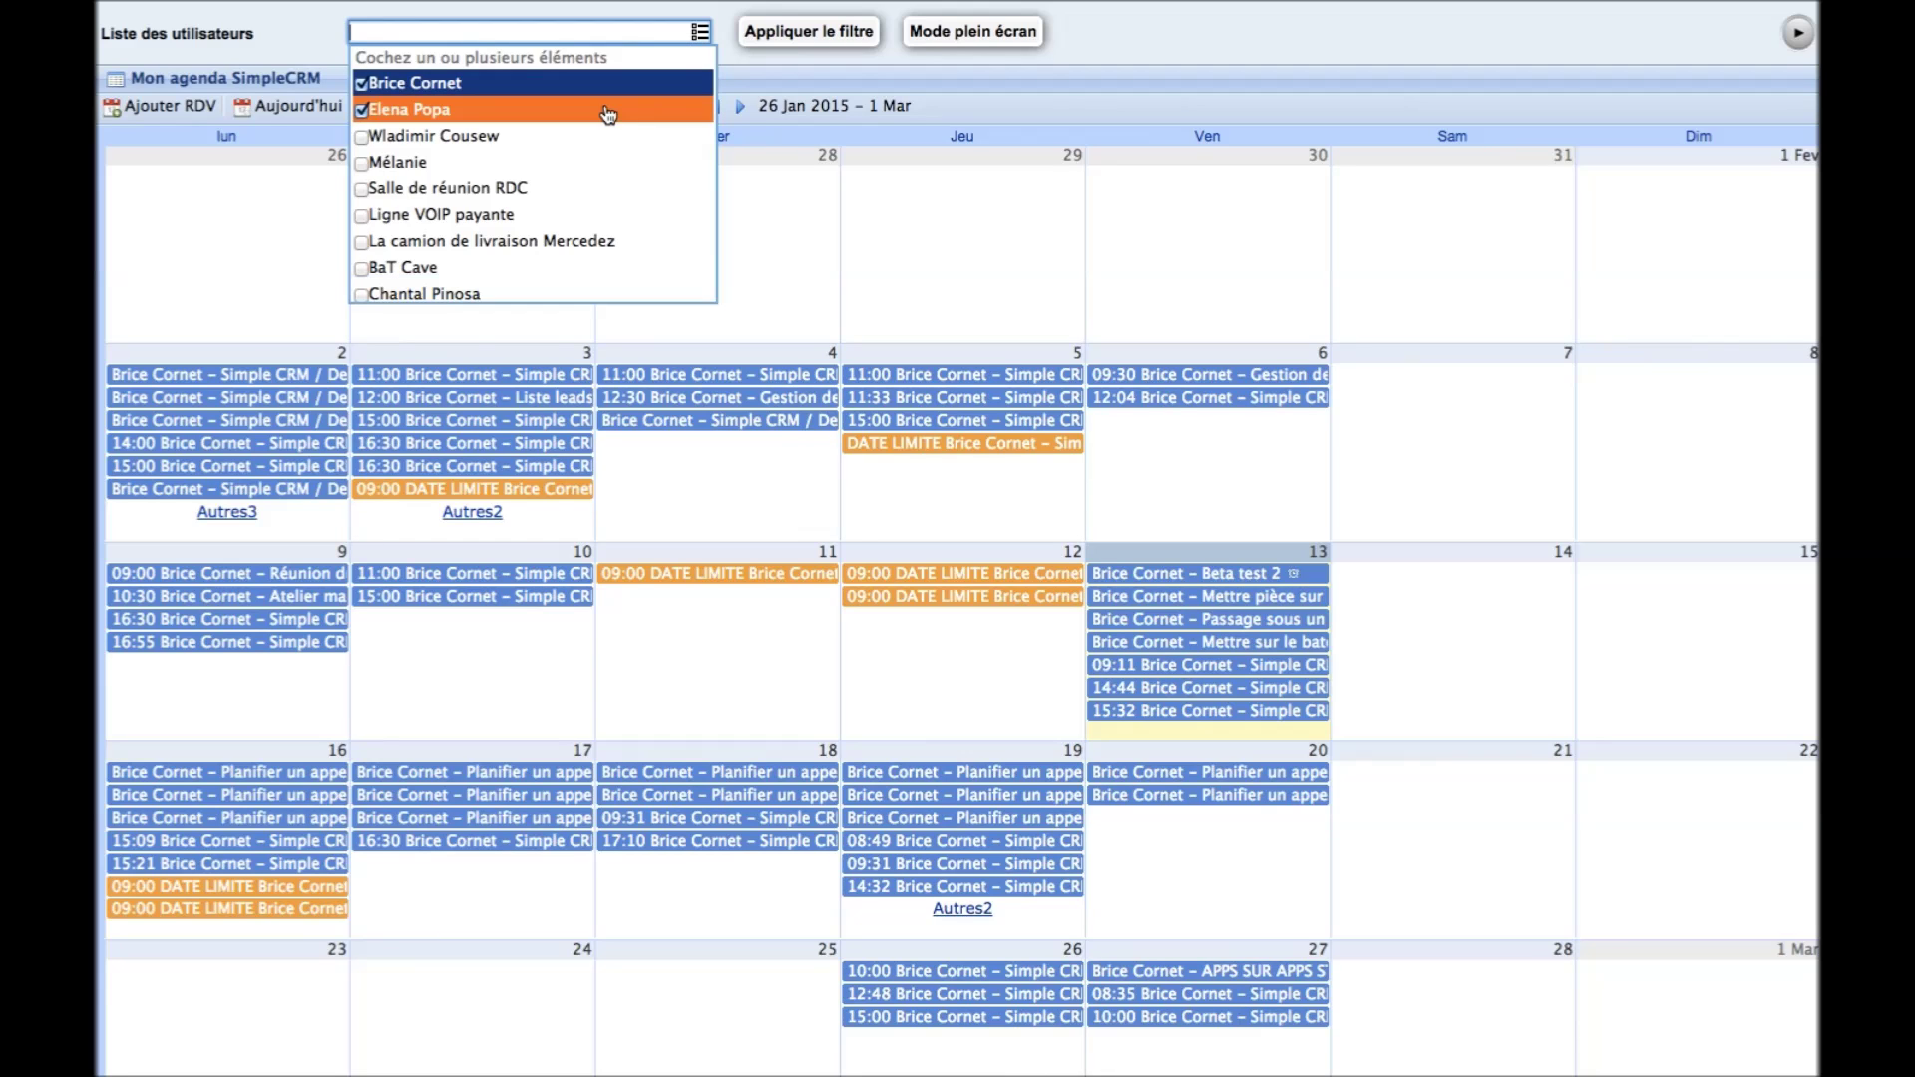
left_click(561, 294)
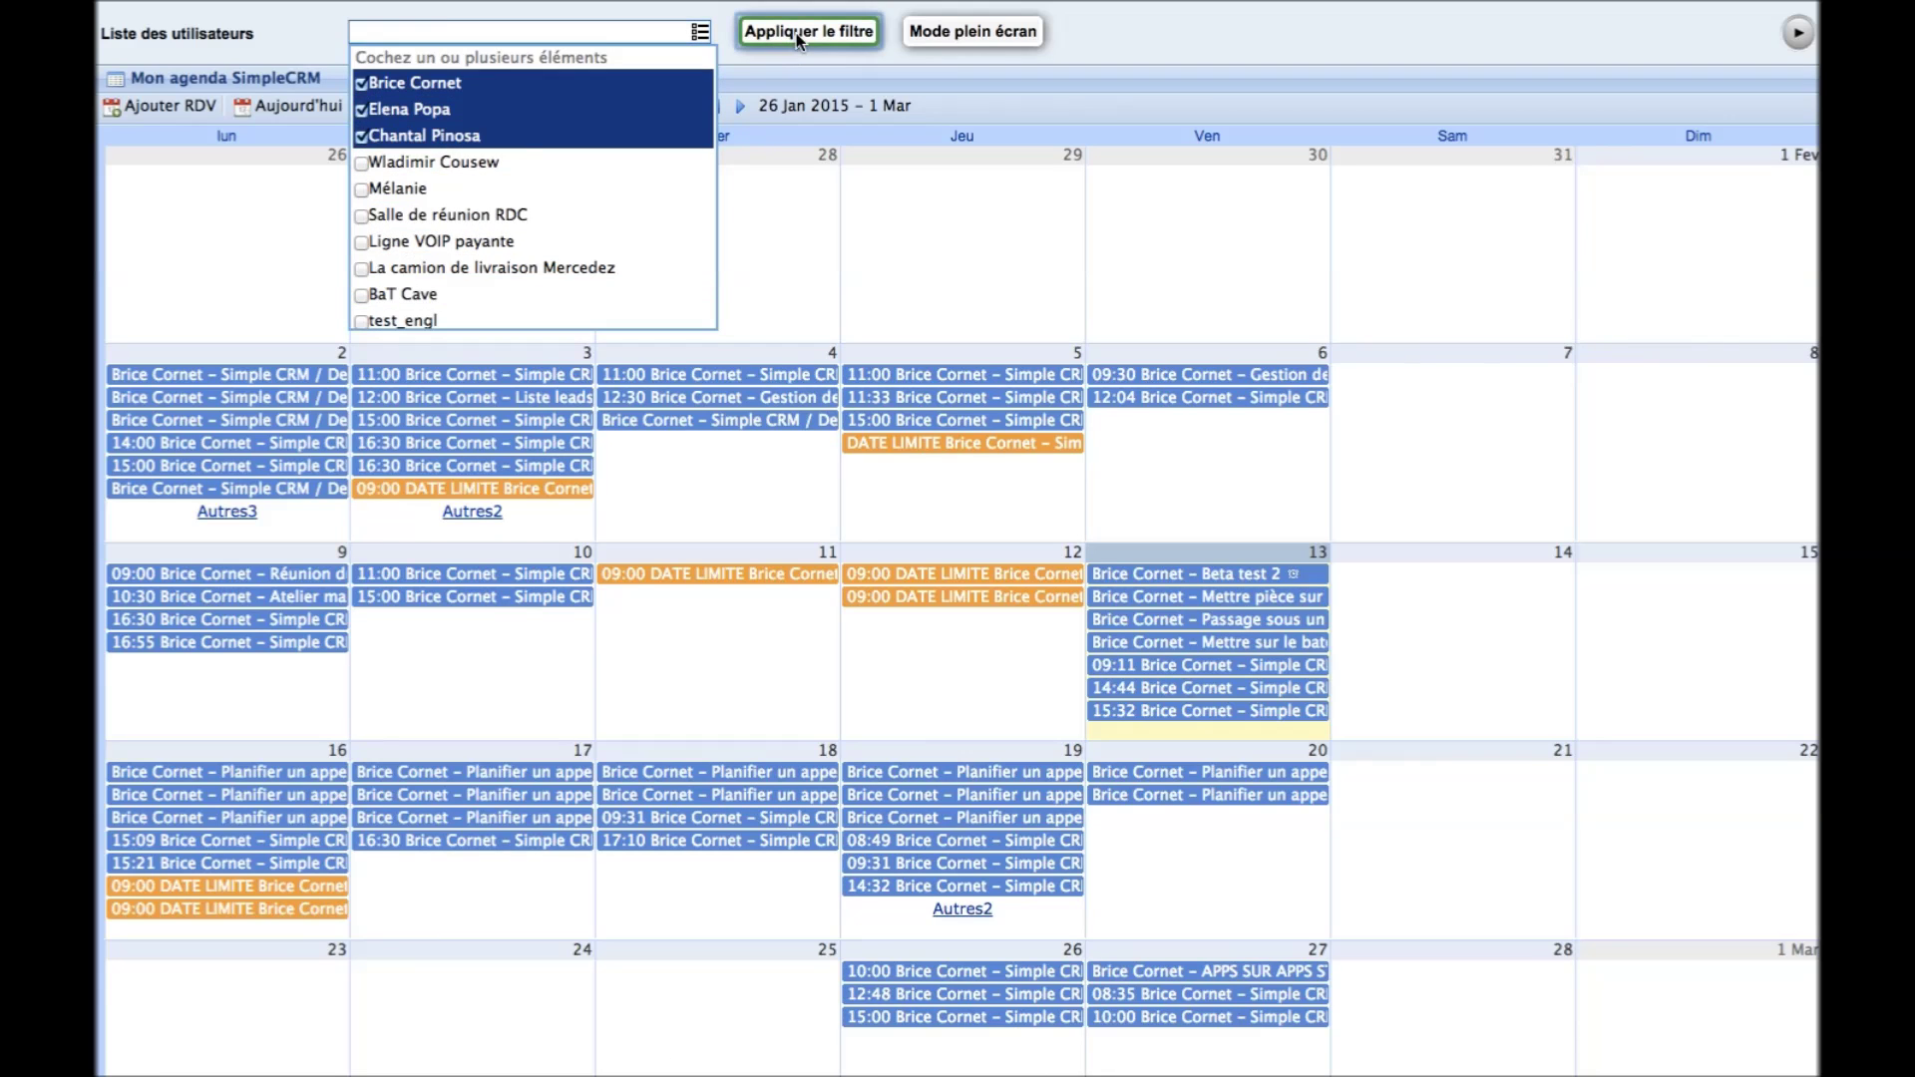
left_click(796, 33)
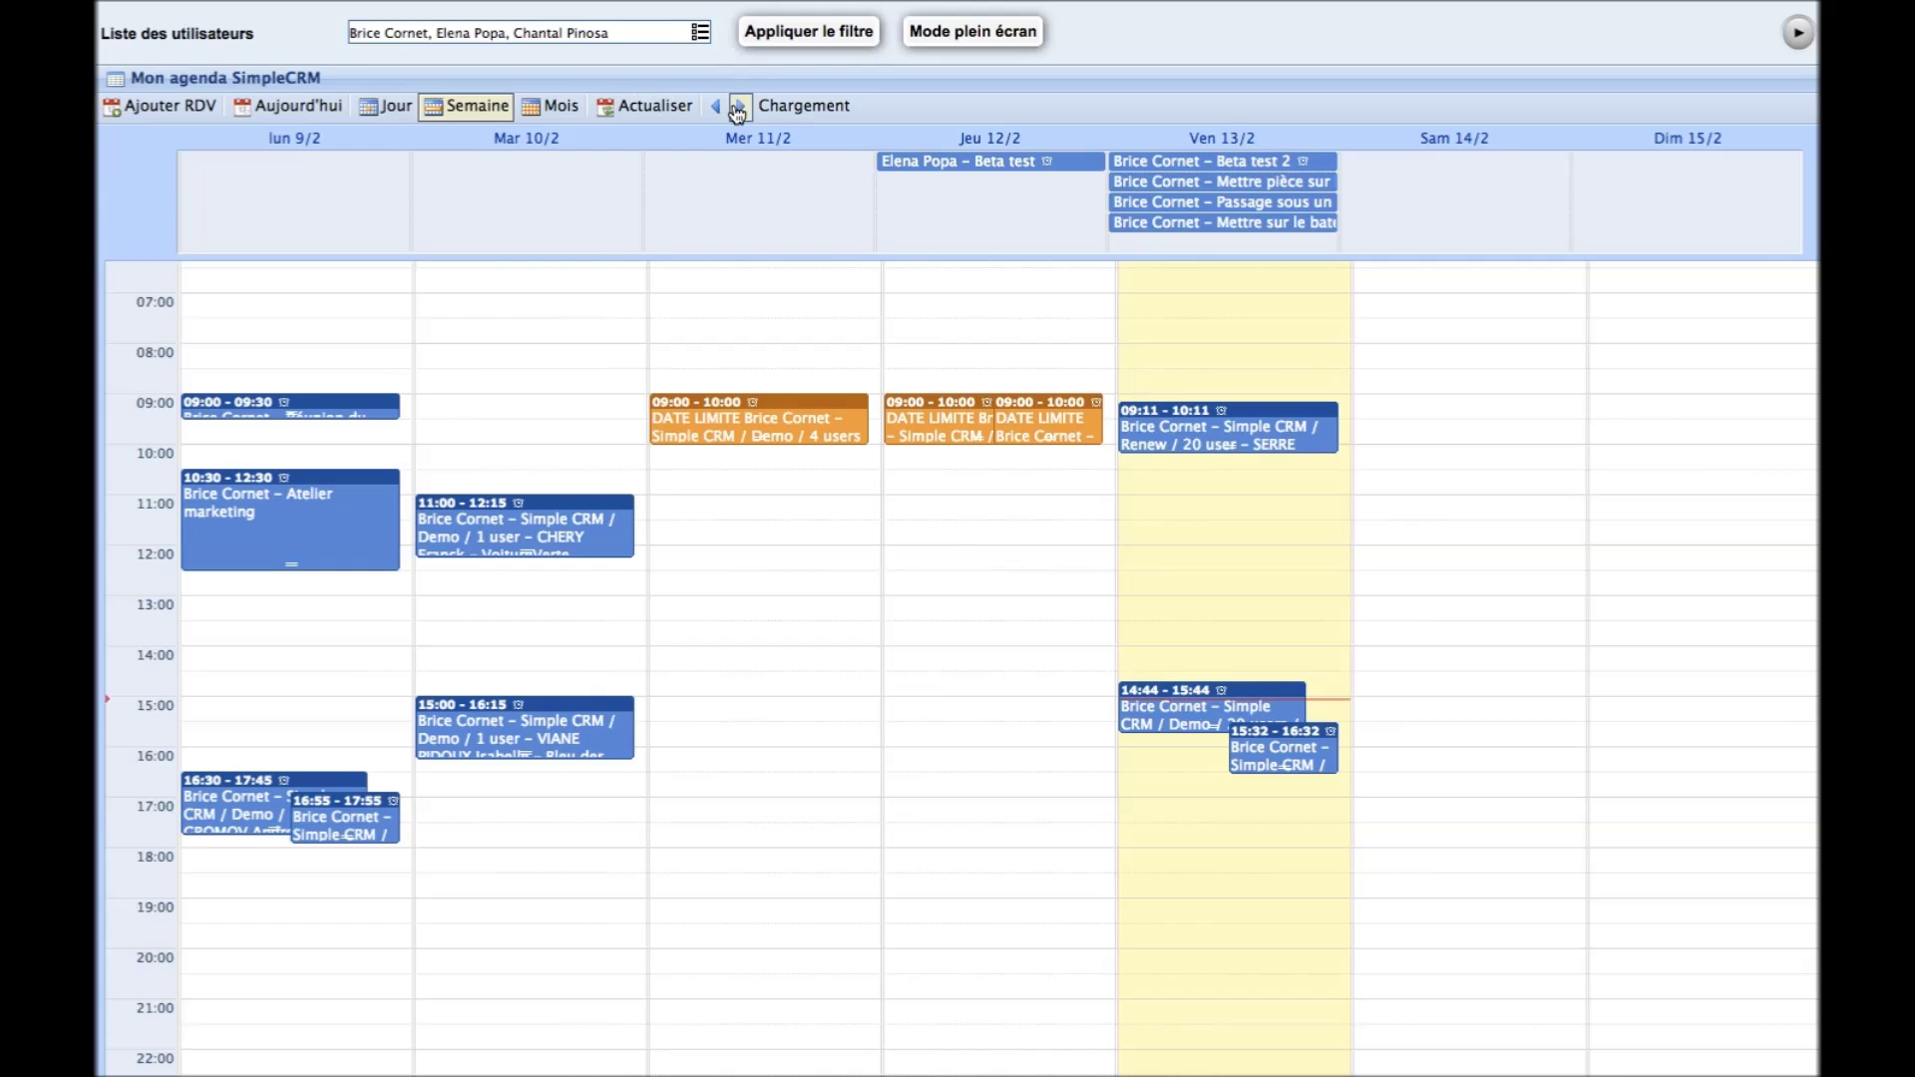
Advance the agenda to the week of 16–22 February 2015, then return to the dashboard's analytics
left_click(740, 107)
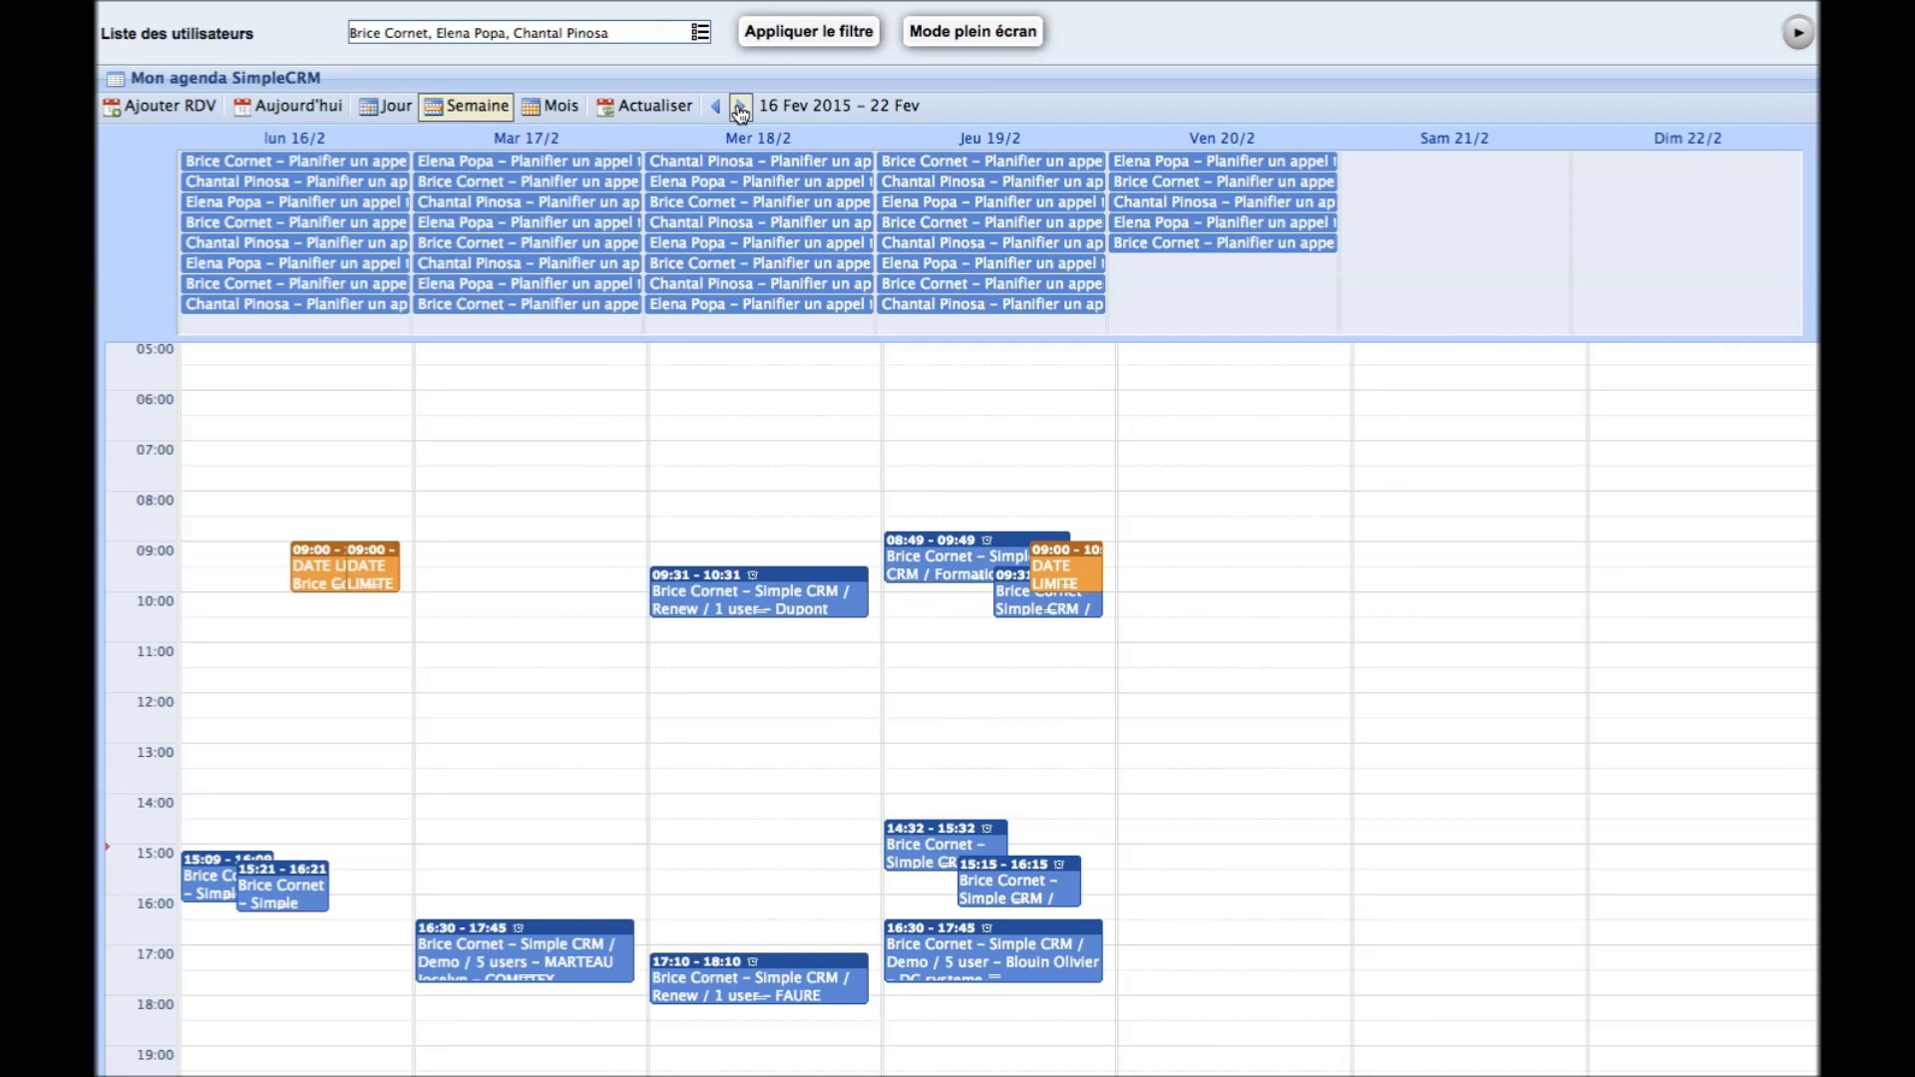
left_click(740, 107)
mouse_move(279, 10)
left_click(279, 58)
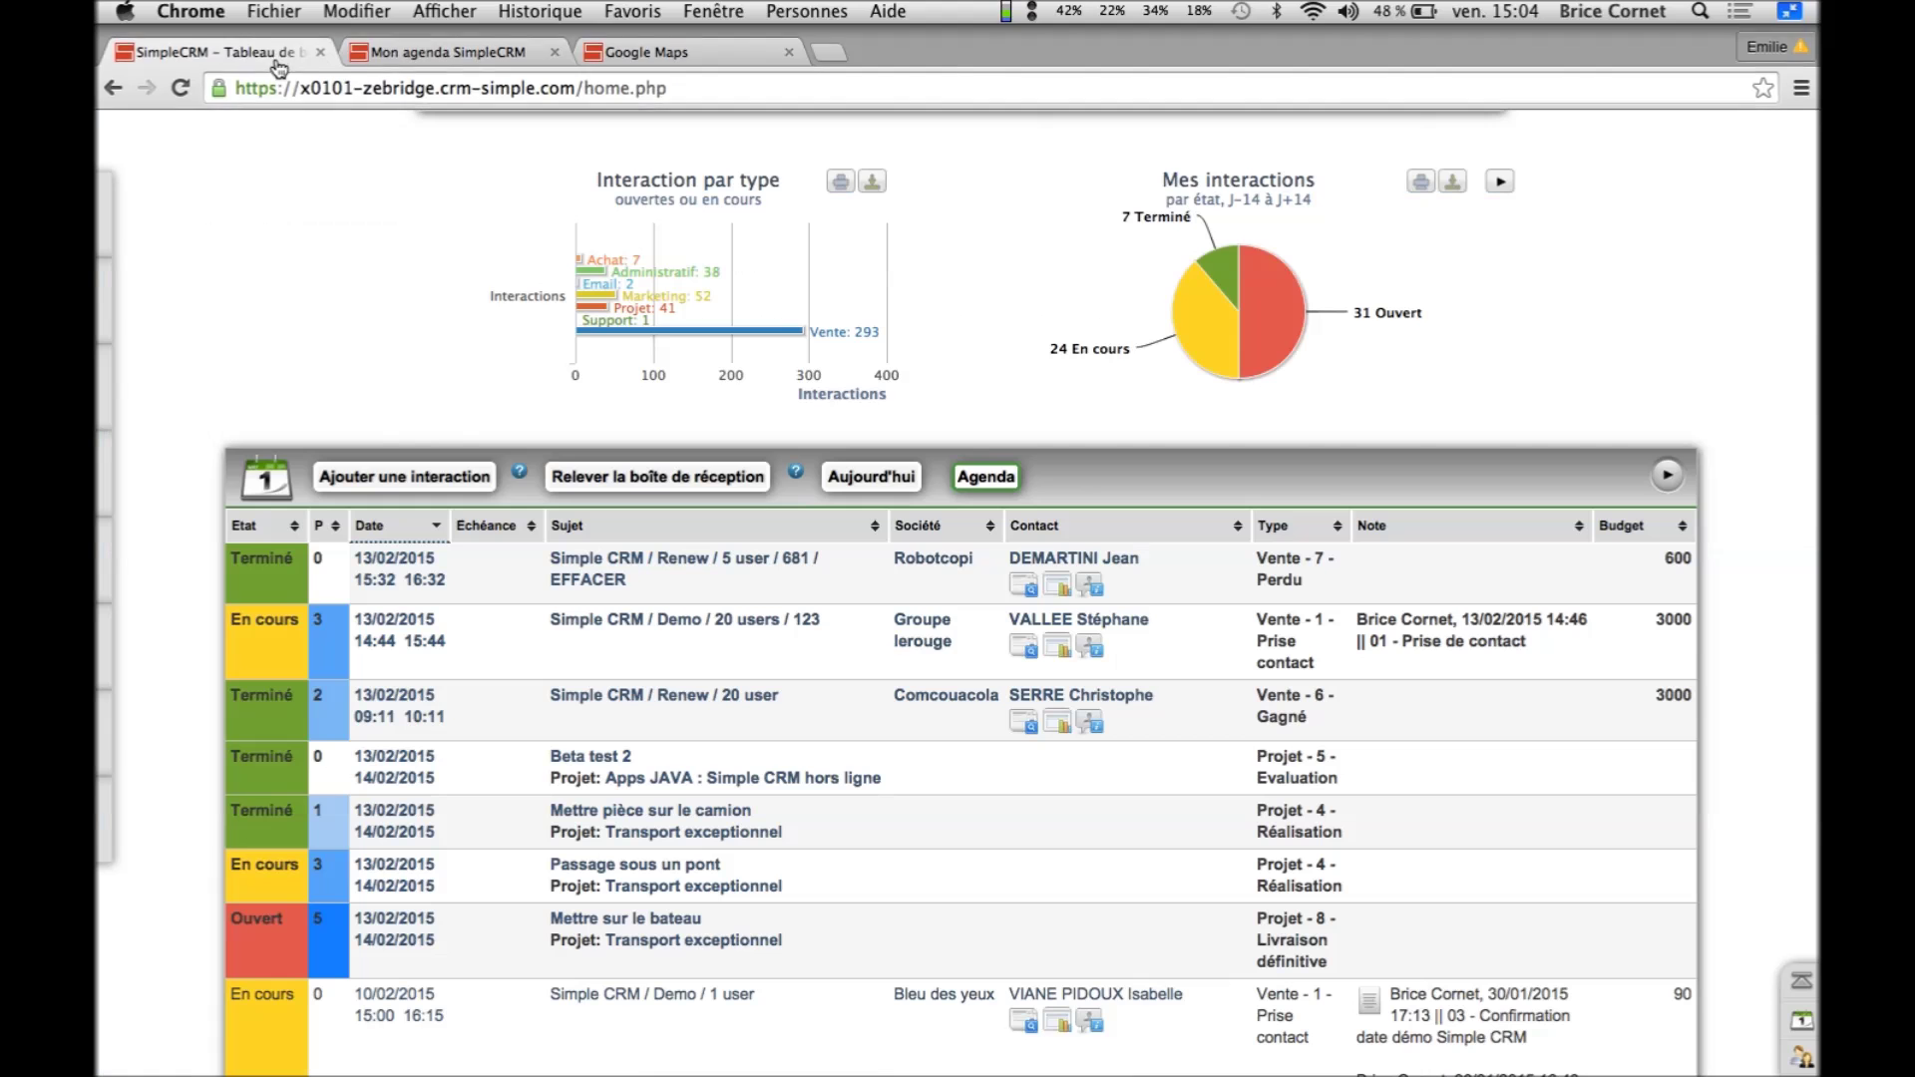
left_click(1194, 100)
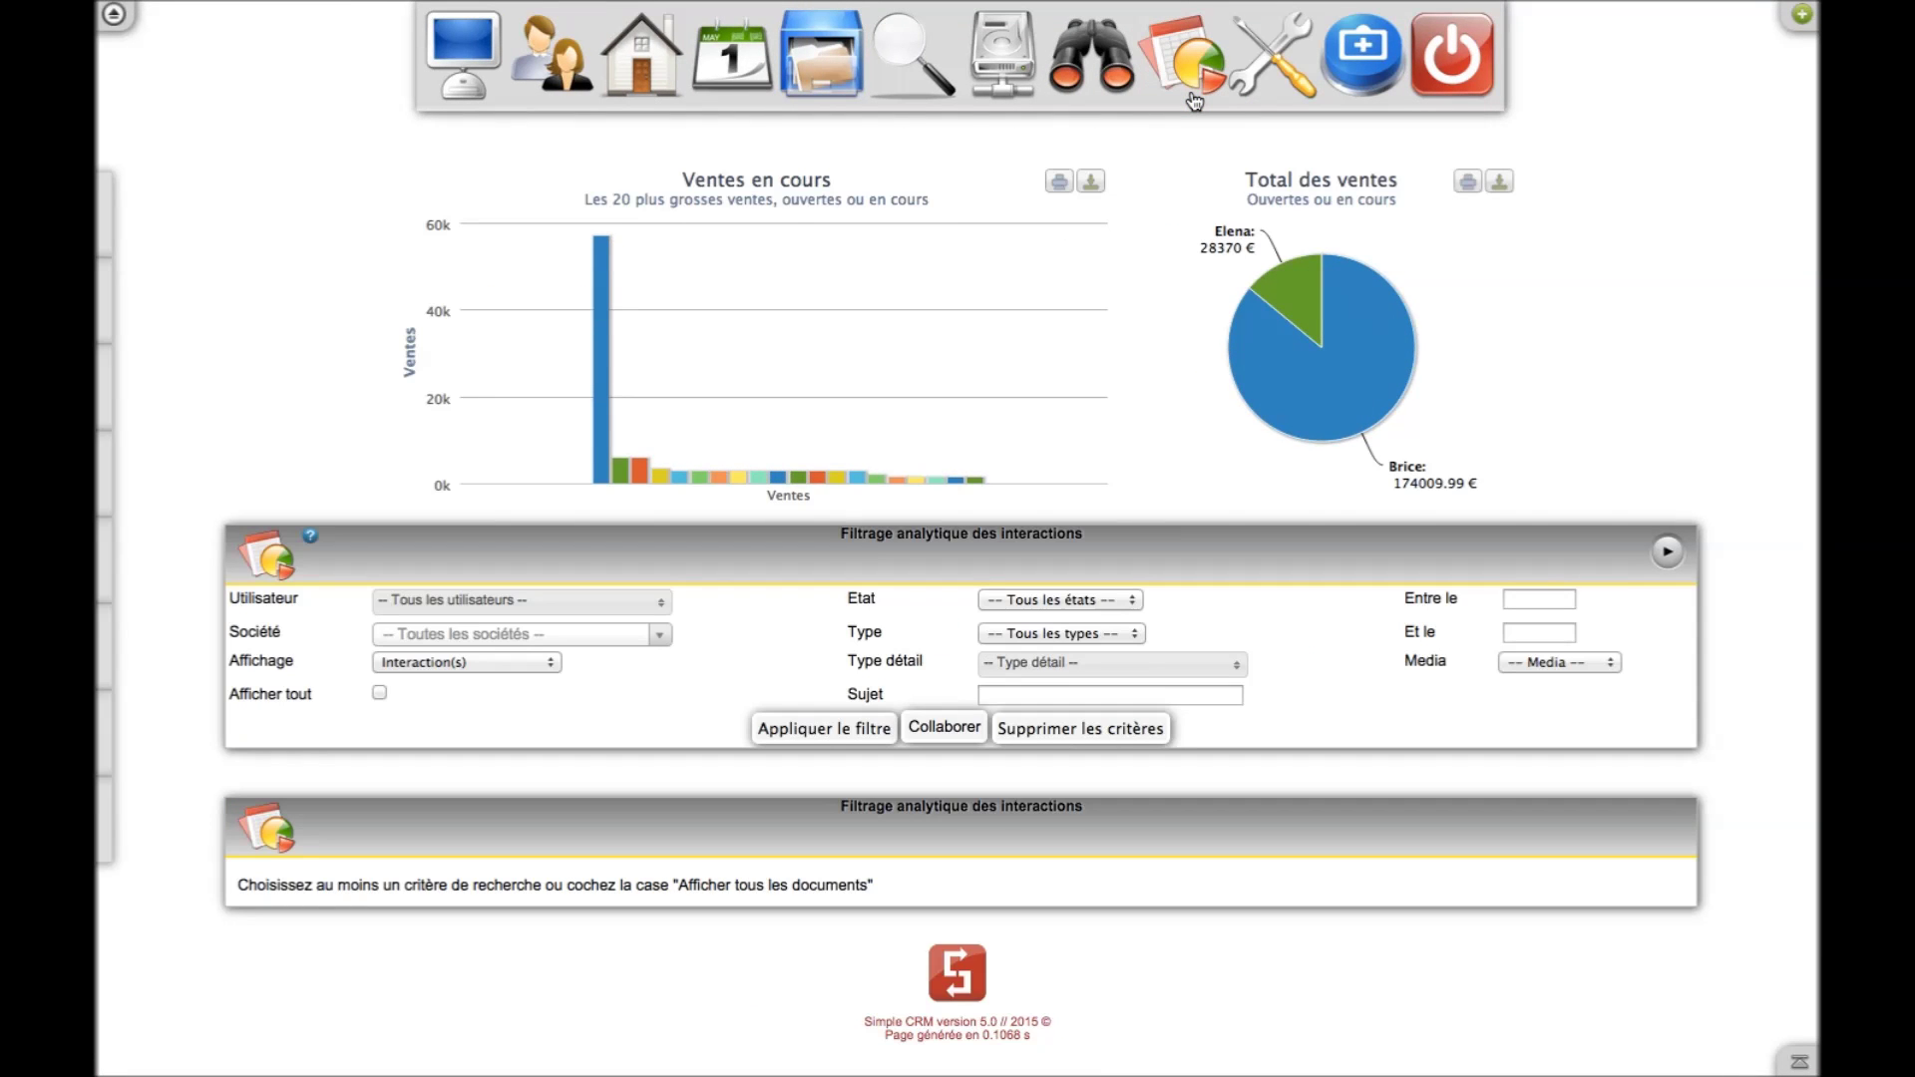
Review the current-sales analytics, then open the Lanceur d'applications
mouse_move(1361, 401)
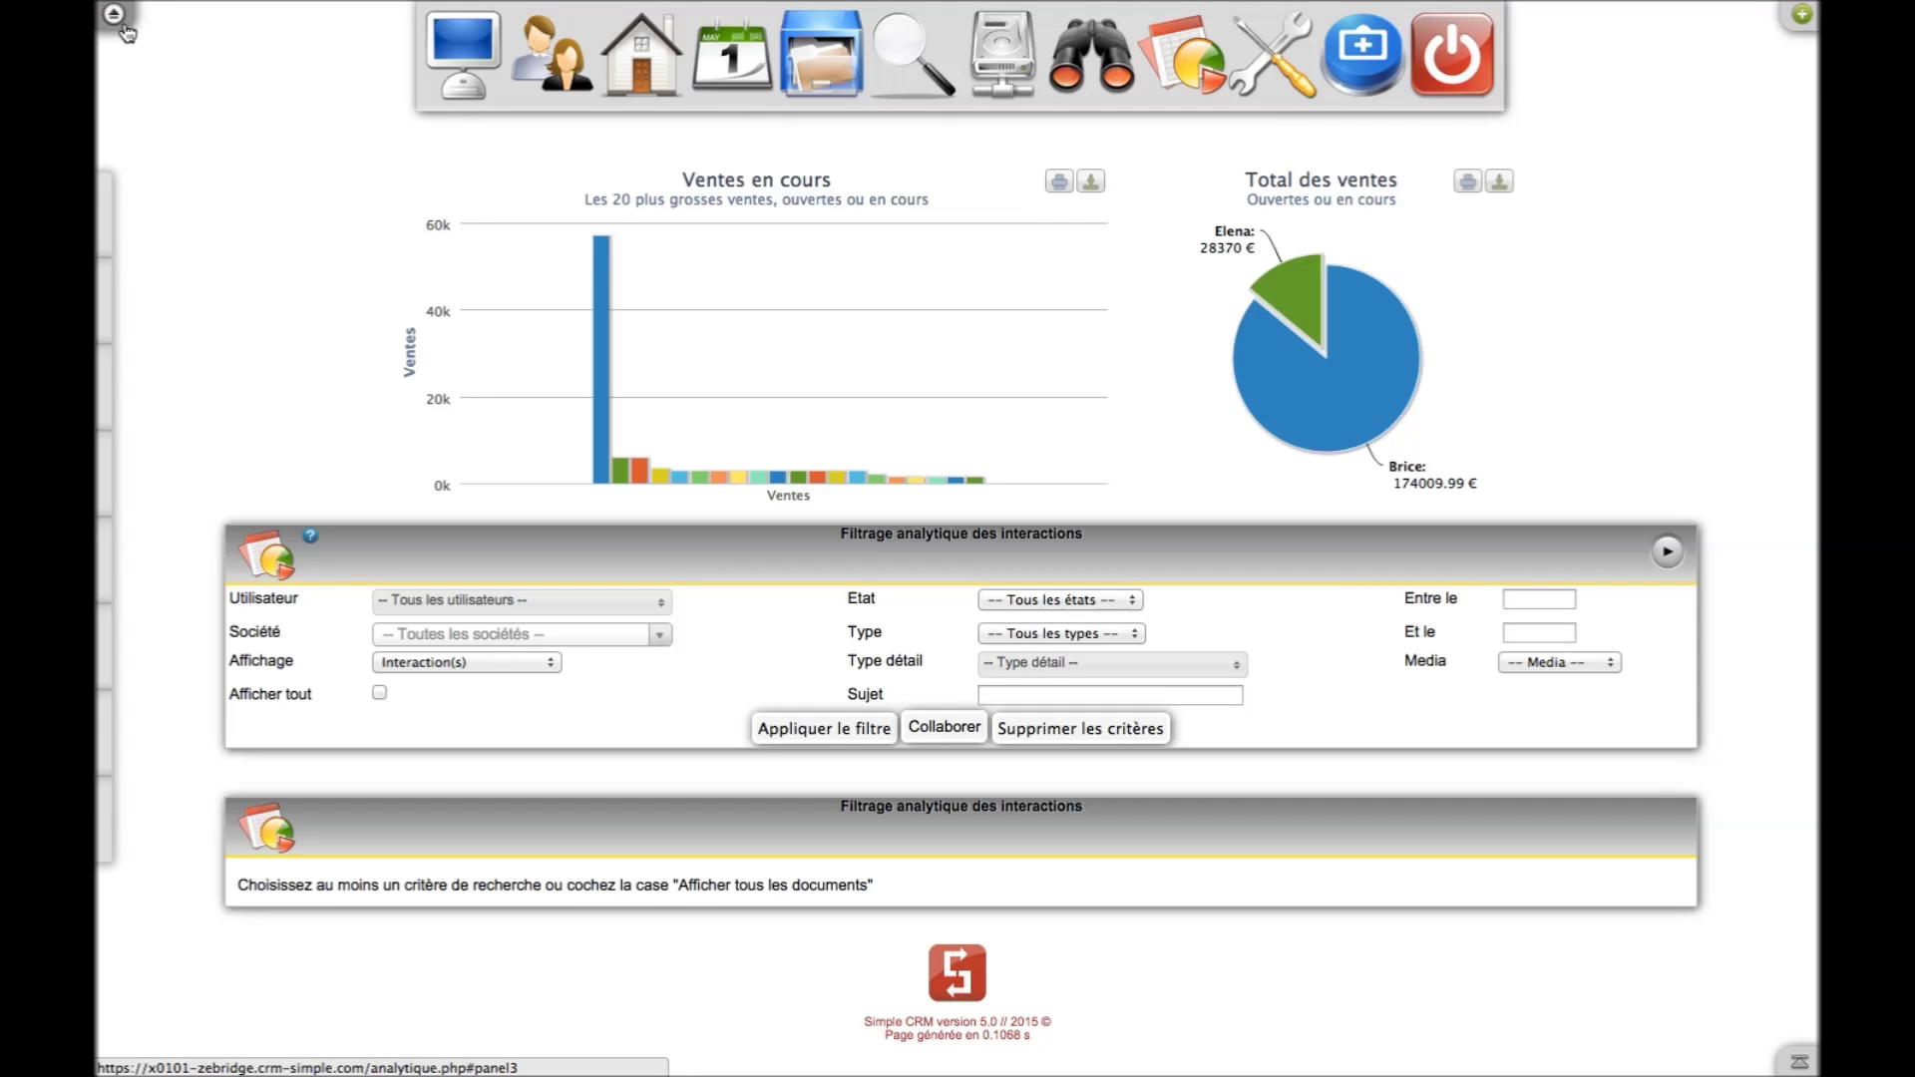
left_click(127, 28)
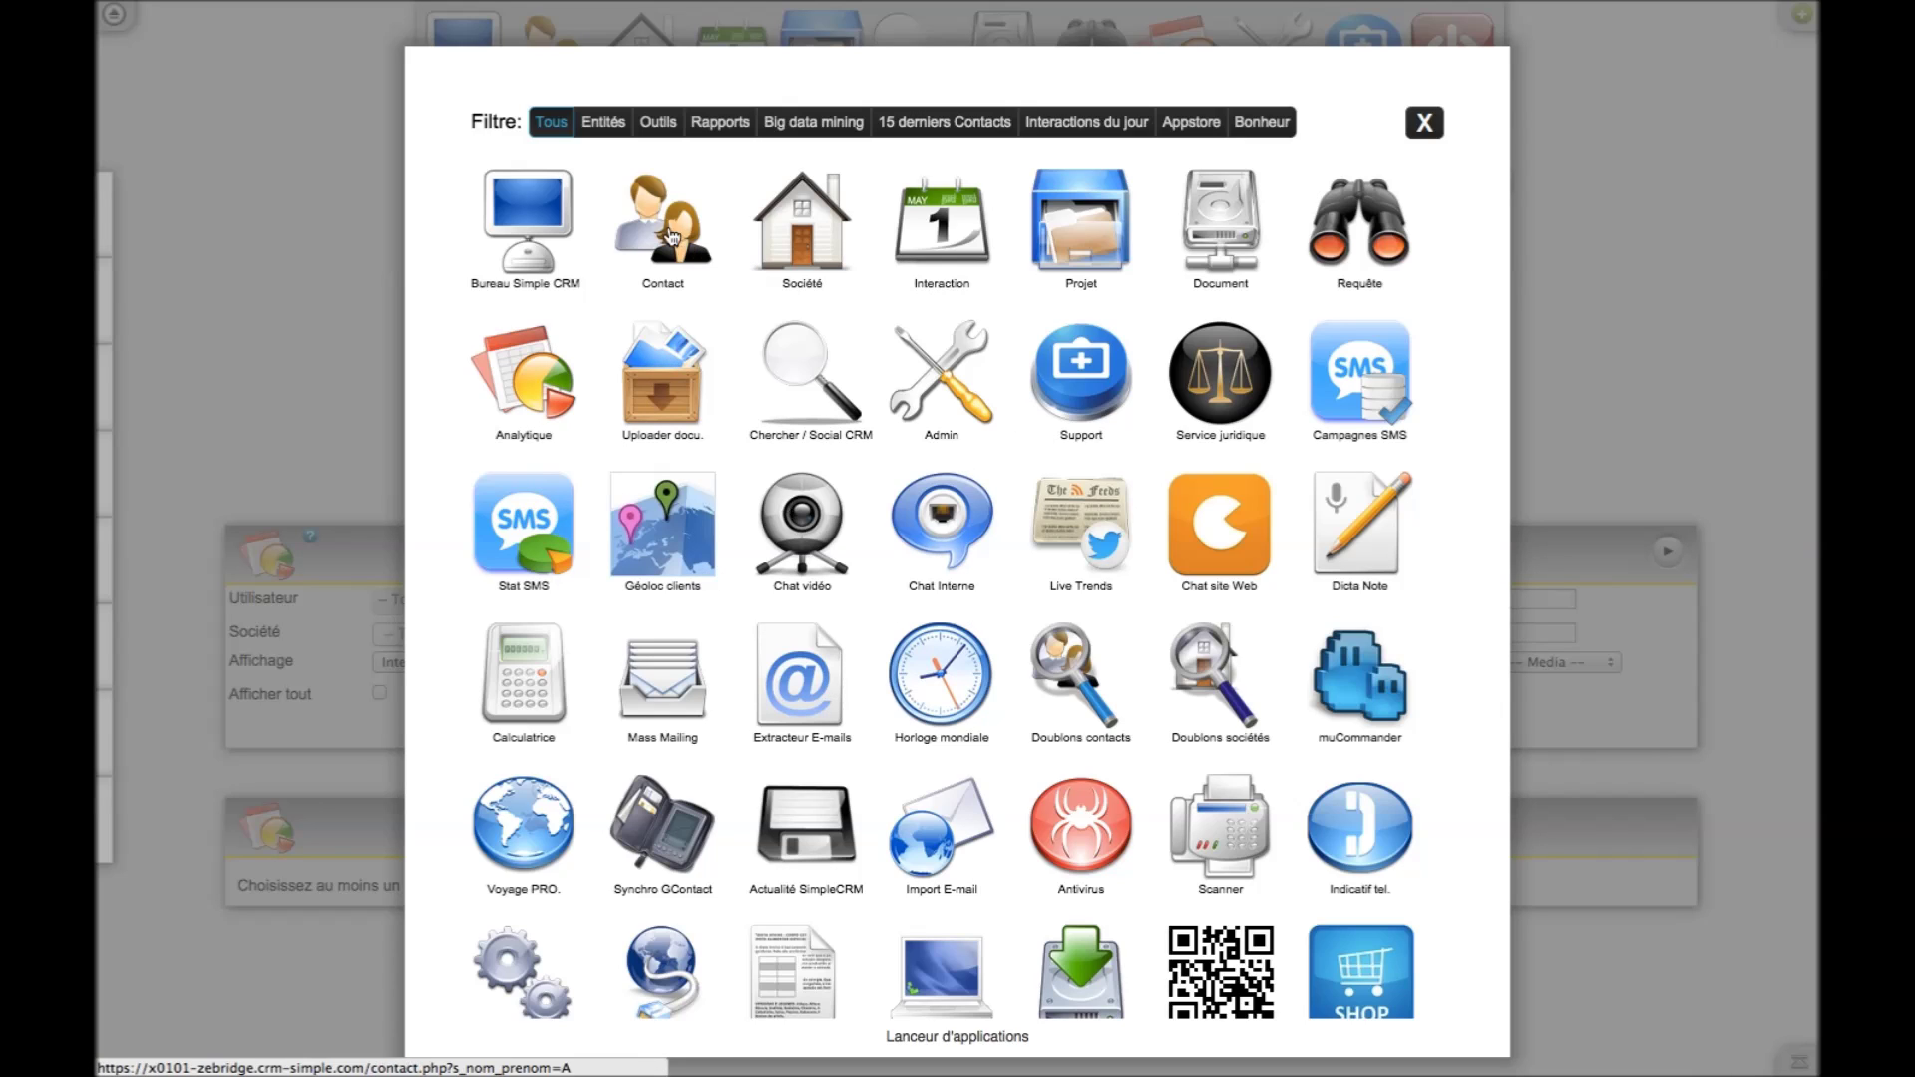
Browse the Entités, Outils and Rapports app filters, then launch the Pipe Vente report
left_click(604, 123)
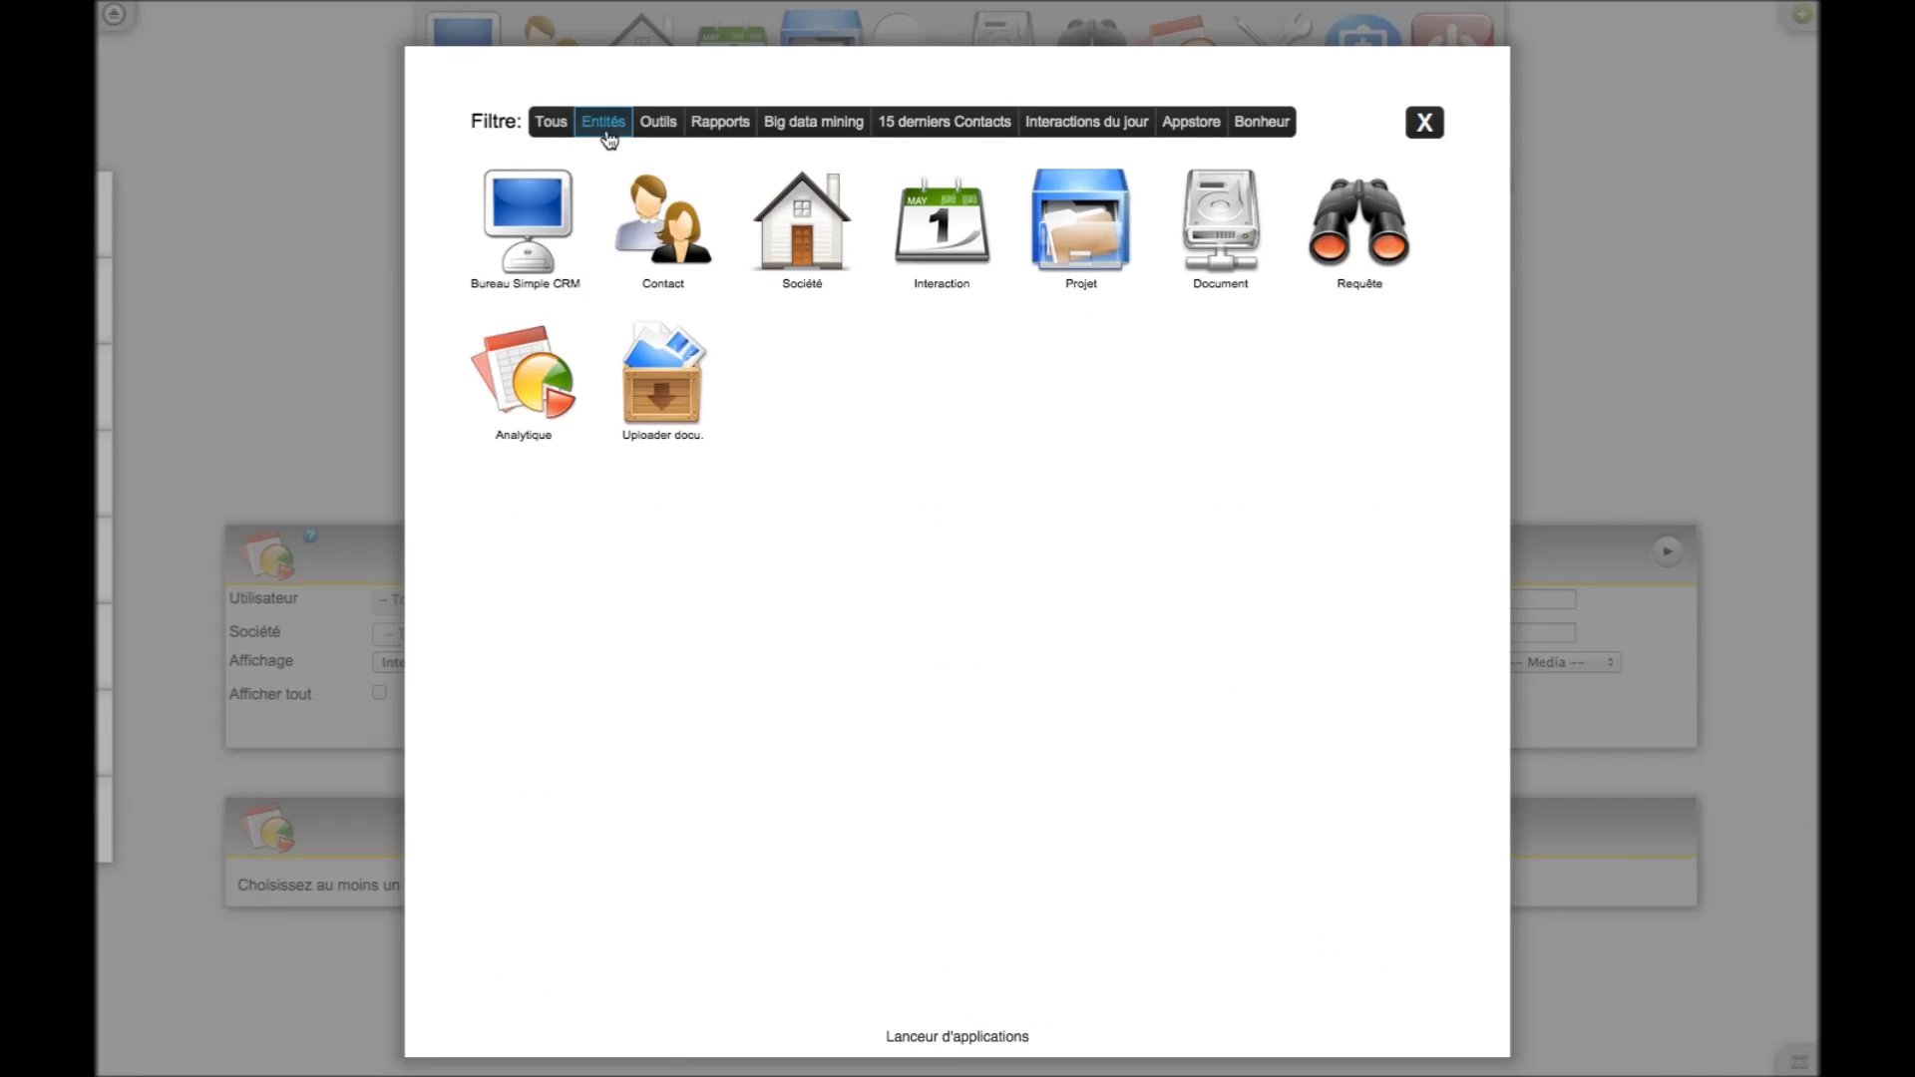
left_click(660, 124)
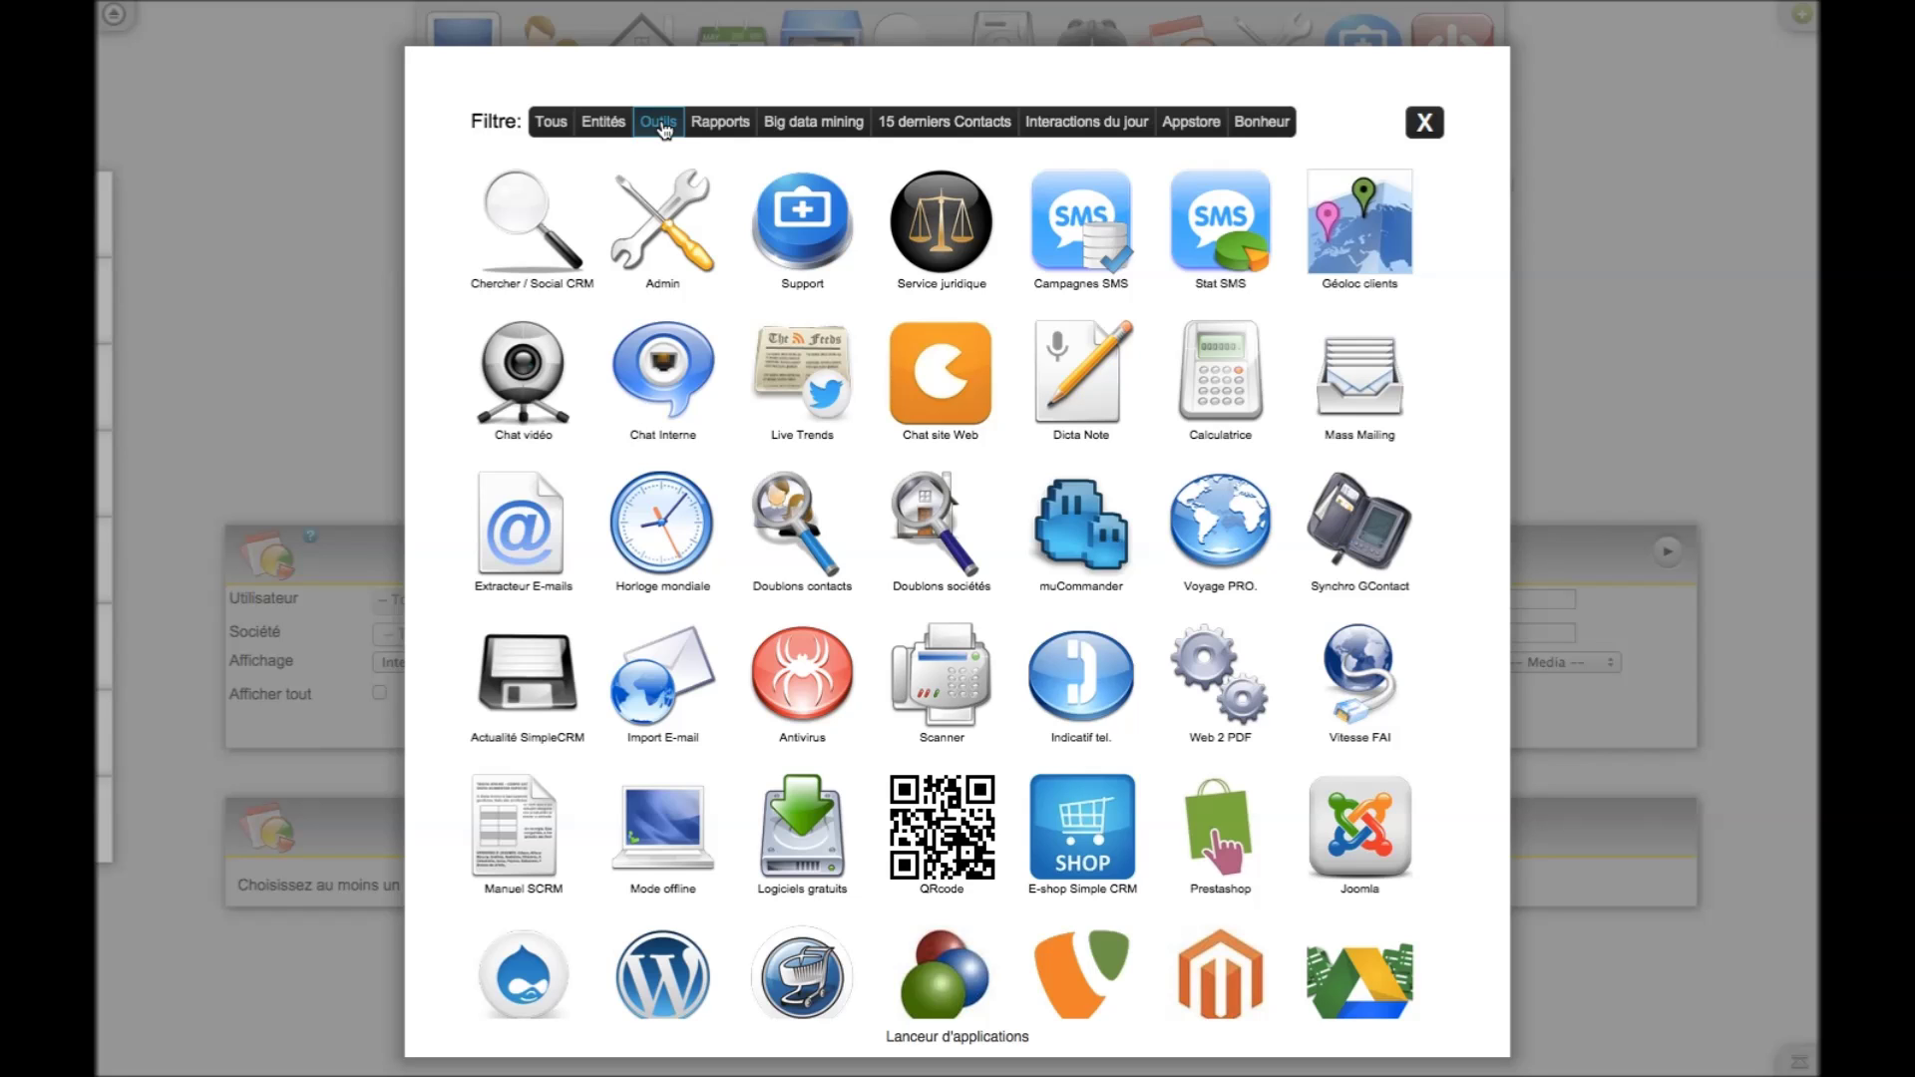
left_click(713, 121)
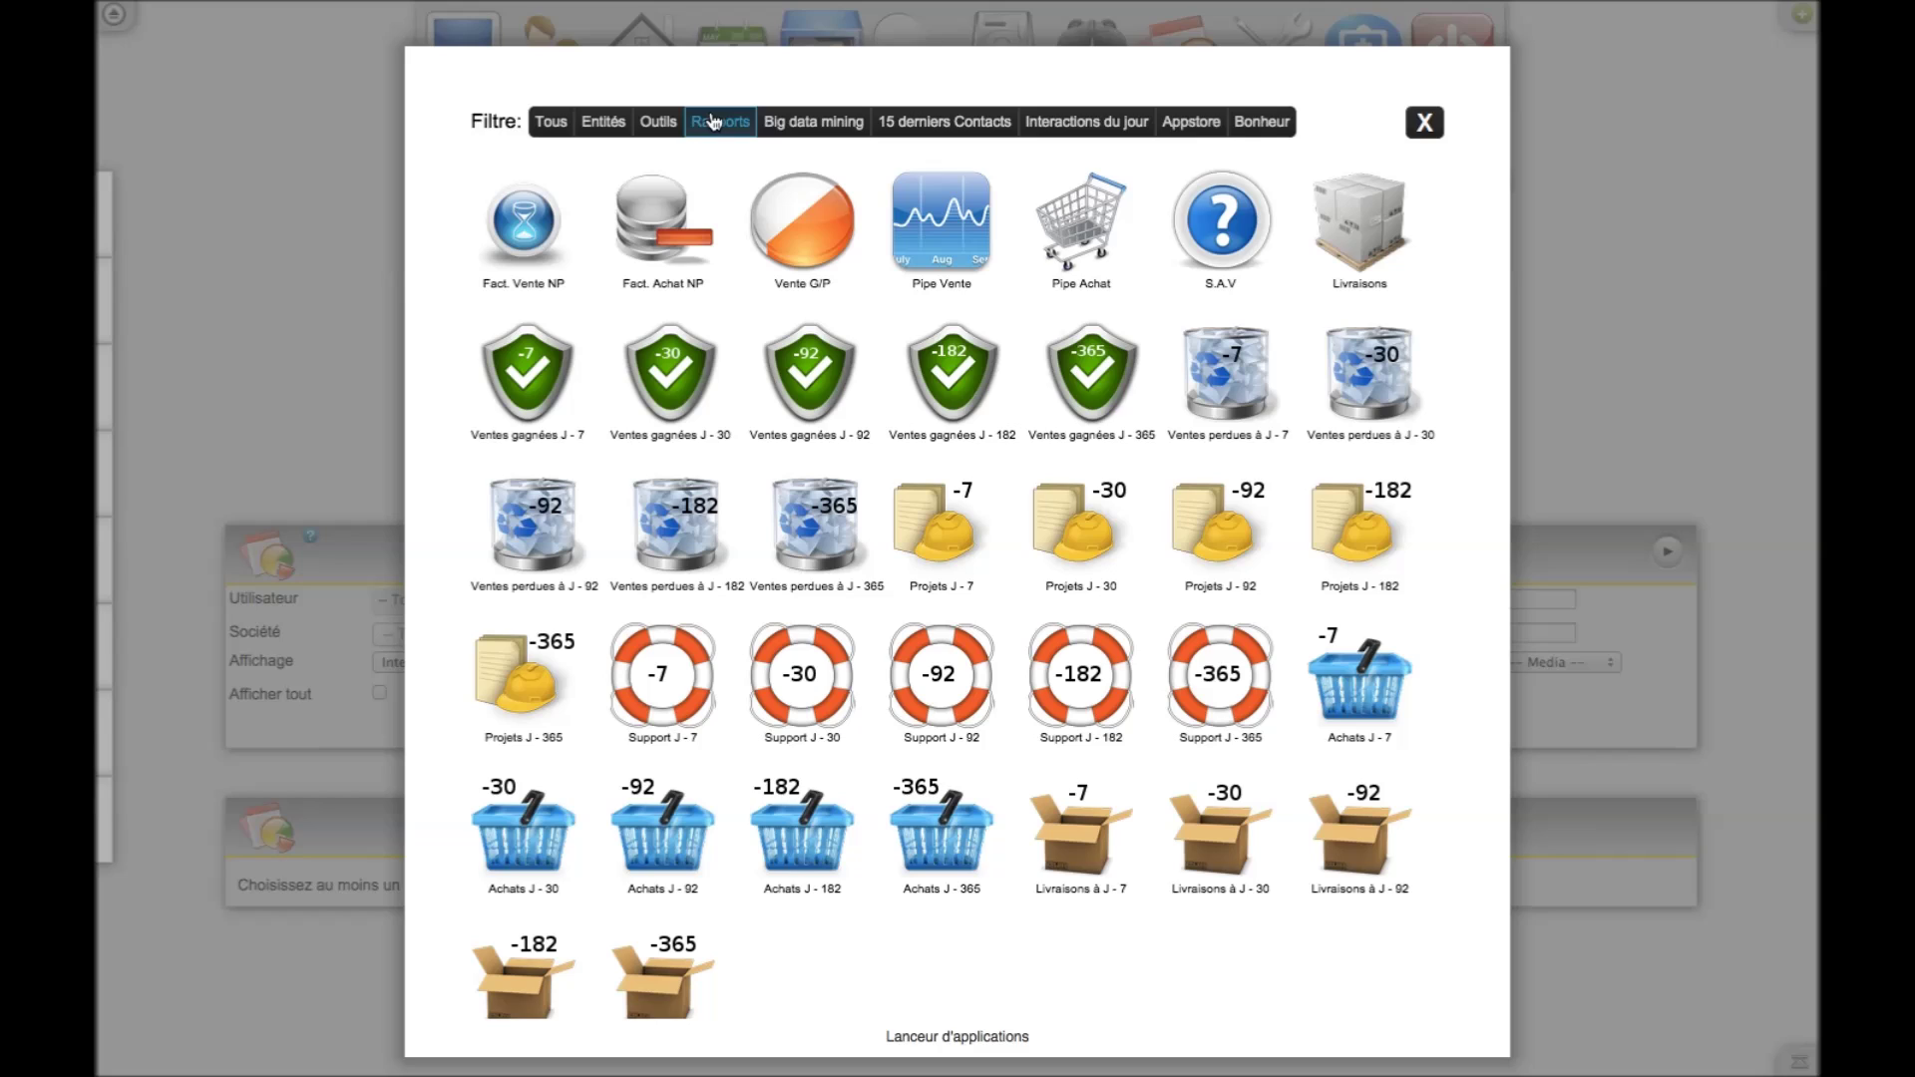
left_click(956, 211)
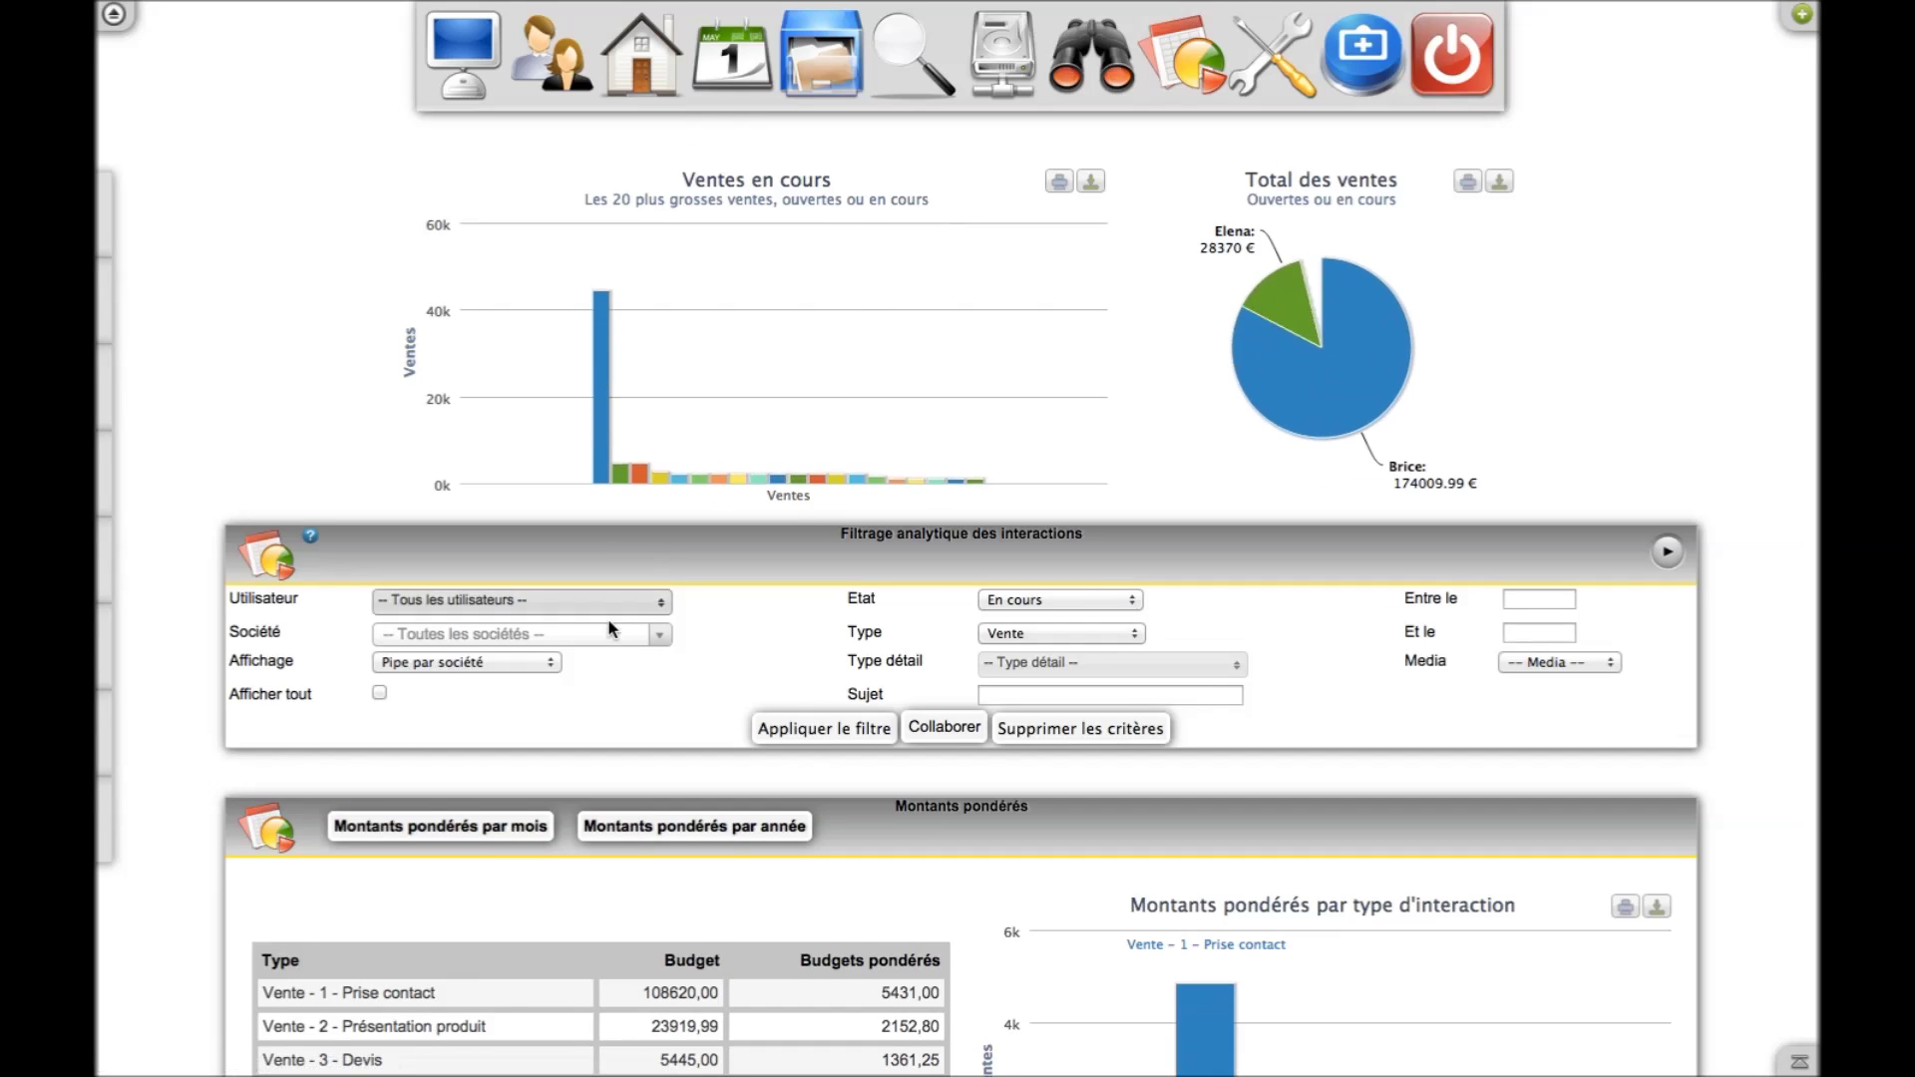
Scroll down the Pipe Vente report to the Montants pondérés panel and interaction list
scroll(614, 622, "down", 7)
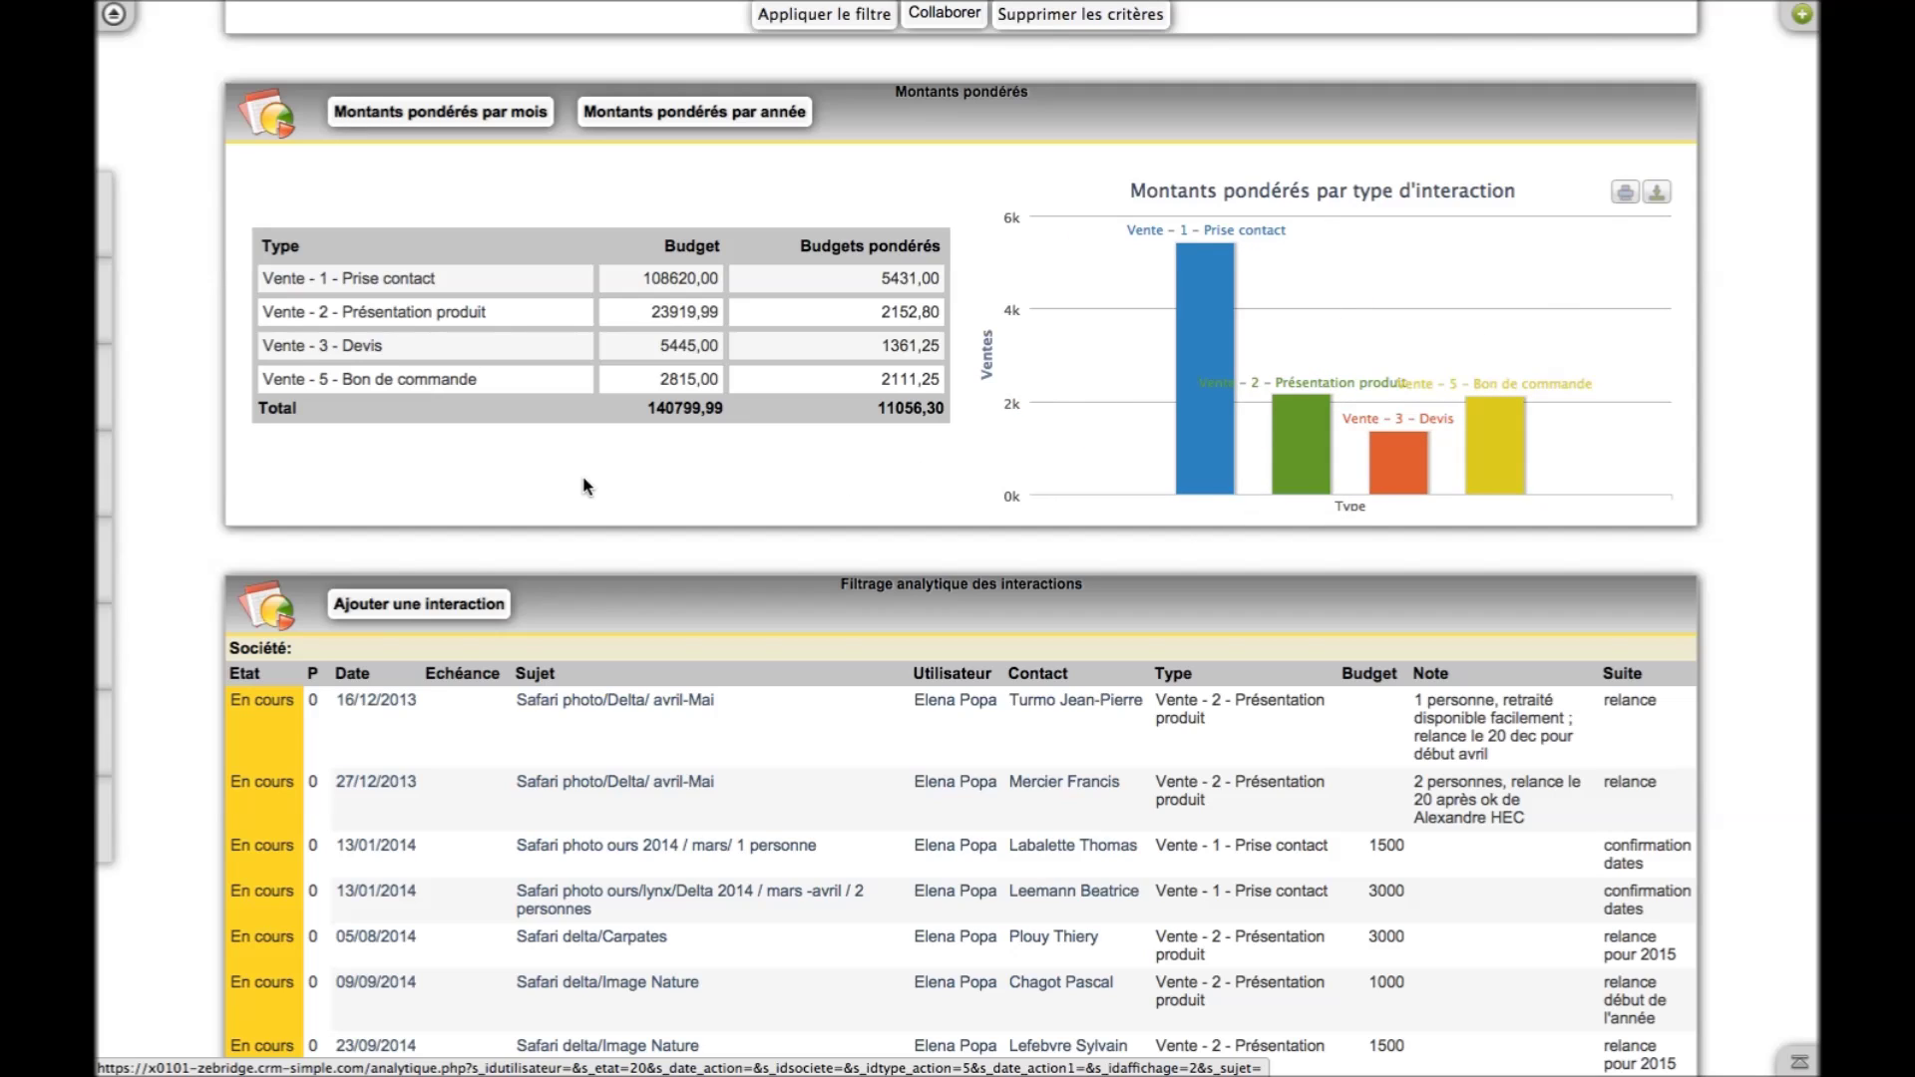
Show weighted amounts by month with Vente - 5 Bon de commande and Vente - 6 Gagné hidden
left_click(521, 114)
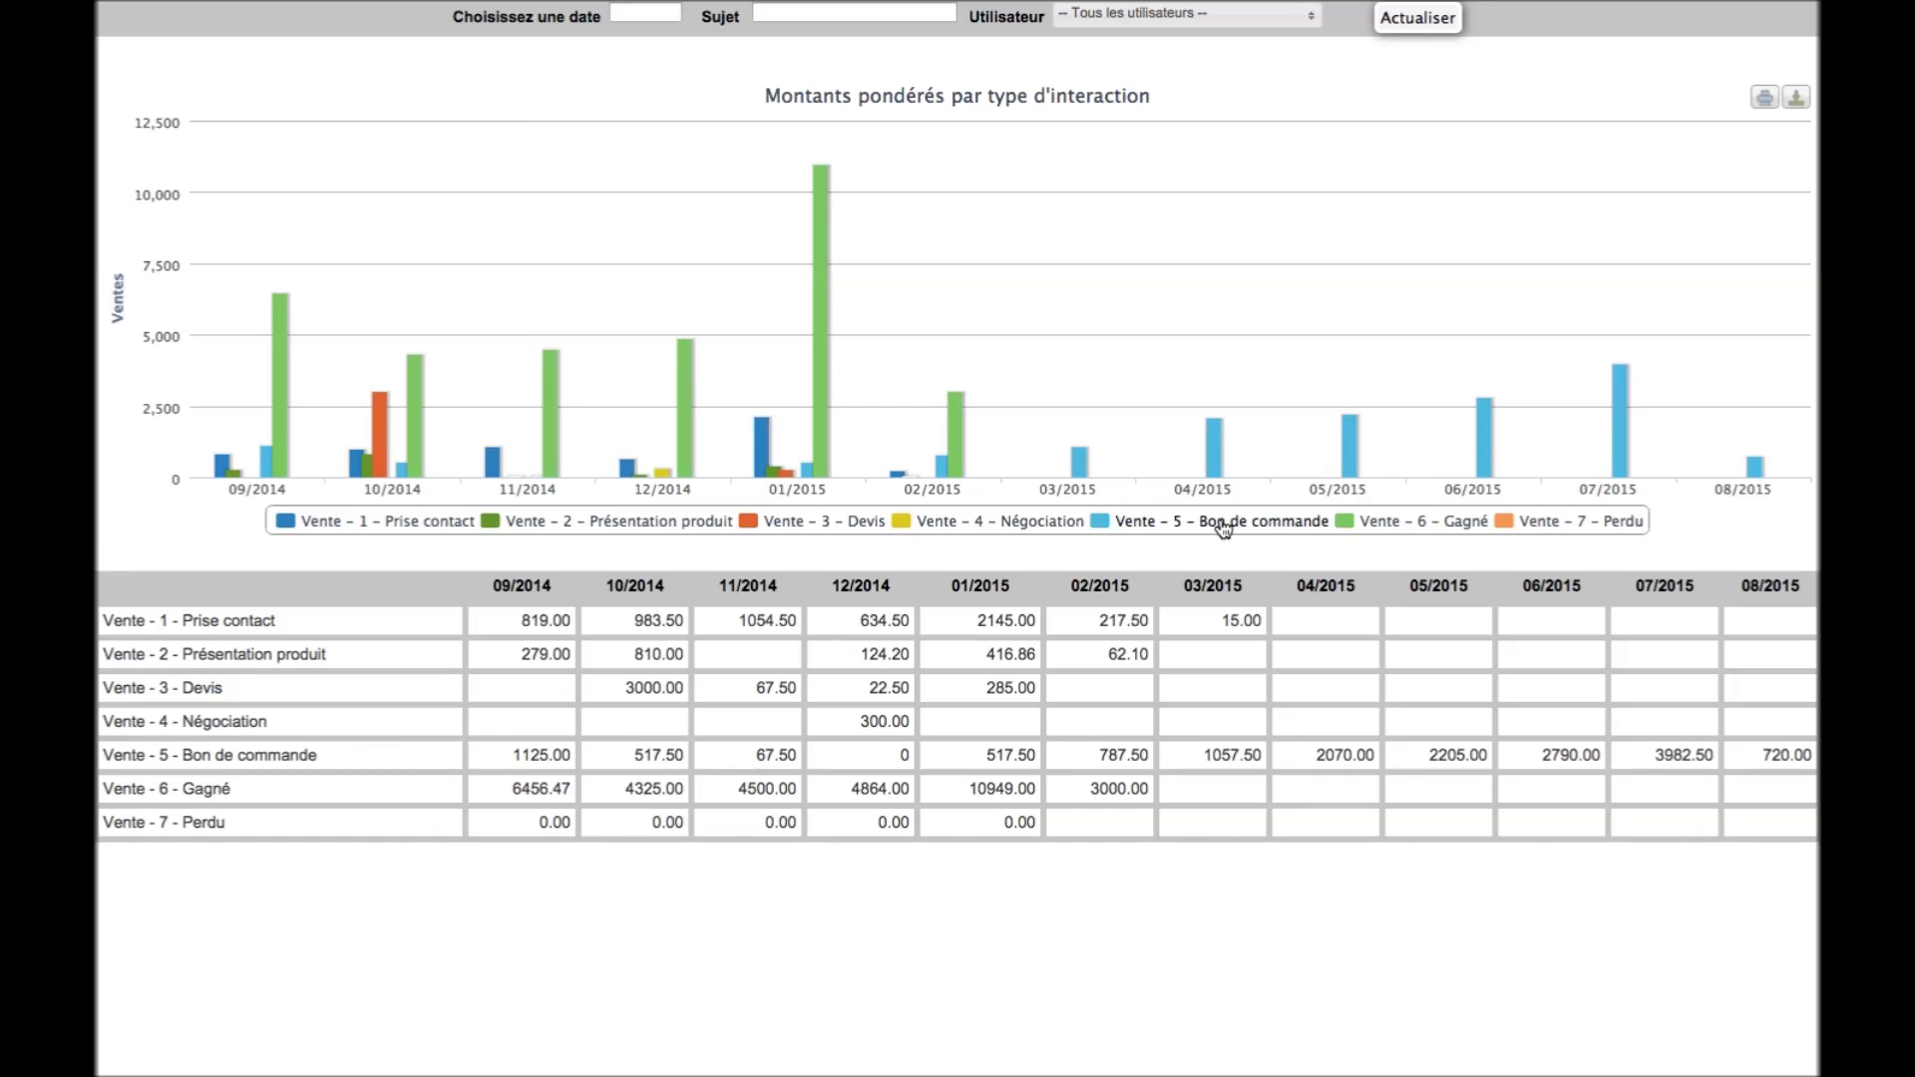
left_click(1223, 525)
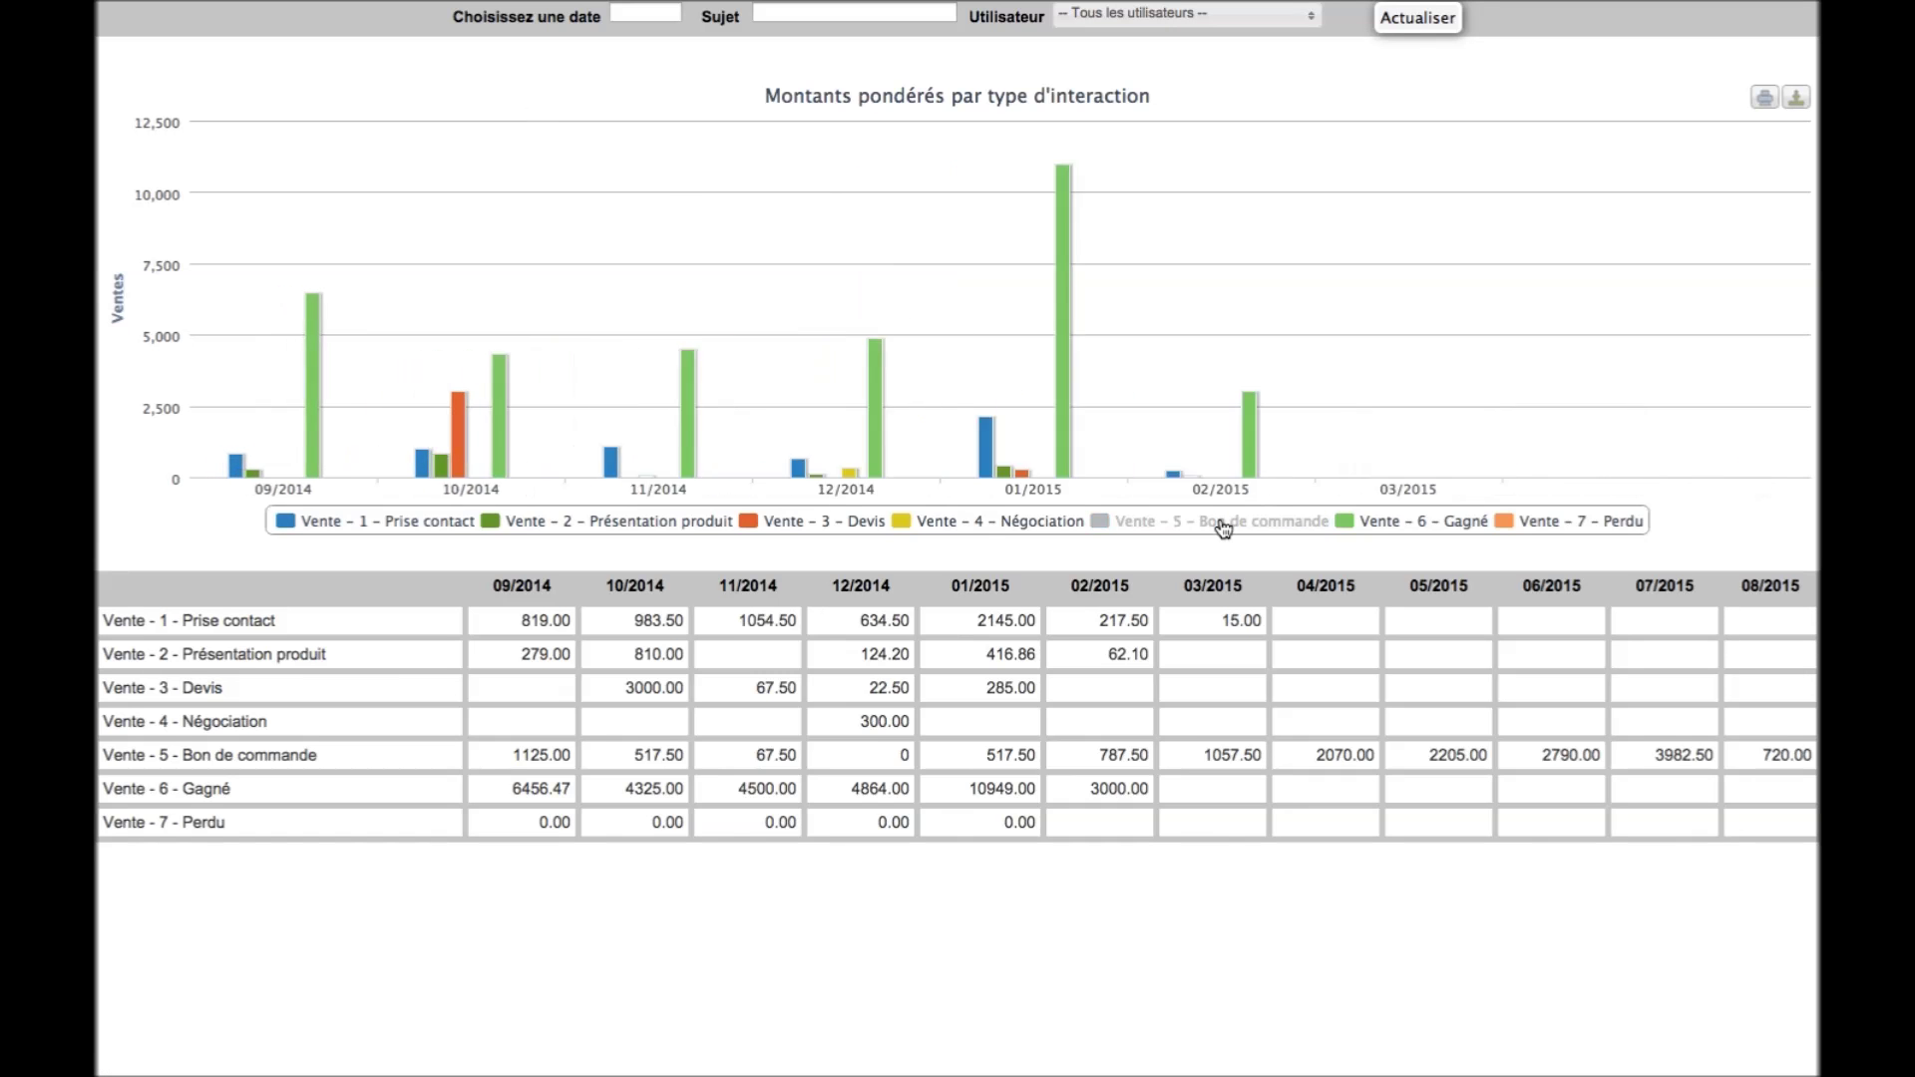
left_click(1399, 528)
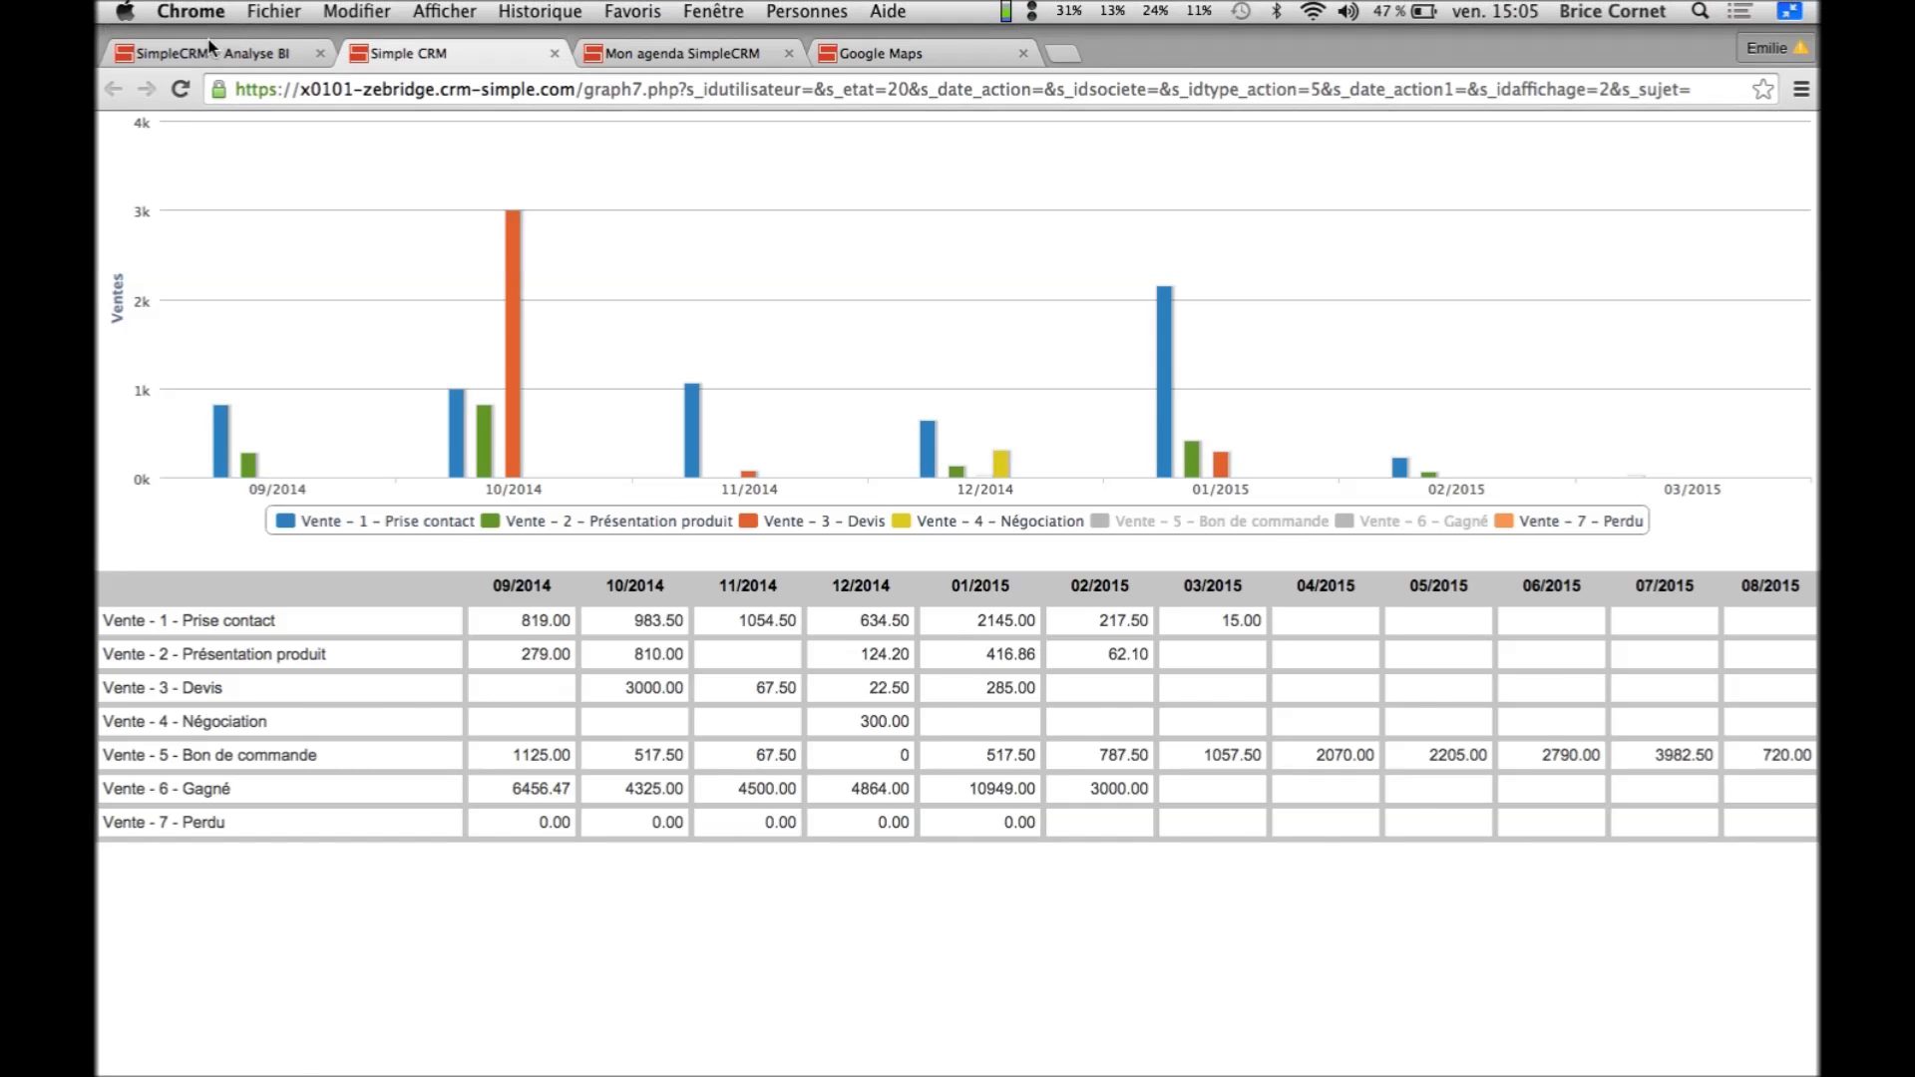
left_click(208, 42)
Filter Pipe Vente to one user and subject Simple CRM / Demo, giving 118319,99 budget, 8065,80 weighted
scroll(706, 544, "down", 5)
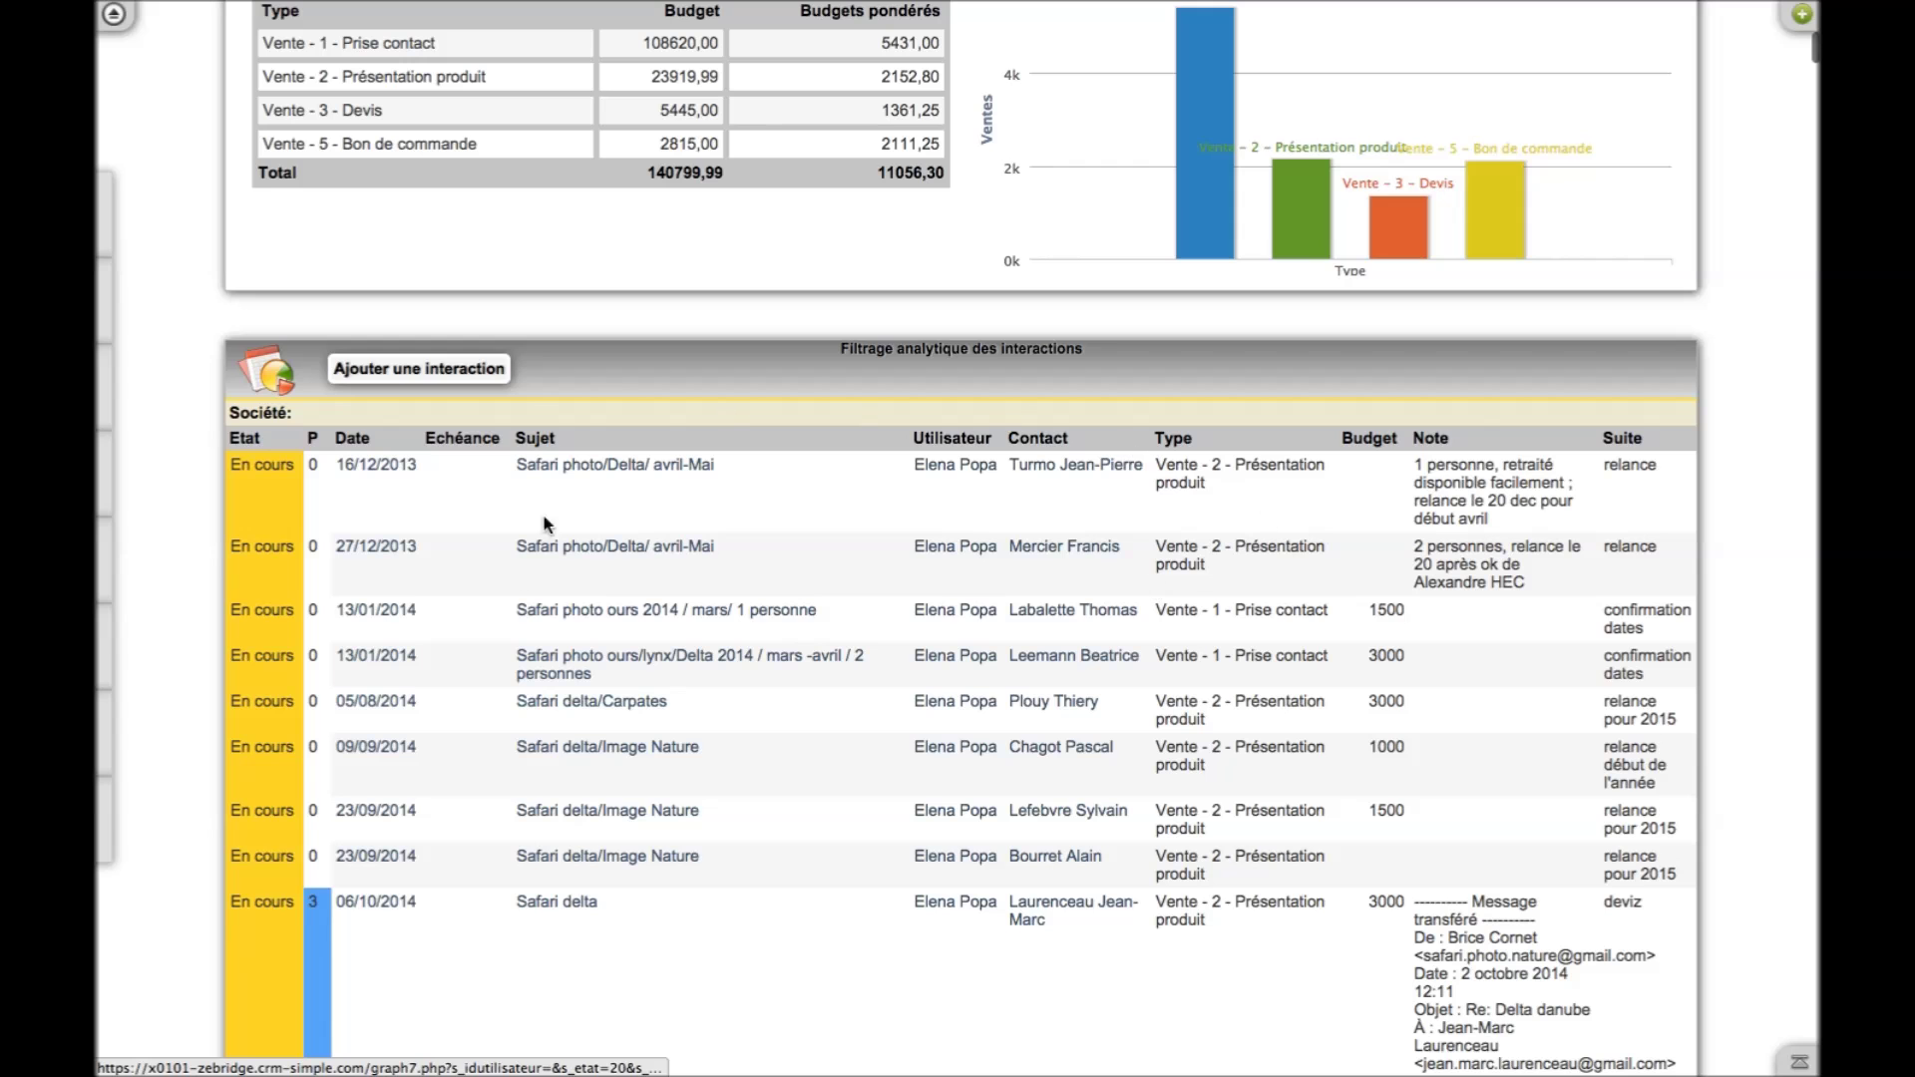
scroll(889, 658, "up", 3)
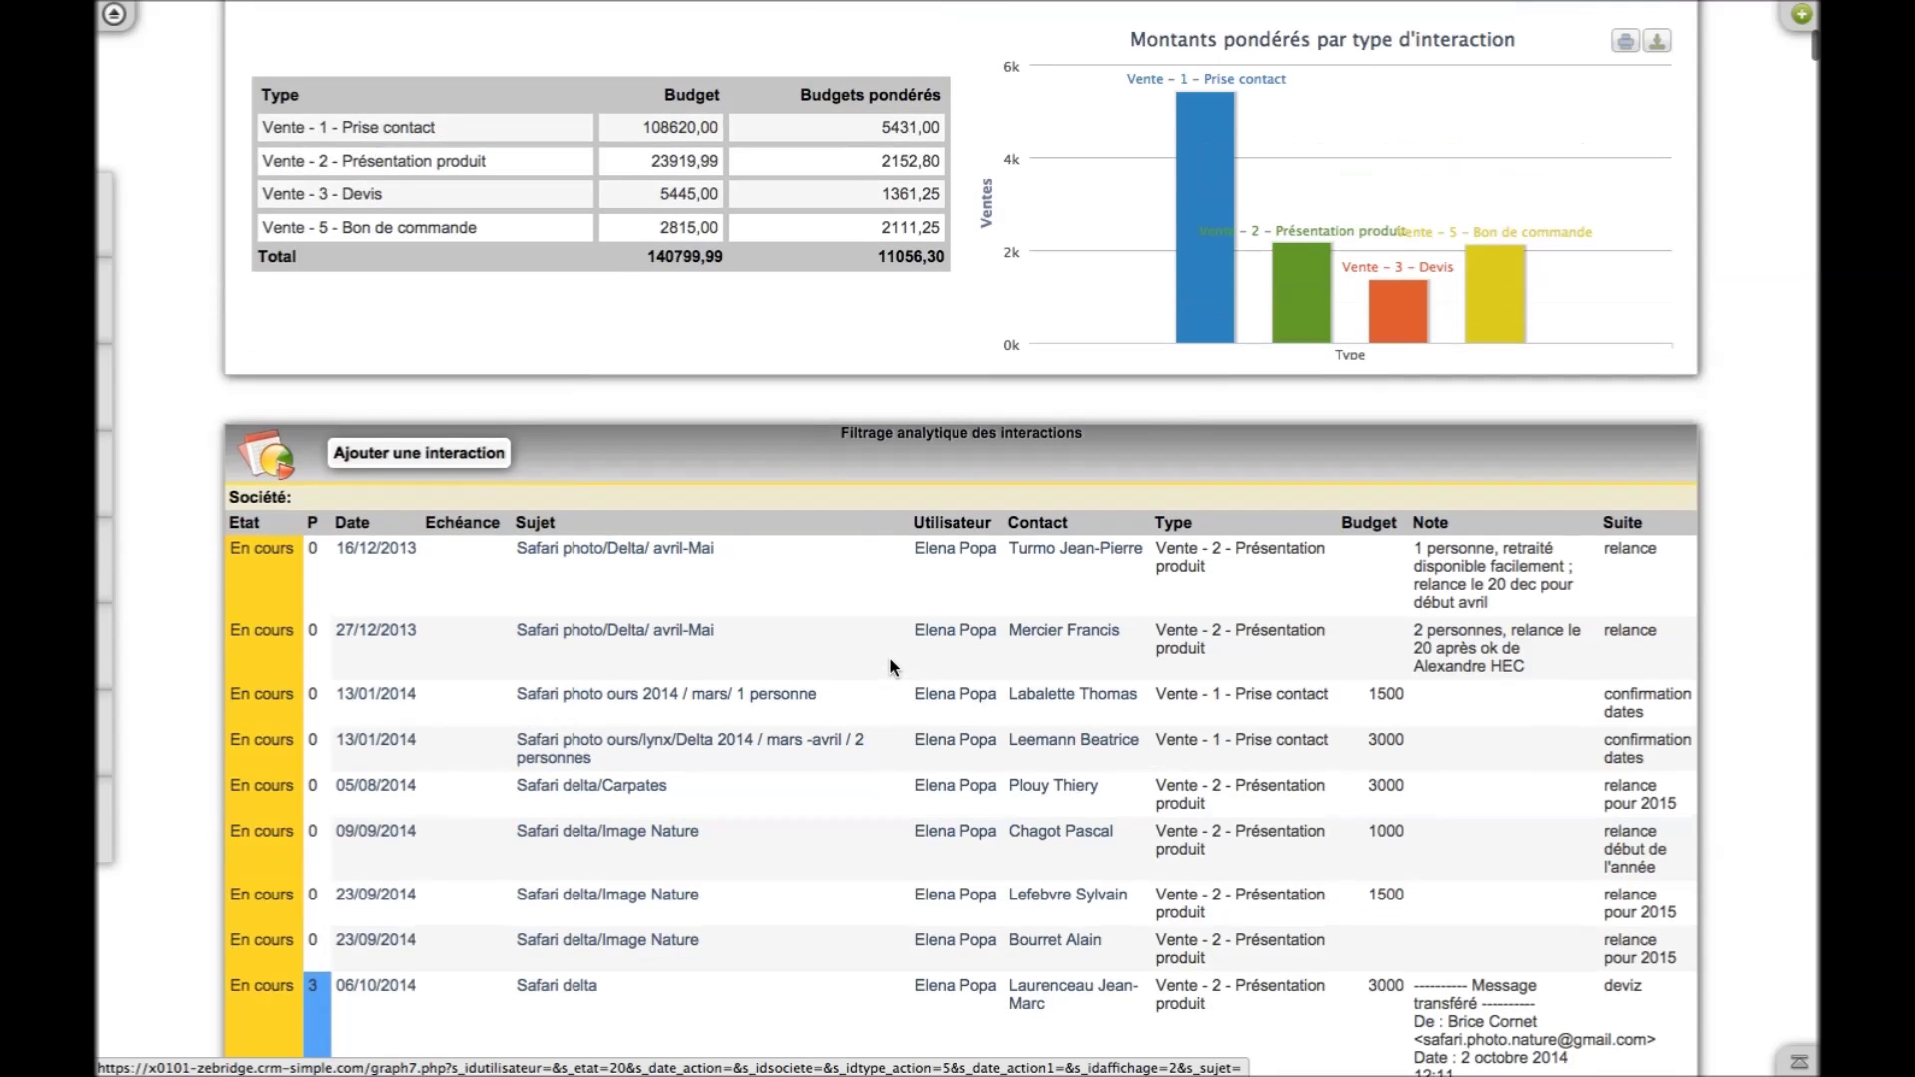
scroll(891, 660, "up", 10)
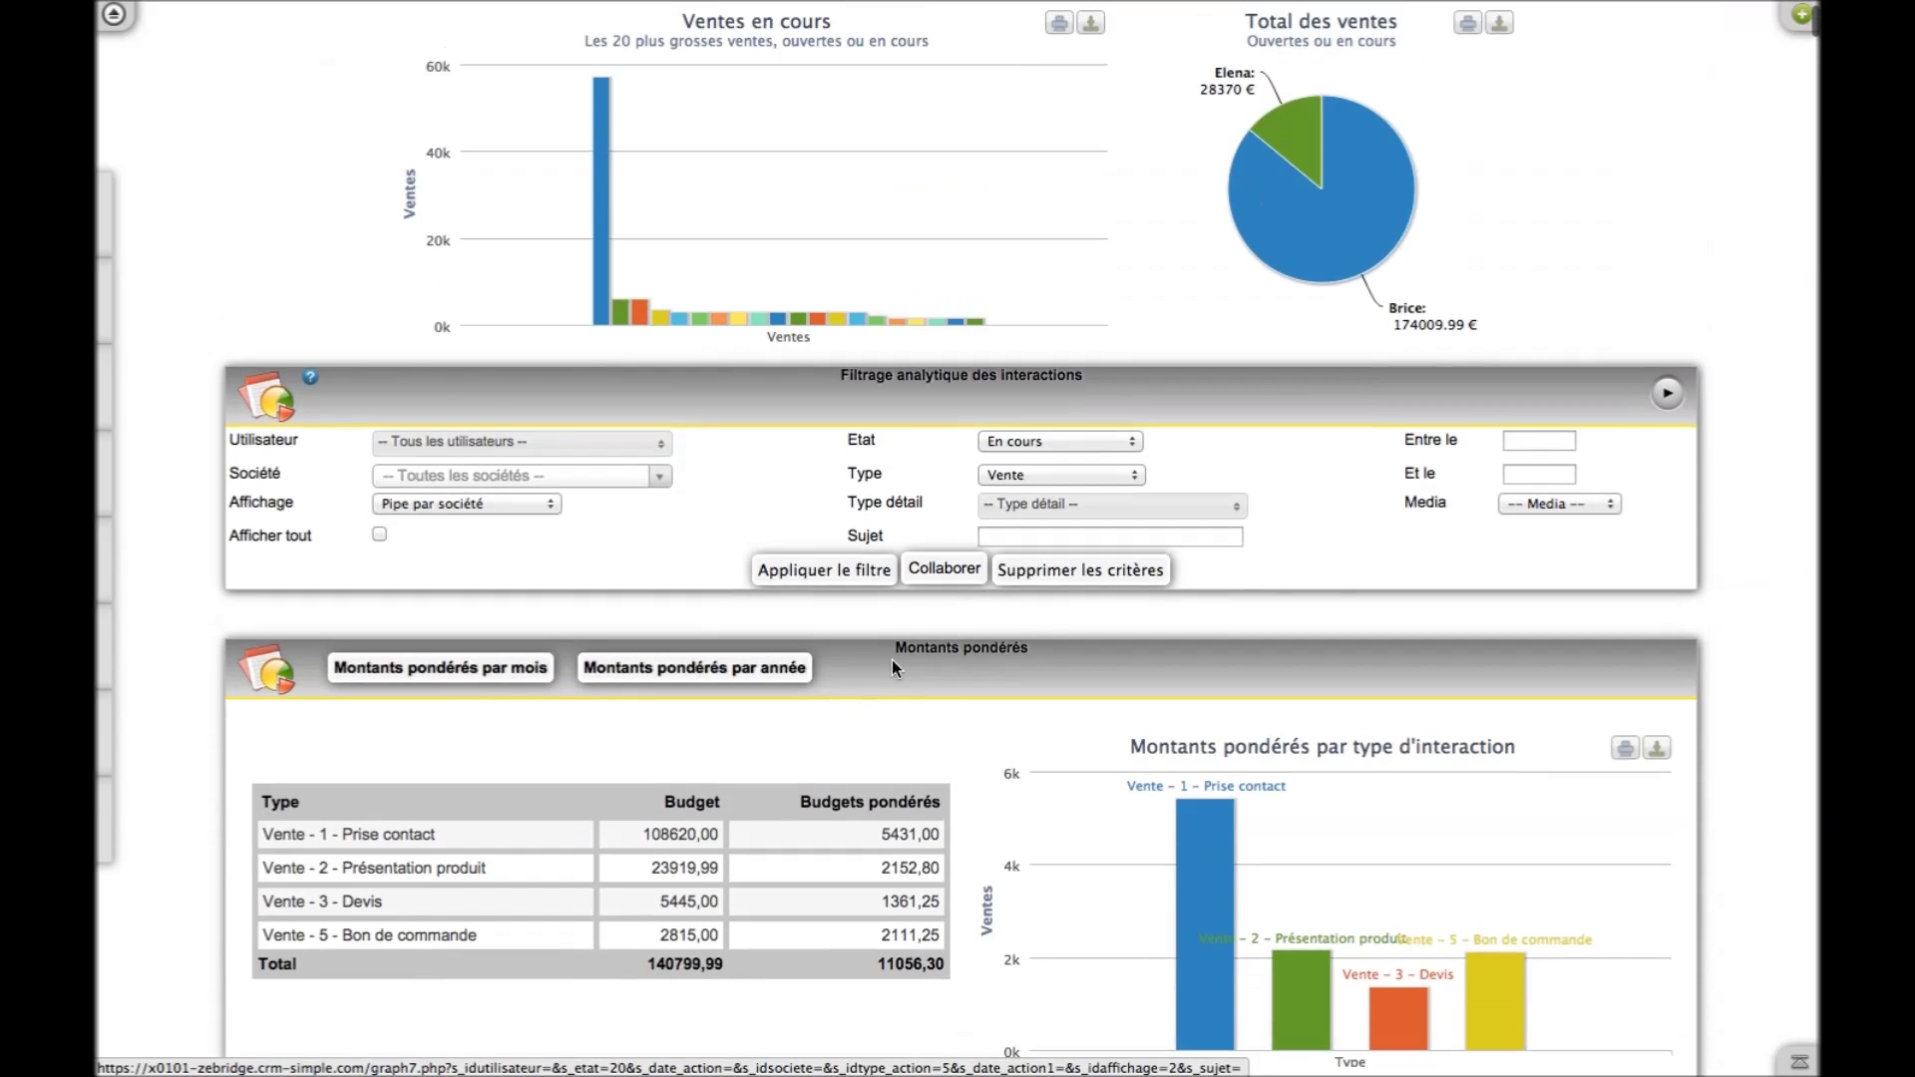
left_click(654, 441)
left_click(610, 476)
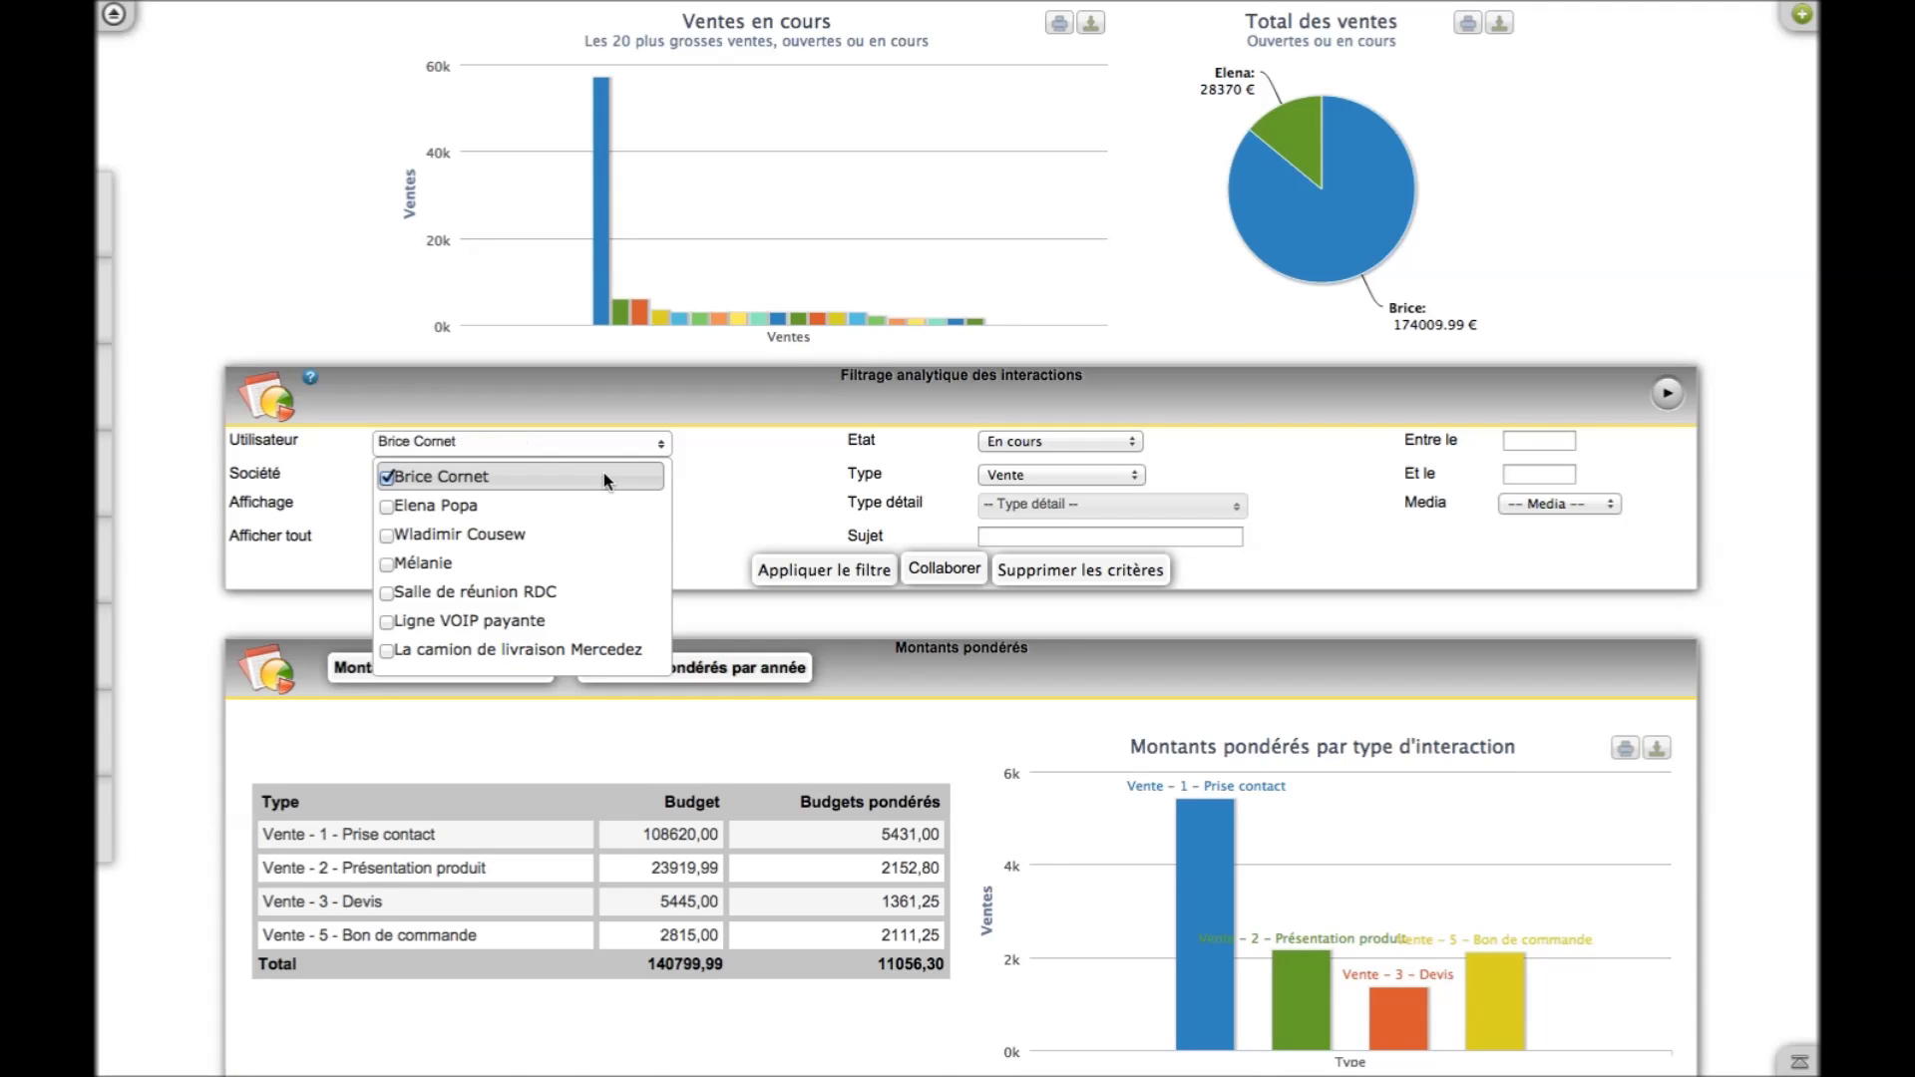
left_click(980, 530)
left_click(1057, 556)
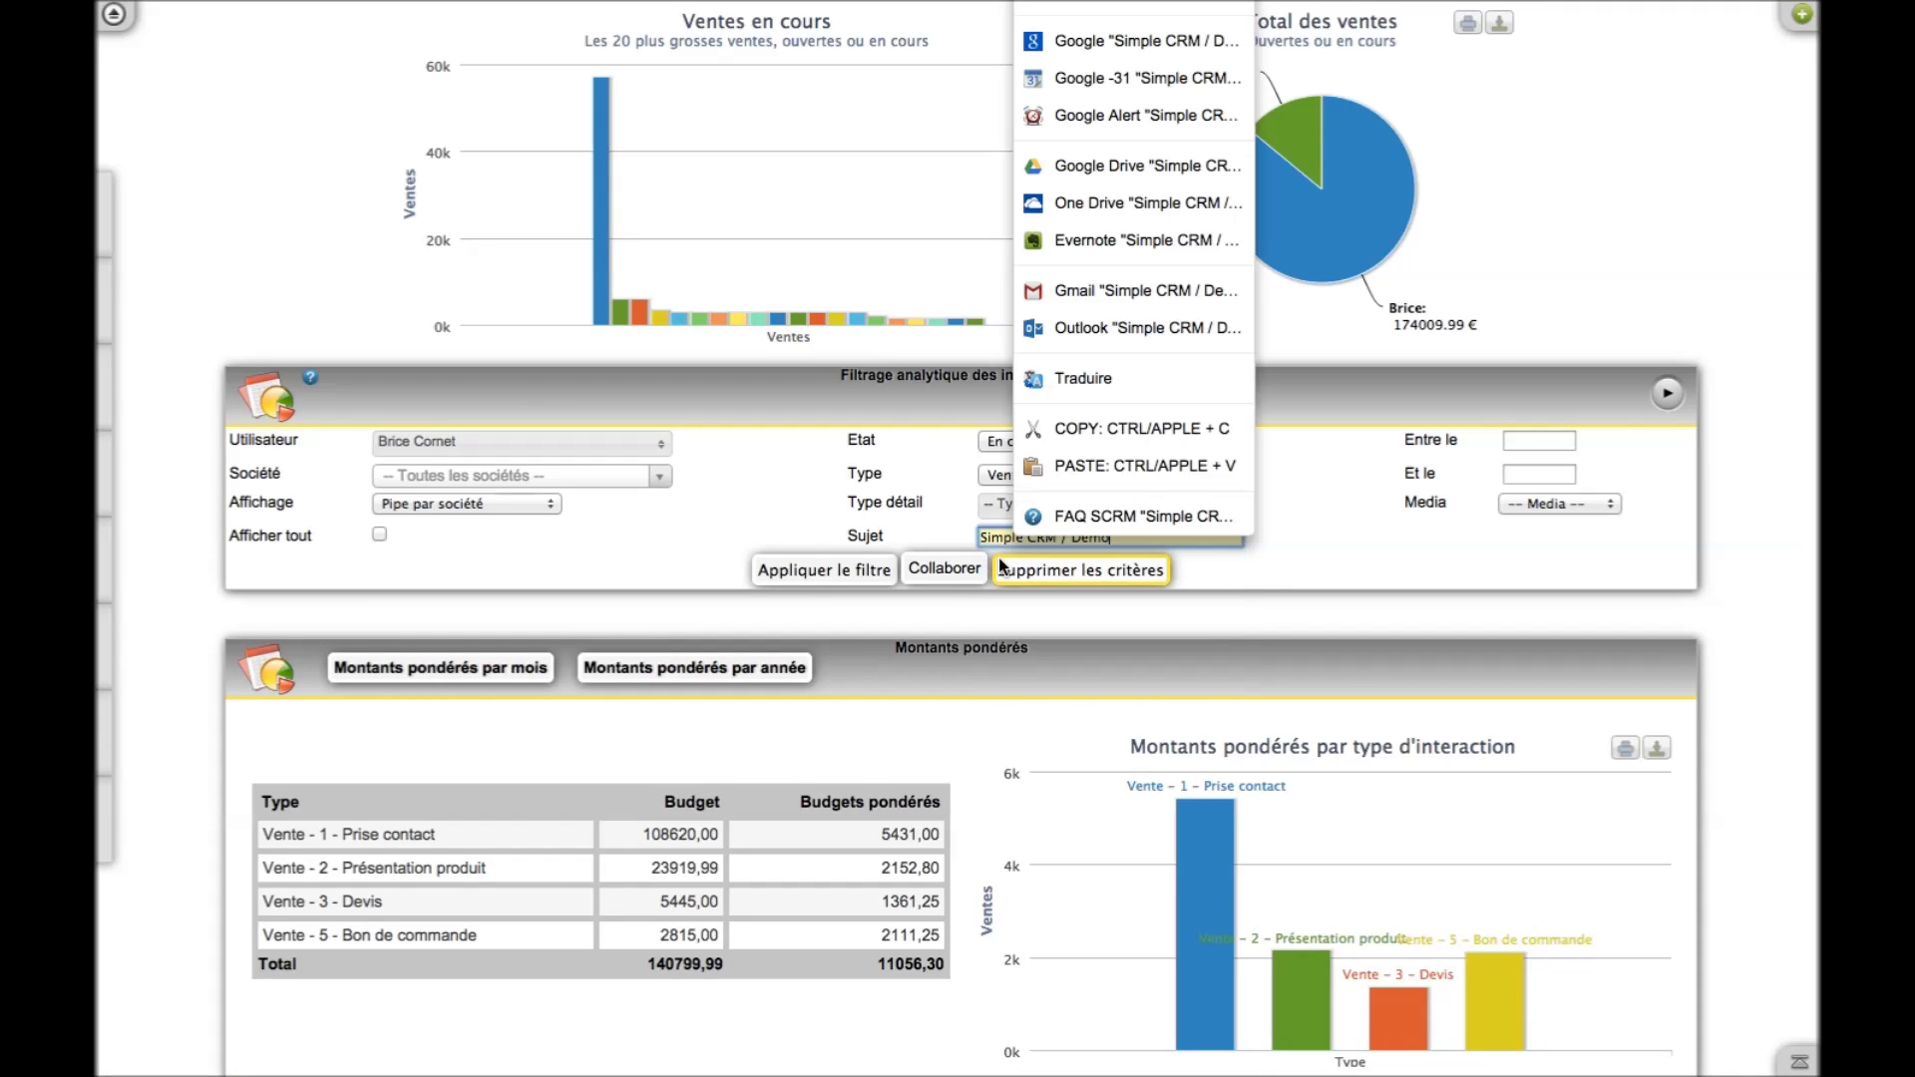
left_click(808, 568)
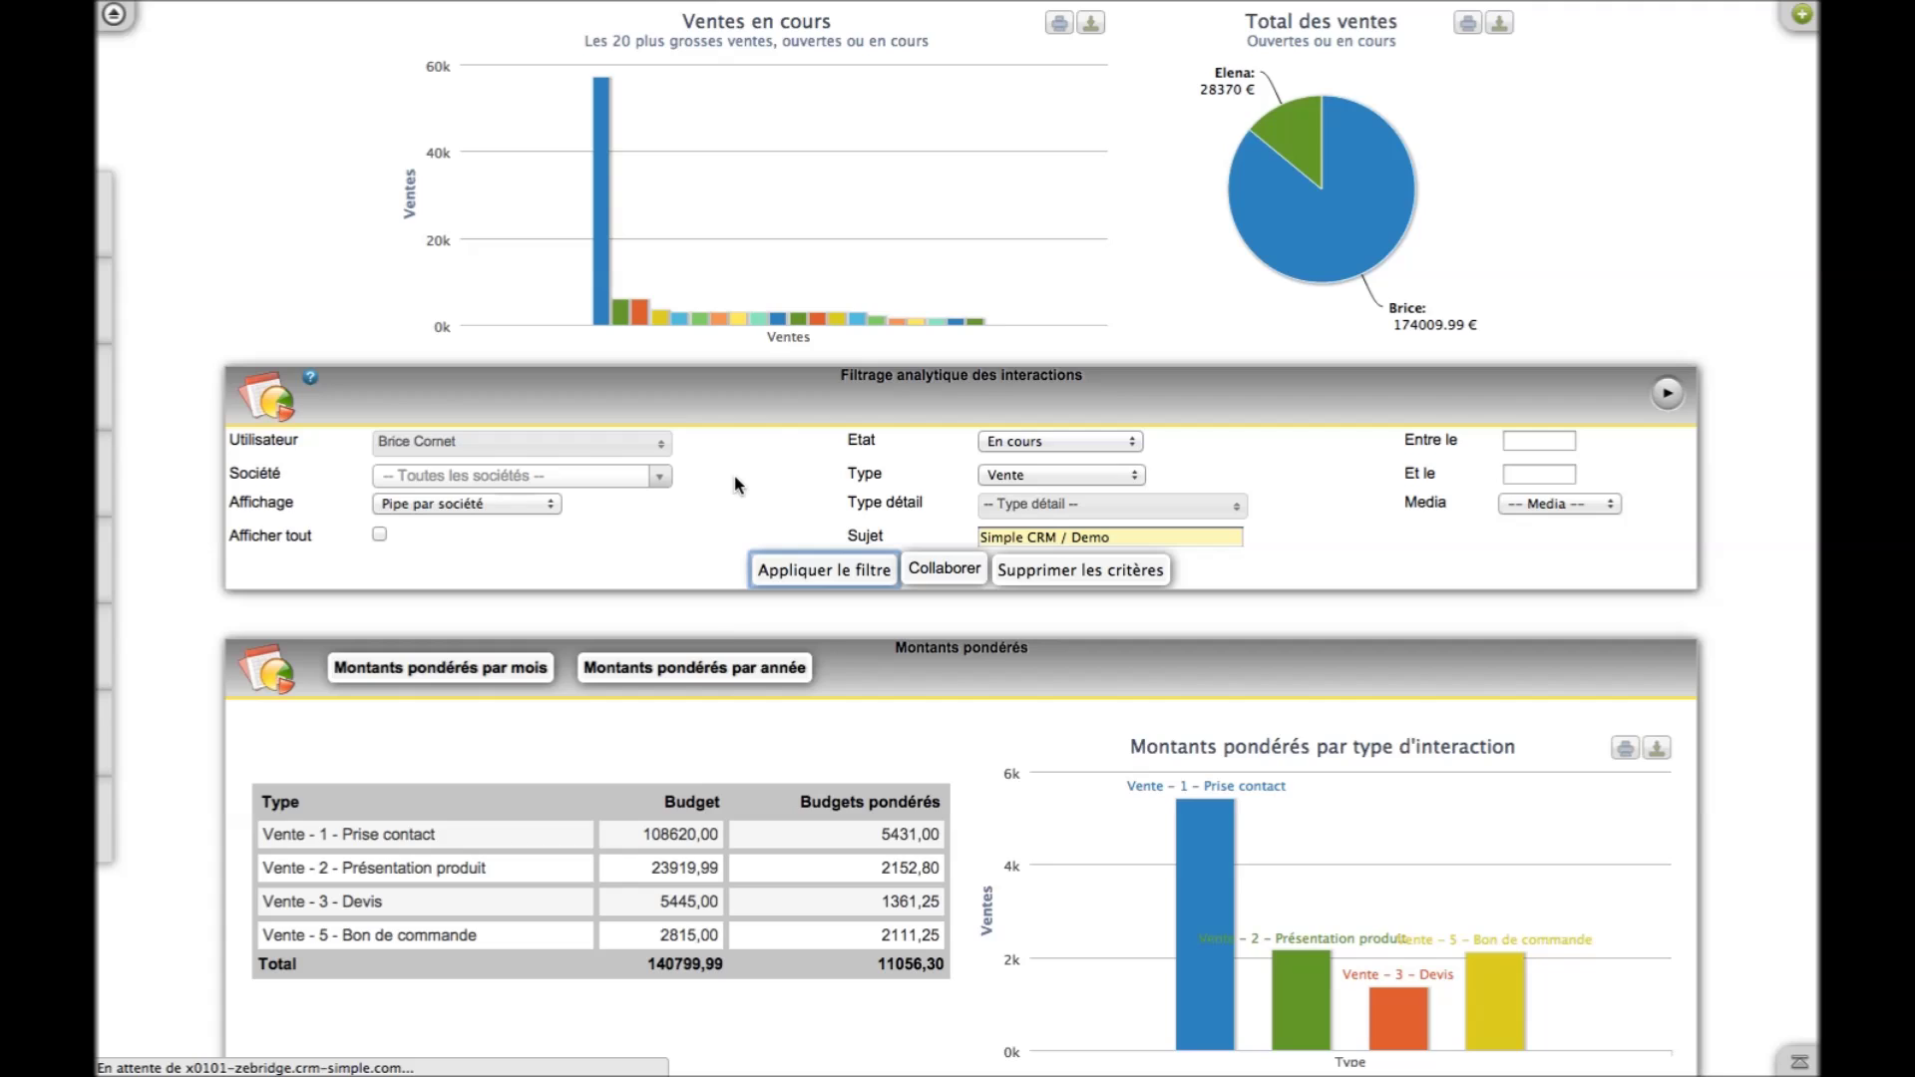
scroll(734, 476, "down", 6)
scroll(735, 483, "down", 2)
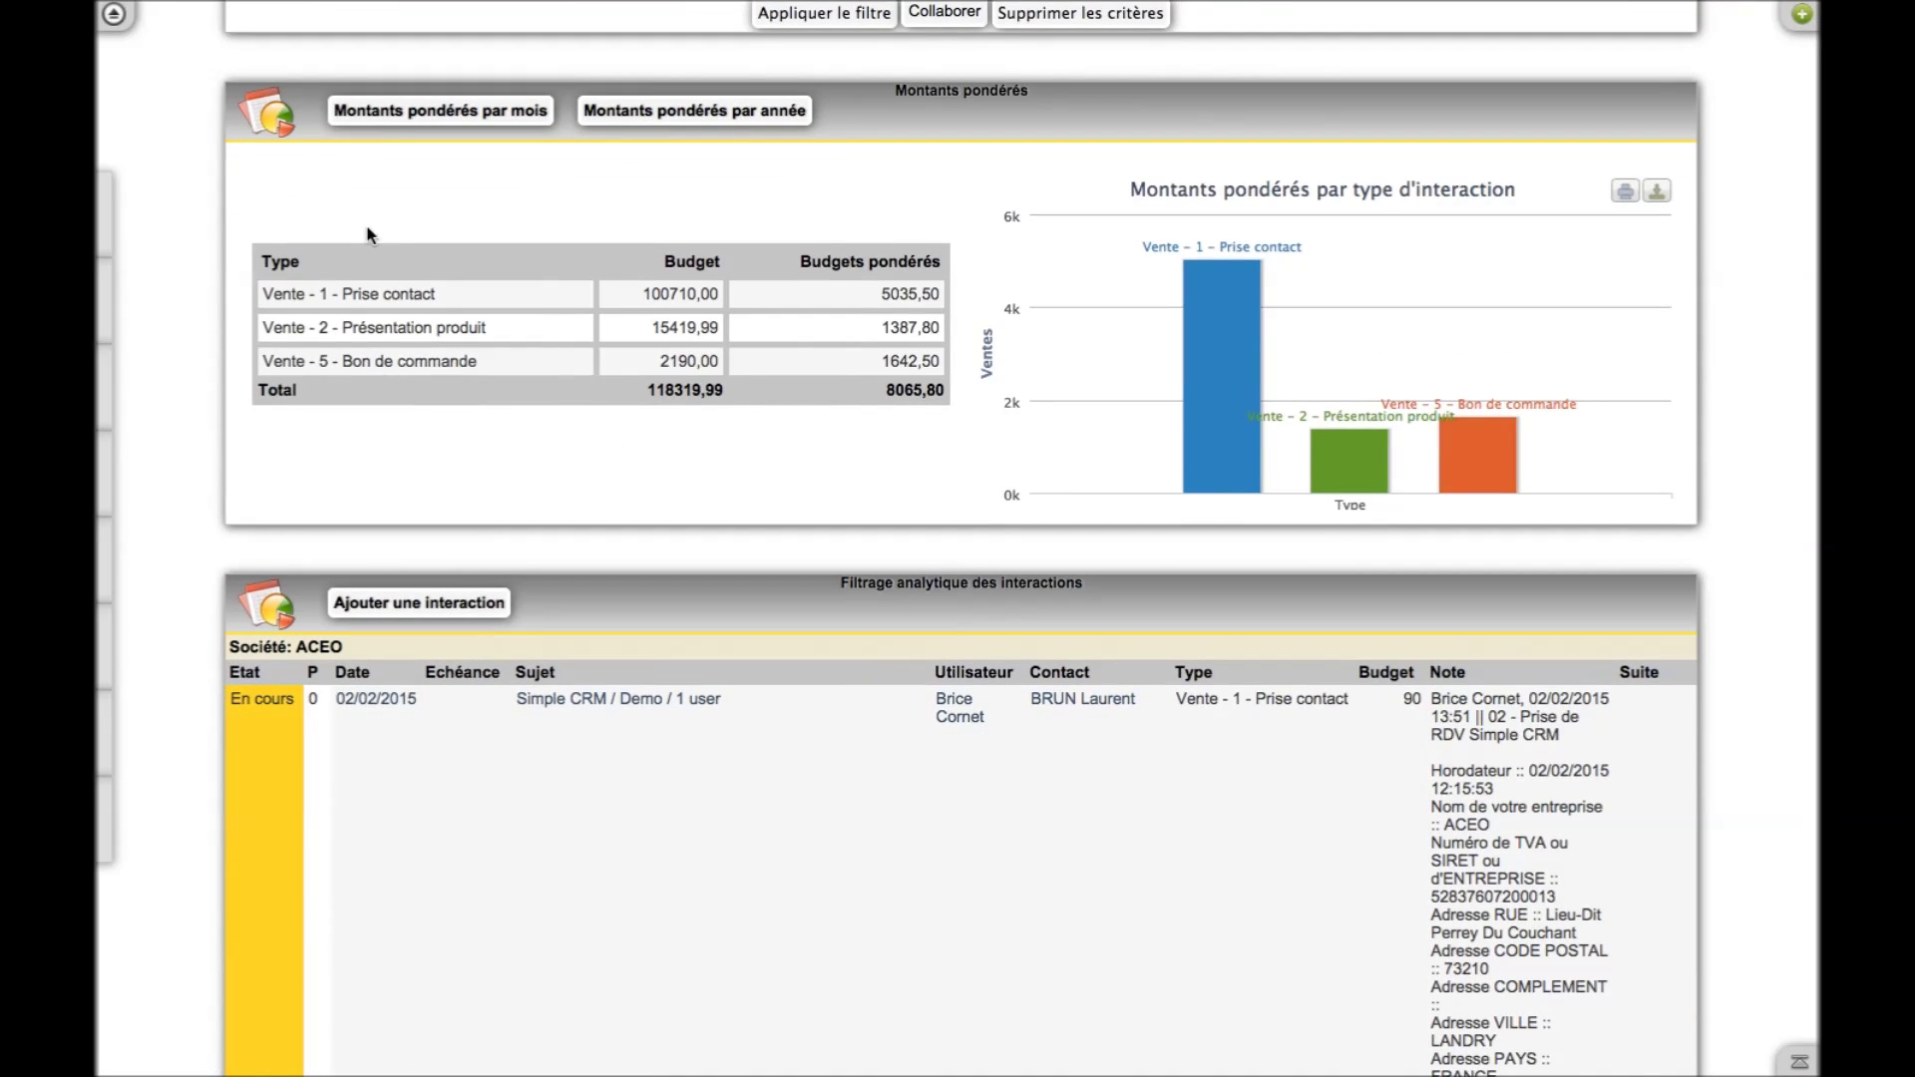
Browse the launcher's Rapports and Big data mining apps, then launch Clients en sommeil
left_click(114, 16)
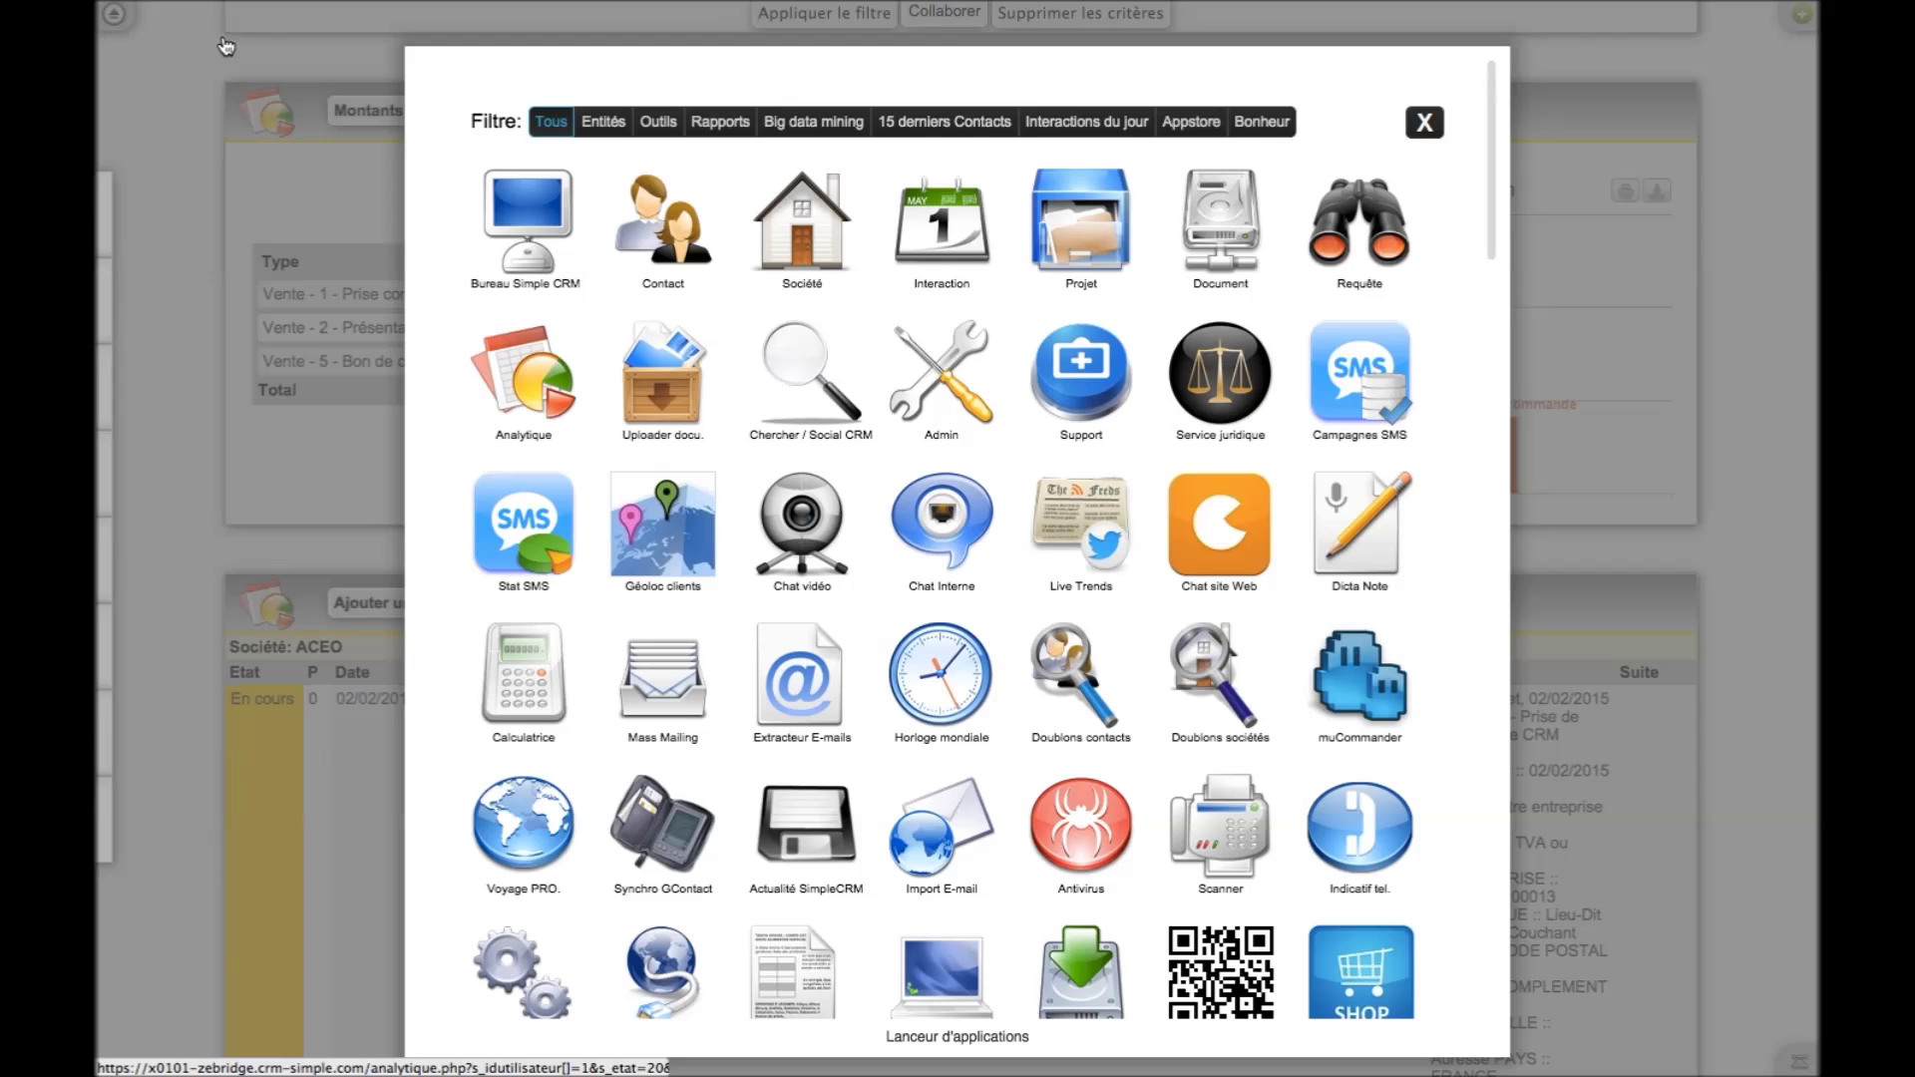
left_click(718, 125)
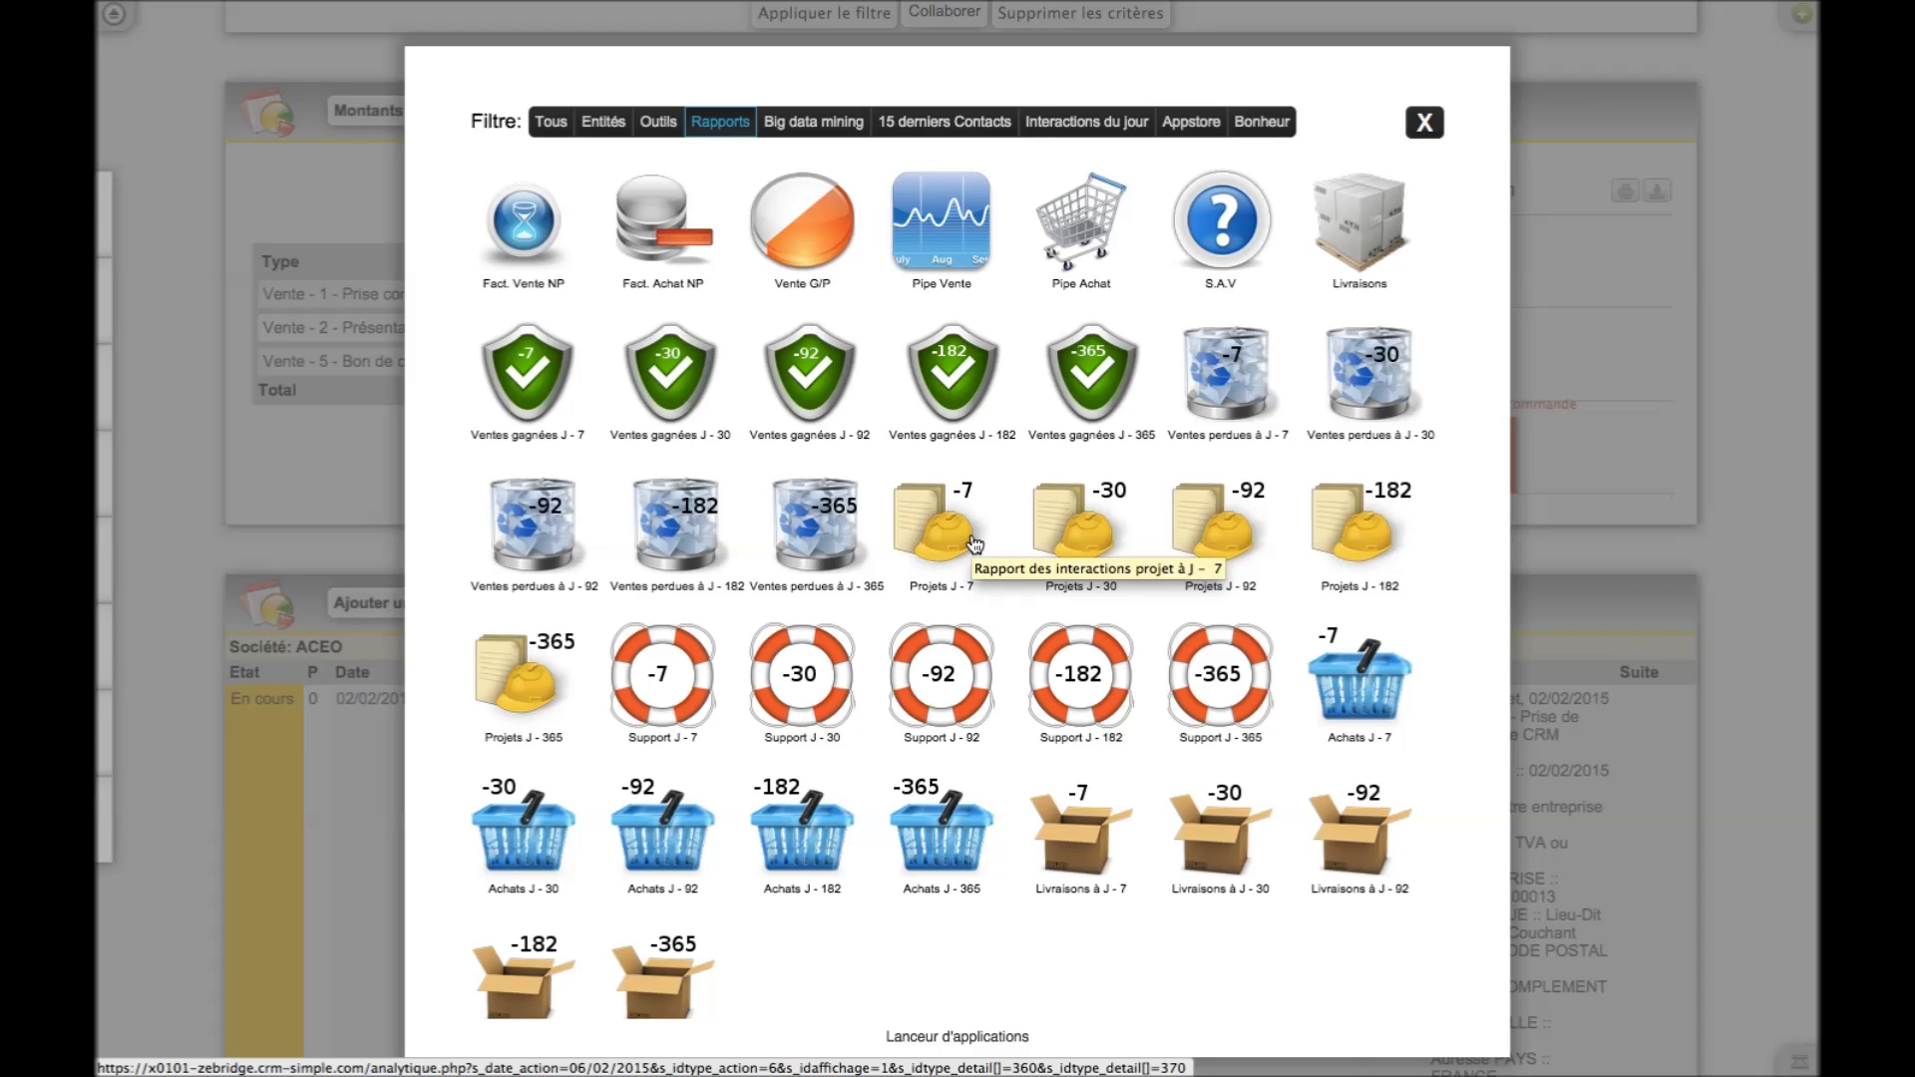
left_click(816, 124)
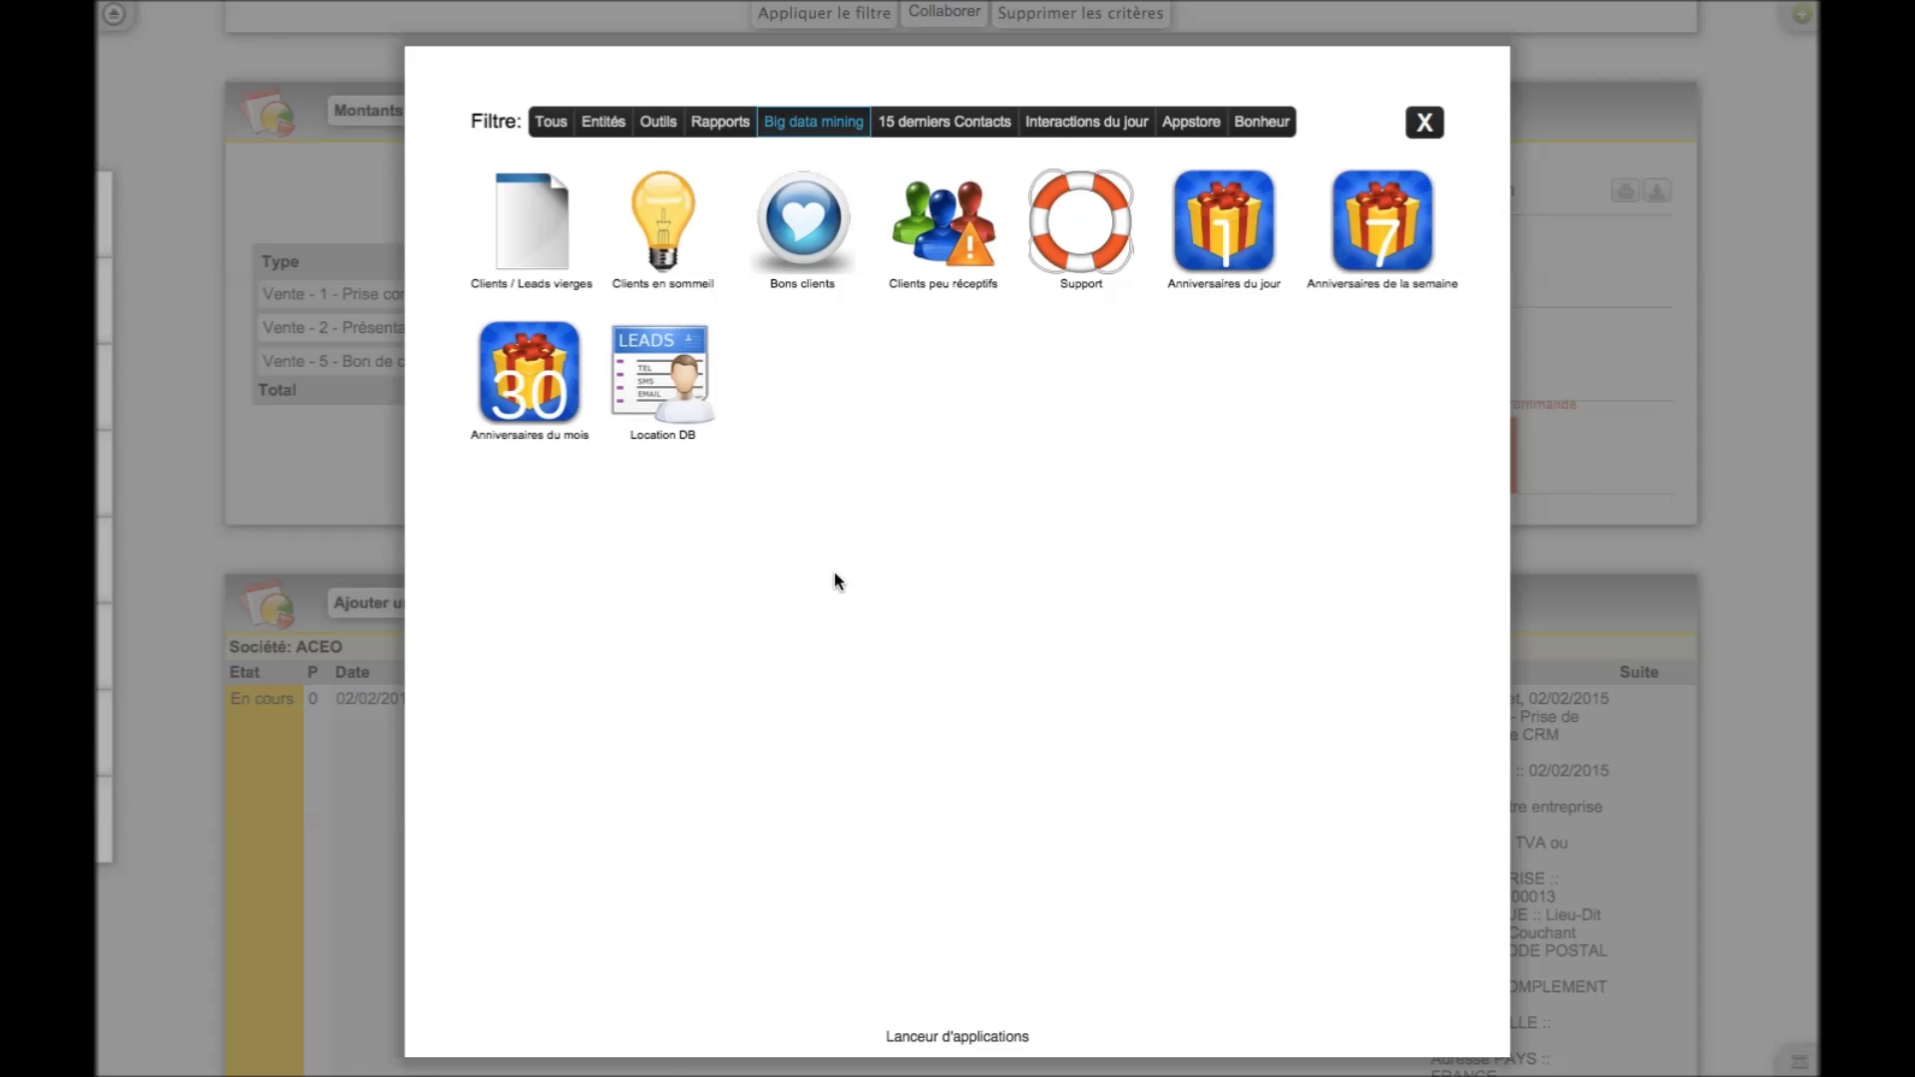
left_click(656, 209)
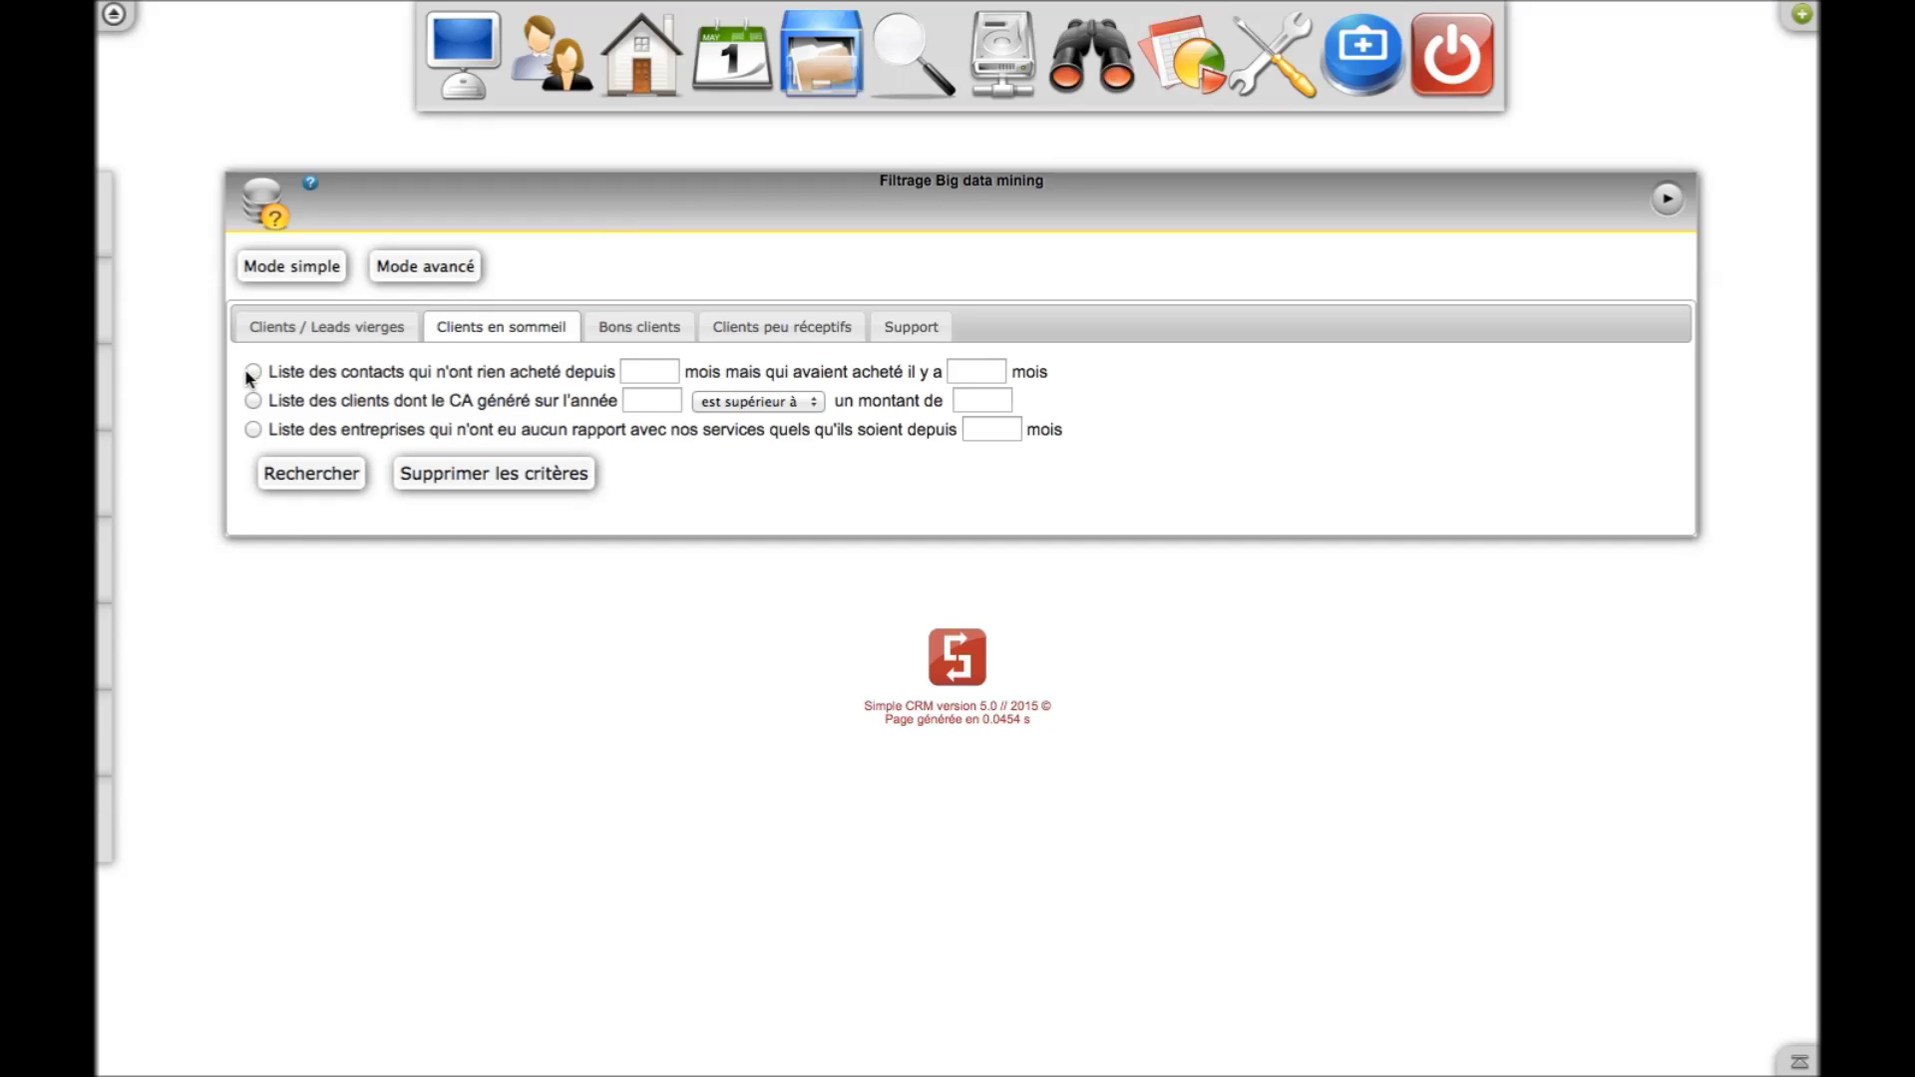
Search for contacts with no purchase for 12 months who had bought 24 months ago, finding 8
left_click(644, 375)
left_click(654, 403)
left_click(974, 369)
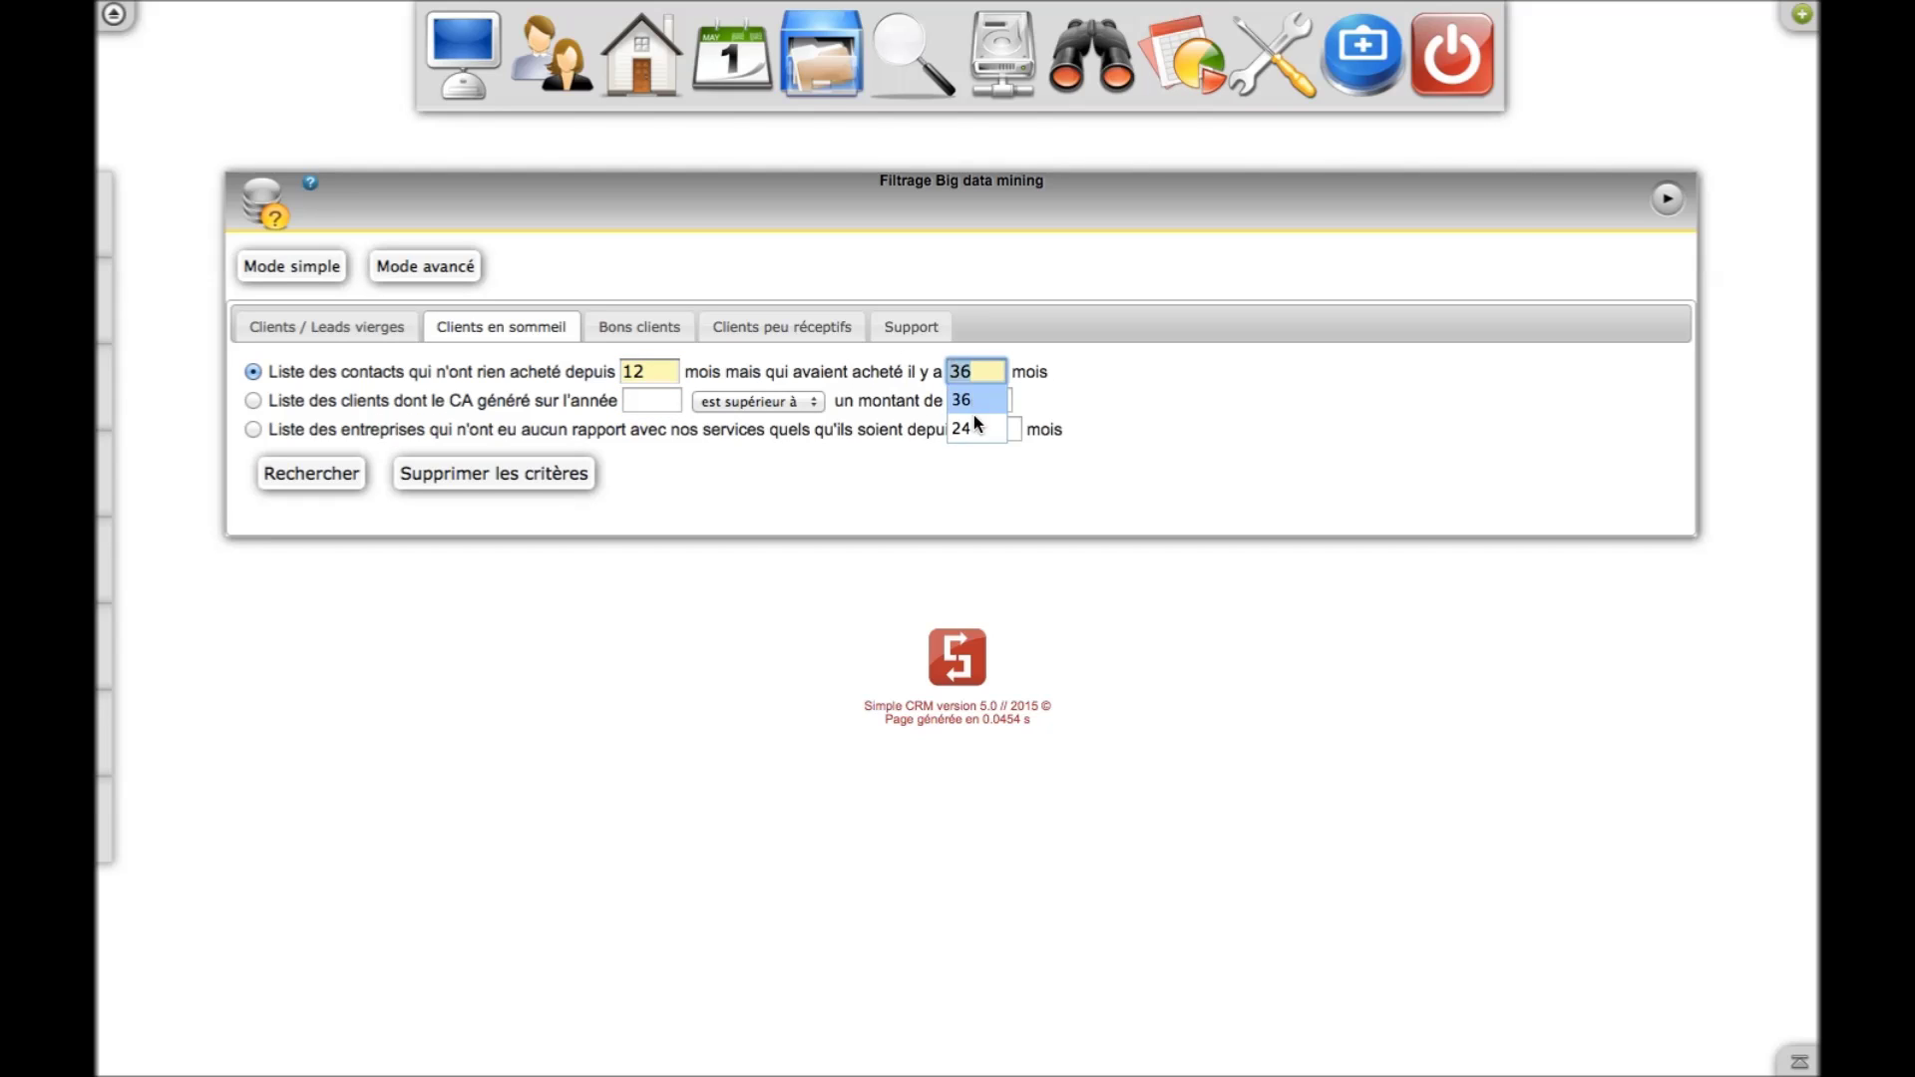
left_click(973, 427)
left_click(311, 479)
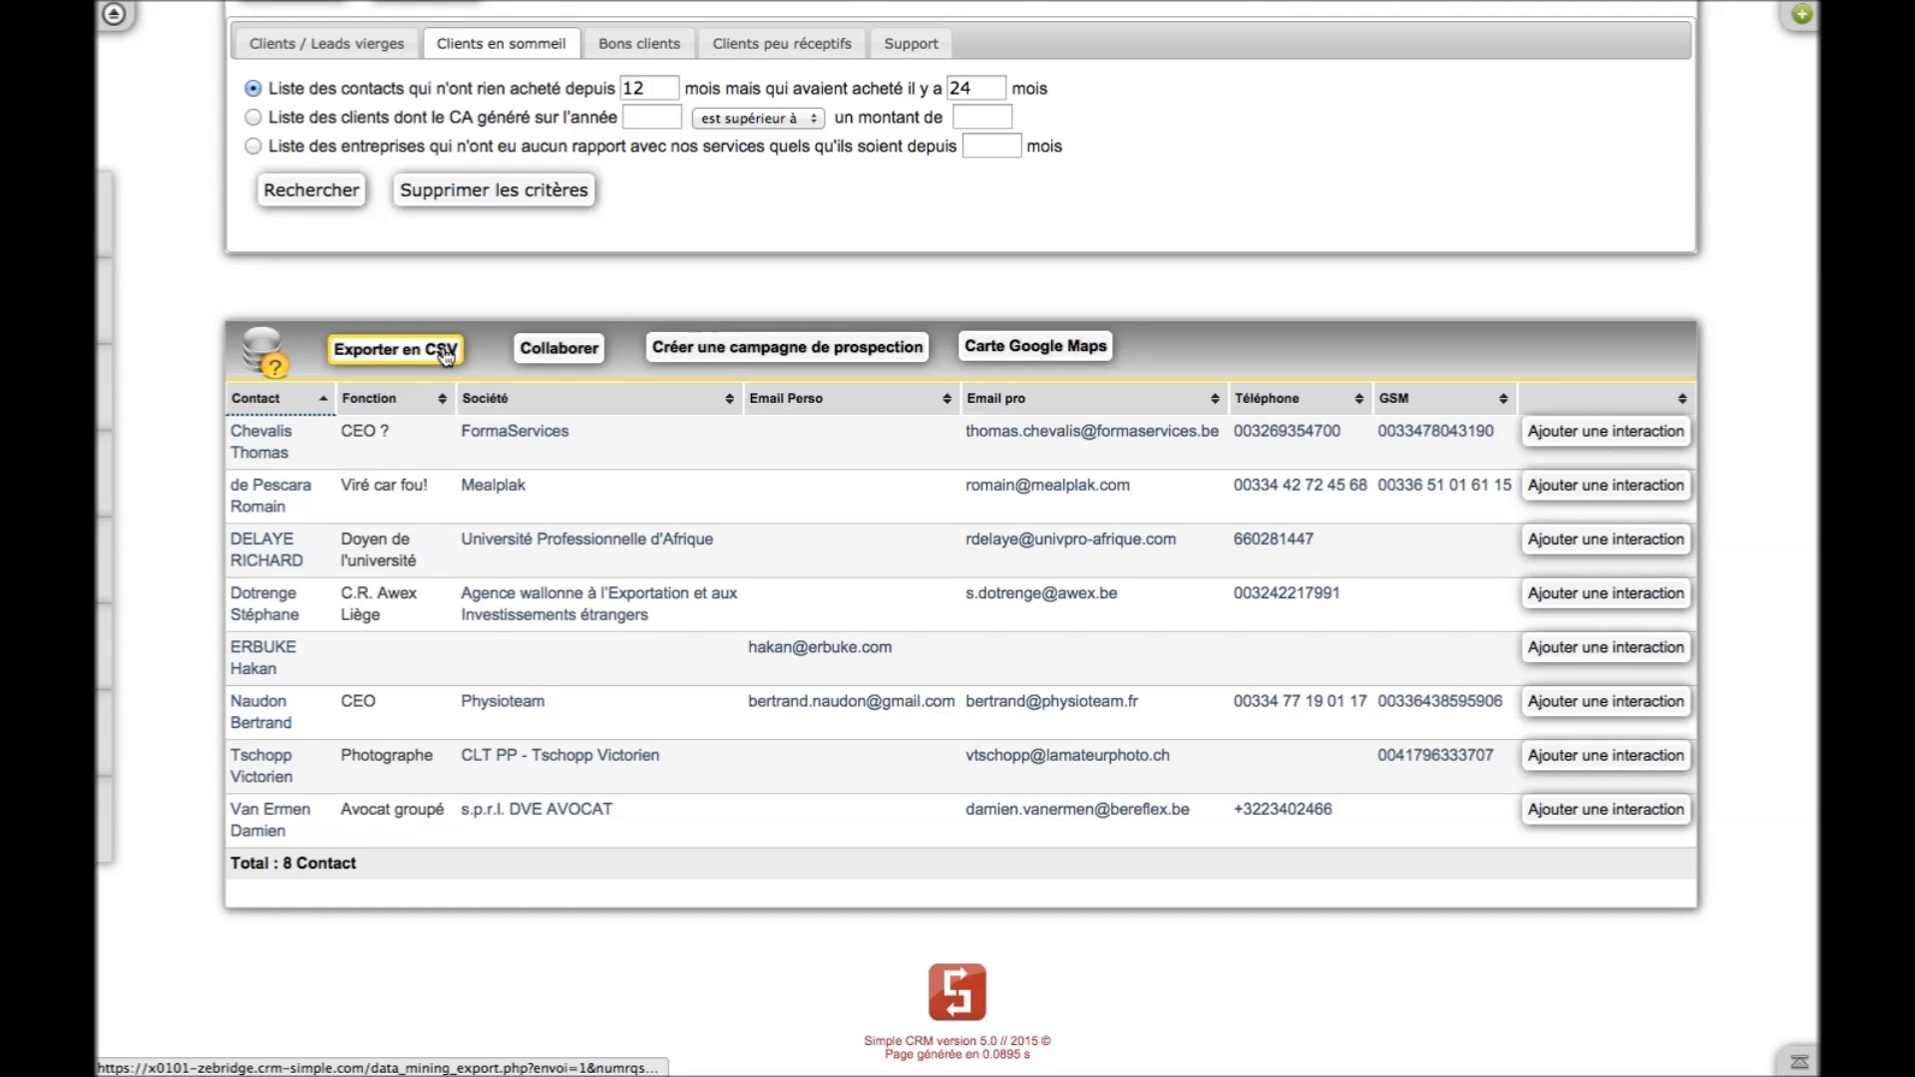
scroll(688, 289, "up", 2)
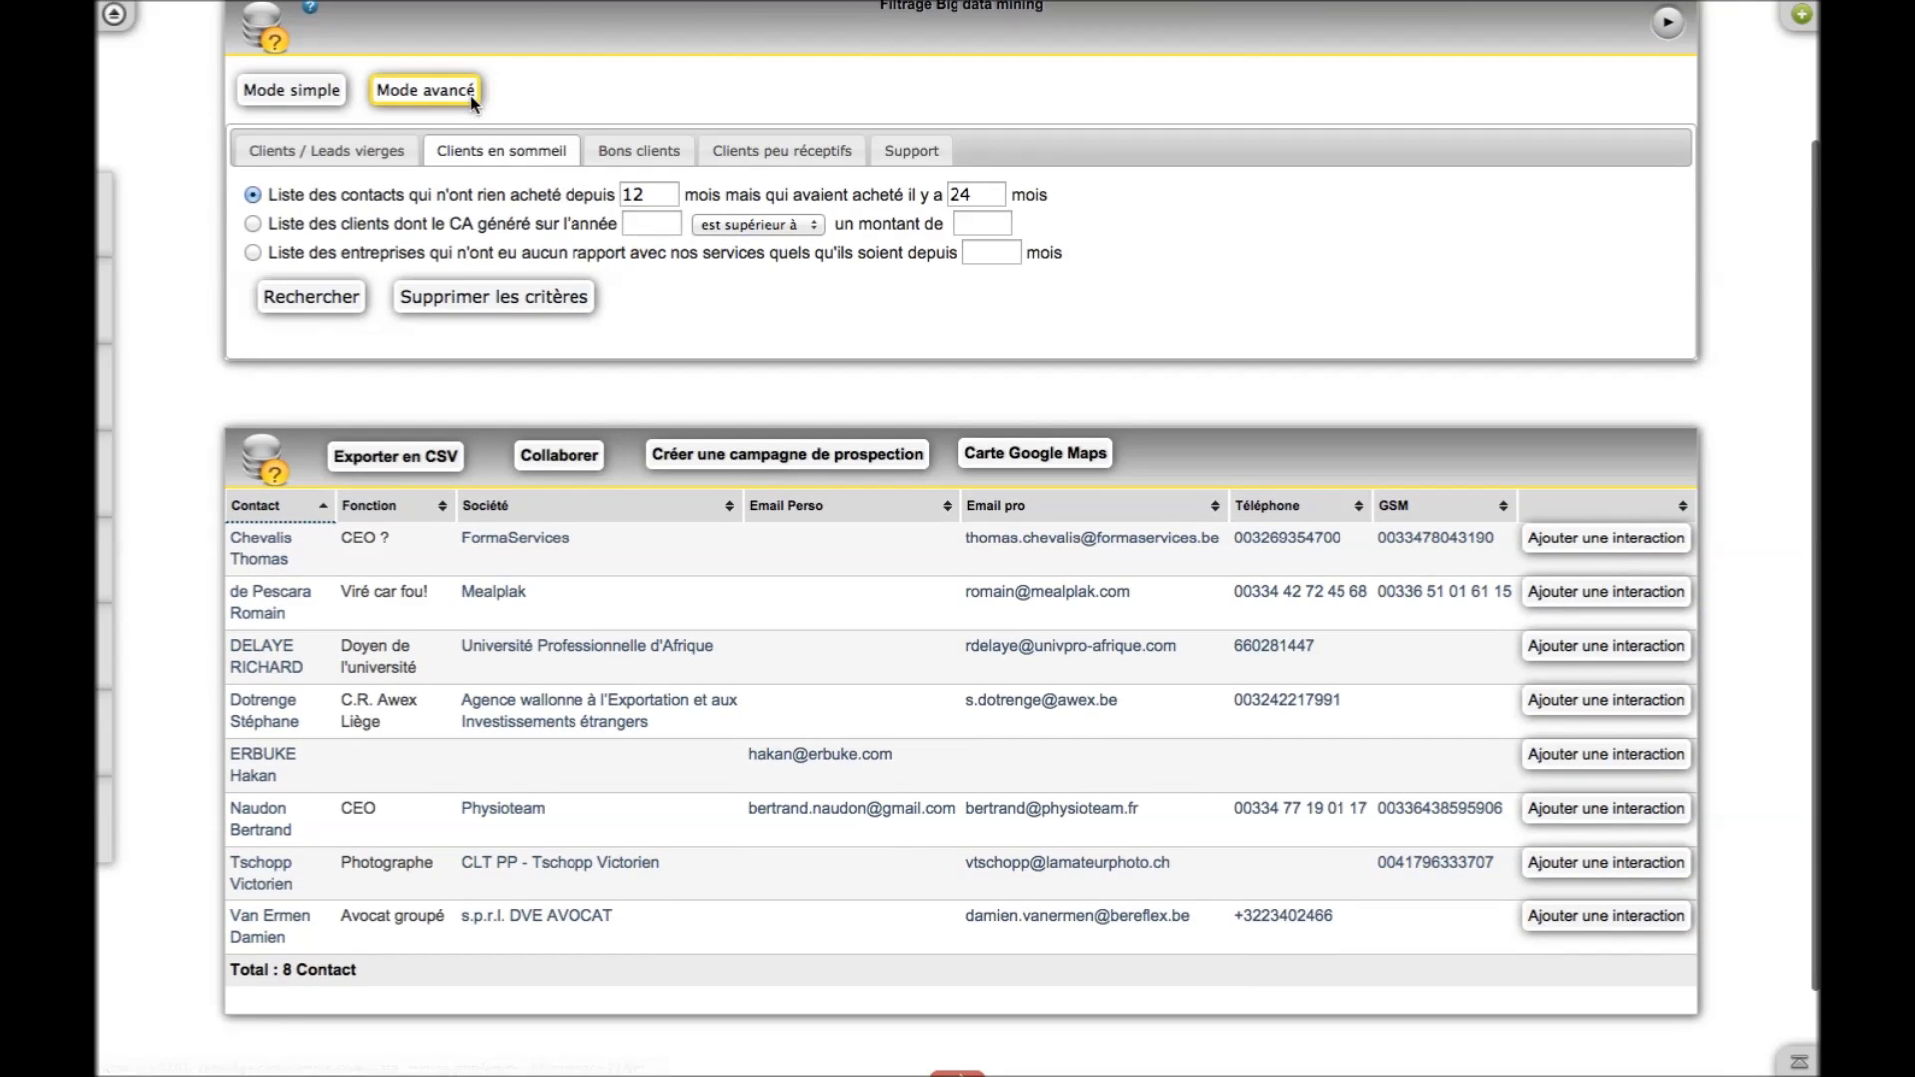
Switch big data mining to Mode avancé and look through the Centres d'intérêts categories
left_click(466, 96)
scroll(466, 97, "up", 3)
scroll(978, 431, "down", 5)
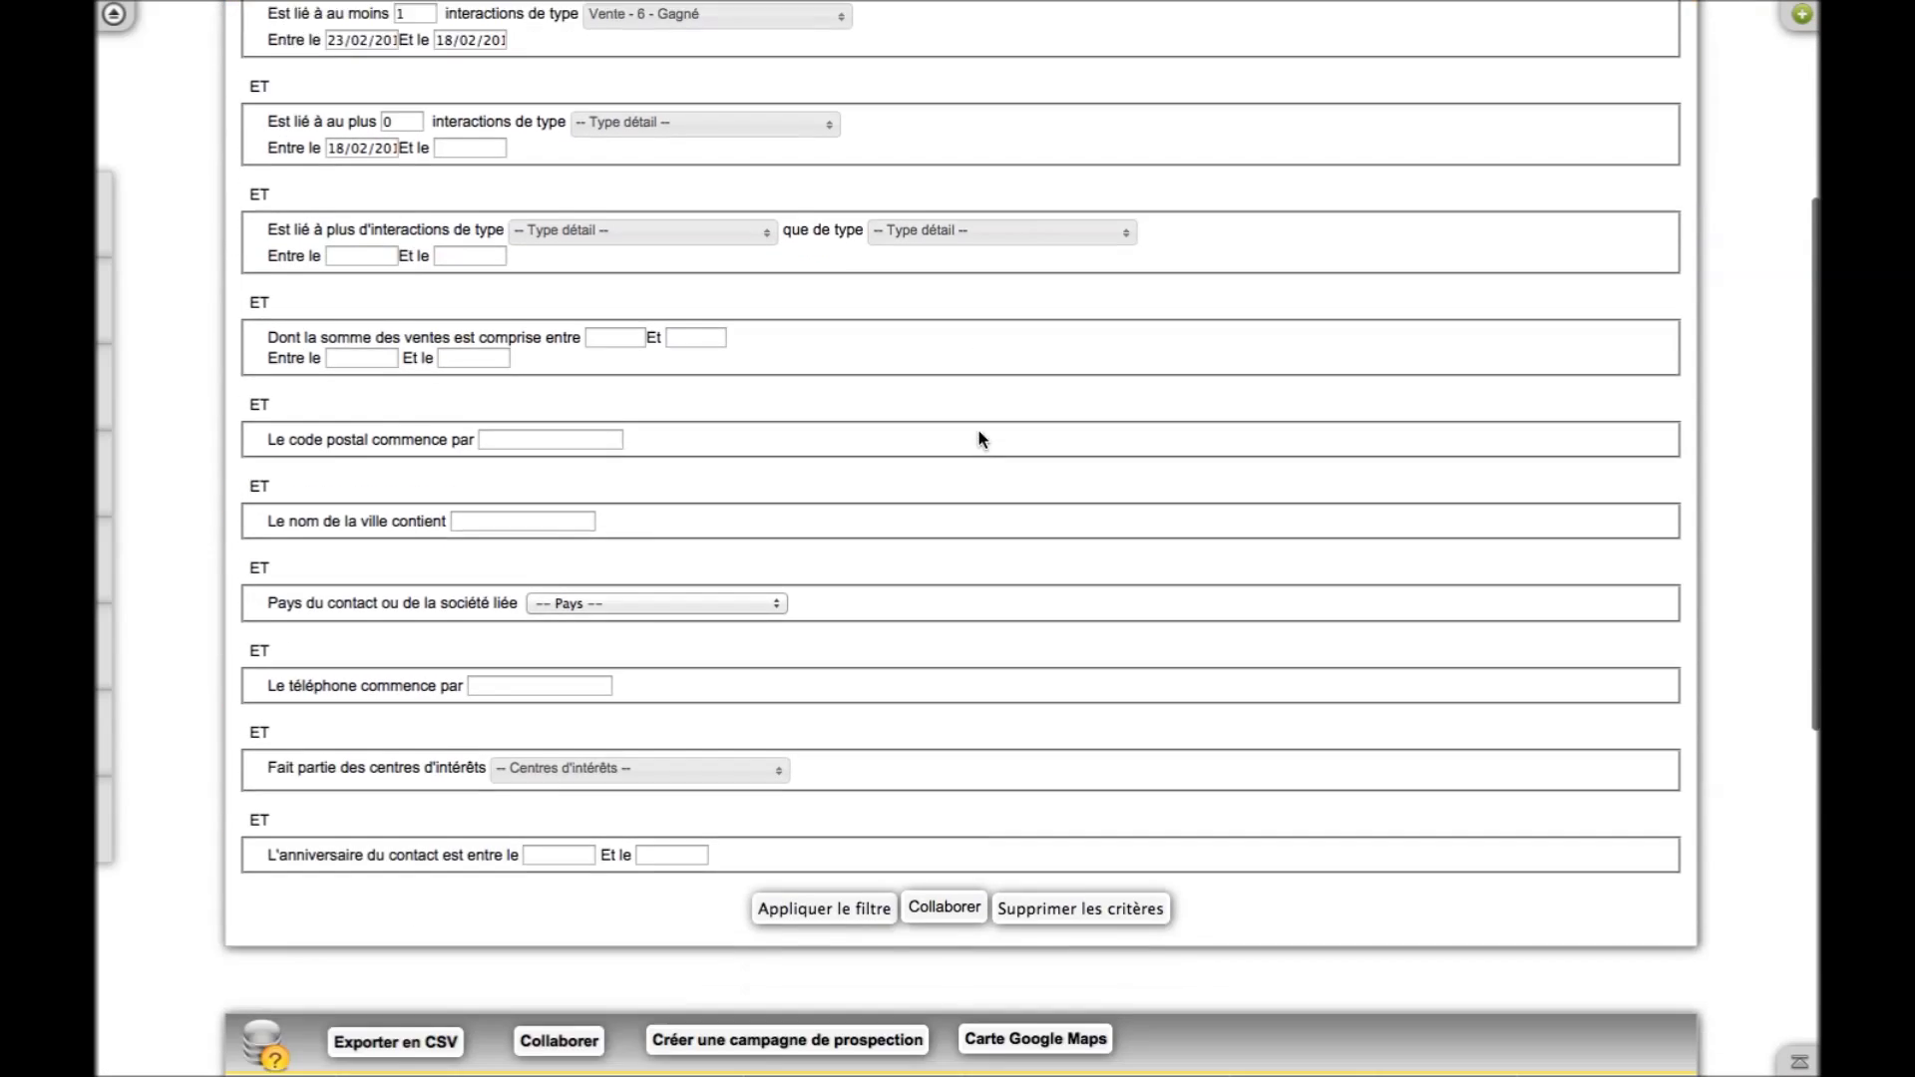
left_click(774, 679)
scroll(726, 778, "down", 5)
scroll(726, 774, "down", 15)
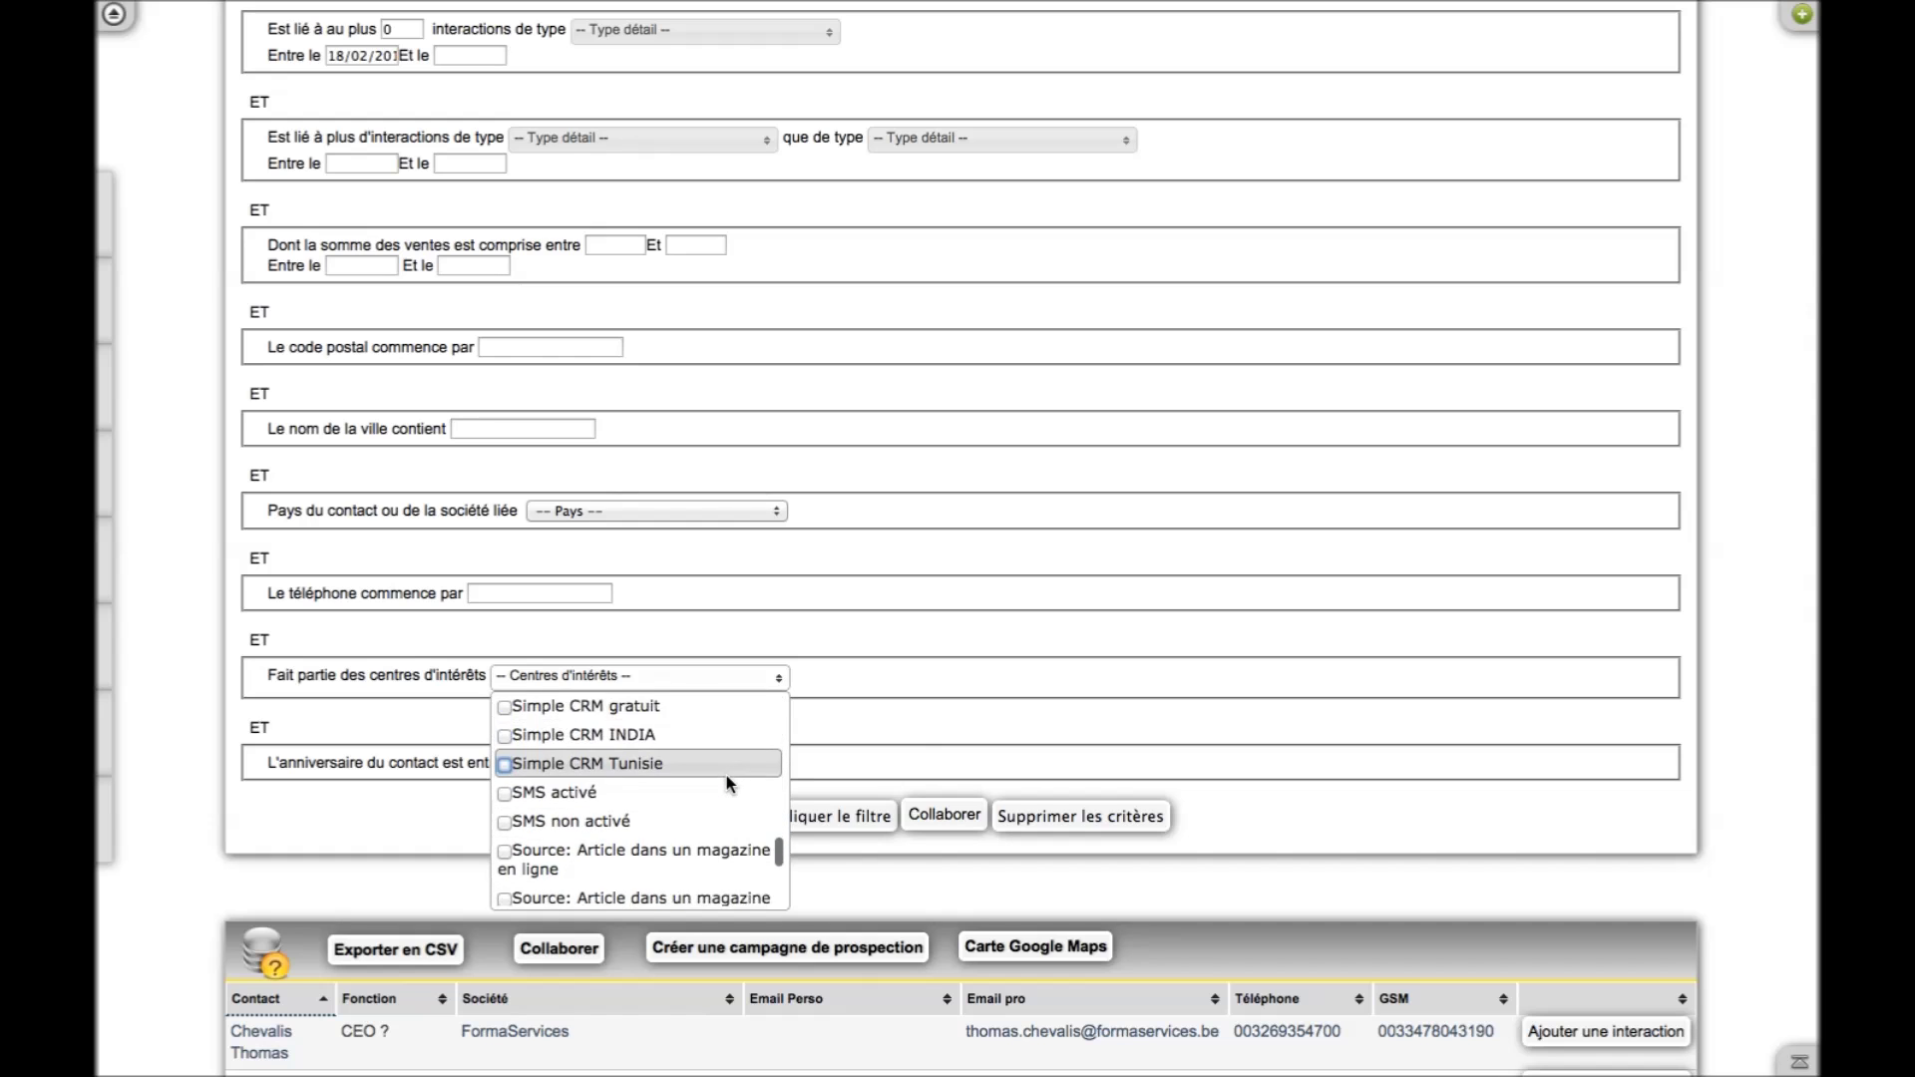
left_click(944, 668)
Show only the Big data mining apps in the application launcher
scroll(943, 669, "up", 5)
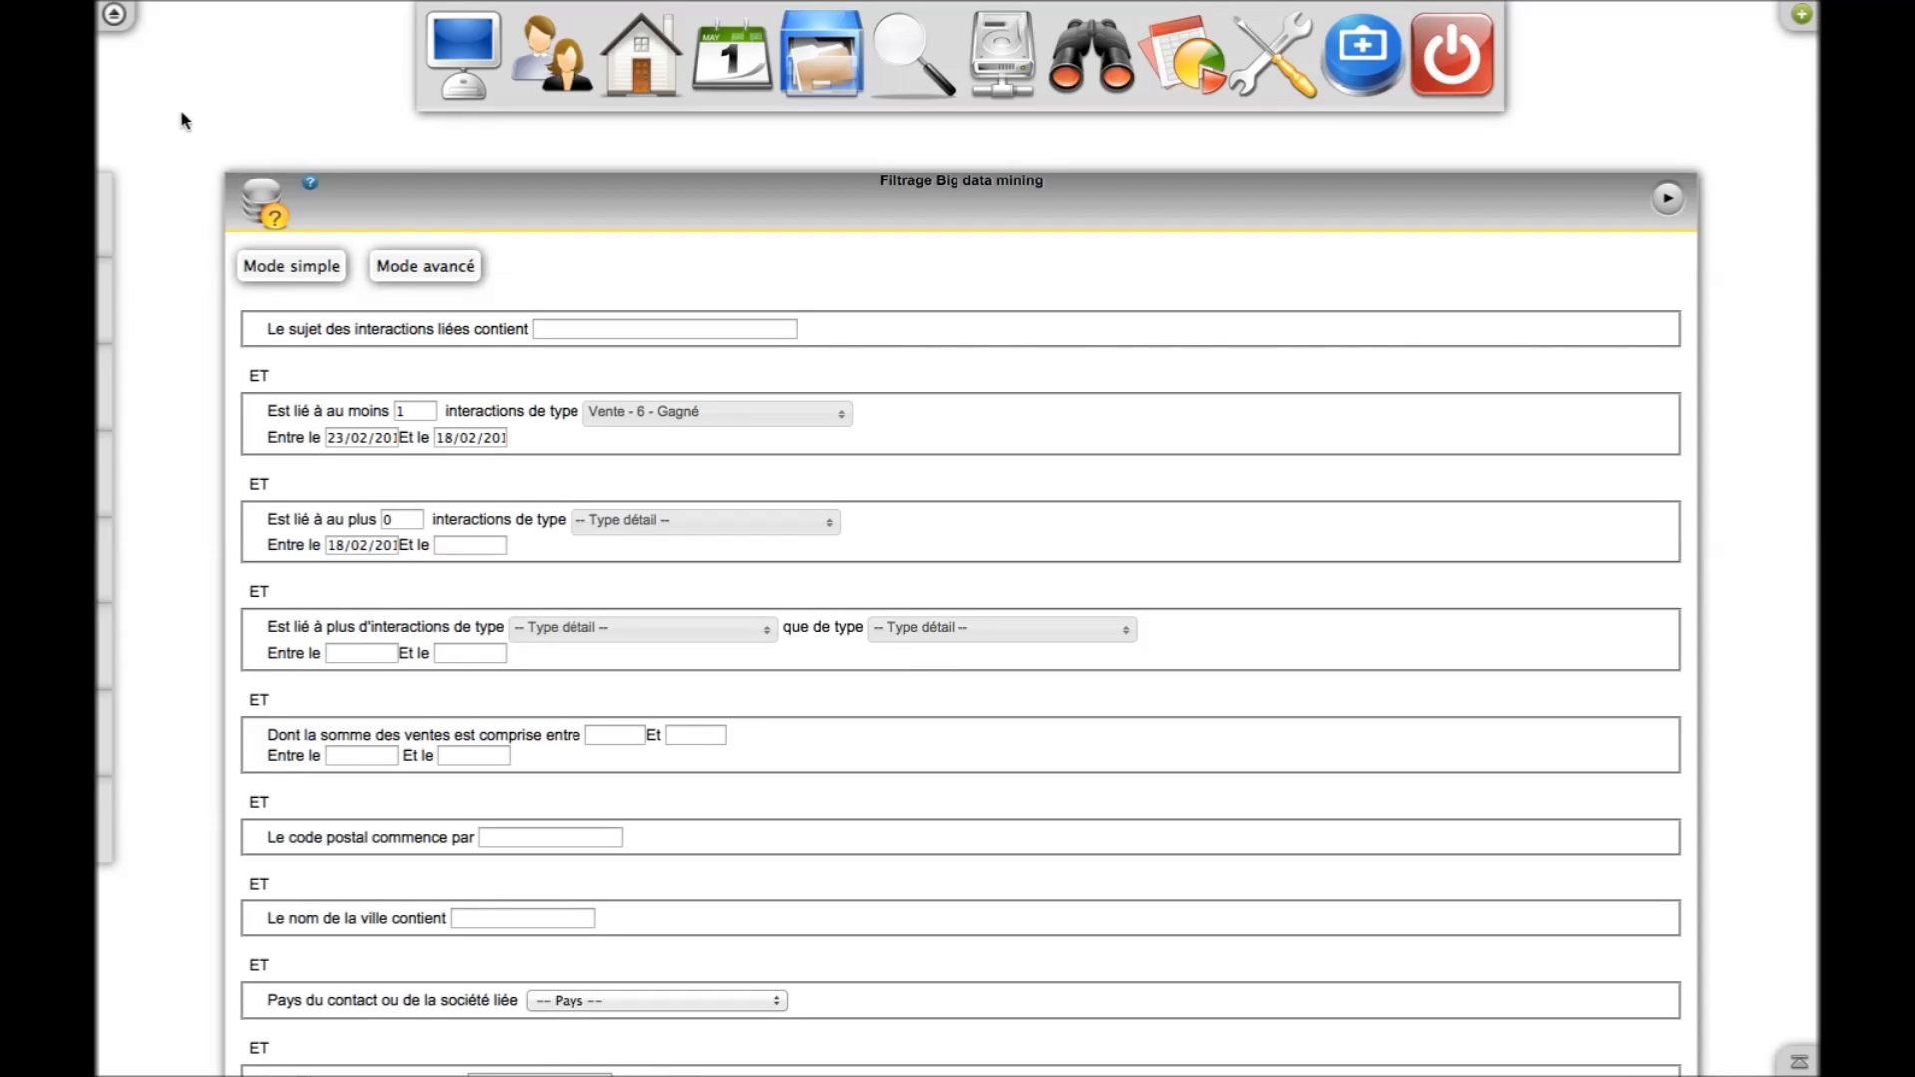
left_click(113, 15)
left_click(790, 124)
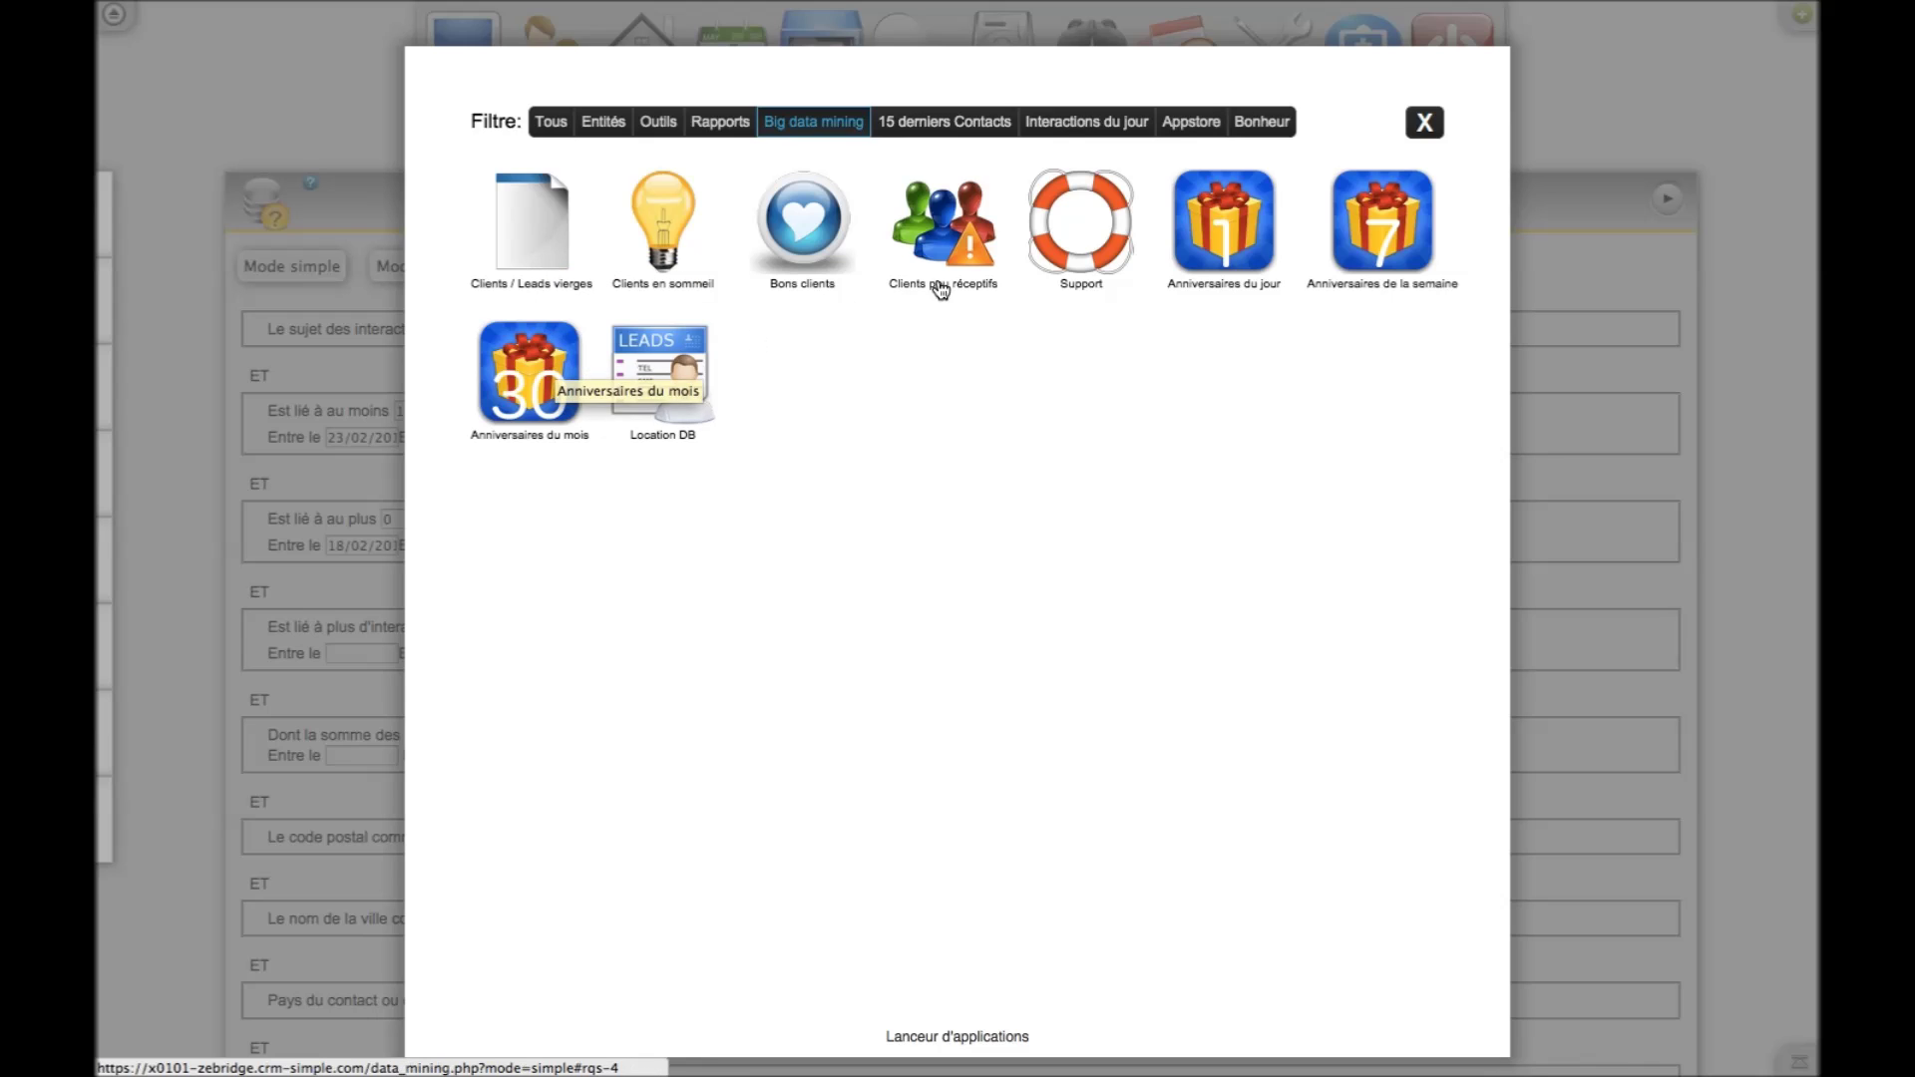
Browse the launcher's recent contacts, today's interactions, Appstore and Bonheur apps, then close it
left_click(971, 138)
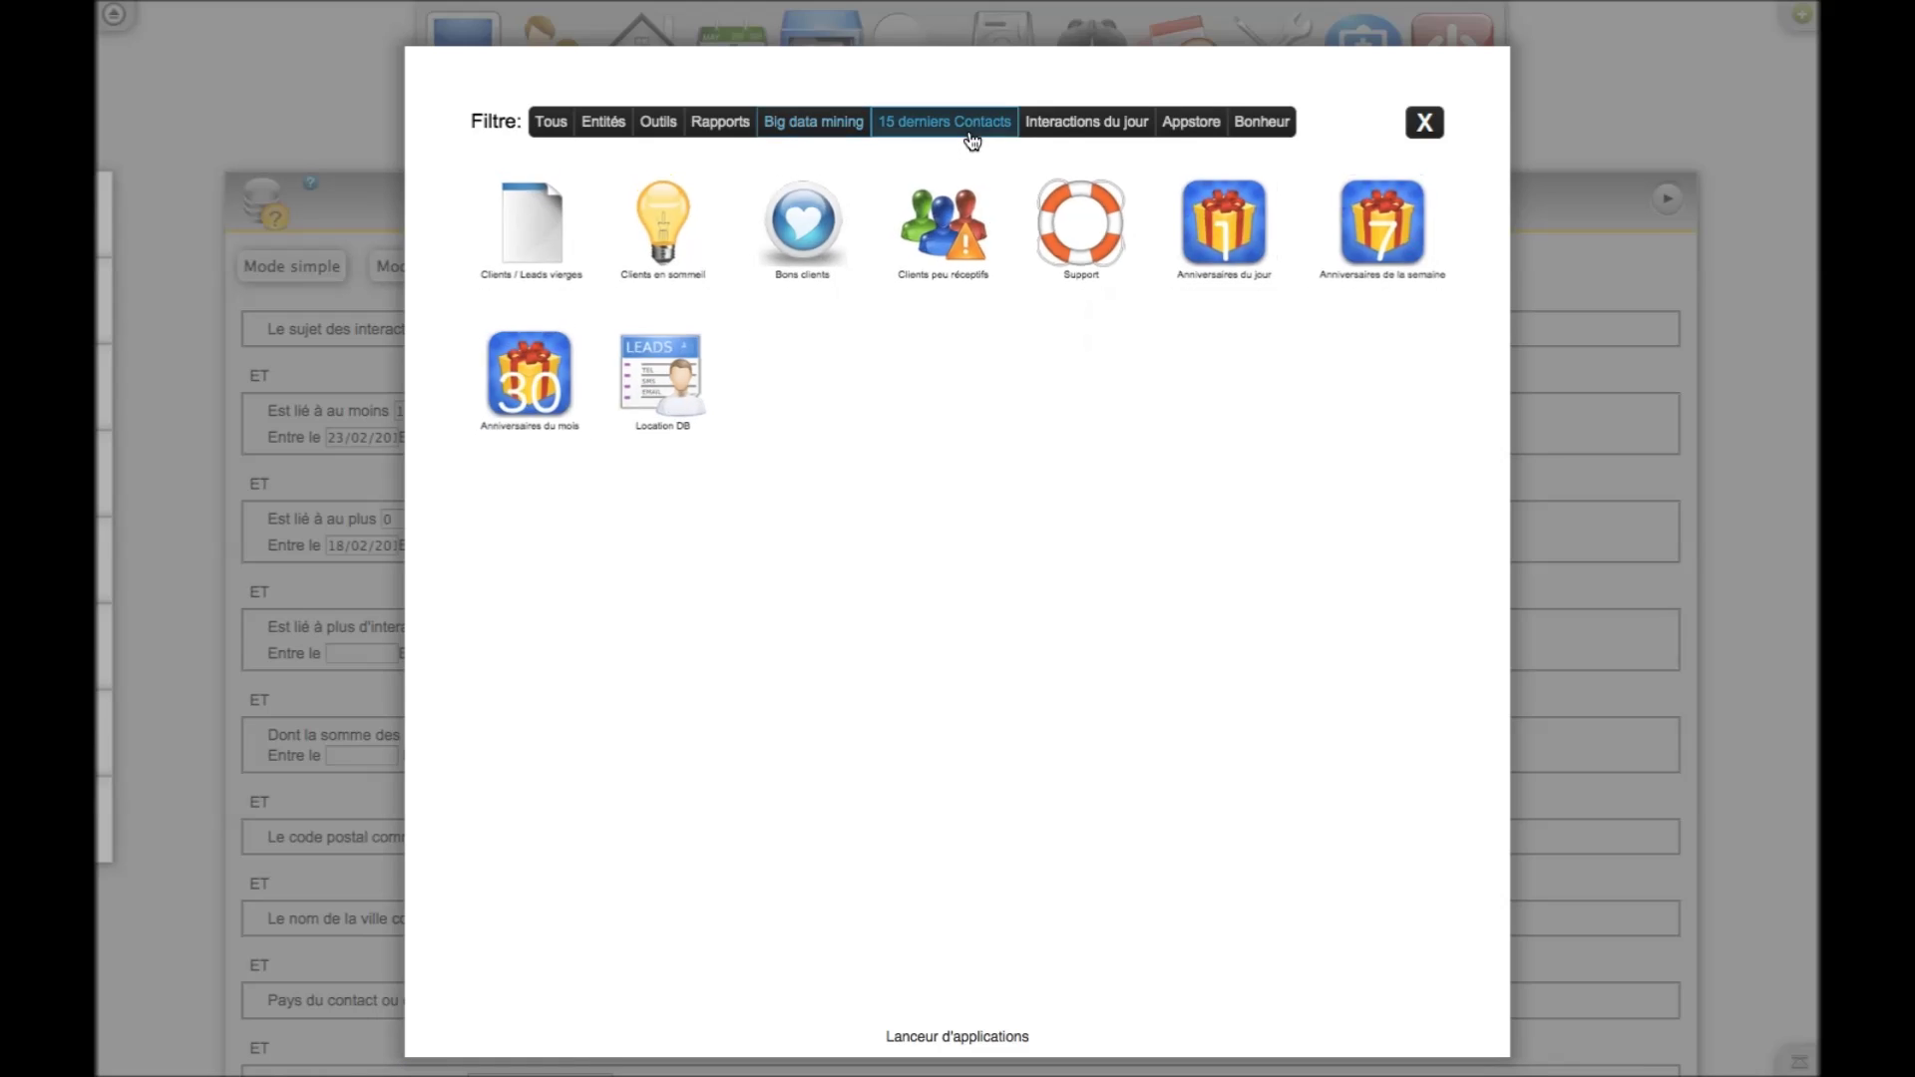
left_click(1075, 124)
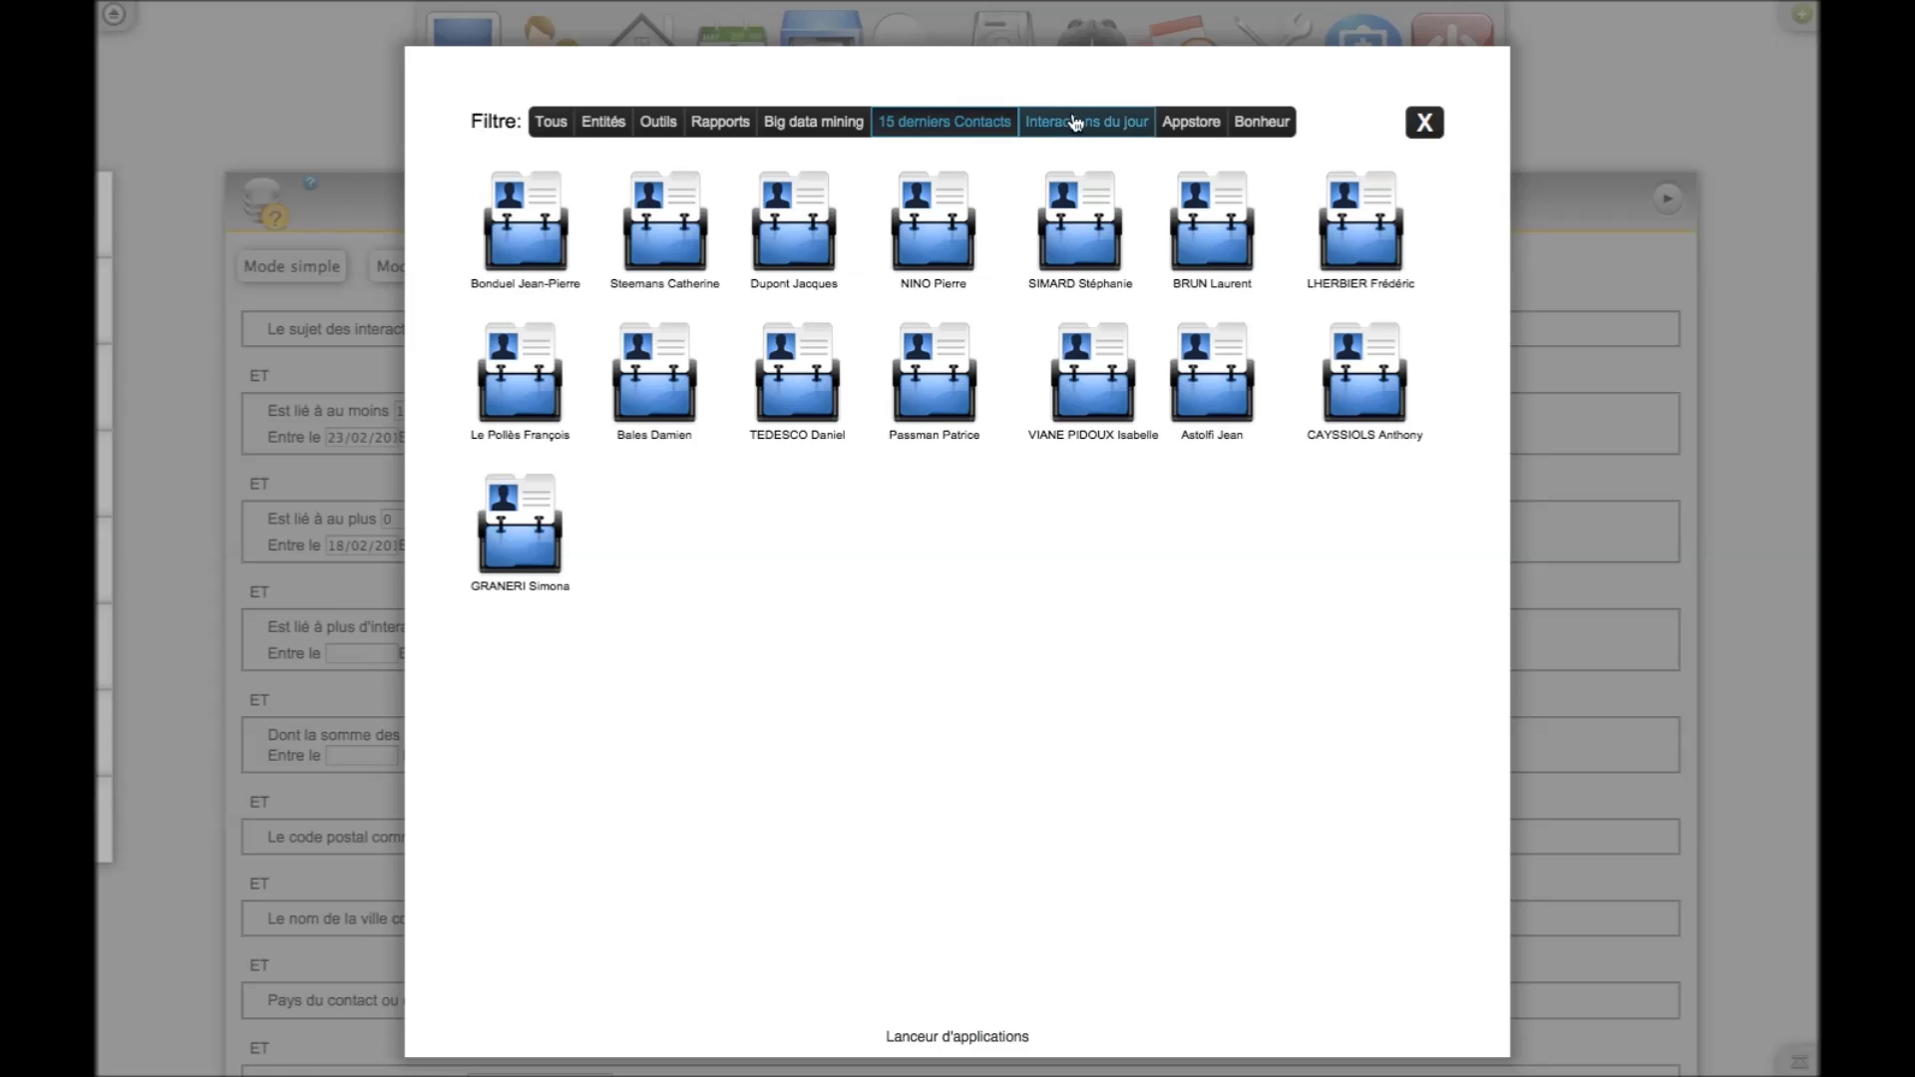
left_click(1187, 126)
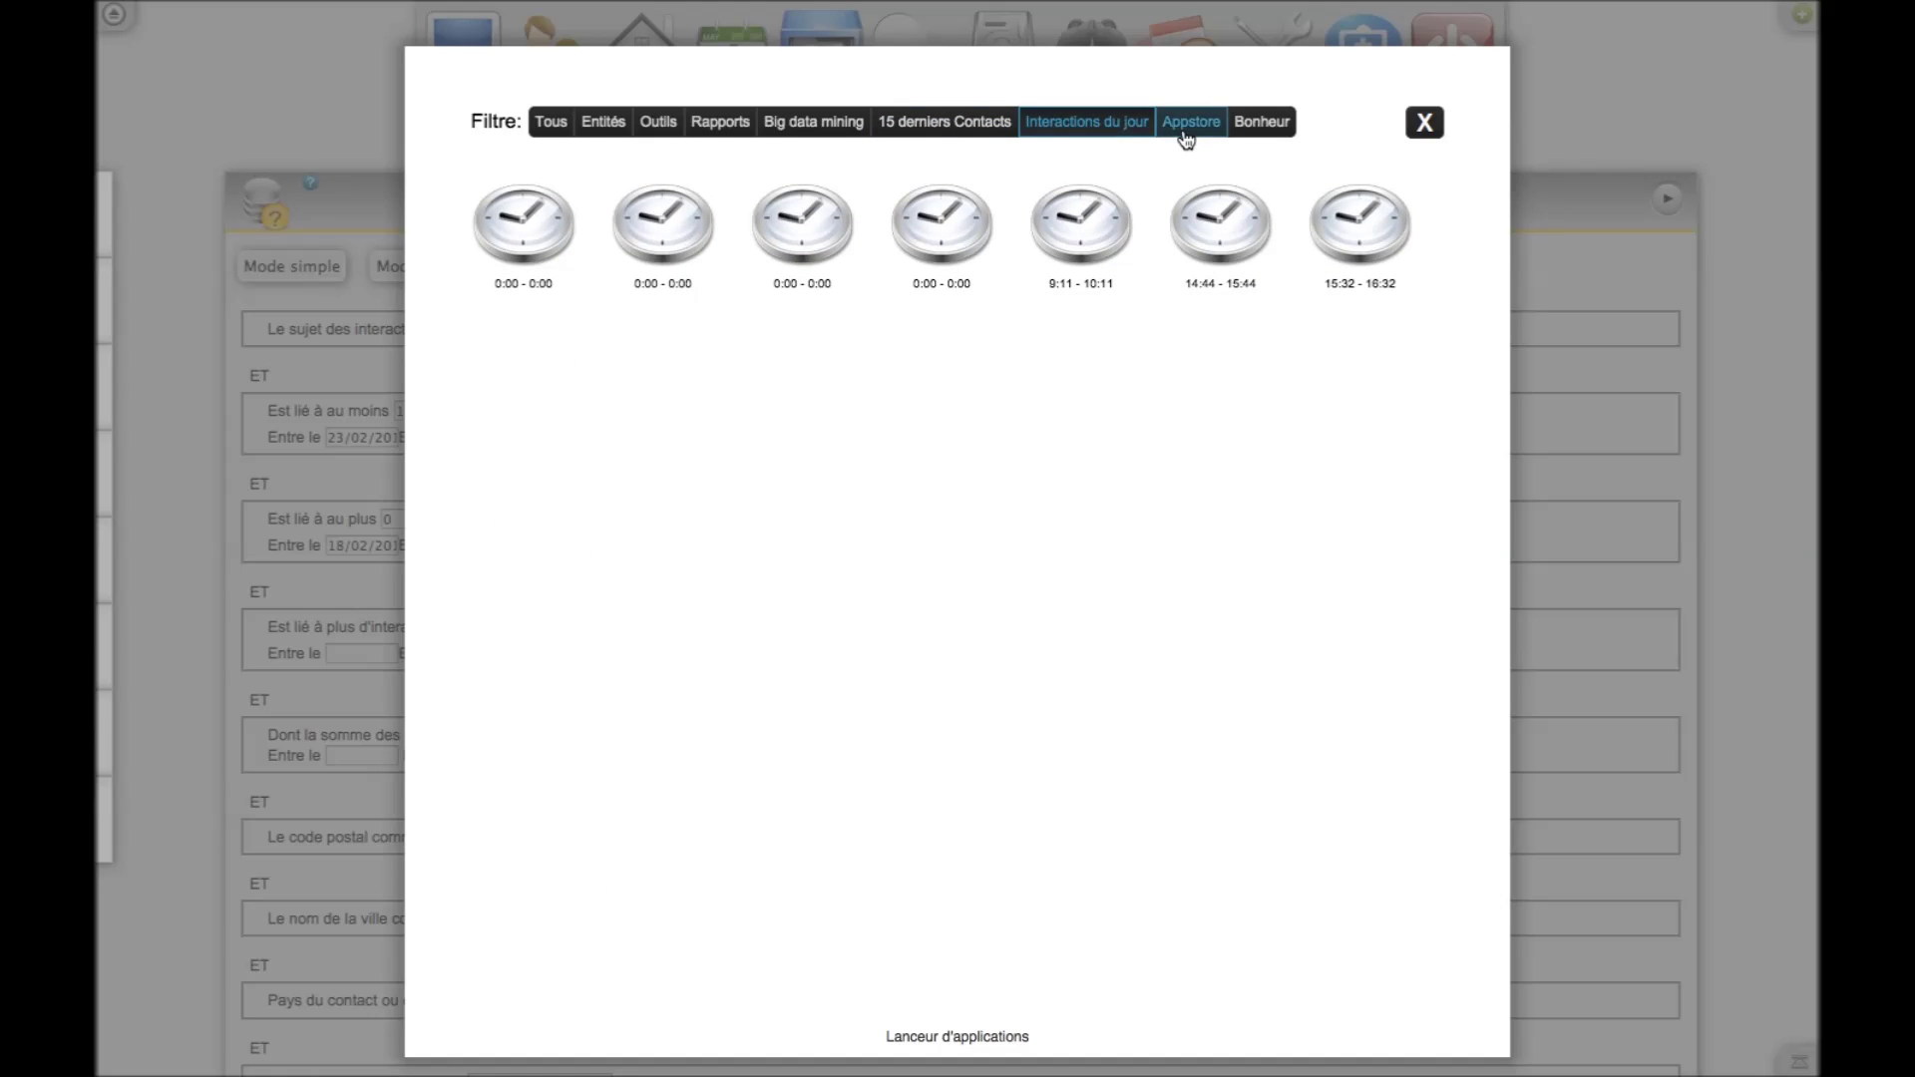
scroll(1089, 593, "down", 7)
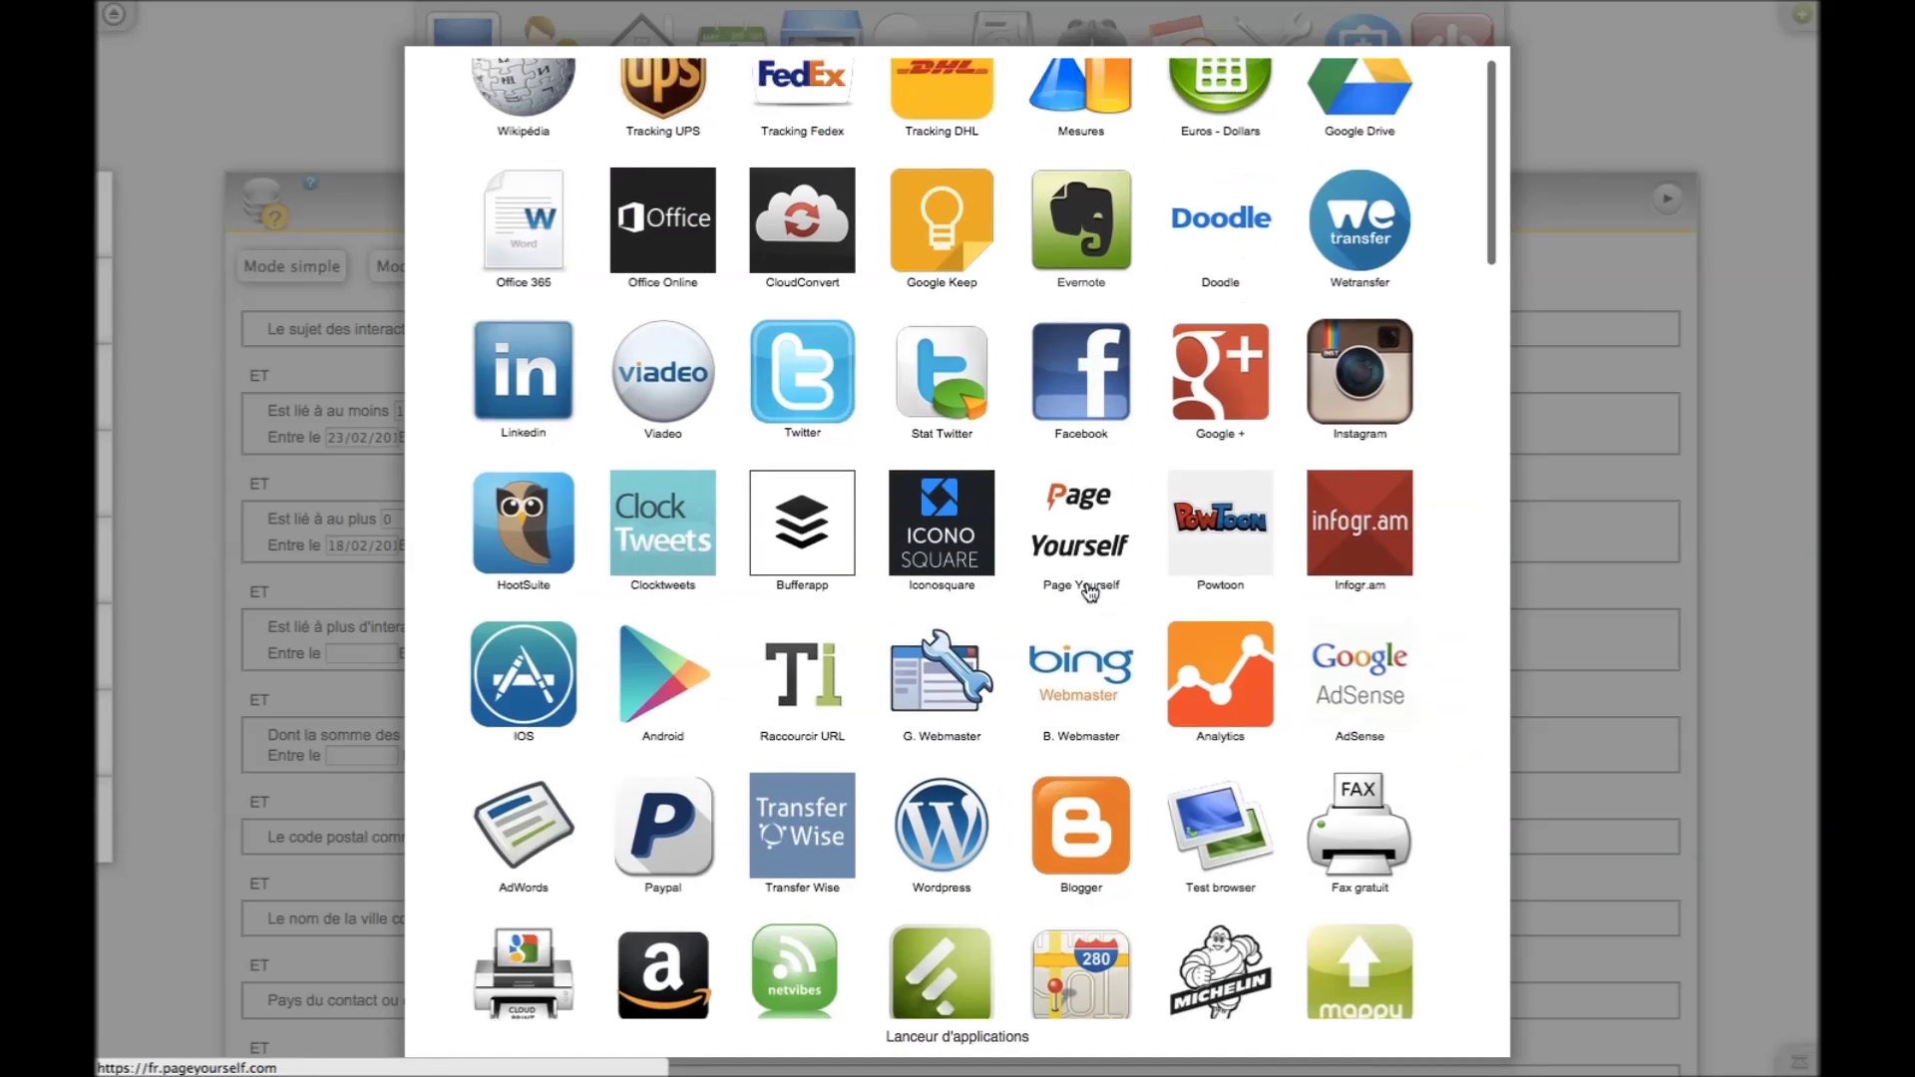
scroll(1089, 592, "up", 7)
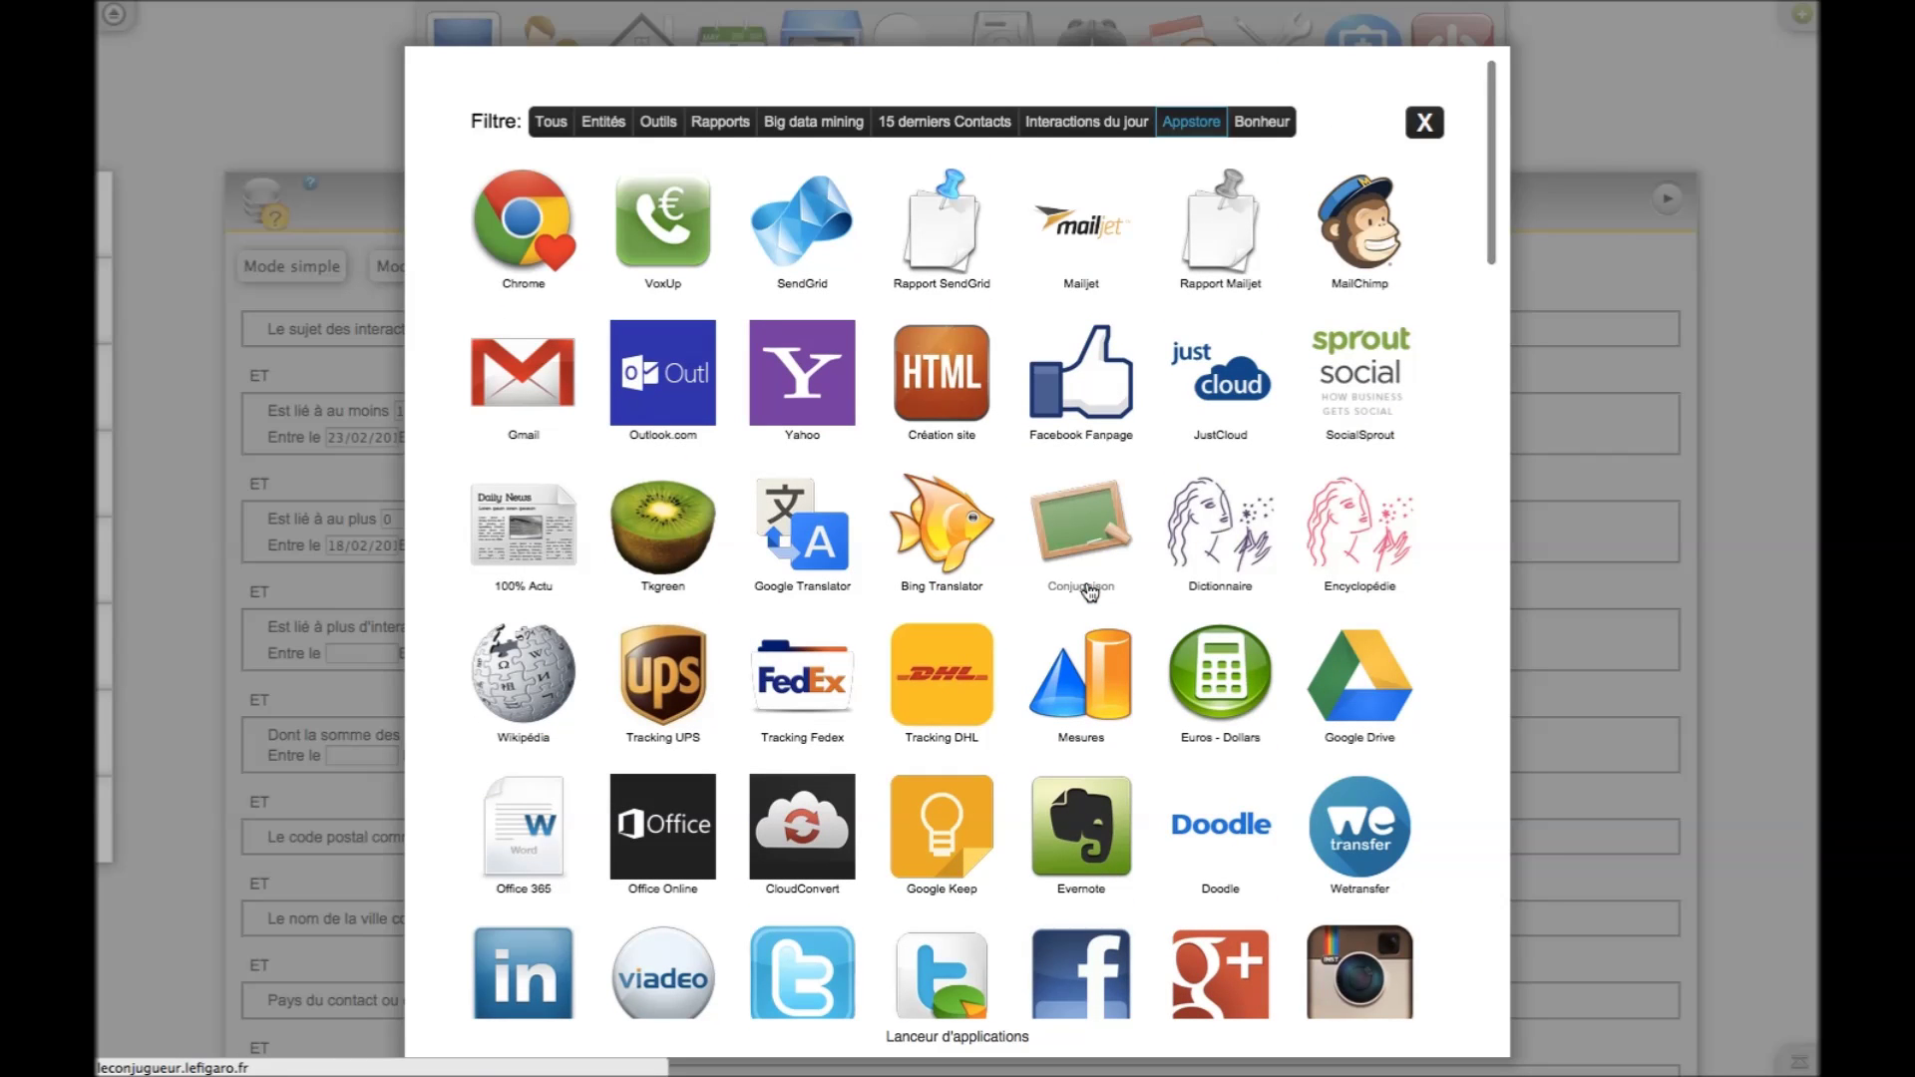
left_click(1280, 131)
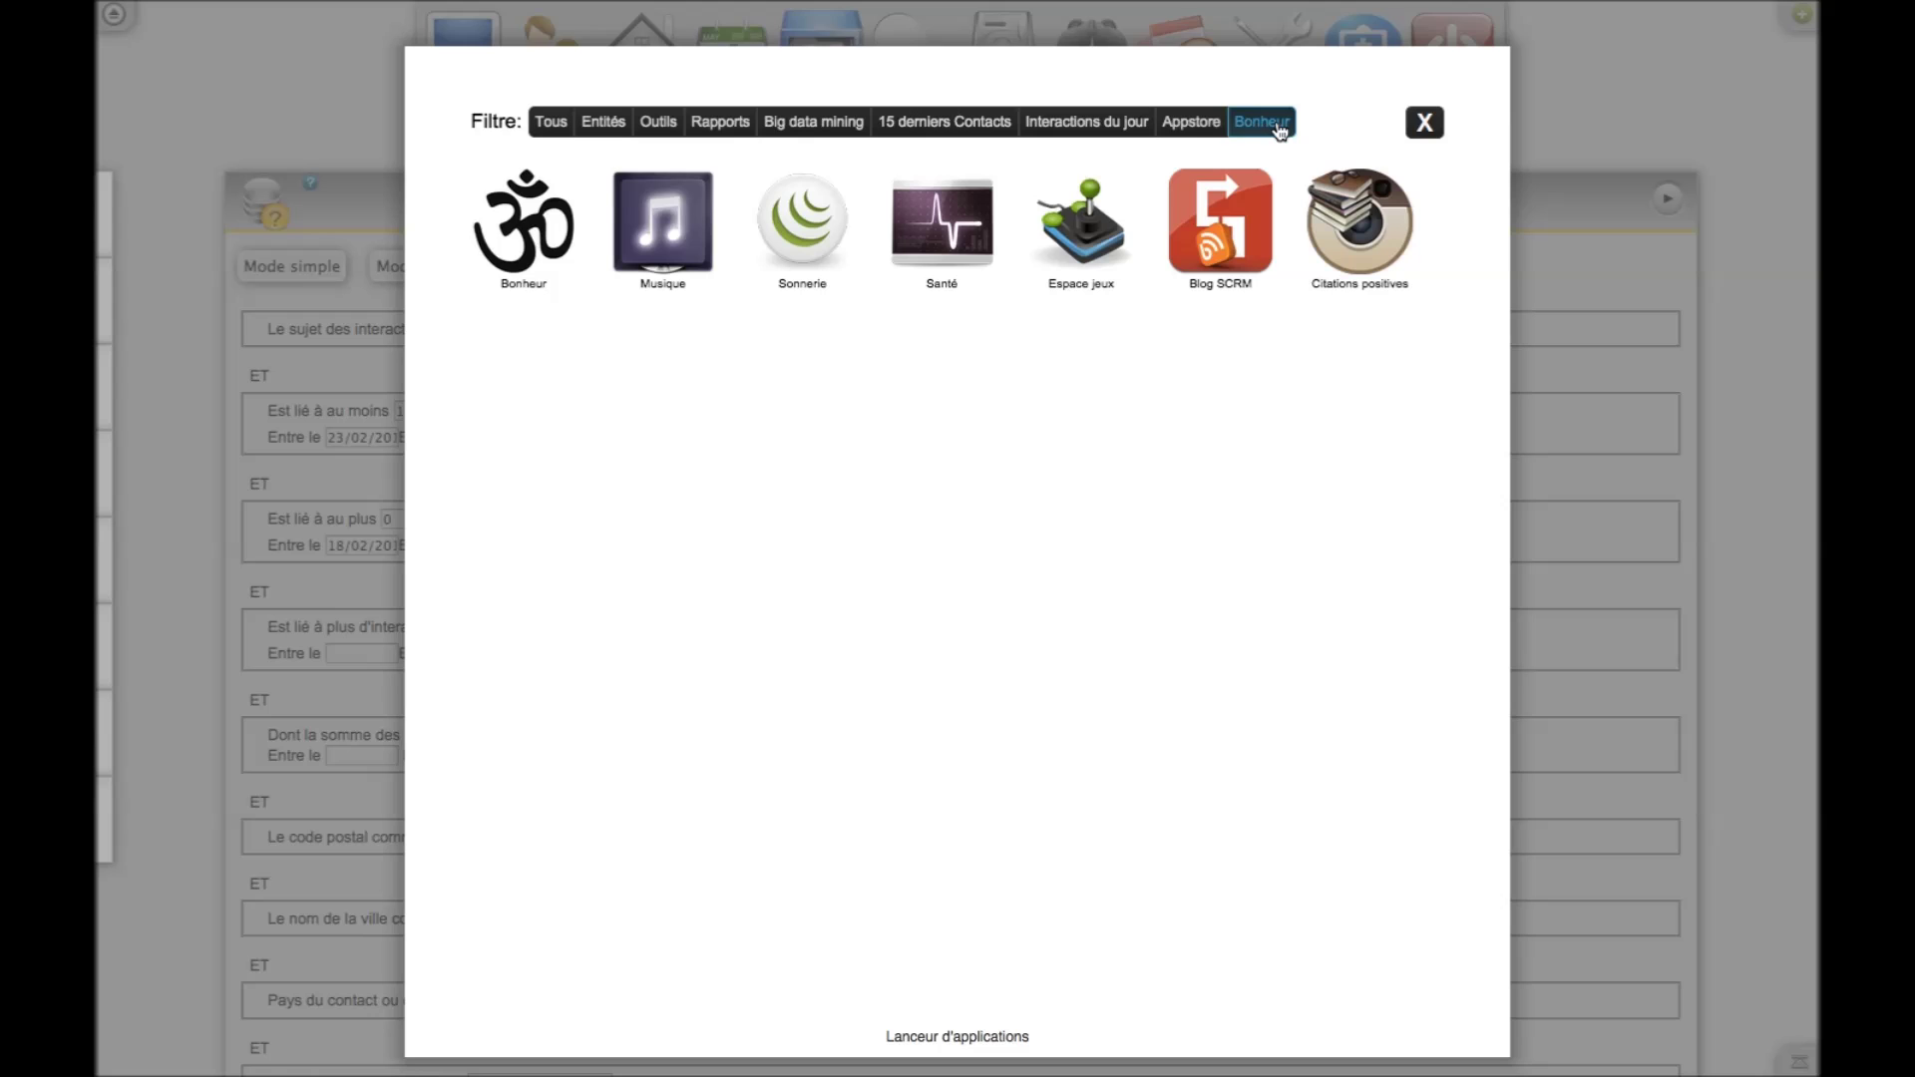
left_click(1425, 126)
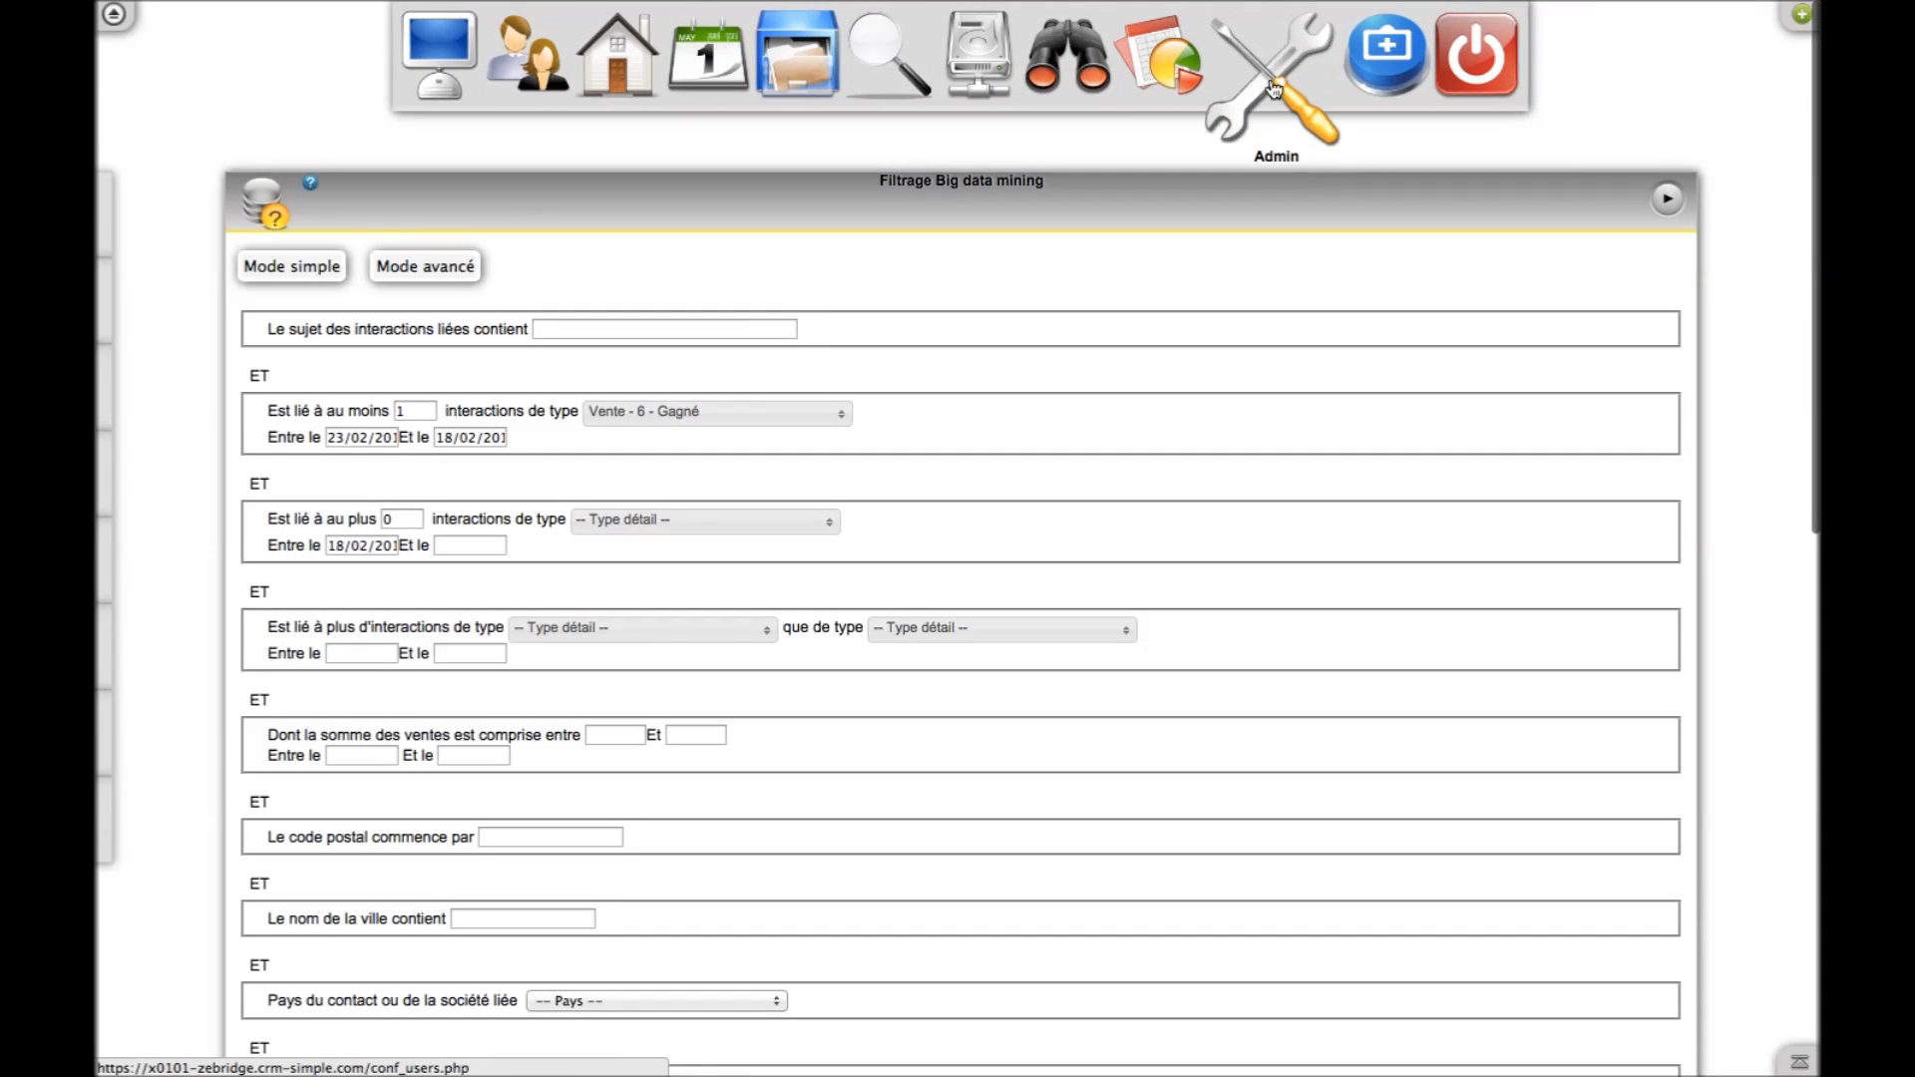
Open the admin settings and review the data import, budget weighting and interaction template tabs
left_click(1272, 88)
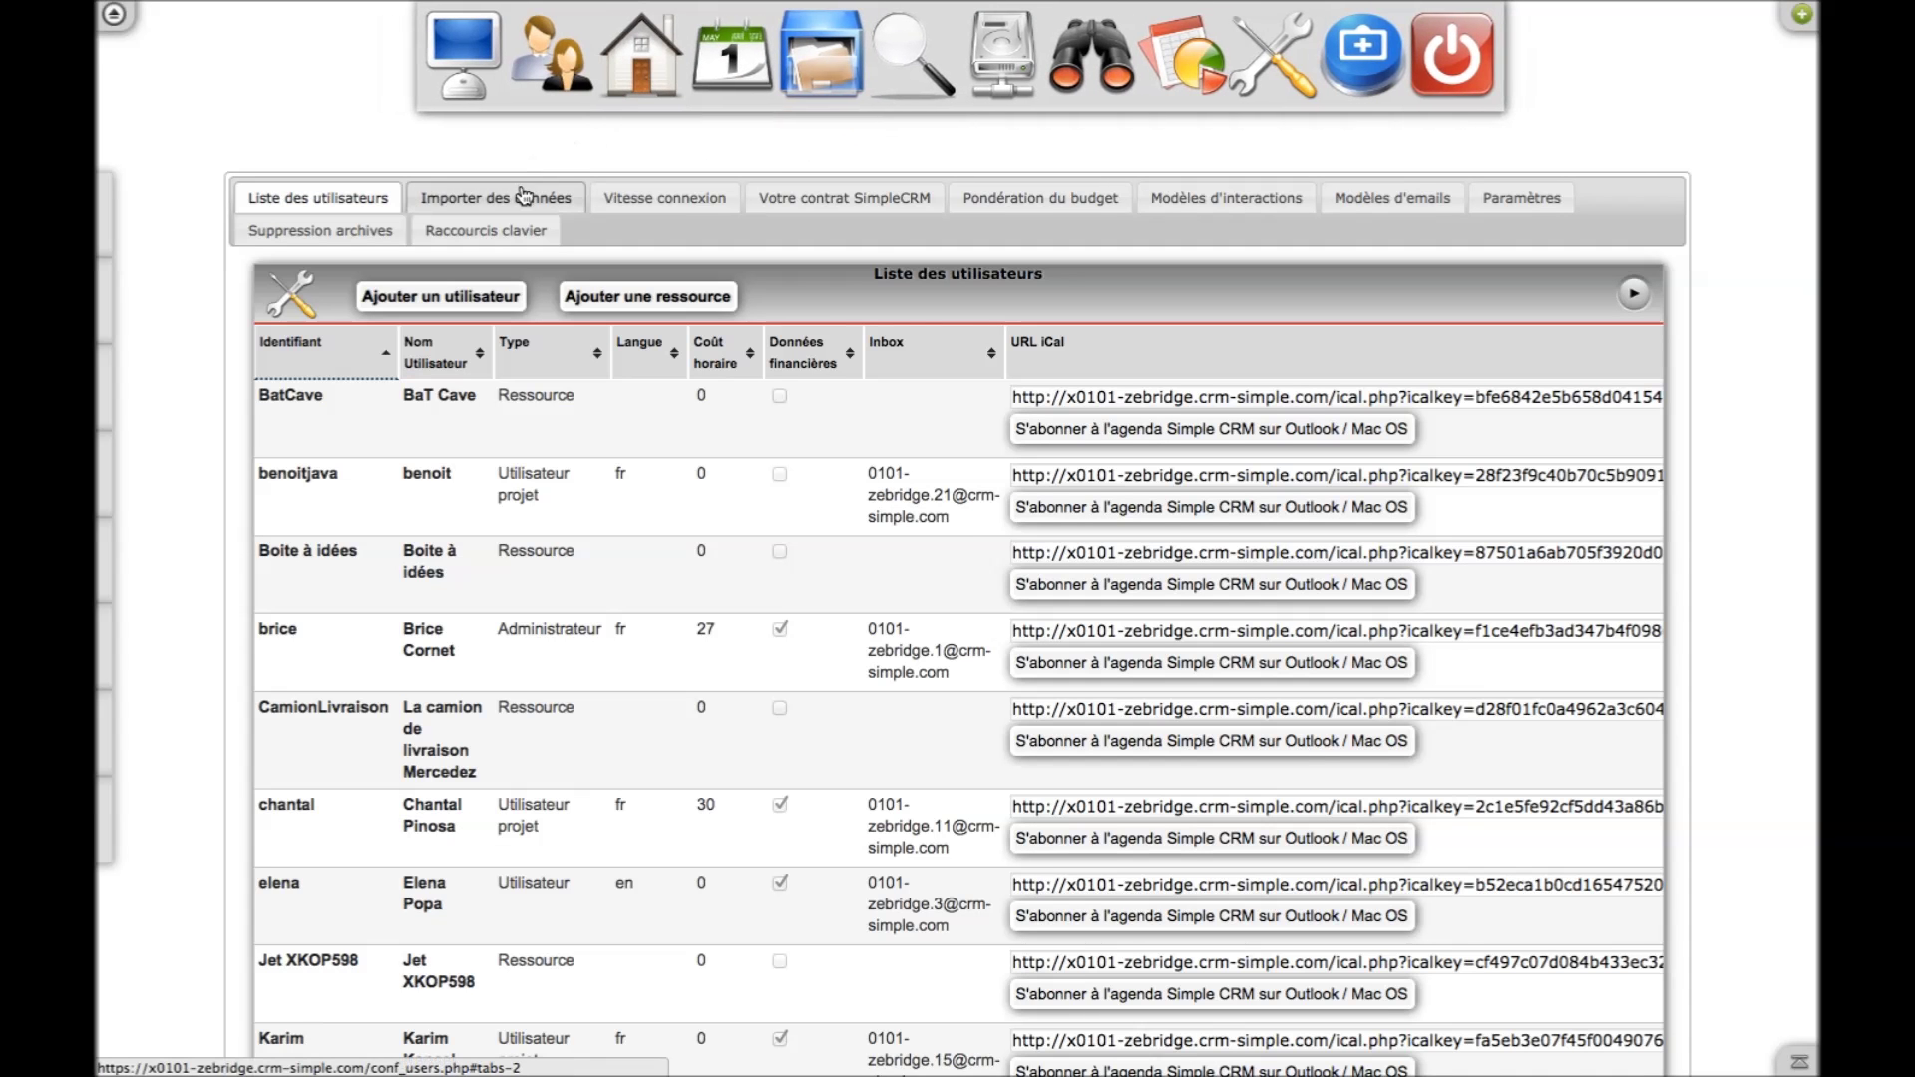
left_click(524, 198)
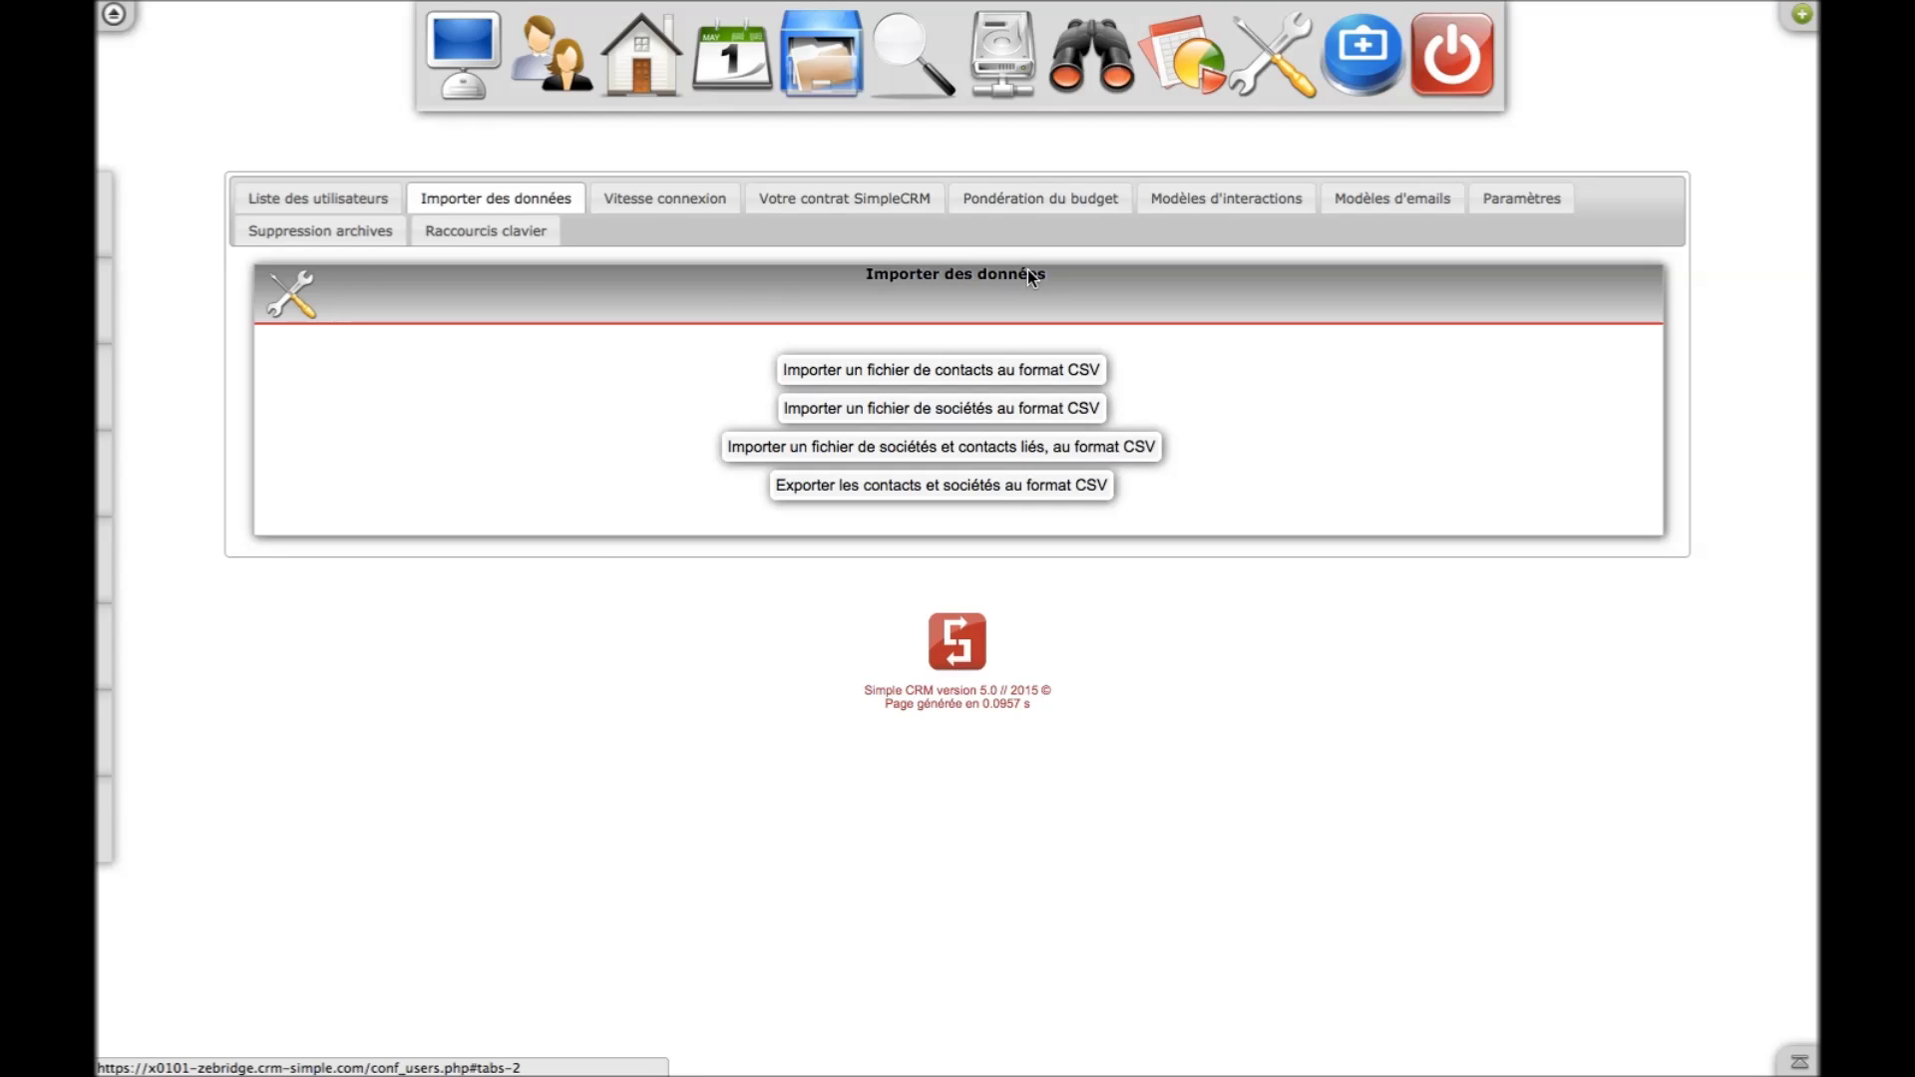
left_click(1073, 208)
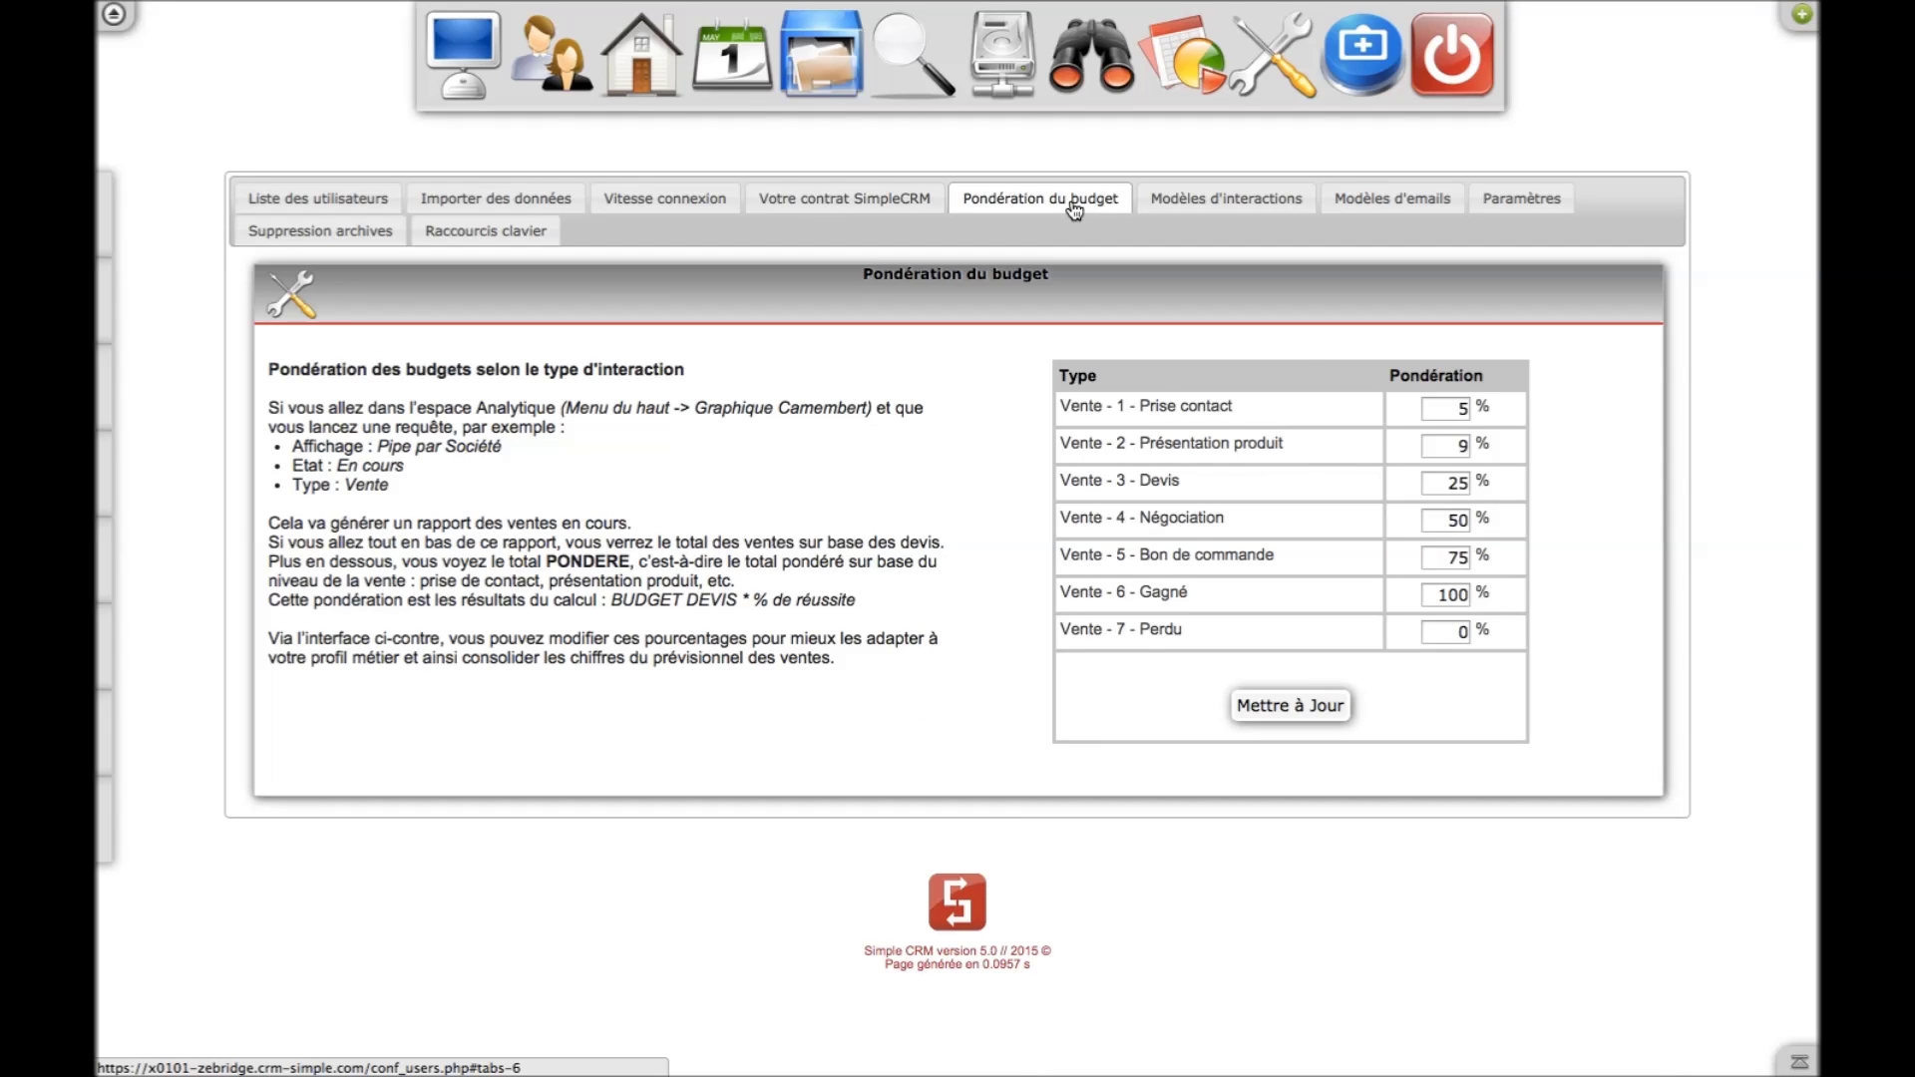
left_click(1205, 204)
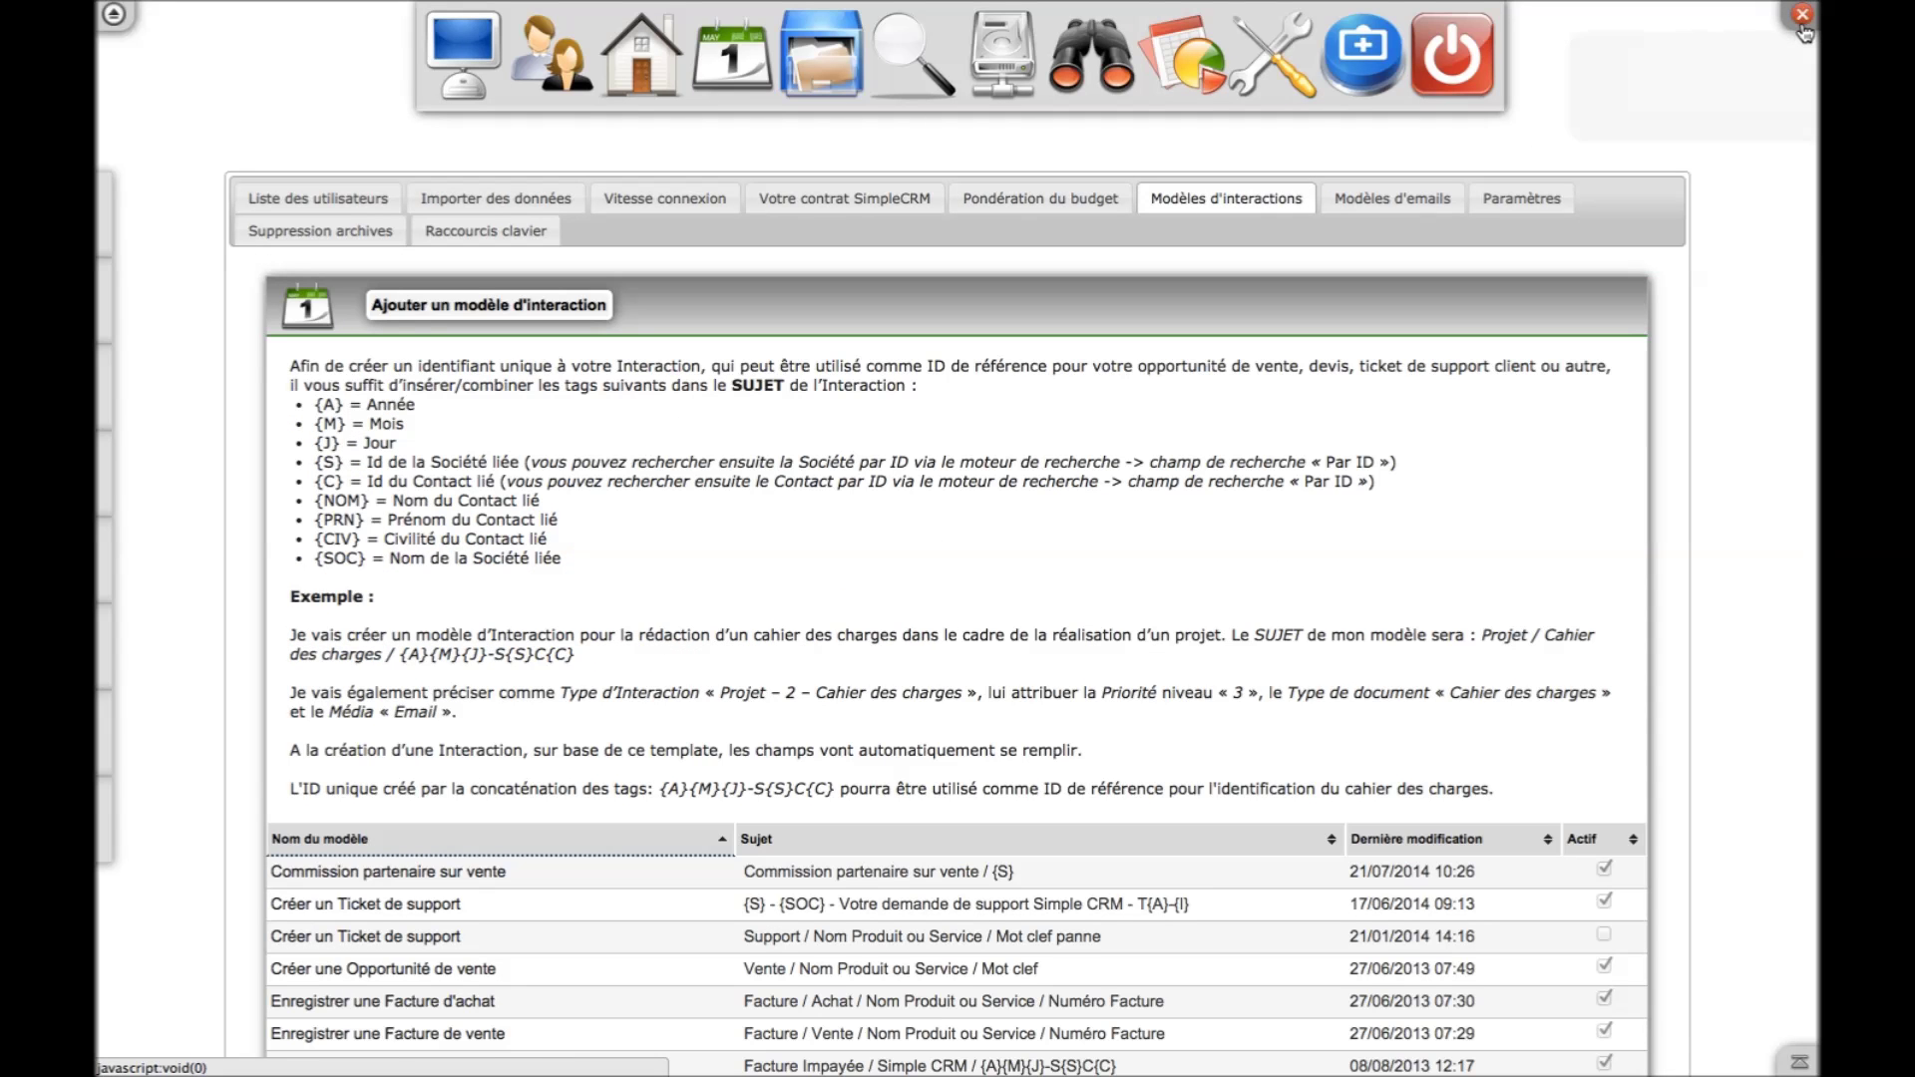
Review the shortcuts panel, email templates and keyboard shortcut list, then return to the dashboard
left_click(1805, 33)
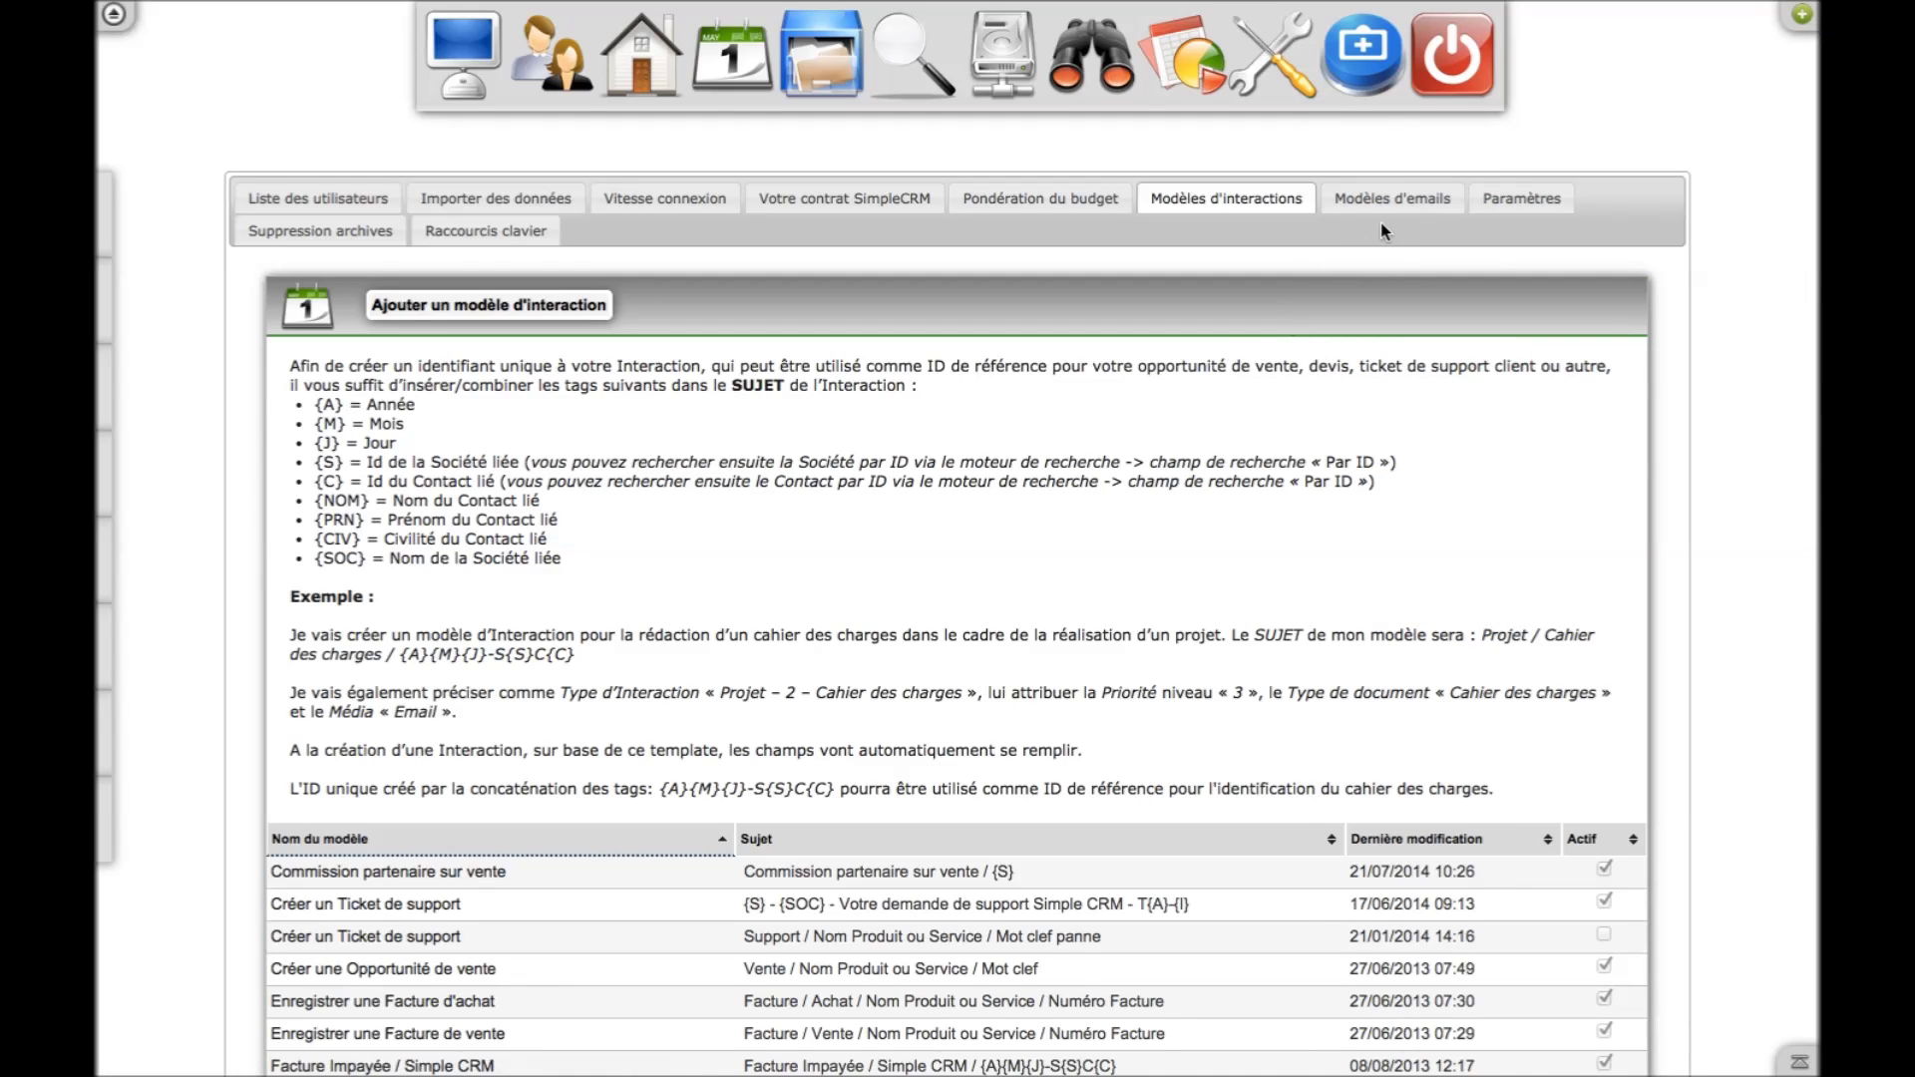
left_click(1398, 213)
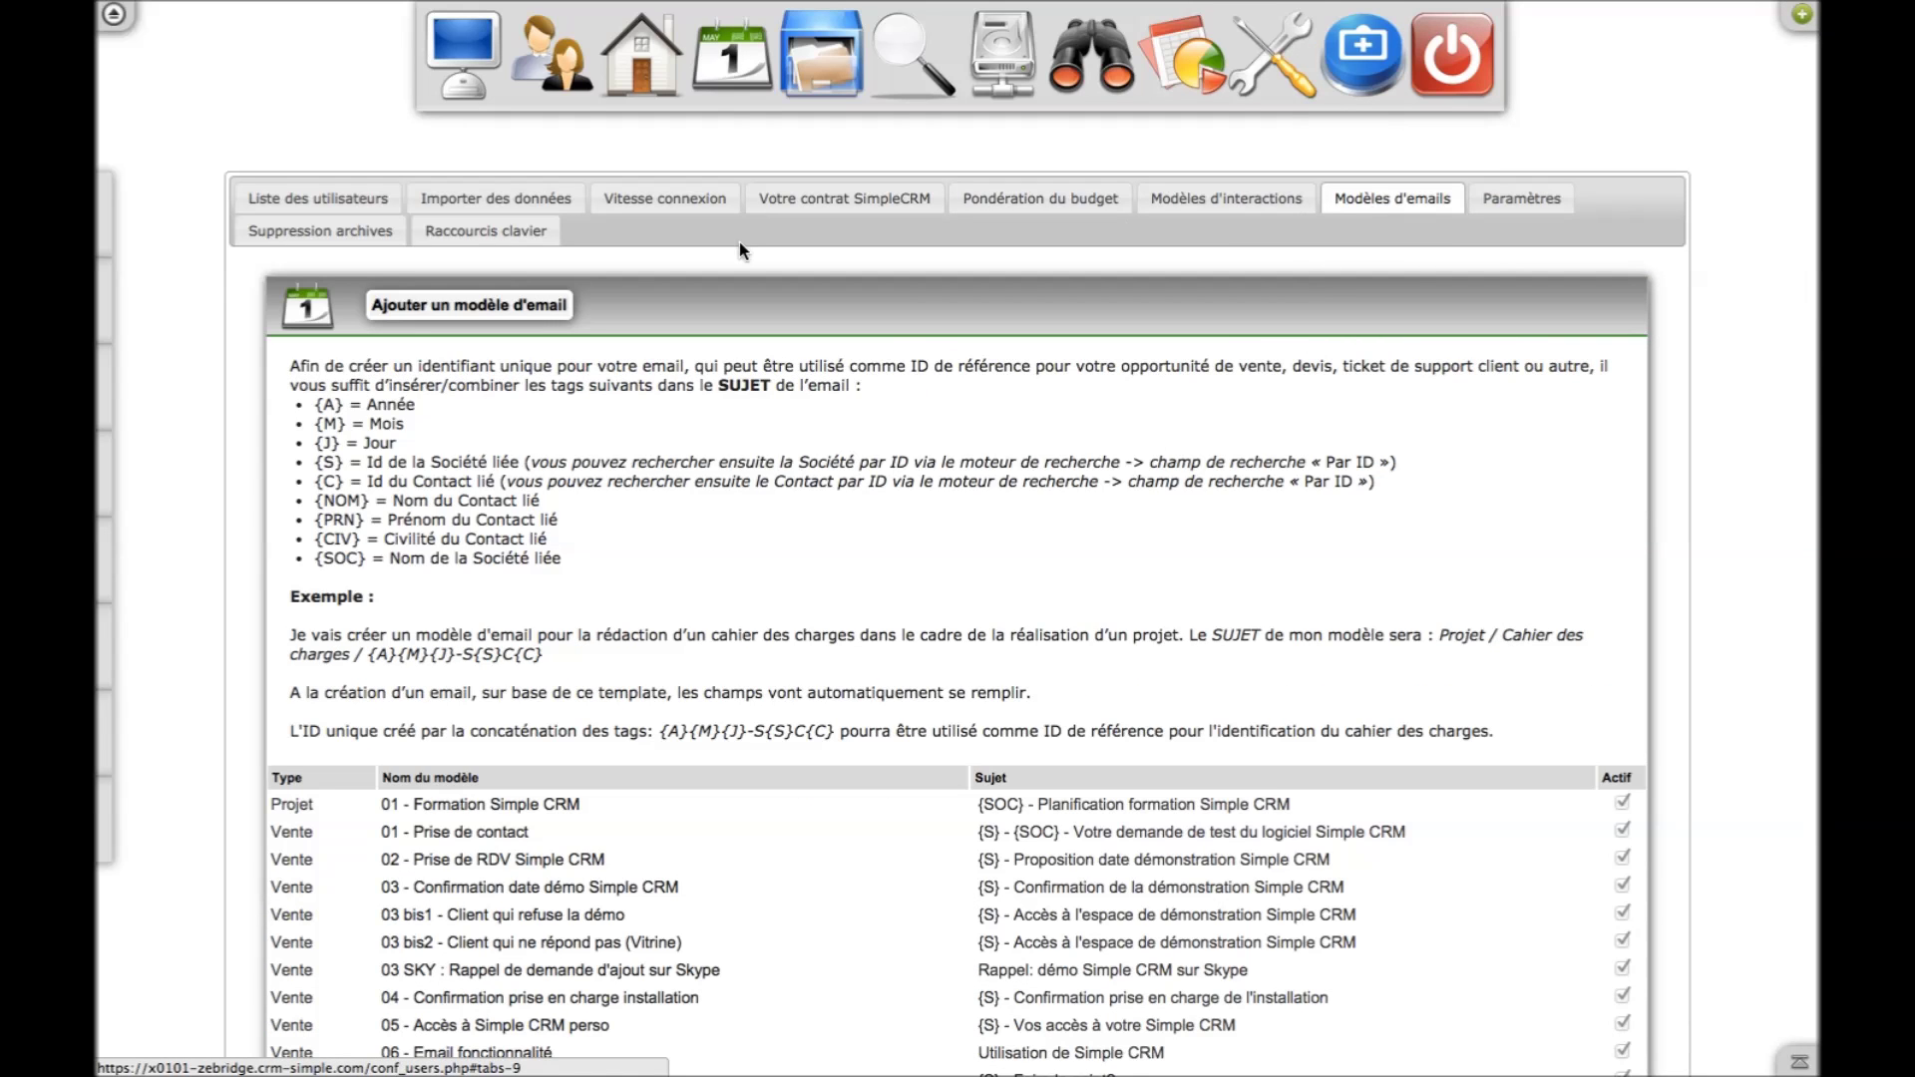
left_click(514, 235)
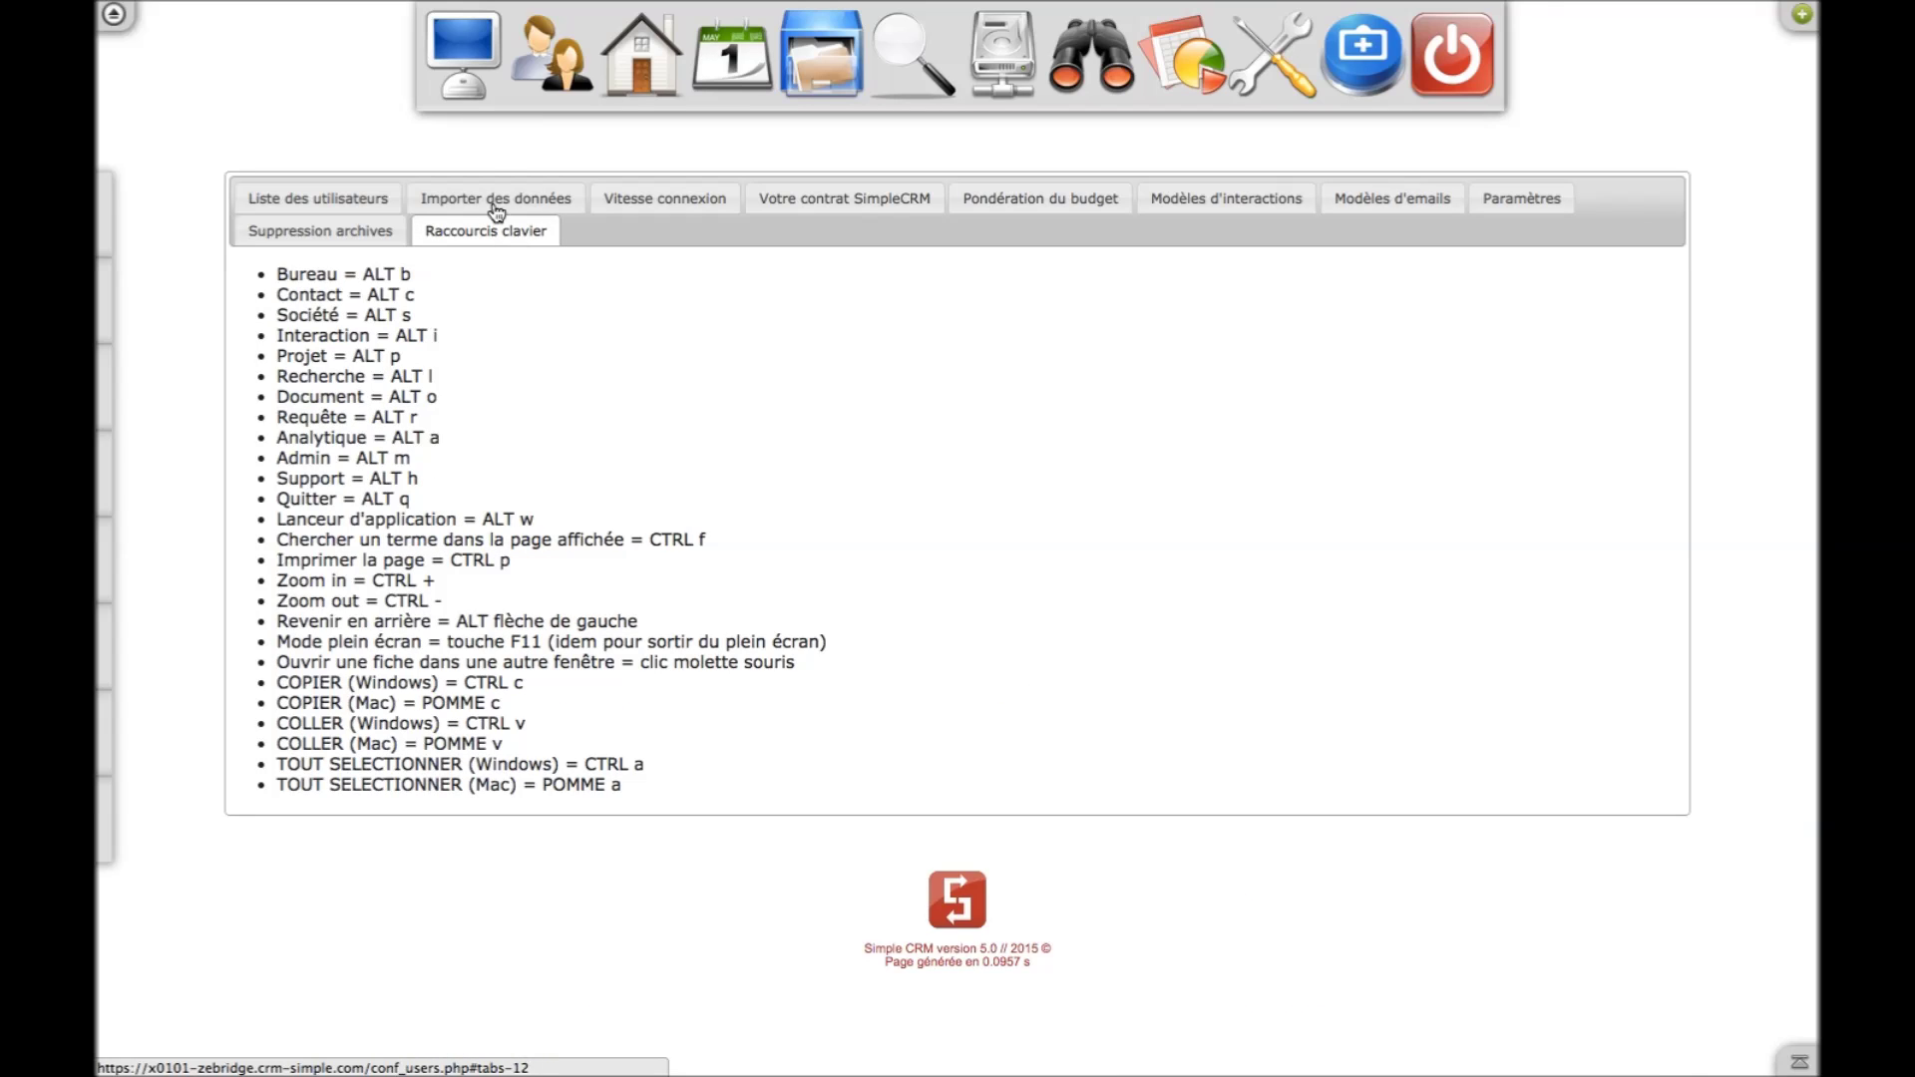
left_click(482, 90)
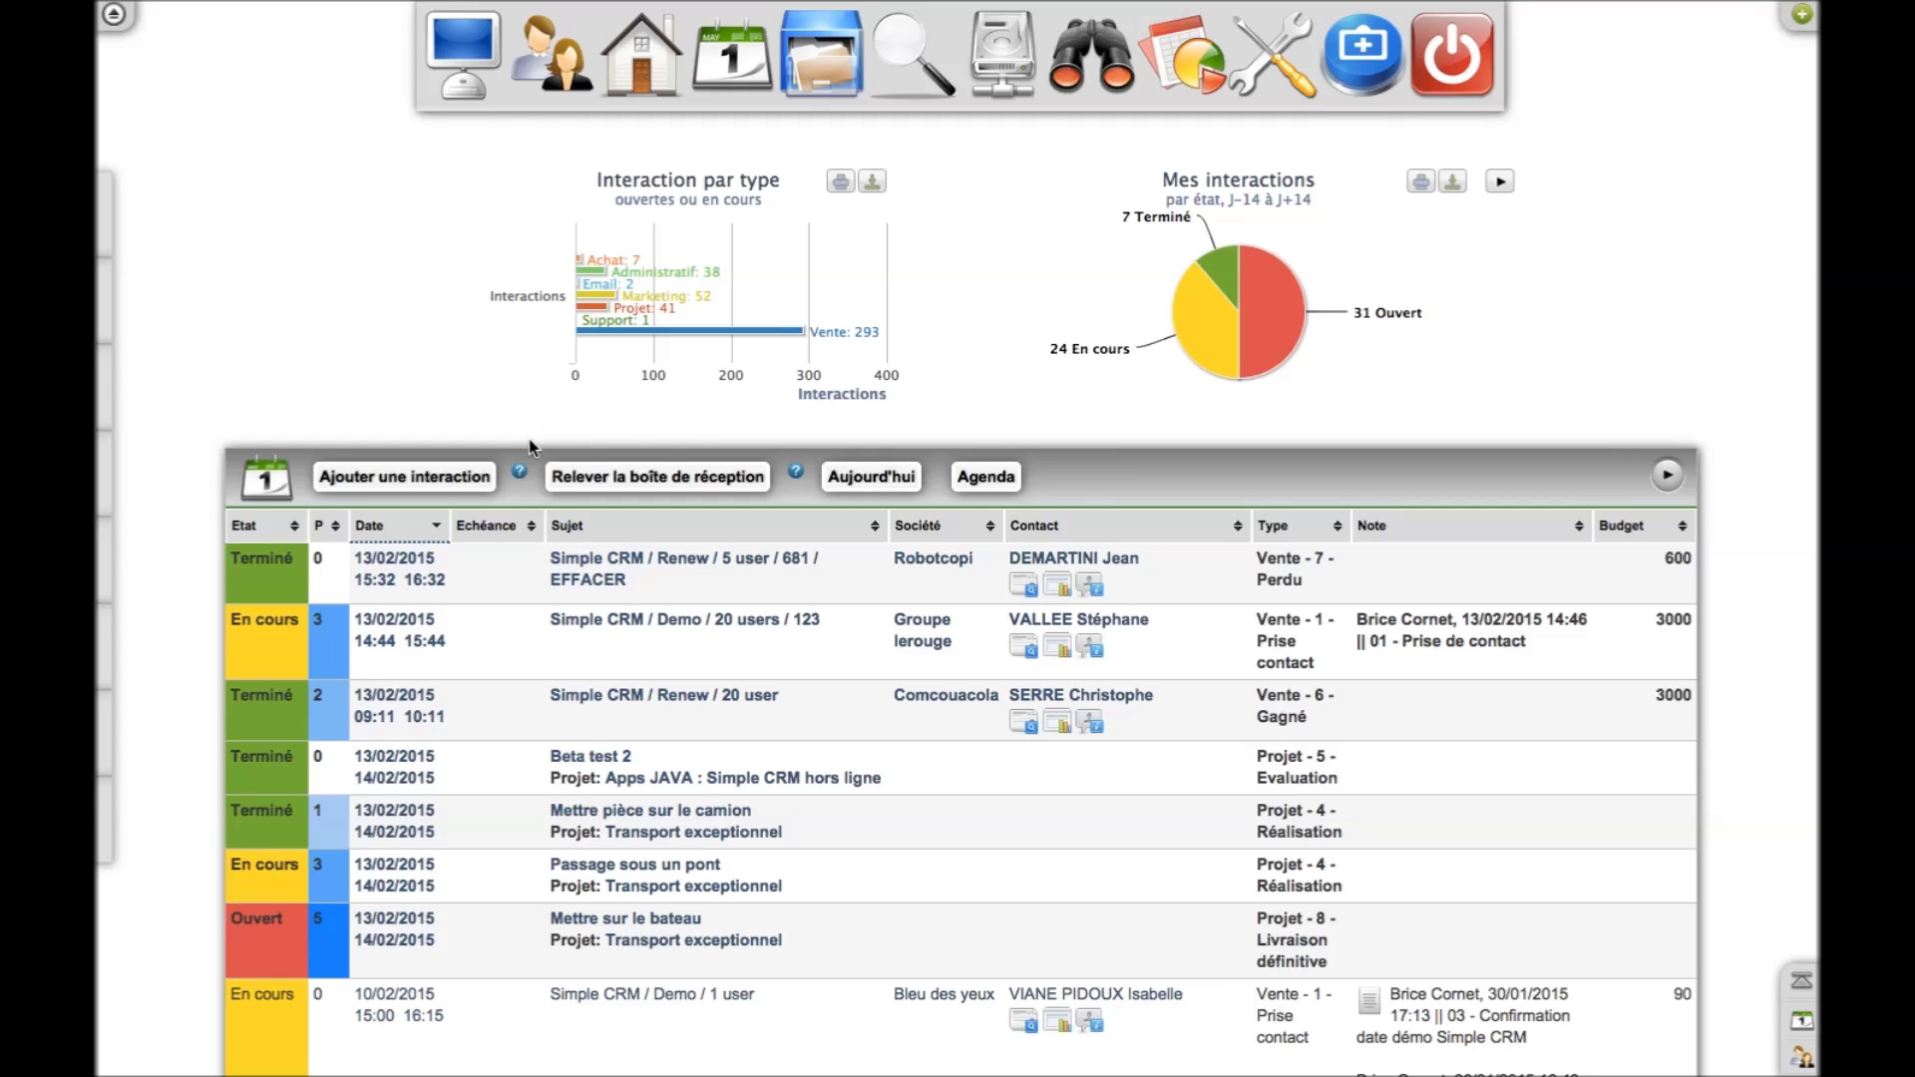
Show the help tips beside Ajouter une interaction and Relever la boîte de réception on the dashboard
mouse_move(518, 473)
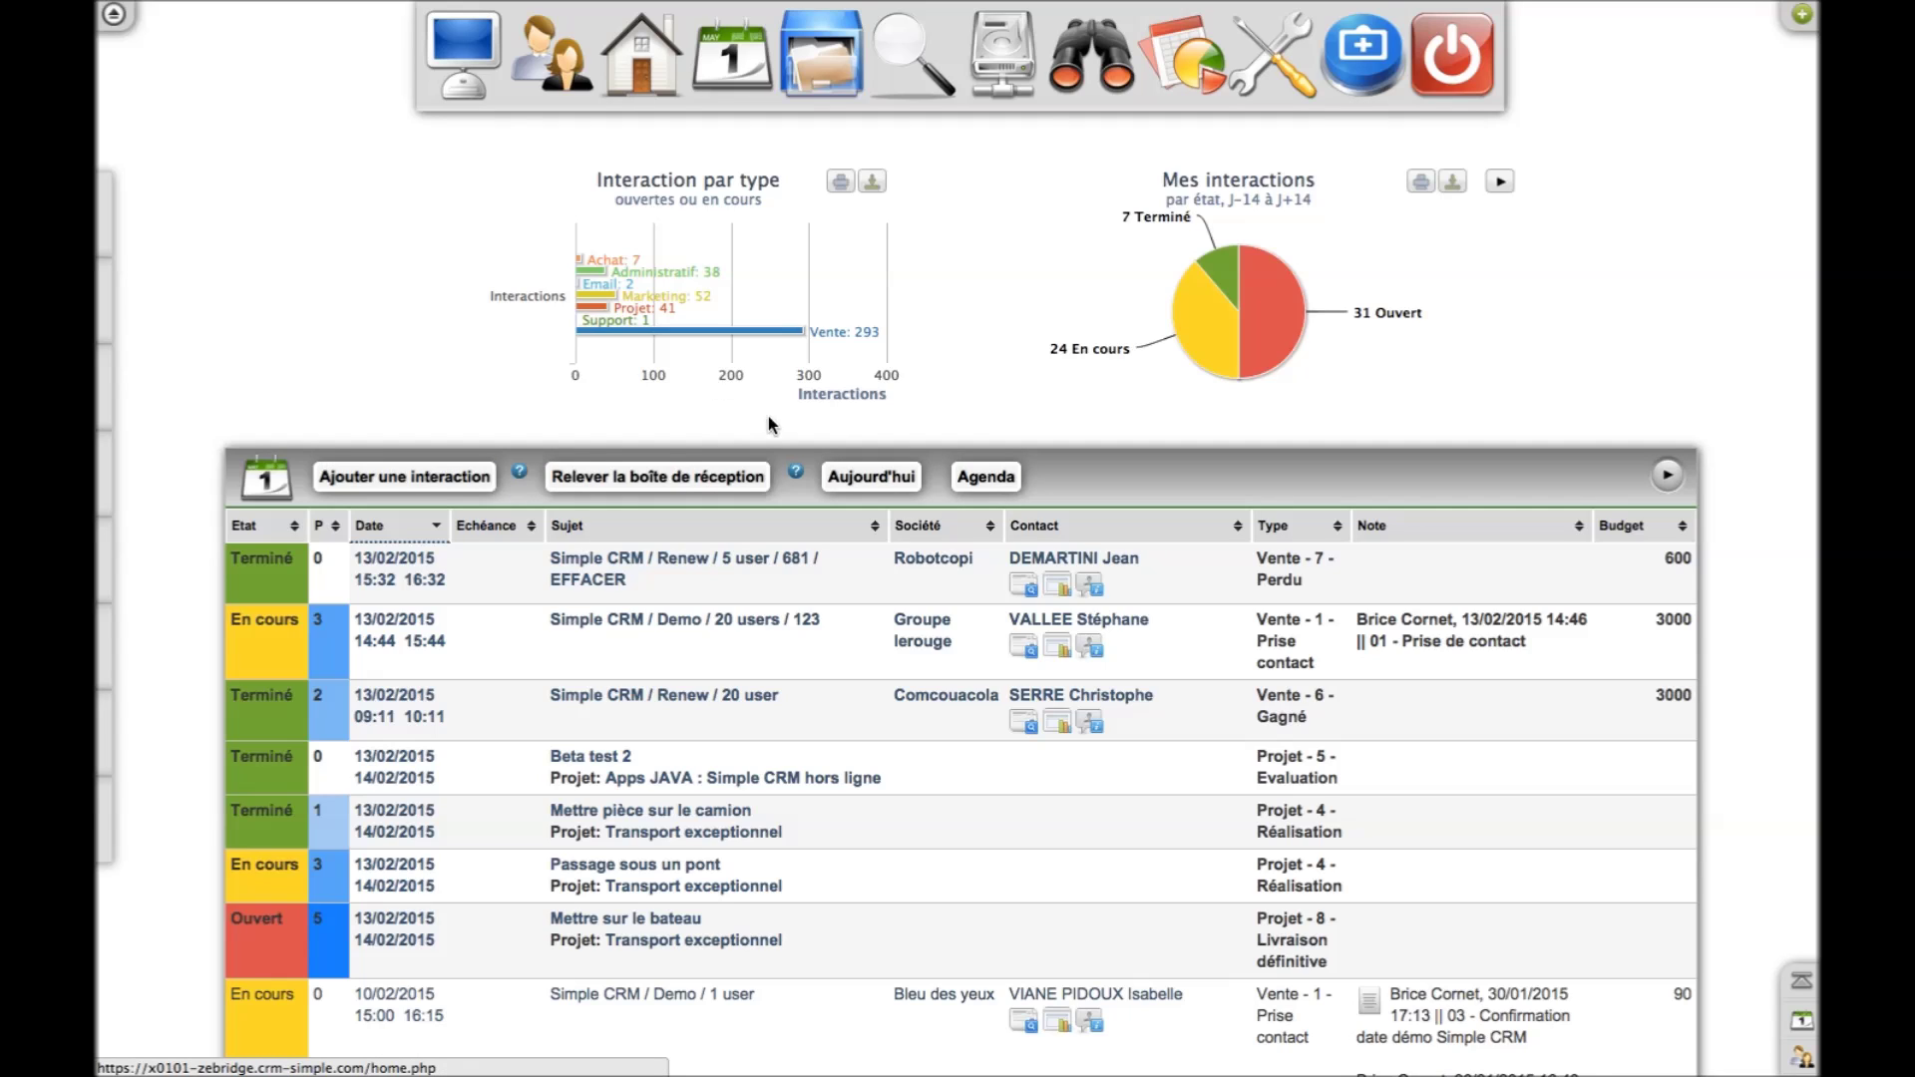
mouse_move(796, 471)
Open the Simple CRM help blog and browse its Vidéo de formation page
left_click(1363, 79)
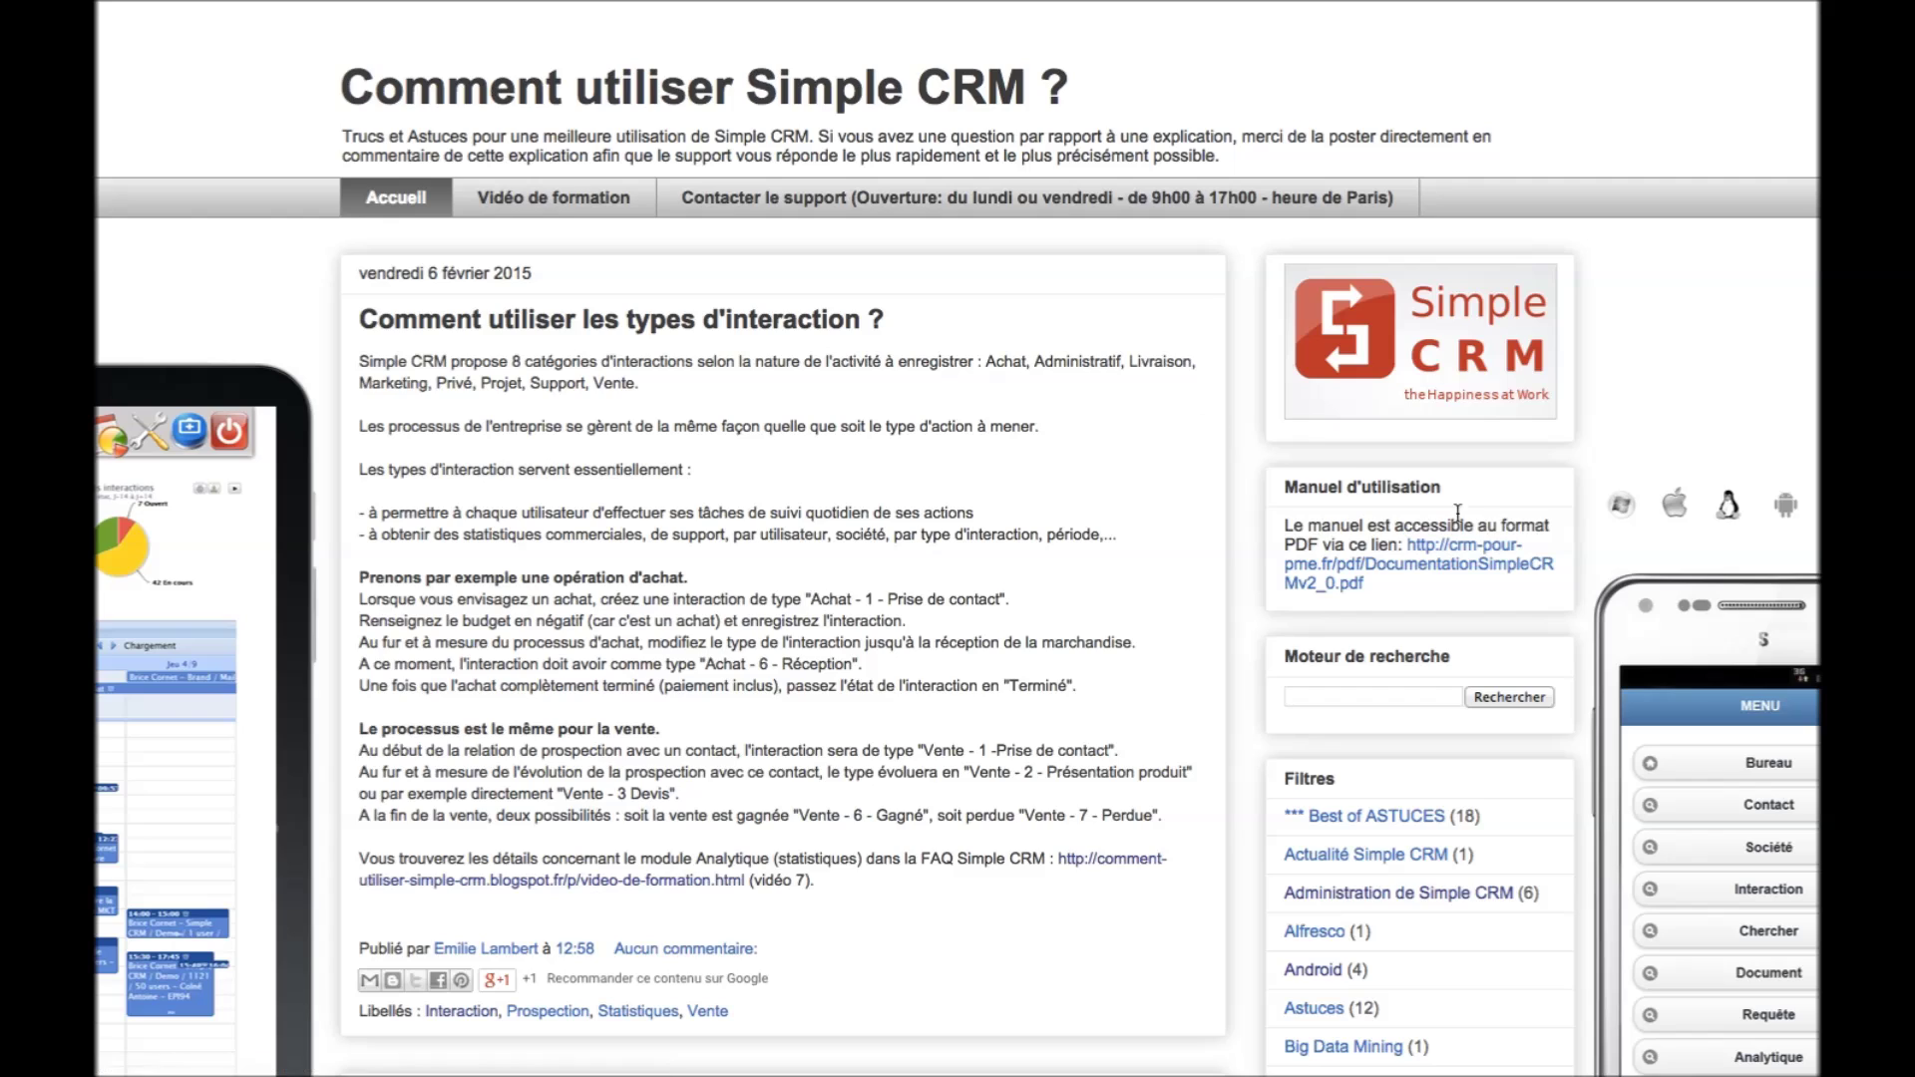
left_click(518, 199)
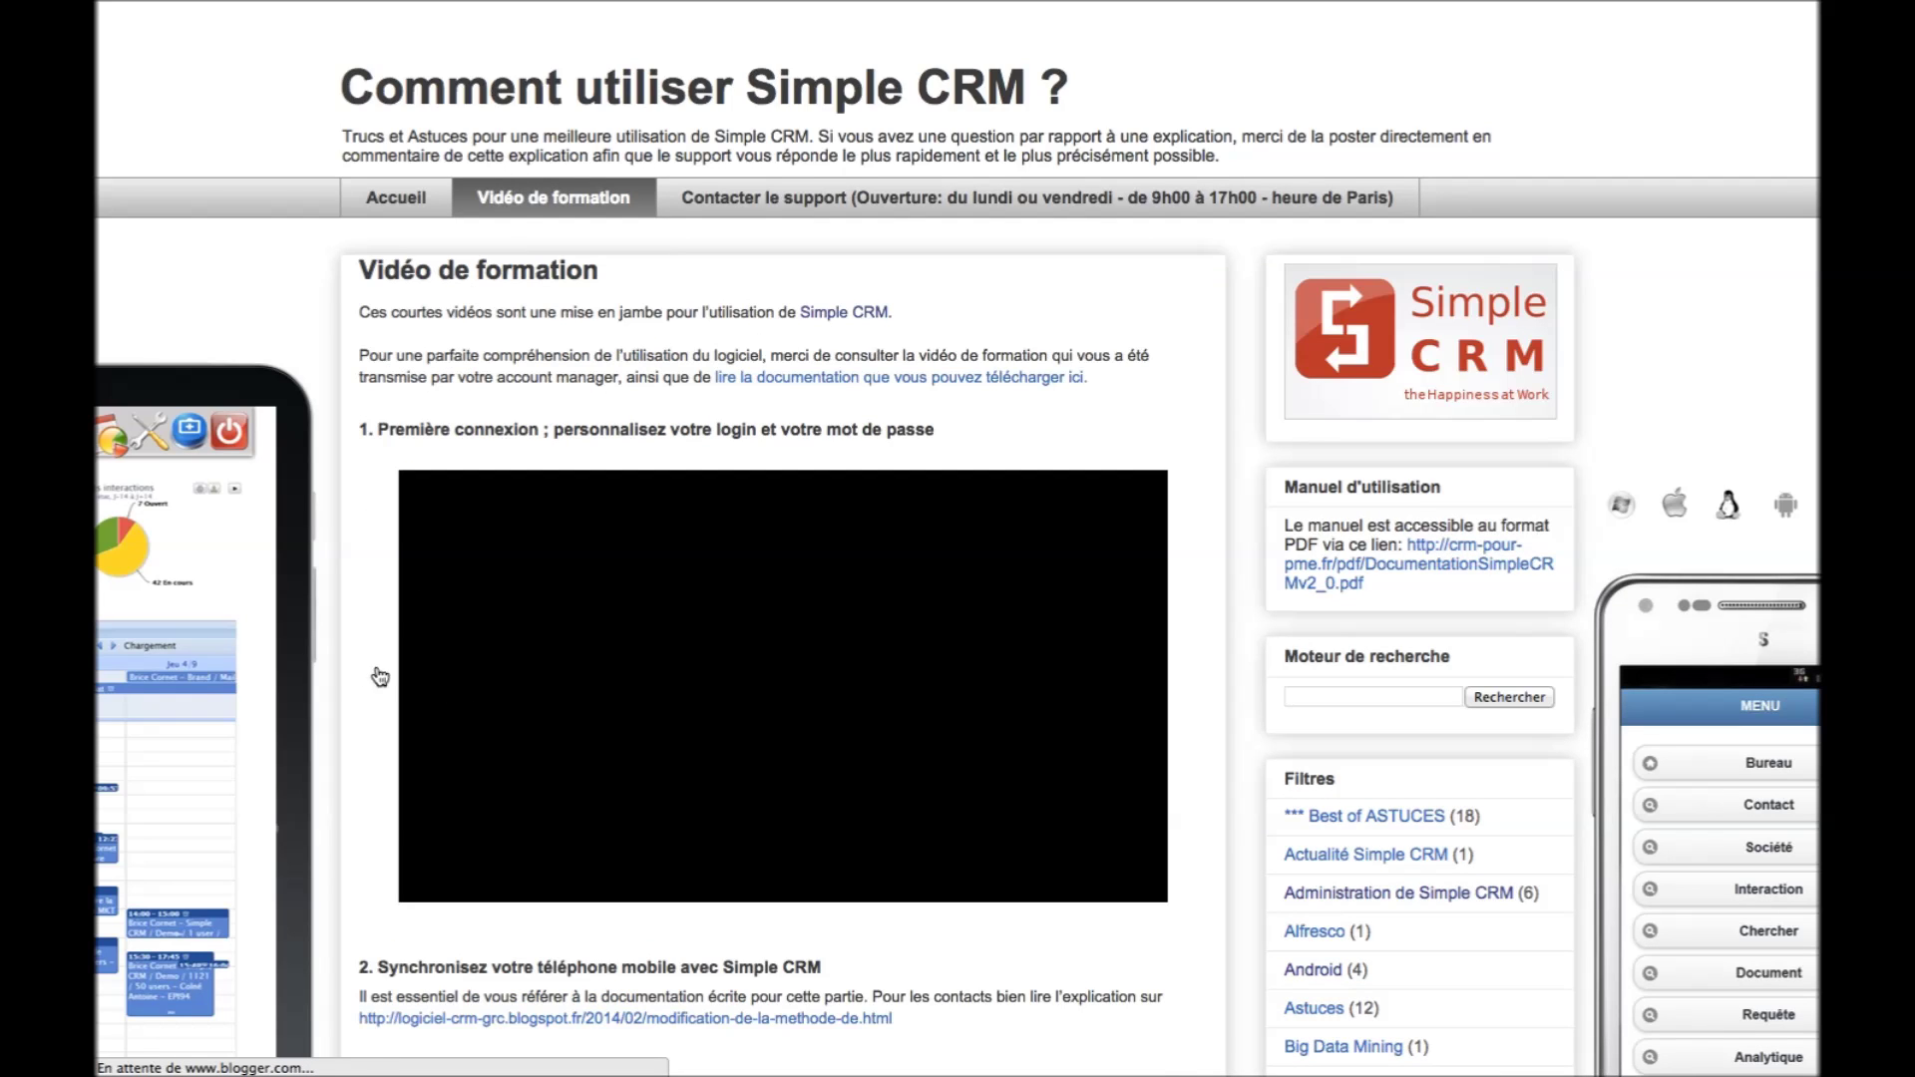
scroll(350, 672, "down", 5)
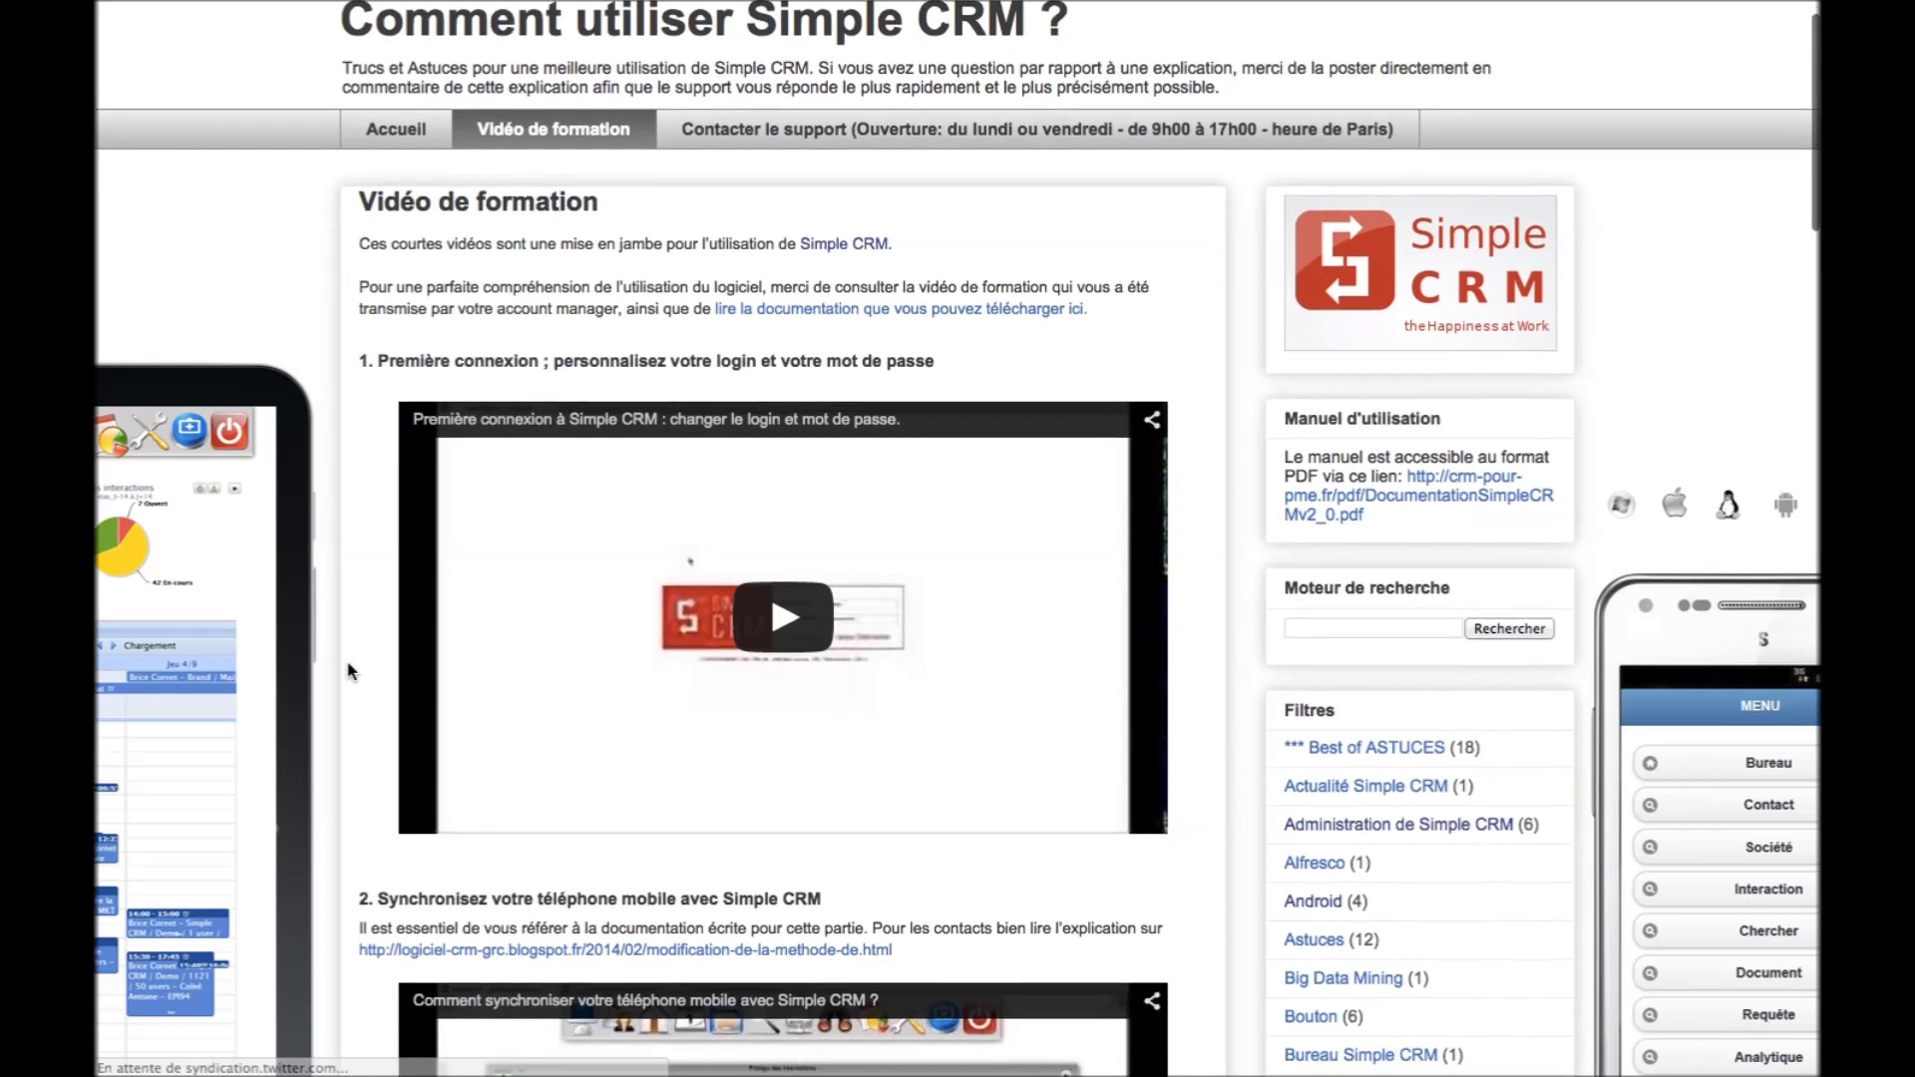
scroll(349, 671, "down", 4)
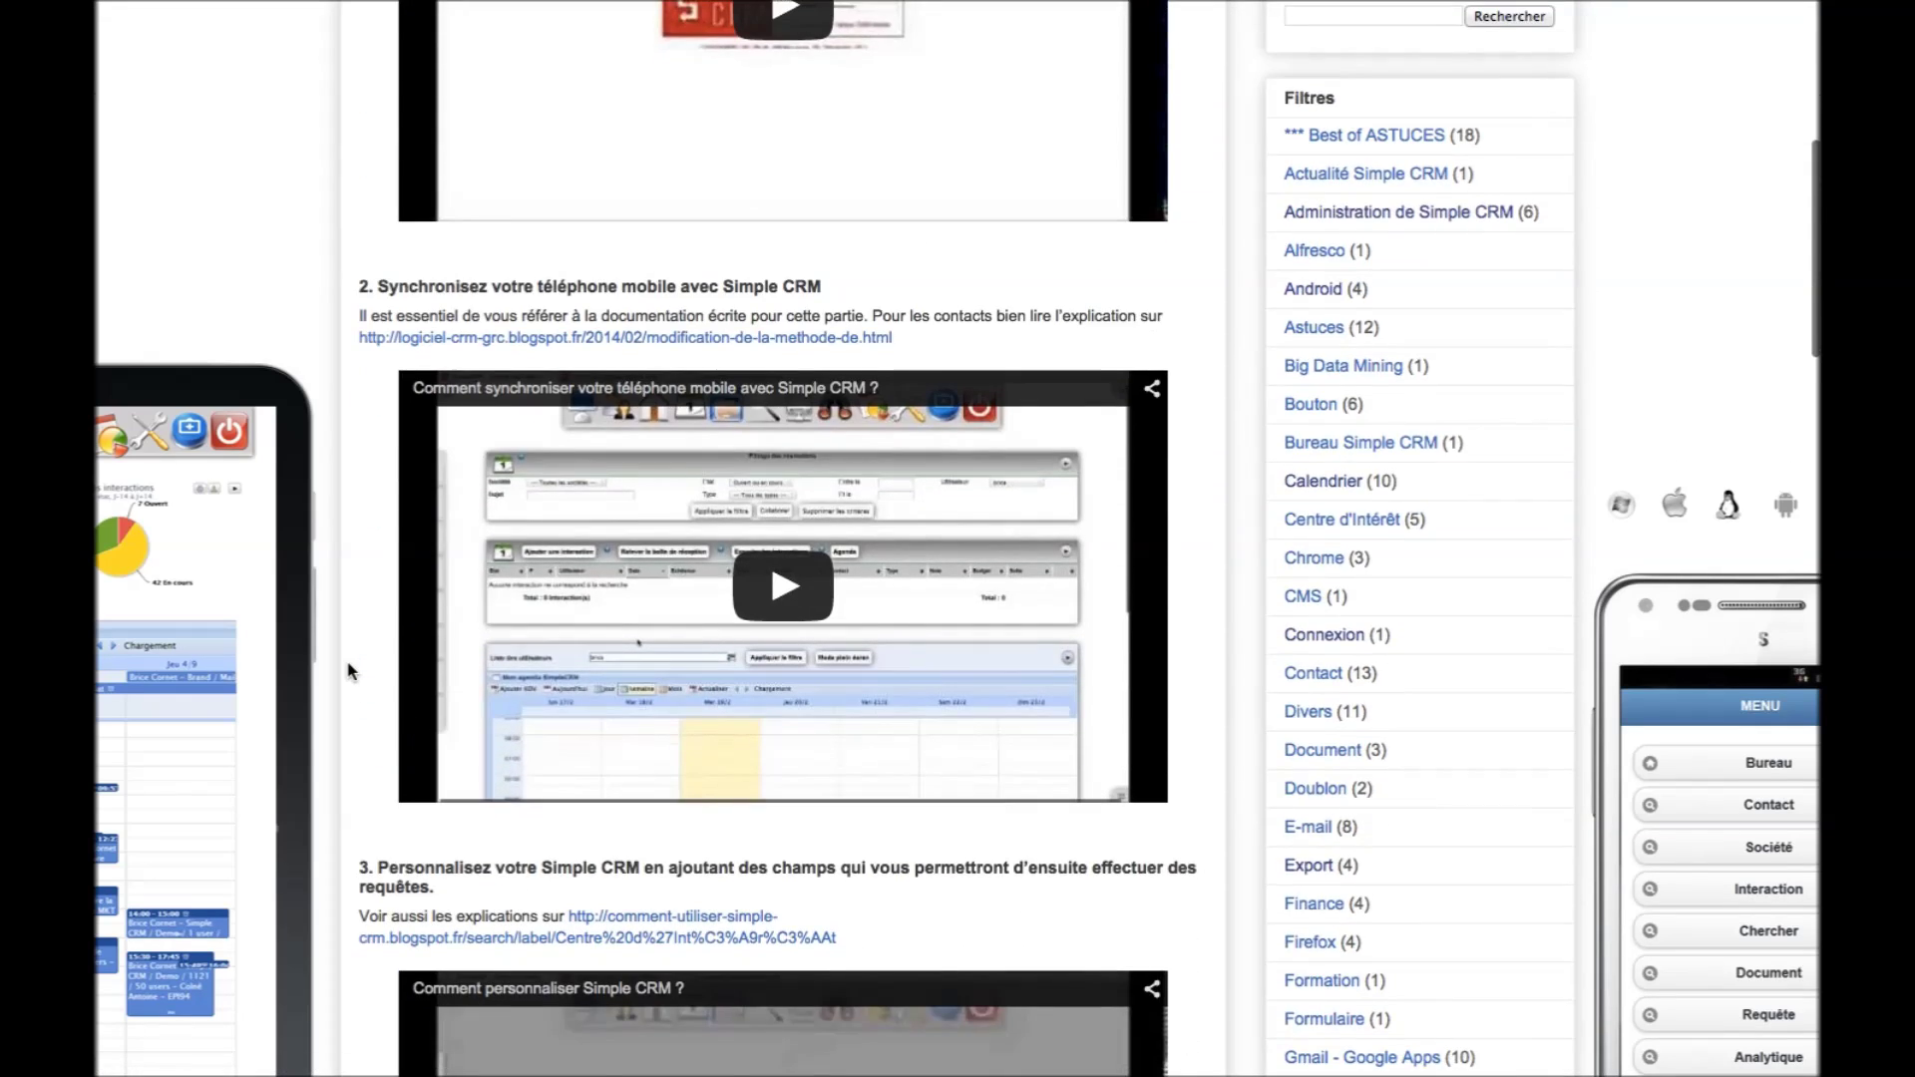
scroll(349, 671, "down", 5)
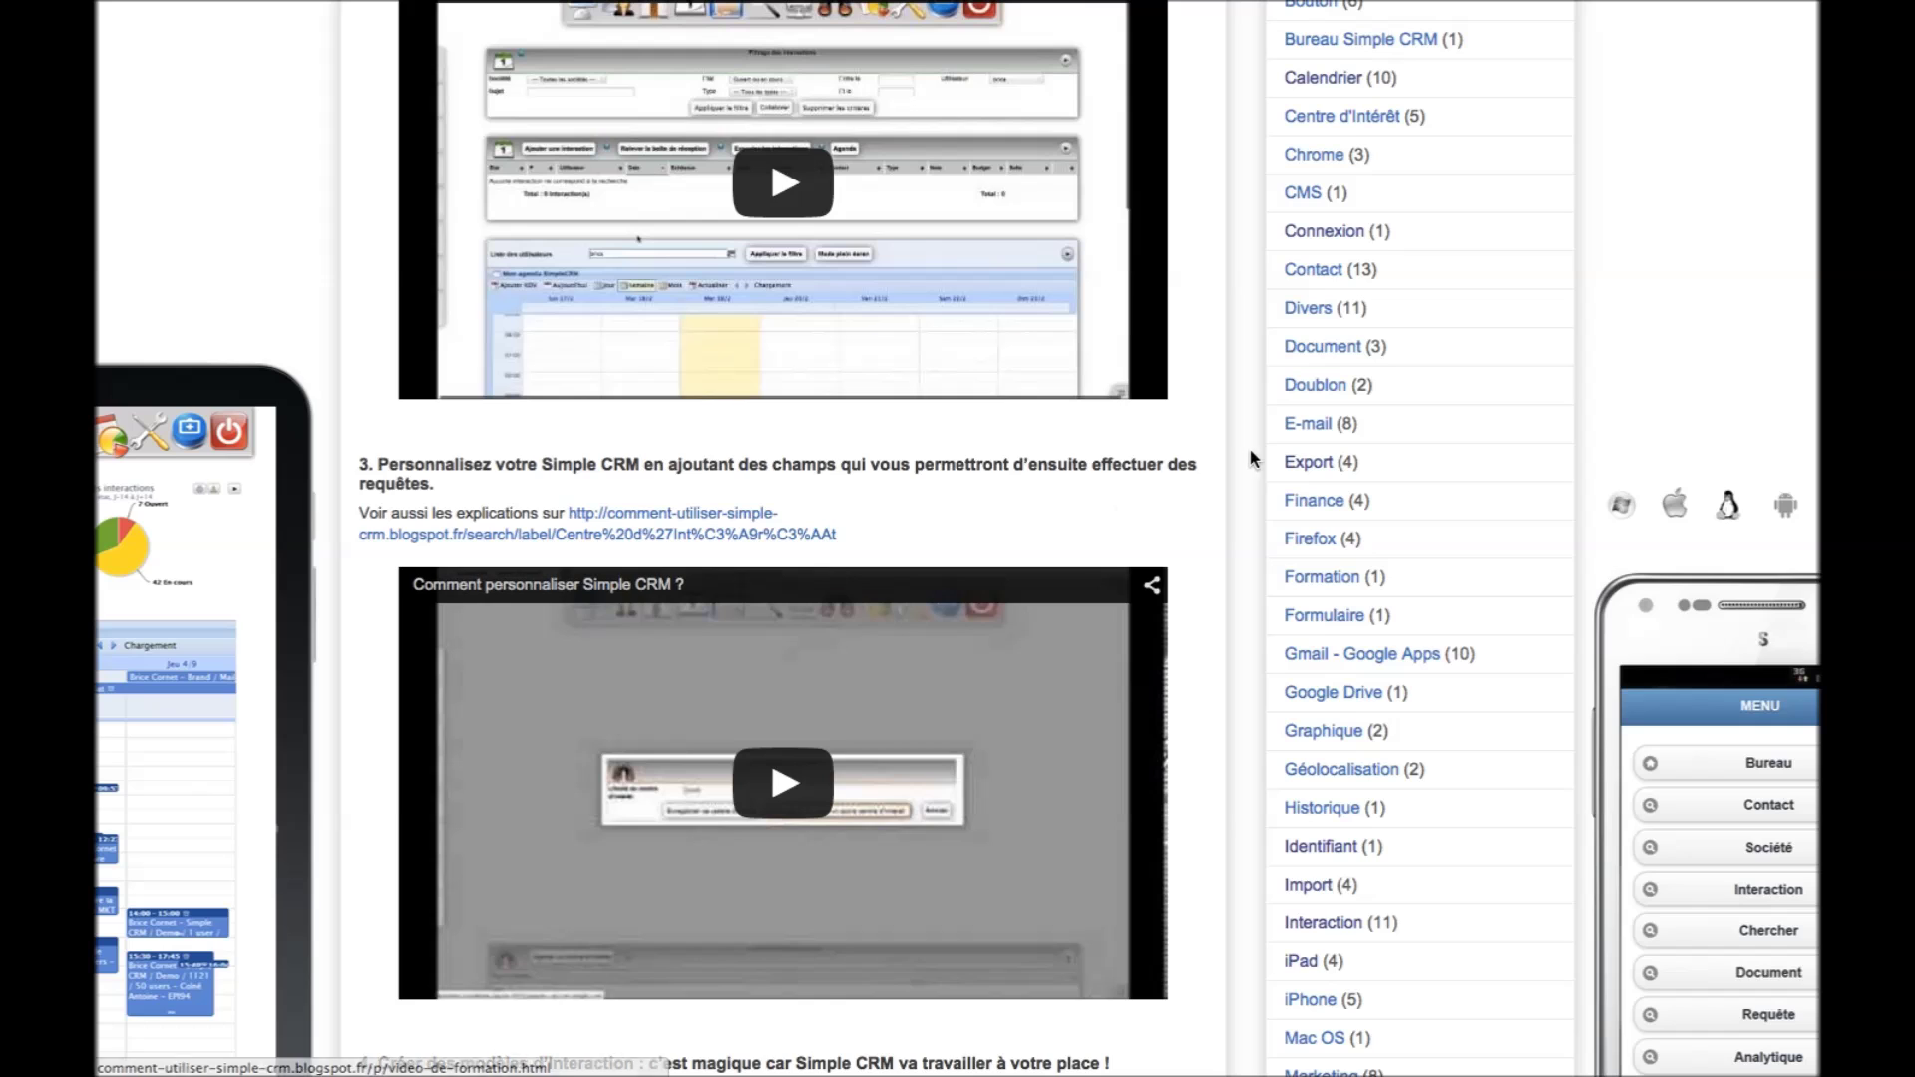
List the blog articles labelled Contact
left_click(1315, 271)
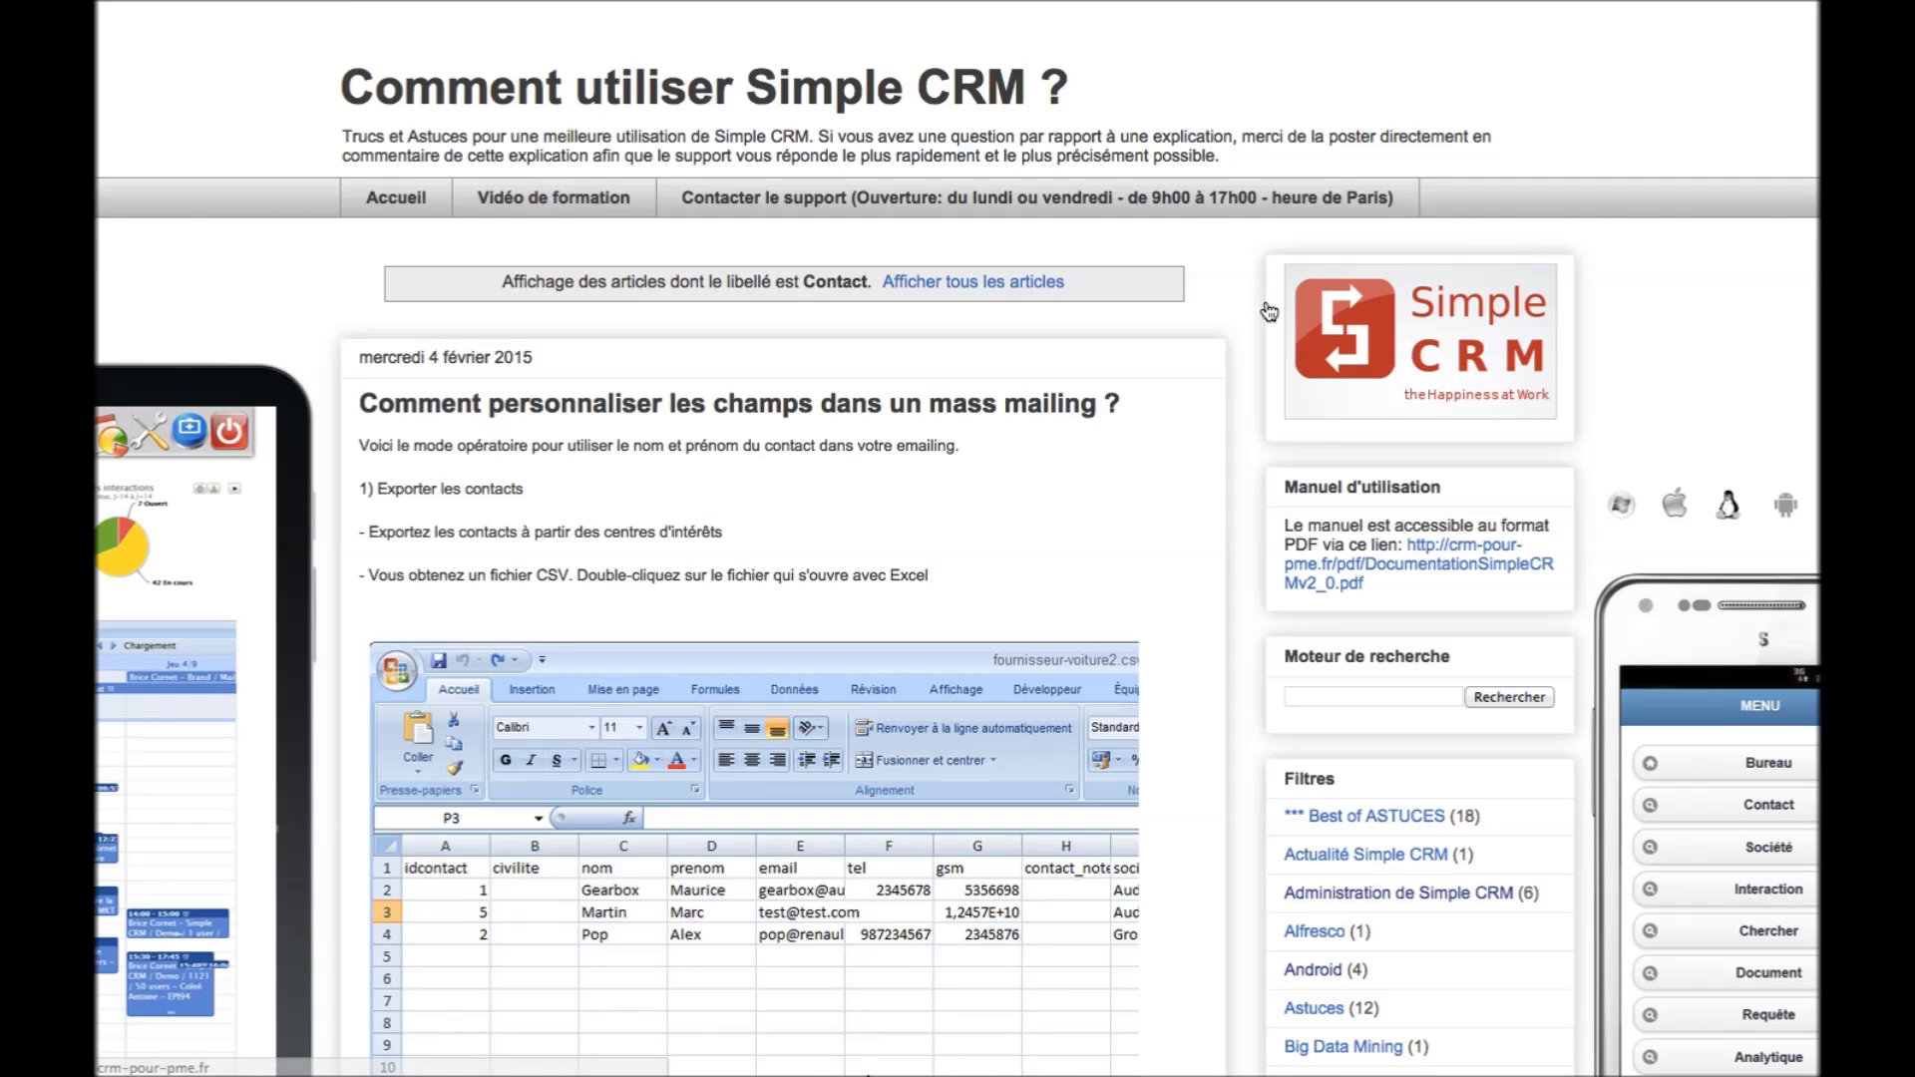
scroll(987, 516, "down", 5)
scroll(987, 519, "down", 18)
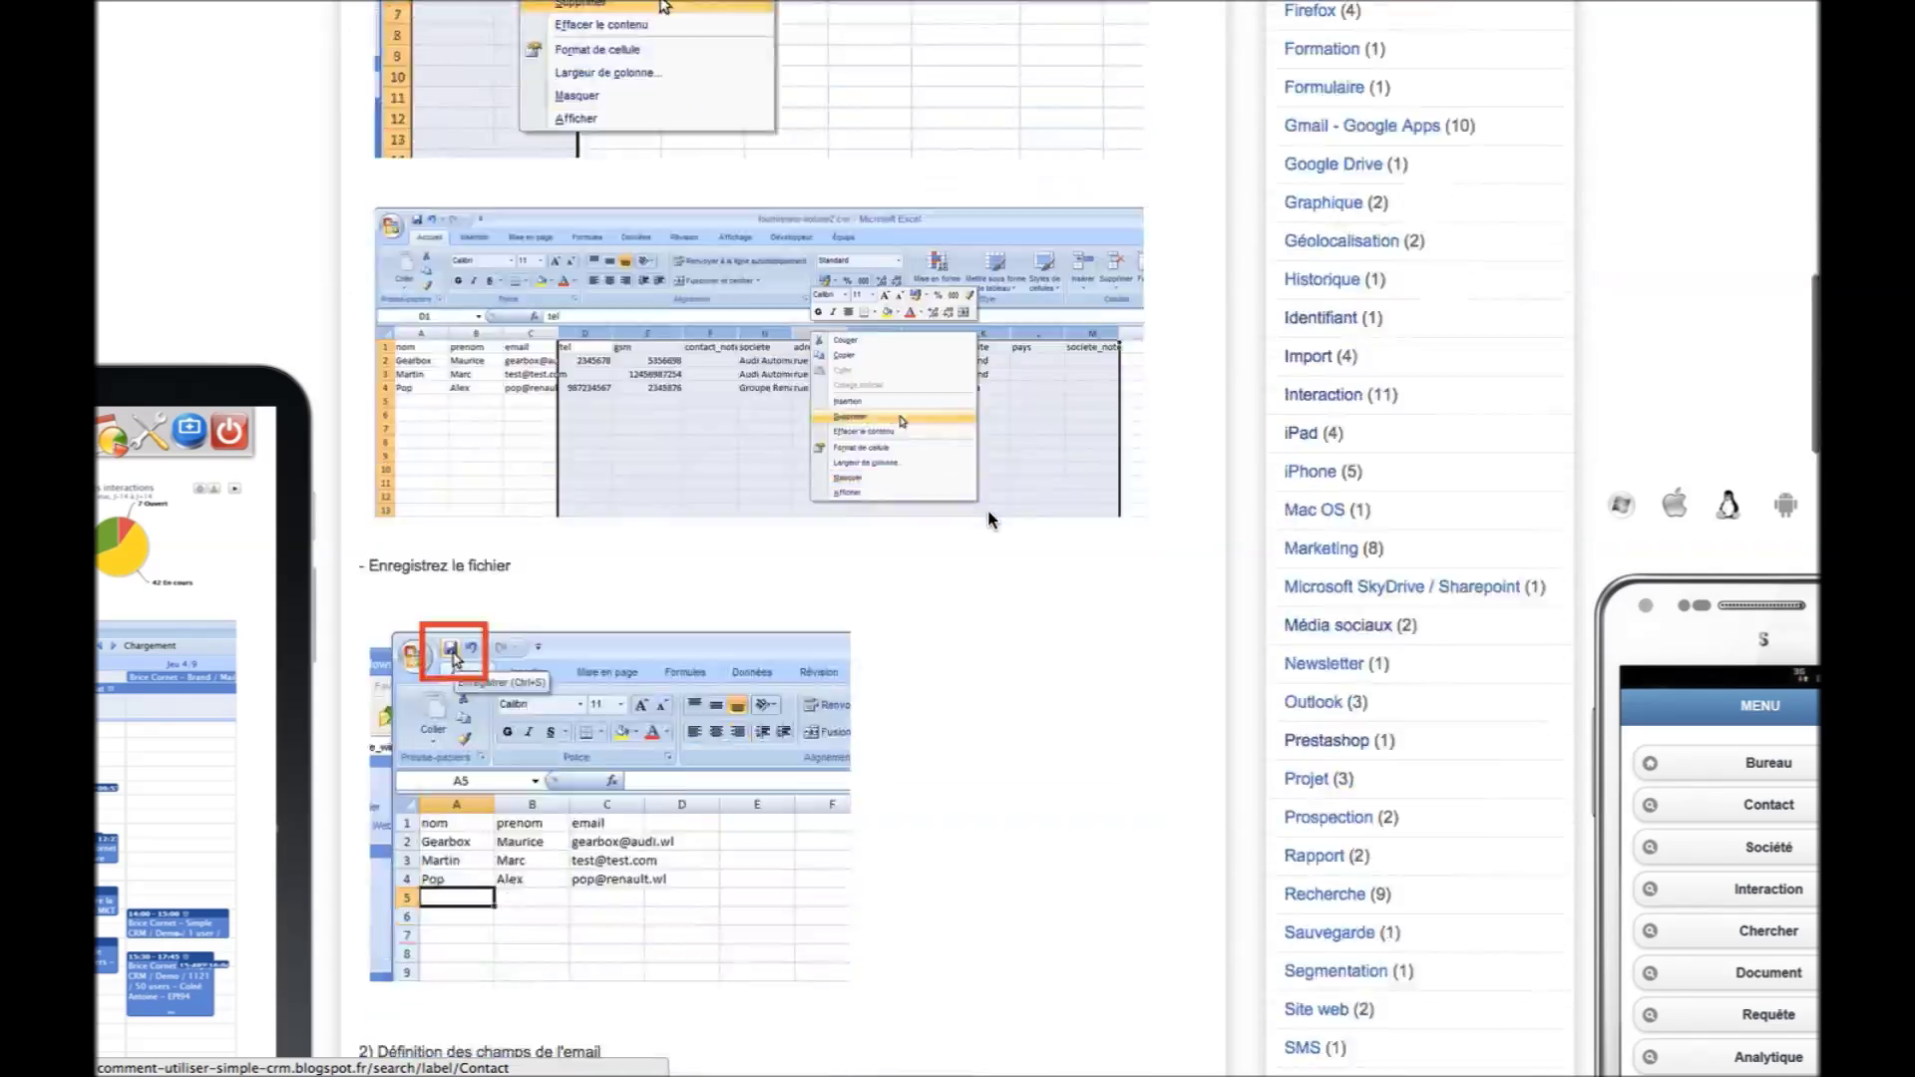
scroll(990, 519, "down", 20)
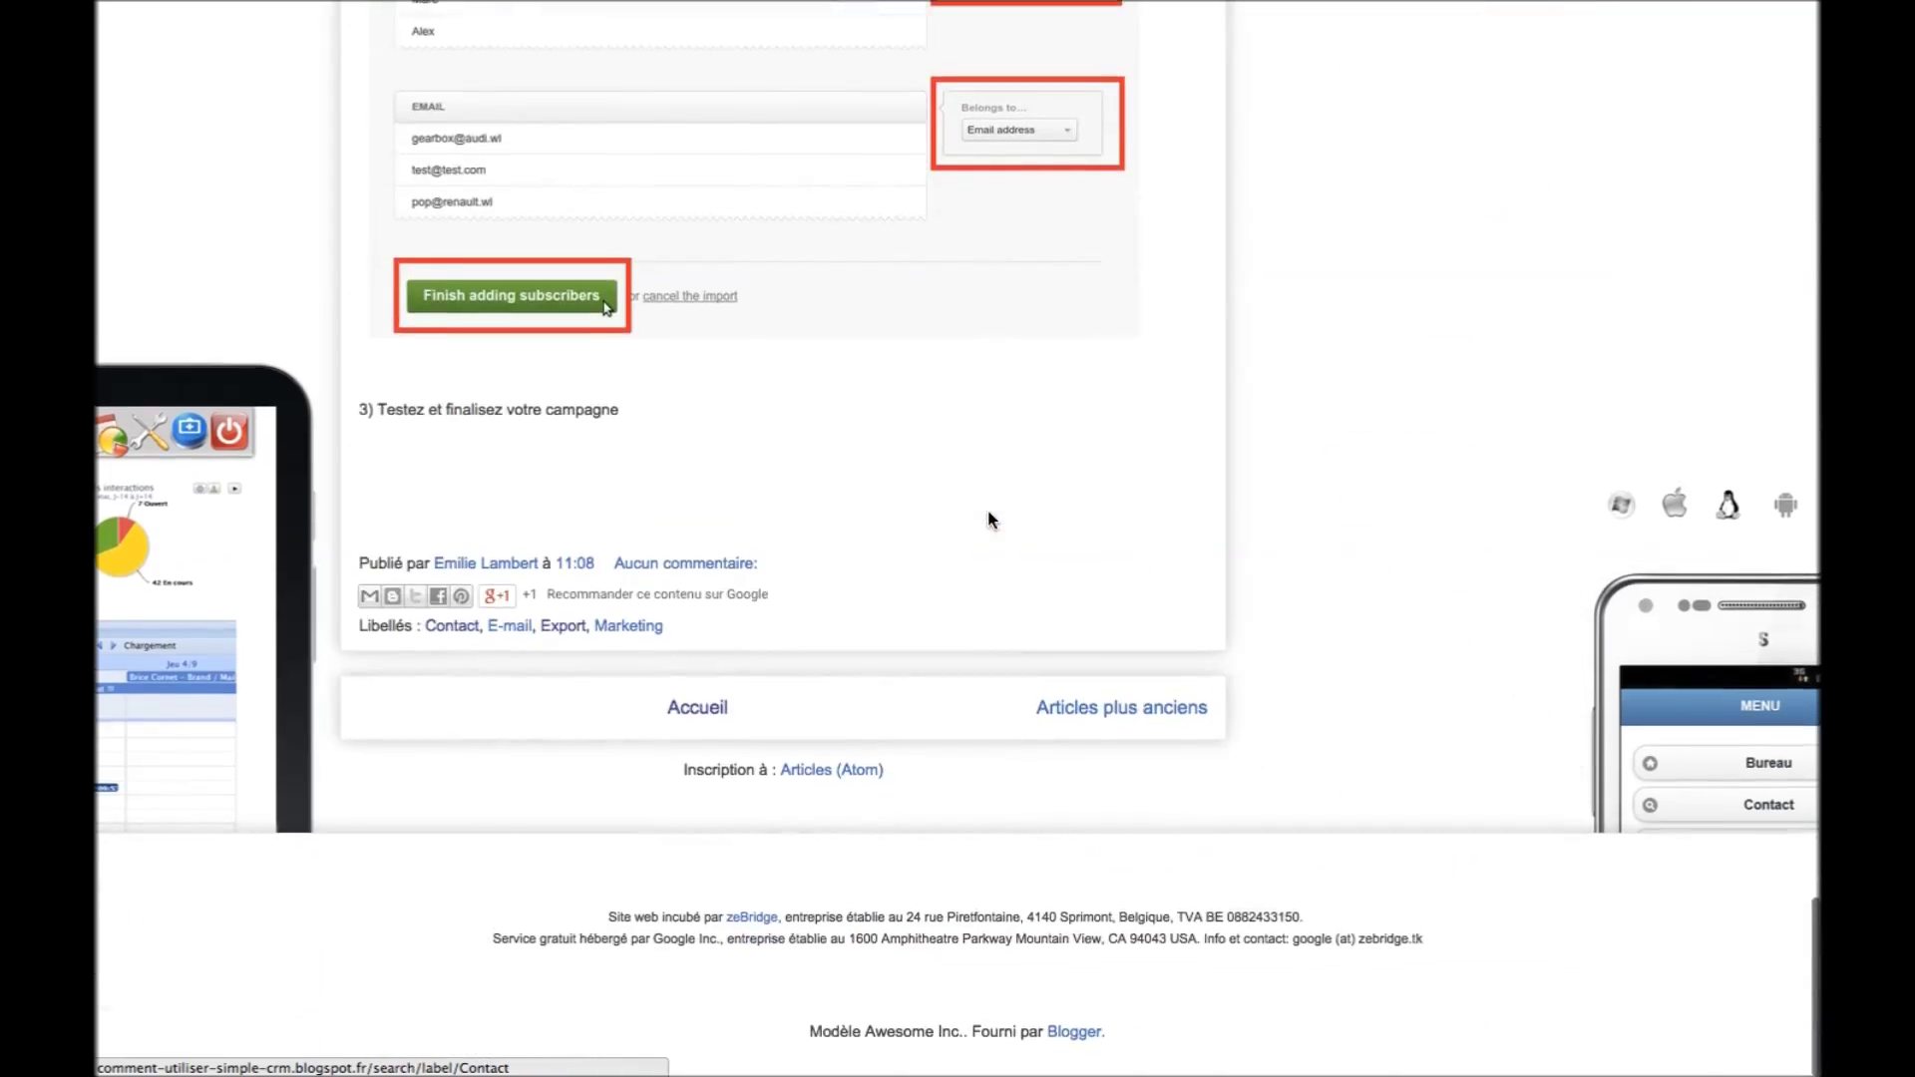
scroll(990, 519, "up", 20)
scroll(988, 517, "up", 20)
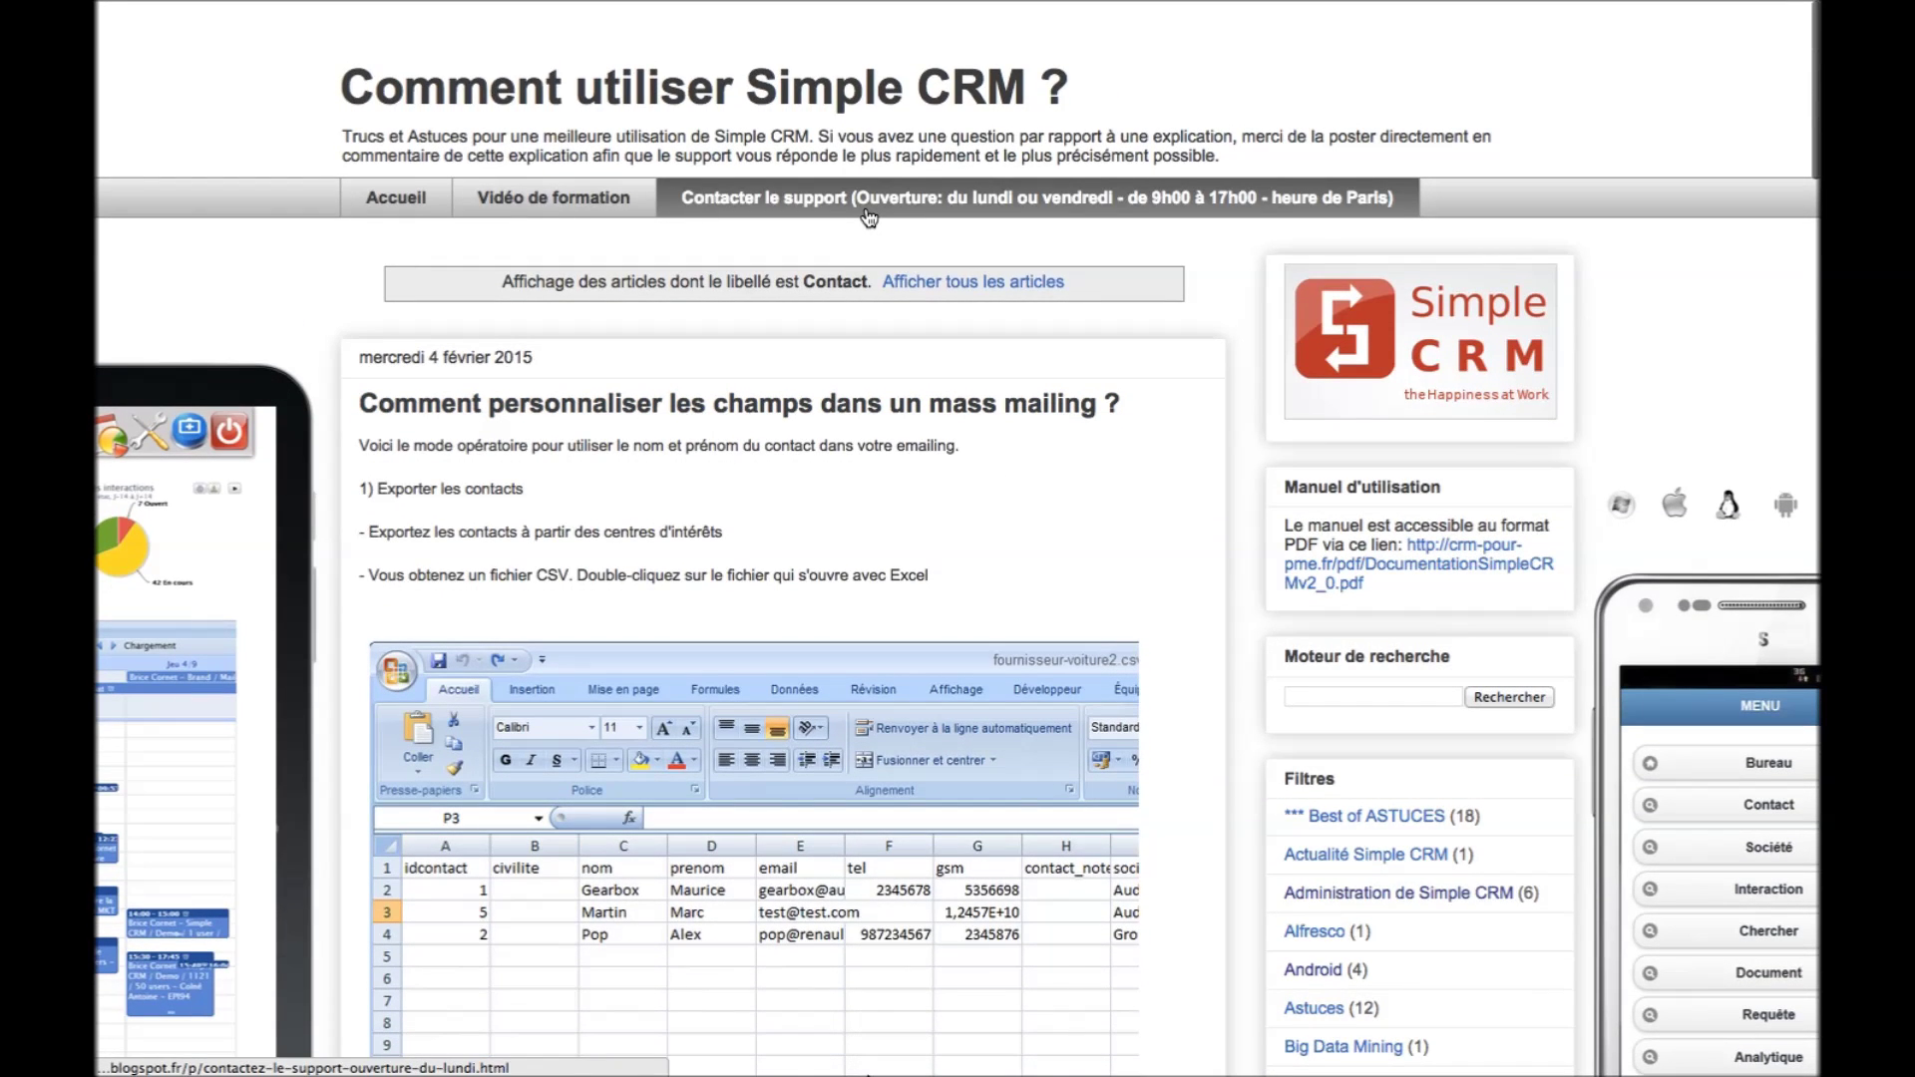
Open the Contacter le support page and view its support request form
left_click(868, 216)
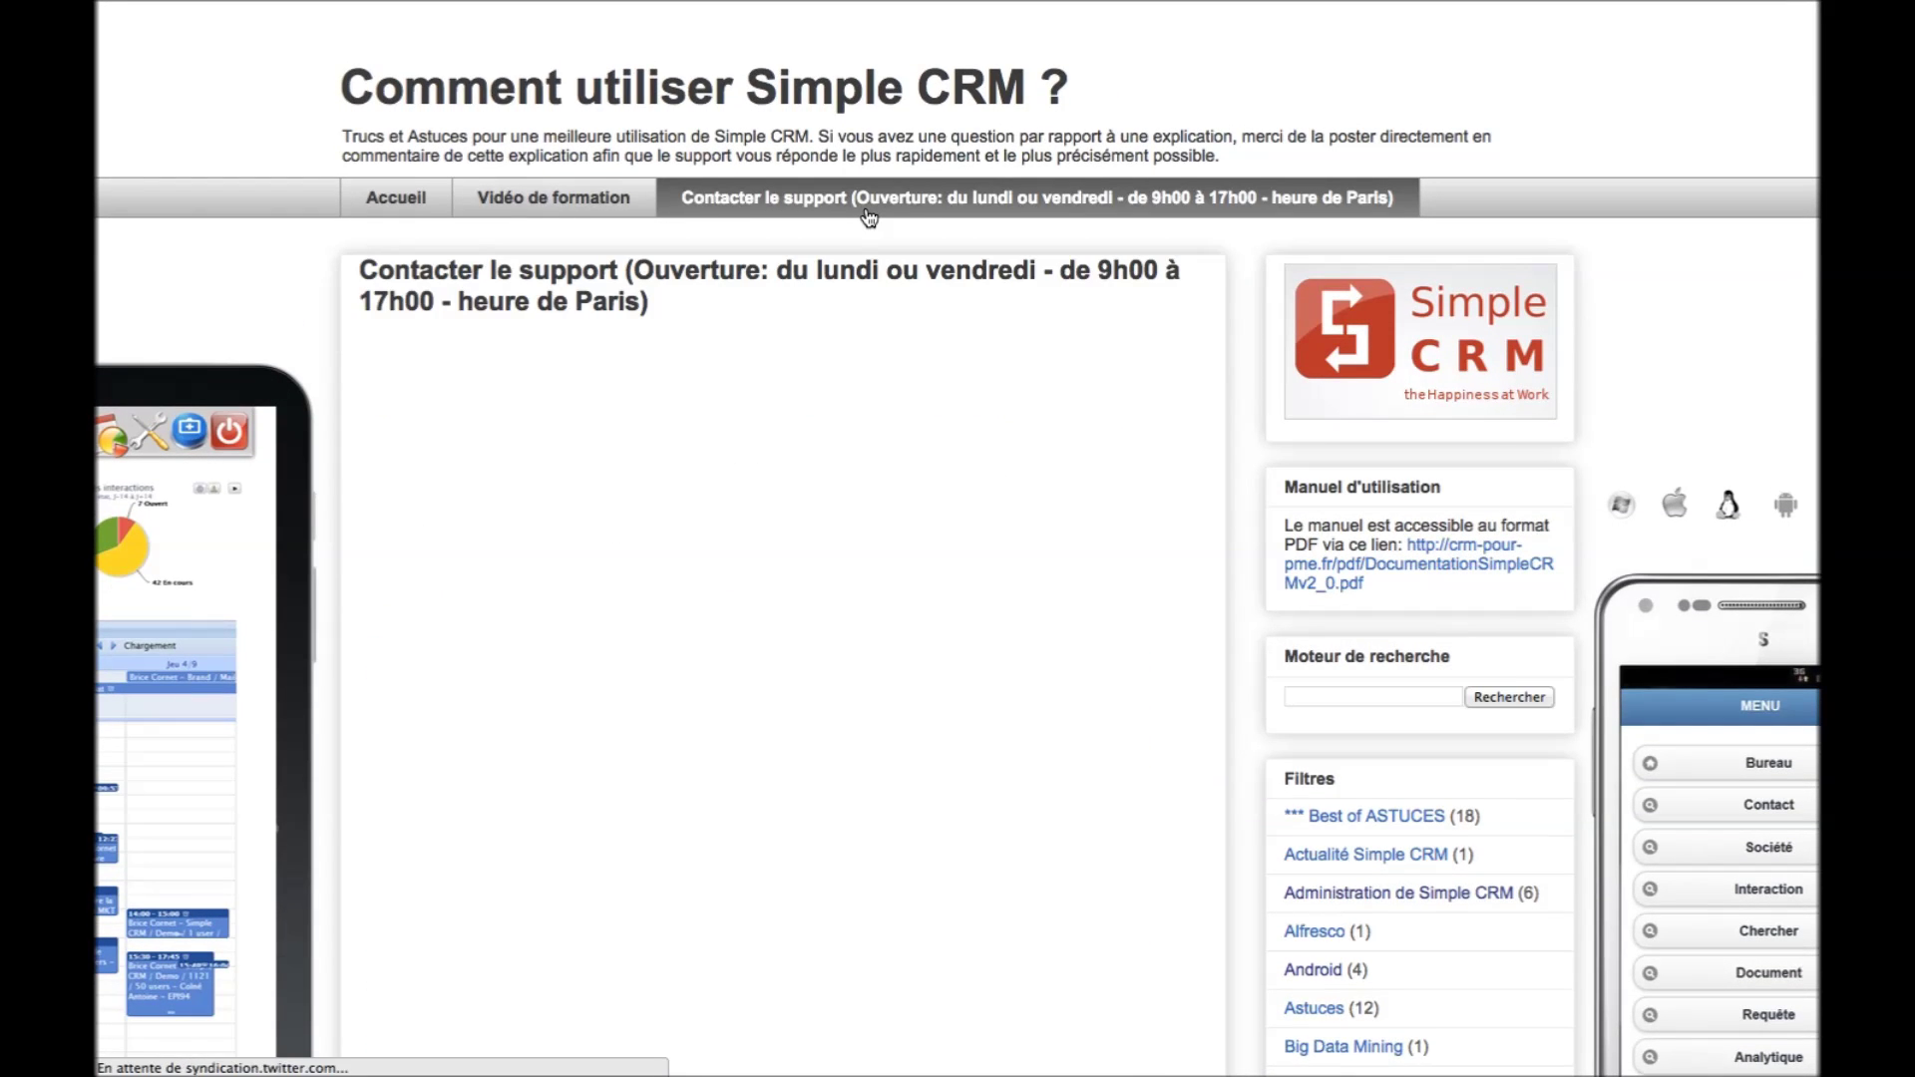
scroll(733, 735, "down", 3)
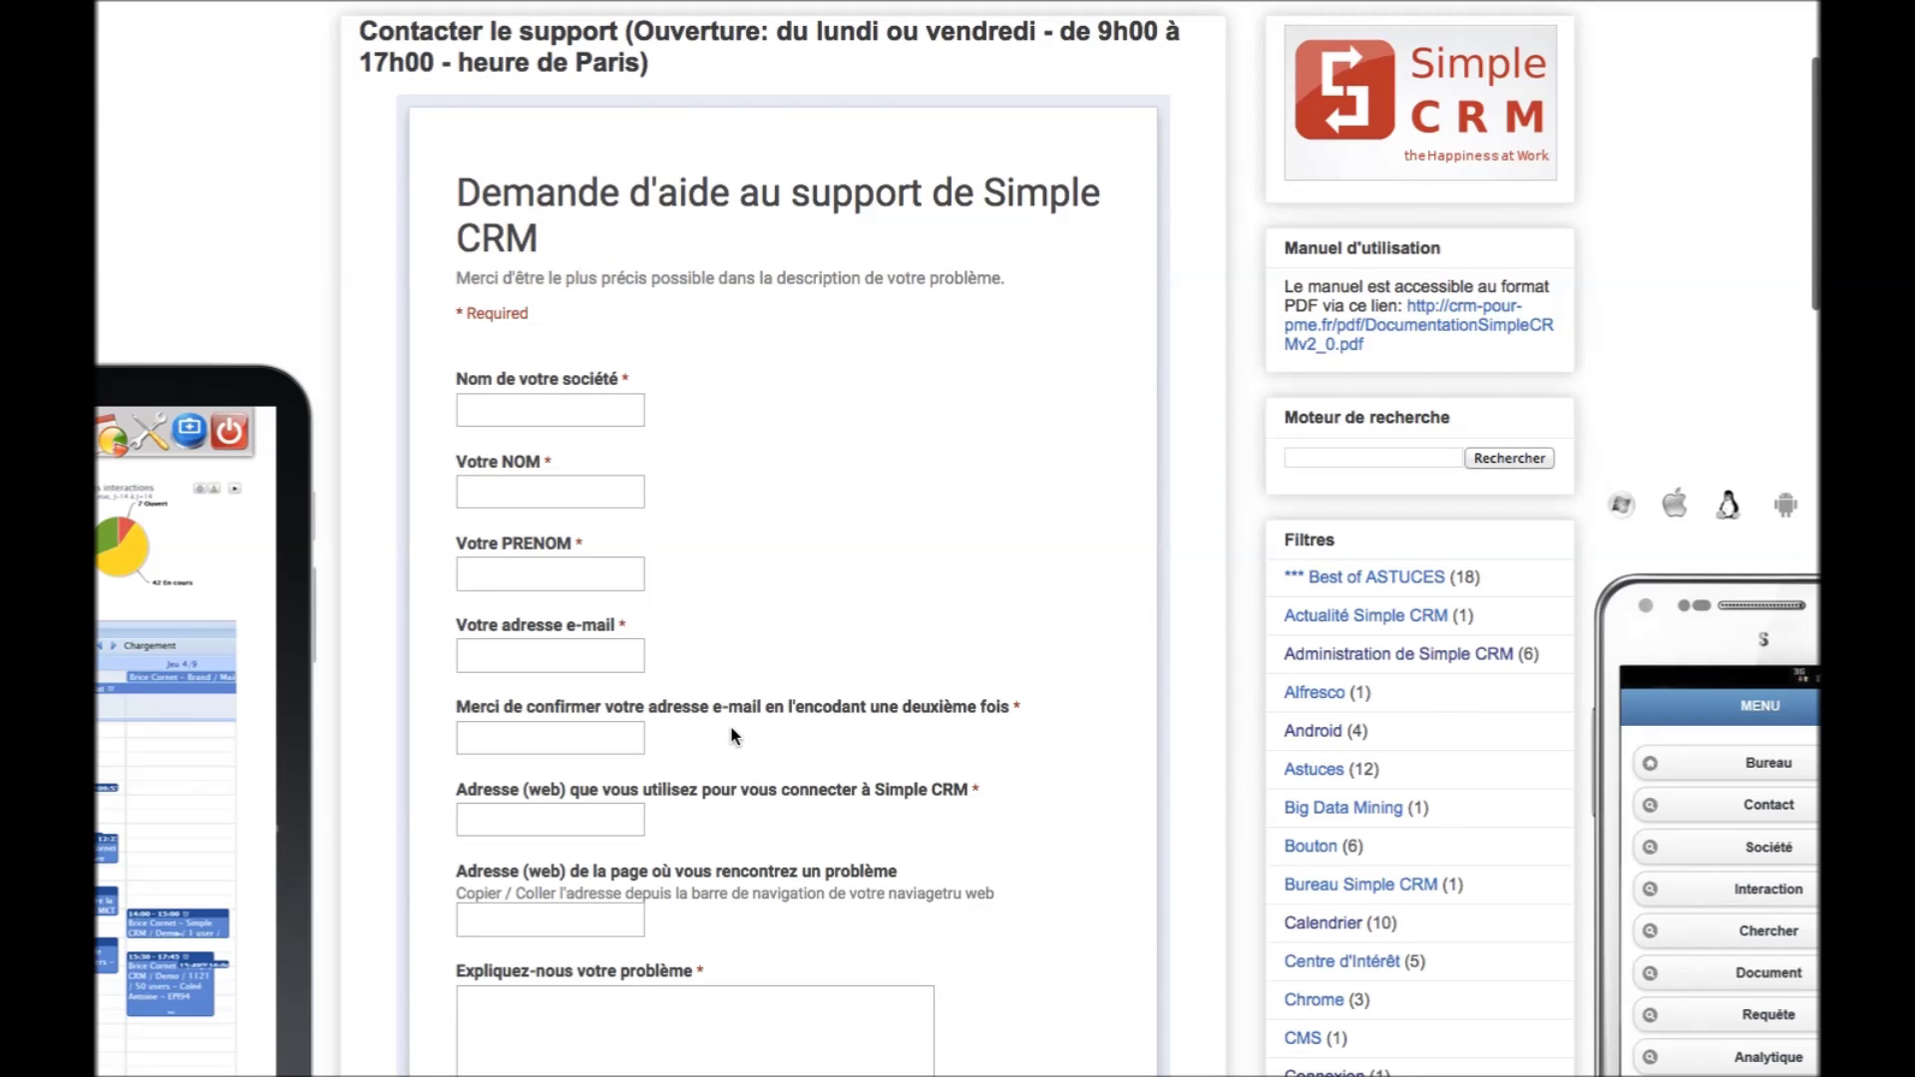
scroll(769, 704, "up", 1)
scroll(770, 704, "up", 3)
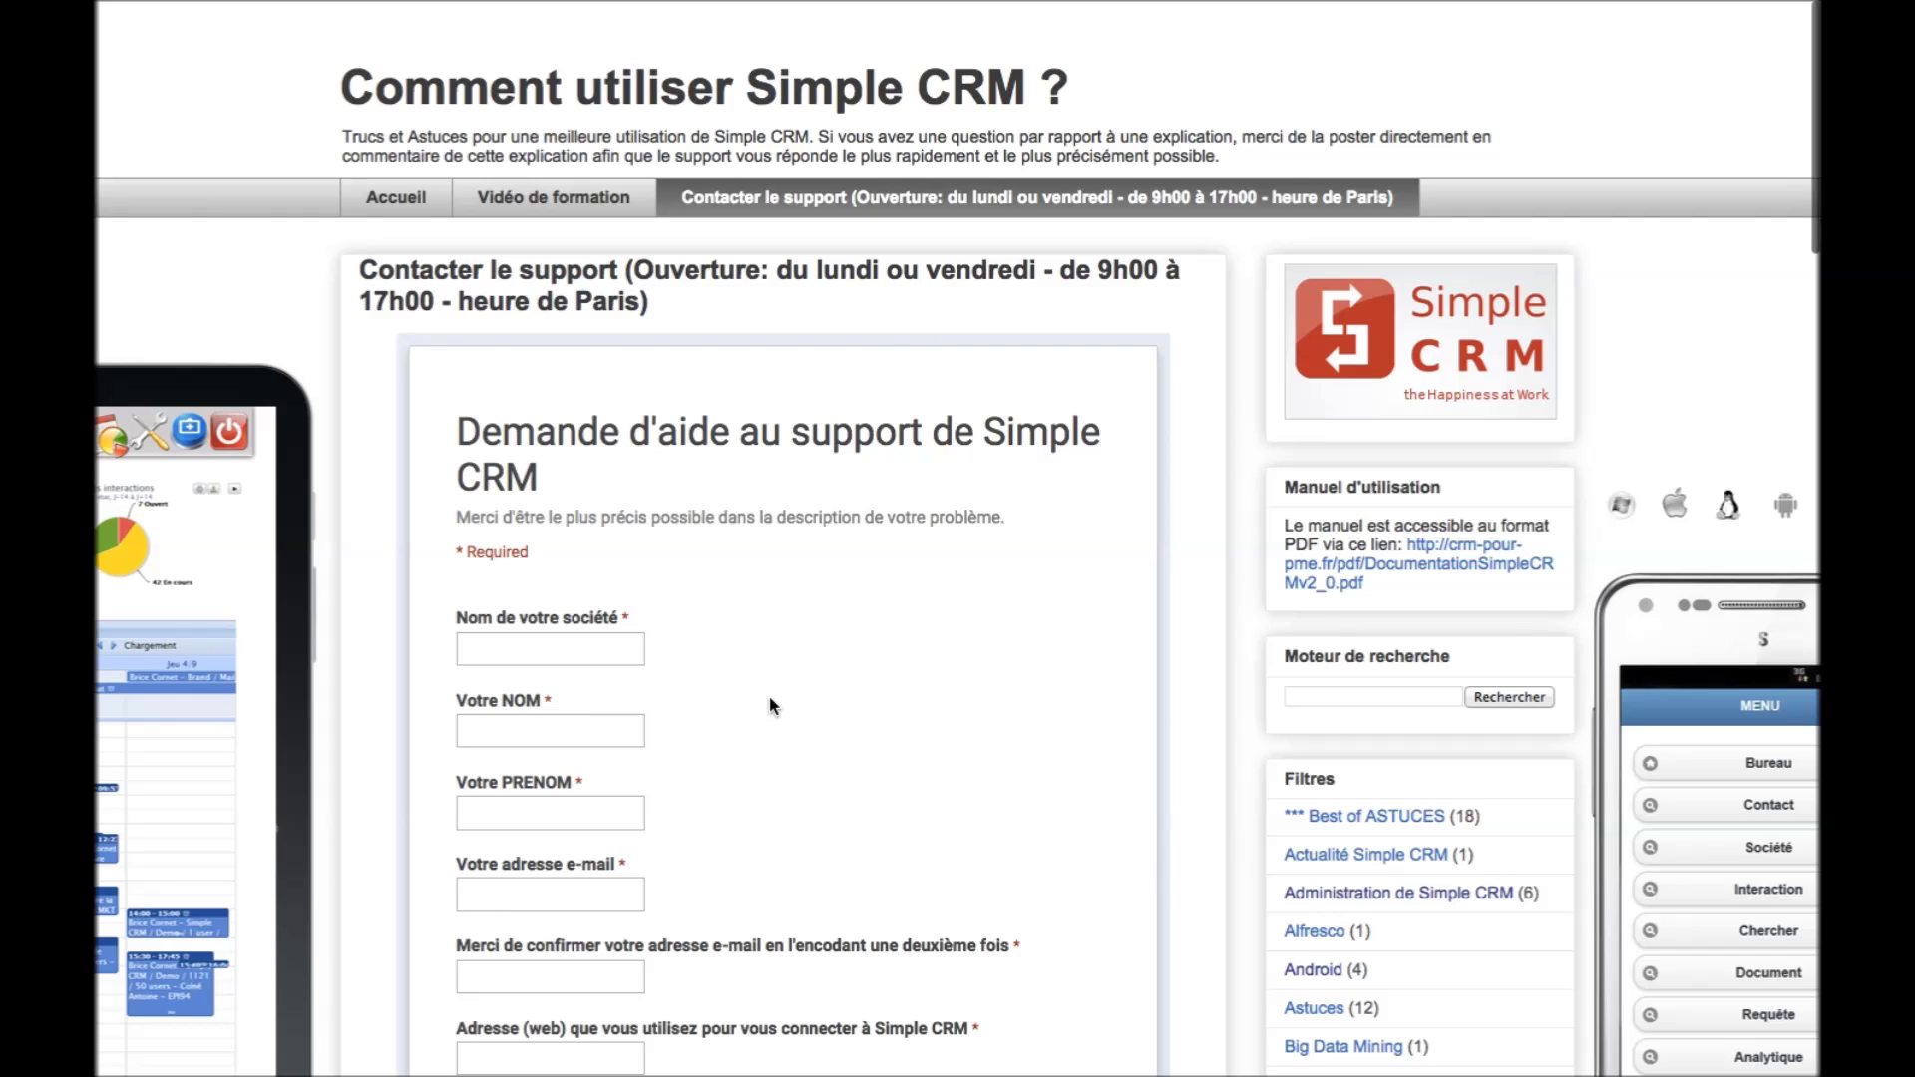